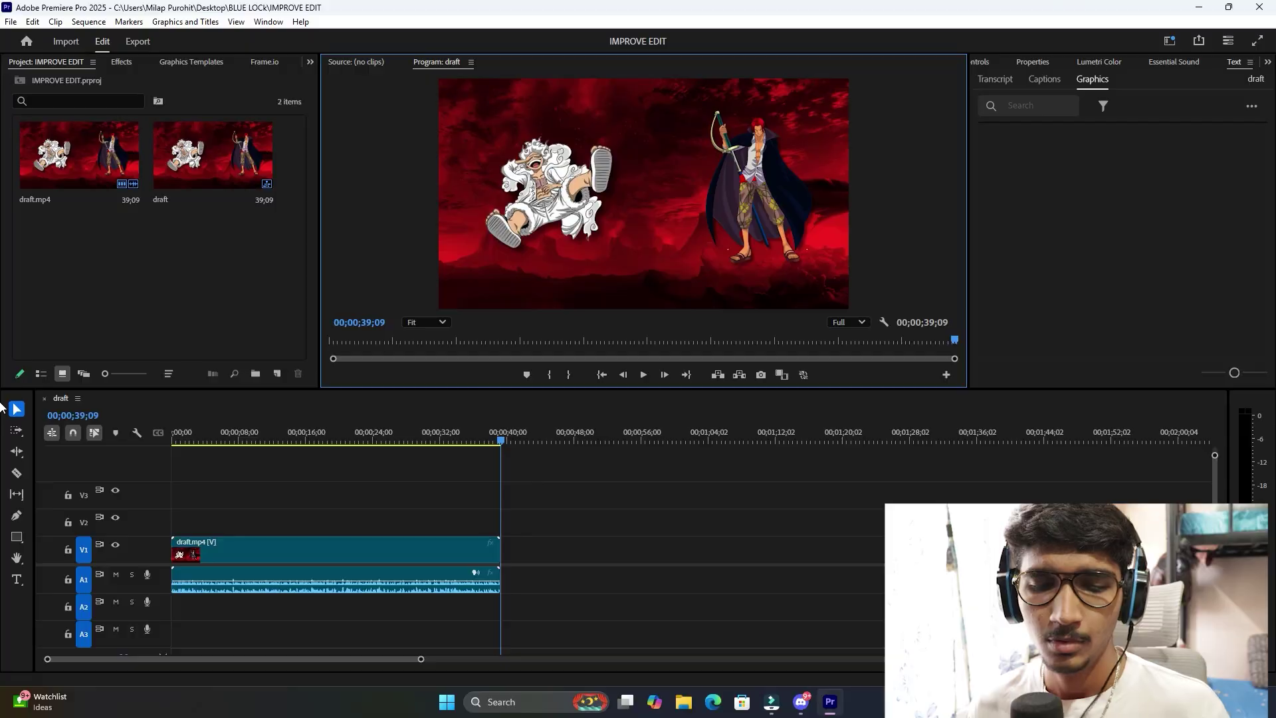
Scrub through the opening of the draft sequence and return the playhead to its start.
{"action": "left_click_drag", "start_coordinate": [242, 435], "coordinate": [173, 435]}
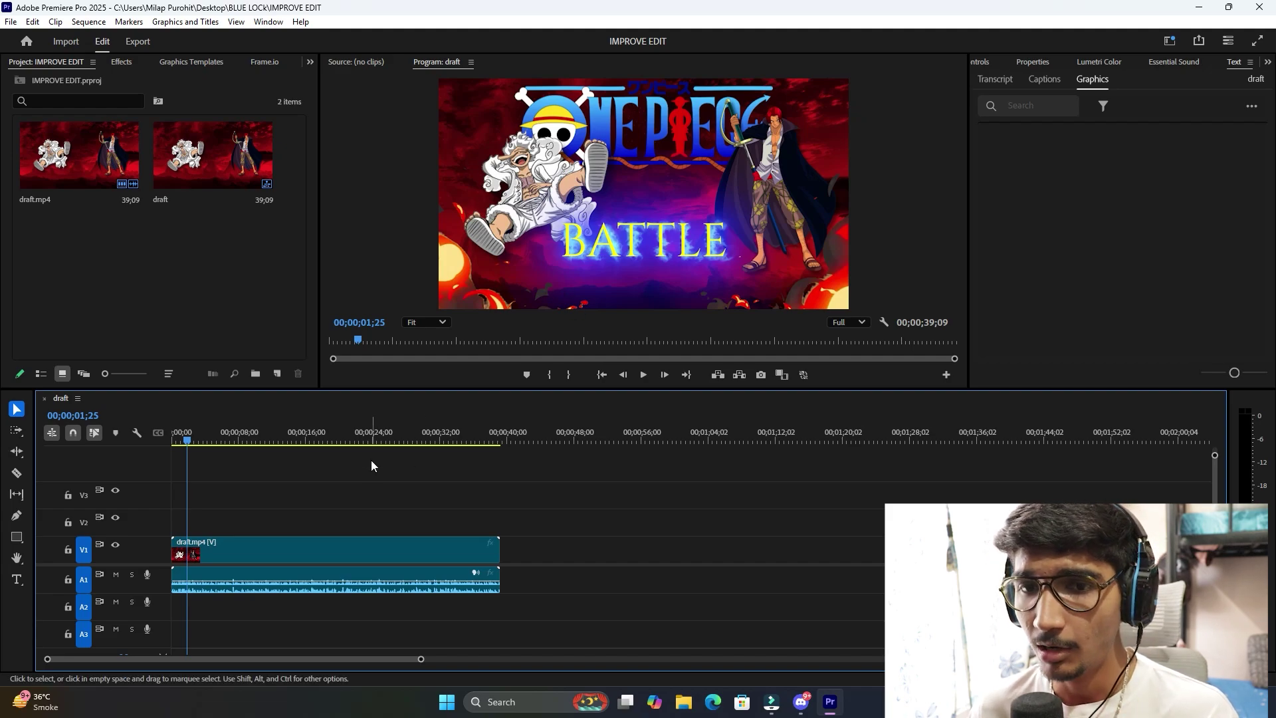
{"action": "left_click_drag", "start_coordinate": [186, 437], "coordinate": [142, 440]}
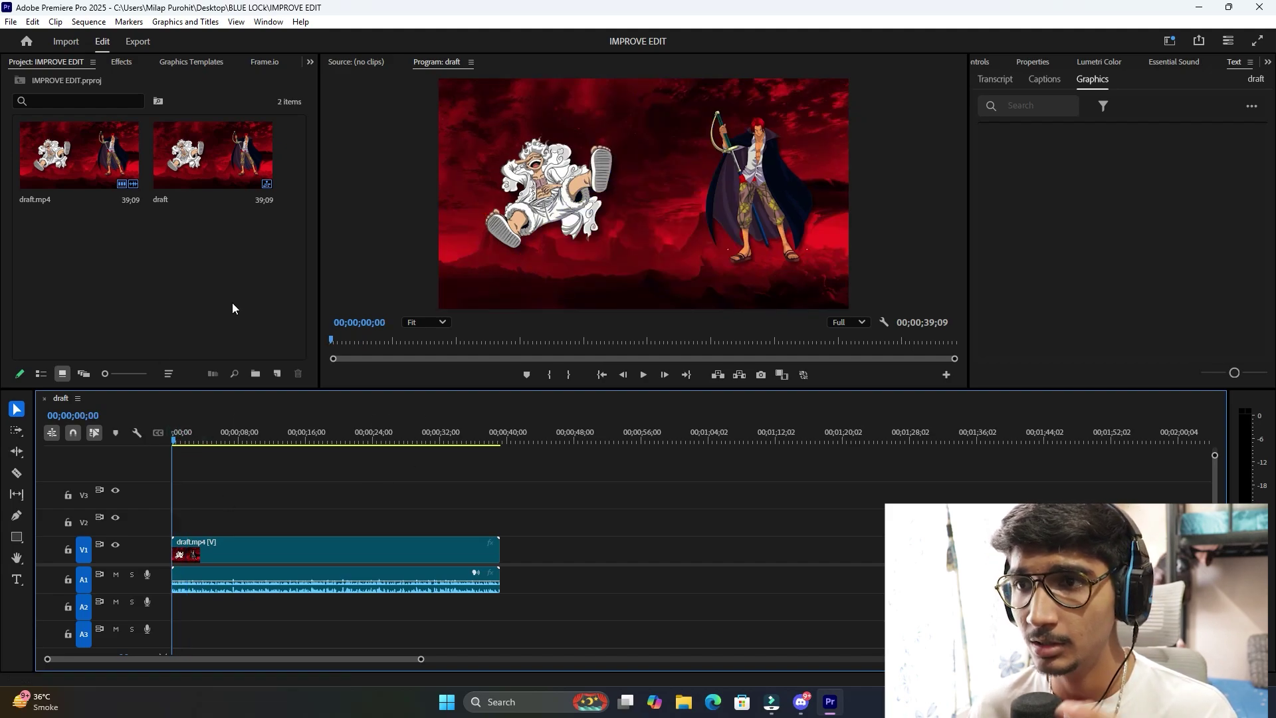
Switch to Microsoft Edge and search Bing's images for "One Piece Place Background".
{"action": "left_click", "coordinate": [713, 701]}
{"action": "left_click", "coordinate": [317, 39]}
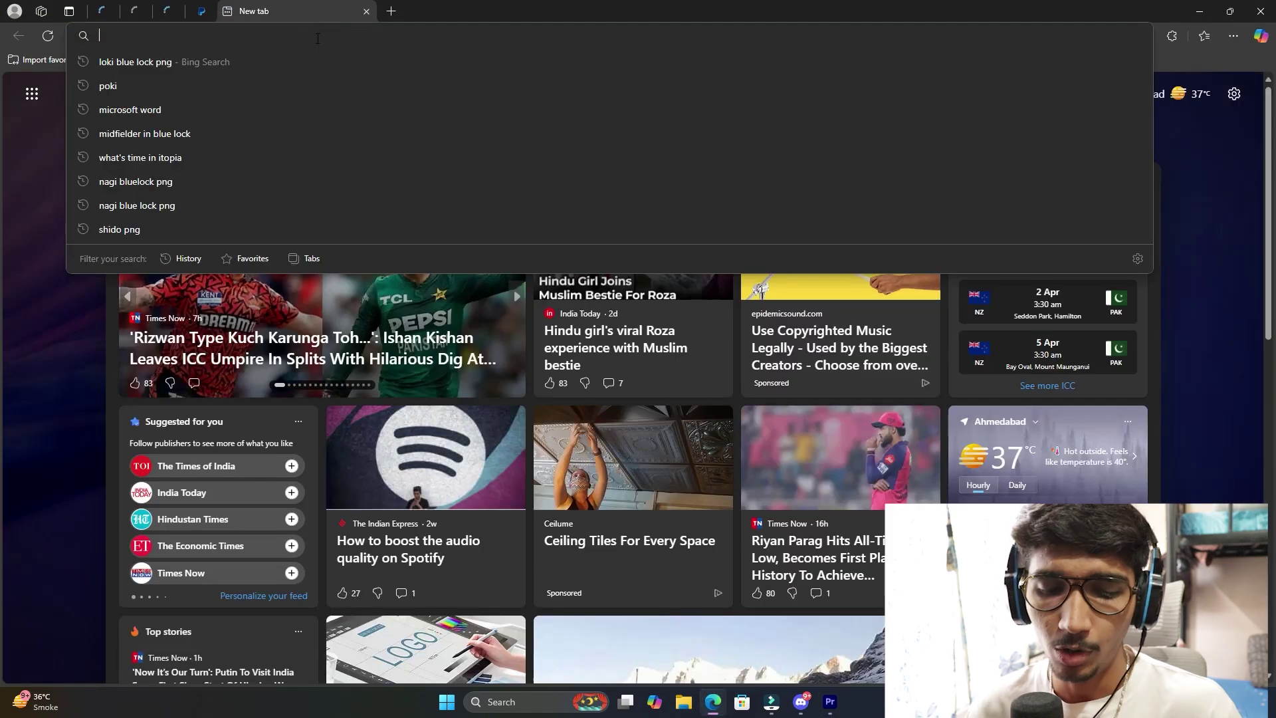
{"action": "type", "text": "One Pie"}
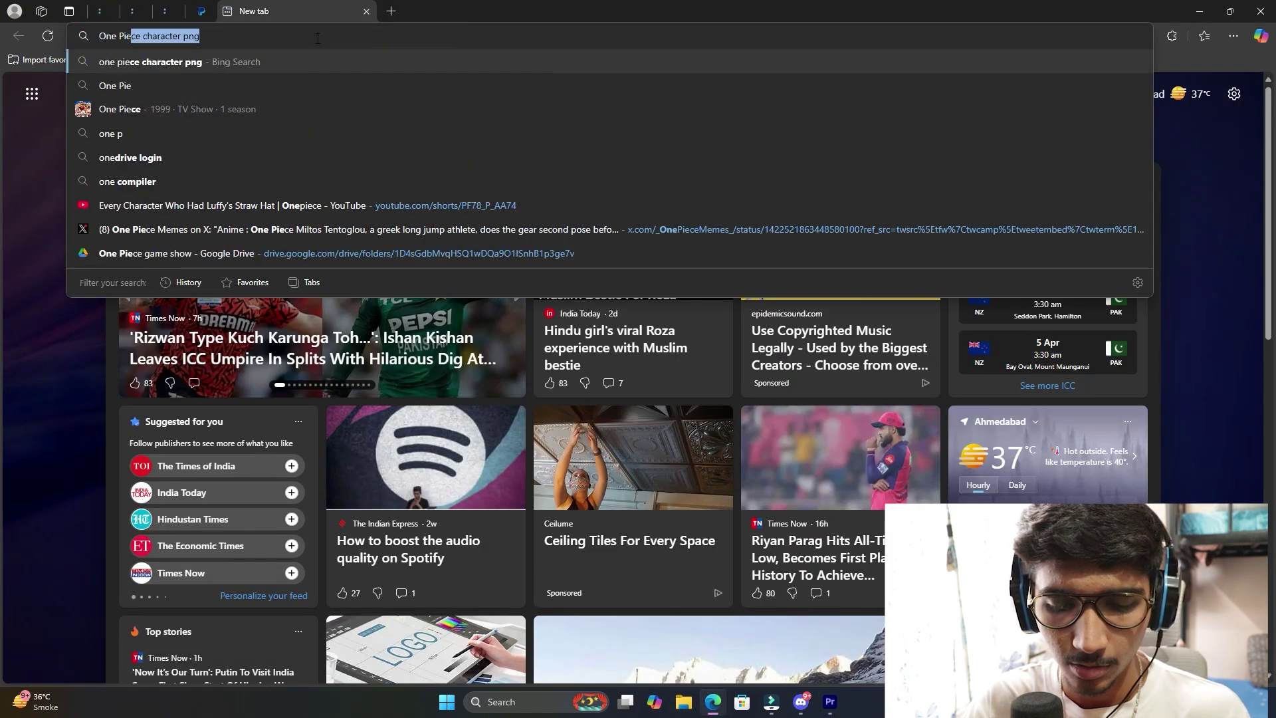
{"action": "type", "text": "ce Place a"}
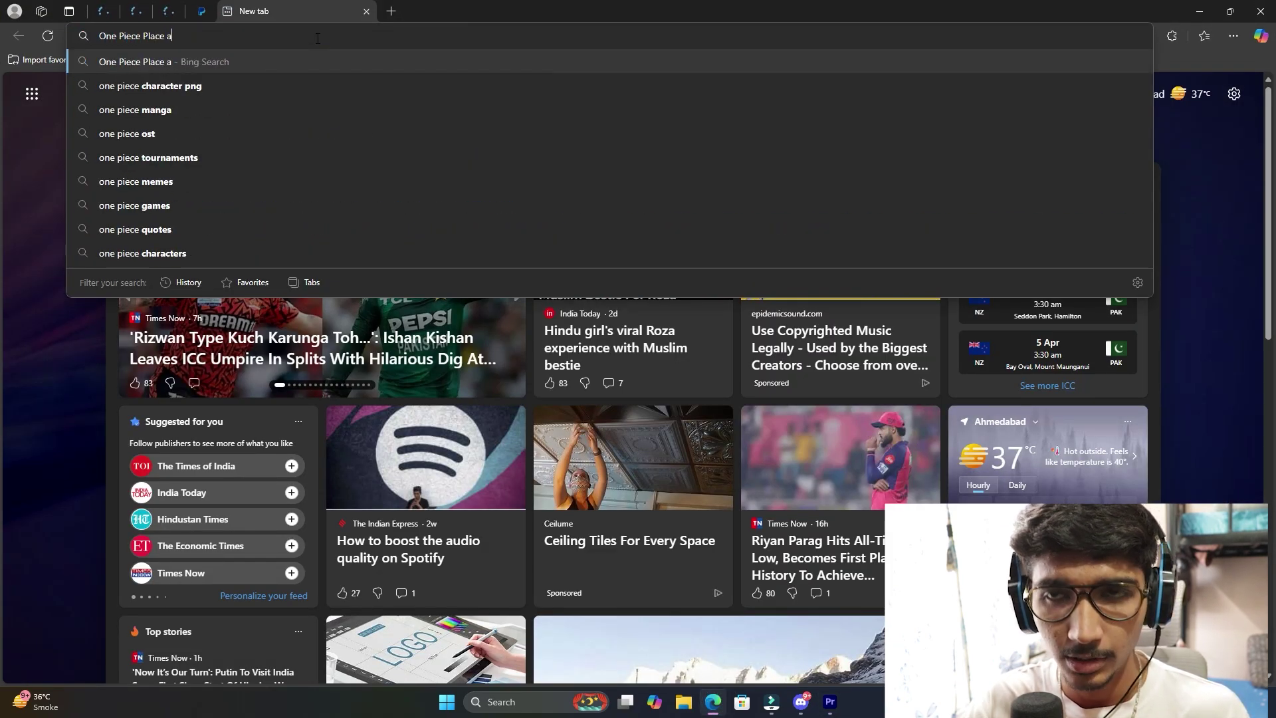
{"action": "key", "text": "BackSpace"}
{"action": "type", "text": "Backgr"}
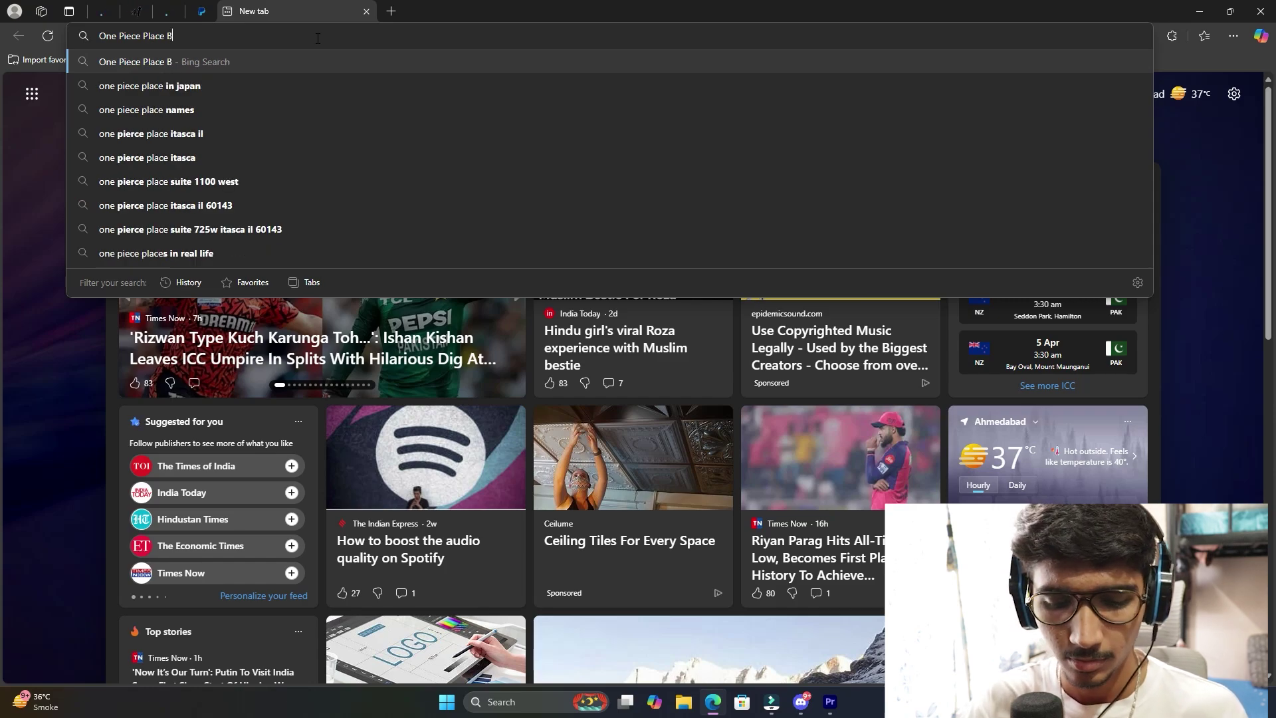
{"action": "type", "text": "ound"}
{"action": "key", "text": "Return"}
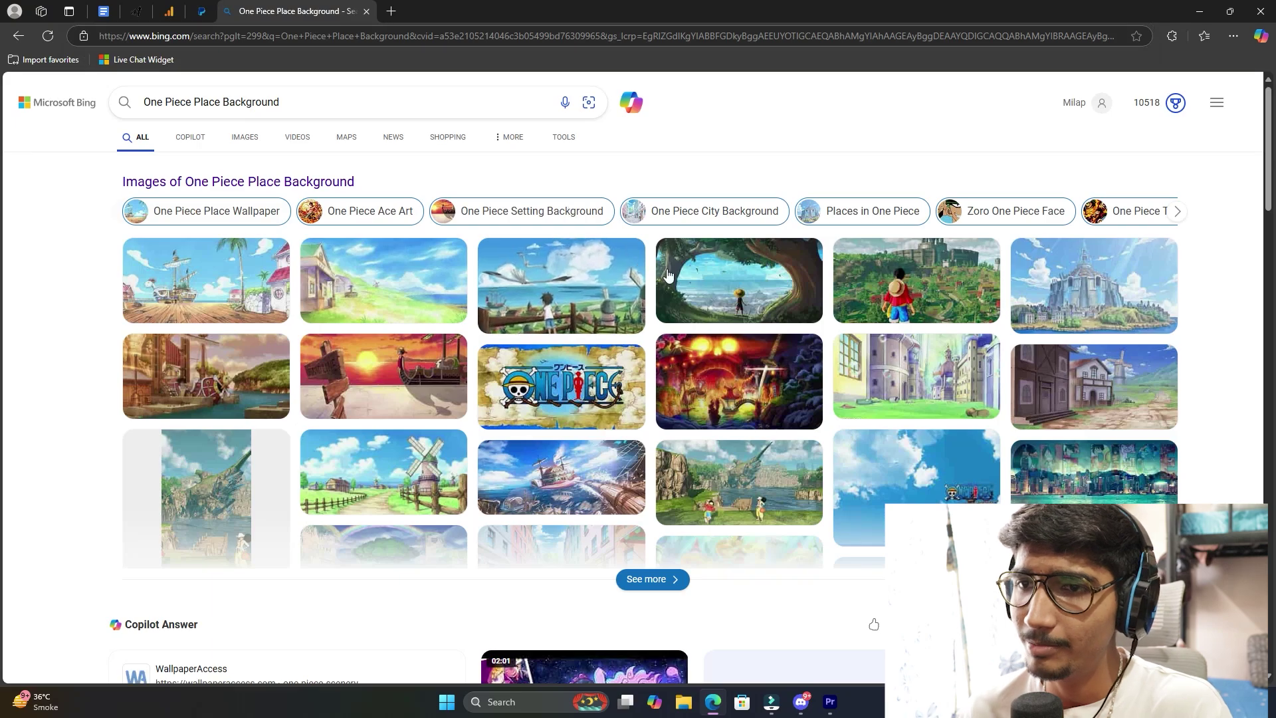
{"action": "left_click", "coordinate": [256, 135]}
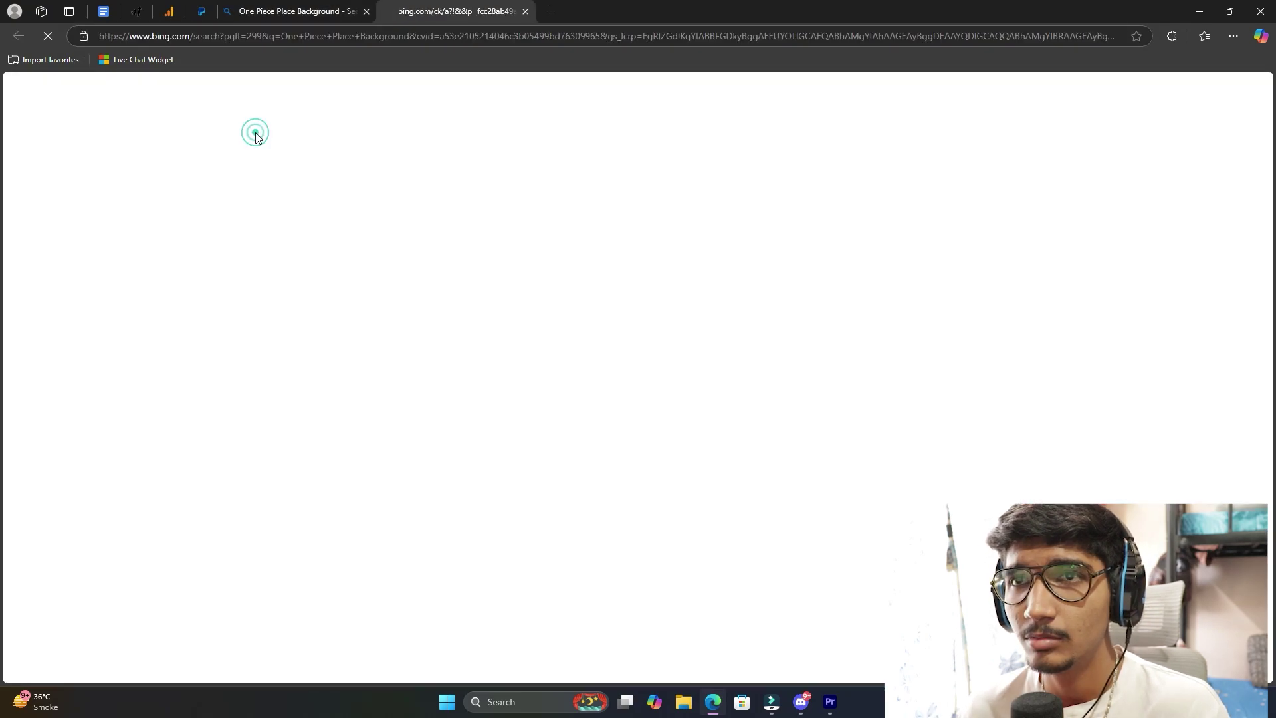
Browse the image results and open the dark blue "One Piece Background 130" picture from DeviantArt.
{"action": "scroll", "coordinate": [583, 446], "scroll_direction": "down", "scroll_amount": 10}
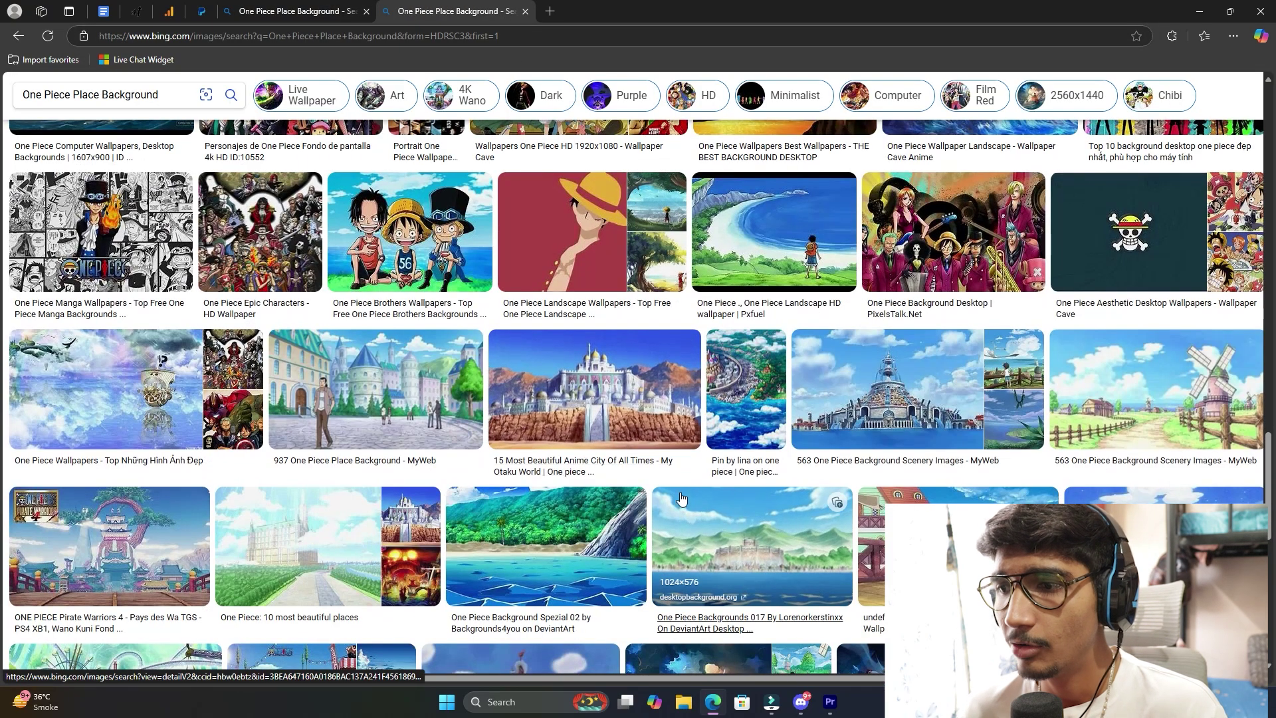
{"action": "left_click", "coordinate": [957, 545]}
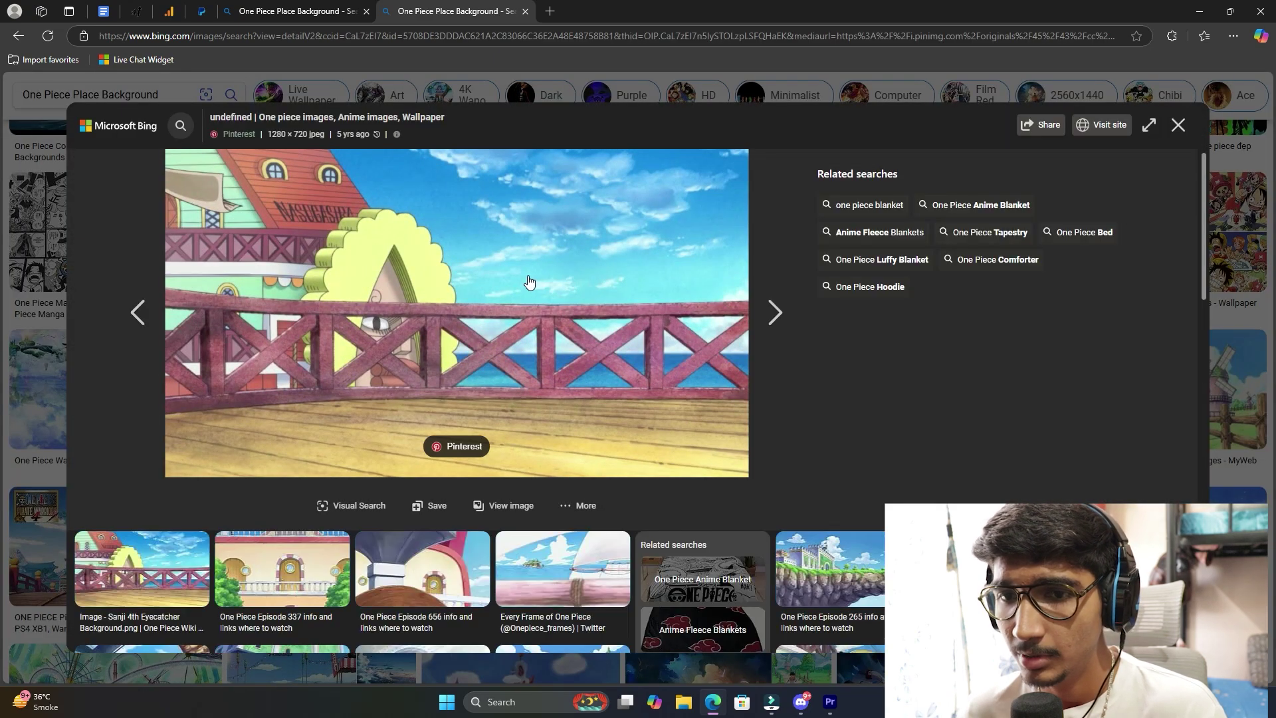
{"action": "left_click", "coordinate": [1178, 125]}
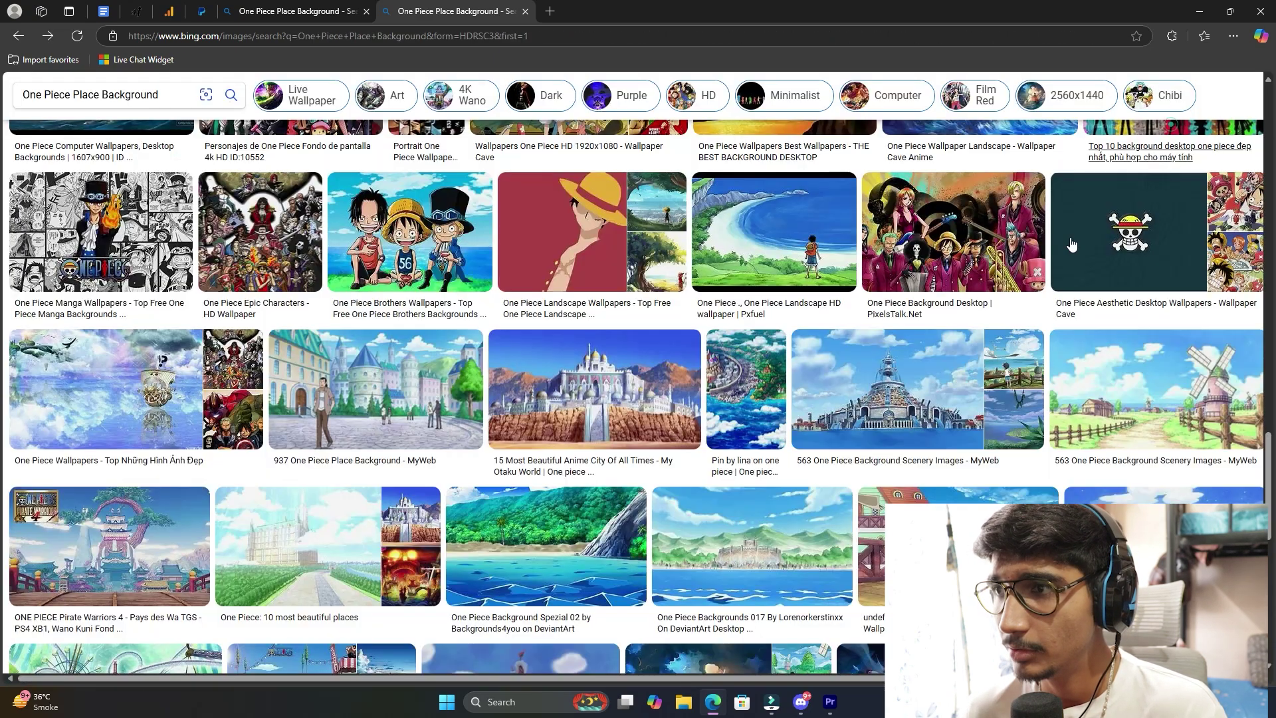
{"action": "scroll", "coordinate": [758, 398], "scroll_direction": "down", "scroll_amount": 6}
{"action": "scroll", "coordinate": [758, 470], "scroll_direction": "down", "scroll_amount": 5}
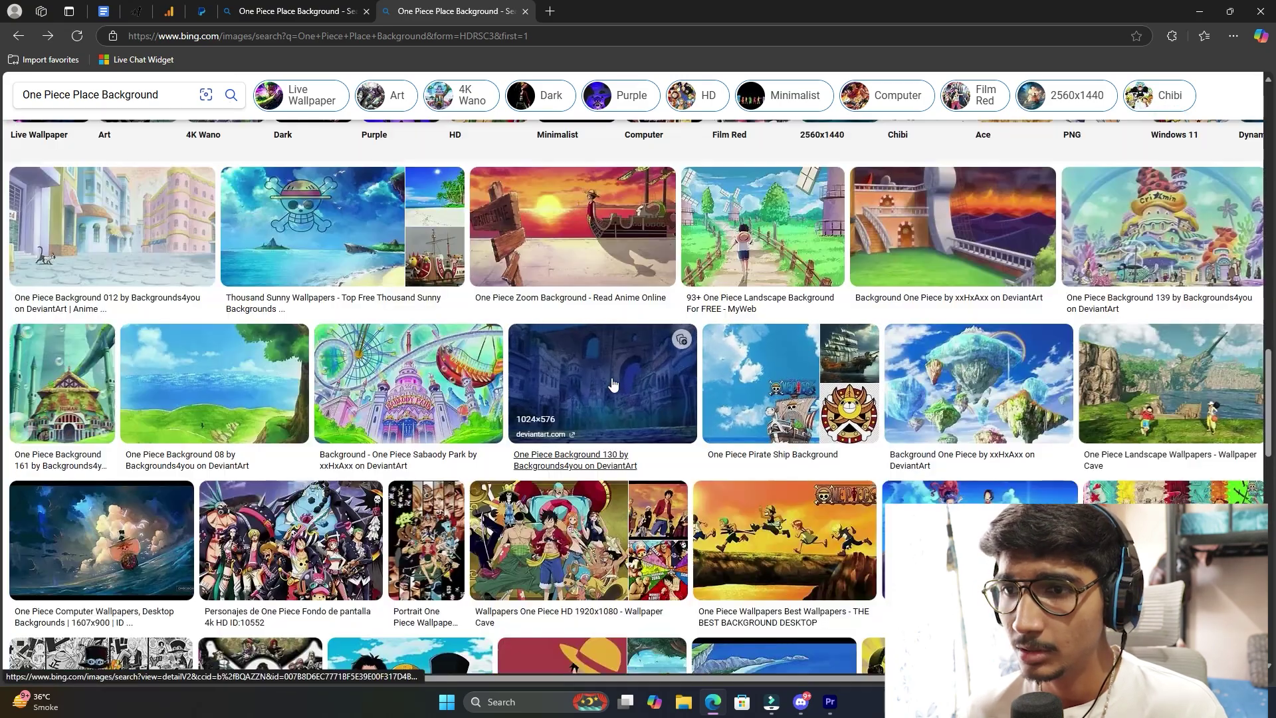
{"action": "left_click", "coordinate": [585, 326]}
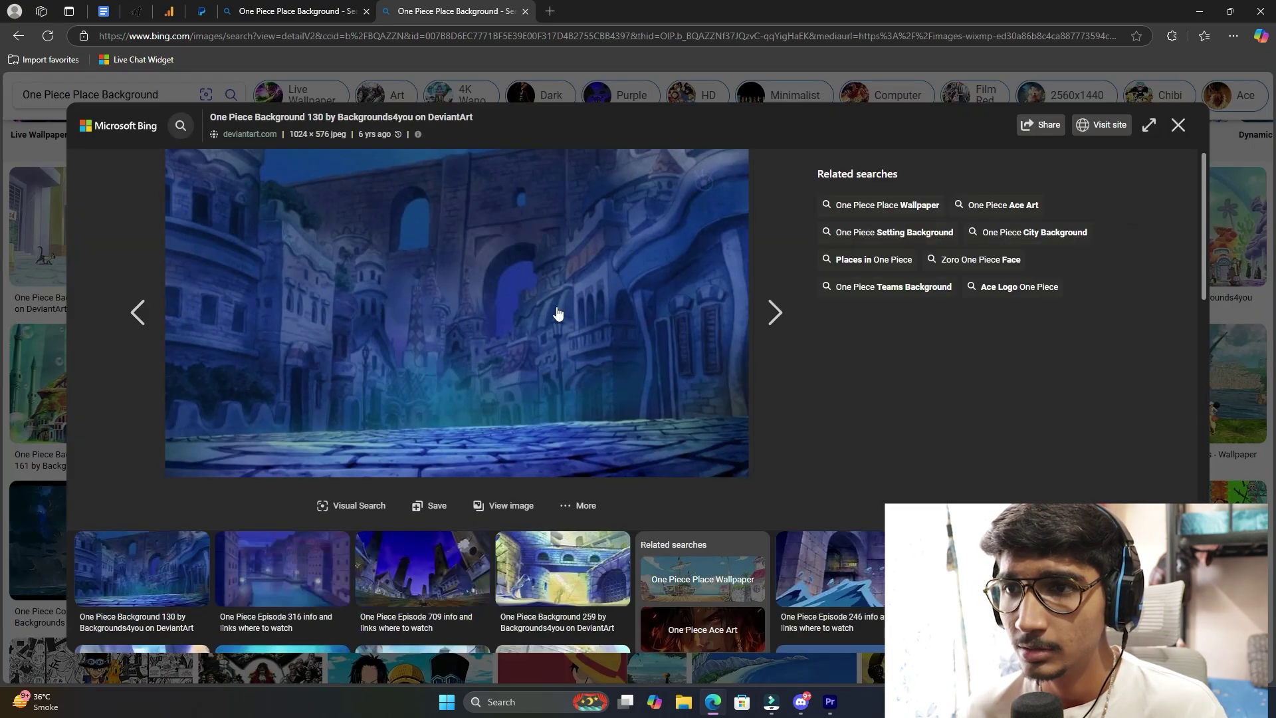
Start saving the opened background image and create a new folder named IMP on the Desktop for it.
{"action": "right_click", "coordinate": [463, 261]}
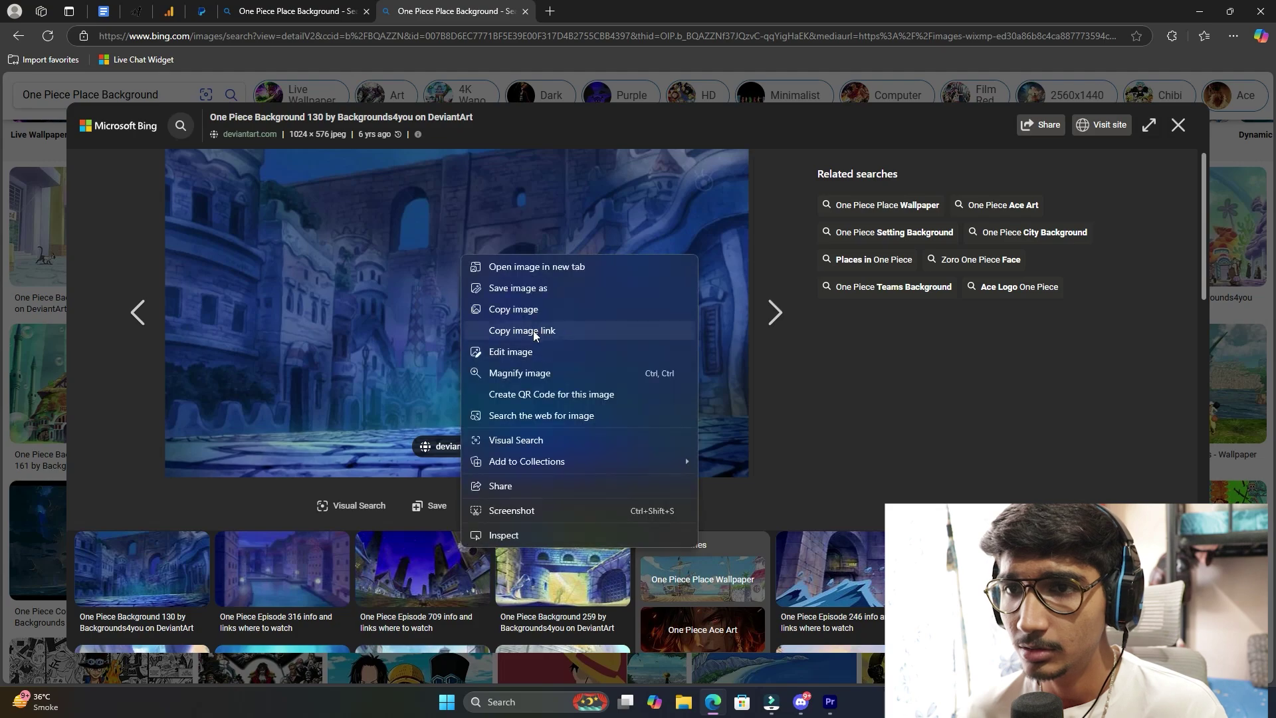
{"action": "left_click", "coordinate": [524, 309]}
{"action": "right_click", "coordinate": [530, 291]}
{"action": "left_click", "coordinate": [569, 324]}
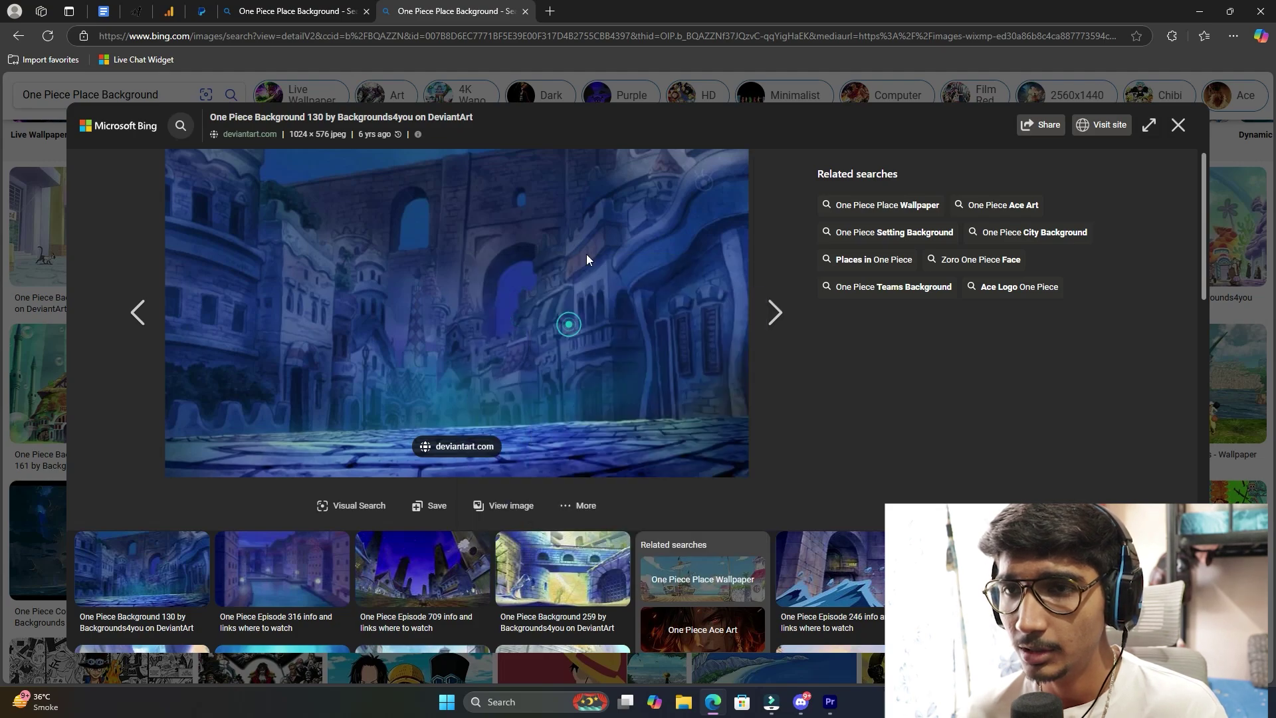
{"action": "left_click", "coordinate": [261, 248]}
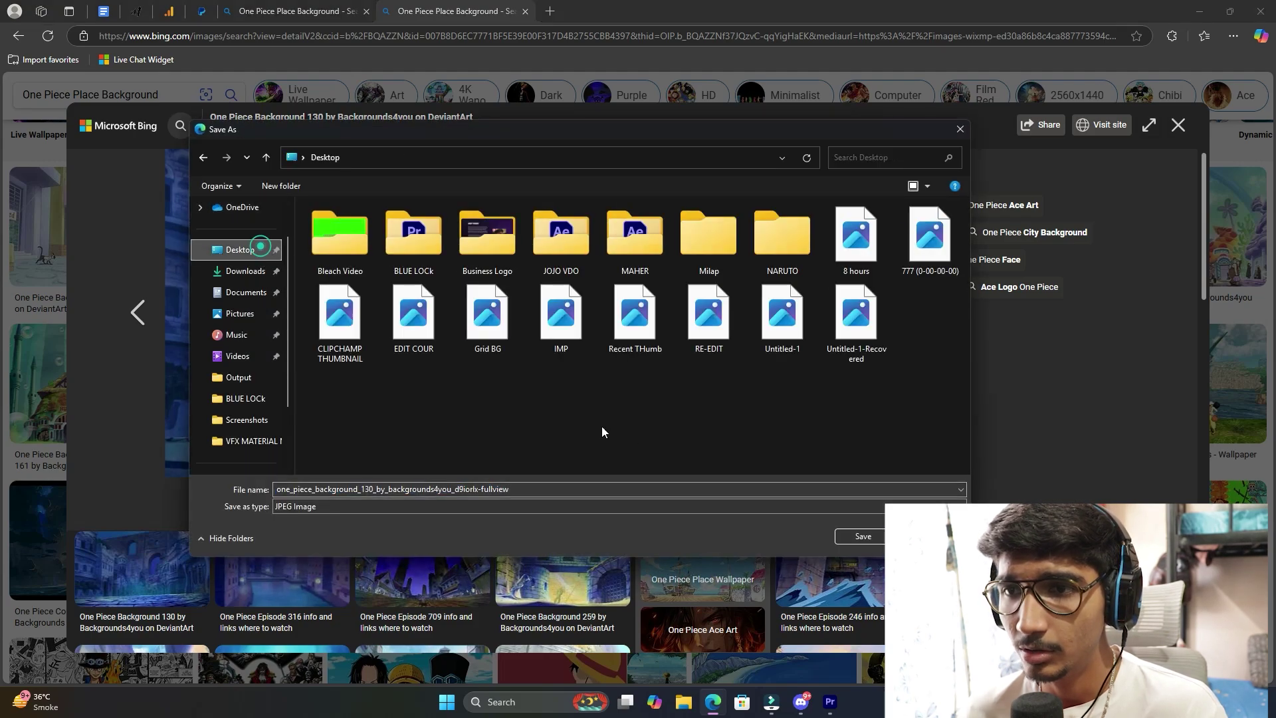
{"action": "right_click", "coordinate": [676, 395]}
{"action": "mouse_move", "coordinate": [735, 506]}
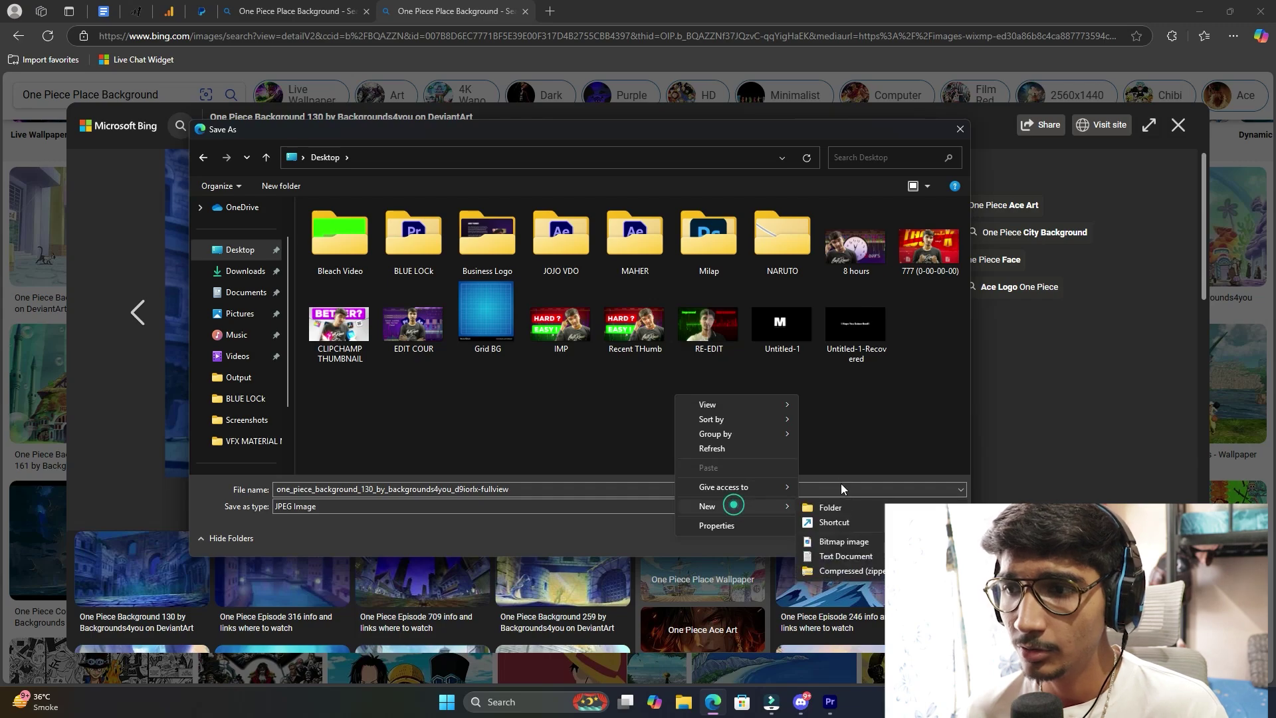
{"action": "left_click", "coordinate": [847, 508]}
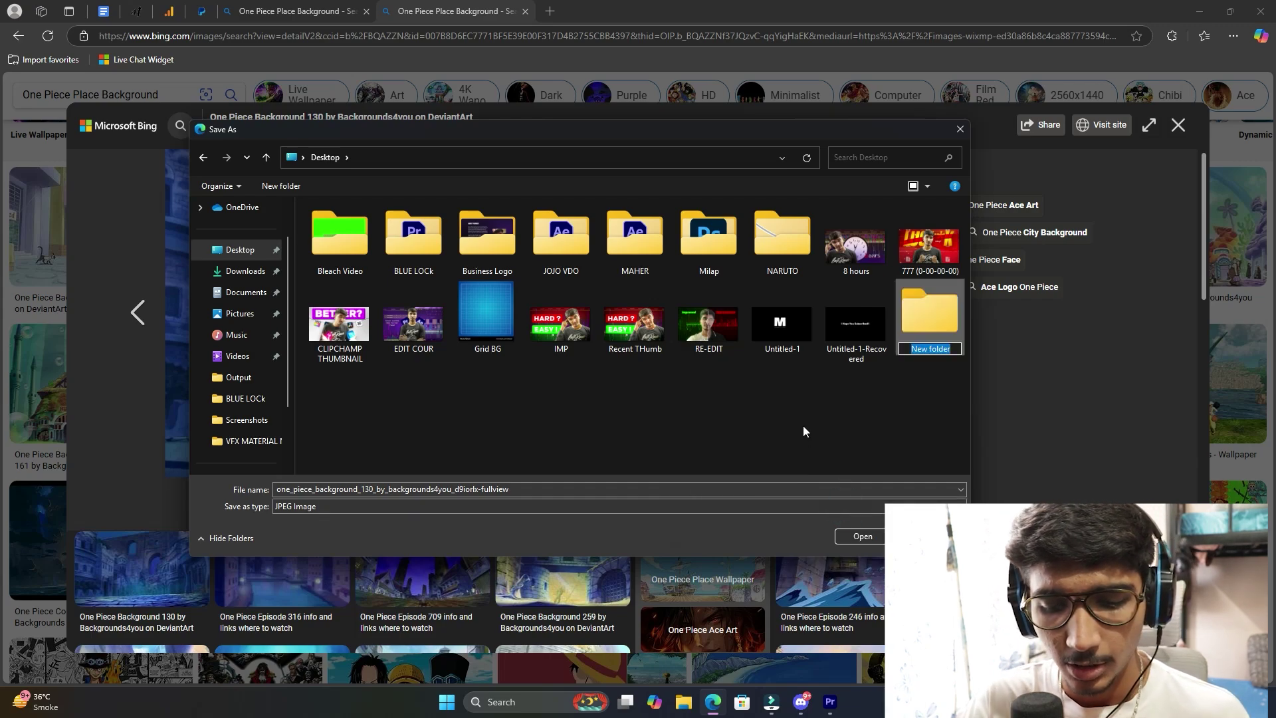
{"action": "type", "text": "IMP"}
{"action": "key", "text": "Return"}
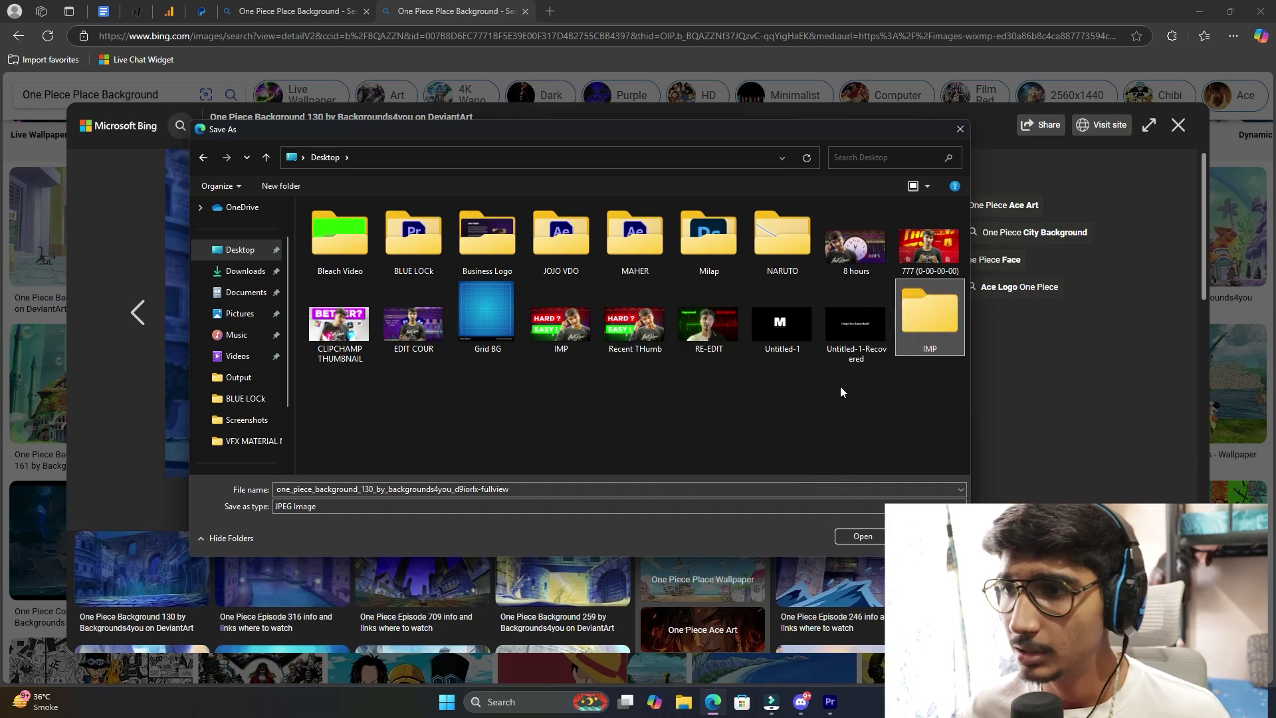
Save the background as a JPEG image named 1 in the IMP folder.
{"action": "double_click", "coordinate": [948, 314]}
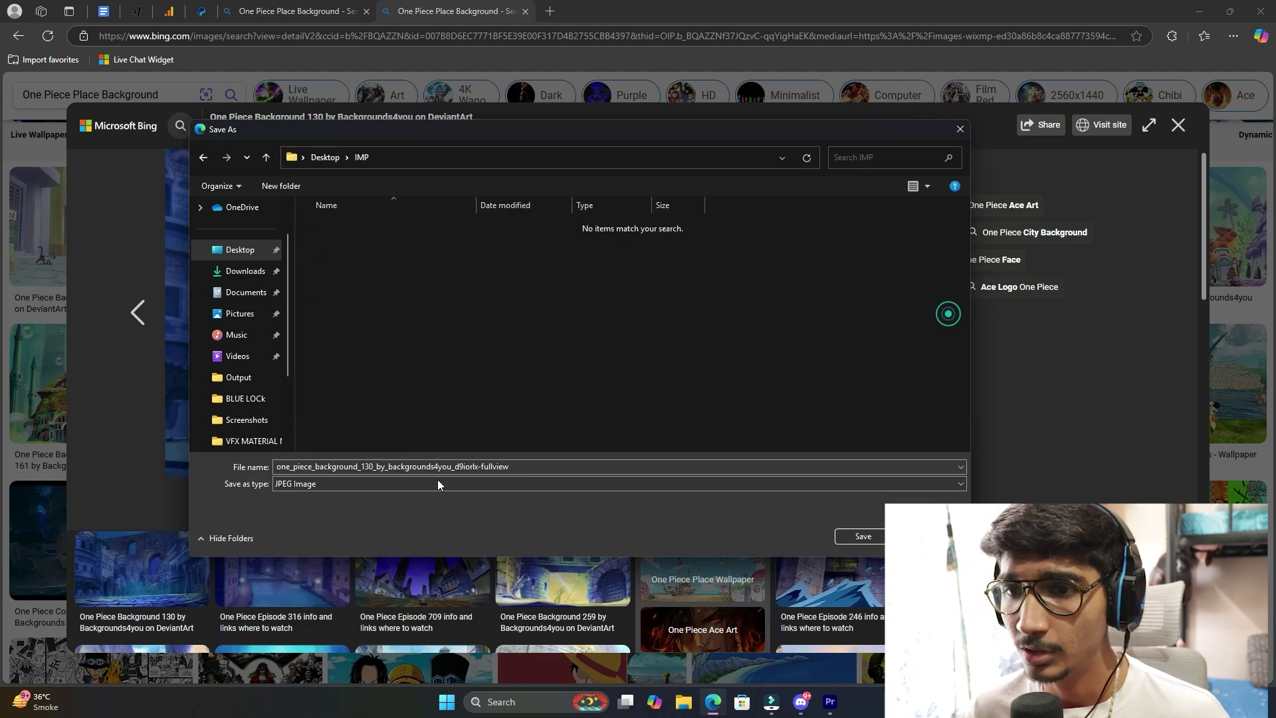
{"action": "double_click", "coordinate": [516, 466]}
{"action": "type", "text": "1"}
{"action": "key", "text": "Return"}
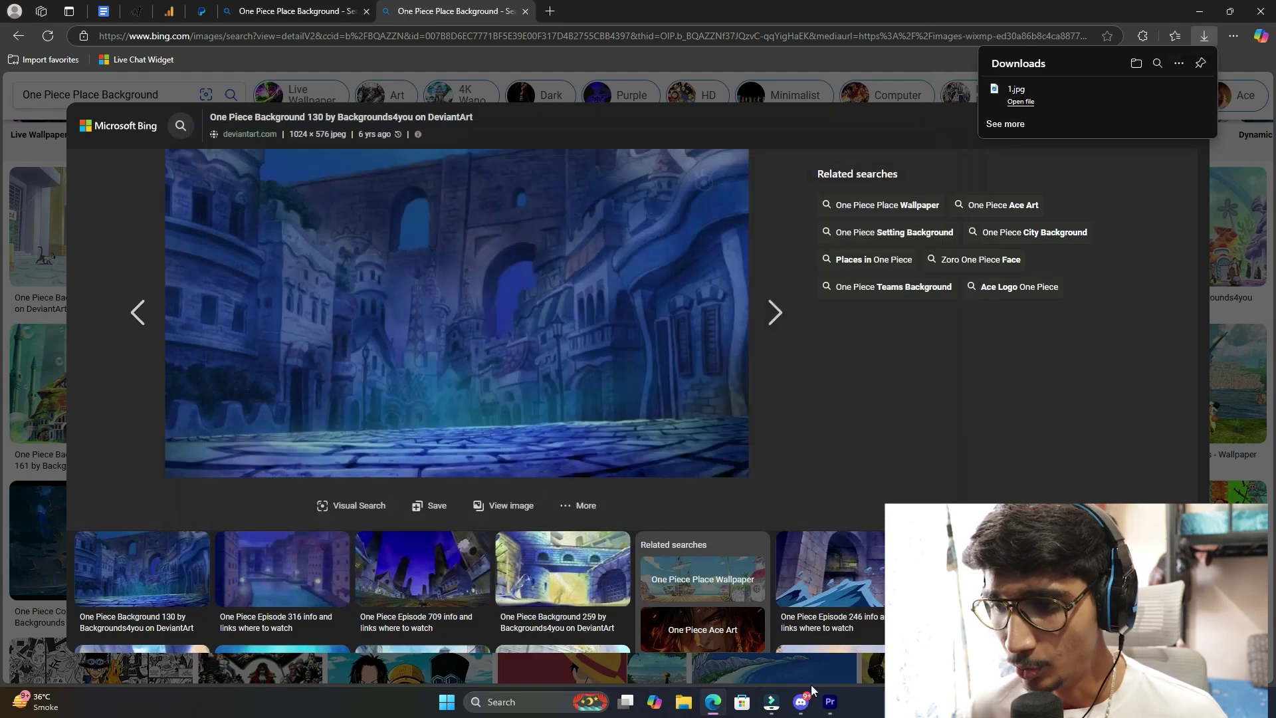
Switch to Premiere Pro, import image 1 from the Desktop's IMP folder and place it on track V2 at the sequence start.
{"action": "left_click", "coordinate": [830, 701]}
{"action": "key", "text": "ctrl+i"}
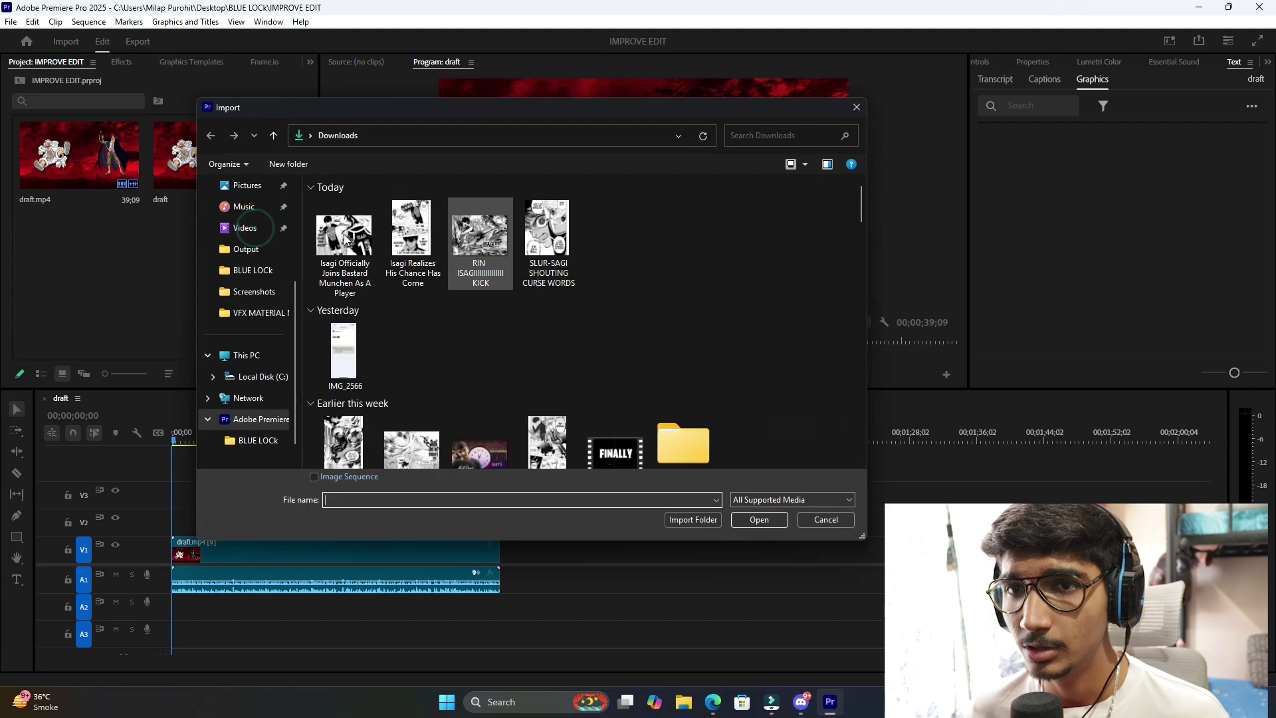
{"action": "left_click", "coordinate": [269, 228]}
{"action": "left_click", "coordinate": [259, 274]}
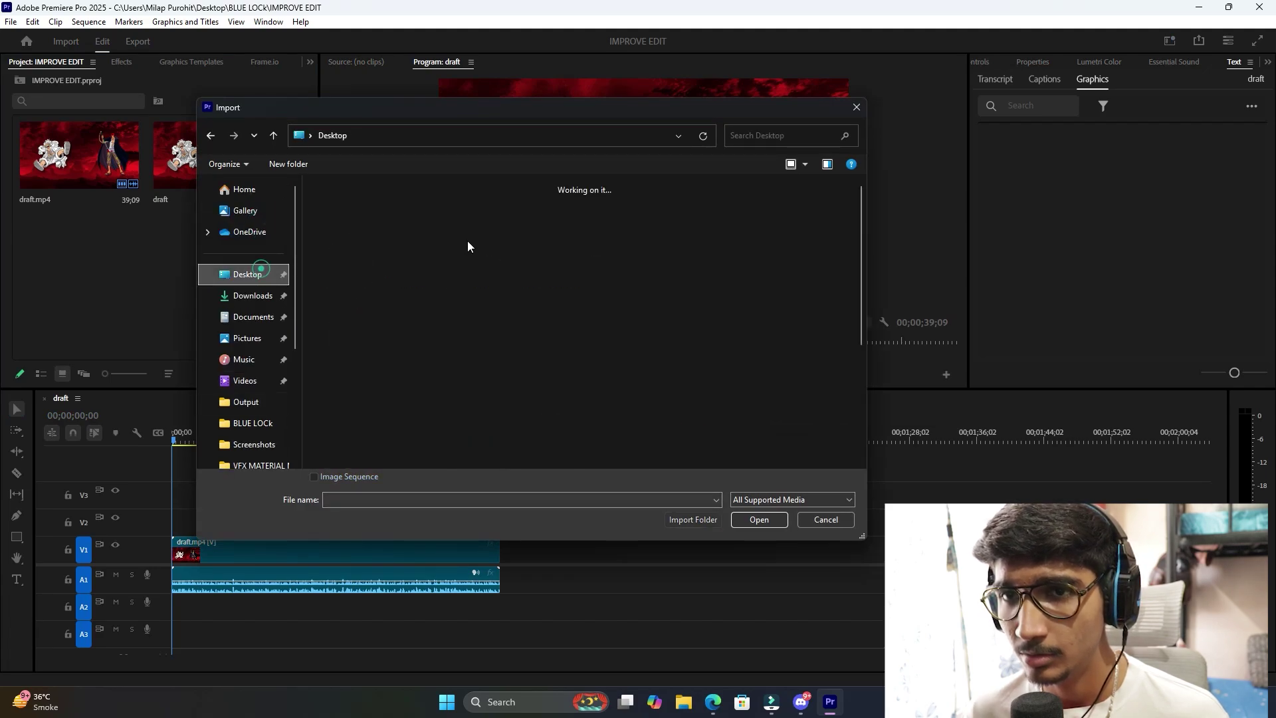
{"action": "double_click", "coordinate": [576, 223]}
{"action": "double_click", "coordinate": [365, 230]}
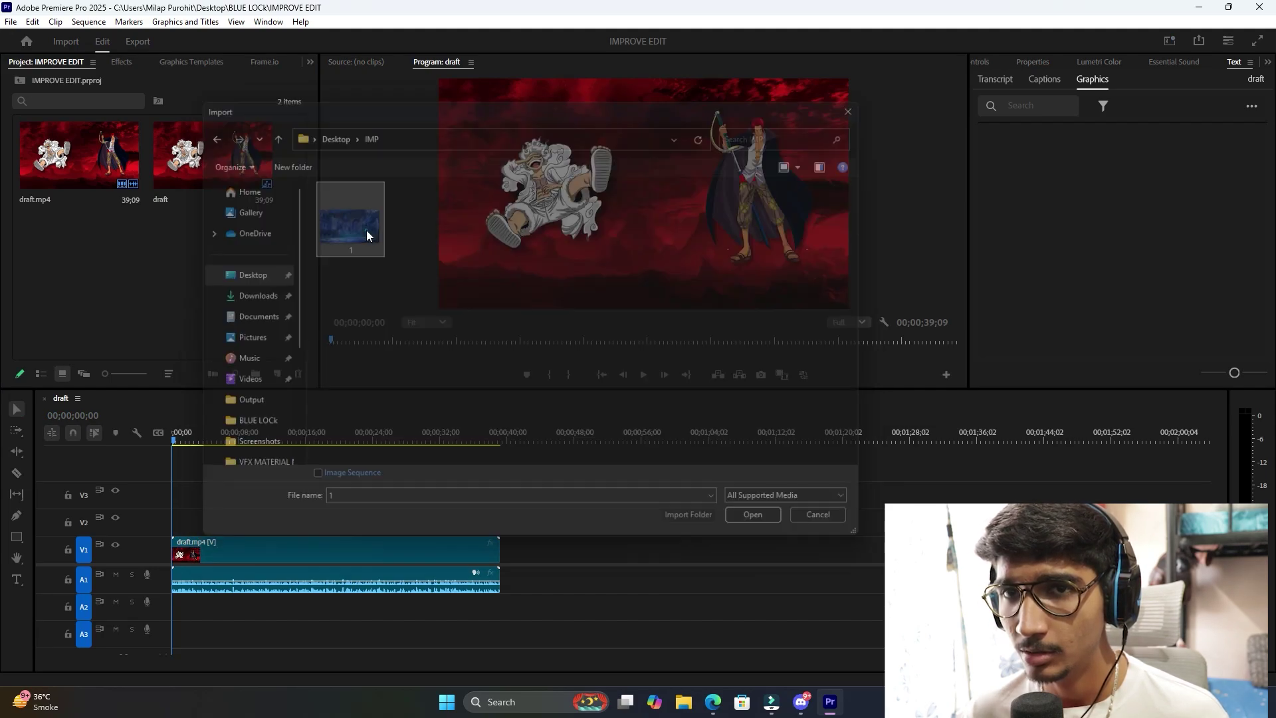
{"action": "left_click_drag", "start_coordinate": [251, 154], "coordinate": [217, 515]}
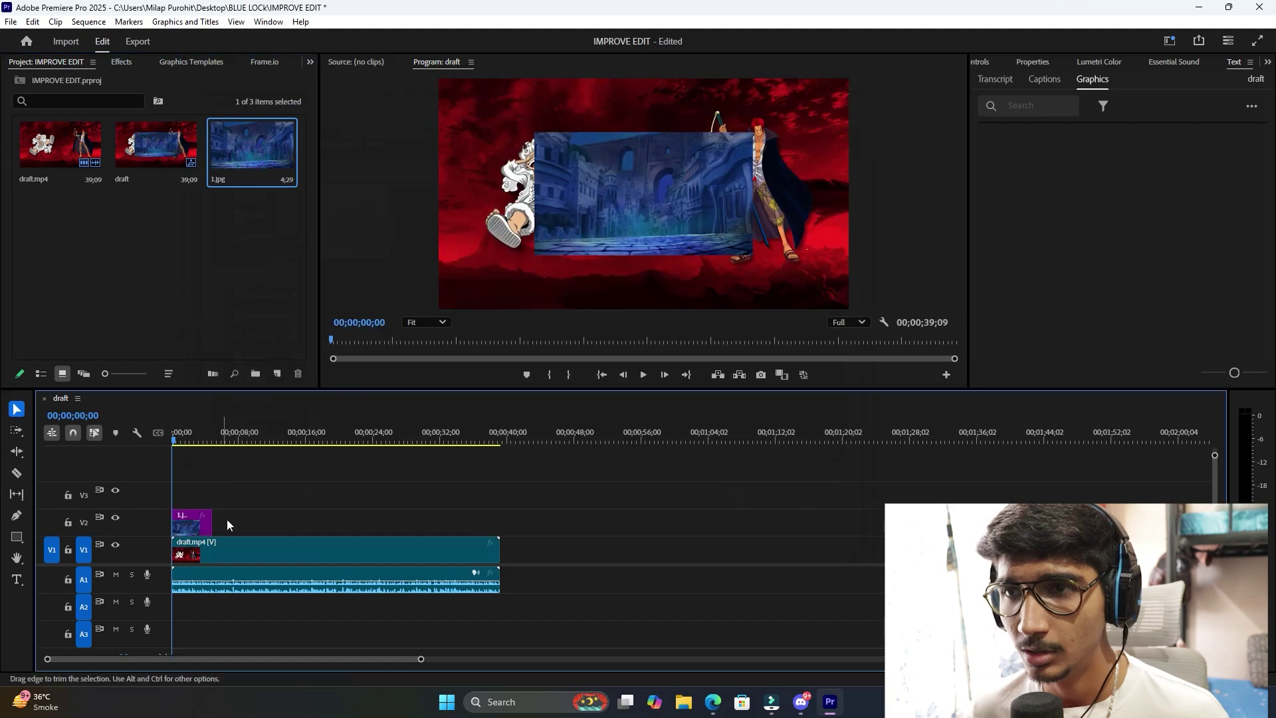
Set the 1.jpg clip's scale to 190 so it fills the frame, and save the project.
{"action": "left_click", "coordinate": [643, 240]}
{"action": "left_click", "coordinate": [983, 61]}
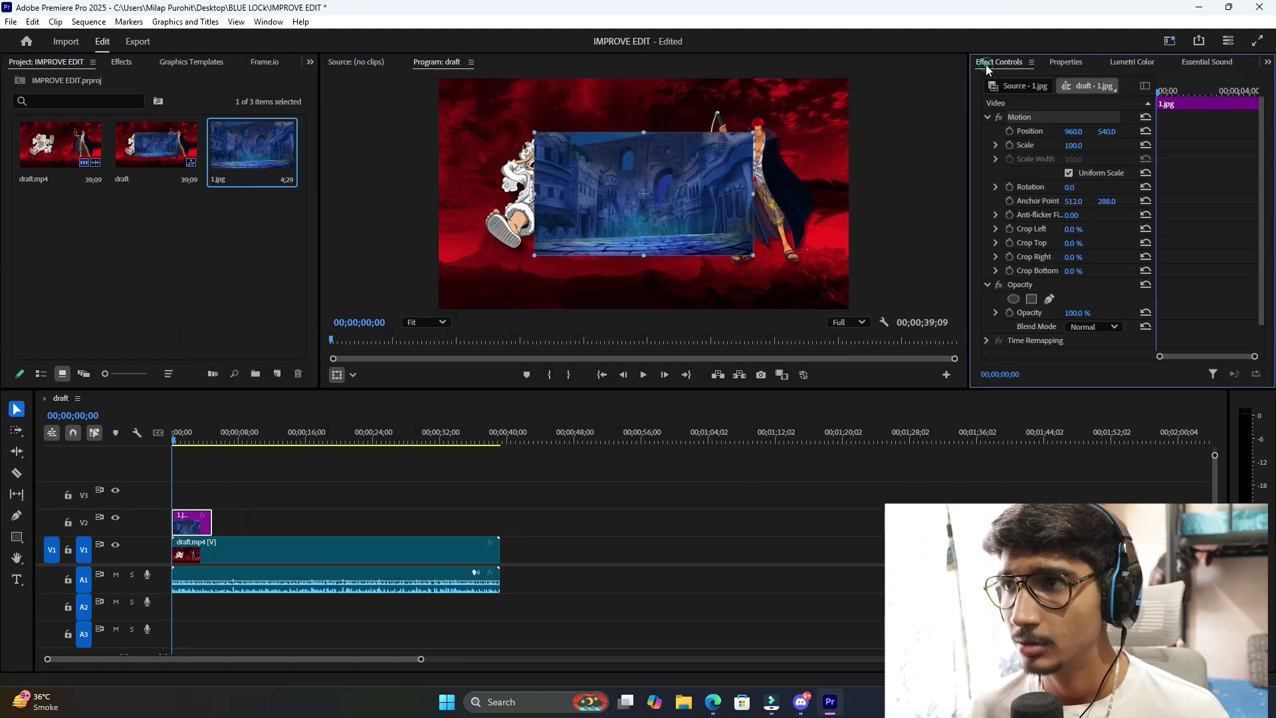
{"action": "left_click_drag", "start_coordinate": [1073, 144], "coordinate": [1133, 145]}
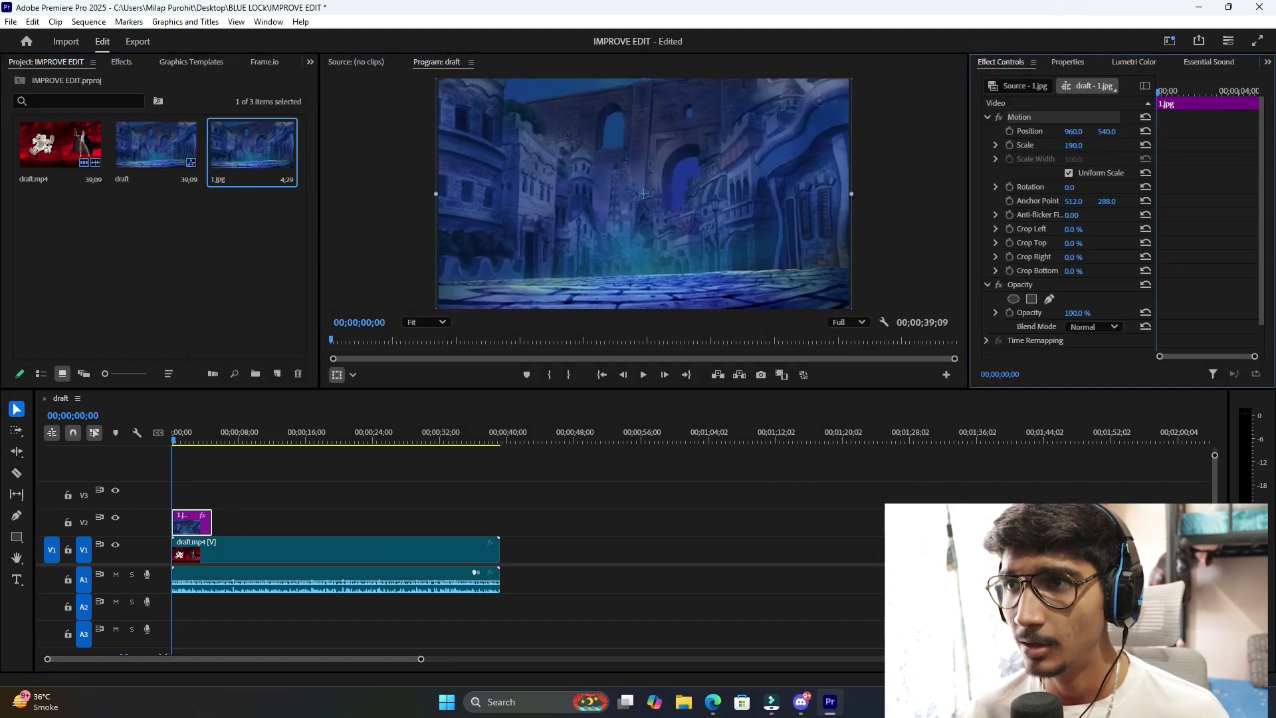
{"action": "left_click", "coordinate": [340, 487]}
{"action": "key", "text": "ctrl+s"}
Play back the first seconds of the sequence to check the timing under the new background clip.
{"action": "key", "text": "space"}
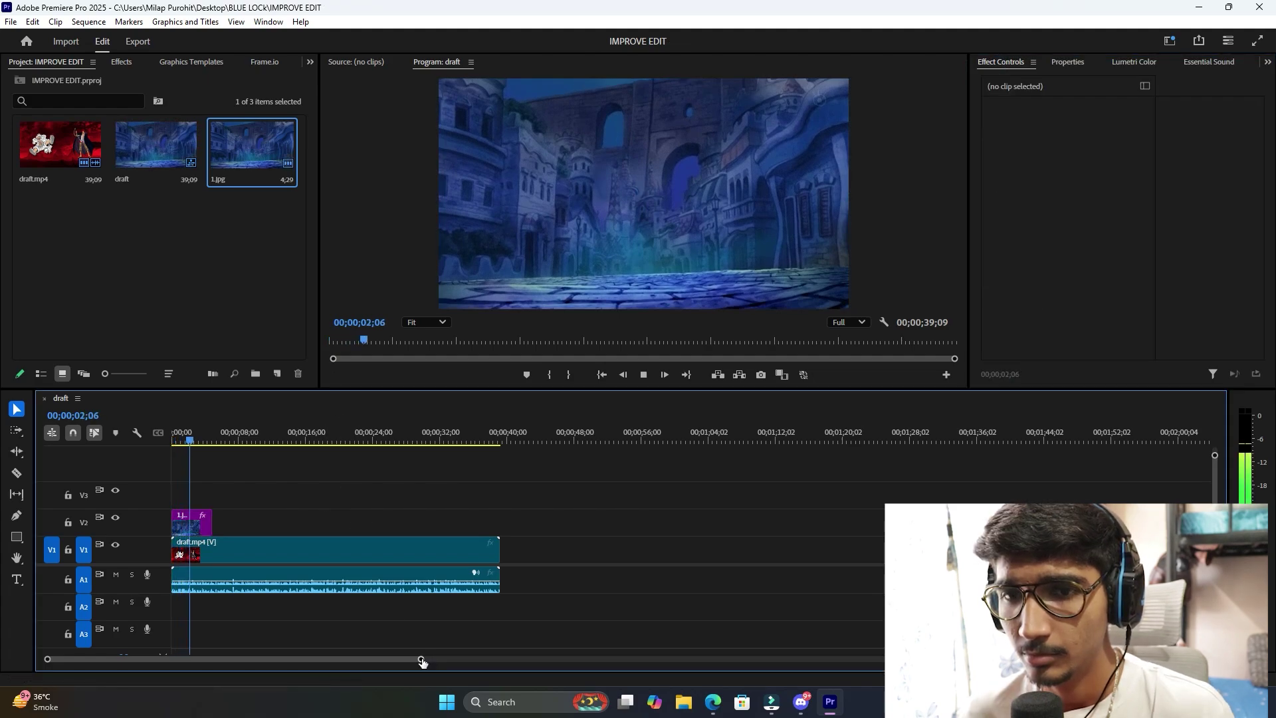
{"action": "key", "text": "space"}
{"action": "left_click_drag", "start_coordinate": [422, 662], "coordinate": [232, 659]}
{"action": "left_click_drag", "start_coordinate": [206, 437], "coordinate": [177, 440]}
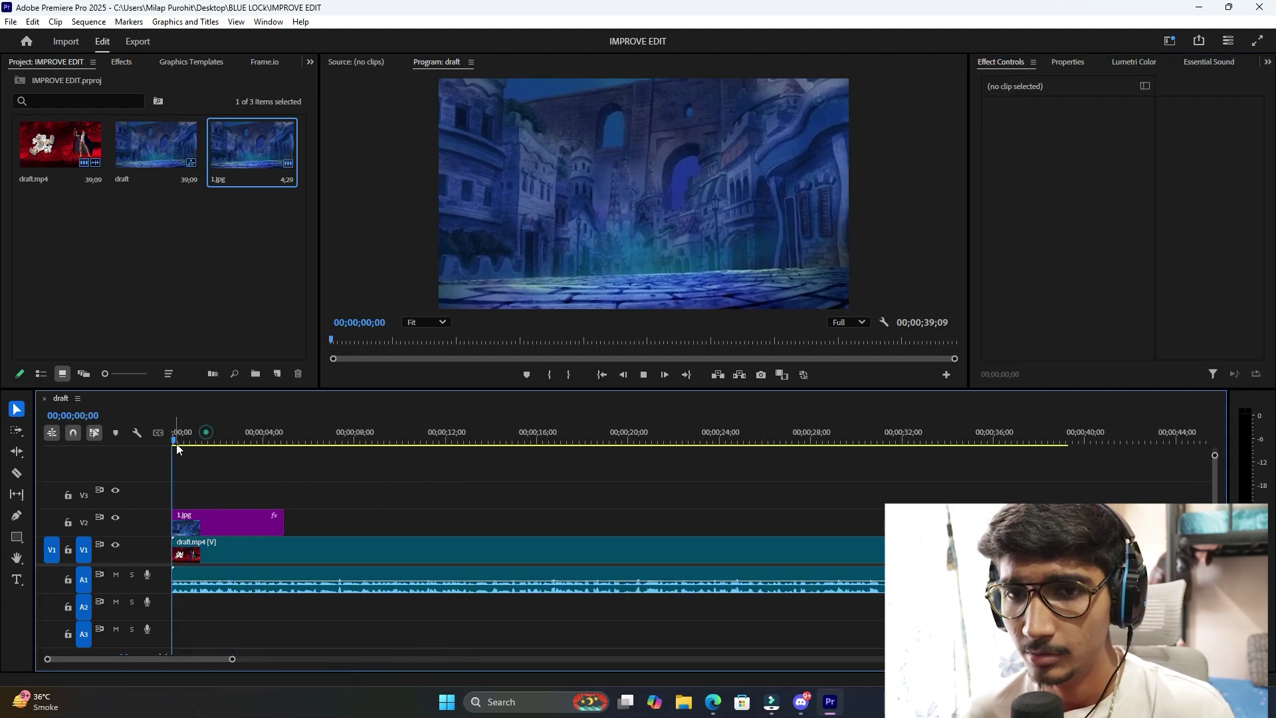
{"action": "key", "text": "space"}
{"action": "key", "text": "space"}
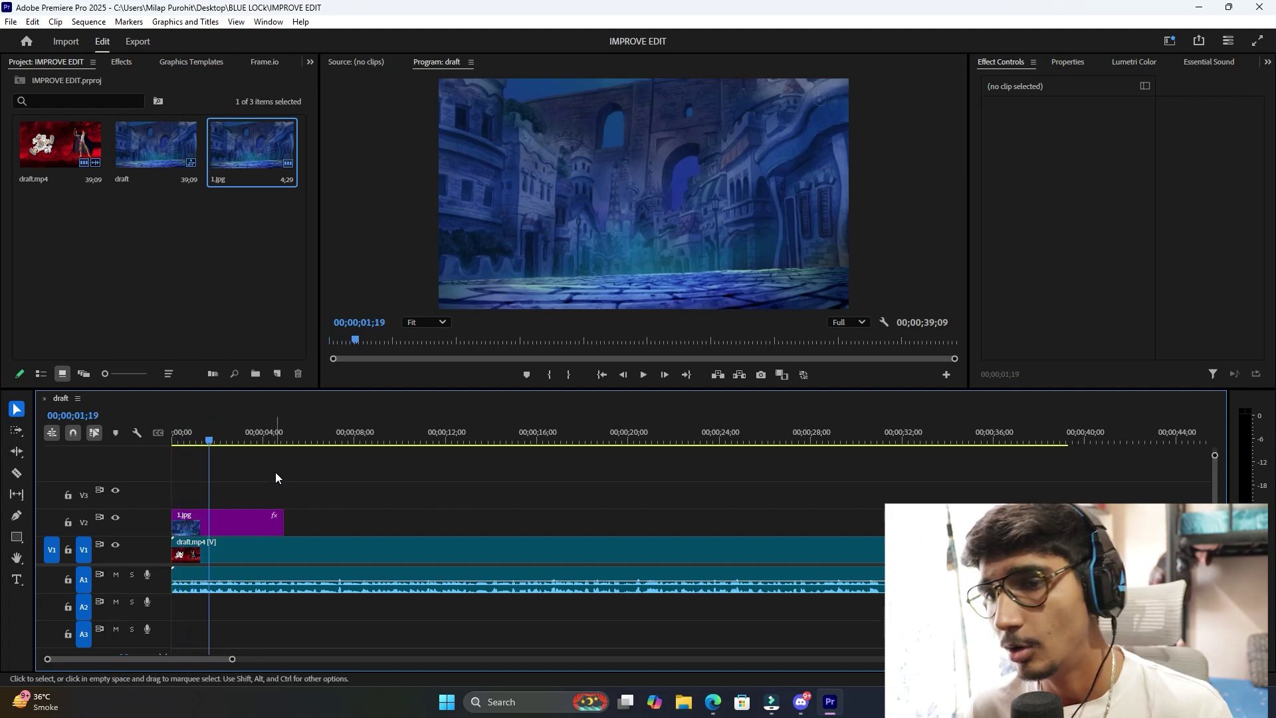
Shift the 1.jpg clip to vertical position 536, enlarge it to scale 193.6, and return the playhead to the sequence start.
{"action": "left_click", "coordinate": [234, 526]}
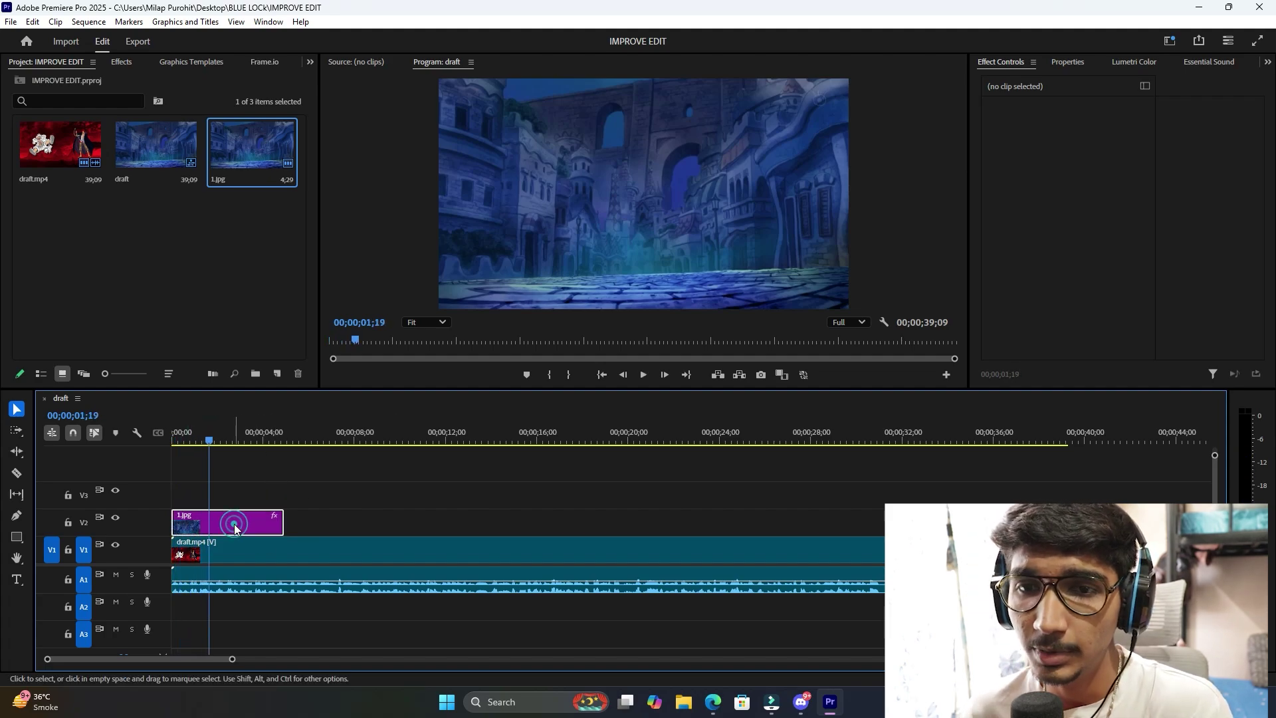
{"action": "mouse_move", "coordinate": [234, 530]}
{"action": "left_mouse_down"}
{"action": "mouse_move", "coordinate": [312, 513]}
{"action": "mouse_move", "coordinate": [237, 523]}
{"action": "left_mouse_up"}
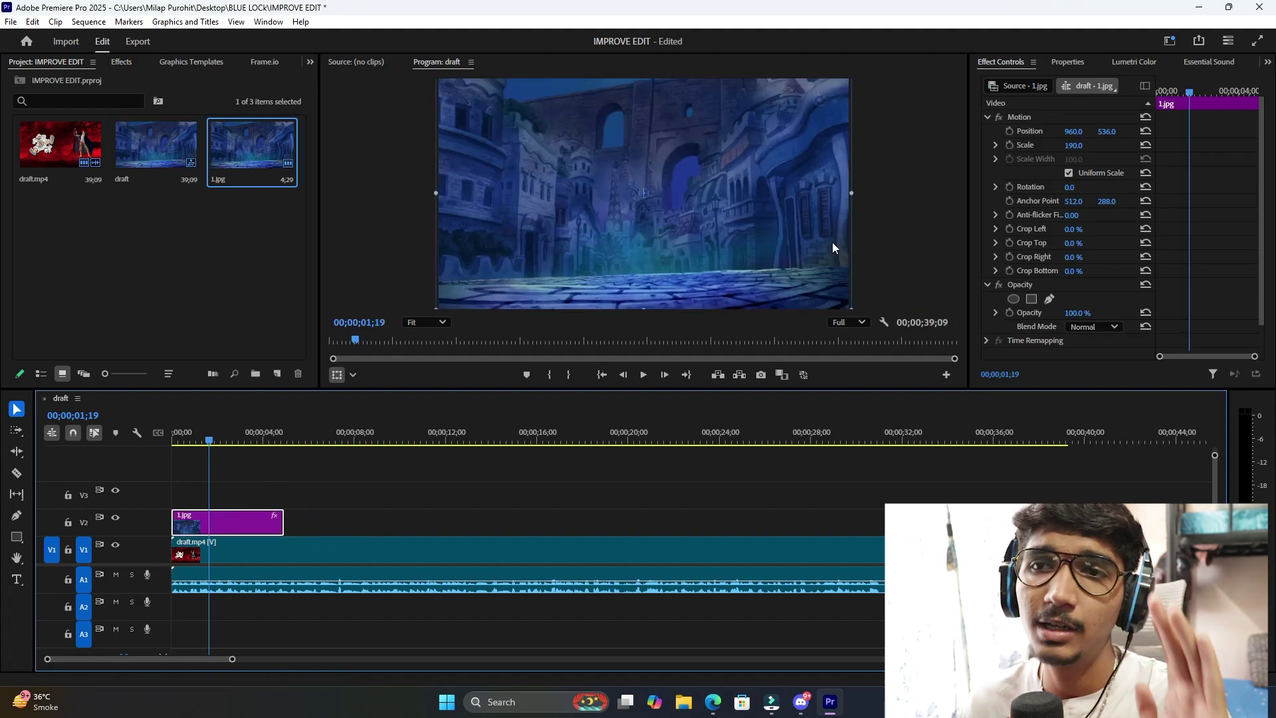
{"action": "left_click_drag", "start_coordinate": [850, 194], "coordinate": [855, 193]}
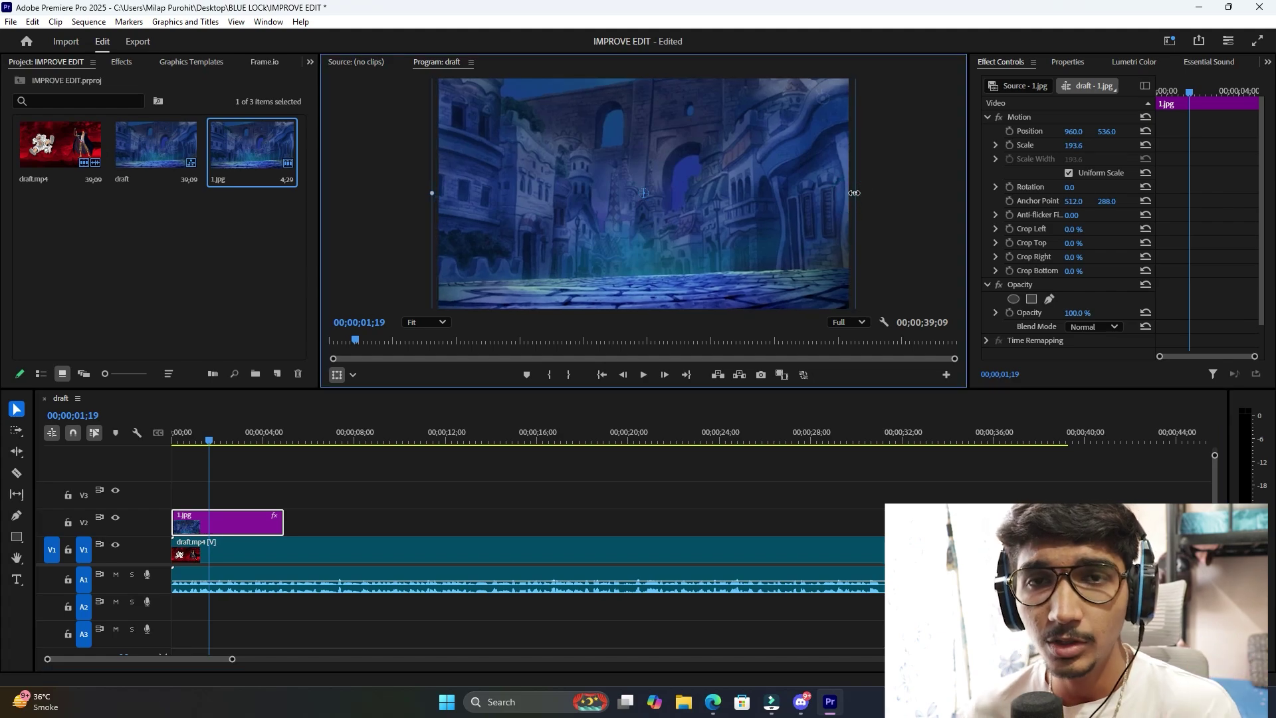
{"action": "left_click", "coordinate": [409, 493]}
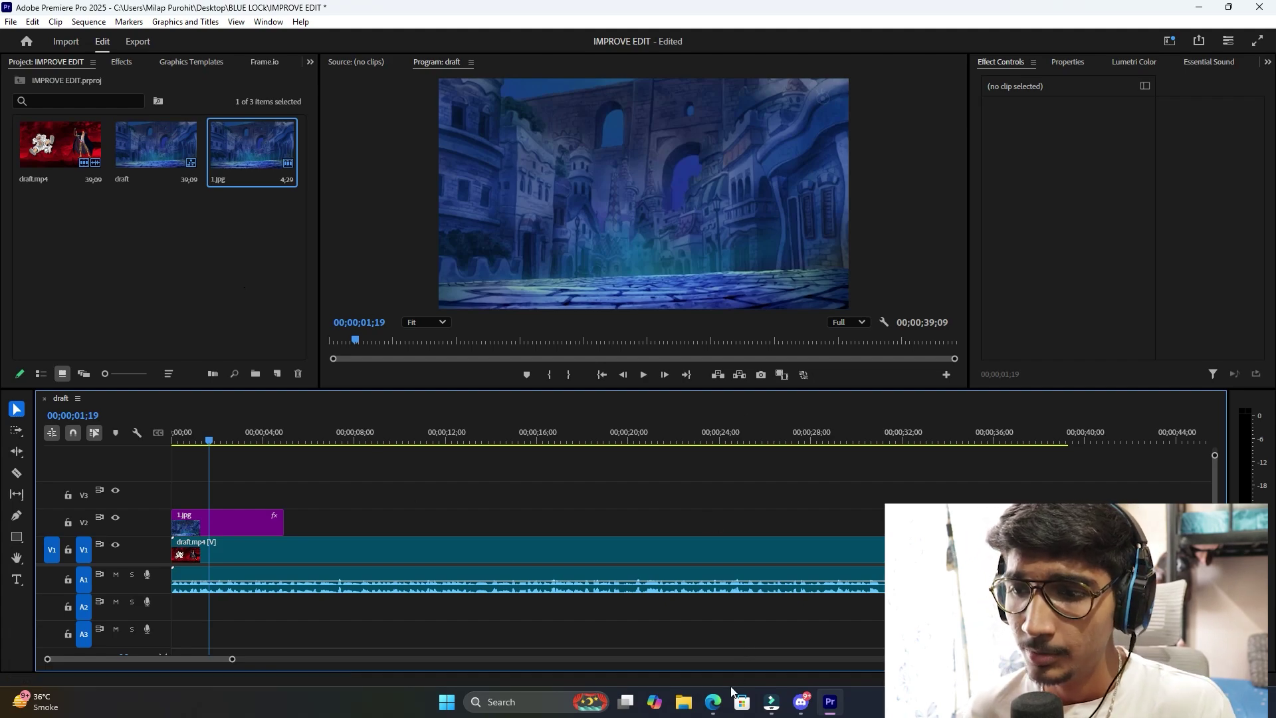
{"action": "left_click_drag", "start_coordinate": [204, 437], "coordinate": [173, 439]}
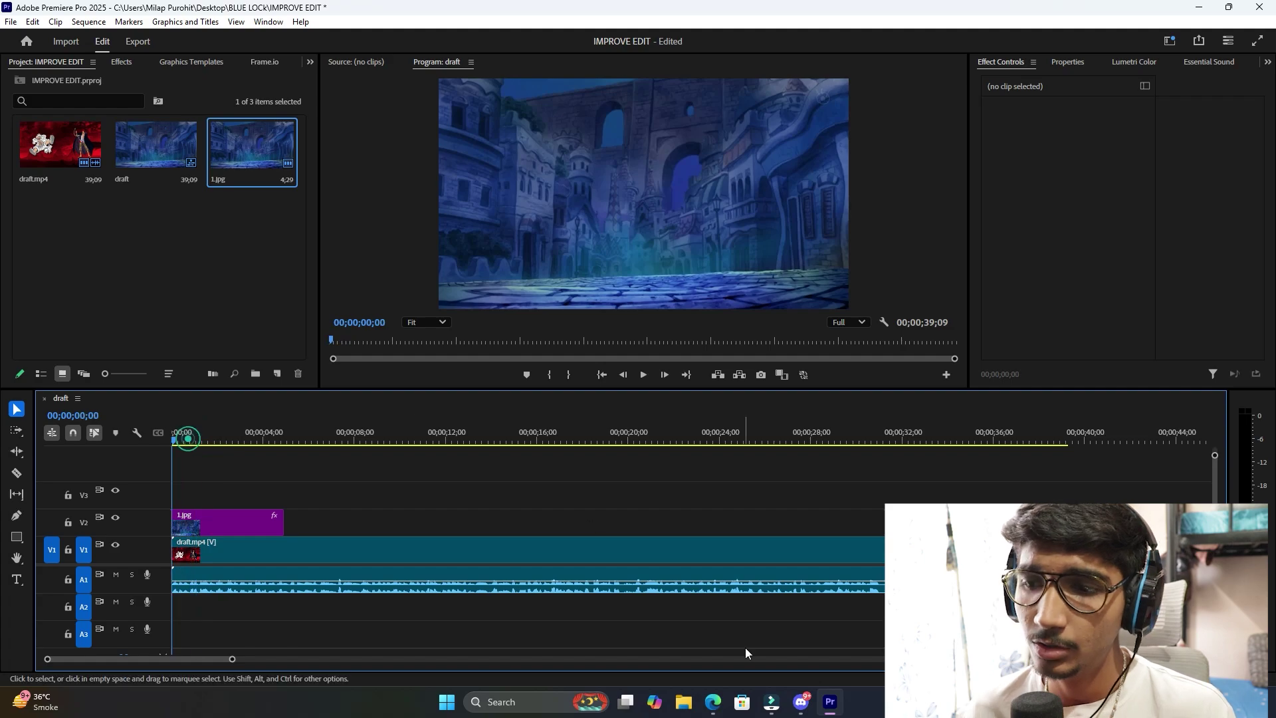
Switch to the Edge browser and search Bing Images for "One Piece Logo".
{"action": "left_click", "coordinate": [713, 702]}
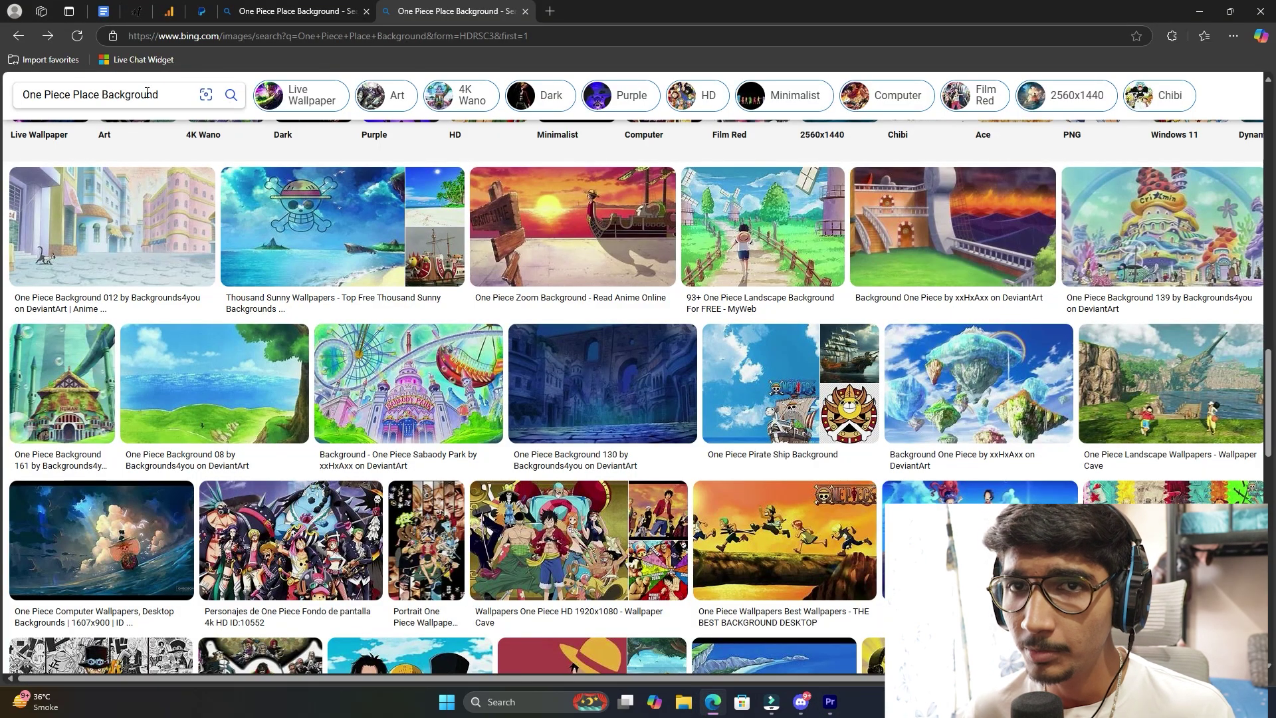
{"action": "left_click_drag", "start_coordinate": [158, 95], "coordinate": [13, 101]}
{"action": "type", "text": "O"}
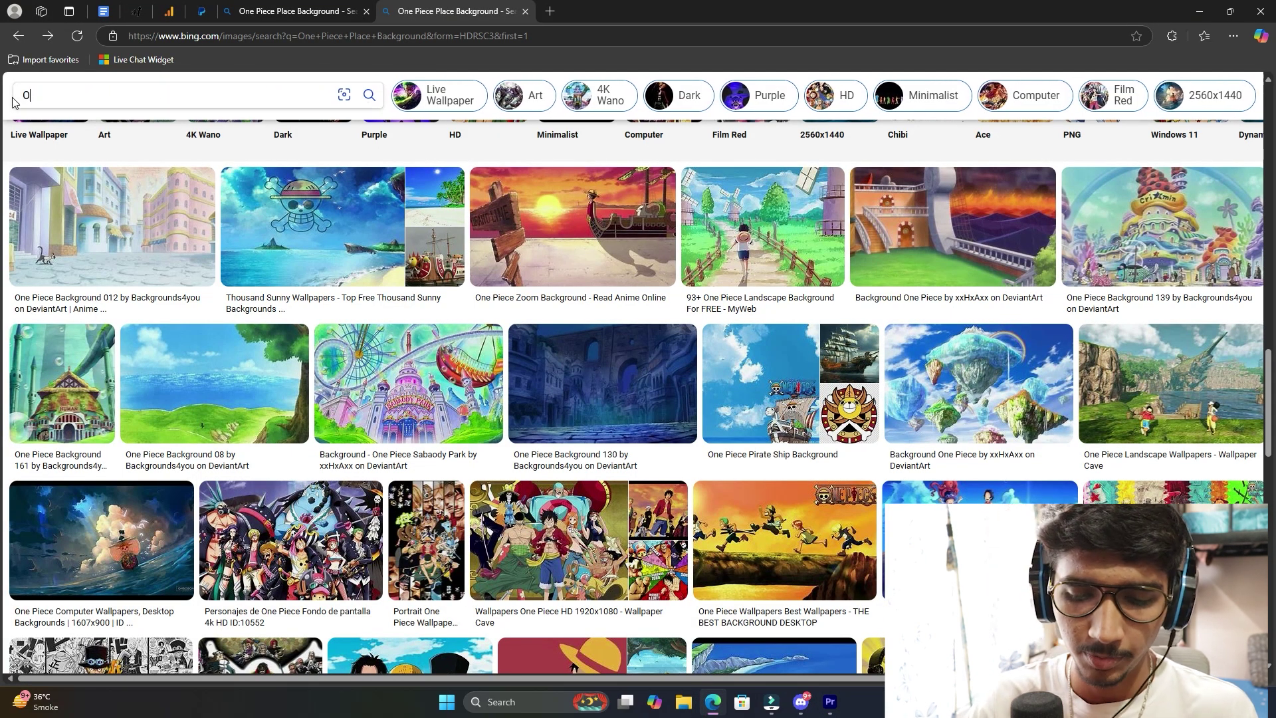
{"action": "type", "text": "ne Piece Logo"}
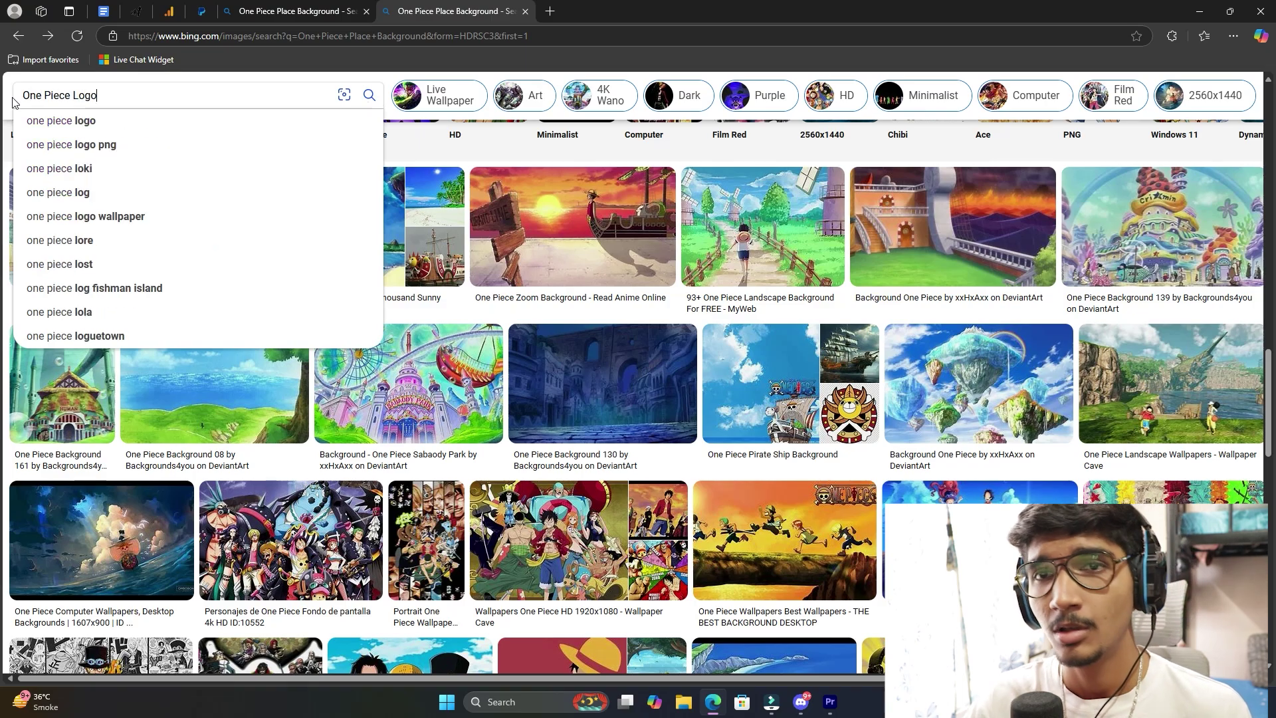
{"action": "key", "text": "Return"}
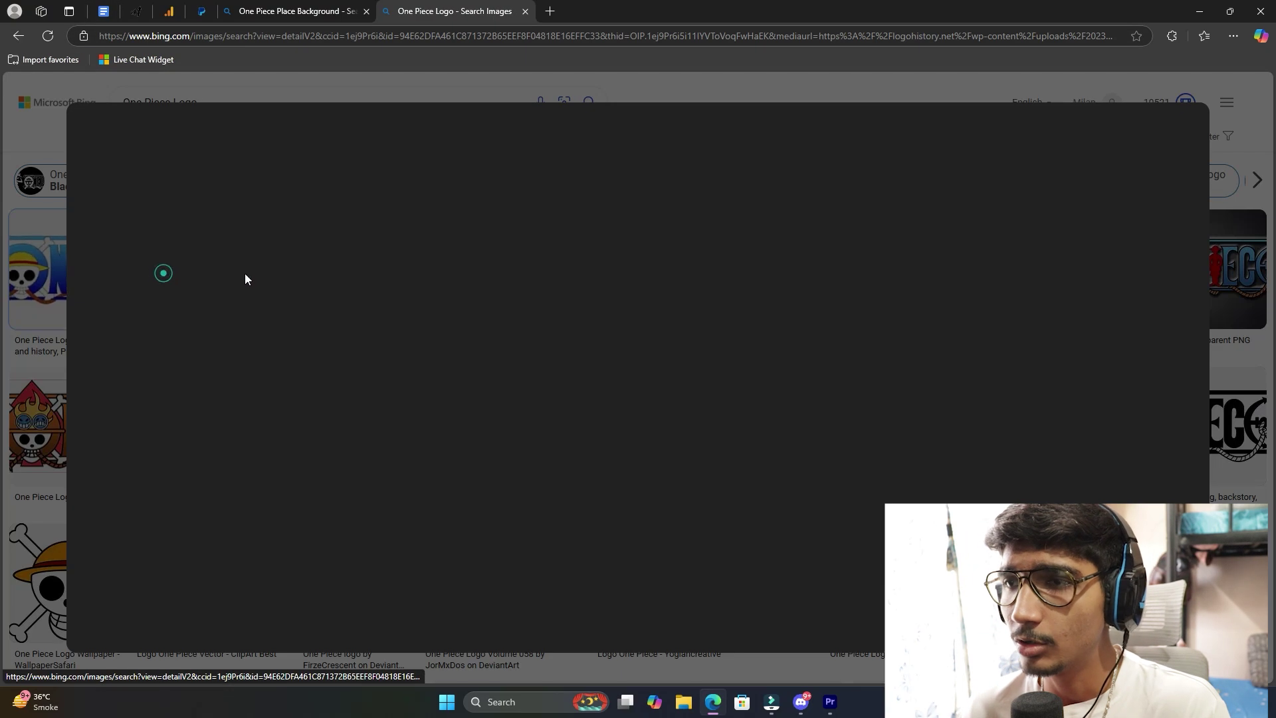
Open the blue One Piece logo with transparent background and save it as 2 in the Desktop's IMP folder.
{"action": "left_click", "coordinate": [246, 275]}
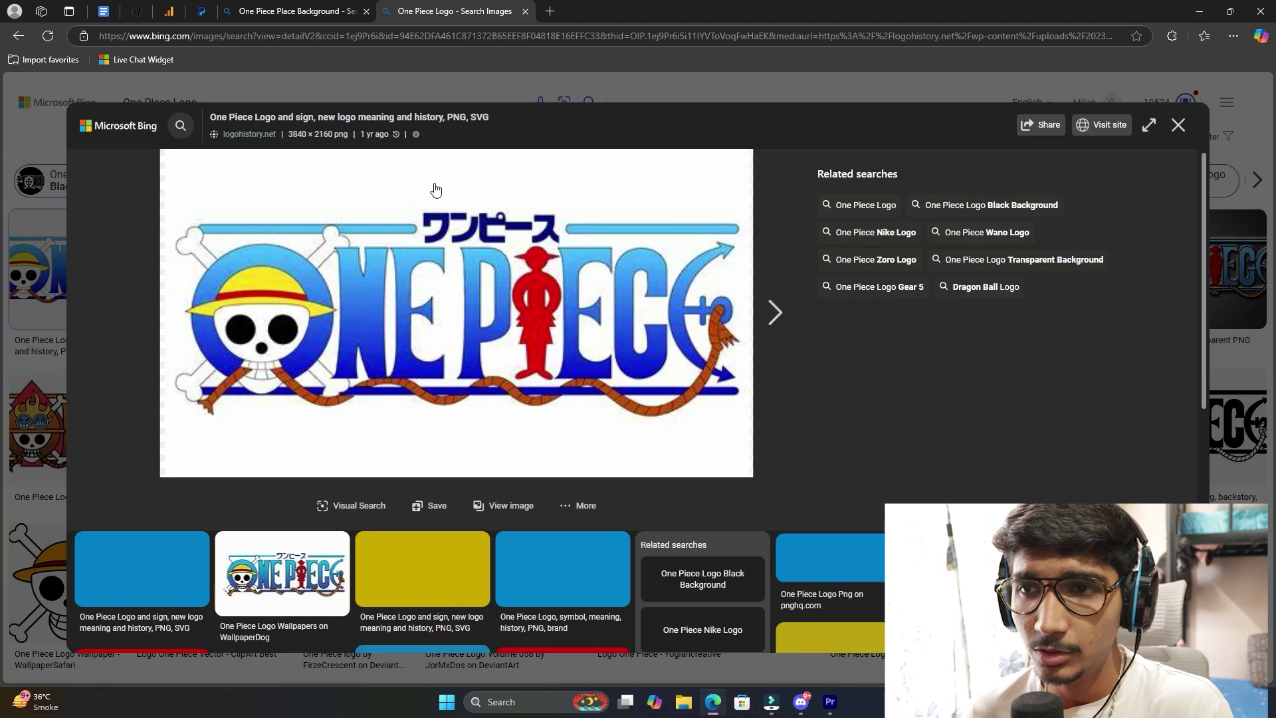
{"action": "right_click", "coordinate": [610, 199]}
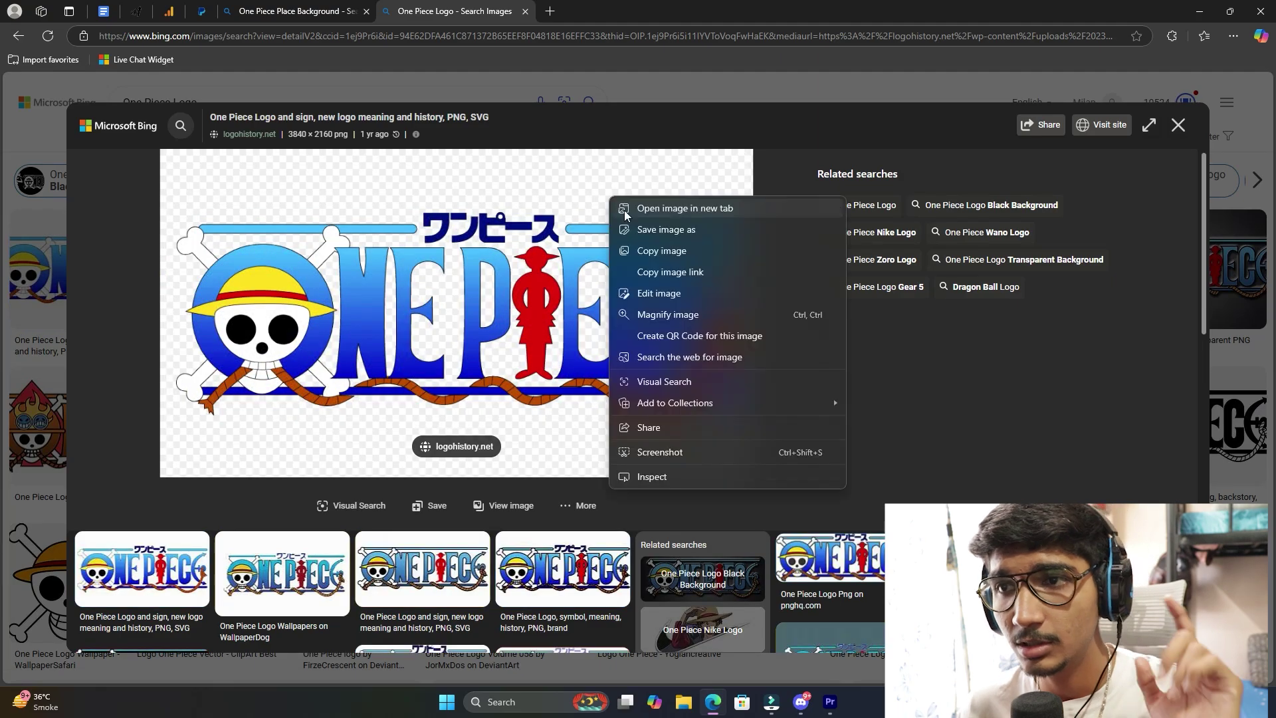
{"action": "left_click", "coordinate": [666, 230]}
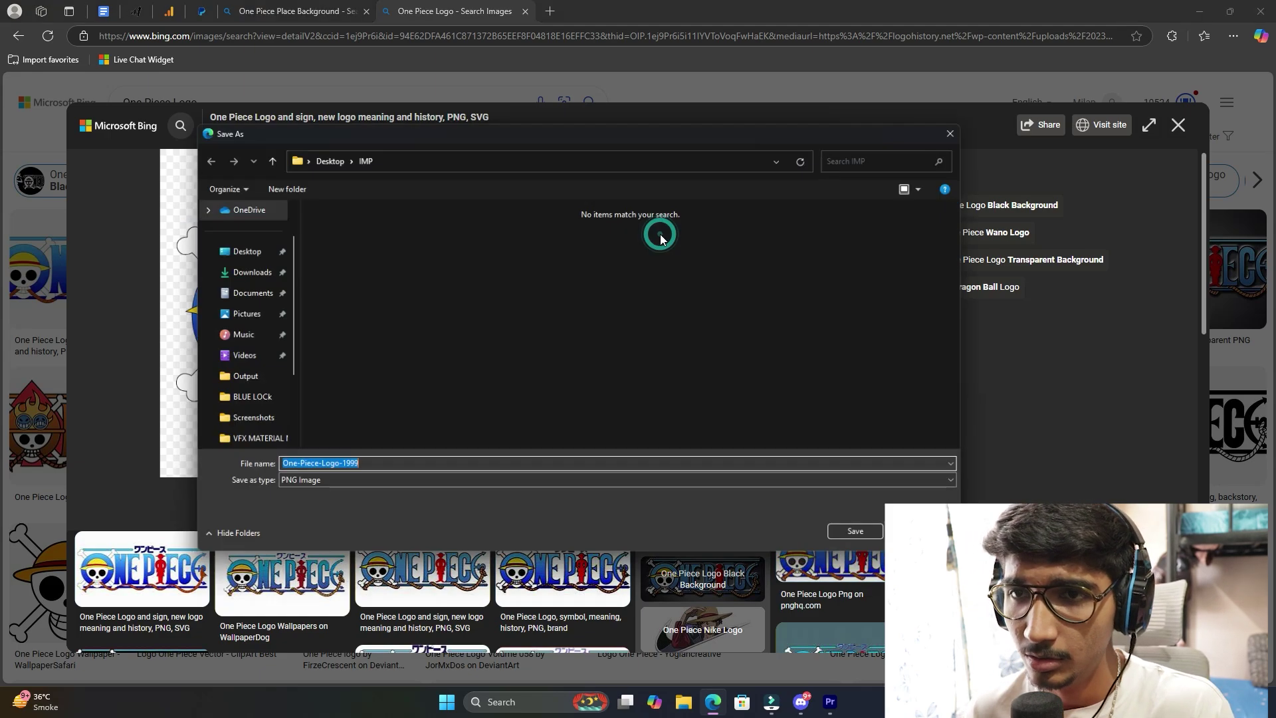
{"action": "type", "text": "2"}
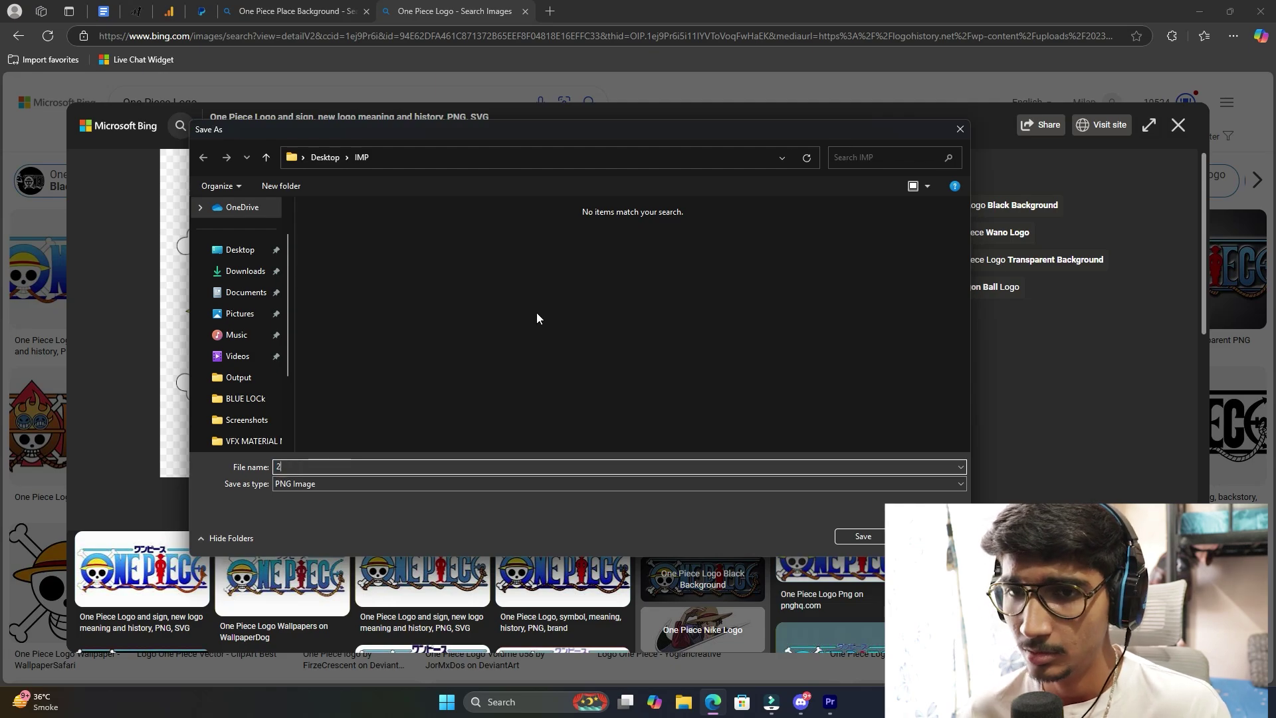
{"action": "key", "text": "Return"}
Return to Premiere Pro and import logo image 2 from the IMP folder into the project.
{"action": "key", "text": "alt+Tab"}
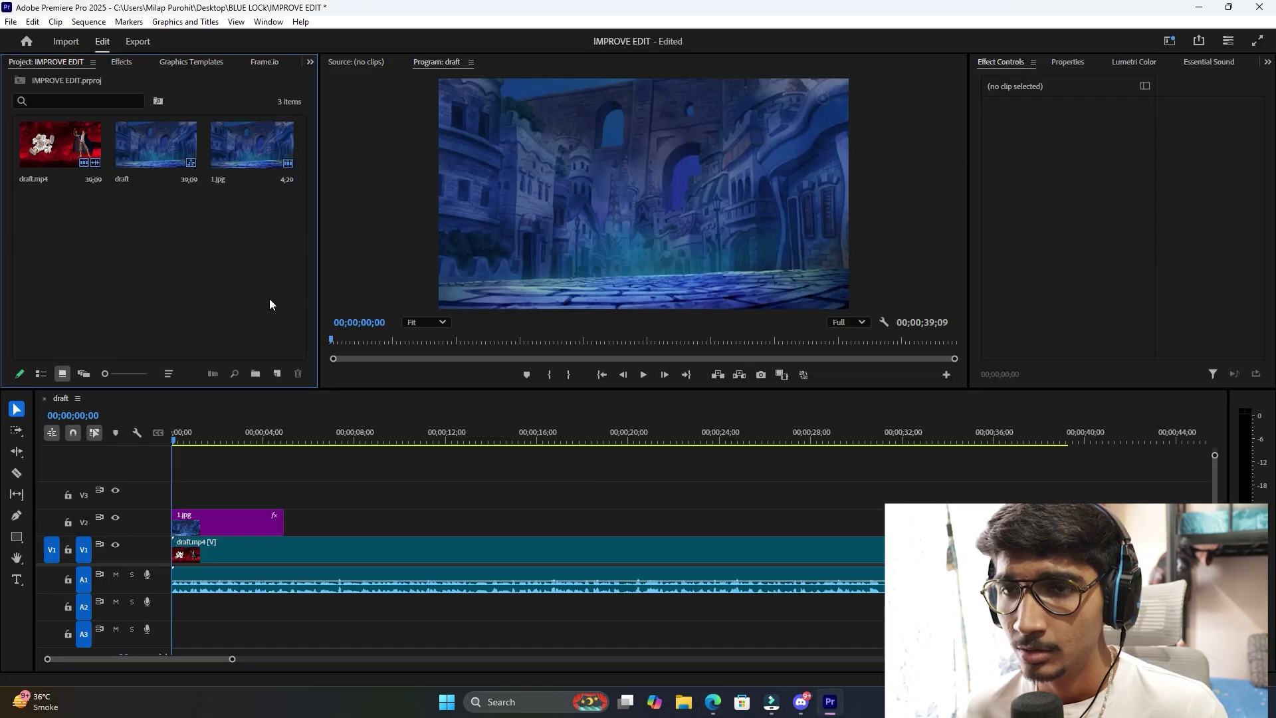
{"action": "double_click", "coordinate": [269, 298]}
{"action": "left_click", "coordinate": [440, 236]}
{"action": "double_click", "coordinate": [440, 236]}
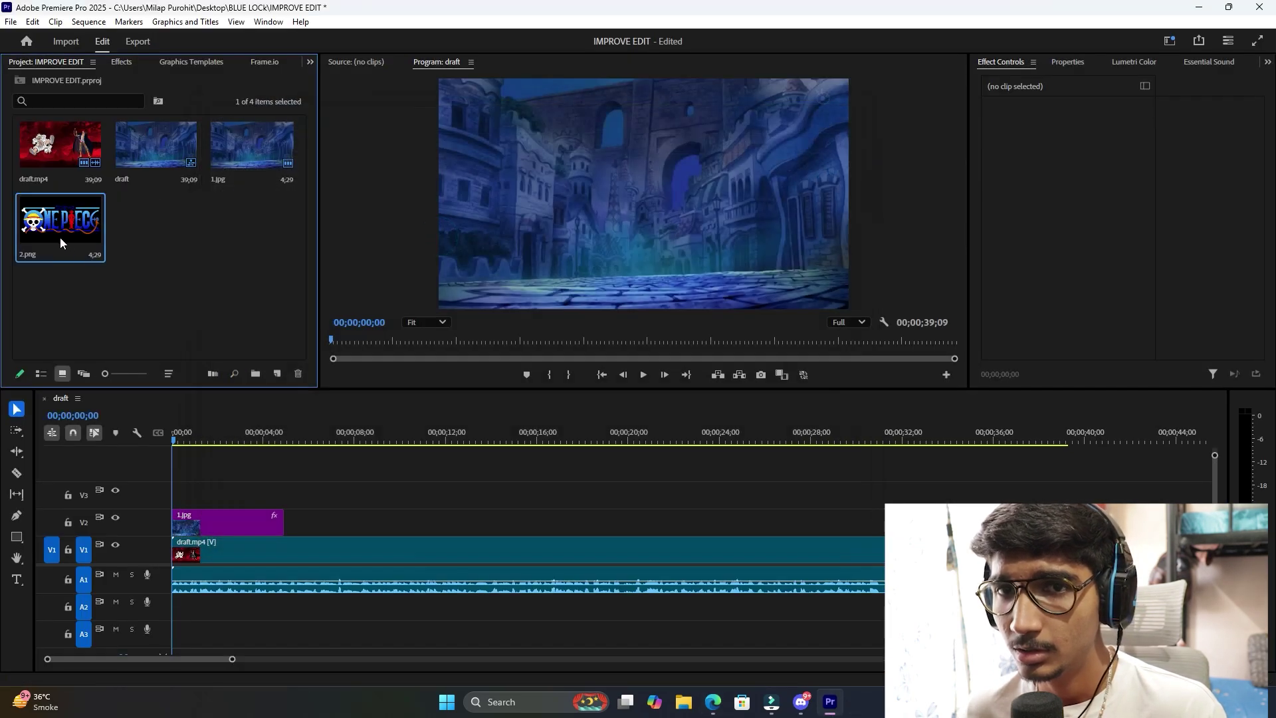
Place 2.png on track V4 at the sequence start and scale the logo down to about 30.
{"action": "left_click_drag", "start_coordinate": [63, 243], "coordinate": [180, 480]}
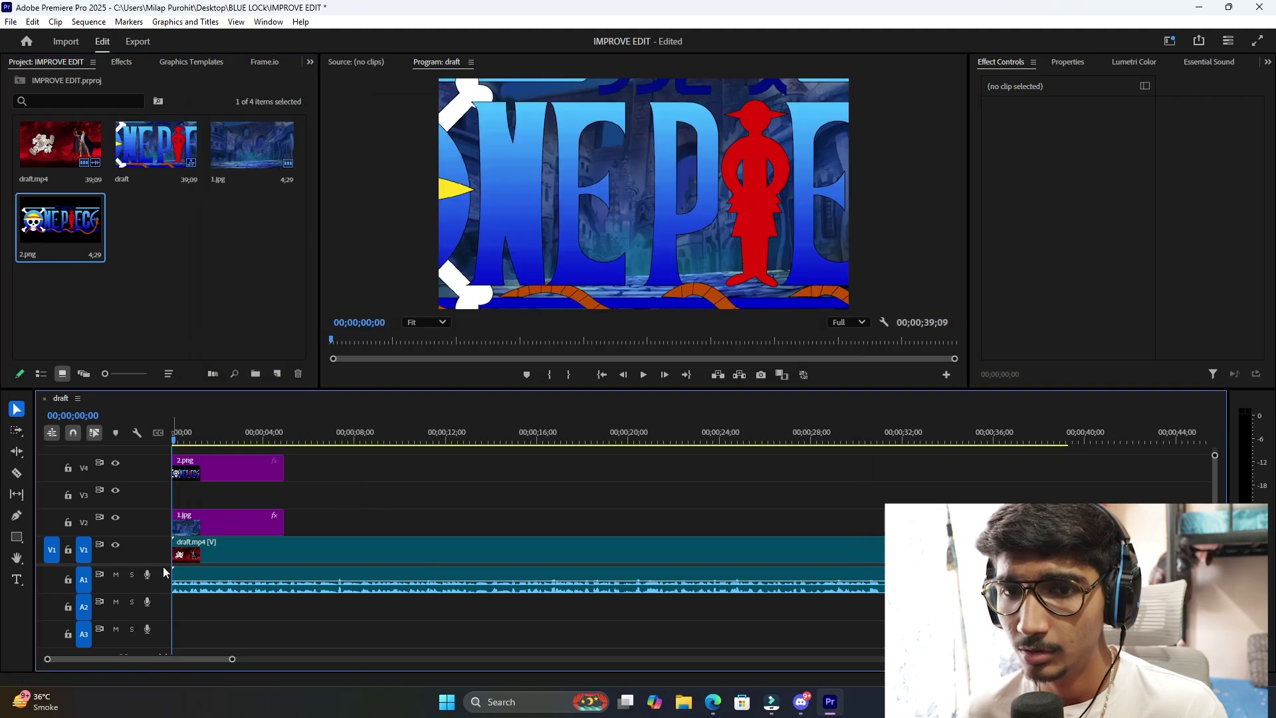
{"action": "left_click", "coordinate": [672, 193]}
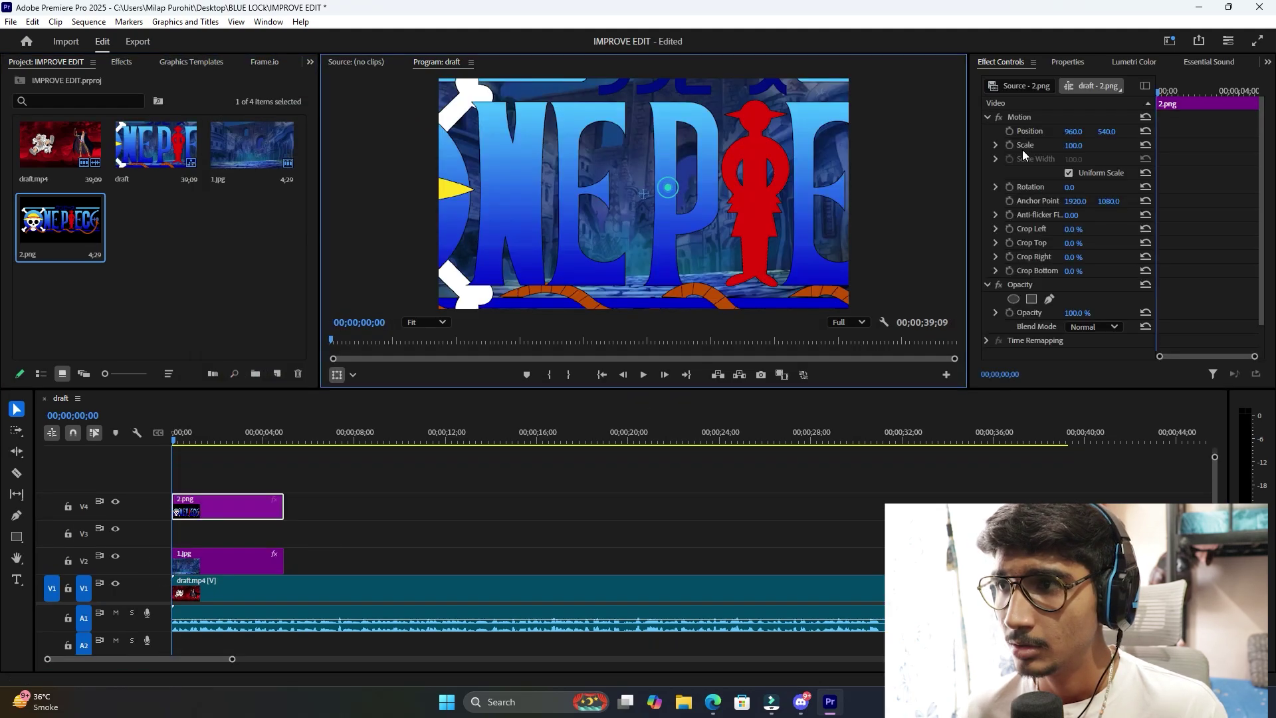
{"action": "left_click_drag", "start_coordinate": [1072, 145], "coordinate": [1024, 145]}
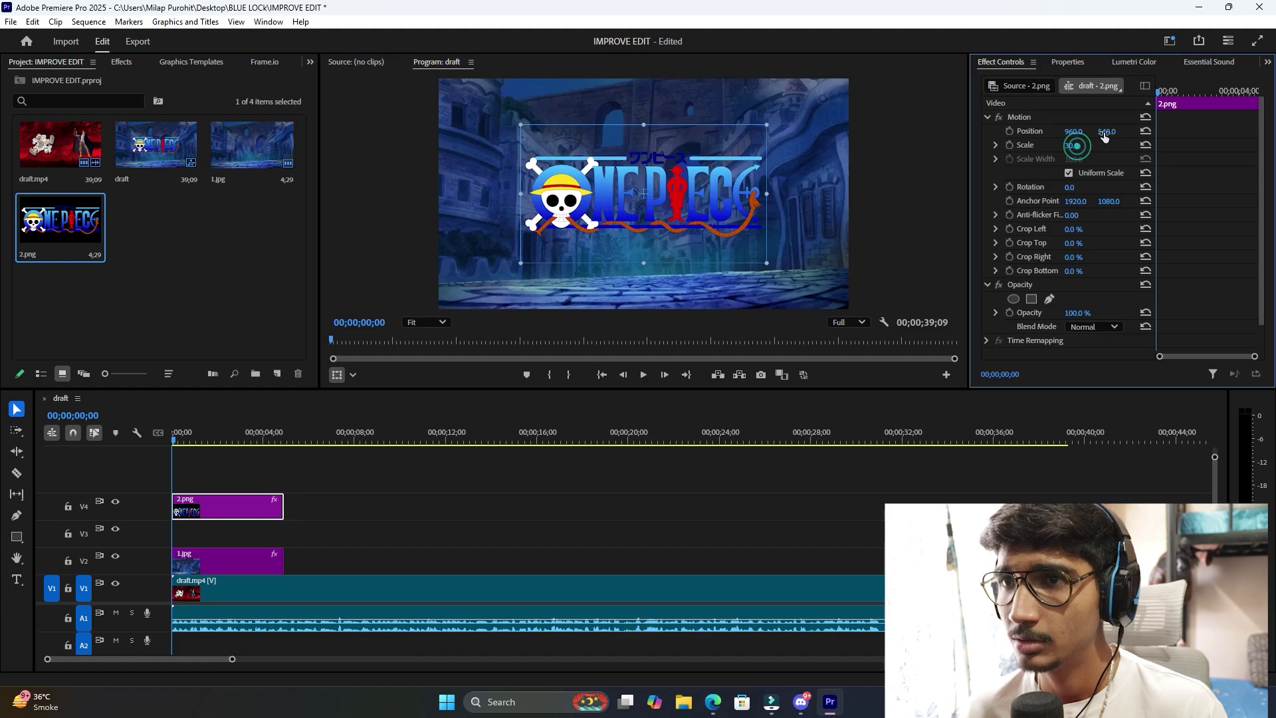
Switch to the Edge browser, search Bing Images for "One Piece character png" and browse the results.
{"action": "left_click", "coordinate": [713, 701]}
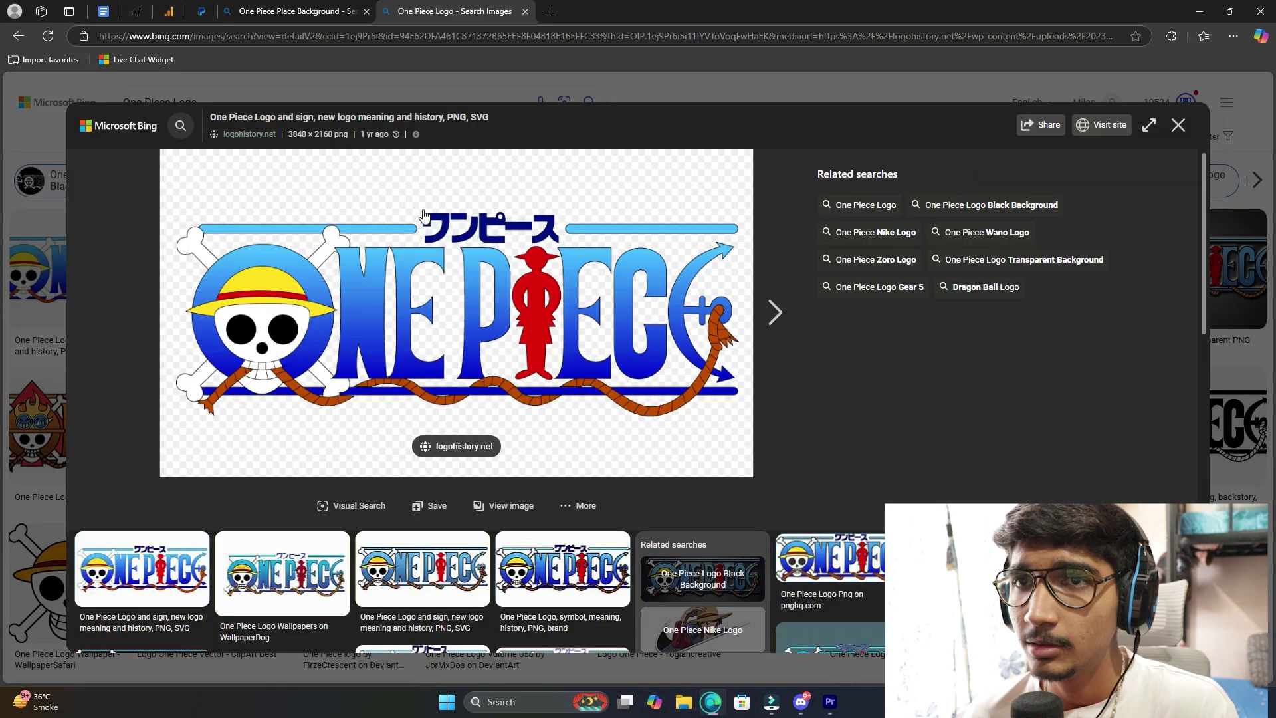
{"action": "left_click", "coordinate": [249, 98]}
{"action": "double_click", "coordinate": [196, 114]}
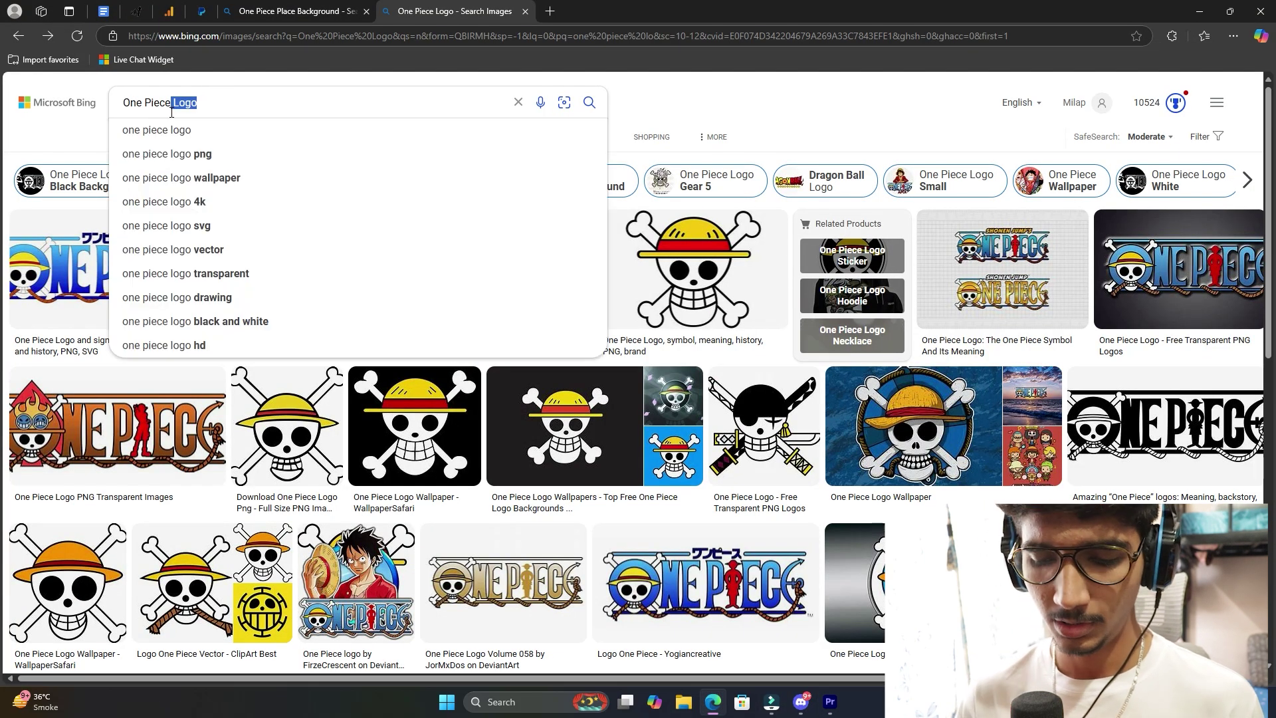
{"action": "key", "text": "BackSpace"}
{"action": "type", "text": "cha"}
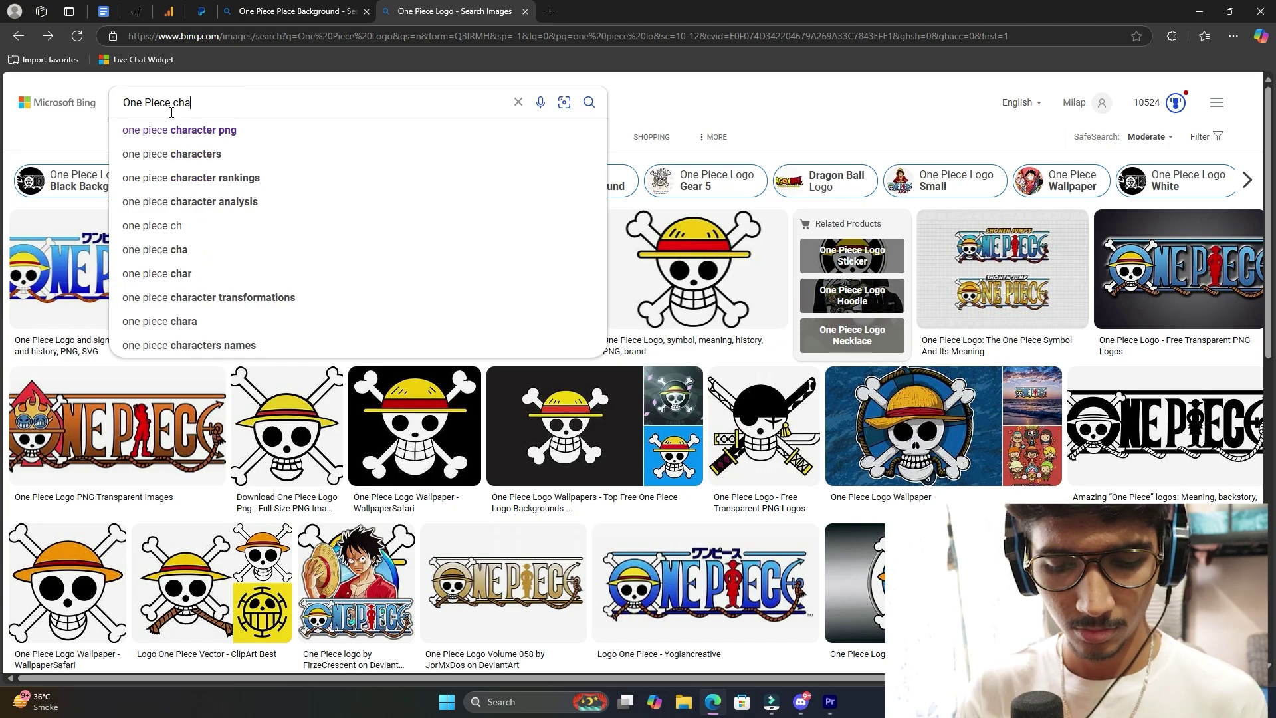
{"action": "type", "text": "racter png"}
{"action": "key", "text": "Return"}
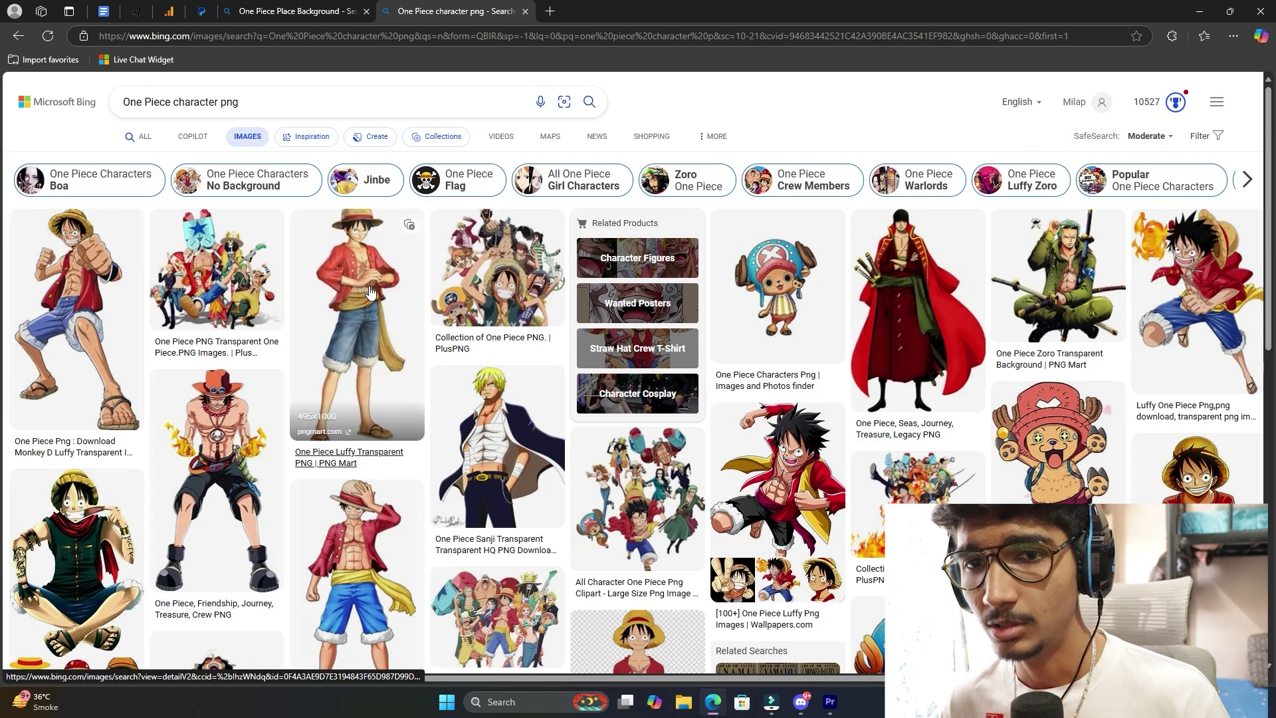
{"action": "scroll", "coordinate": [870, 281], "scroll_direction": "down", "scroll_amount": 3}
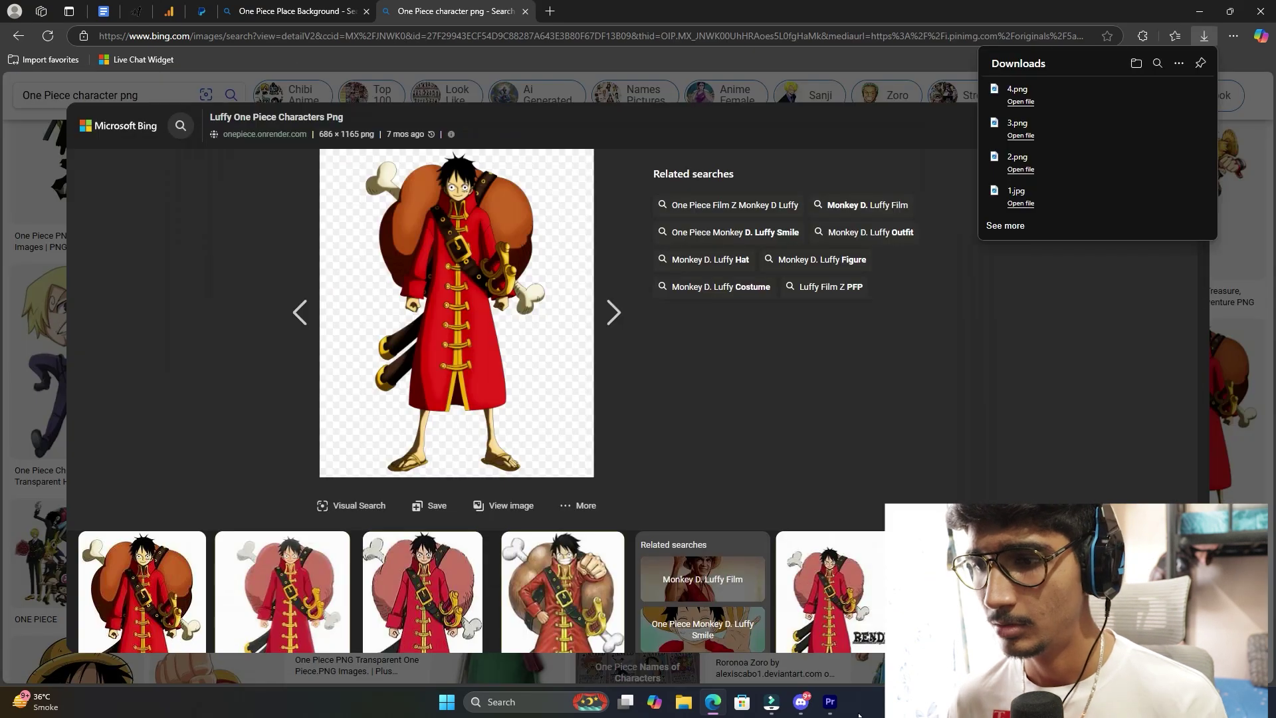
Switch to Premiere Pro, import character images 3.png and 4.png into the project, and save it.
{"action": "left_click", "coordinate": [830, 702]}
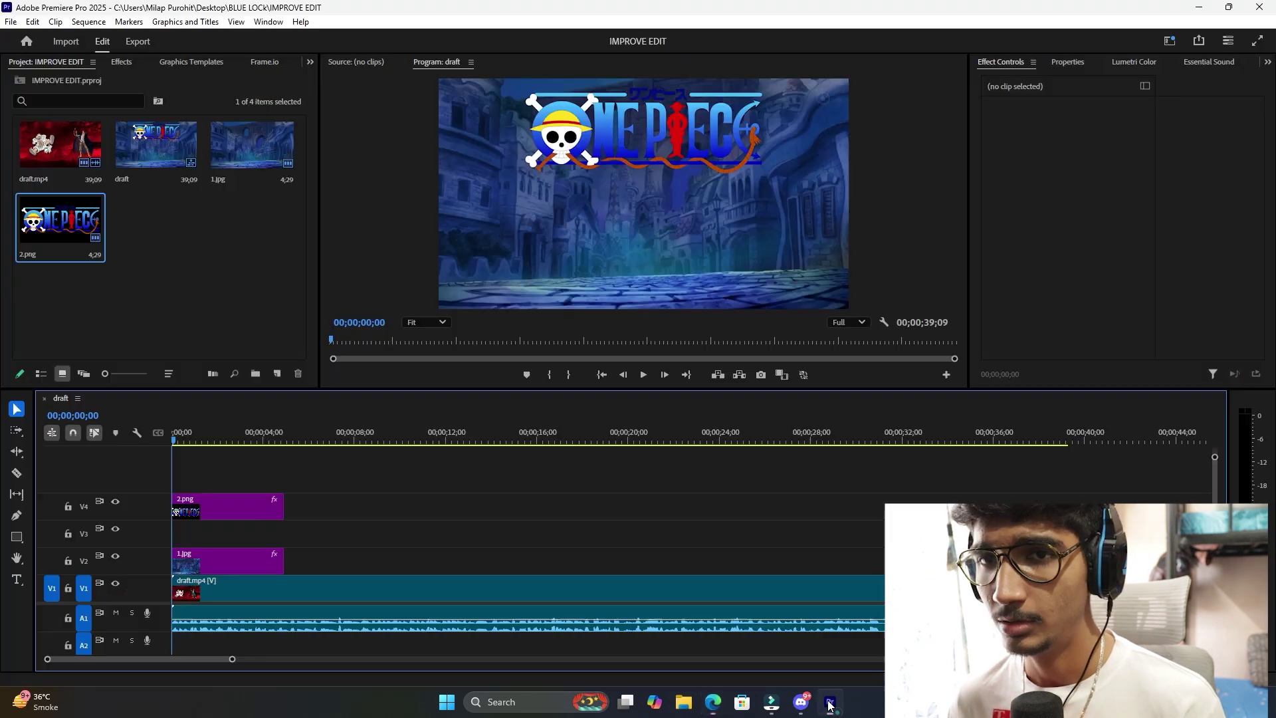
{"action": "double_click", "coordinate": [215, 308]}
{"action": "left_click_drag", "start_coordinate": [572, 271], "coordinate": [512, 226]}
{"action": "double_click", "coordinate": [513, 226]}
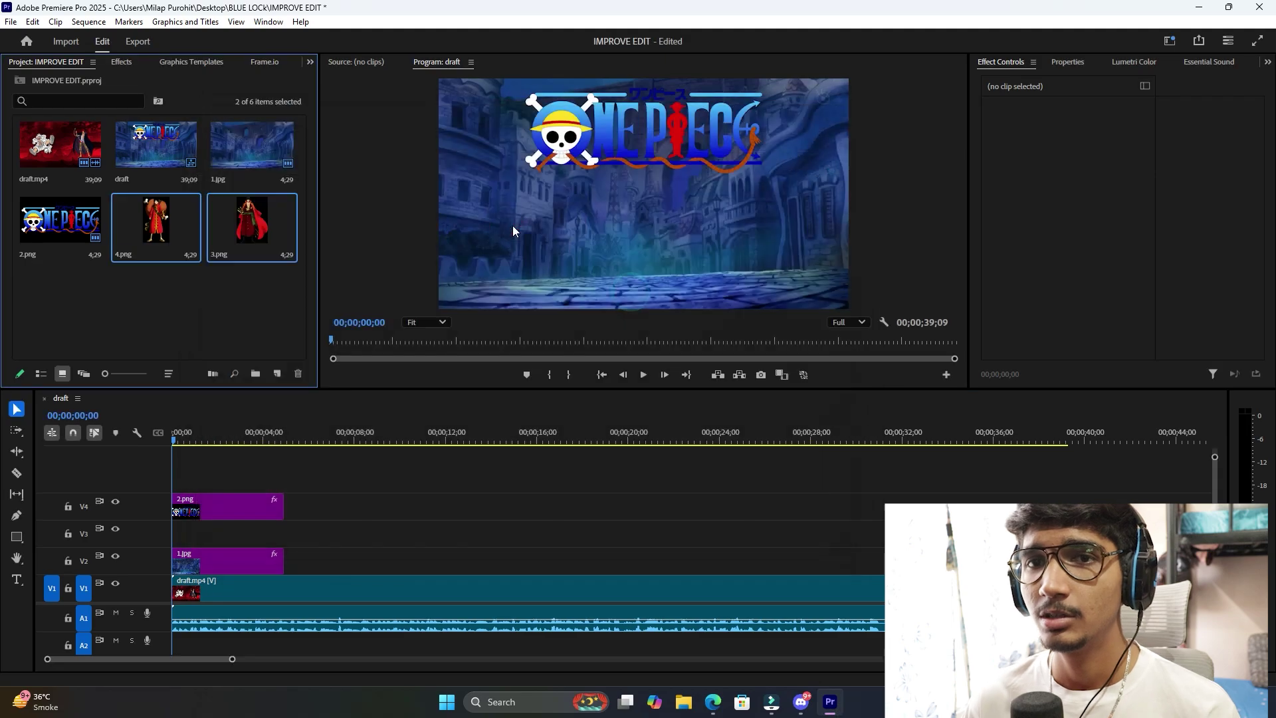
{"action": "key", "text": "ctrl+s"}
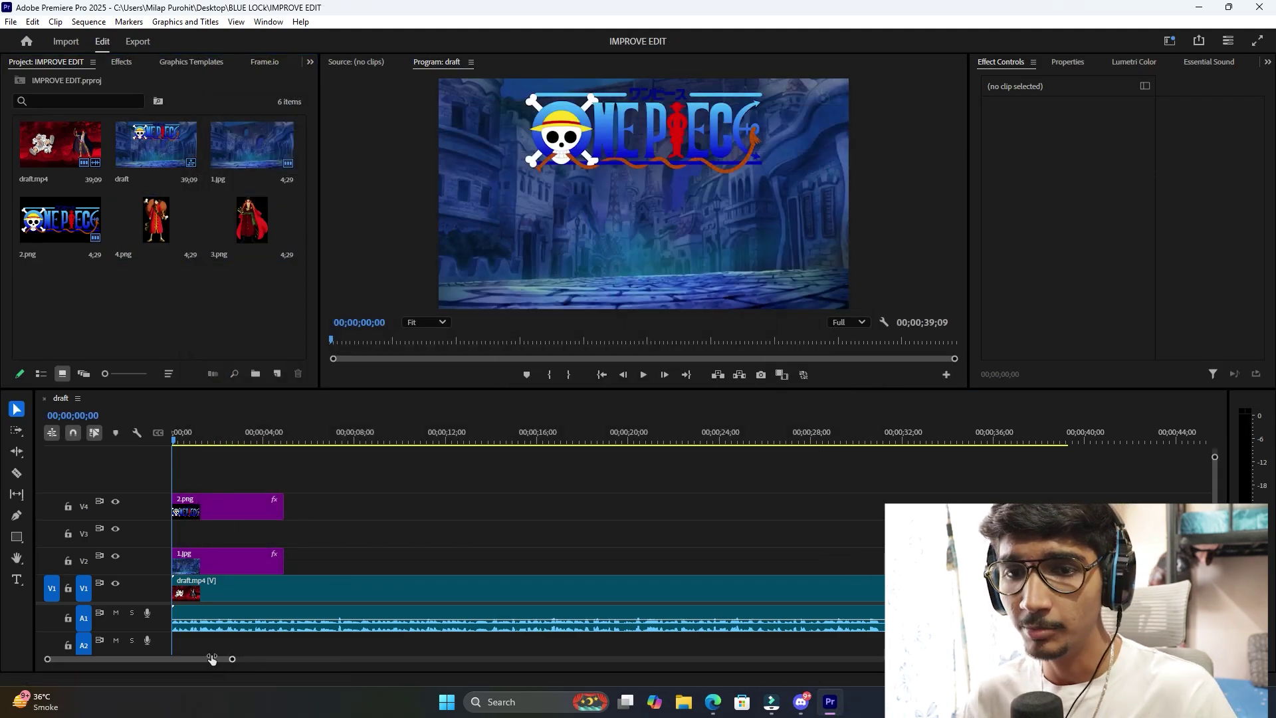
Reduce the heights of the video tracks in the draft timeline.
{"action": "scroll", "coordinate": [222, 659], "scroll_direction": "down", "scroll_amount": 3}
{"action": "scroll", "coordinate": [299, 654], "scroll_direction": "up", "scroll_amount": 1}
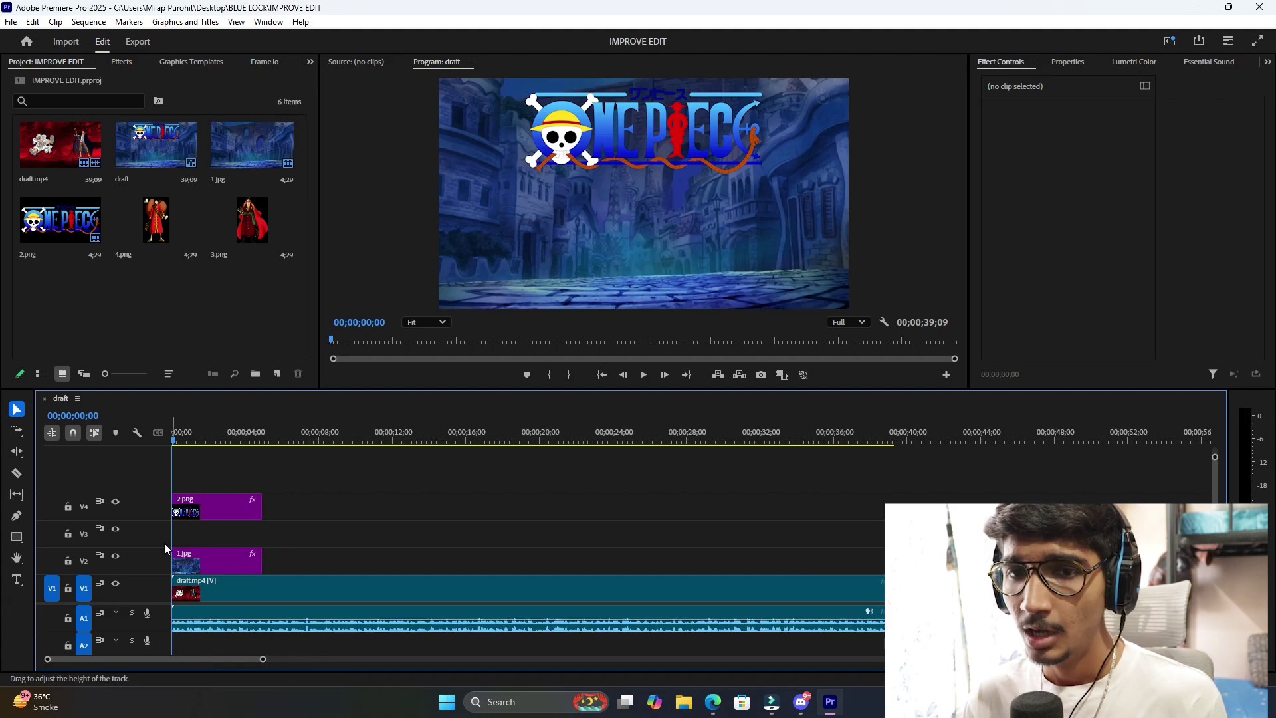
{"action": "left_click_drag", "start_coordinate": [152, 496], "coordinate": [151, 500]}
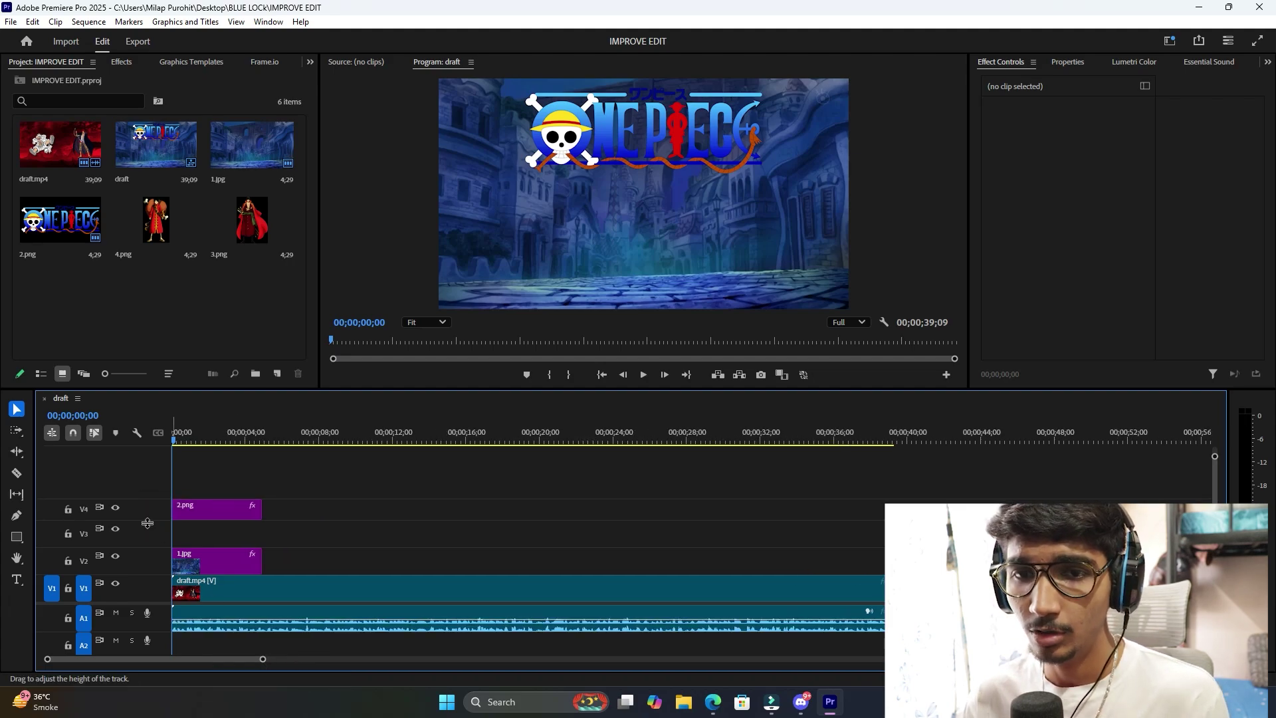
{"action": "left_click_drag", "start_coordinate": [150, 575], "coordinate": [148, 549]}
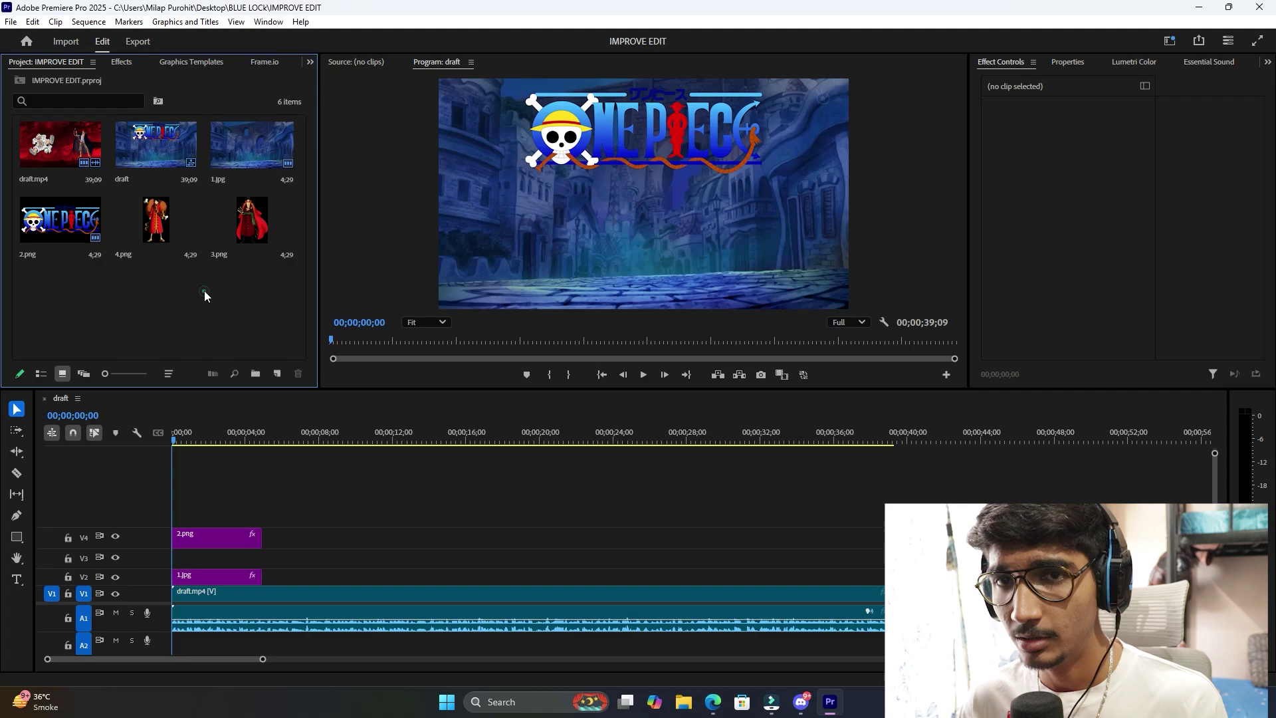
Place 4.png on track V4 with 2.png on V3, and enlarge the Luffy image to scale 129.9 at position 515, 879.3.
{"action": "left_click_drag", "start_coordinate": [160, 229], "coordinate": [192, 538]}
{"action": "left_click", "coordinate": [371, 515]}
{"action": "left_click", "coordinate": [683, 188]}
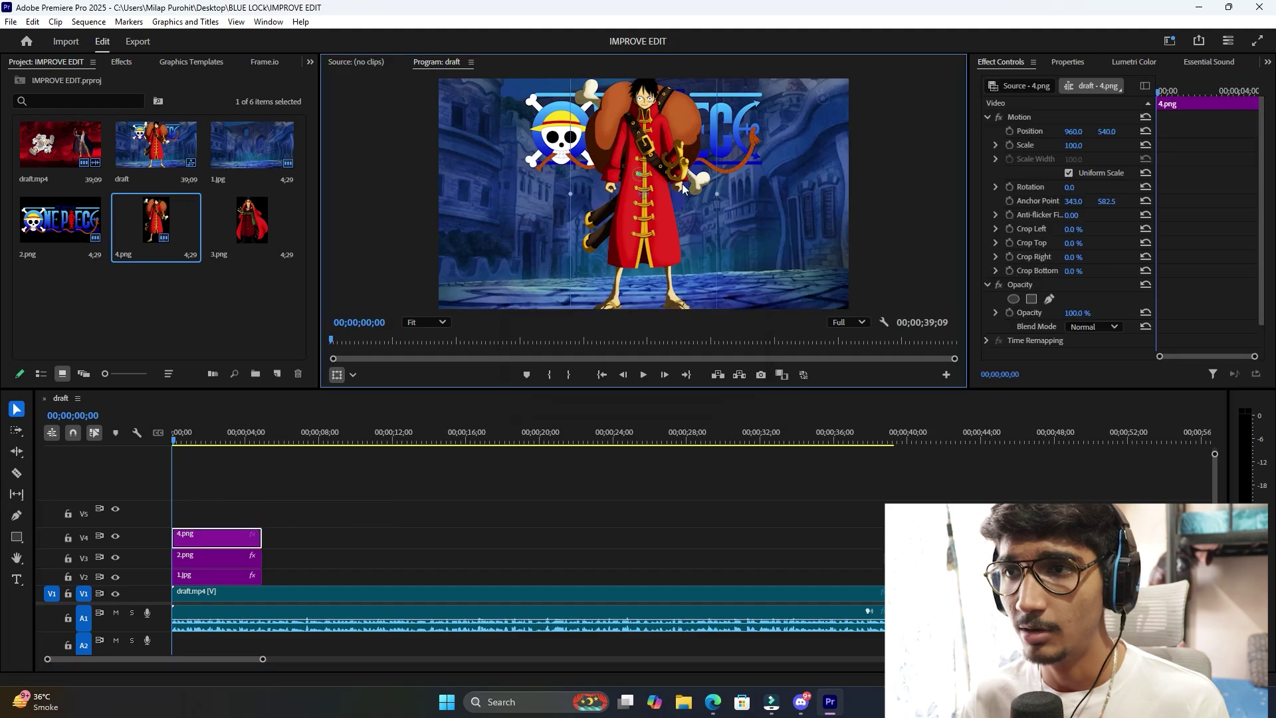
{"action": "left_click_drag", "start_coordinate": [684, 188], "coordinate": [594, 241]}
Place 3.png on track V5 at the sequence start and move the green-haired swordsman to the right half of the frame.
{"action": "left_click_drag", "start_coordinate": [265, 240], "coordinate": [197, 519]}
{"action": "left_click", "coordinate": [688, 174]}
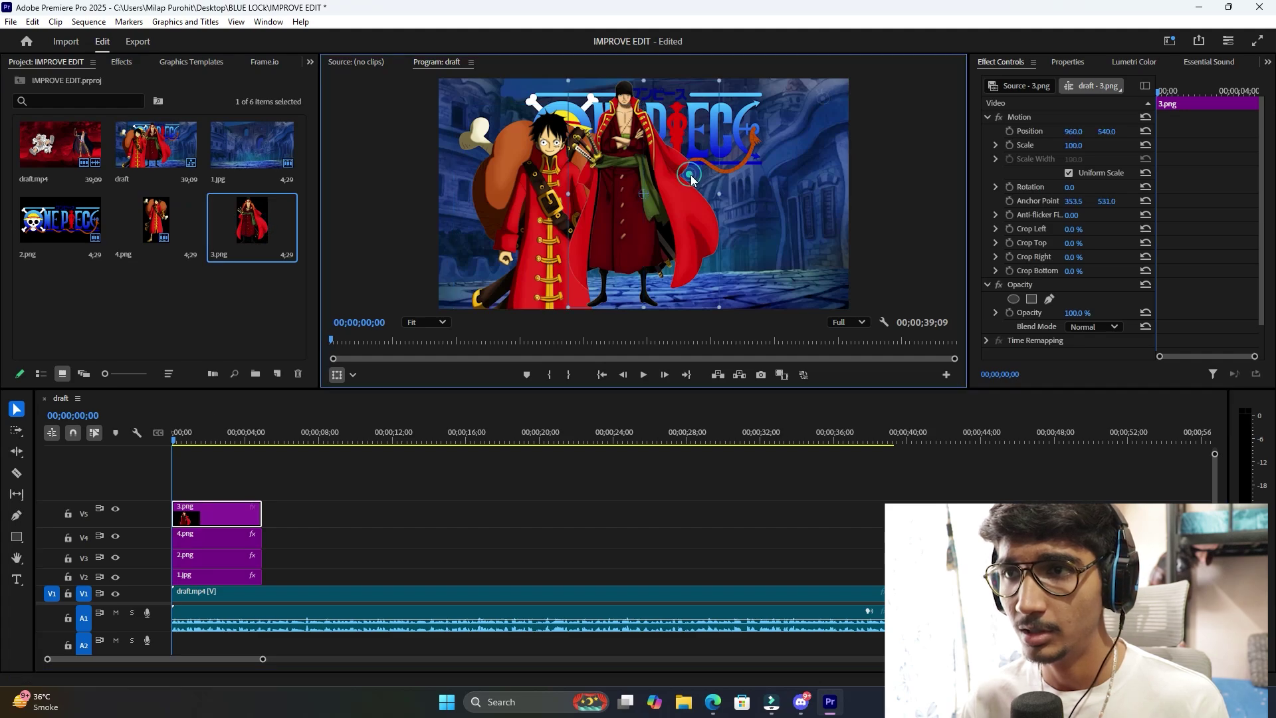
{"action": "left_click_drag", "start_coordinate": [690, 173], "coordinate": [811, 229]}
Enlarge the 4.png Luffy image to scale 150.8 and move it to position 477.7, 1031.8.
{"action": "left_click", "coordinate": [548, 218]}
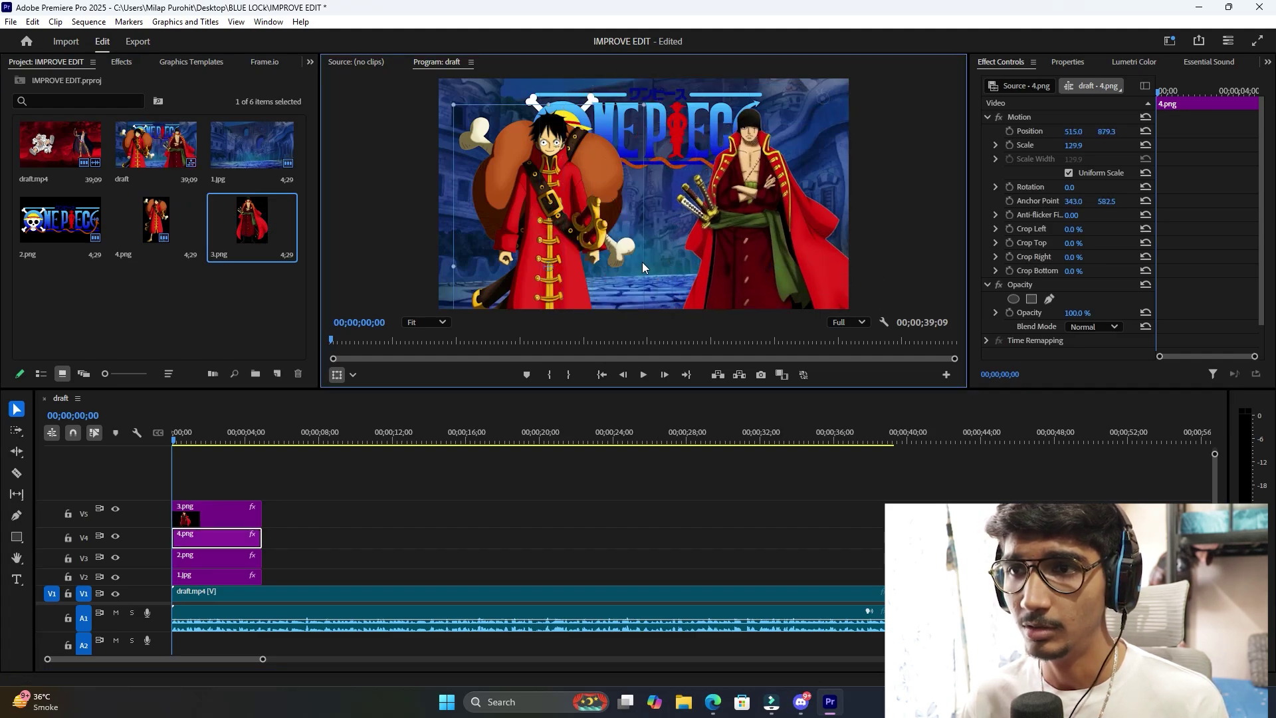
{"action": "left_click_drag", "start_coordinate": [642, 263], "coordinate": [657, 270]}
{"action": "left_click_drag", "start_coordinate": [596, 238], "coordinate": [595, 262]}
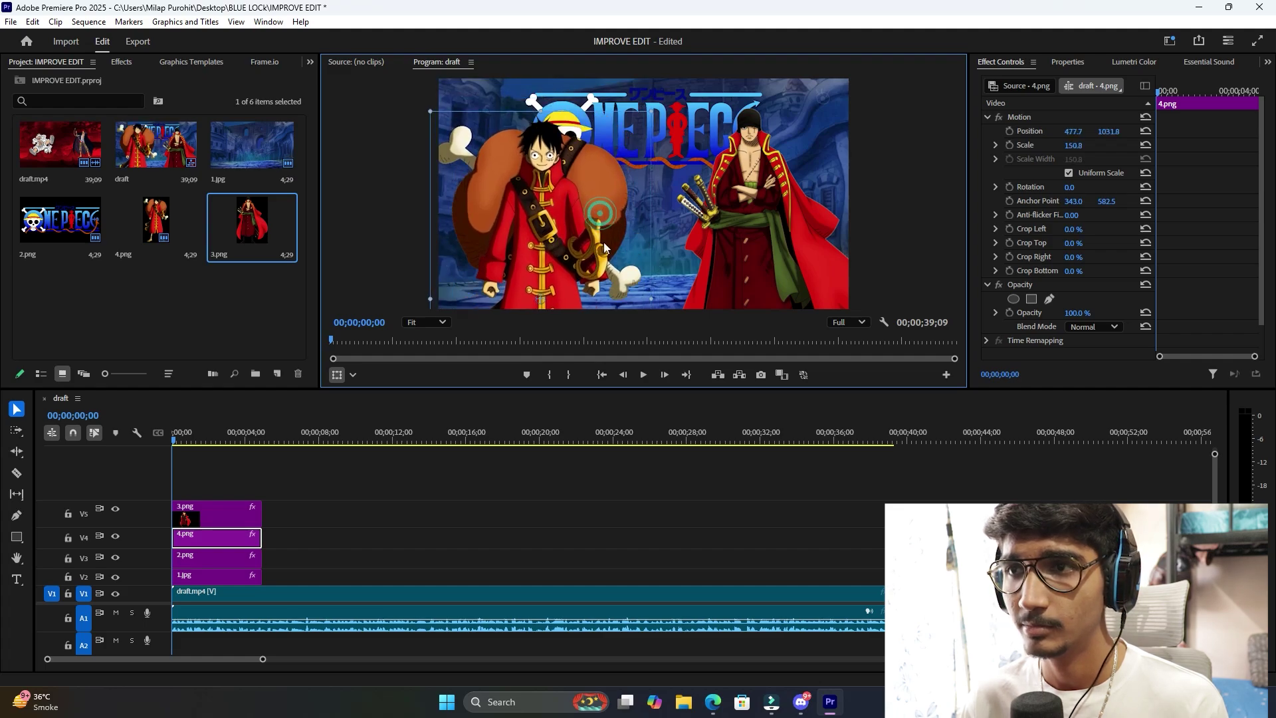
Spread the characters apart, moving 4.png to position 303.4, 1025.5 and 3.png to position 1697.5, 901.
{"action": "left_click", "coordinate": [784, 237]}
{"action": "mouse_move", "coordinate": [783, 236]}
{"action": "left_mouse_down"}
{"action": "mouse_move", "coordinate": [812, 245]}
{"action": "mouse_move", "coordinate": [802, 249]}
{"action": "left_mouse_up"}
{"action": "left_click", "coordinate": [465, 248]}
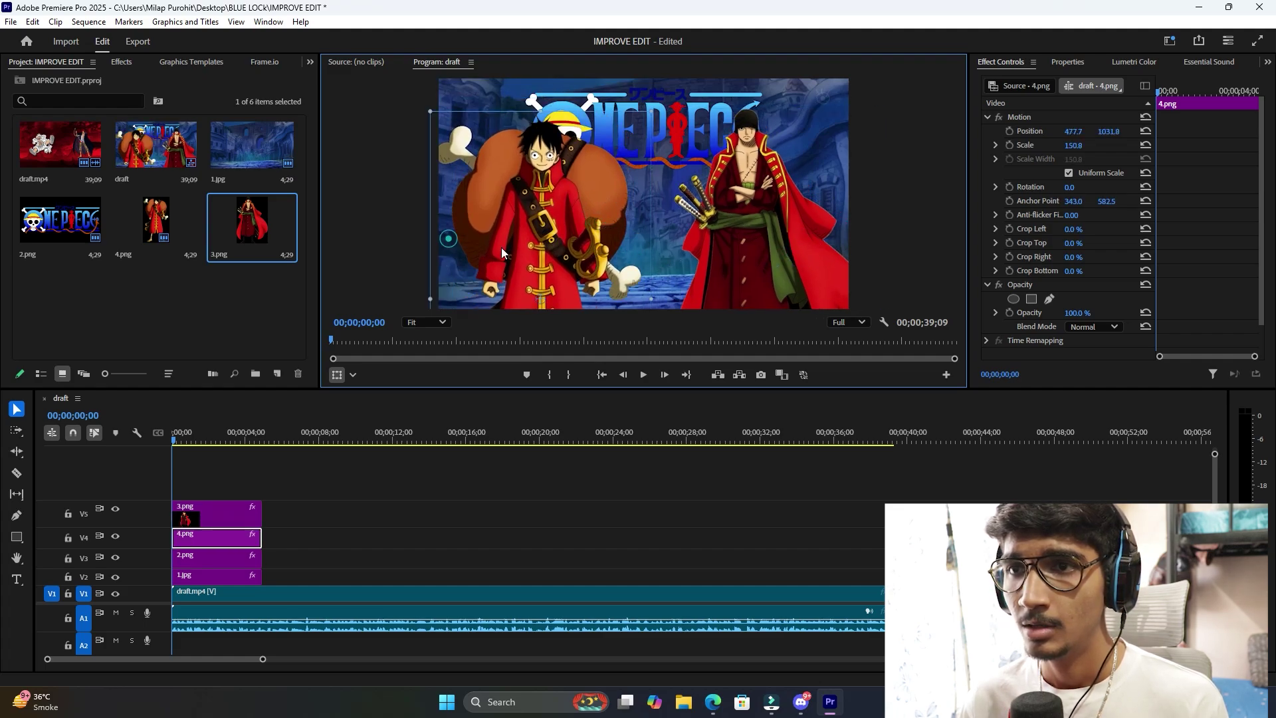
{"action": "mouse_move", "coordinate": [501, 247]}
{"action": "left_mouse_down"}
{"action": "mouse_move", "coordinate": [517, 248]}
{"action": "mouse_move", "coordinate": [497, 247]}
{"action": "left_mouse_up"}
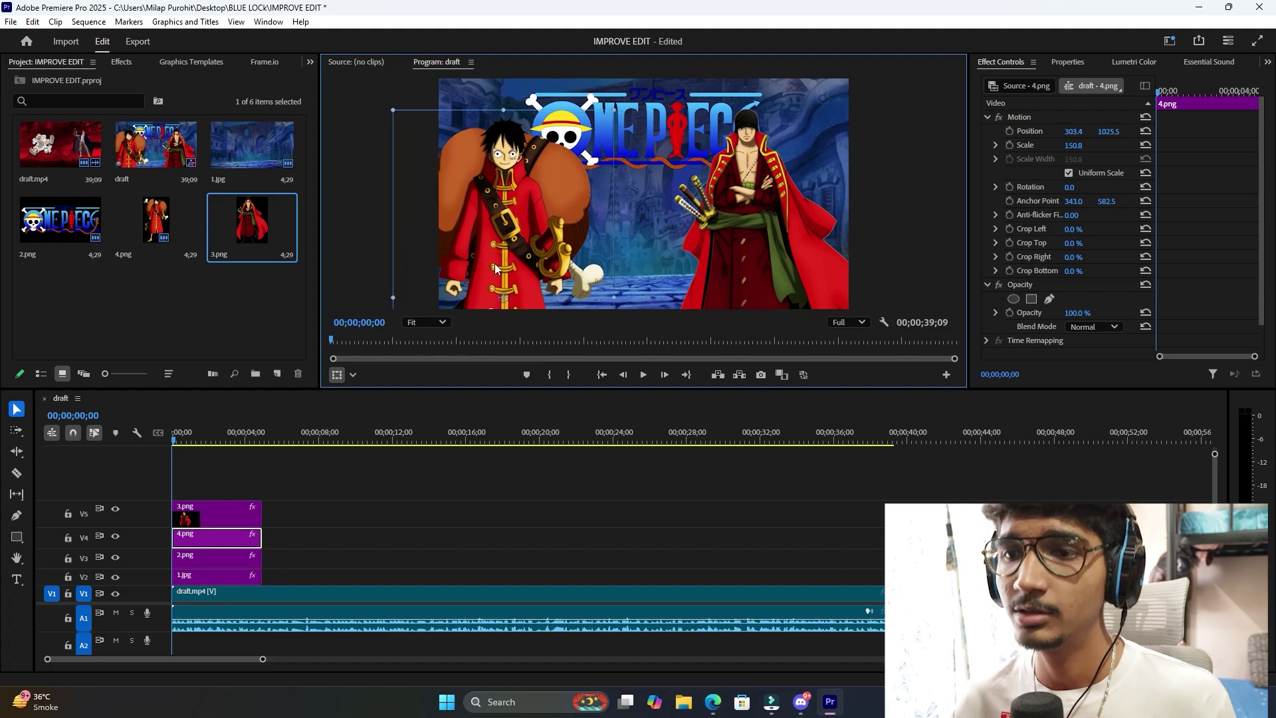
{"action": "left_click", "coordinate": [491, 492]}
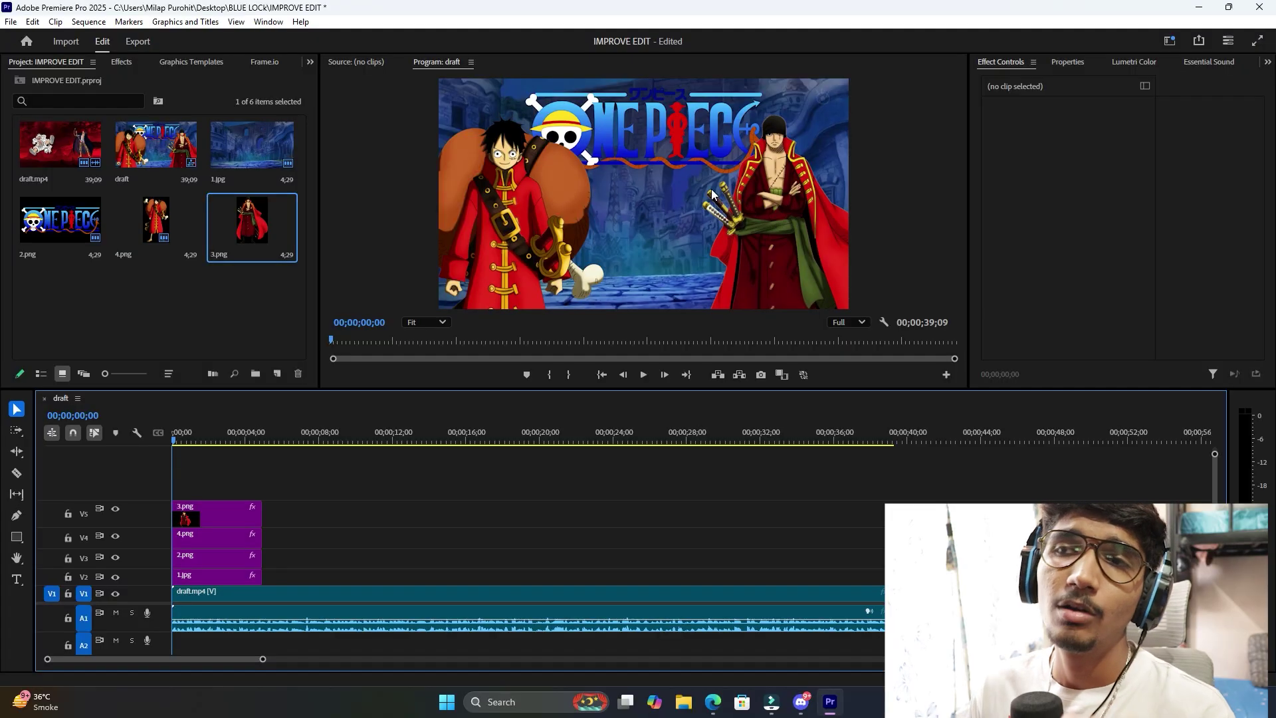
Cool the 3.png clip by setting its Lumetri basic correction temperature to -67.
{"action": "left_click", "coordinate": [807, 241]}
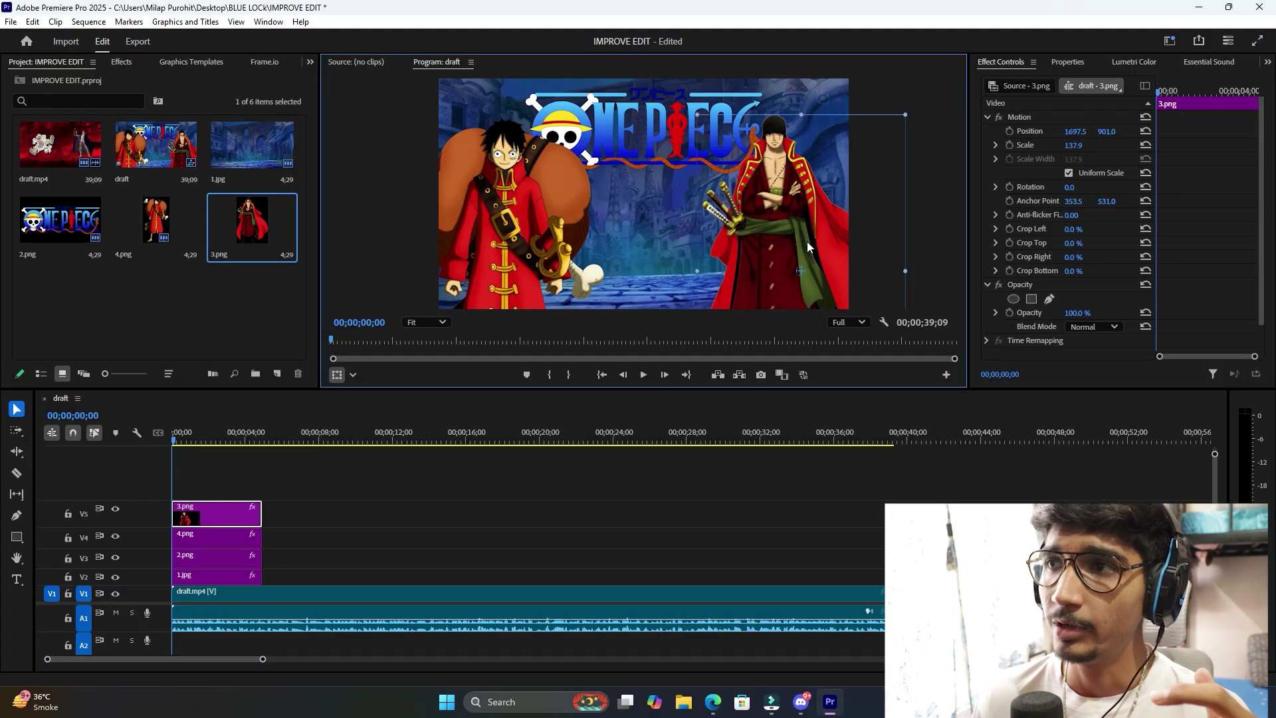
{"action": "left_click", "coordinate": [1122, 63]}
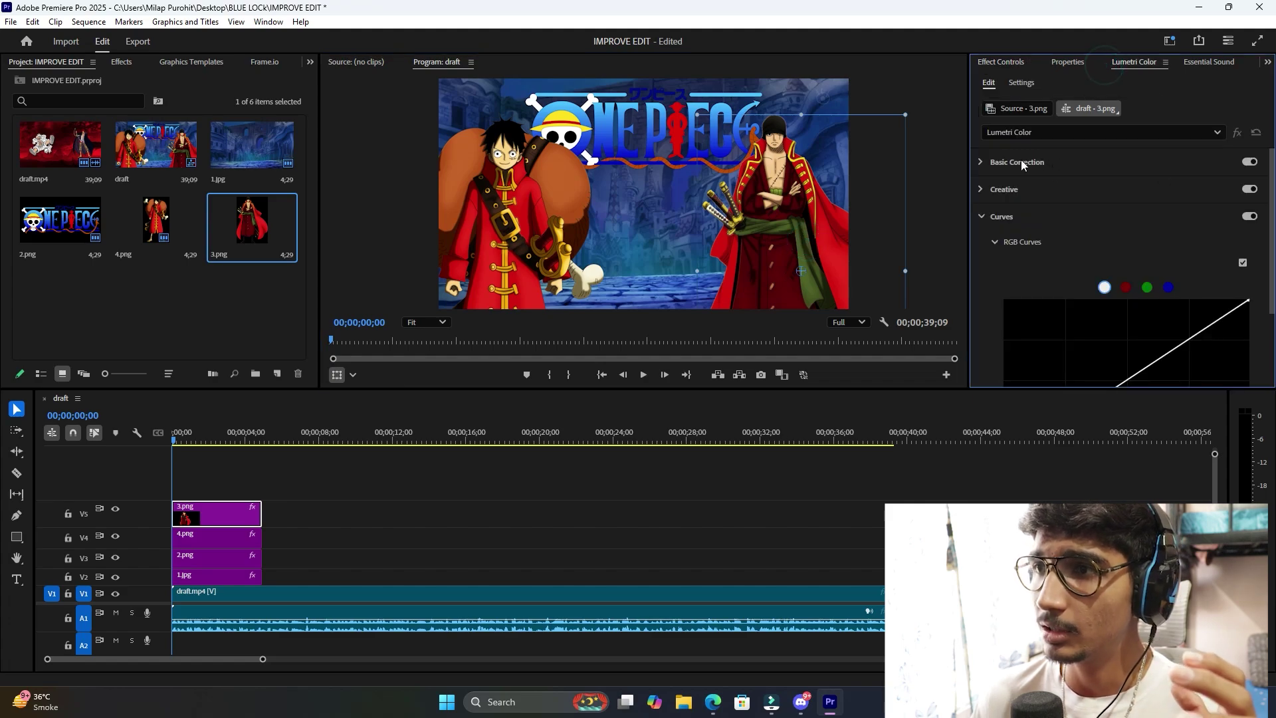
{"action": "left_click", "coordinate": [980, 162]}
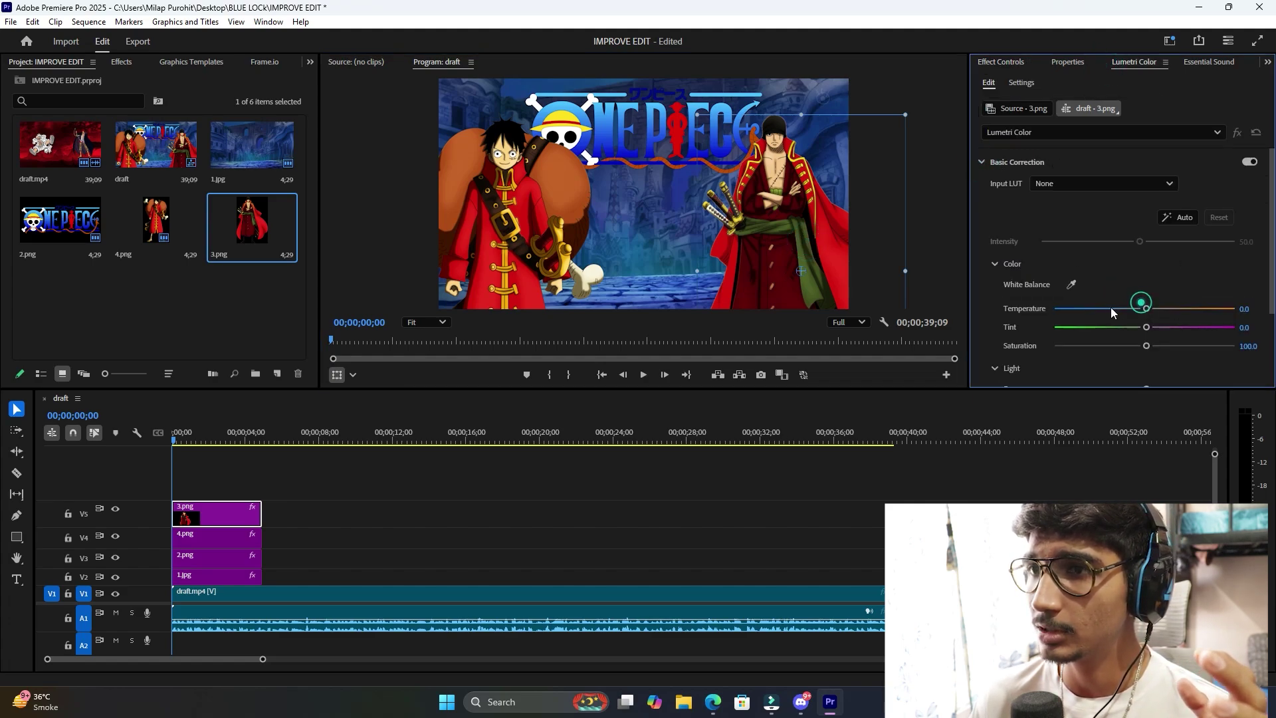
{"action": "left_click_drag", "start_coordinate": [1074, 306], "coordinate": [1062, 311]}
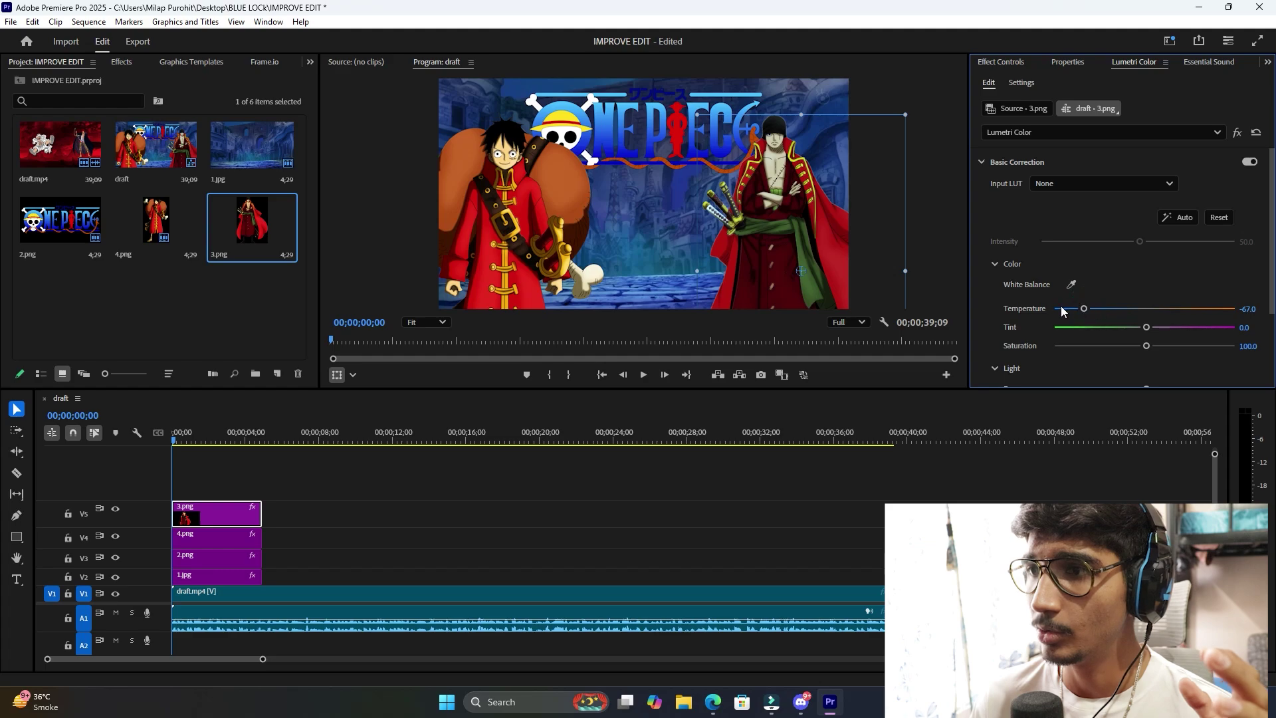
Fine-tune the 3.png clip's Lumetri basic correction with temperature -72.2, saturation 81.3 and exposure -0.6.
{"action": "left_click", "coordinate": [1077, 309]}
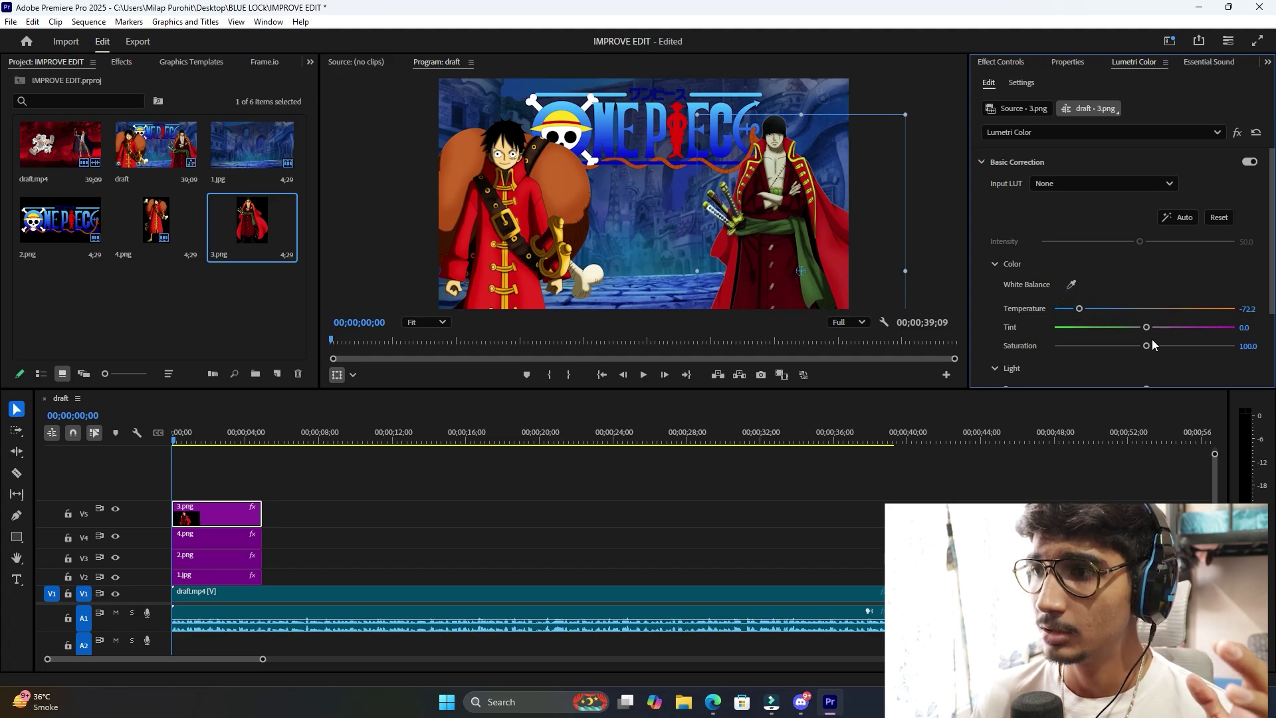
{"action": "left_click_drag", "start_coordinate": [1146, 346], "coordinate": [1115, 345]}
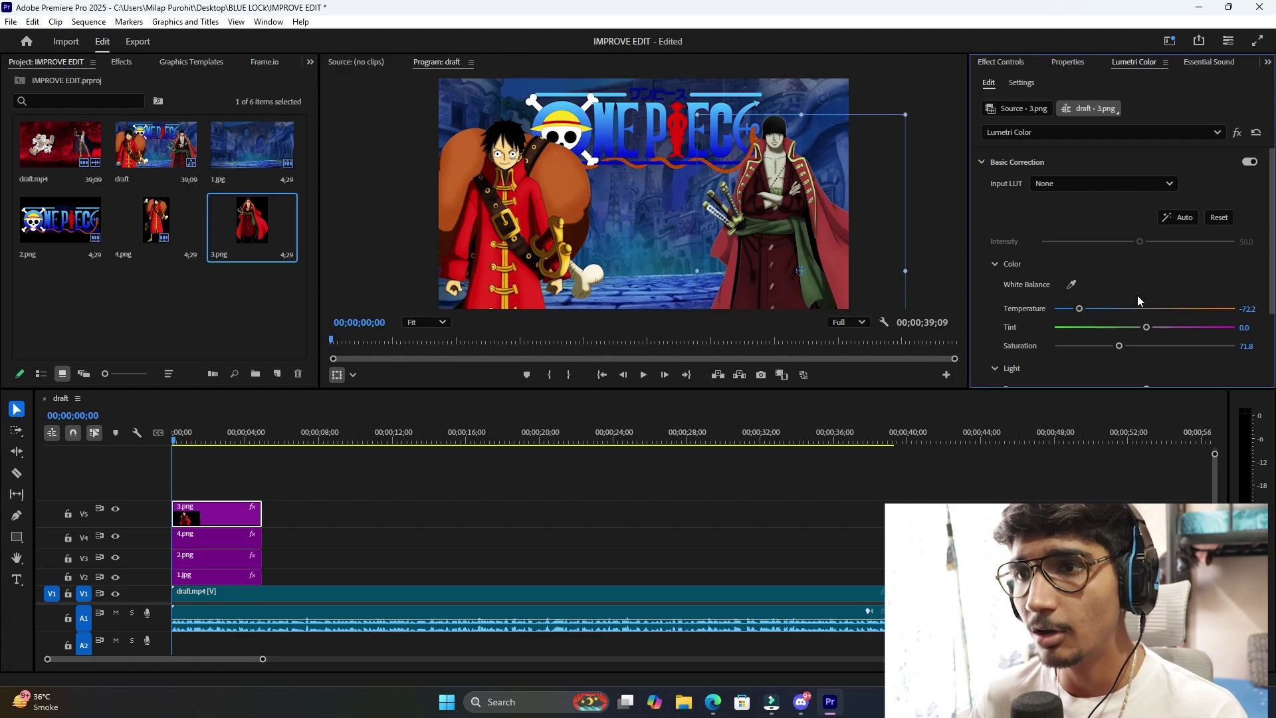
{"action": "scroll", "coordinate": [1138, 300], "scroll_direction": "down", "scroll_amount": 4}
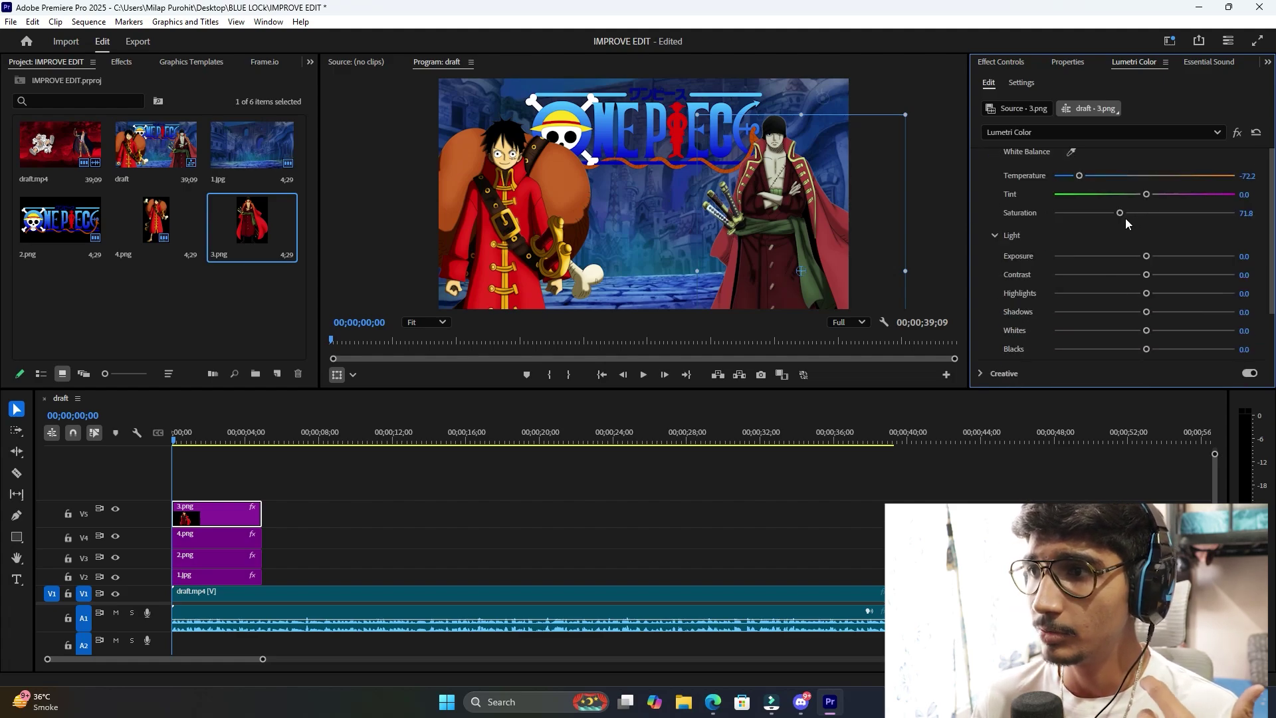
{"action": "left_click_drag", "start_coordinate": [1122, 214], "coordinate": [1129, 213]}
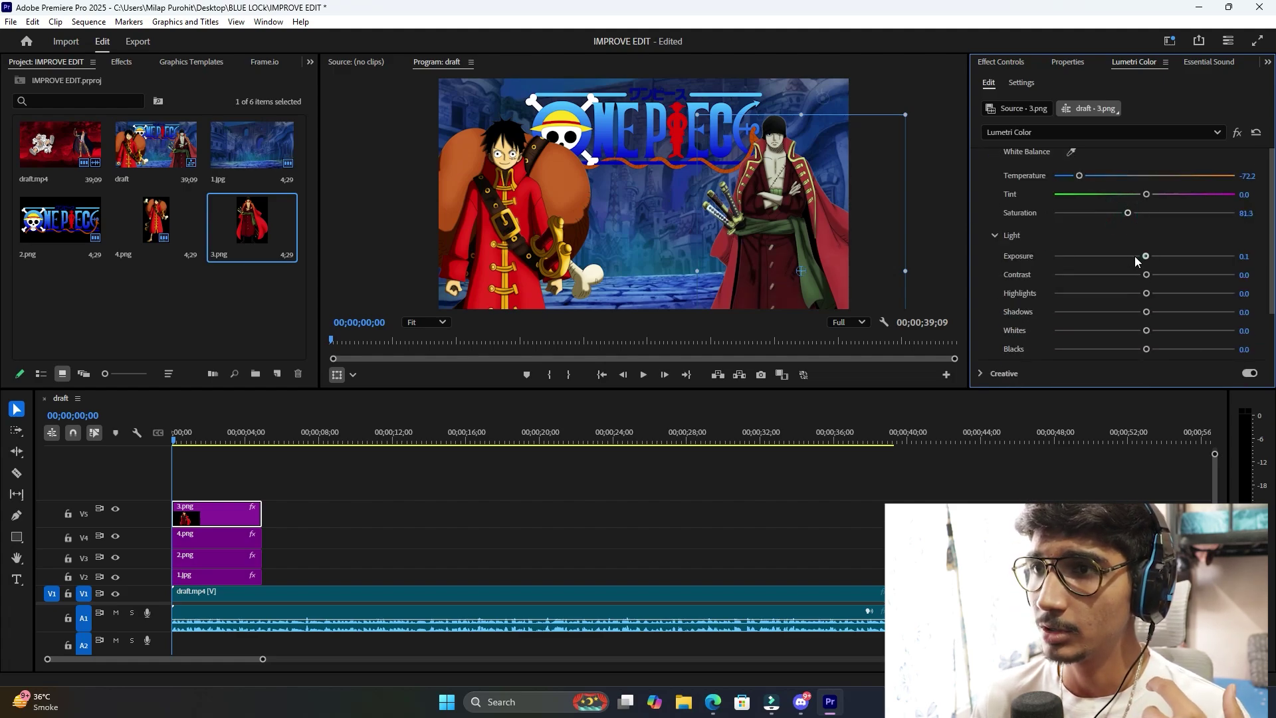
{"action": "left_click_drag", "start_coordinate": [1145, 257], "coordinate": [1128, 258]}
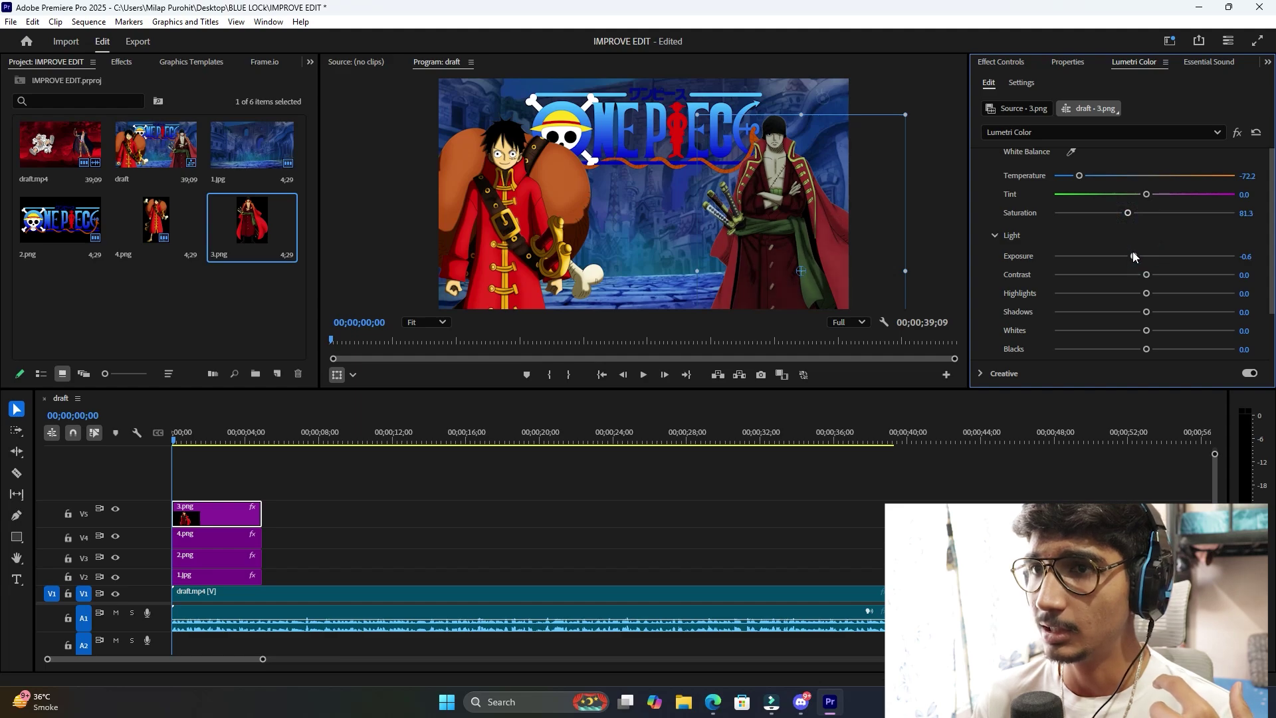
Copy the Lumetri Color effect from 3.png onto the 4.png clip and check the composition full screen.
{"action": "left_click", "coordinate": [990, 63]}
{"action": "scroll", "coordinate": [1042, 280], "scroll_direction": "down", "scroll_amount": 3}
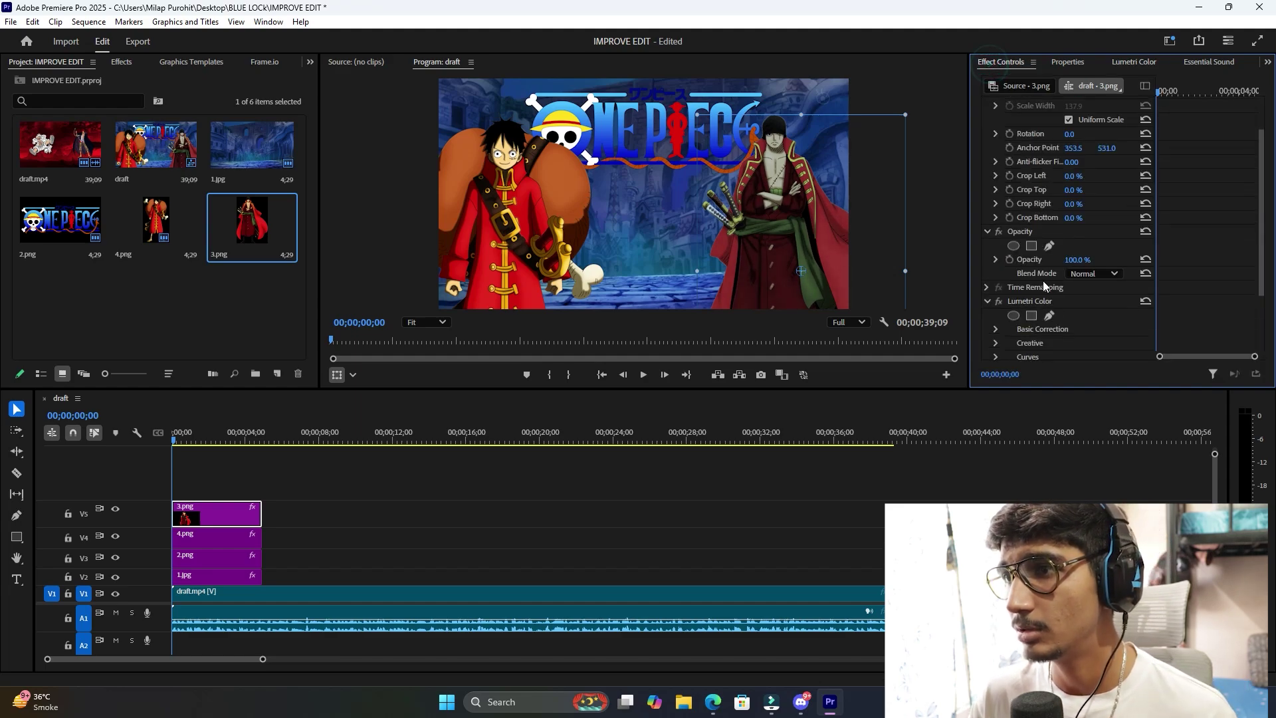
{"action": "left_click", "coordinate": [1040, 300]}
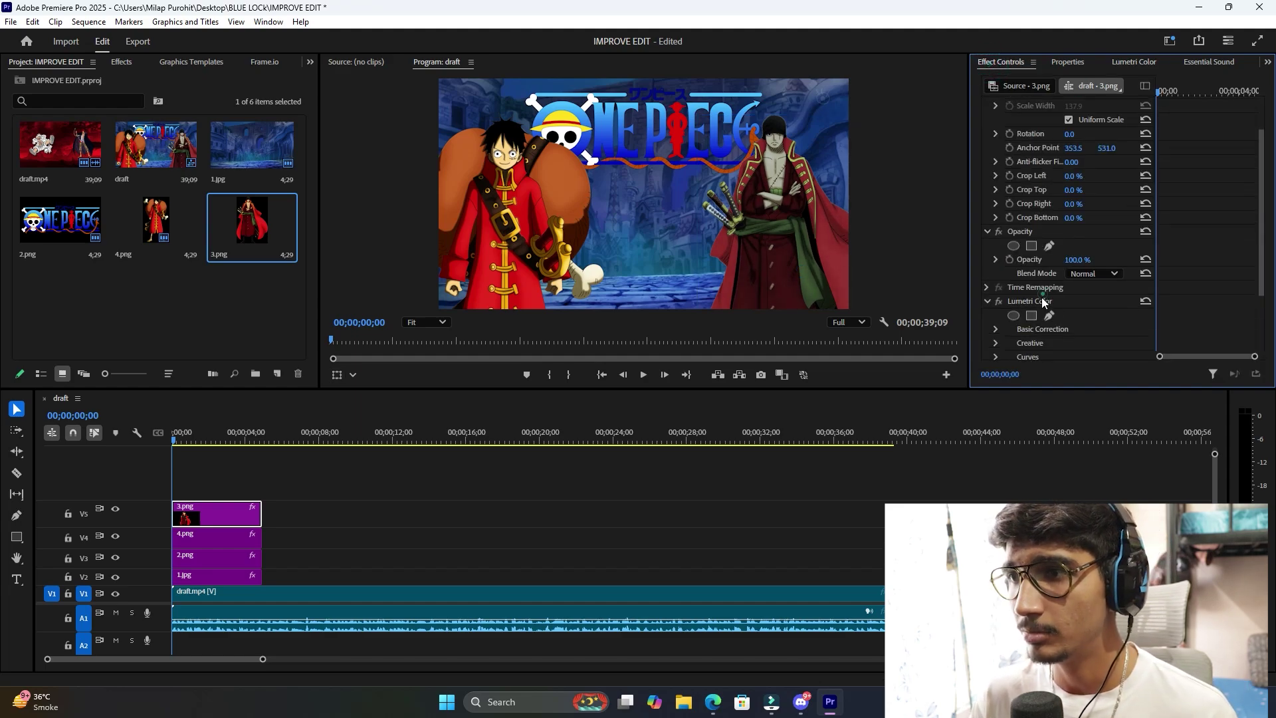
{"action": "left_click", "coordinate": [211, 541]}
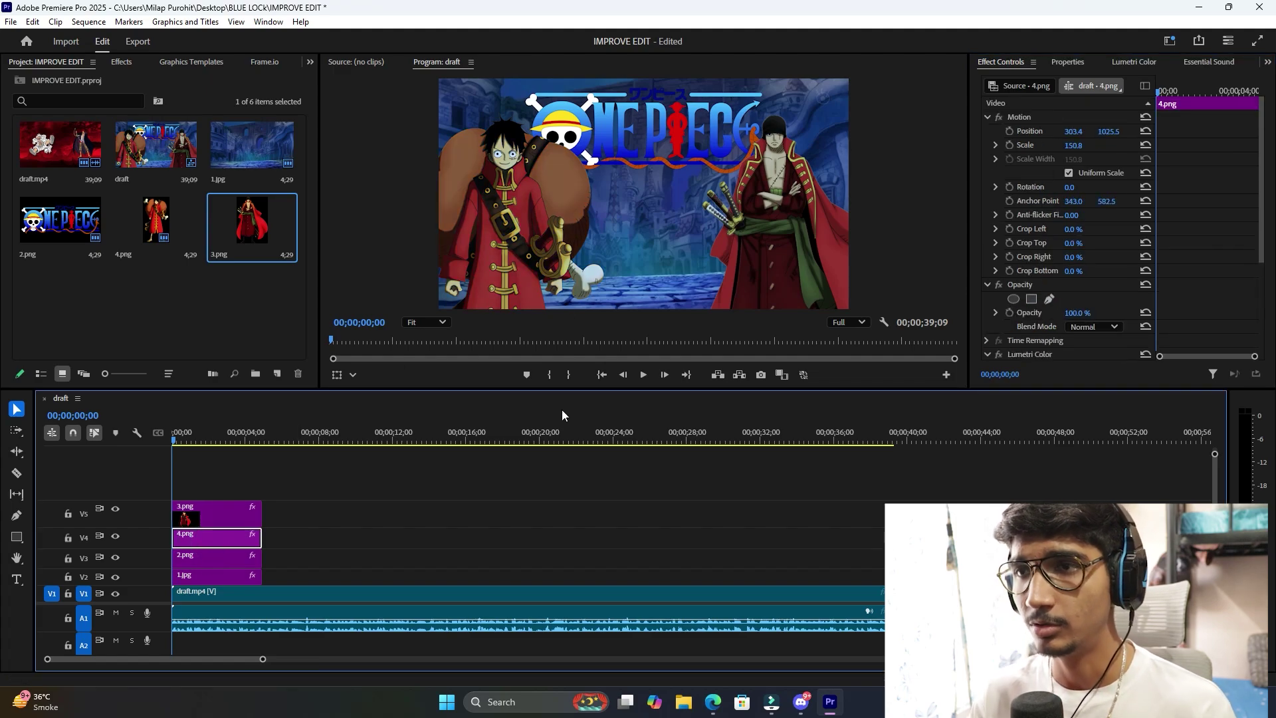
{"action": "key", "text": "ctrl+grave"}
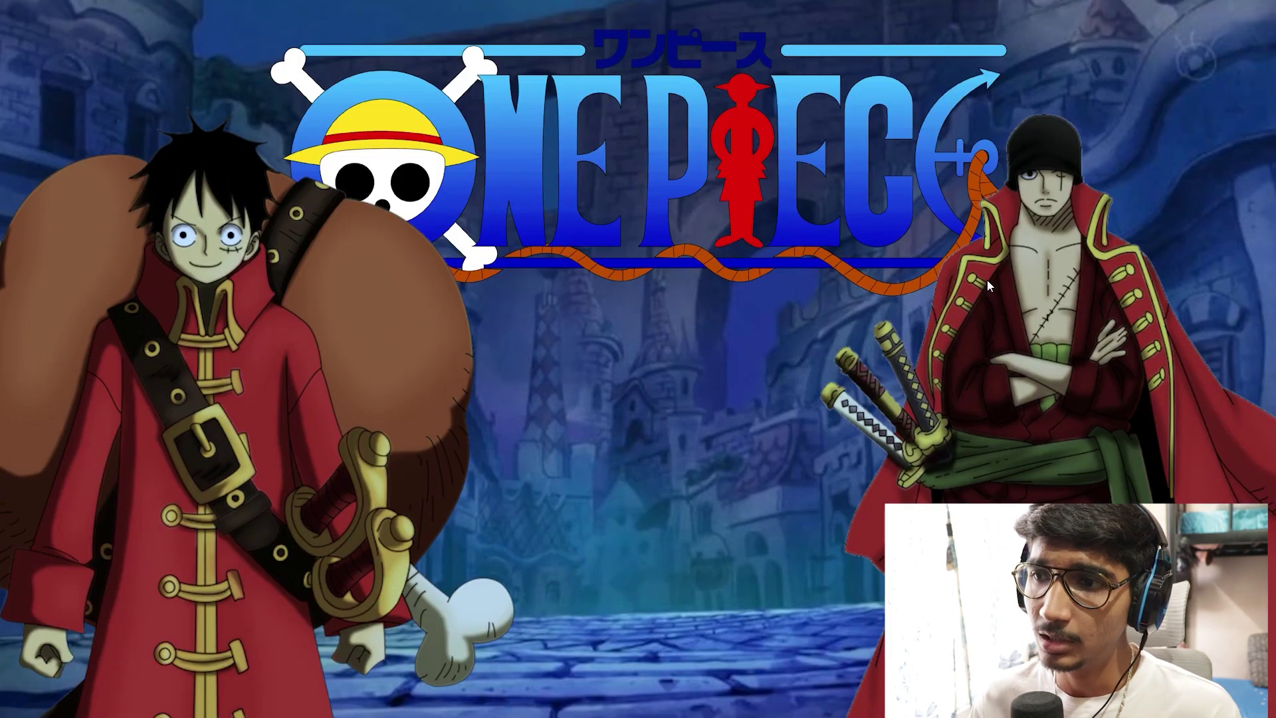
{"action": "key", "text": "ctrl+grave"}
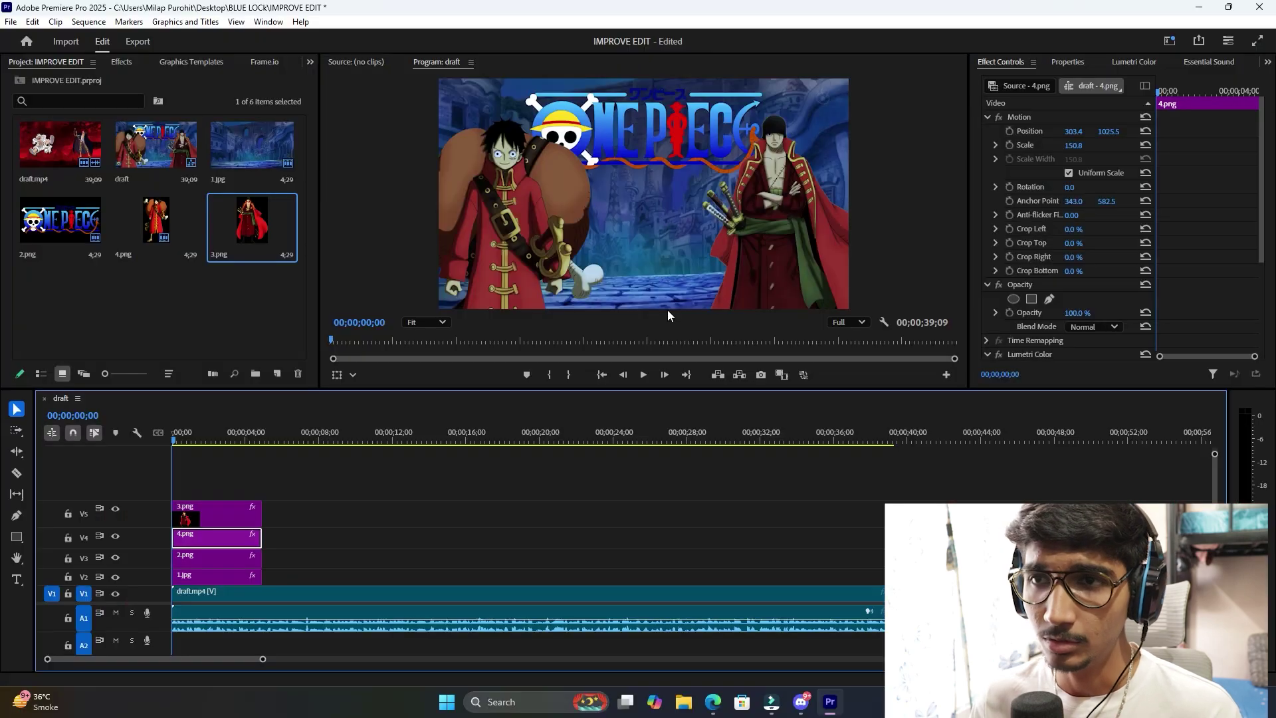
Try smaller characters, with 4.png at scale 65.5 and position 496.3, 648.9, and 3.png at scale 77.5 and position 1411.2, 602.2.
{"action": "left_click", "coordinate": [444, 521]}
{"action": "left_click", "coordinate": [489, 197]}
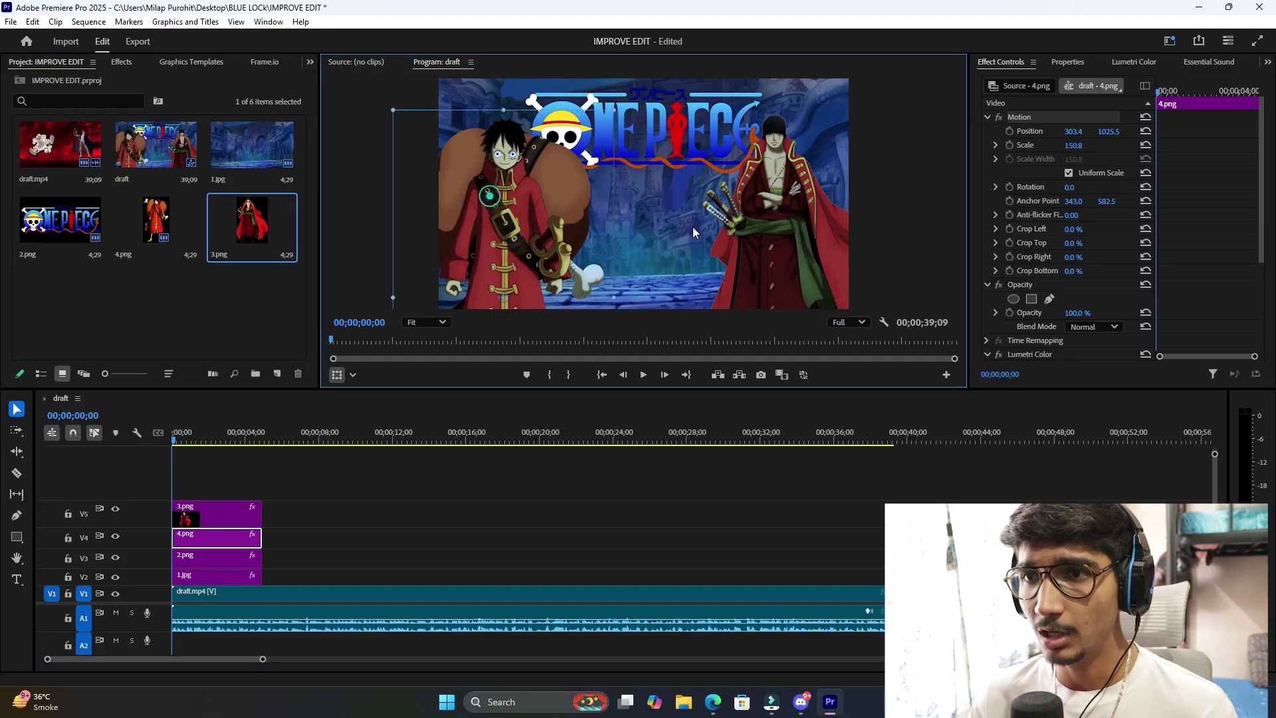
{"action": "left_click_drag", "start_coordinate": [618, 295], "coordinate": [564, 177]}
{"action": "left_click", "coordinate": [765, 210]}
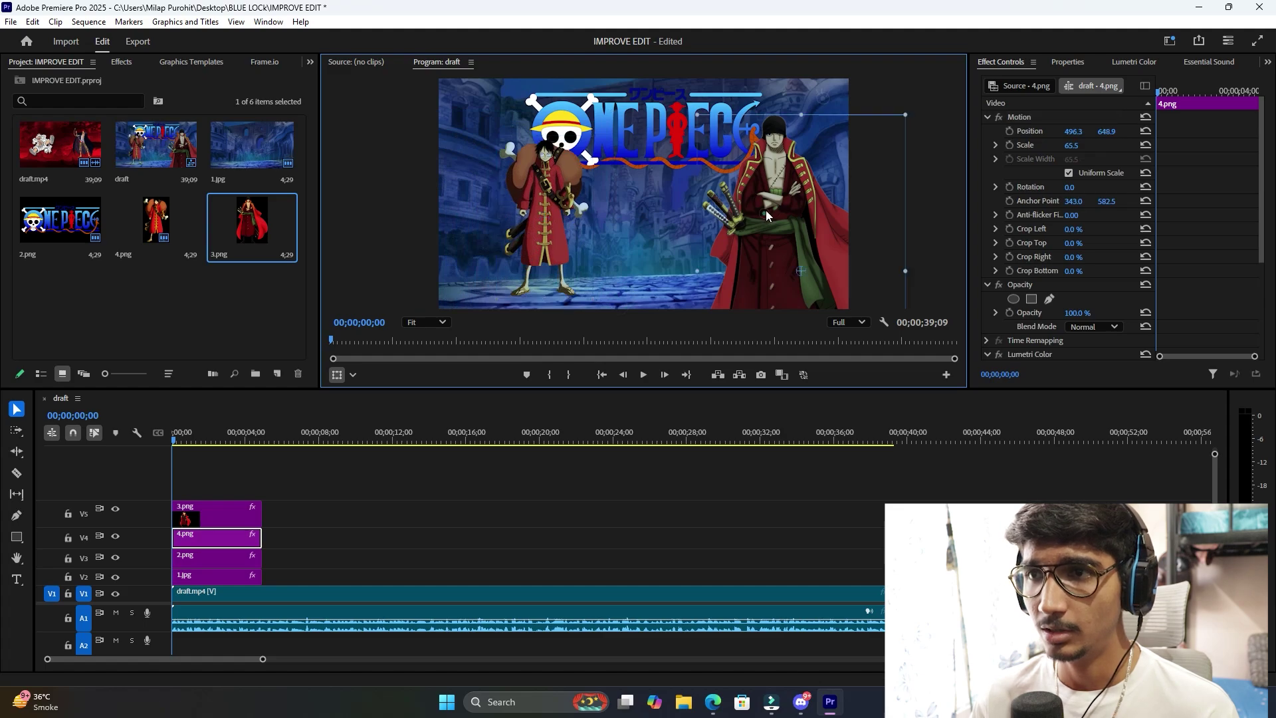
{"action": "left_click_drag", "start_coordinate": [807, 109], "coordinate": [752, 192]}
{"action": "left_click", "coordinate": [693, 473]}
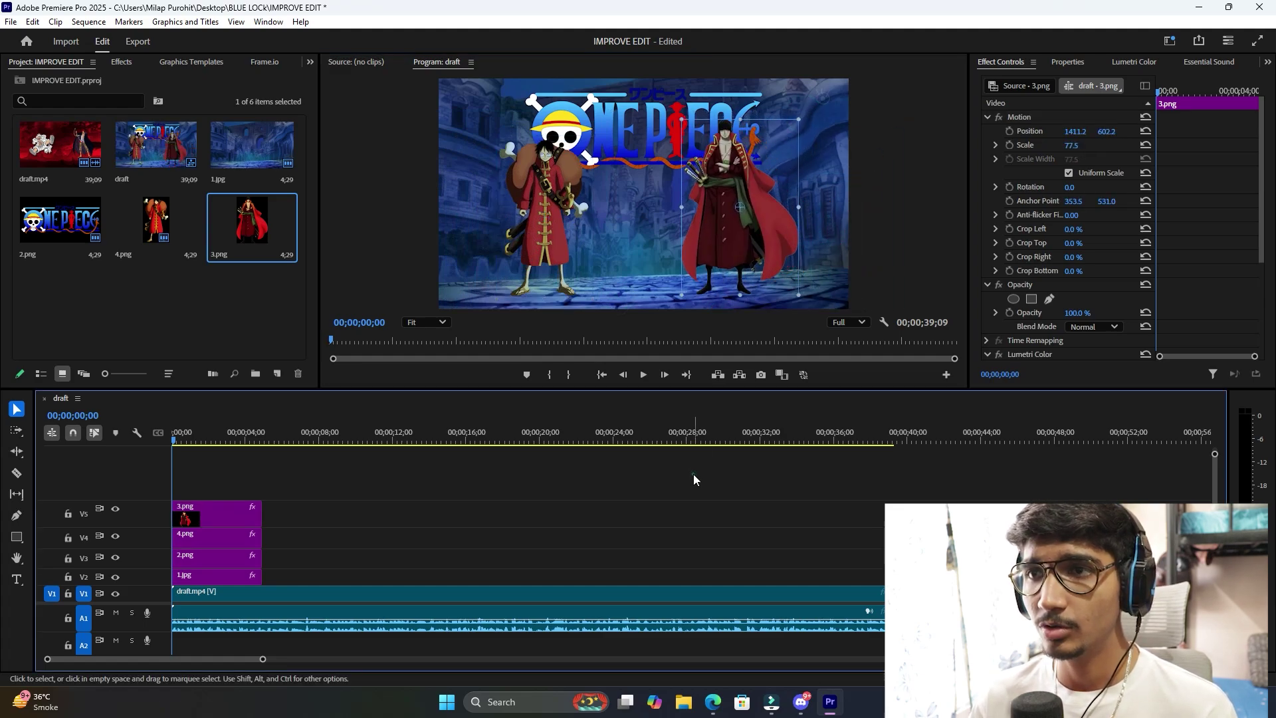
{"action": "key", "text": "ctrl+grave"}
{"action": "key", "text": "Escape"}
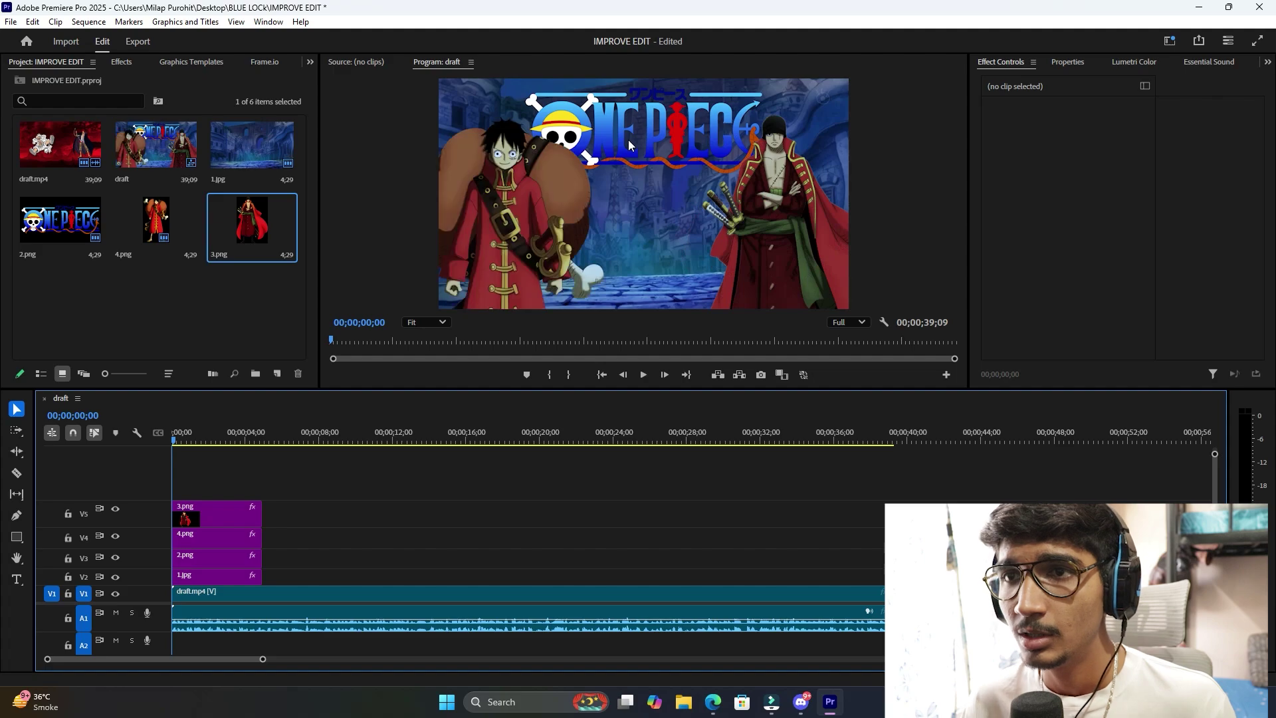
Nudge the characters, moving 4.png to about position 350.1, 1022.4 and 3.png to about 1685.1, 882.4.
{"action": "left_click", "coordinate": [546, 193]}
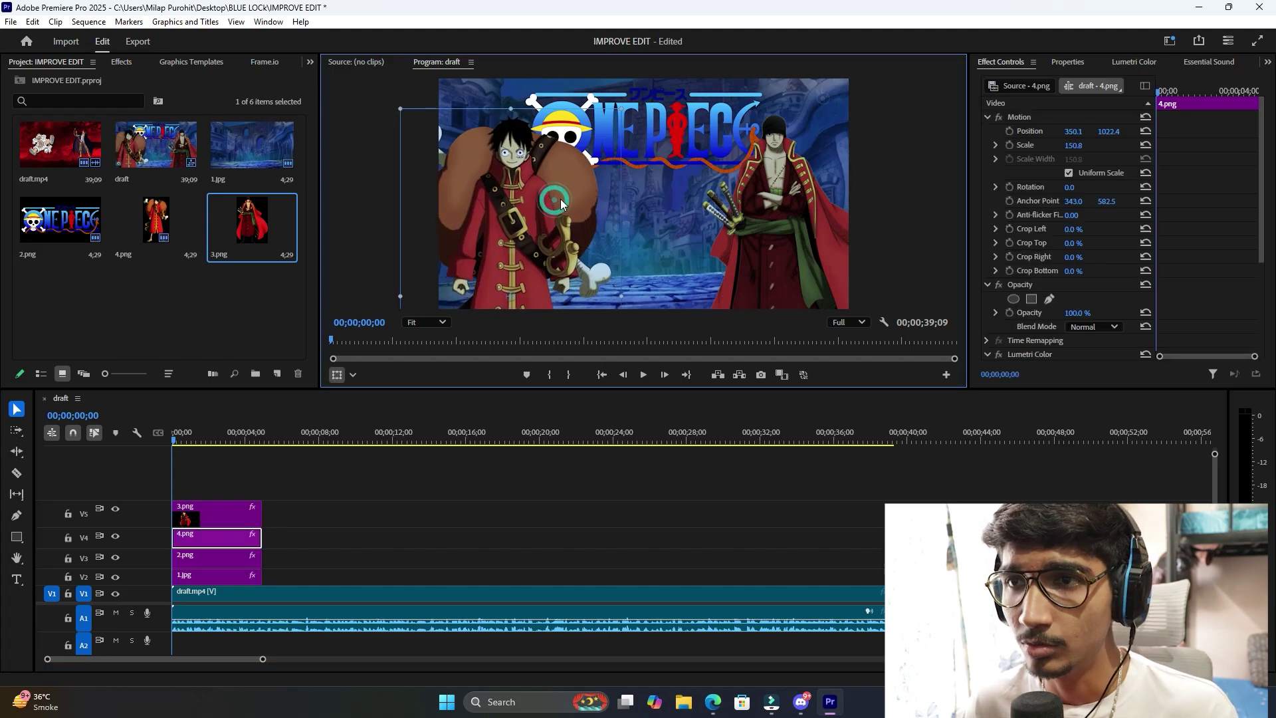
{"action": "mouse_move", "coordinate": [745, 232]}
{"action": "left_mouse_down"}
{"action": "mouse_move", "coordinate": [783, 224]}
{"action": "mouse_move", "coordinate": [767, 225]}
{"action": "left_mouse_up"}
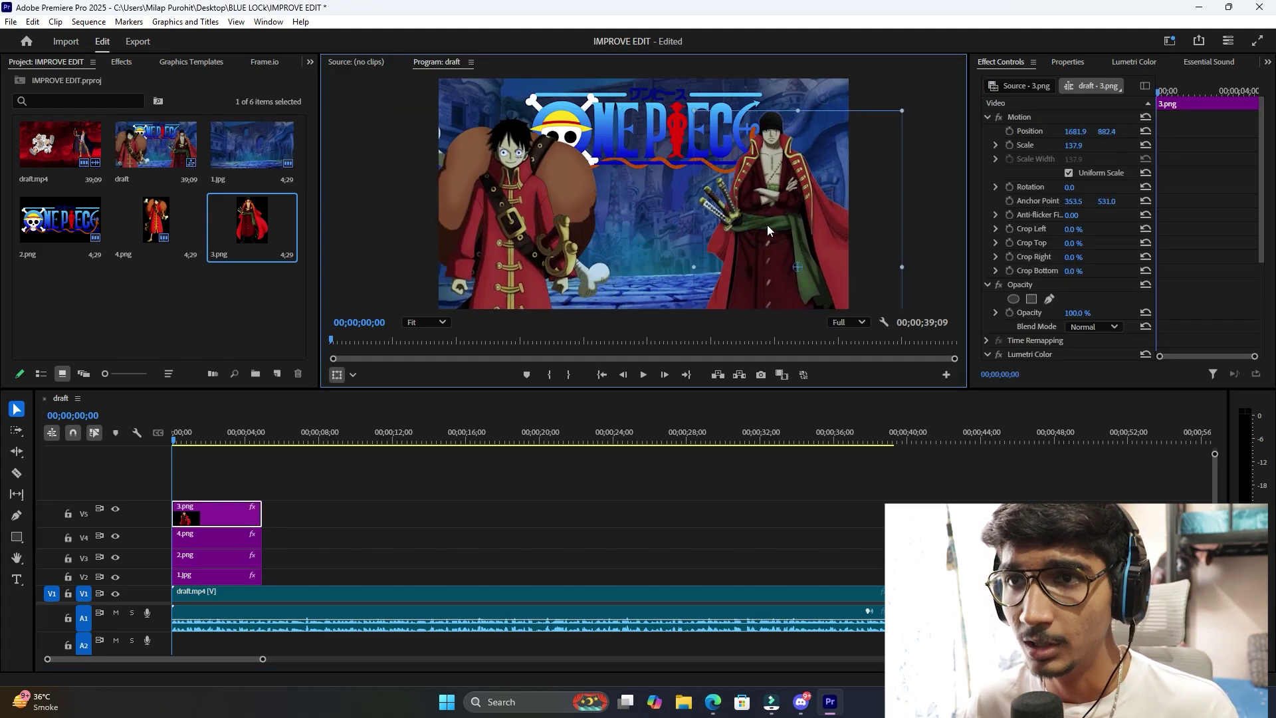
Select the 2.png logo clip and search the effects for the PNG Drop Shadow preset.
{"action": "left_click", "coordinate": [634, 144]}
{"action": "left_click", "coordinate": [119, 62]}
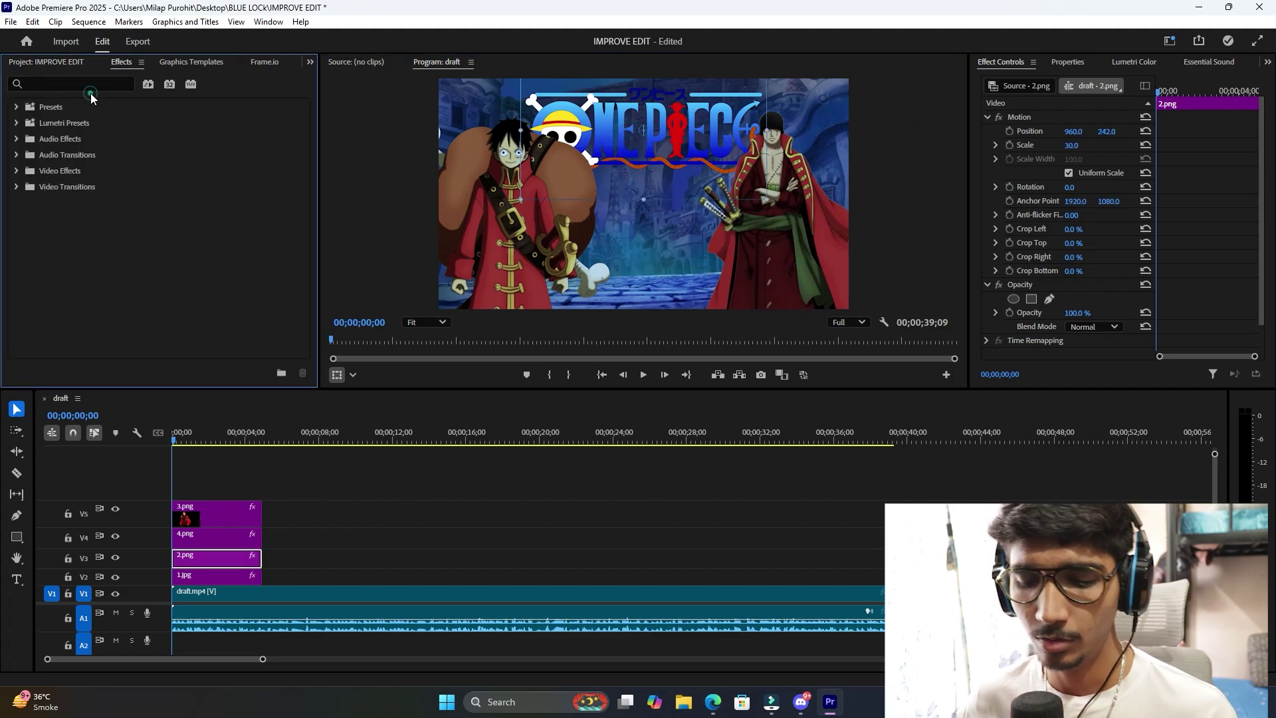
{"action": "left_click", "coordinate": [91, 93]}
{"action": "key", "text": "p"}
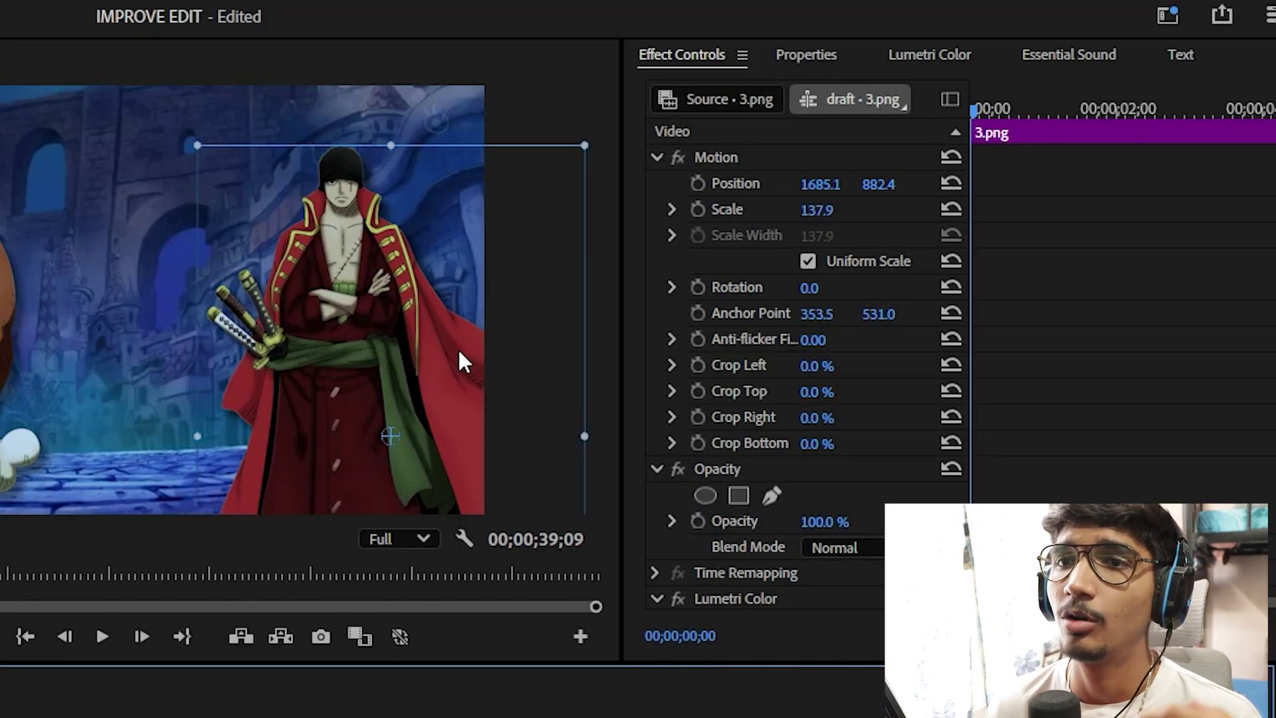
Nudge the 3.png swordsman slightly closer to the frame's right edge.
{"action": "left_click_drag", "start_coordinate": [432, 371], "coordinate": [443, 373]}
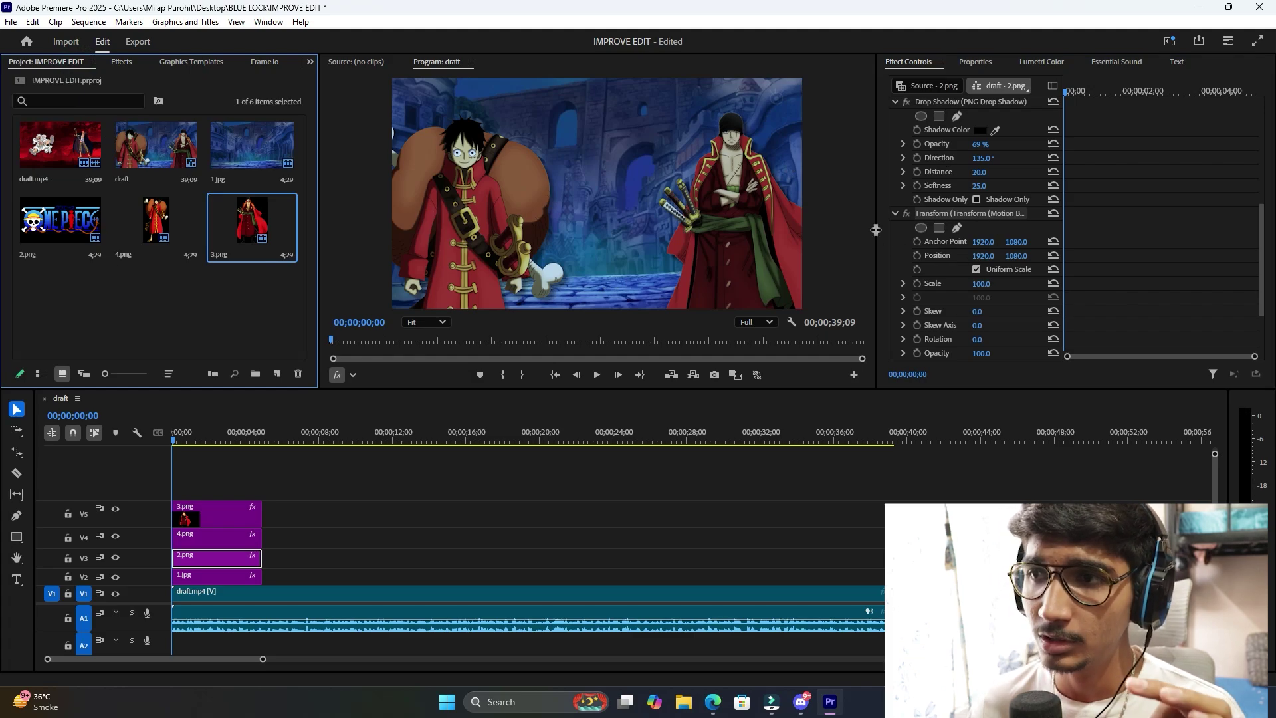
Set the 2.png Transform effect's vertical position to about 1570 and start Position keyframing at the sequence start.
{"action": "left_click_drag", "start_coordinate": [876, 230], "coordinate": [839, 230]}
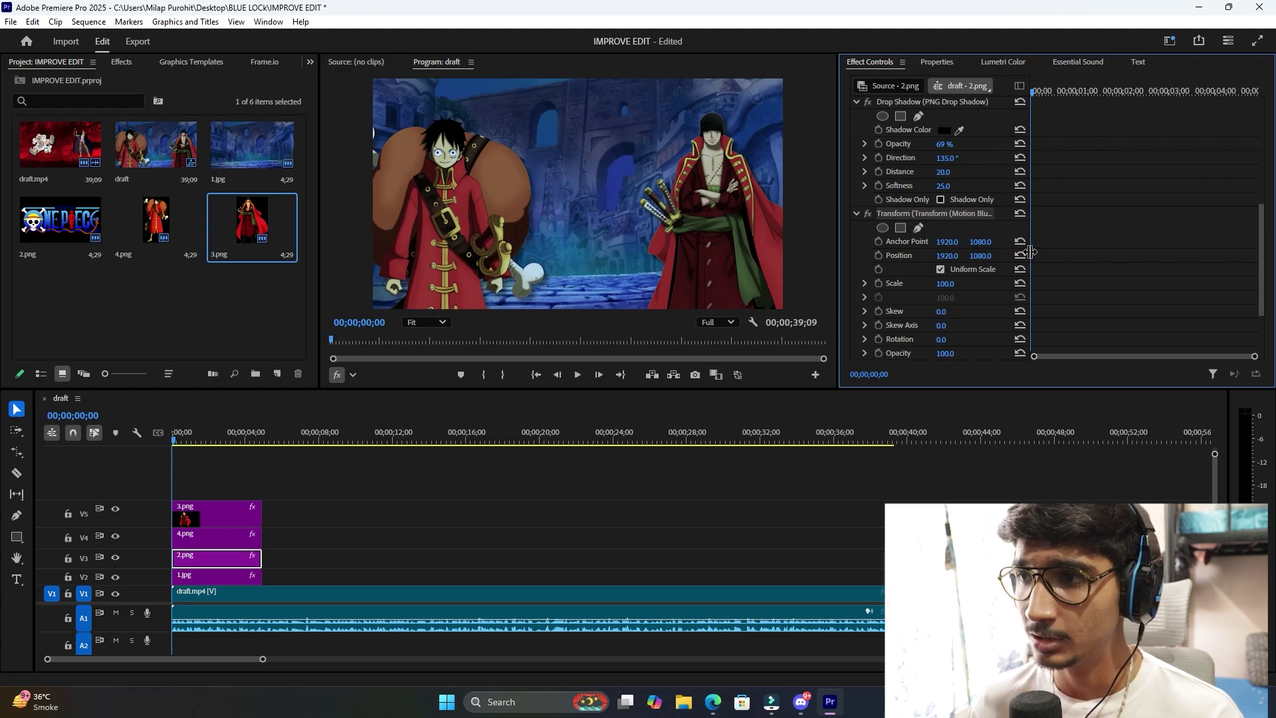
{"action": "scroll", "coordinate": [966, 297], "scroll_direction": "down", "scroll_amount": 3}
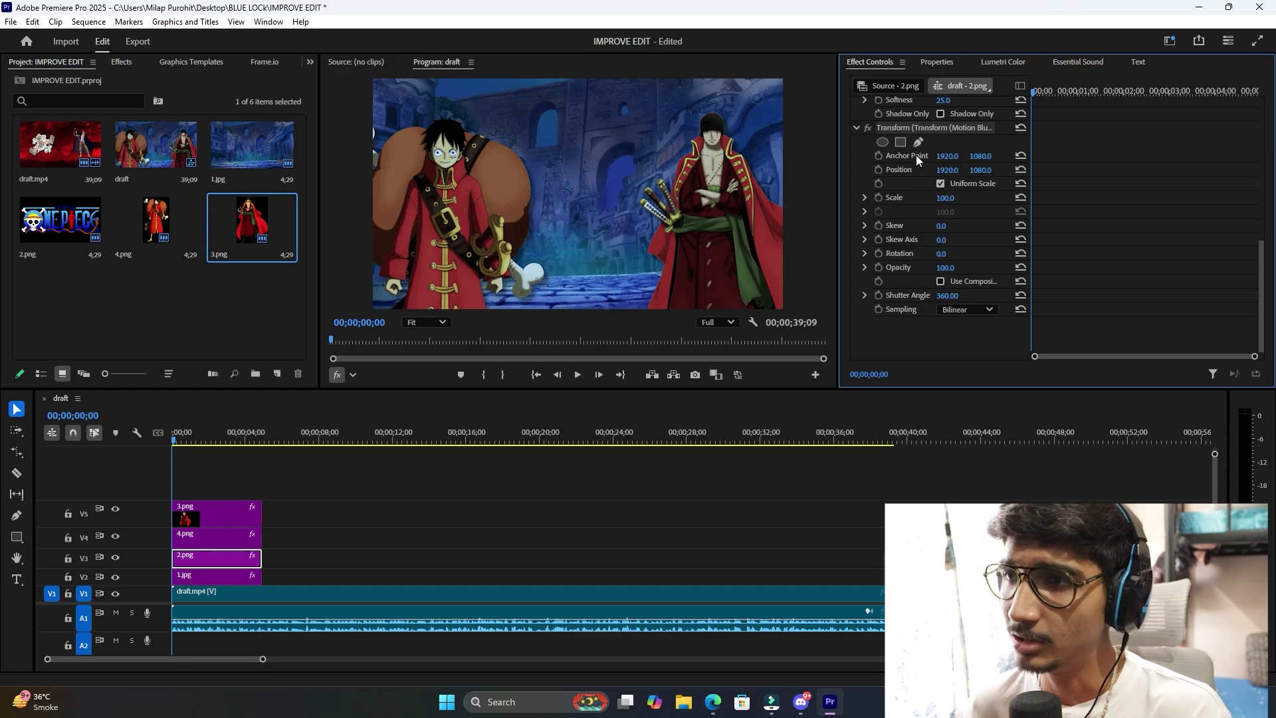
{"action": "scroll", "coordinate": [969, 253], "scroll_direction": "up", "scroll_amount": 3}
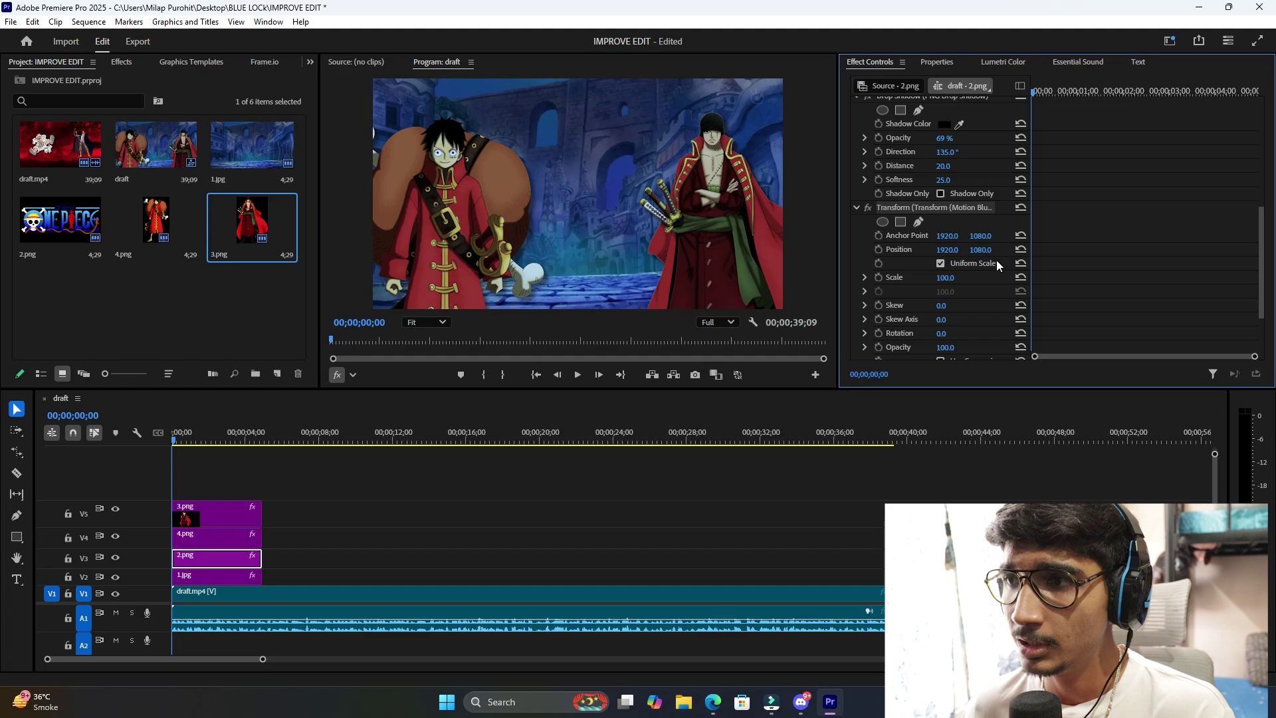
{"action": "mouse_move", "coordinate": [980, 250]}
{"action": "left_mouse_down"}
{"action": "mouse_move", "coordinate": [1050, 250]}
{"action": "mouse_move", "coordinate": [972, 253]}
{"action": "left_mouse_up"}
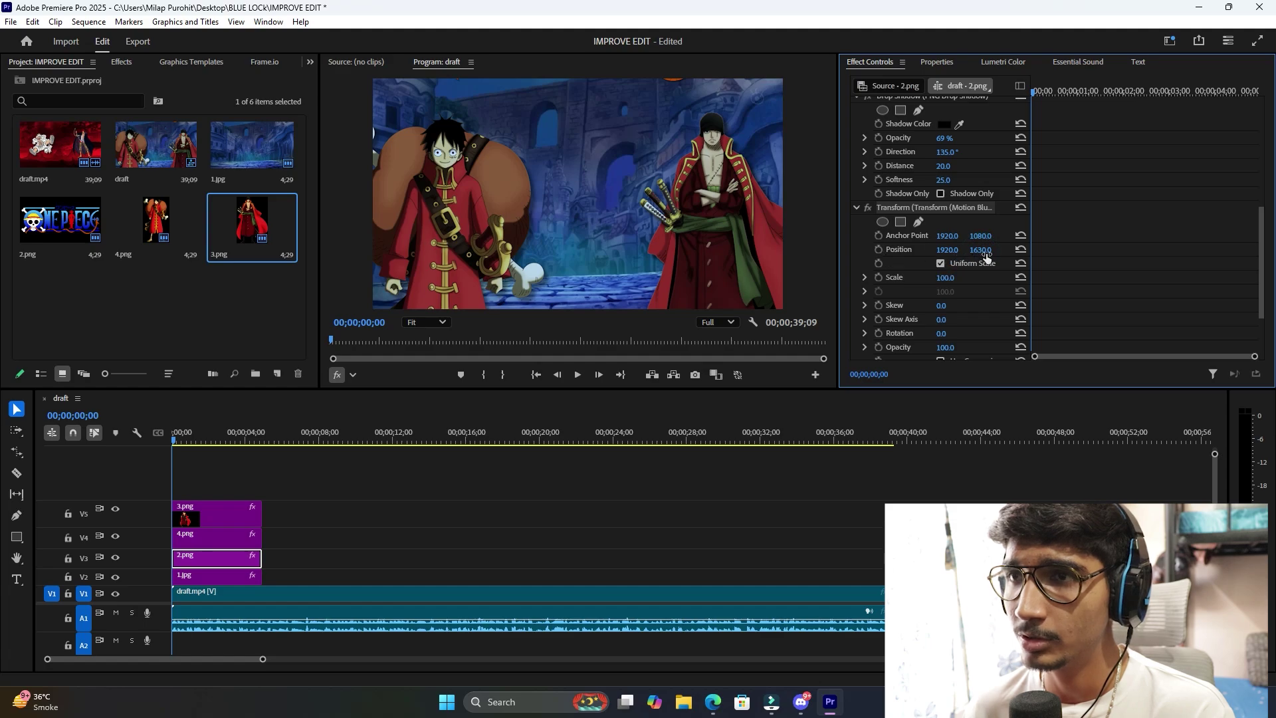
{"action": "left_click", "coordinate": [878, 249]}
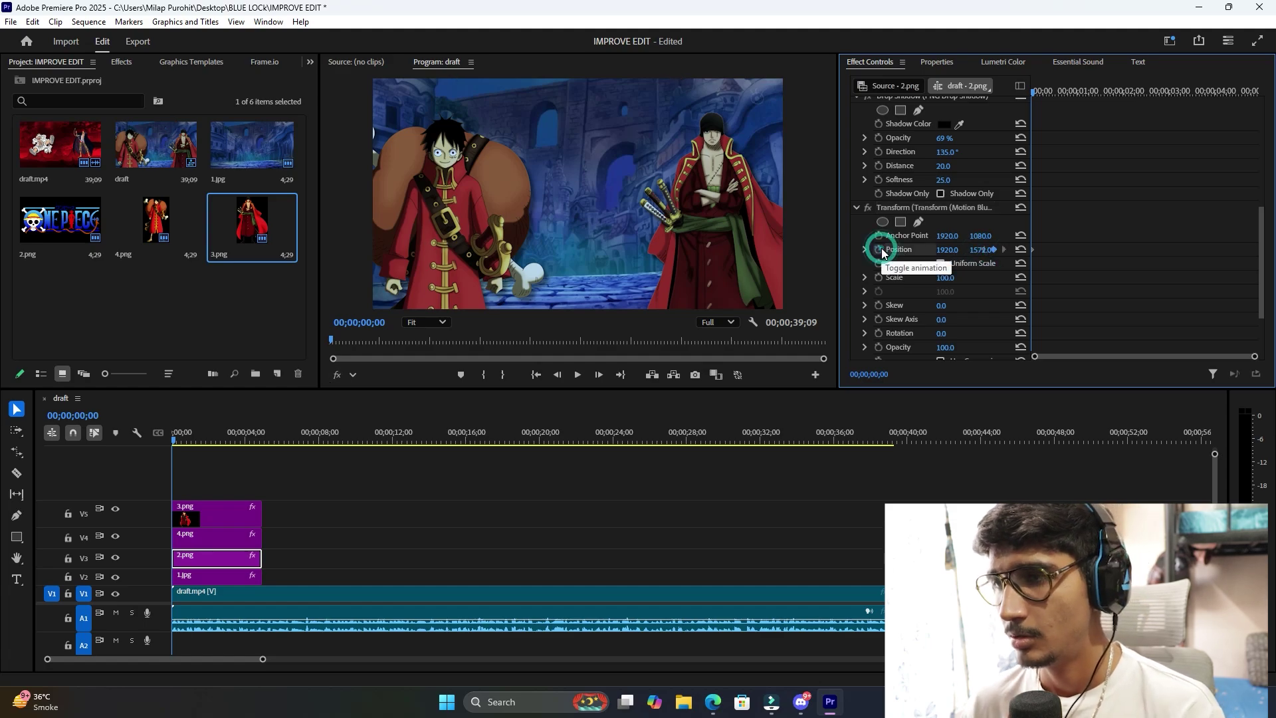
At 00;00;00;15, add a second Transform Position keyframe that brings the 2.png logo down into view, about 2960 vertically.
{"action": "key", "text": "Right"}
{"action": "key", "text": "Right"}
{"action": "key", "text": "Right"}
{"action": "key", "text": "Right"}
{"action": "key", "text": "Right"}
{"action": "key", "text": "Right"}
{"action": "key", "text": "Right"}
{"action": "key", "text": "Right"}
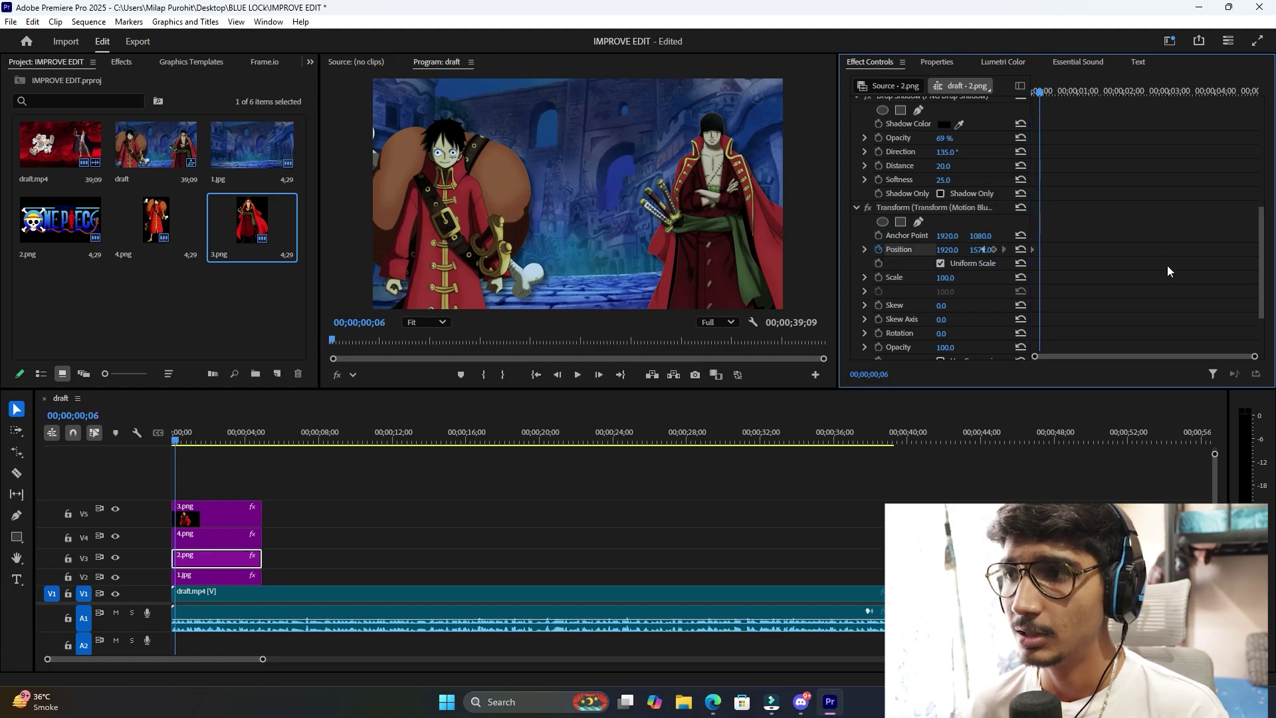
{"action": "key", "text": "Right"}
{"action": "key", "text": "Right"}
{"action": "key", "text": "Right"}
{"action": "key", "text": "Right"}
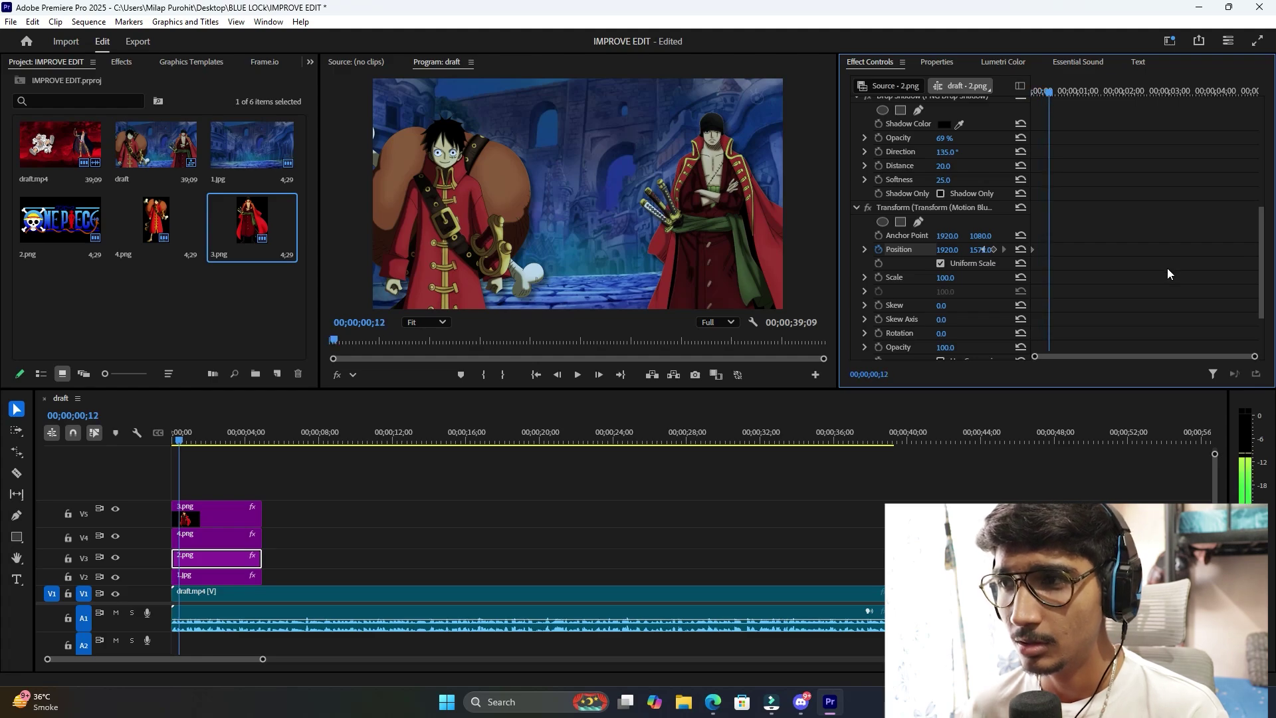
{"action": "key", "text": "Right"}
{"action": "key", "text": "Right"}
{"action": "left_click", "coordinate": [948, 208]}
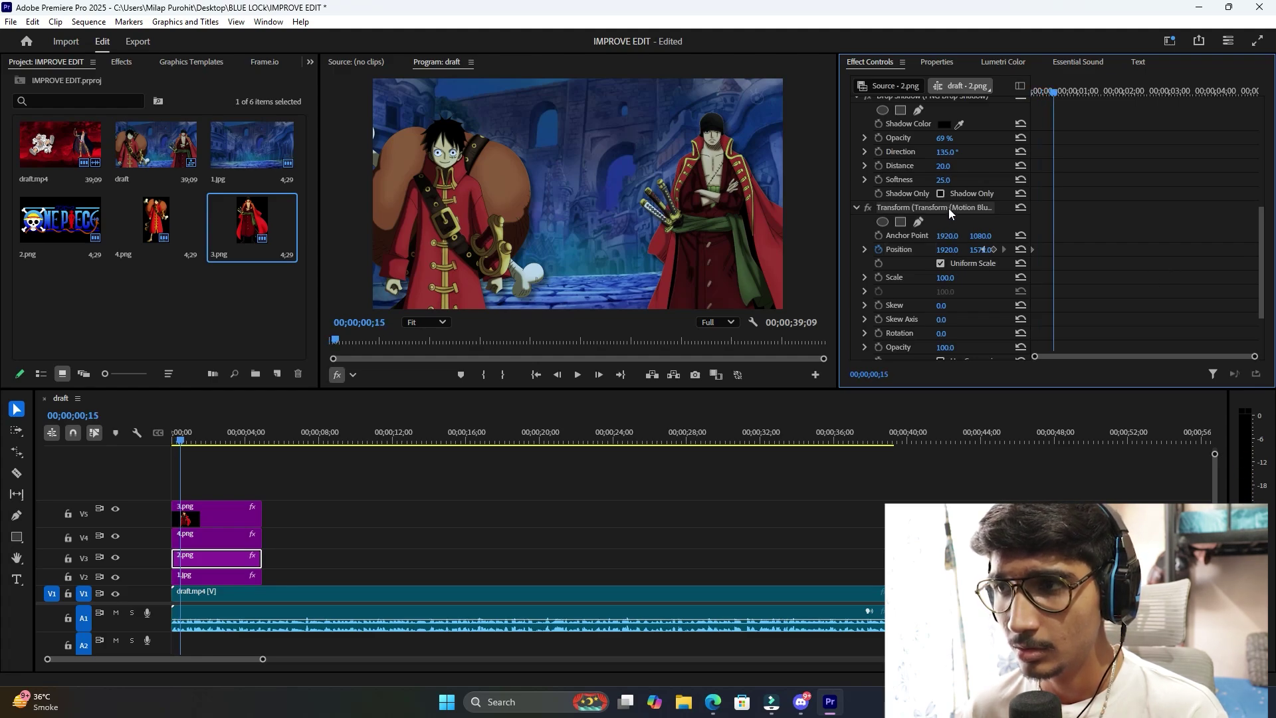
{"action": "mouse_move", "coordinate": [978, 251]}
{"action": "left_mouse_down"}
{"action": "mouse_move", "coordinate": [962, 234]}
{"action": "mouse_move", "coordinate": [985, 251]}
{"action": "left_mouse_up"}
Apply Ease In and Ease Out temporal interpolation to both Transform Position keyframes of 2.png.
{"action": "left_click_drag", "start_coordinate": [1254, 360], "coordinate": [1115, 358]}
{"action": "left_click", "coordinate": [1142, 220]}
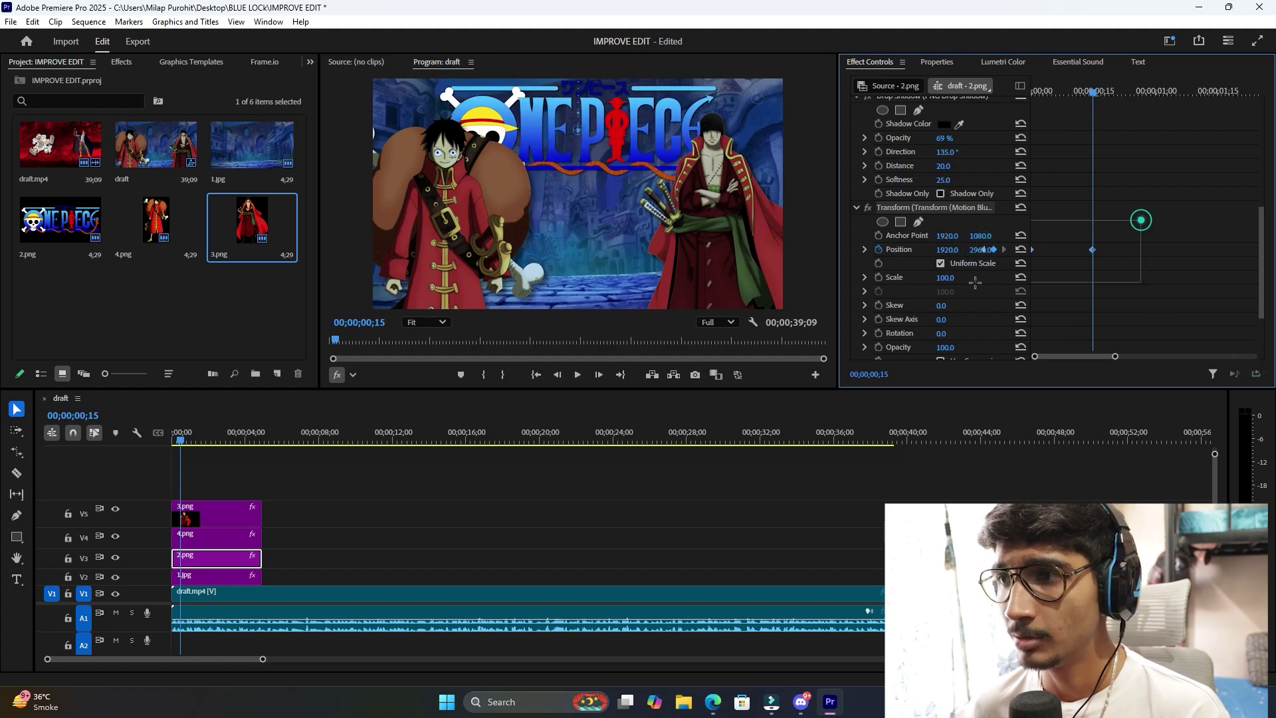
{"action": "right_click", "coordinate": [1093, 250]}
{"action": "left_click", "coordinate": [1121, 367]}
{"action": "left_click", "coordinate": [1029, 444]}
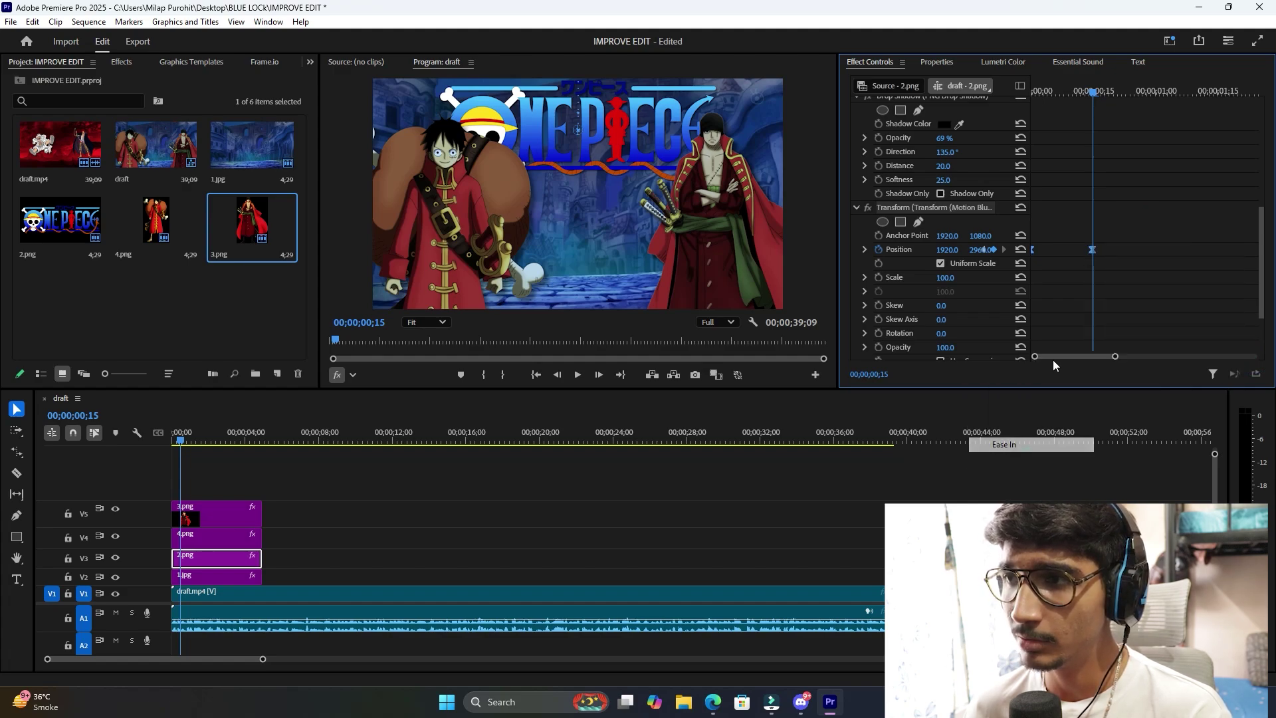
{"action": "right_click", "coordinate": [1094, 250]}
{"action": "mouse_move", "coordinate": [1124, 390]}
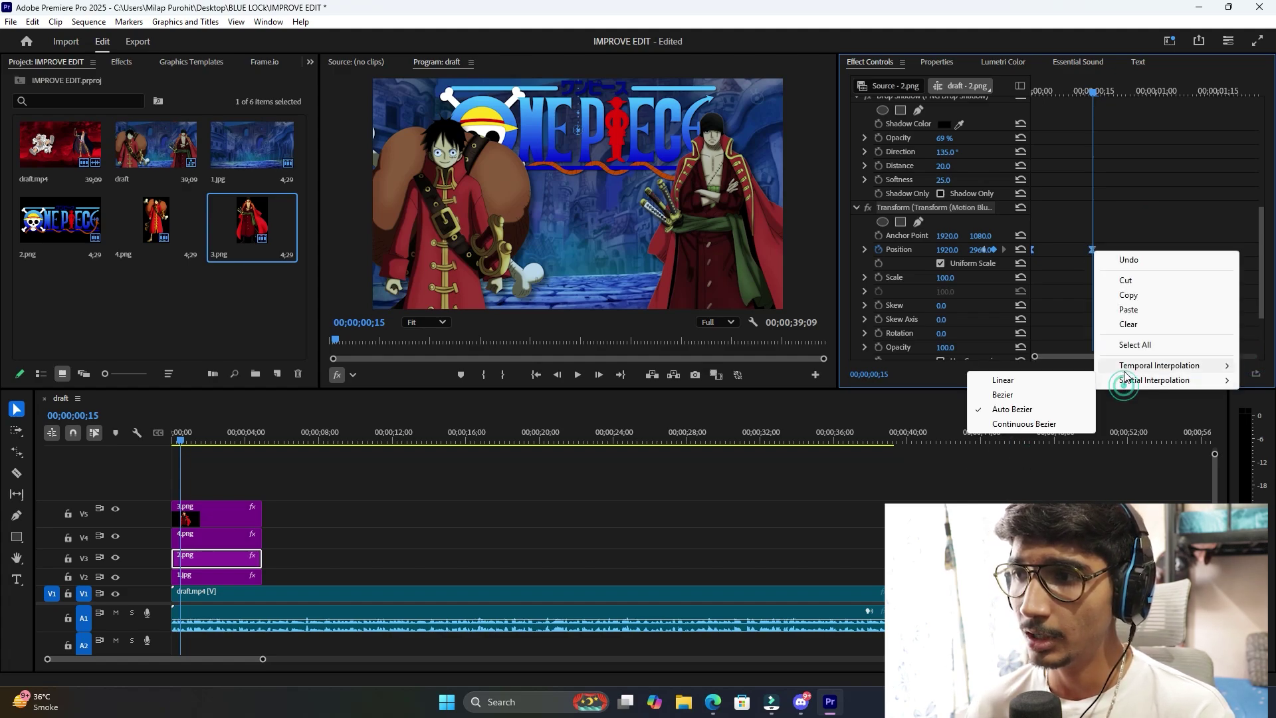
{"action": "left_click", "coordinate": [1124, 366]}
{"action": "left_click", "coordinate": [1007, 454]}
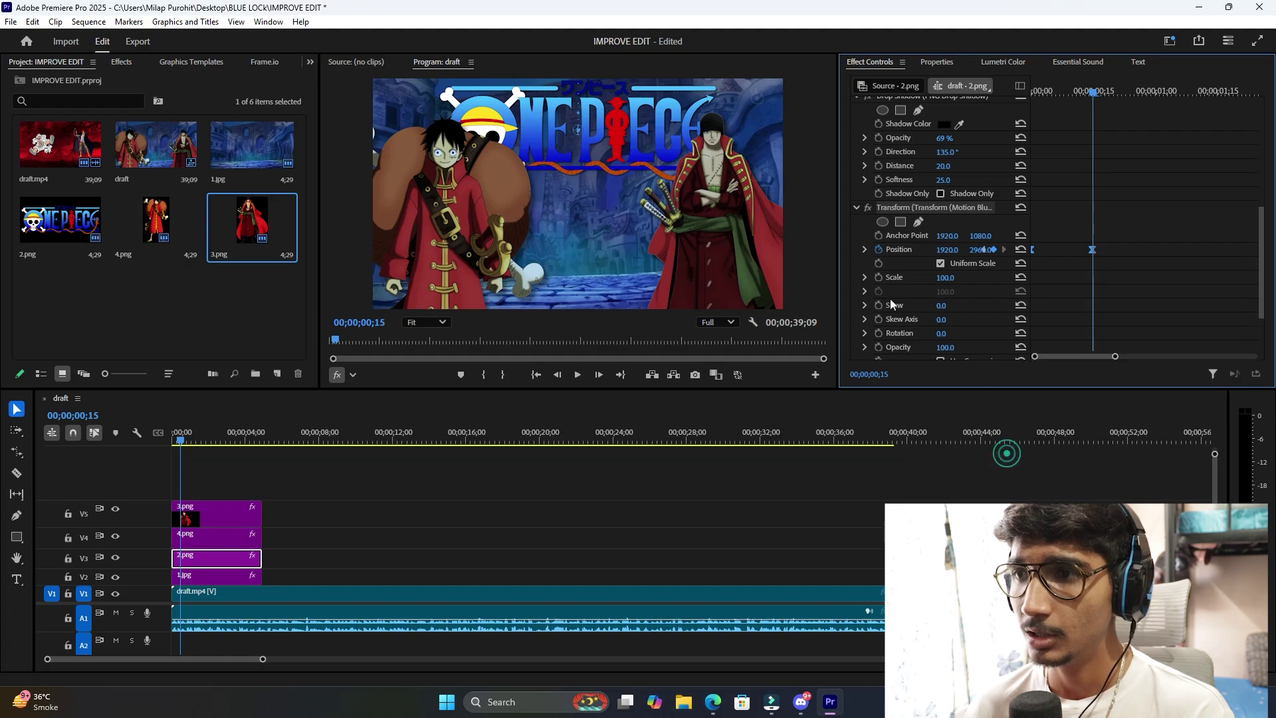
Lengthen the first Position keyframe's velocity handle for a slower start with a late speed peak, and preview the logo's drop-in.
{"action": "left_click", "coordinate": [864, 249]}
{"action": "left_click", "coordinate": [1092, 250]}
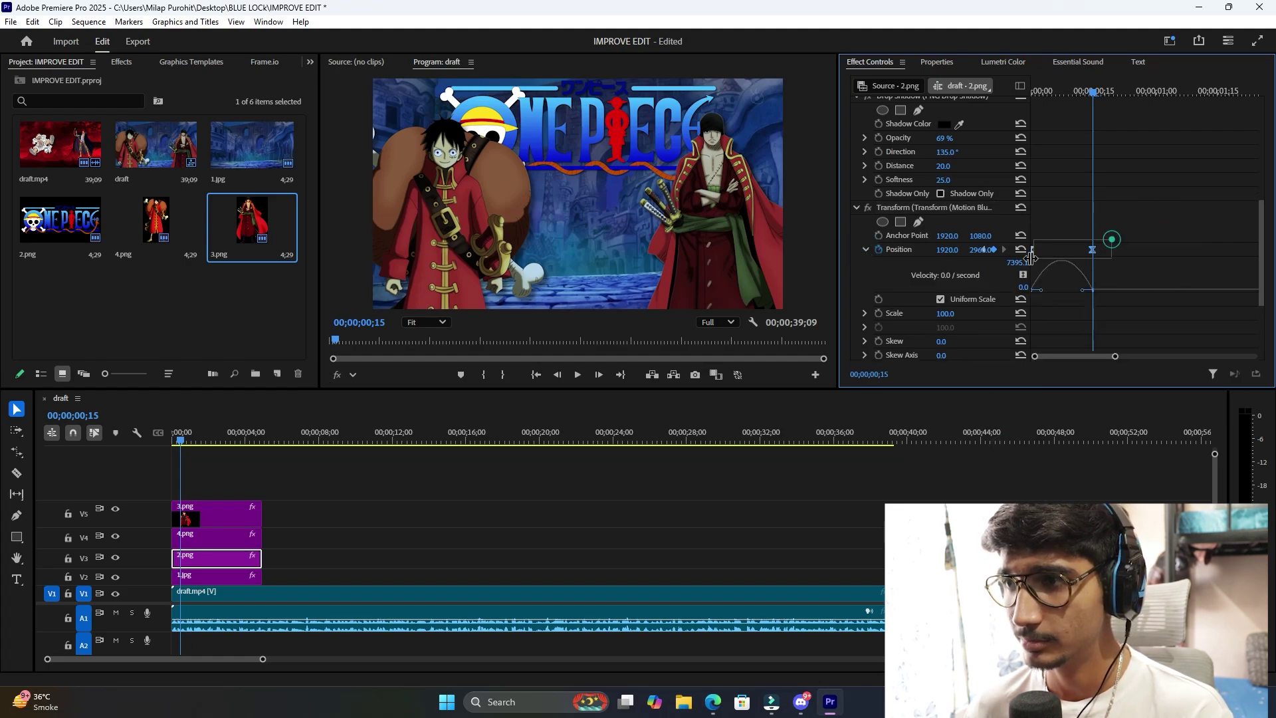
{"action": "left_click", "coordinate": [1049, 290]}
{"action": "left_click_drag", "start_coordinate": [1056, 293], "coordinate": [1059, 294]}
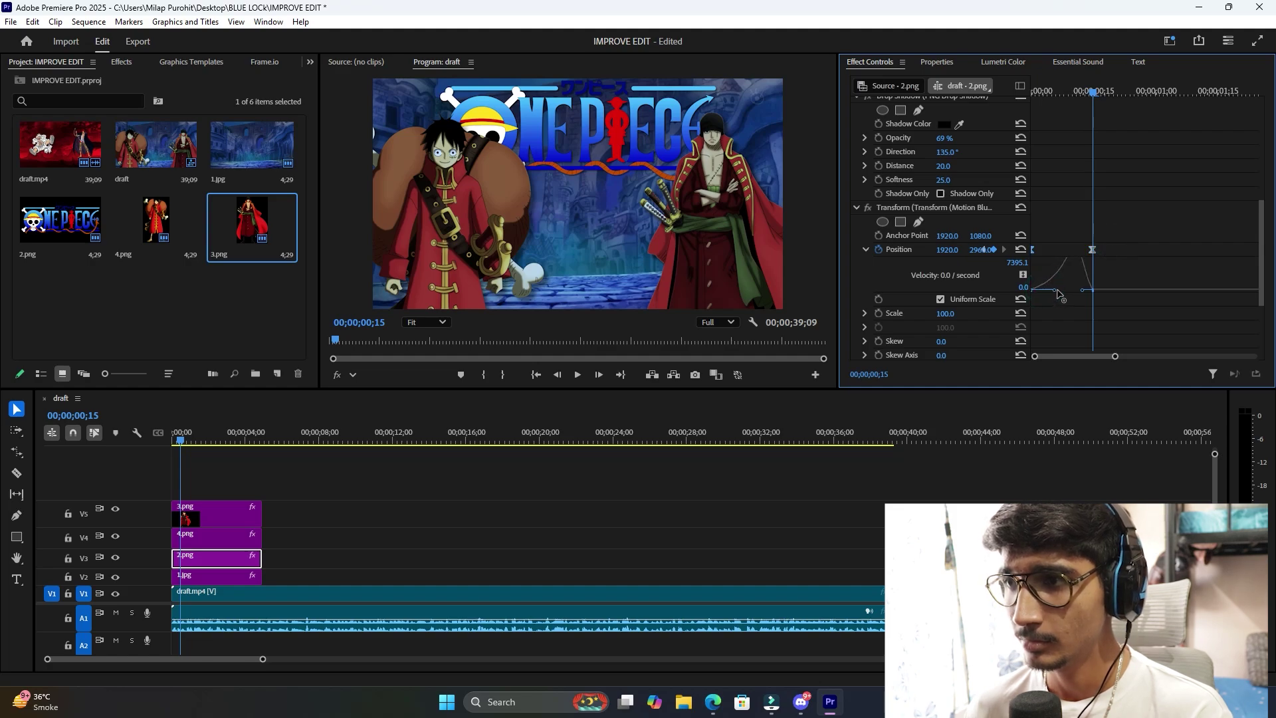
{"action": "left_click", "coordinate": [1048, 91]}
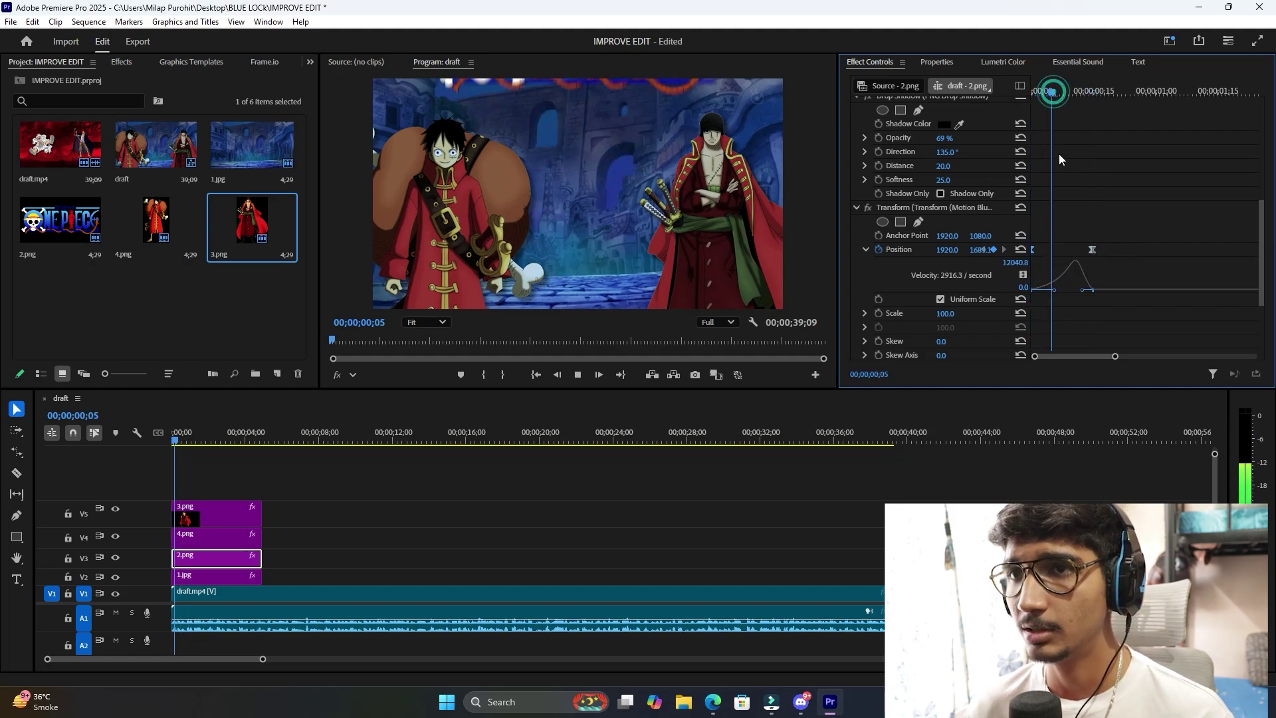
{"action": "key", "text": "space"}
{"action": "left_click", "coordinate": [1071, 90]}
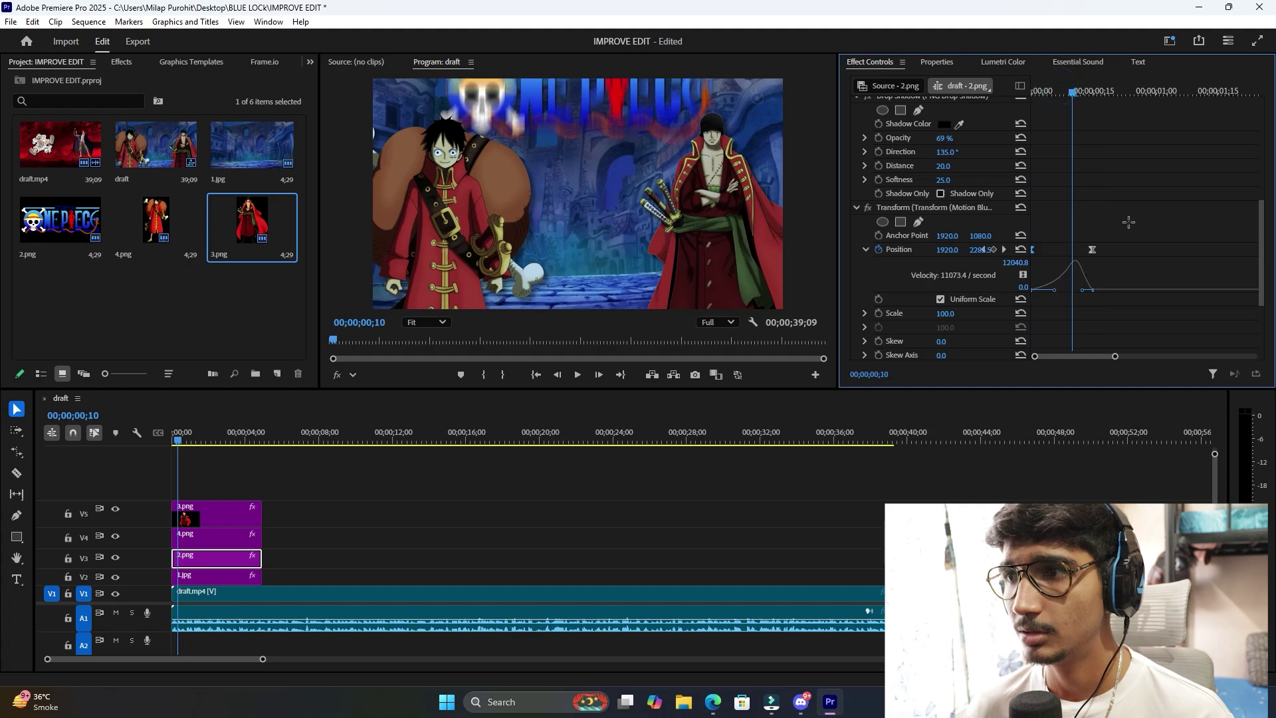
Move 2.png's second Transform Position keyframe later for a slower logo drop-in, save the project, and review the motion.
{"action": "left_click_drag", "start_coordinate": [1092, 250], "coordinate": [1048, 291]}
{"action": "key", "text": "ctrl+s"}
{"action": "left_click_drag", "start_coordinate": [1050, 91], "coordinate": [1088, 209]}
{"action": "left_click_drag", "start_coordinate": [1062, 91], "coordinate": [1093, 91]}
Set the draft sequence's timebase to 60 frames per second in the Sequence Settings.
{"action": "left_click", "coordinate": [88, 22]}
{"action": "left_click", "coordinate": [126, 38]}
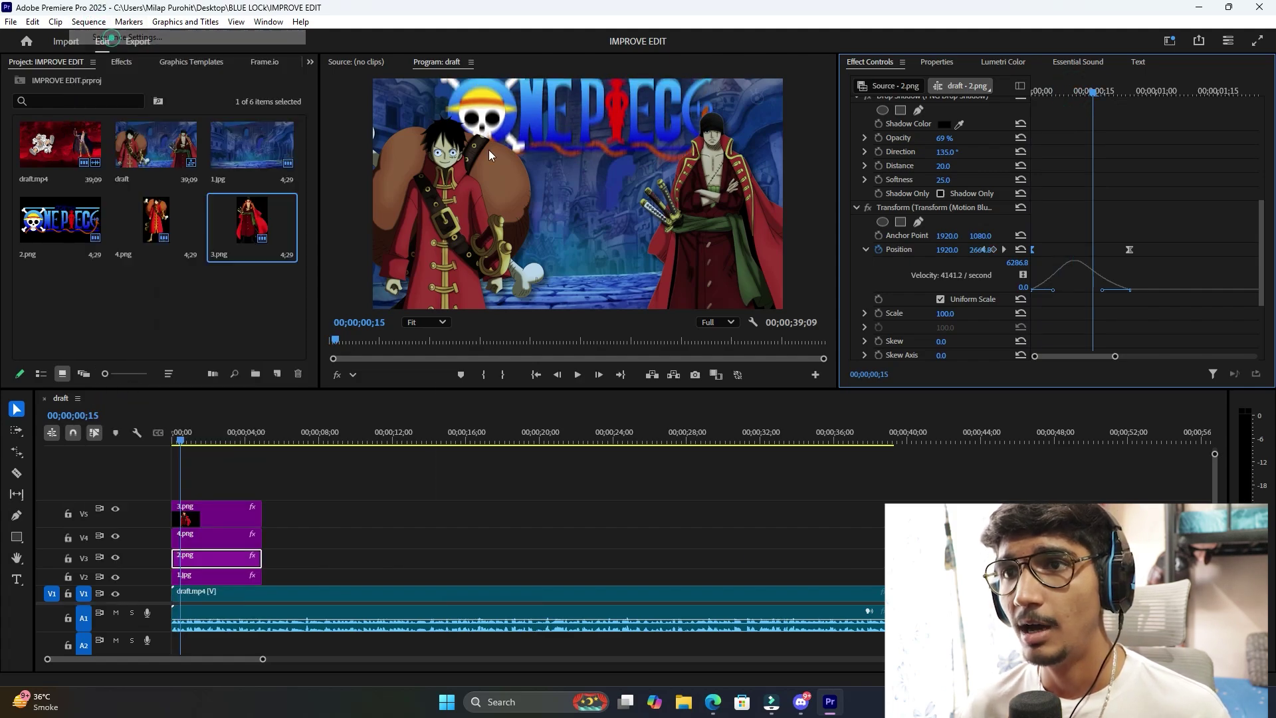
{"action": "left_click", "coordinate": [560, 164]}
{"action": "left_click", "coordinate": [553, 362]}
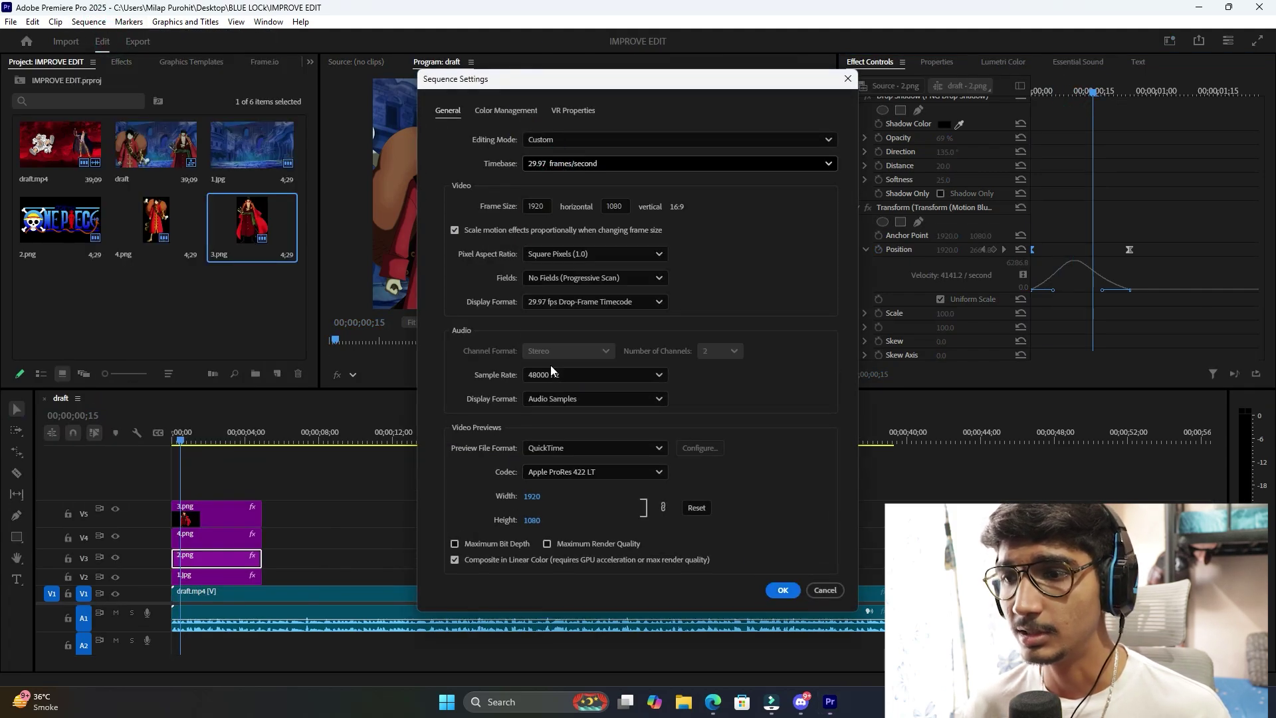
{"action": "left_click", "coordinate": [782, 590]}
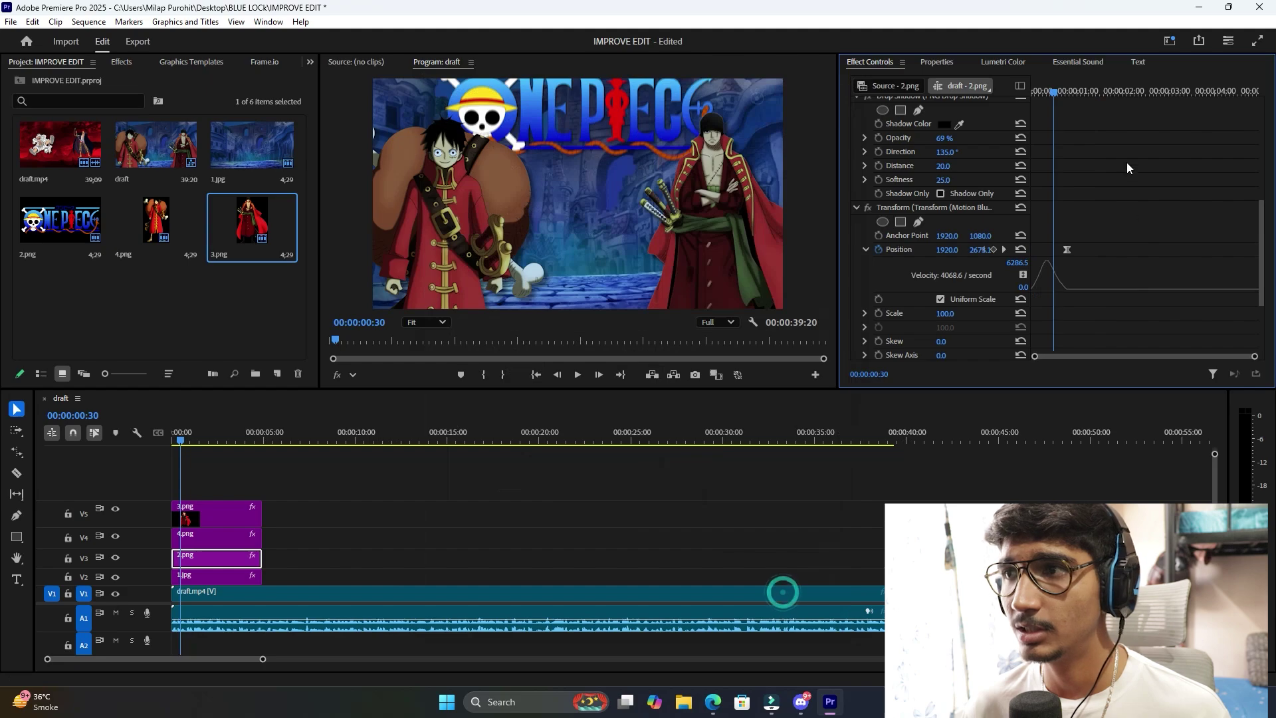
Preview the logo's drop-in at the new frame rate and examine its motion blur around the middle of the move.
{"action": "left_click", "coordinate": [1056, 90]}
{"action": "left_click_drag", "start_coordinate": [1058, 92], "coordinate": [980, 92]}
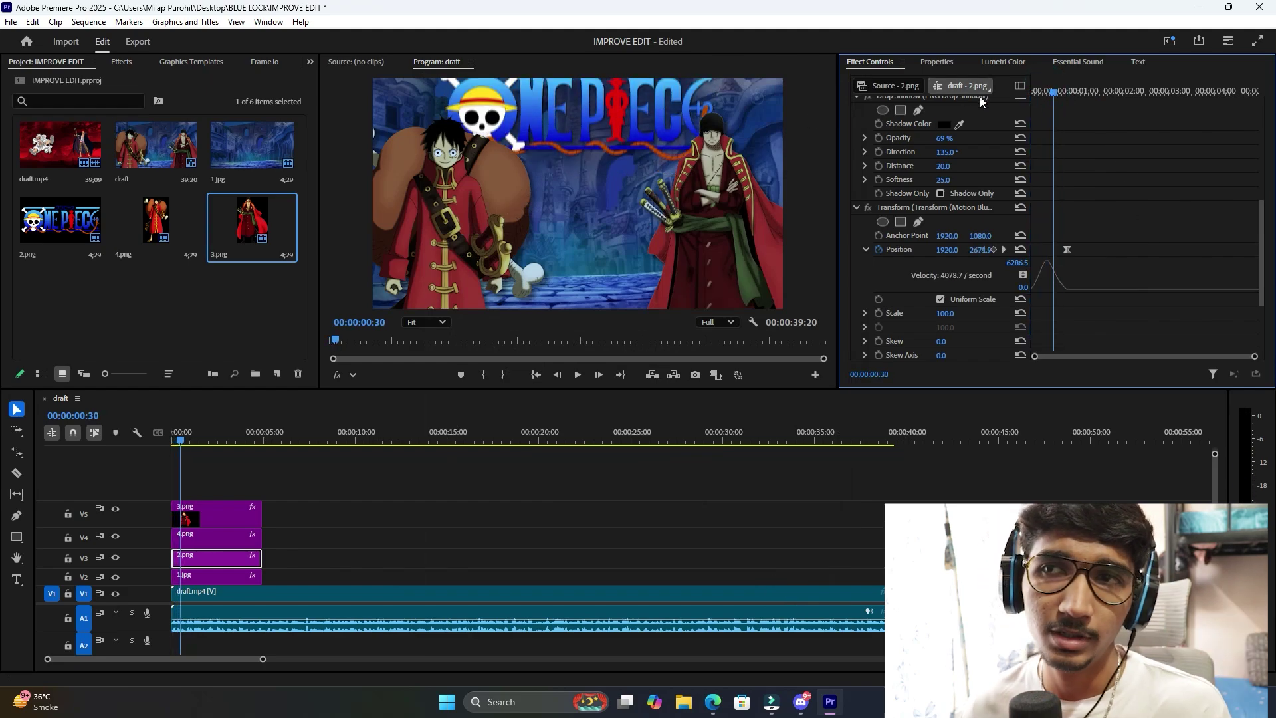
{"action": "mouse_move", "coordinate": [1046, 87]}
{"action": "left_mouse_down"}
{"action": "mouse_move", "coordinate": [1020, 105]}
{"action": "mouse_move", "coordinate": [1042, 141]}
{"action": "mouse_move", "coordinate": [1046, 93]}
{"action": "mouse_move", "coordinate": [1031, 109]}
{"action": "mouse_move", "coordinate": [1048, 99]}
{"action": "left_mouse_up"}
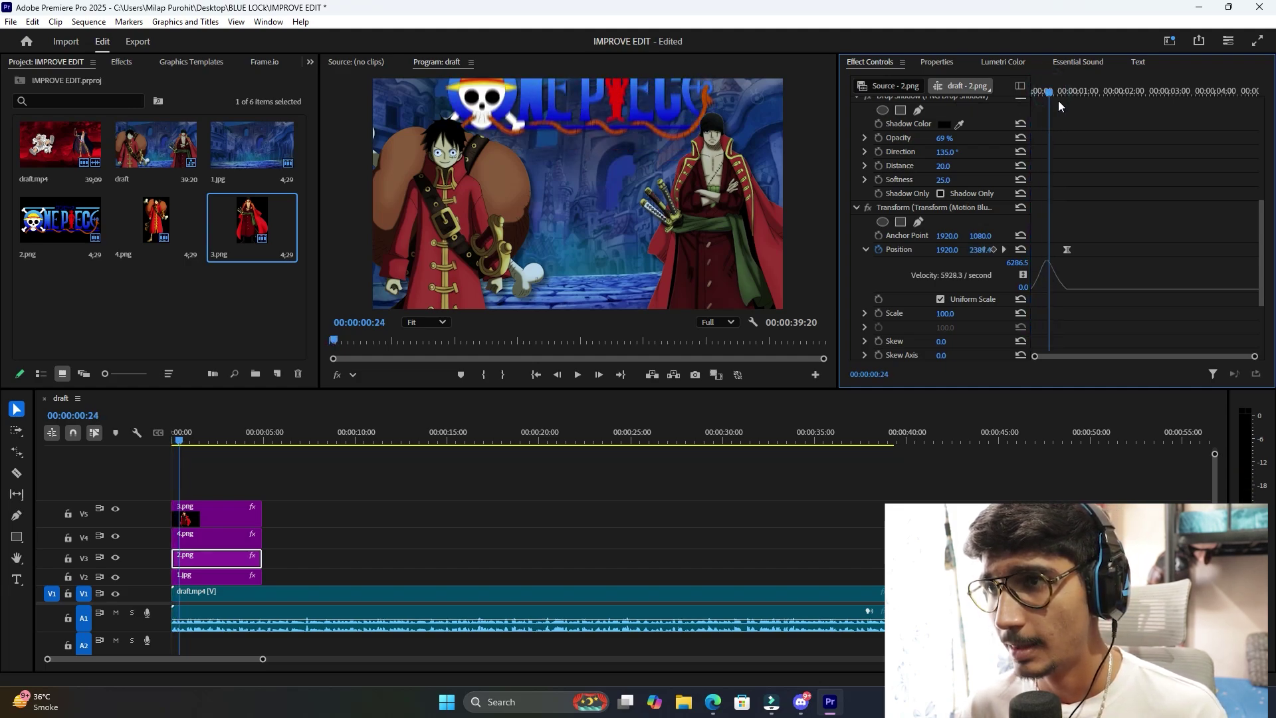
{"action": "key", "text": "space"}
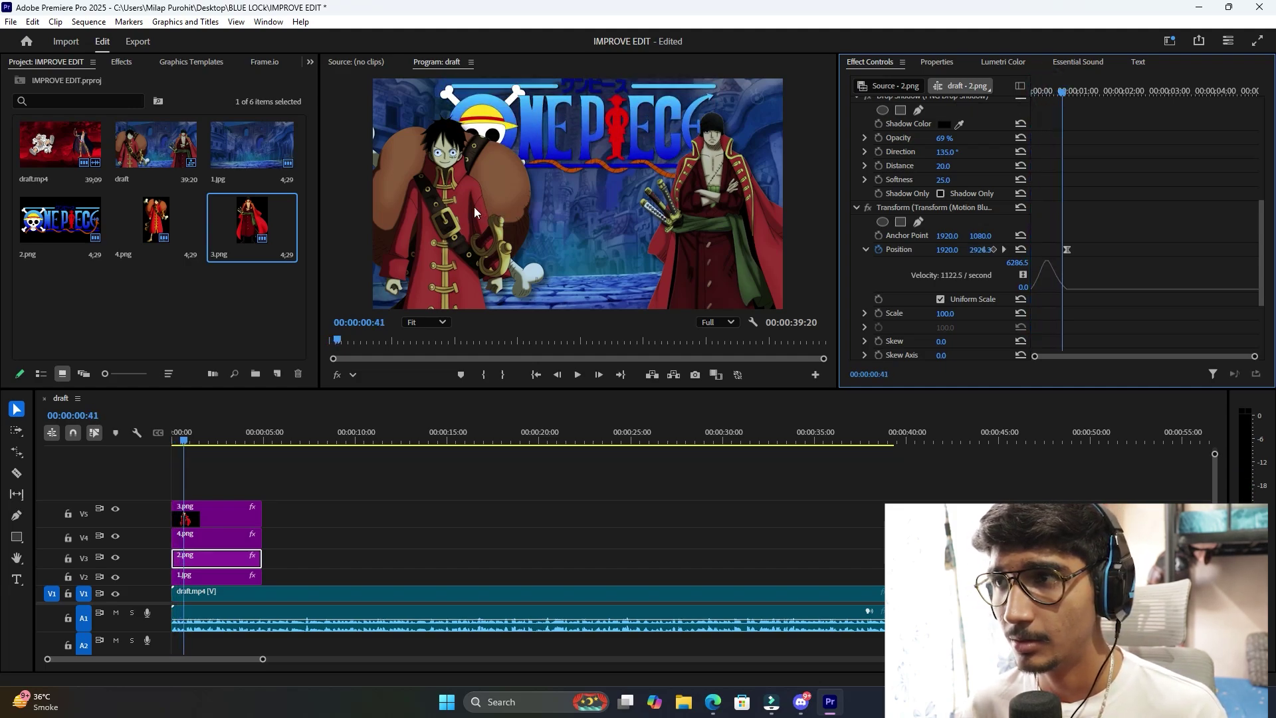
{"action": "left_click_drag", "start_coordinate": [1065, 104], "coordinate": [1050, 96]}
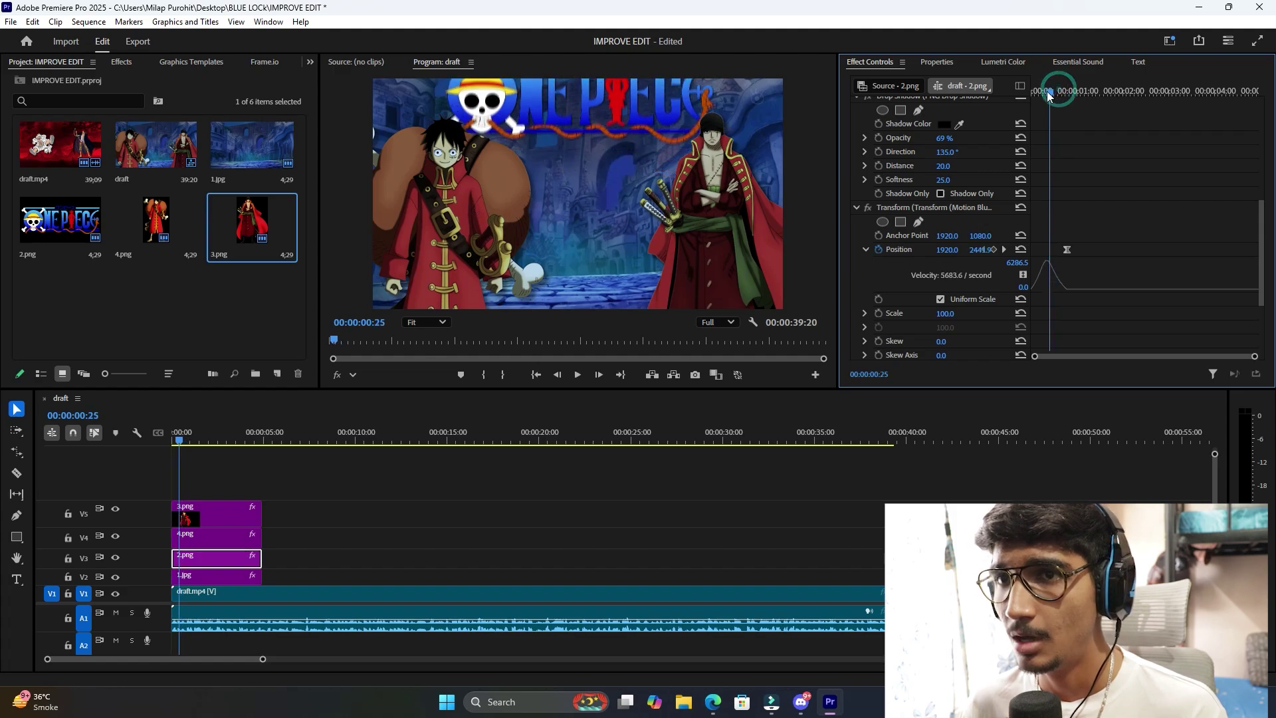
{"action": "left_click", "coordinate": [482, 196]}
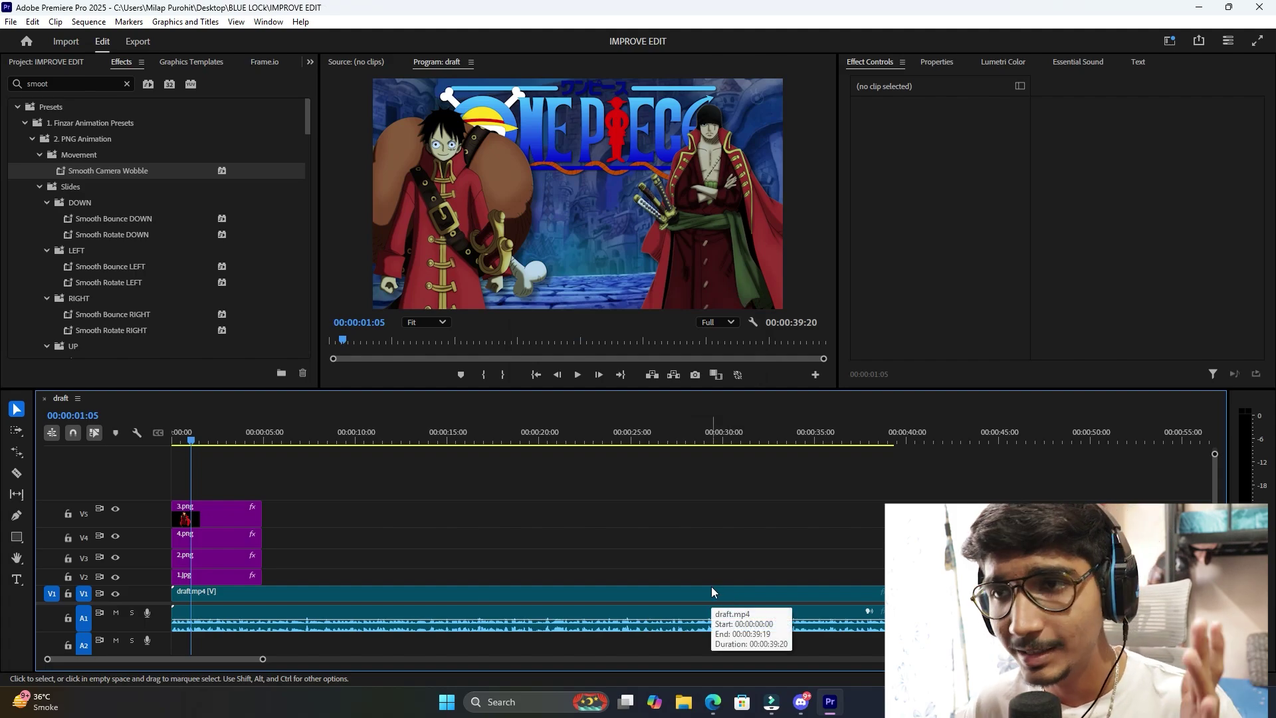
Switch to the browser, return to the One Piece sword PNG results, and copy the Zoro katana image.
{"action": "left_click", "coordinate": [713, 701]}
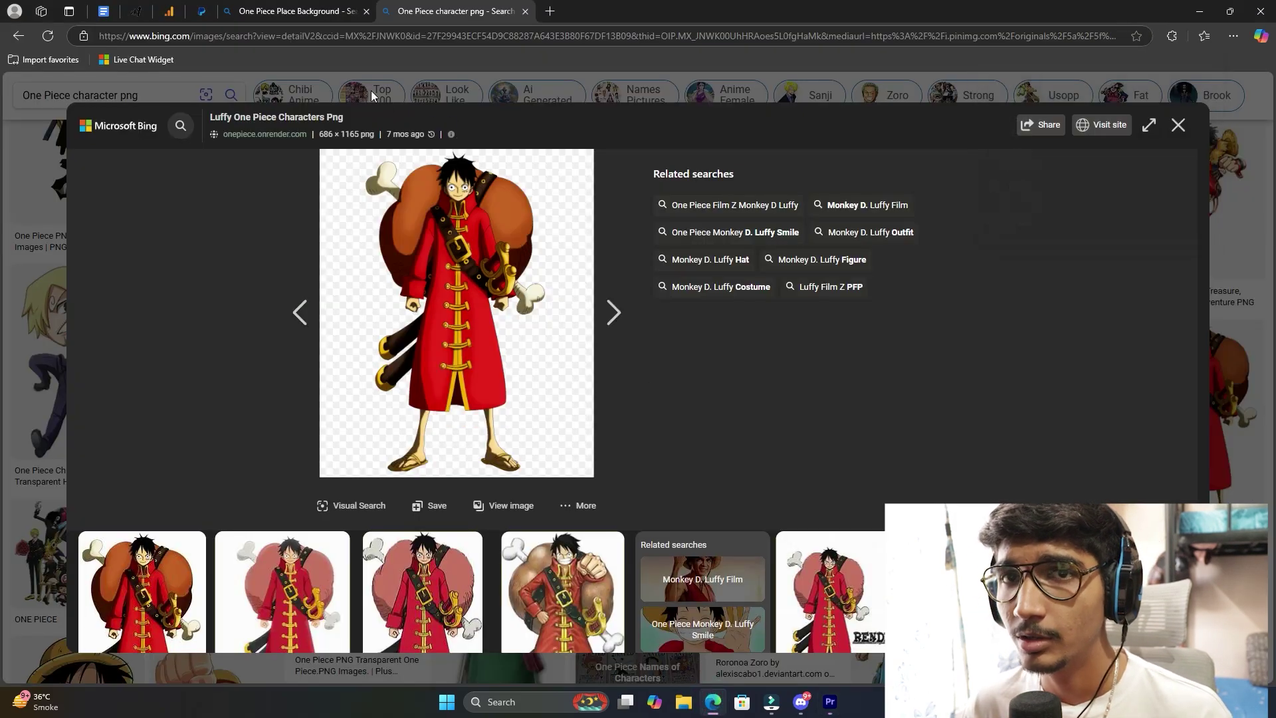
{"action": "key", "text": "alt+Left"}
{"action": "key", "text": "alt+Left"}
{"action": "left_click", "coordinate": [652, 305]}
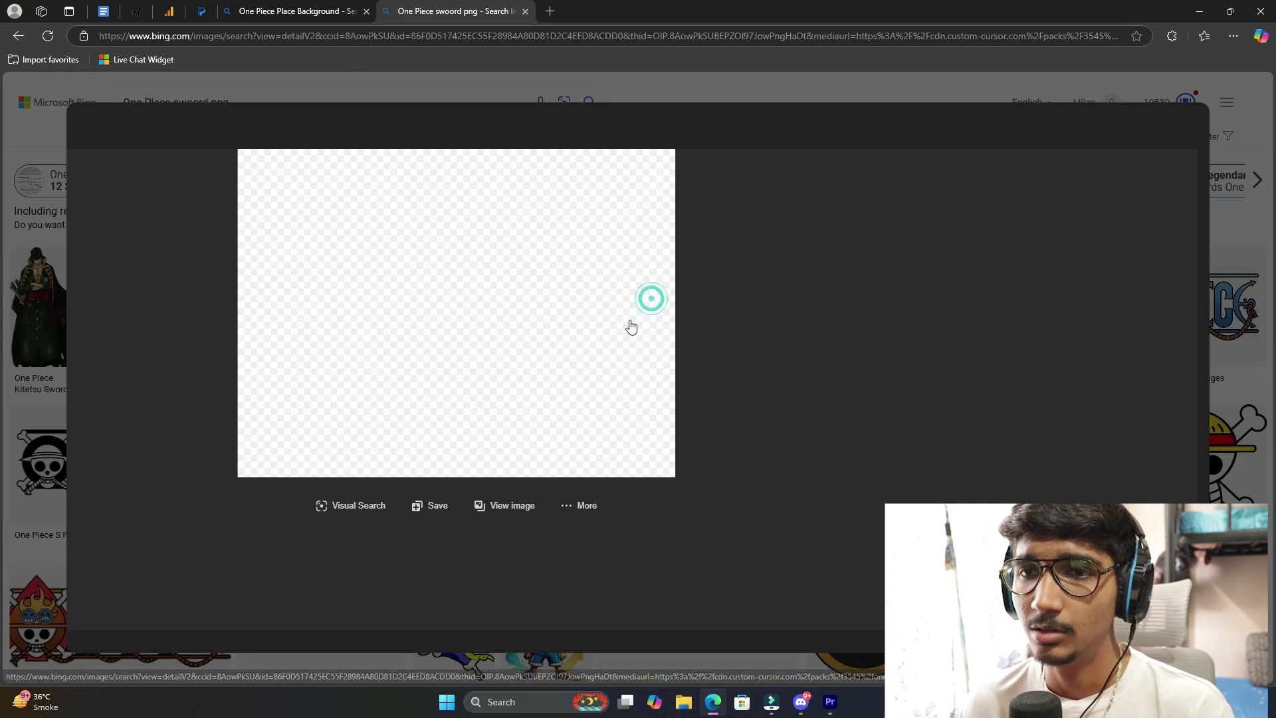
{"action": "right_click", "coordinate": [413, 271]}
{"action": "left_click", "coordinate": [477, 325]}
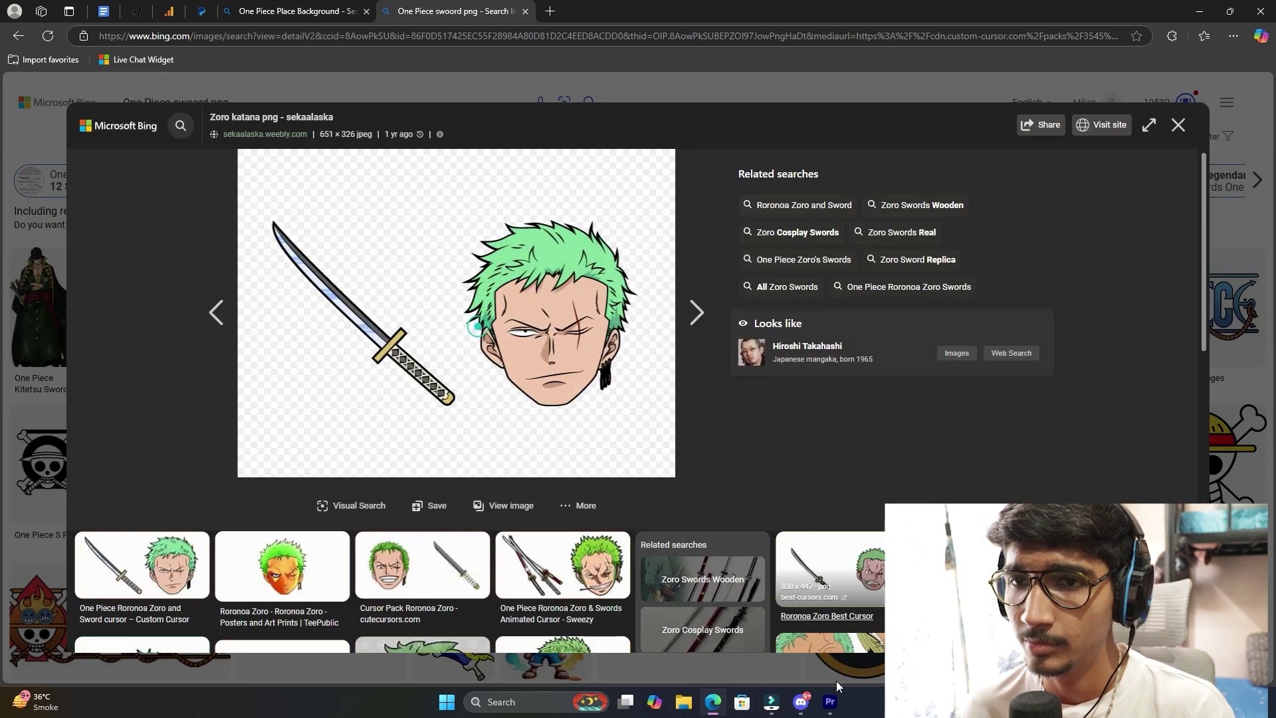
{"action": "right_click", "coordinate": [327, 265]}
{"action": "left_click", "coordinate": [408, 317]}
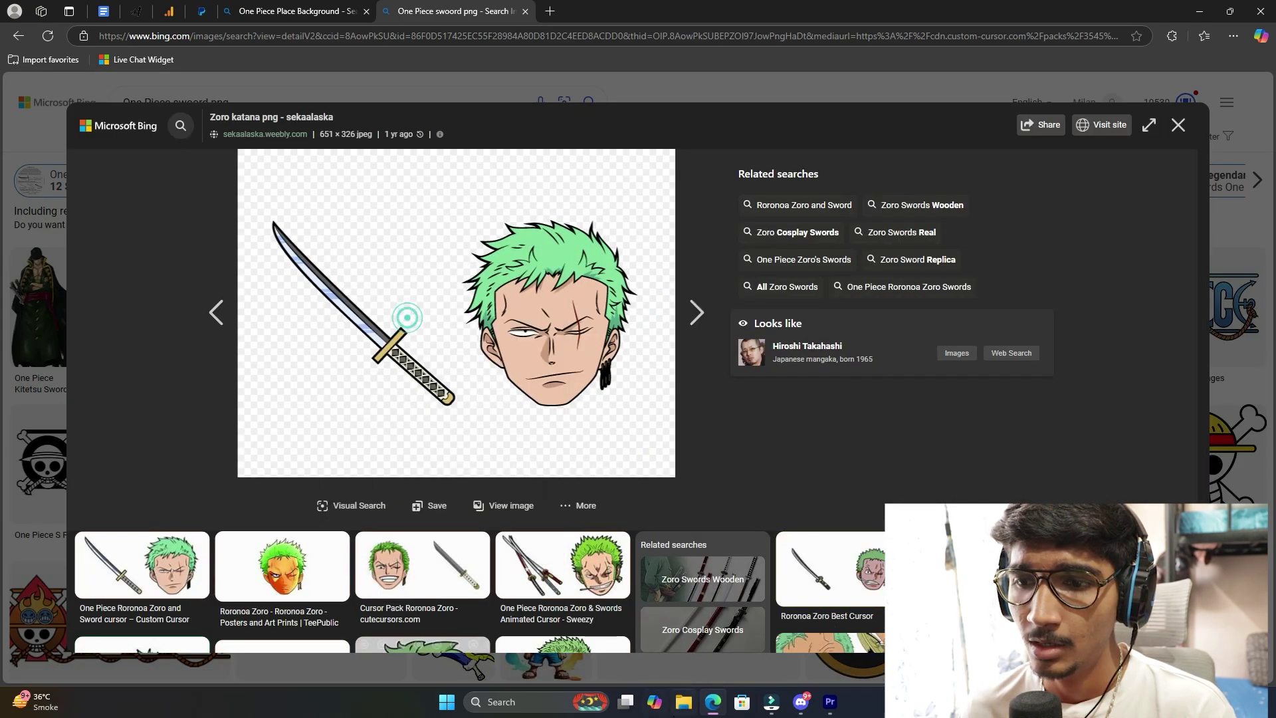
Find and launch Adobe Photoshop 2025.
{"action": "left_click", "coordinate": [538, 701]}
{"action": "type", "text": "pho"}
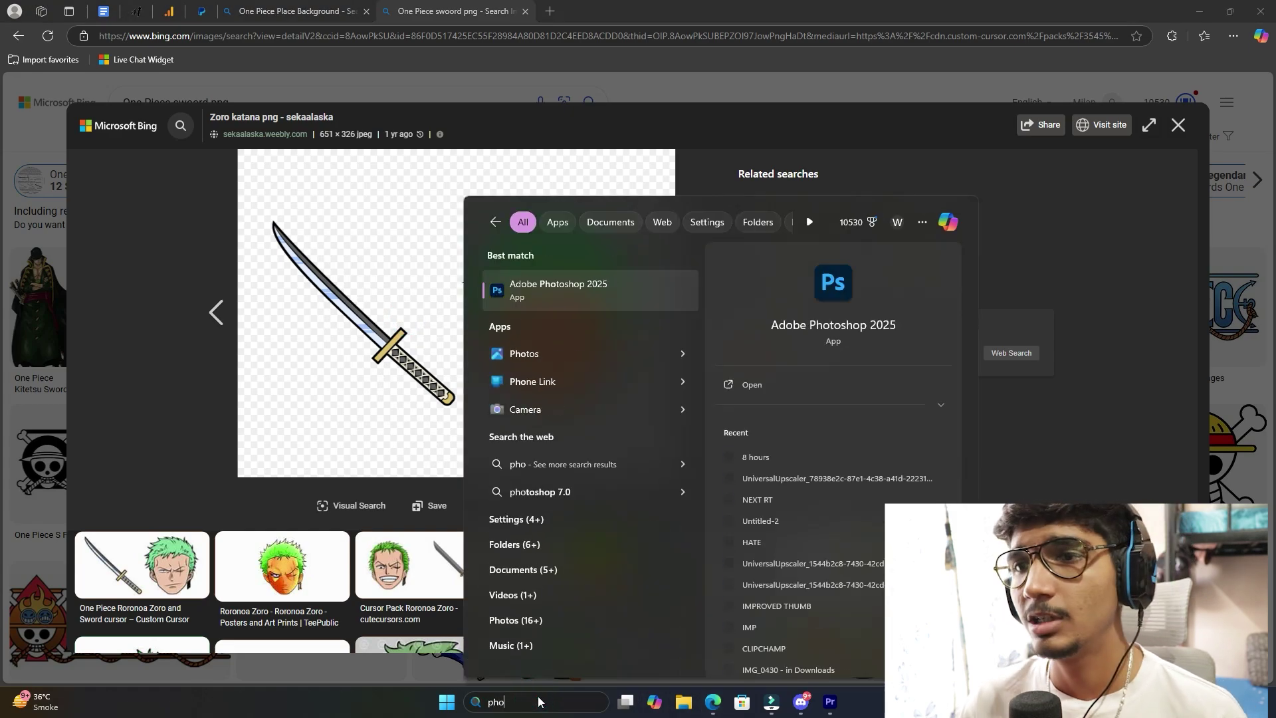
{"action": "left_click", "coordinate": [632, 305]}
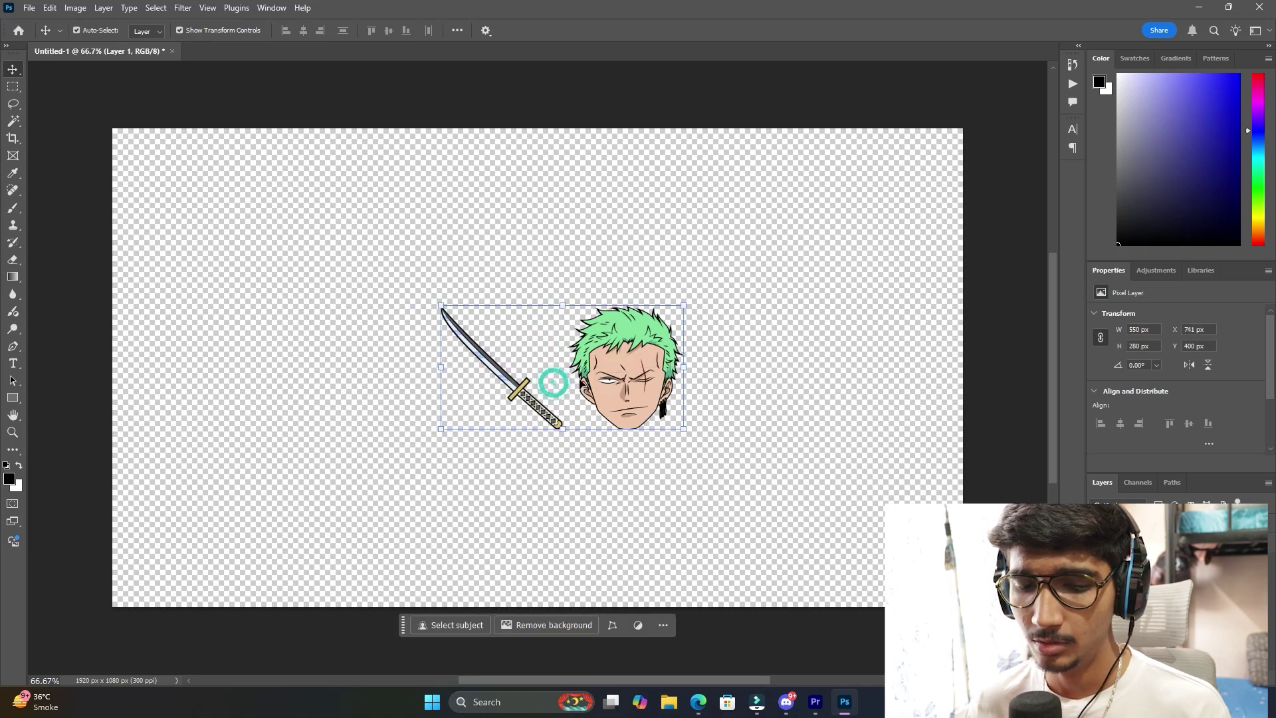
Erase the green-haired head beside the katana and enlarge the remaining sword to about 149%.
{"action": "key", "text": "e"}
{"action": "left_click_drag", "start_coordinate": [598, 366], "coordinate": [668, 343]}
{"action": "key", "text": "v"}
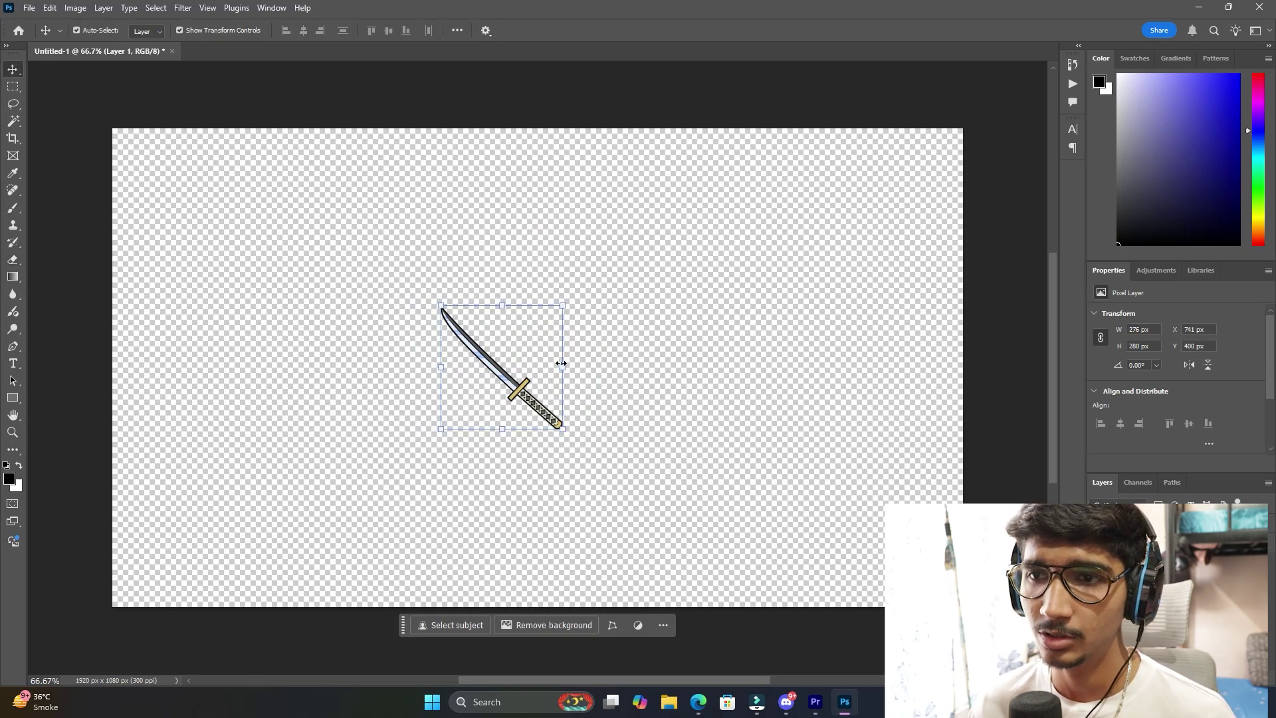
{"action": "left_click_drag", "start_coordinate": [561, 363], "coordinate": [629, 366]}
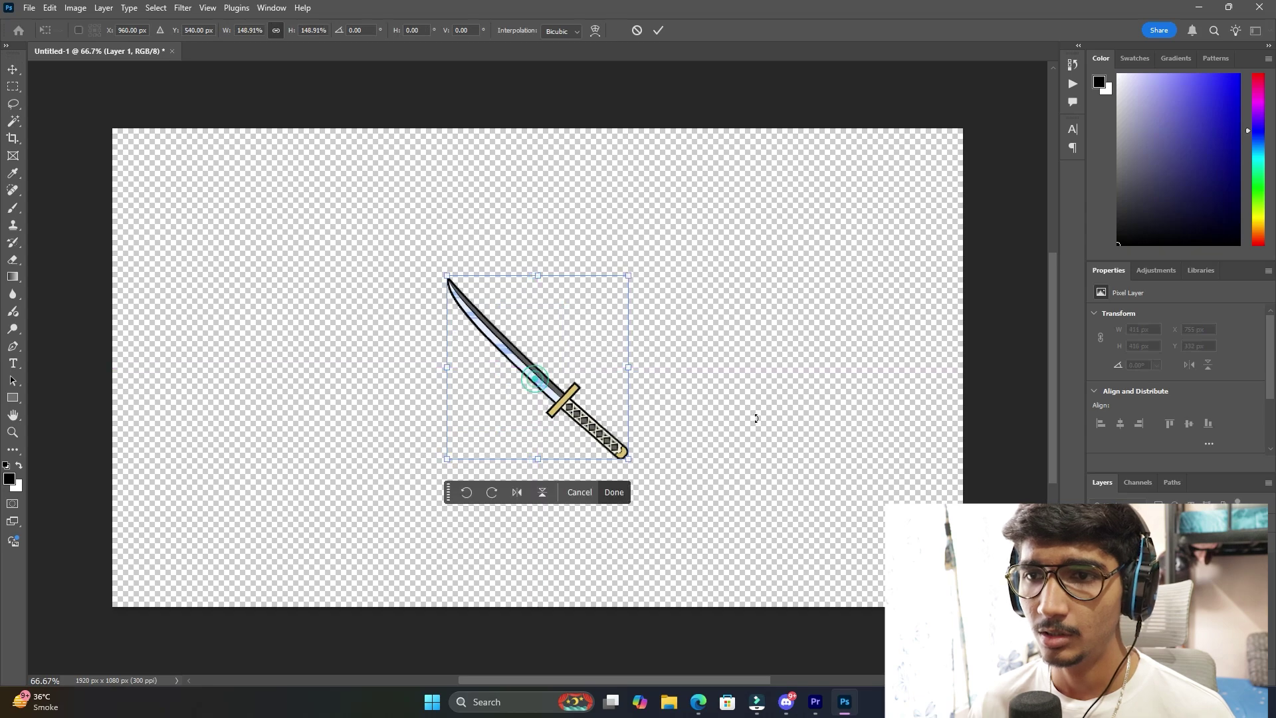
{"action": "left_click", "coordinate": [772, 245]}
Export the katana canvas as a transparent PNG named 5 in the IMP folder on the Desktop.
{"action": "key", "text": "ctrl+alt+shift+w"}
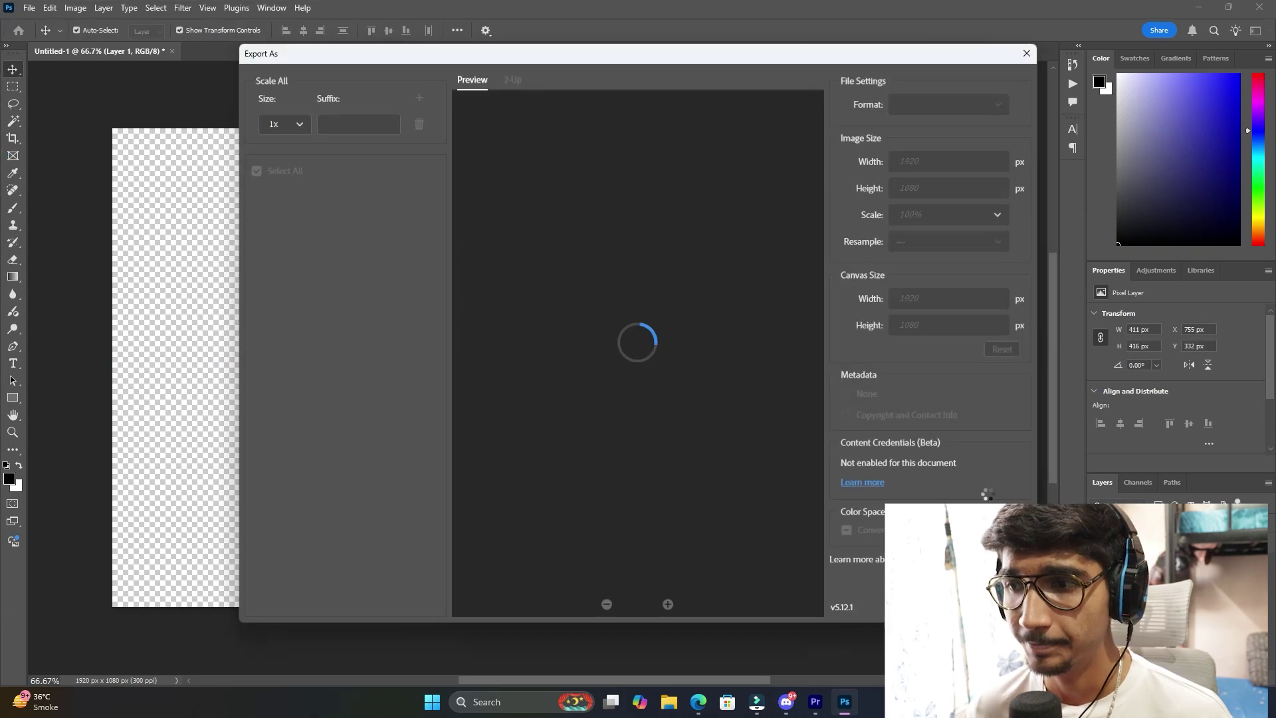
{"action": "key", "text": "Return"}
{"action": "scroll", "coordinate": [652, 222], "scroll_direction": "down", "scroll_amount": 1}
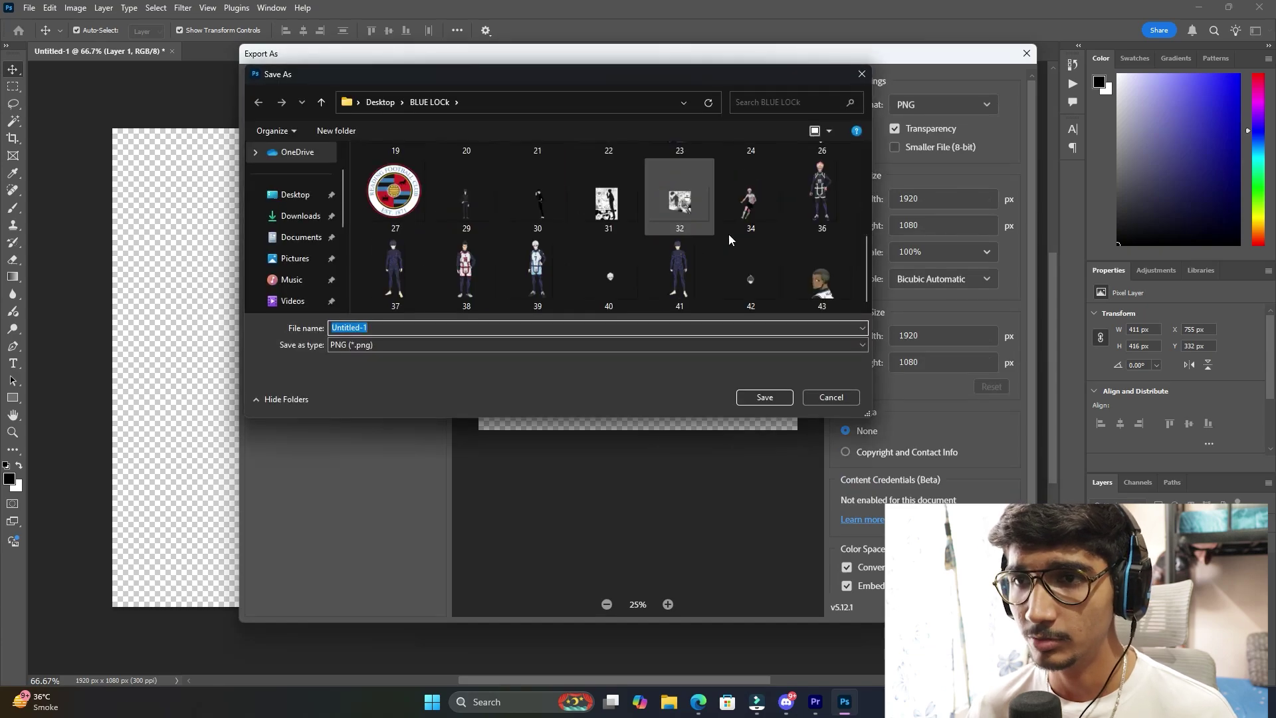
{"action": "left_click", "coordinate": [286, 198]}
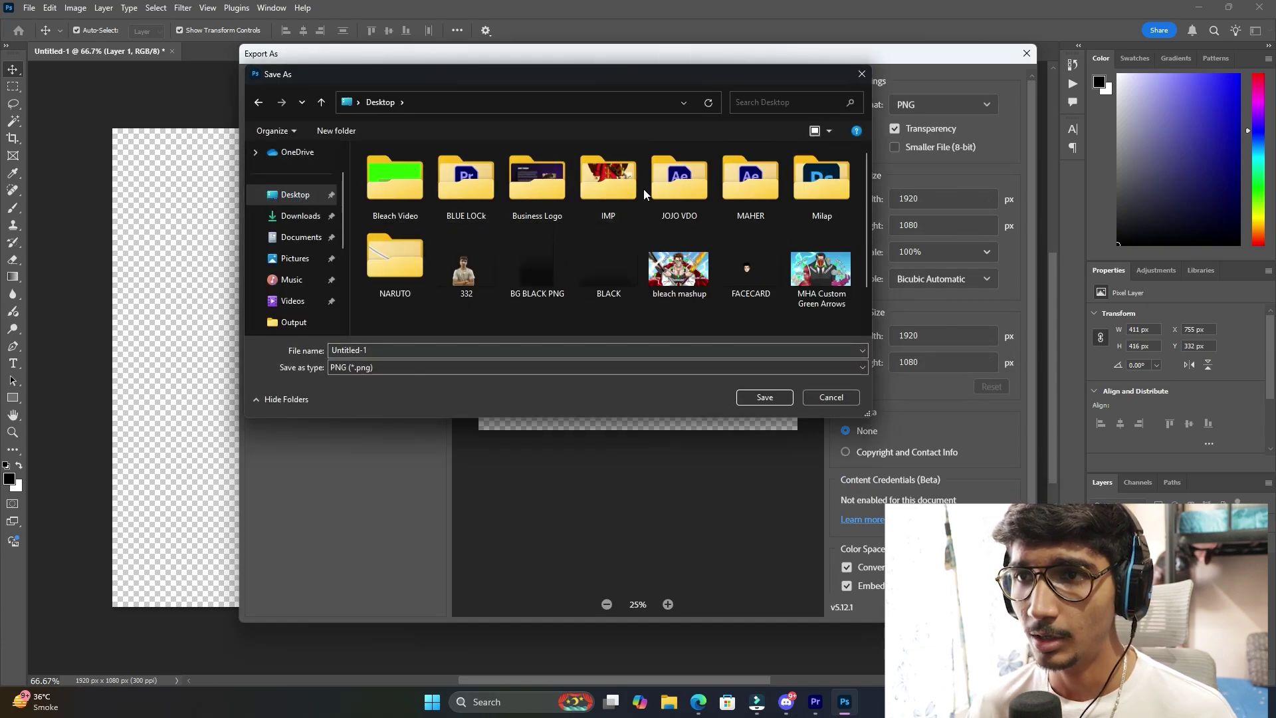
{"action": "double_click", "coordinate": [621, 185]}
{"action": "double_click", "coordinate": [419, 347]}
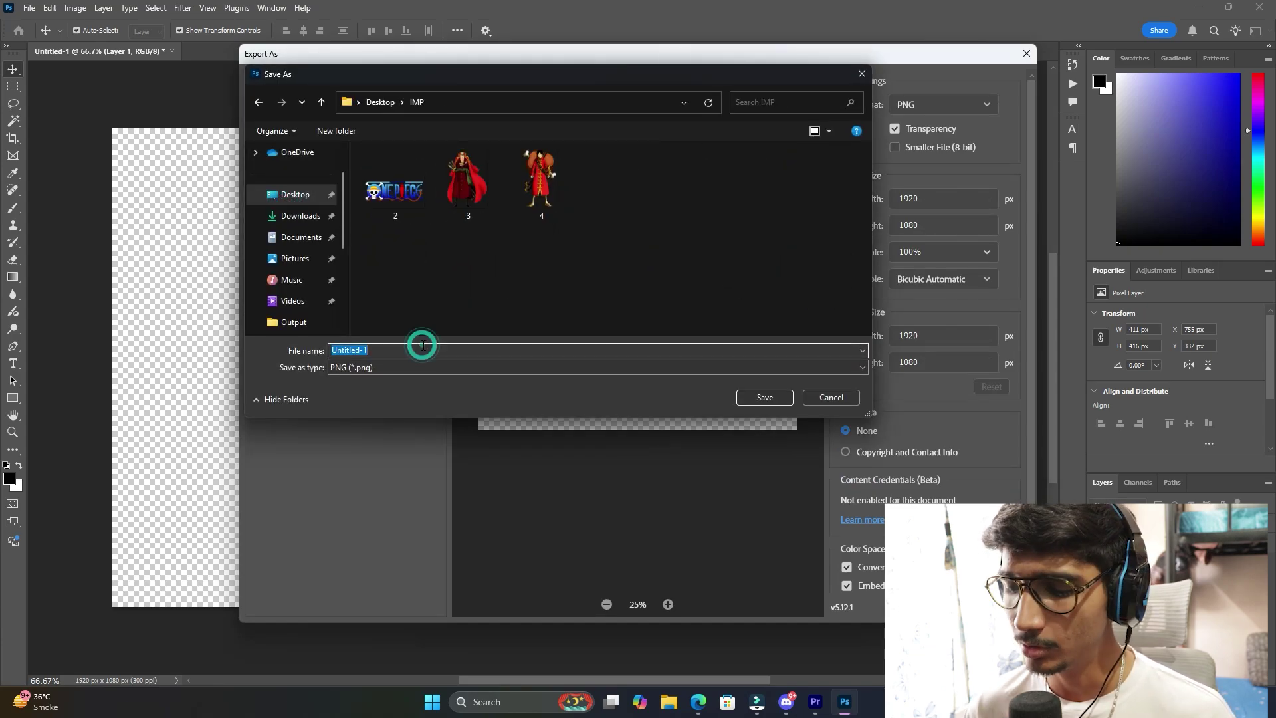
{"action": "type", "text": "1"}
{"action": "key", "text": "Return"}
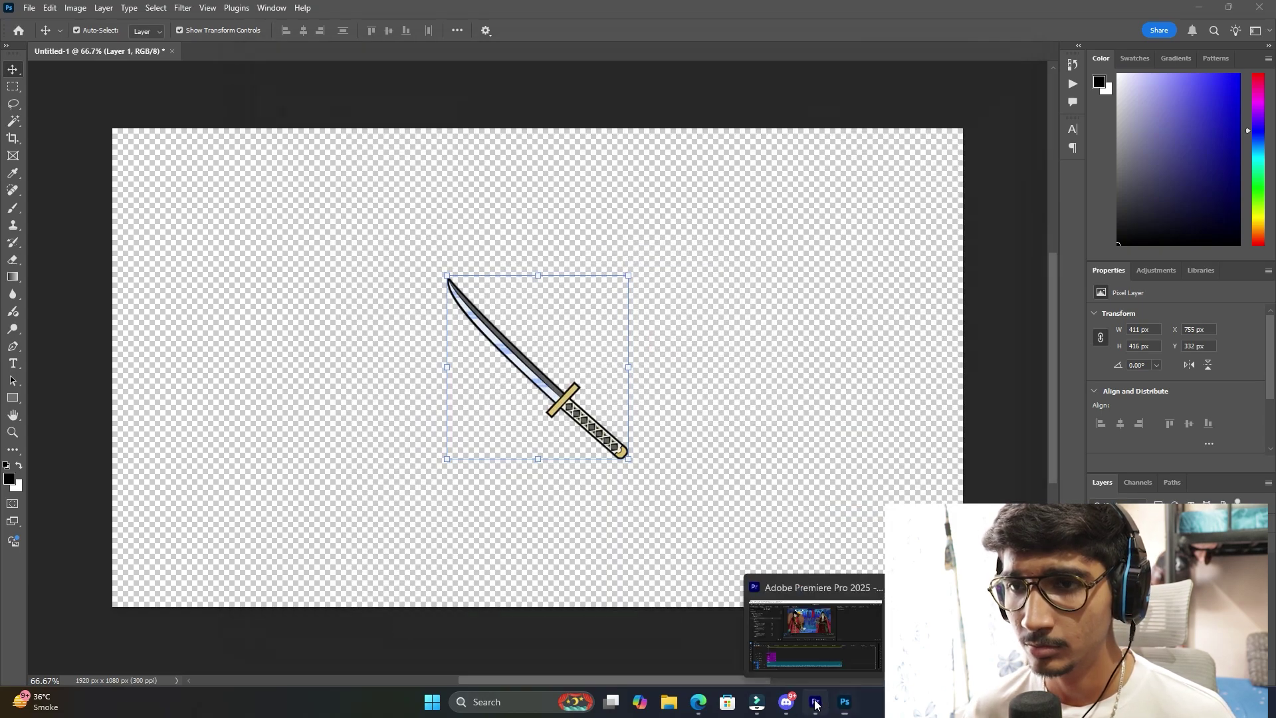
Switch to Premiere Pro, import 5.png from the IMP folder, and add it to an empty part of the timeline.
{"action": "left_click", "coordinate": [815, 702]}
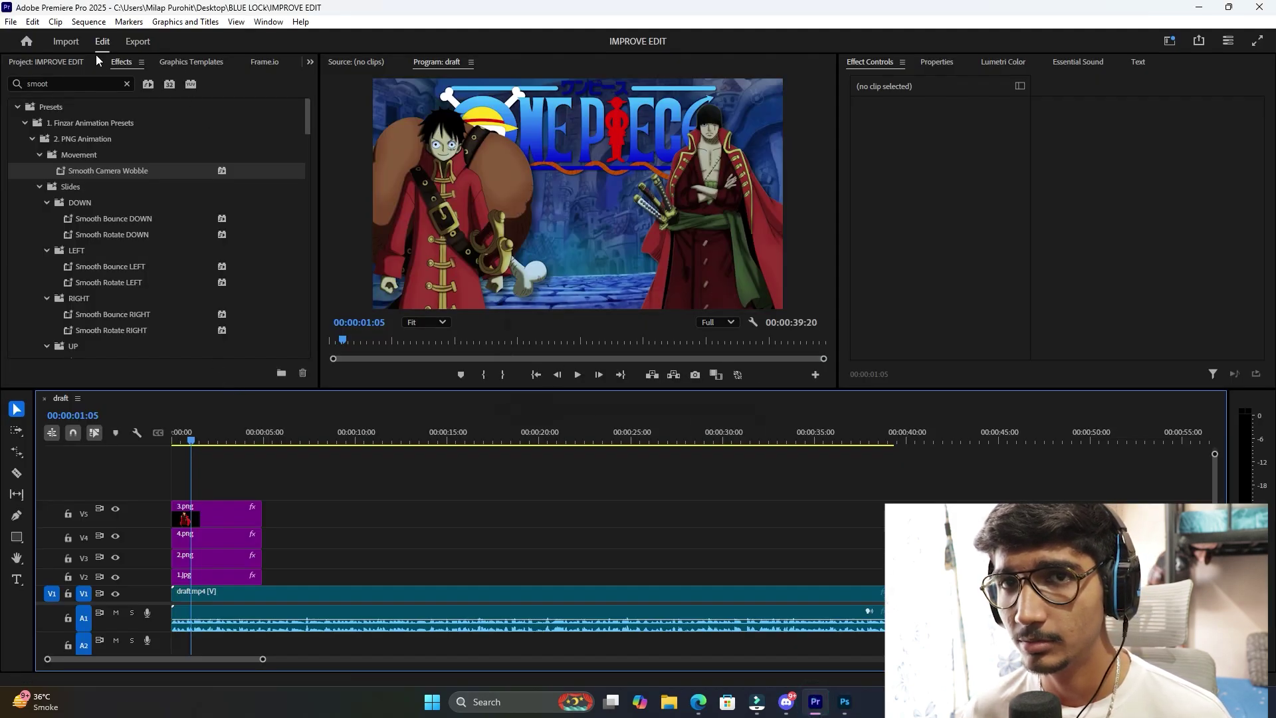
{"action": "left_click", "coordinate": [81, 64]}
{"action": "double_click", "coordinate": [242, 300]}
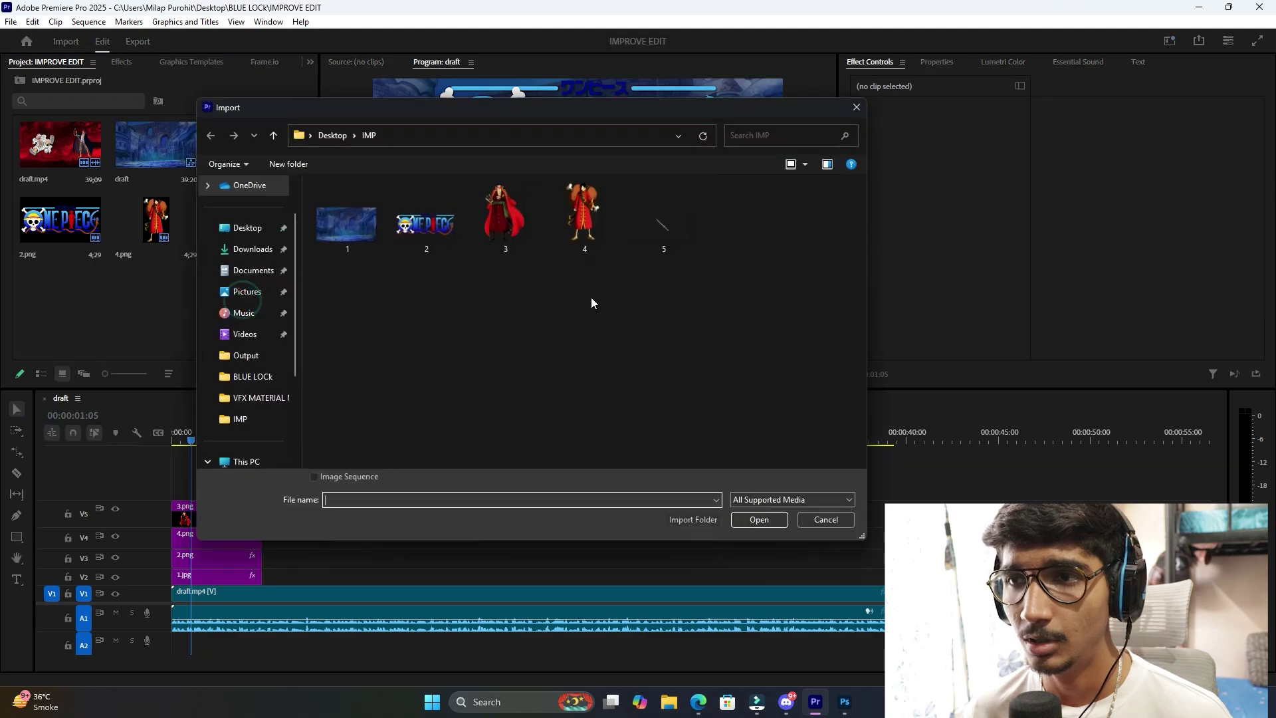
{"action": "double_click", "coordinate": [660, 241]}
{"action": "left_click_drag", "start_coordinate": [60, 299], "coordinate": [333, 501]}
Move the 3.png and 4.png clips up one track and place 5.png on V4 starting at 00:00:01:05.
{"action": "left_click", "coordinate": [219, 513]}
{"action": "left_click", "coordinate": [219, 537], "text": "shift"}
{"action": "left_click_drag", "start_coordinate": [219, 537], "coordinate": [219, 512]}
{"action": "left_click", "coordinate": [476, 569]}
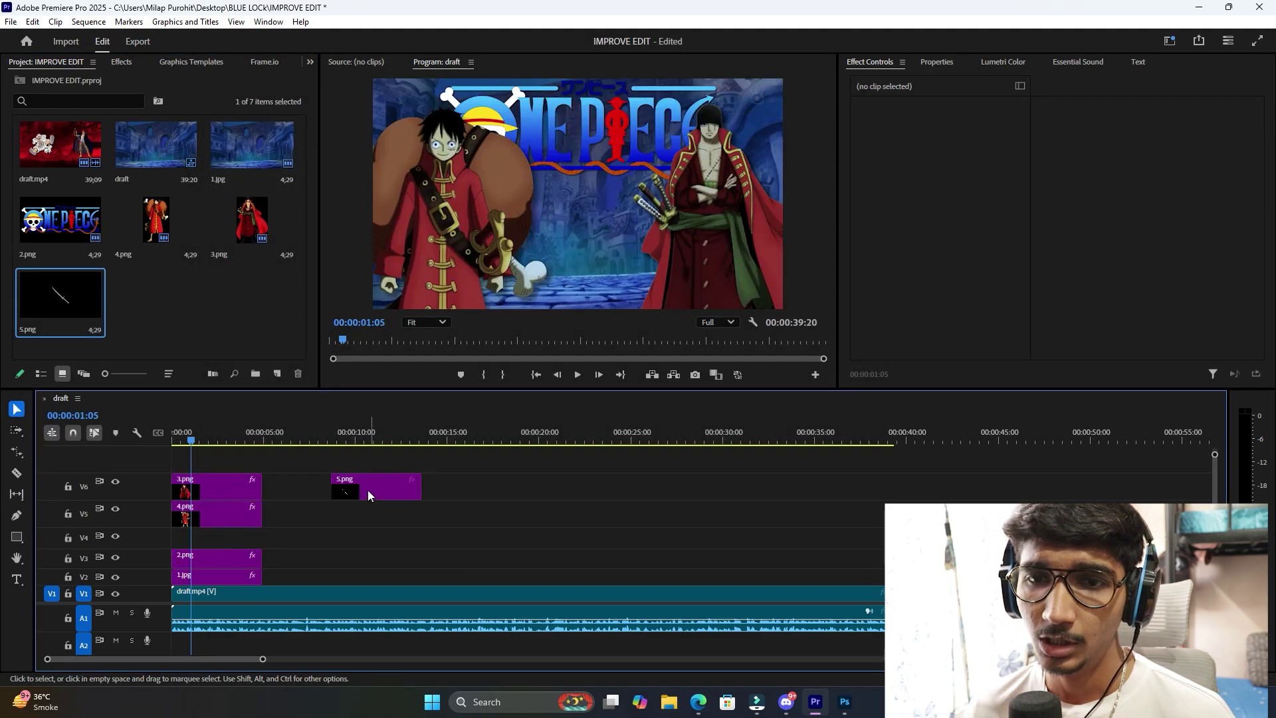
{"action": "left_click_drag", "start_coordinate": [369, 489], "coordinate": [230, 539]}
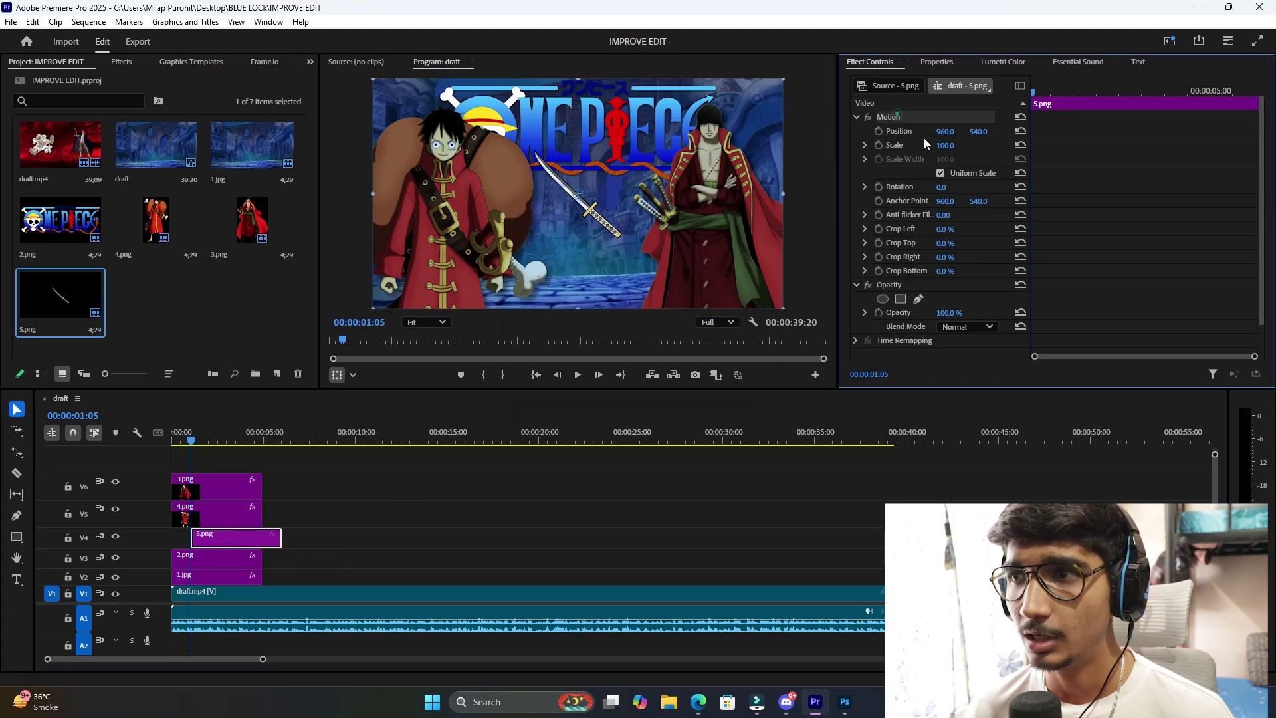
Scale the 5.png sword to 177, move its anchor point to the handle at about 1129.7, 723.8, and rotate it to 86°.
{"action": "left_click_drag", "start_coordinate": [944, 145], "coordinate": [993, 145]}
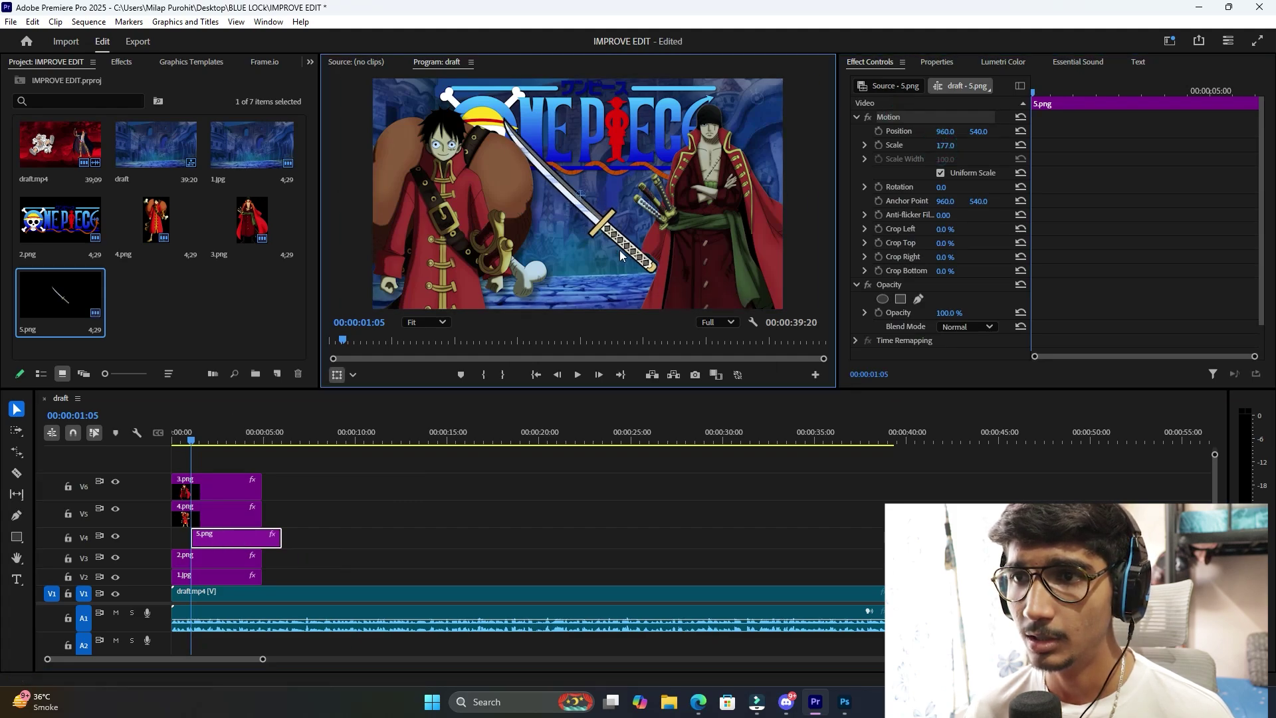
{"action": "left_click_drag", "start_coordinate": [619, 249], "coordinate": [552, 279]}
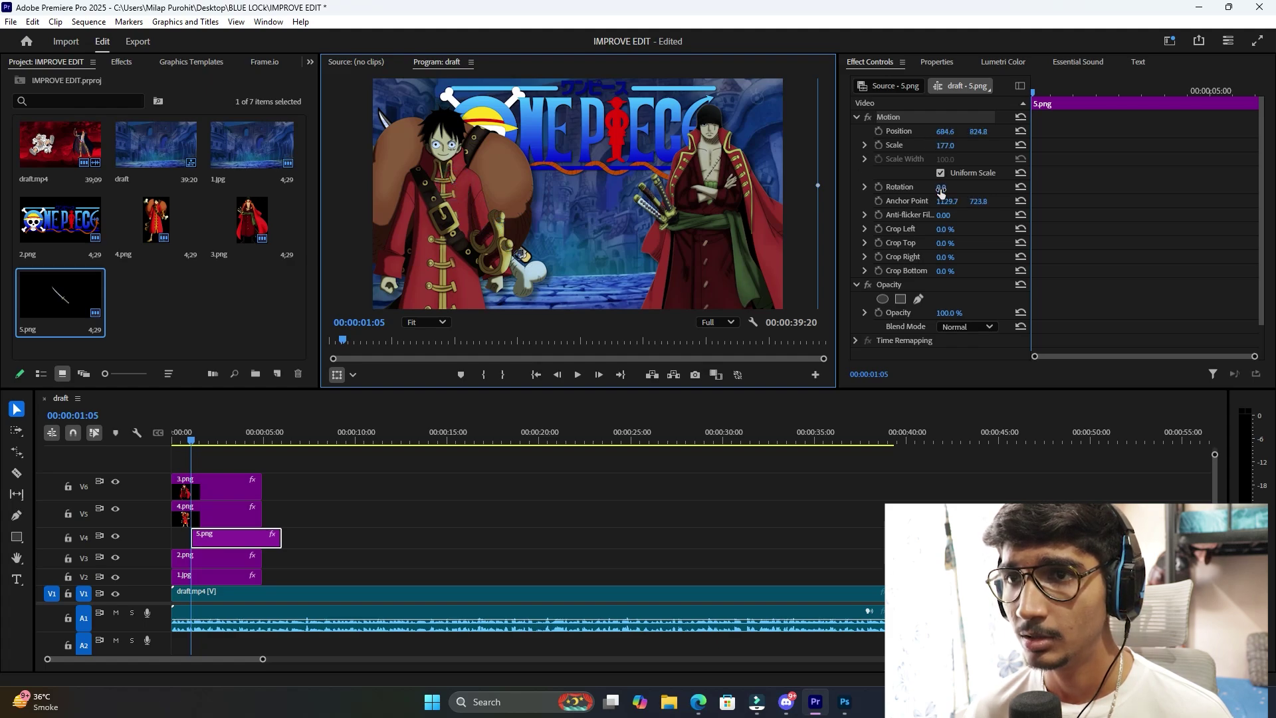
{"action": "left_click_drag", "start_coordinate": [941, 193], "coordinate": [902, 203]}
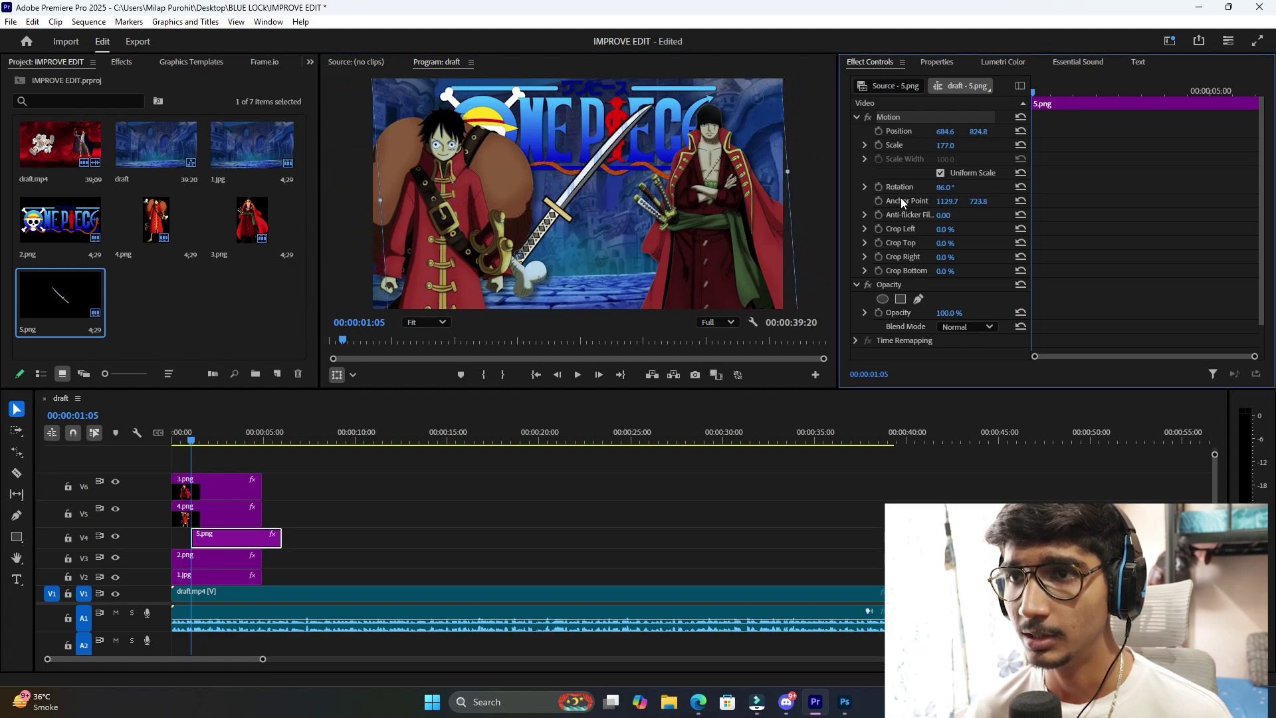
Reposition the rotated 5.png sword to about 585, 902.6, scale it to 174, and check the composition full screen.
{"action": "left_click_drag", "start_coordinate": [652, 193], "coordinate": [611, 217]}
{"action": "left_click_drag", "start_coordinate": [754, 194], "coordinate": [750, 194]}
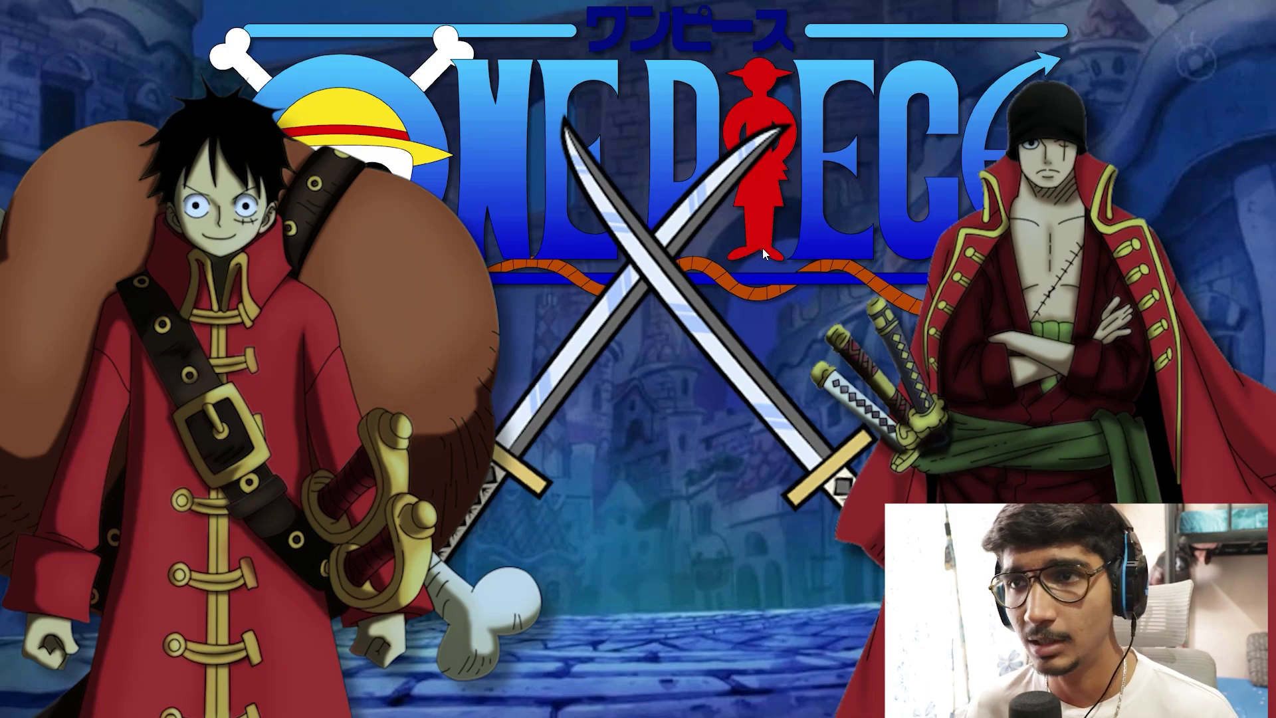
{"action": "key", "text": "Escape"}
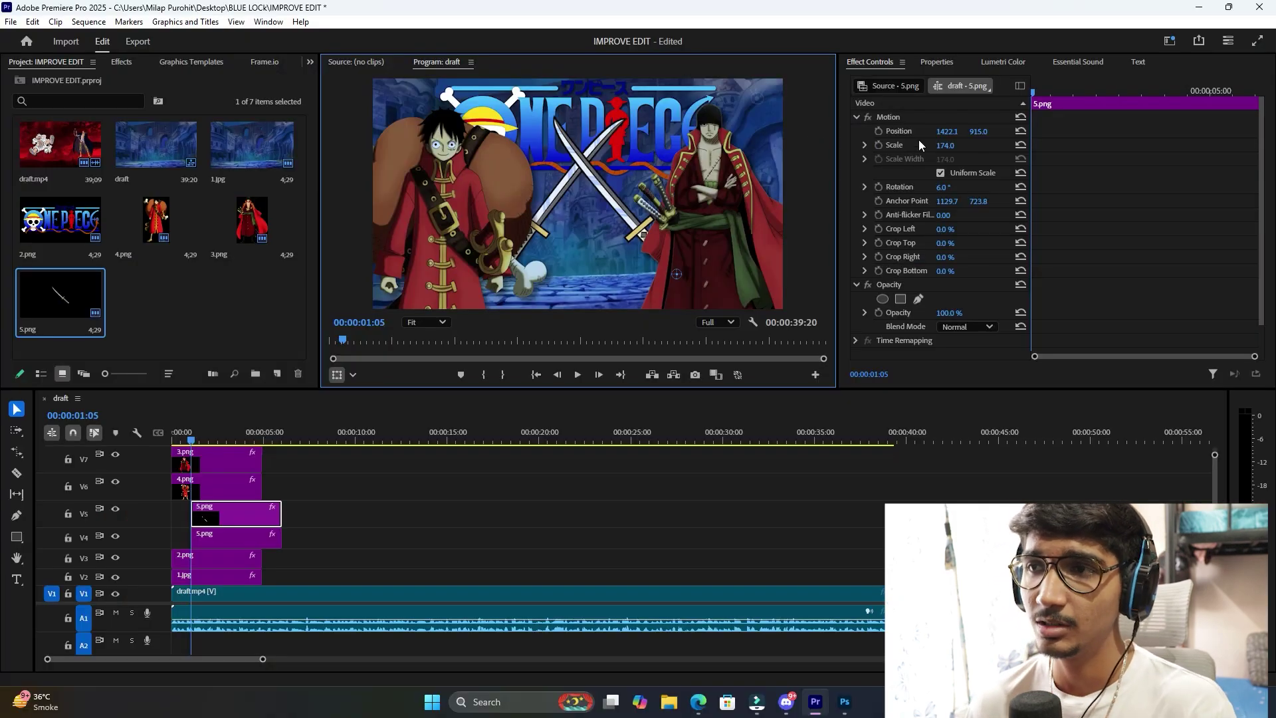
Rotate the 5.png sword on V5 around its handle until the blade swings out of view.
{"action": "left_click", "coordinate": [899, 117]}
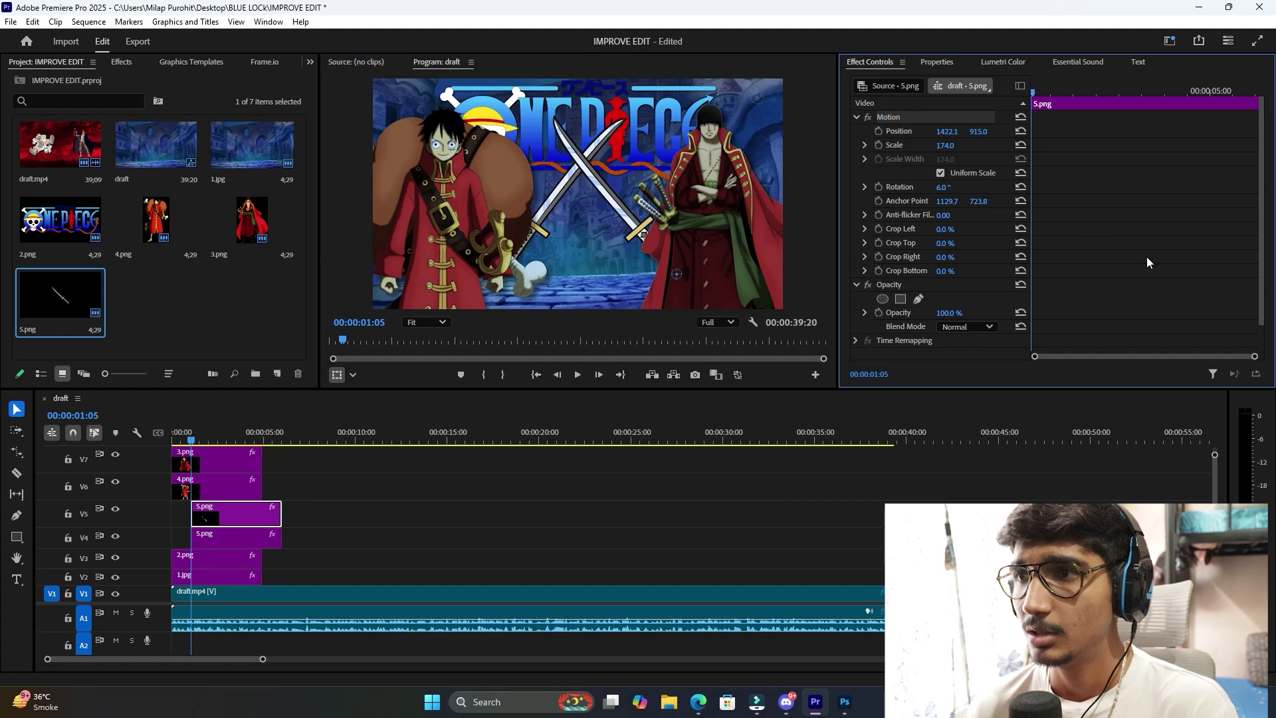
{"action": "left_click_drag", "start_coordinate": [942, 187], "coordinate": [997, 187]}
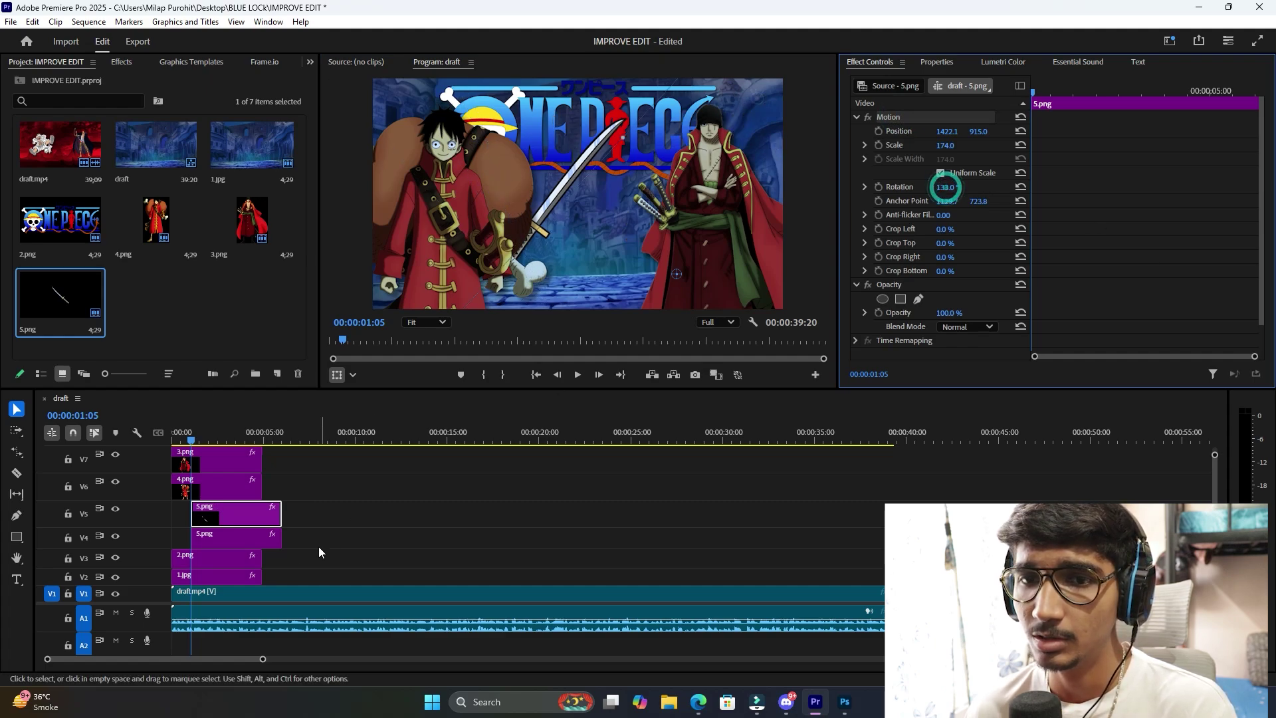
Rotate the 5.png sword on V4 to -33° and start Rotation keyframing at 00:00:01:05.
{"action": "left_click", "coordinate": [239, 537]}
{"action": "left_click", "coordinate": [904, 121]}
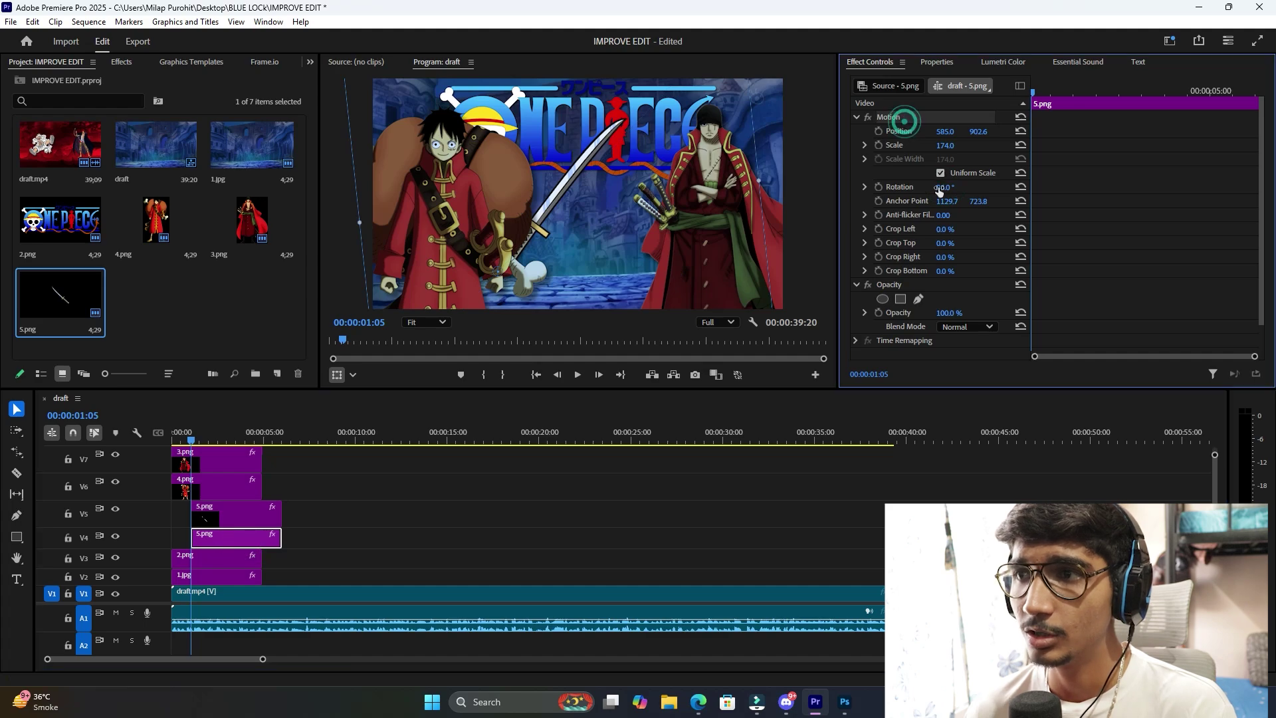
{"action": "key", "text": "ctrl+z"}
{"action": "left_click_drag", "start_coordinate": [944, 187], "coordinate": [913, 187]}
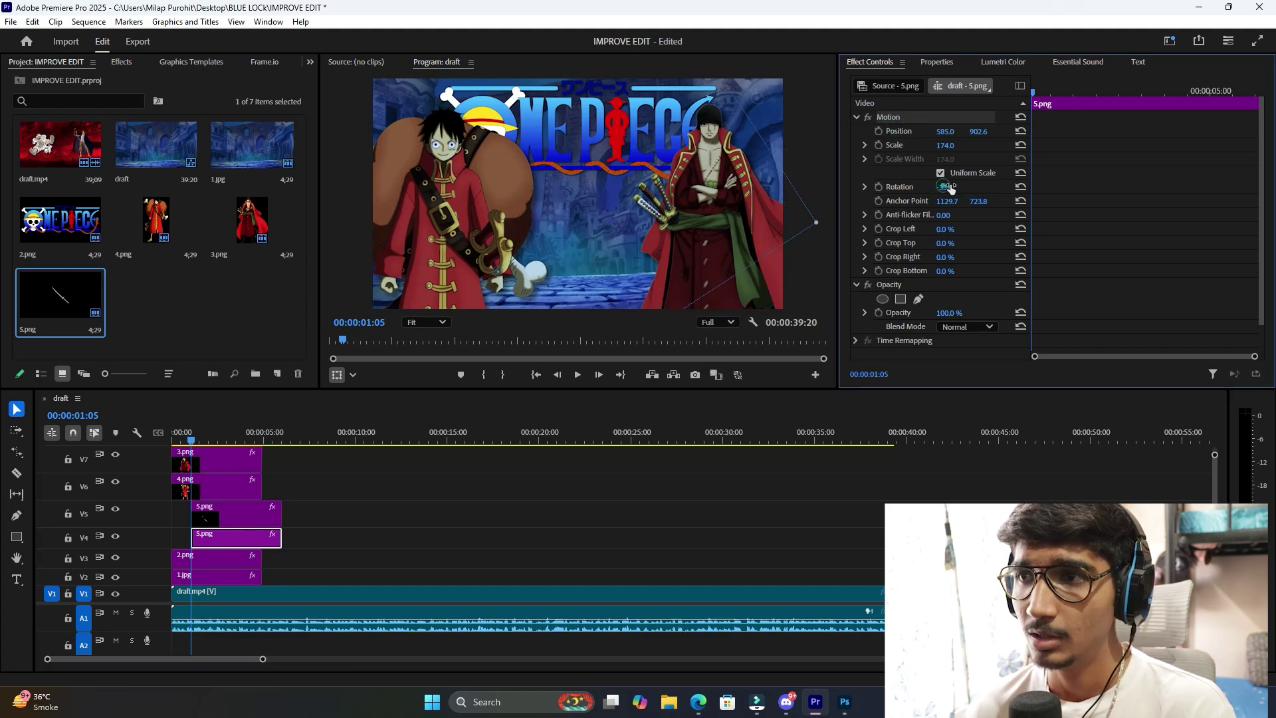
{"action": "left_click", "coordinate": [878, 187]}
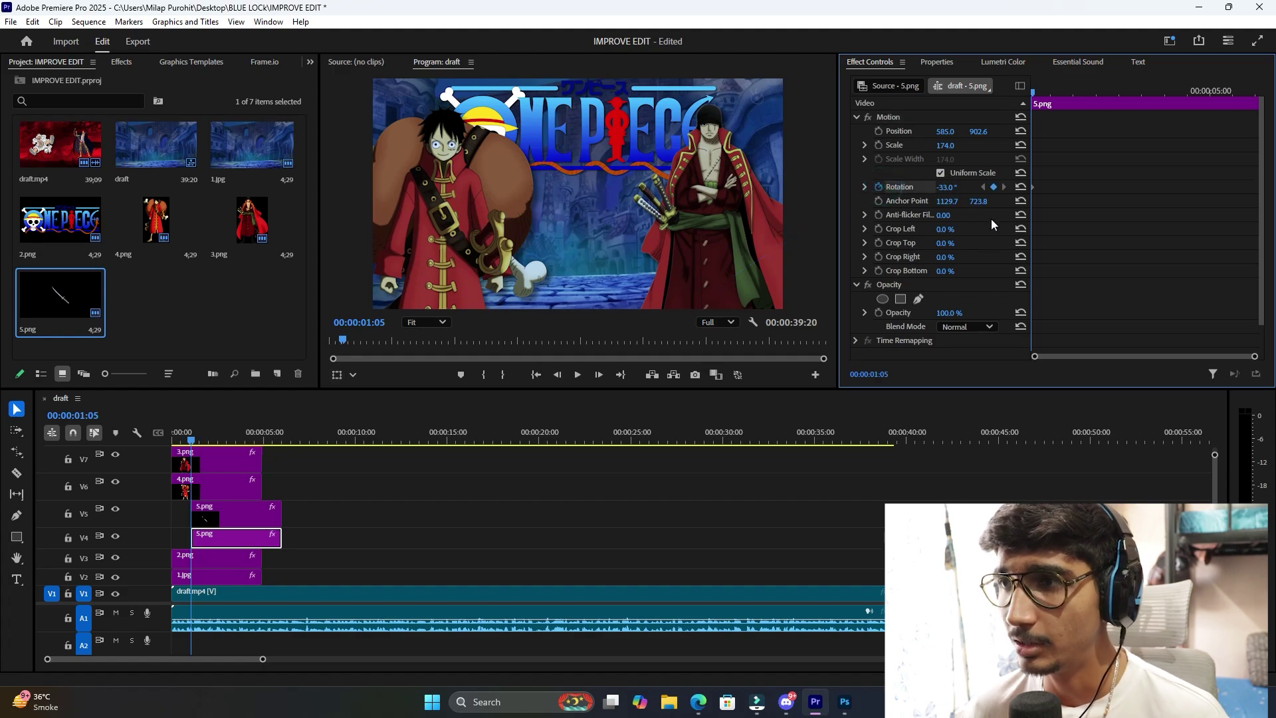
Keyframe the 5.png swords' Rotation at 00:00:01:26 to 83° on V4, and from 133° at the clip start to 8° on V5.
{"action": "key", "text": "space"}
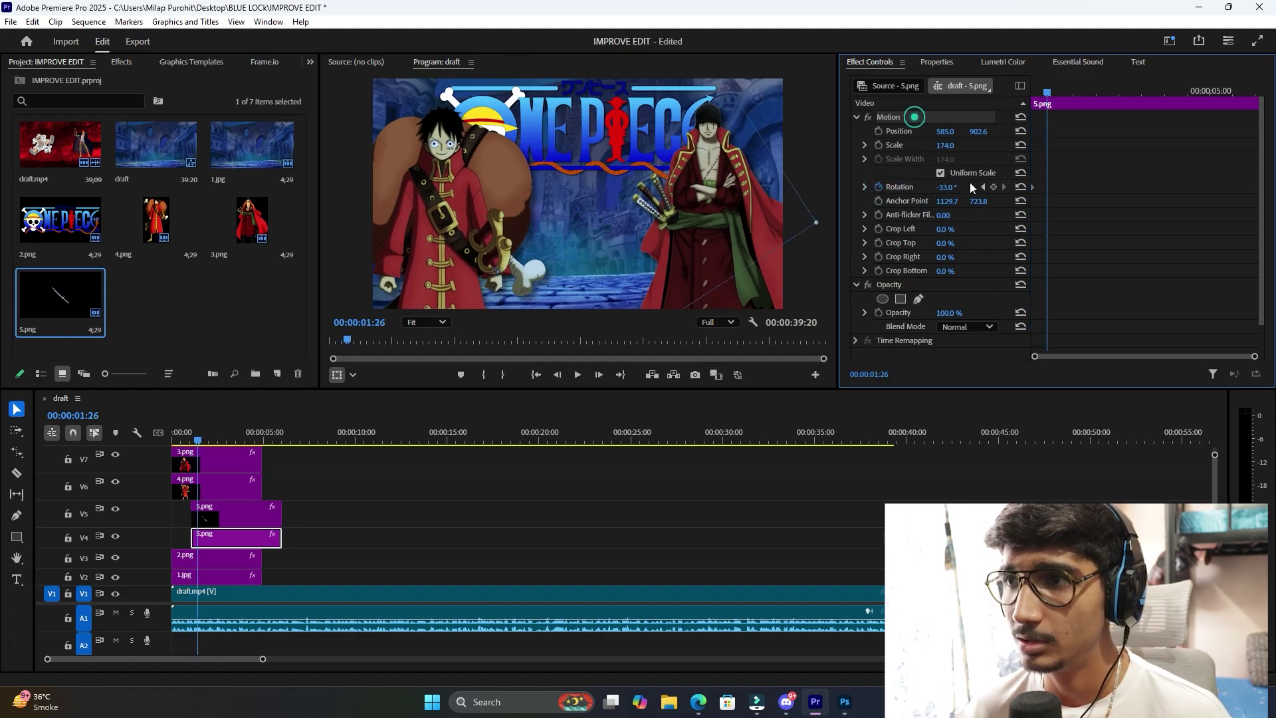
{"action": "mouse_move", "coordinate": [945, 186]}
{"action": "left_mouse_down"}
{"action": "mouse_move", "coordinate": [1025, 186]}
{"action": "mouse_move", "coordinate": [940, 186]}
{"action": "left_mouse_up"}
{"action": "left_click", "coordinate": [261, 512]}
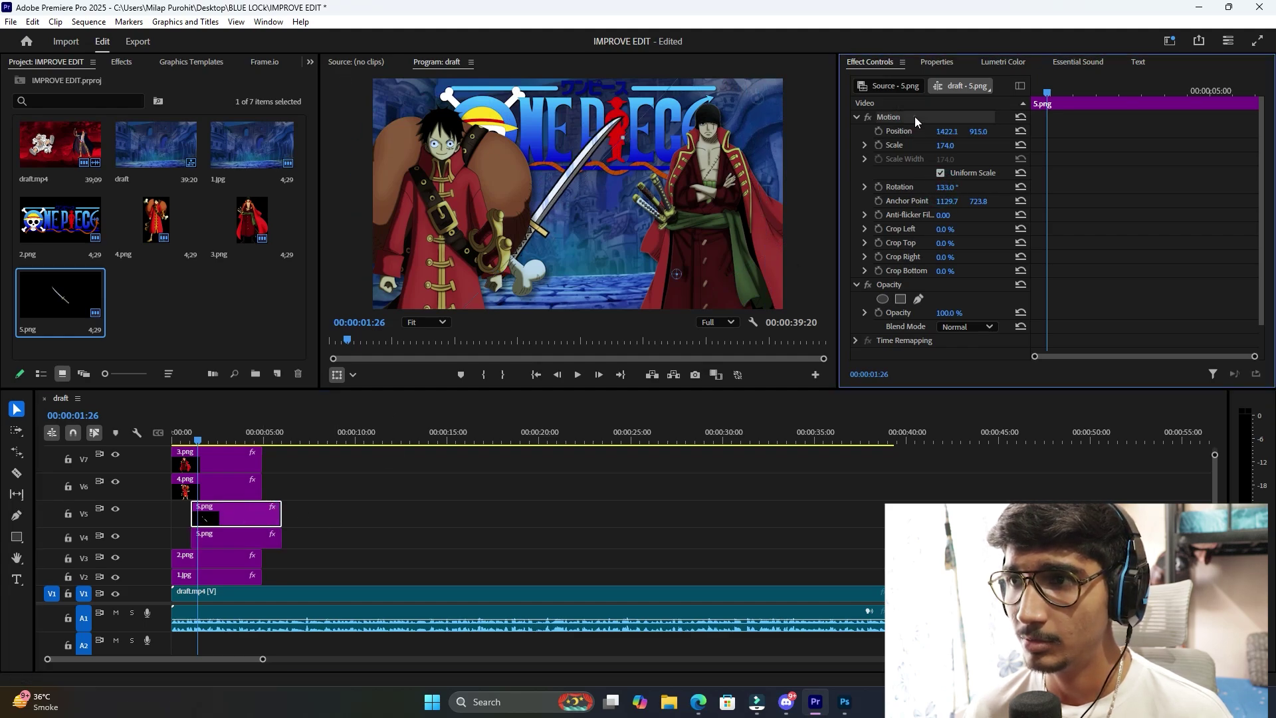
{"action": "left_click", "coordinate": [878, 187]}
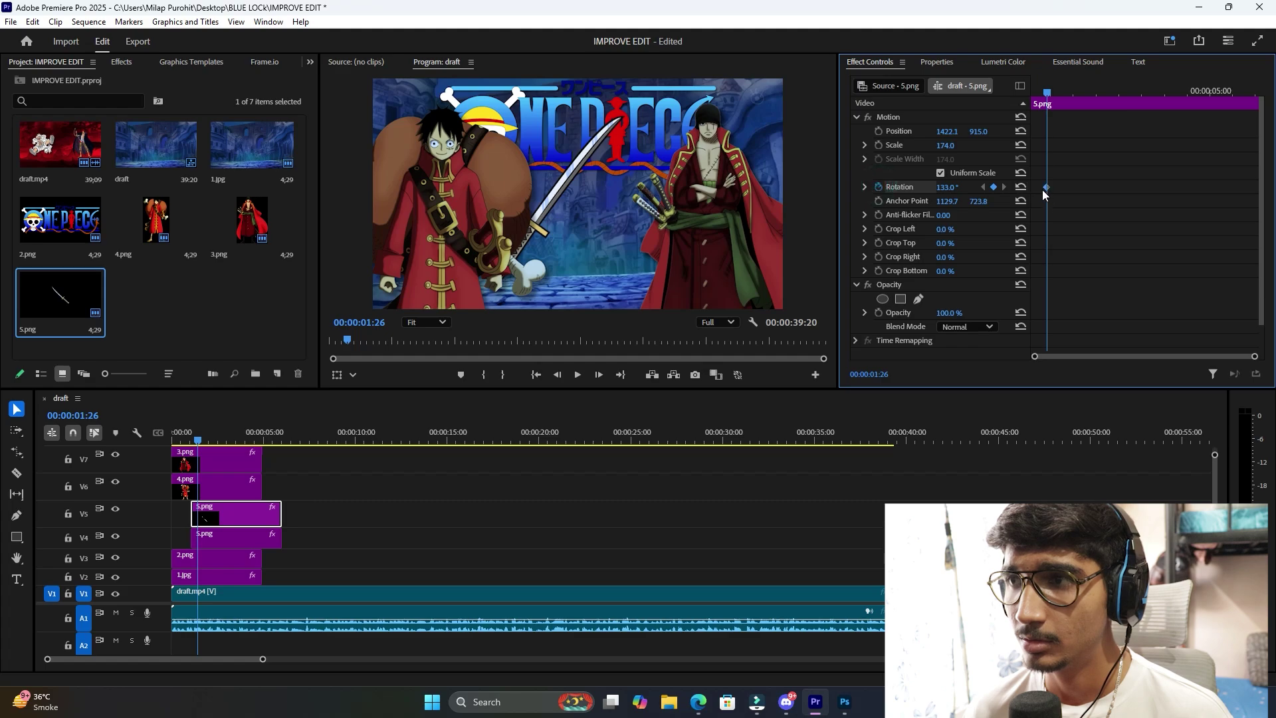
{"action": "left_click_drag", "start_coordinate": [1043, 189], "coordinate": [1031, 190]}
{"action": "left_click", "coordinate": [908, 117]}
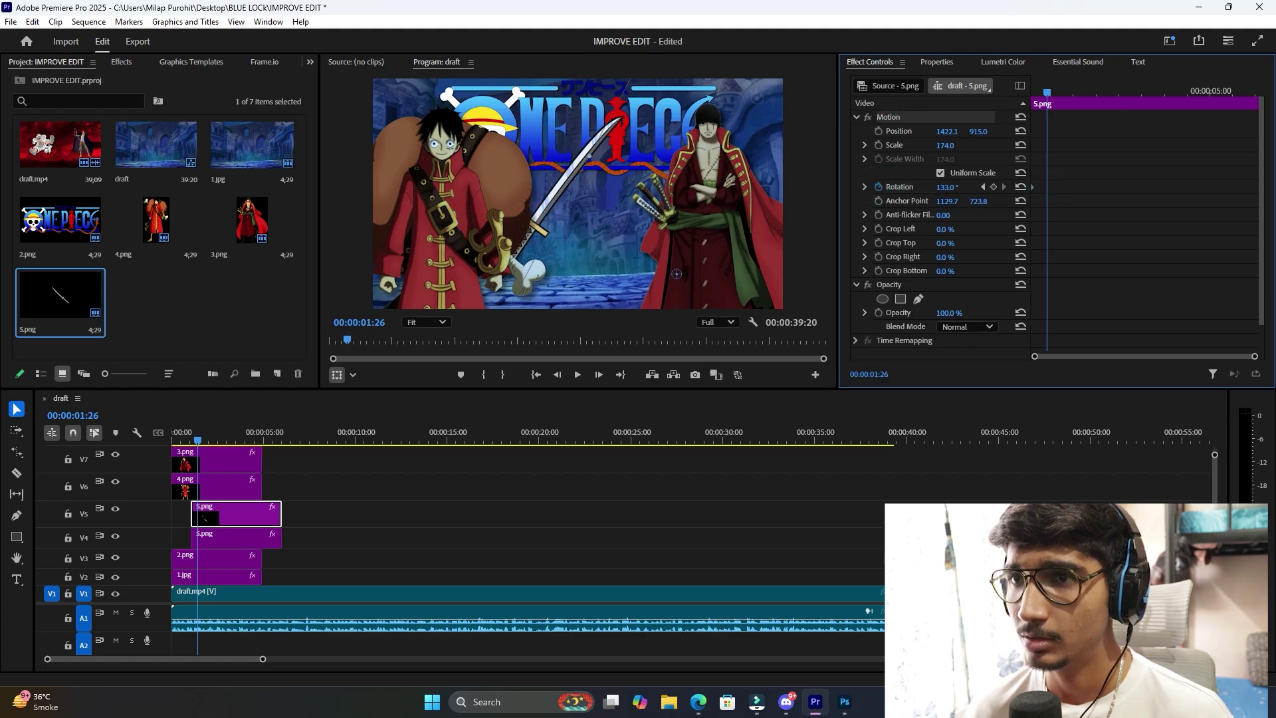
{"action": "left_click_drag", "start_coordinate": [947, 187], "coordinate": [910, 188]}
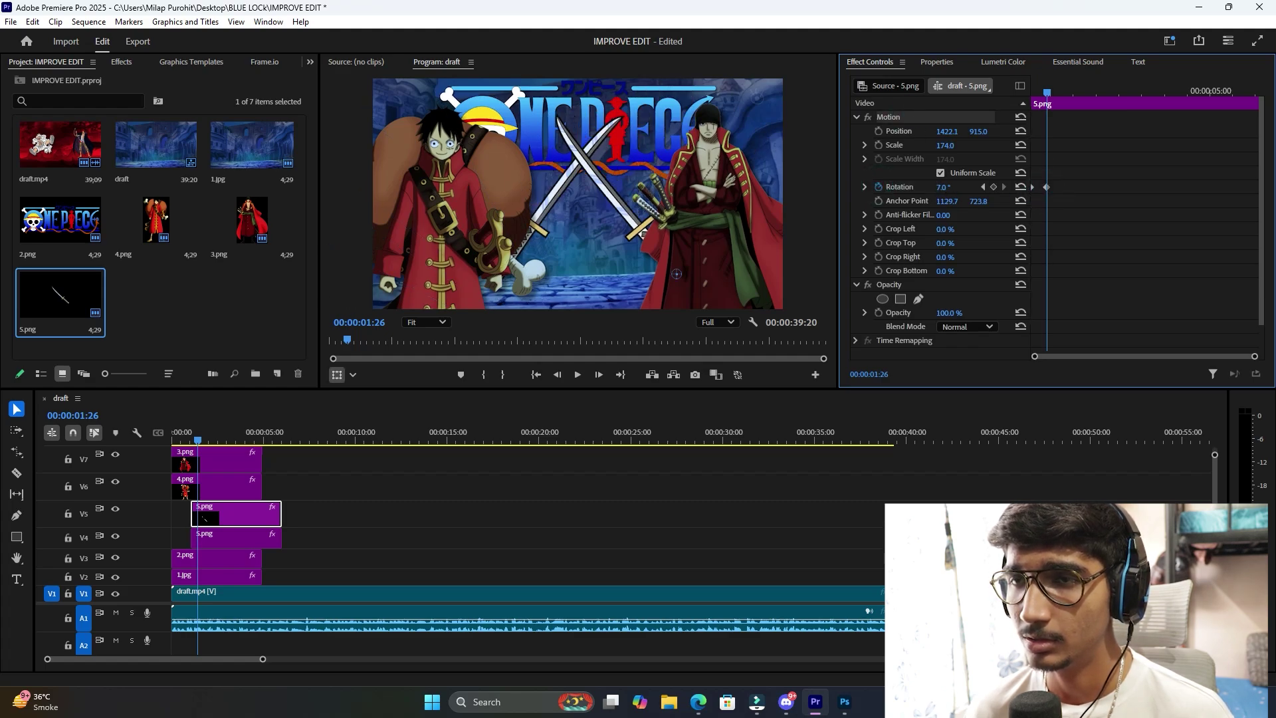
Apply Ease Out and Ease In to the Rotation keyframes of the 5.png sword on V5.
{"action": "right_click", "coordinate": [1046, 187]}
{"action": "left_click", "coordinate": [1080, 396]}
{"action": "right_click", "coordinate": [1048, 188]}
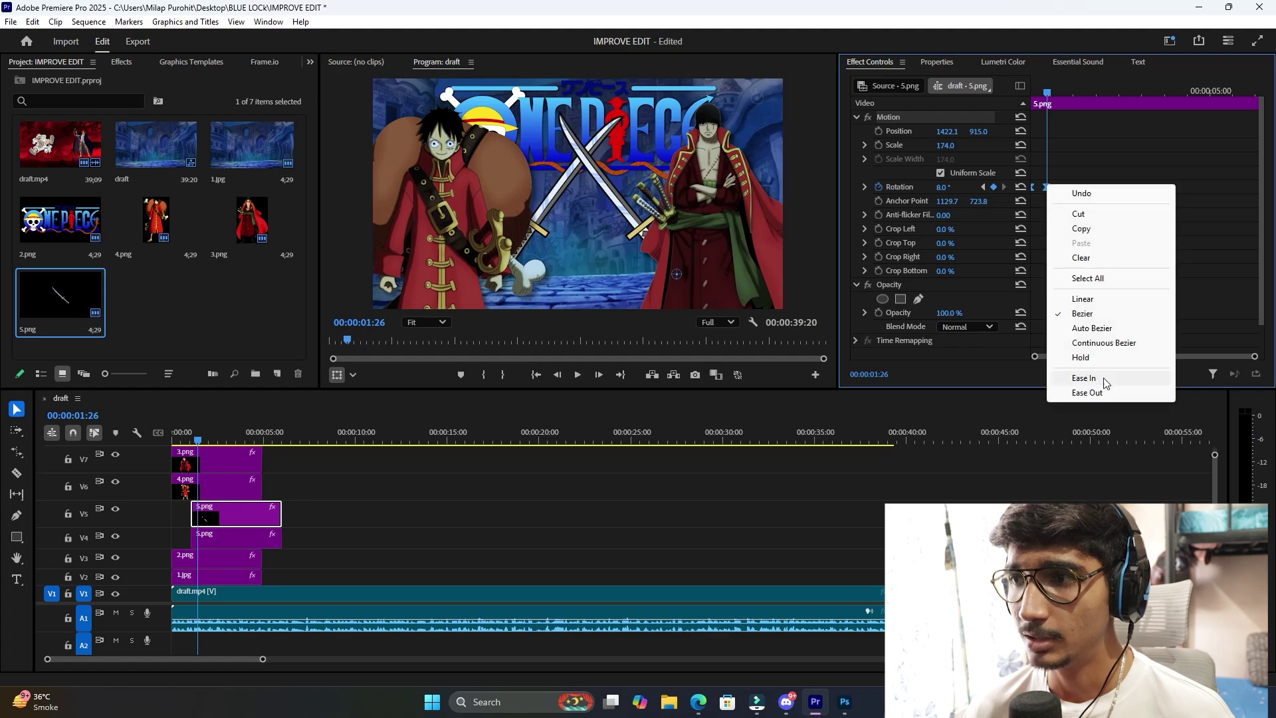
{"action": "left_click", "coordinate": [1101, 378]}
Apply Ease In and Ease Out to the Rotation keyframes of the 5.png sword on V4.
{"action": "left_click", "coordinate": [262, 541]}
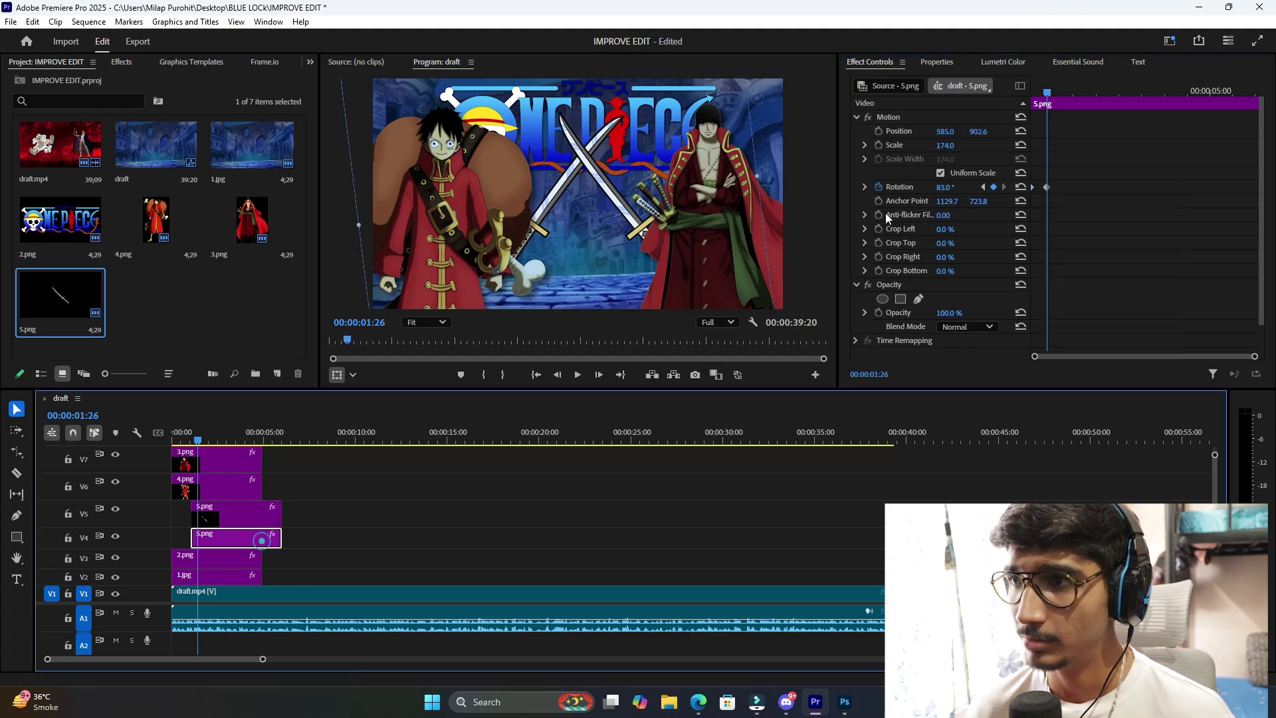
{"action": "right_click", "coordinate": [1046, 188]}
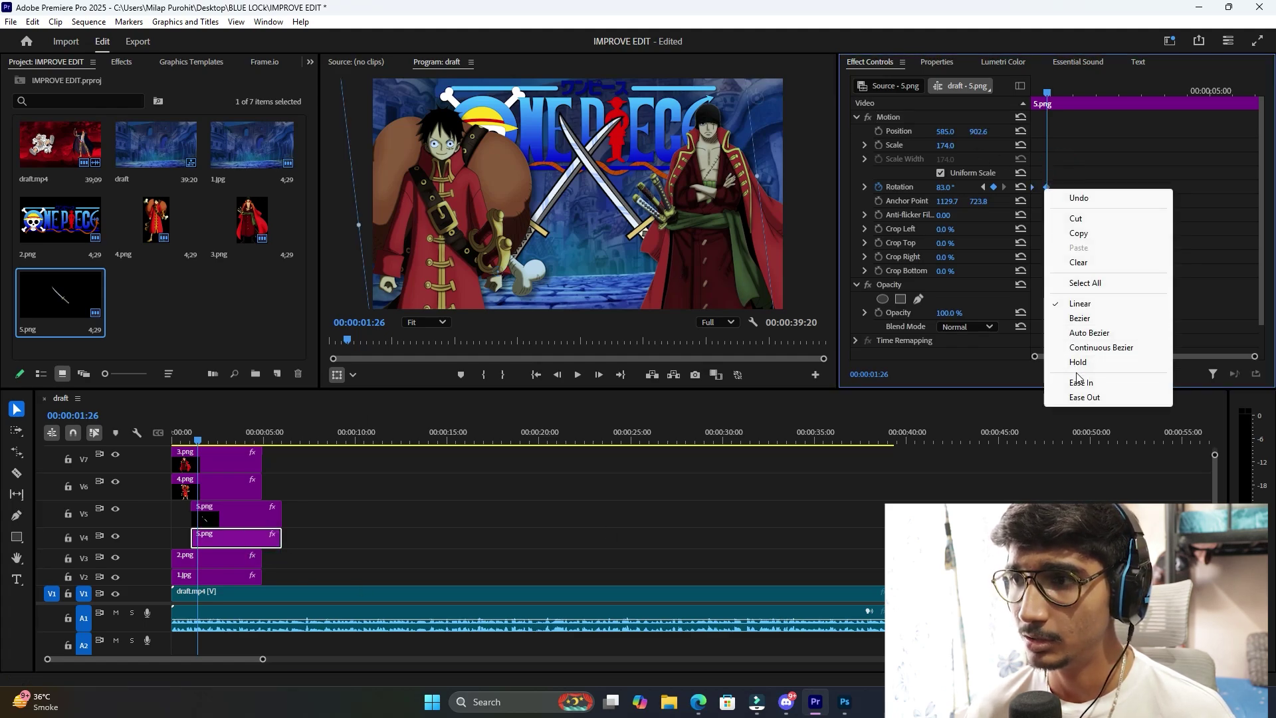
{"action": "left_click", "coordinate": [1081, 383]}
{"action": "right_click", "coordinate": [1047, 188]}
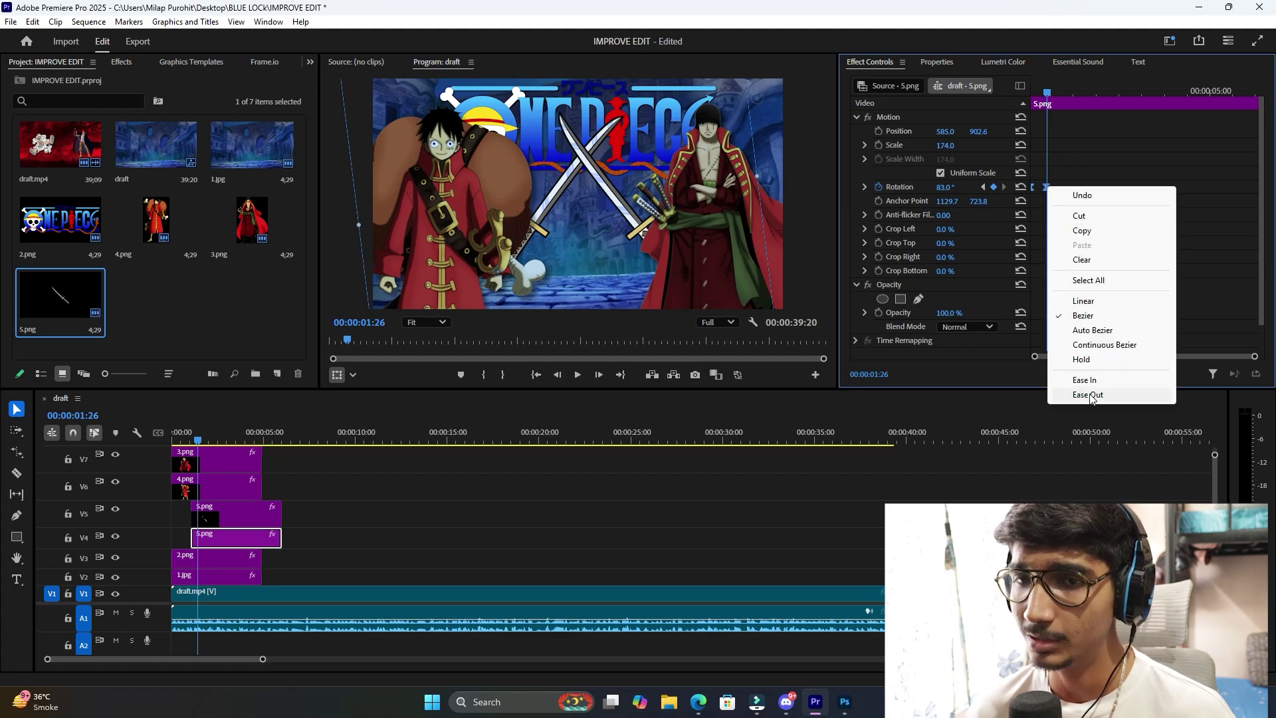
{"action": "left_click", "coordinate": [1082, 381]}
Preview the sword entrance, move the ending Rotation keyframe of both swords slightly before 00:00:01:47 to slow the swing, and save the project.
{"action": "left_click_drag", "start_coordinate": [195, 432], "coordinate": [174, 432]}
{"action": "key", "text": "space"}
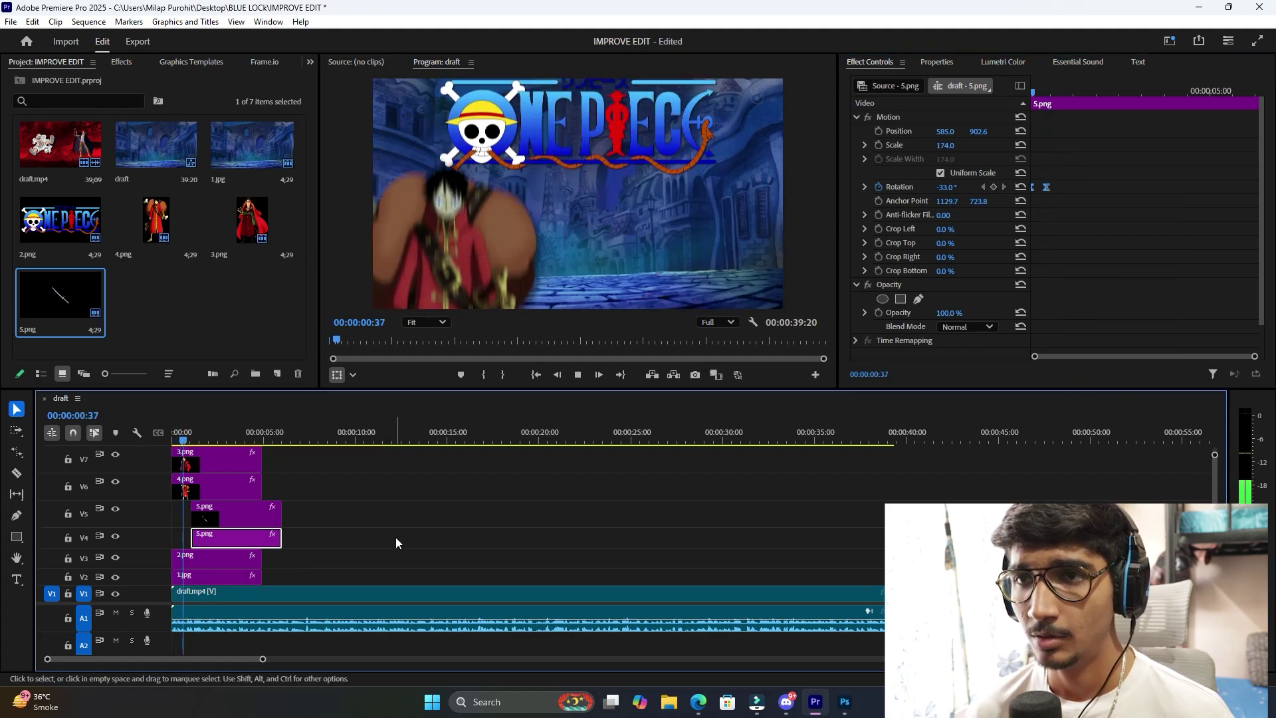
{"action": "key", "text": "space"}
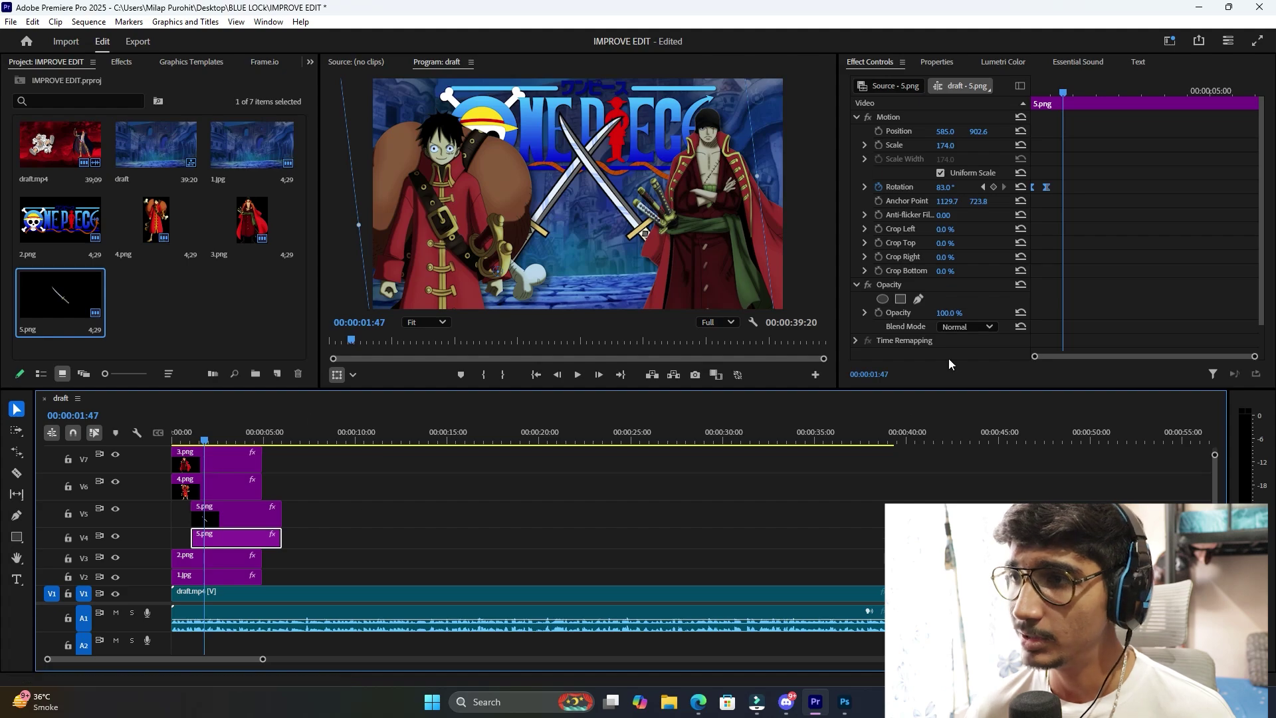
{"action": "left_click", "coordinate": [1183, 133]}
{"action": "left_click_drag", "start_coordinate": [1046, 187], "coordinate": [1058, 190]}
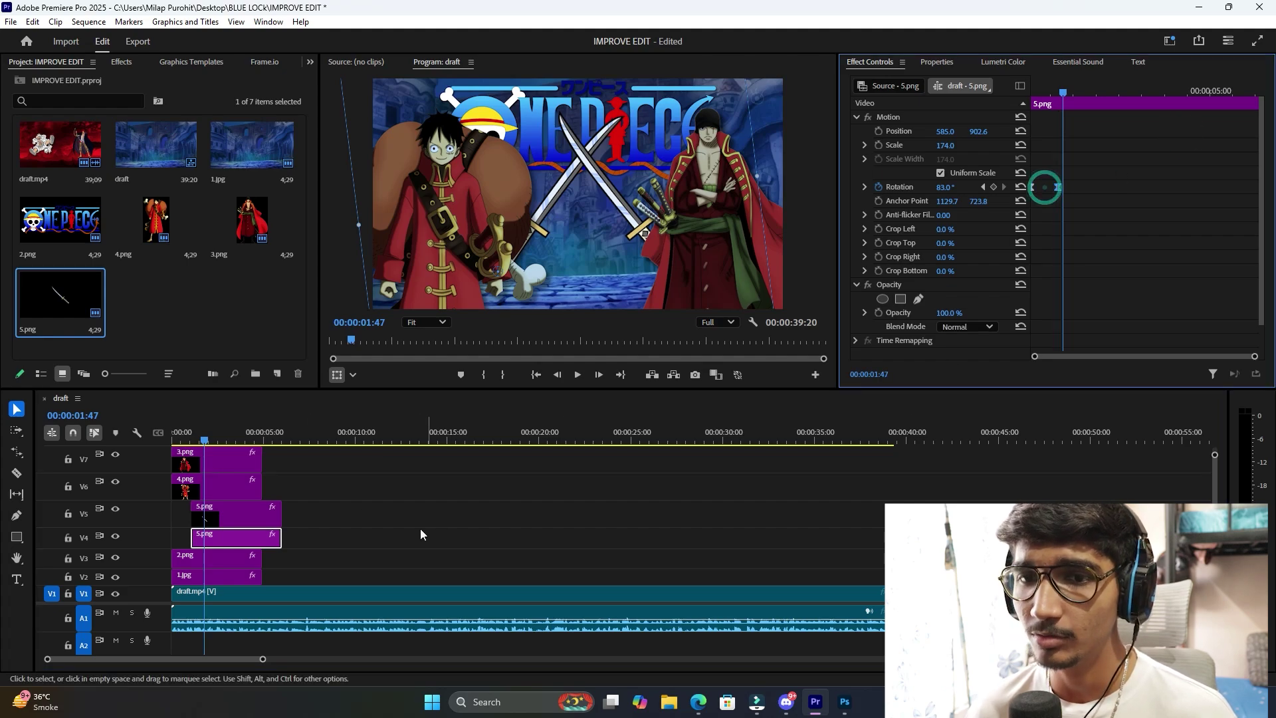
{"action": "left_click", "coordinate": [236, 513]}
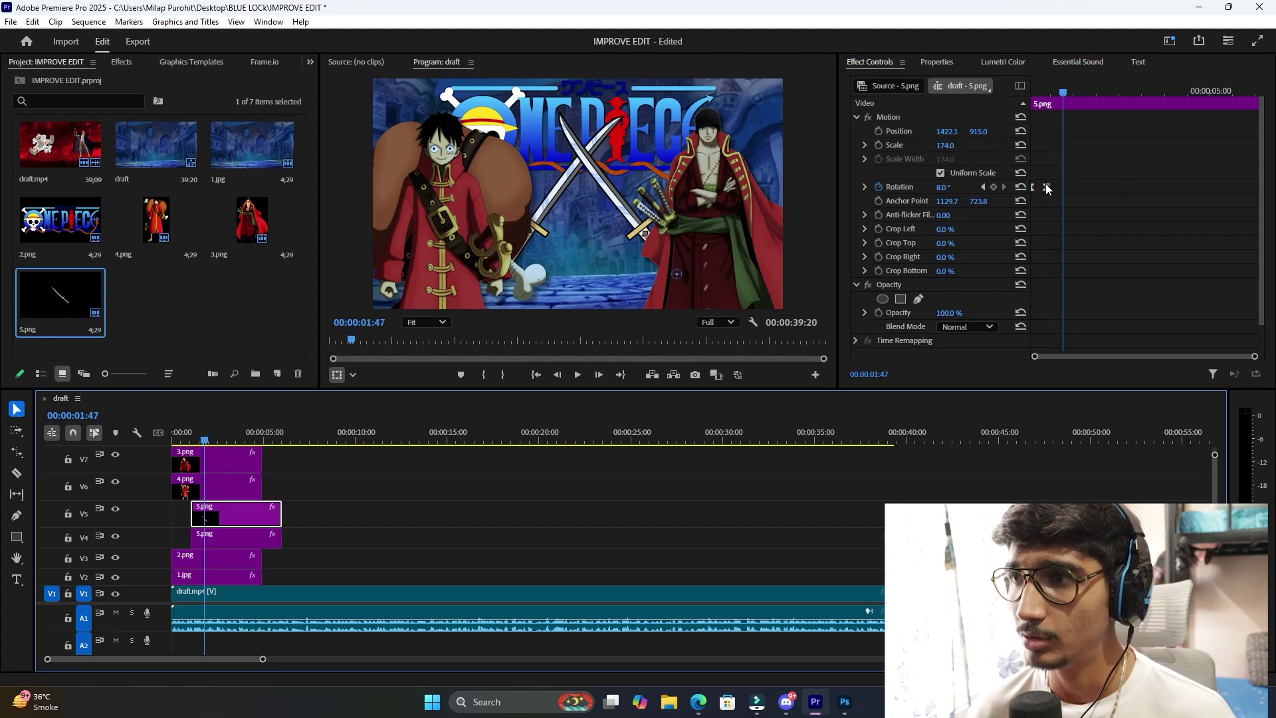
{"action": "left_click_drag", "start_coordinate": [1046, 186], "coordinate": [1057, 187]}
{"action": "key", "text": "ctrl+s"}
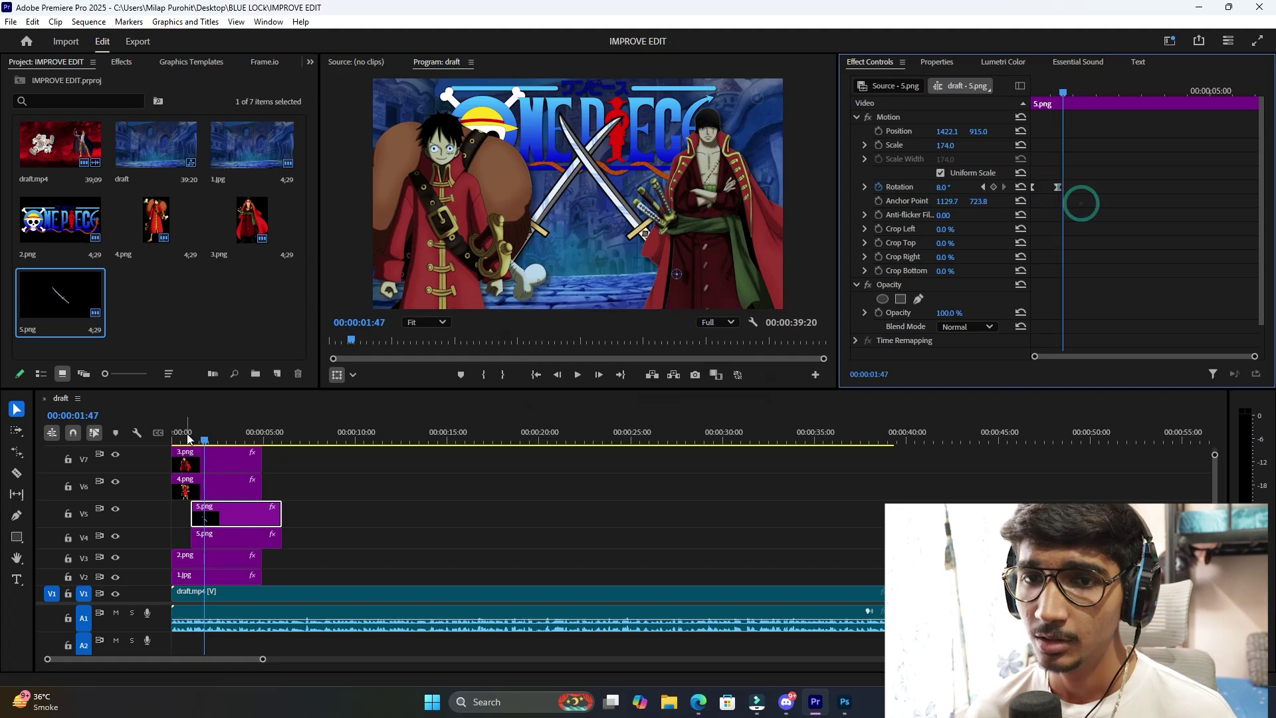
Play the intro from the start to check the slowed sword swings.
{"action": "left_click_drag", "start_coordinate": [204, 440], "coordinate": [173, 440]}
{"action": "key", "text": "space"}
{"action": "left_click", "coordinate": [424, 556]}
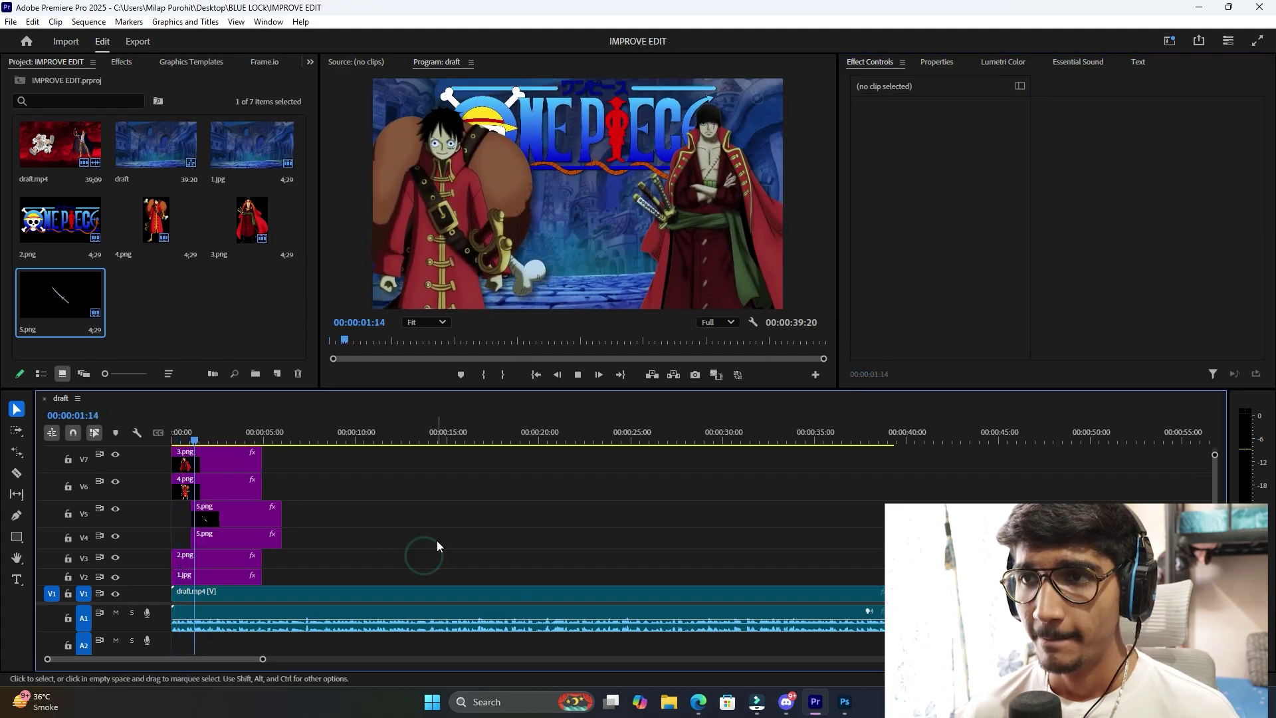
Shrink video tracks V4 to V7 to minimal height in the timeline.
{"action": "left_click", "coordinate": [236, 537]}
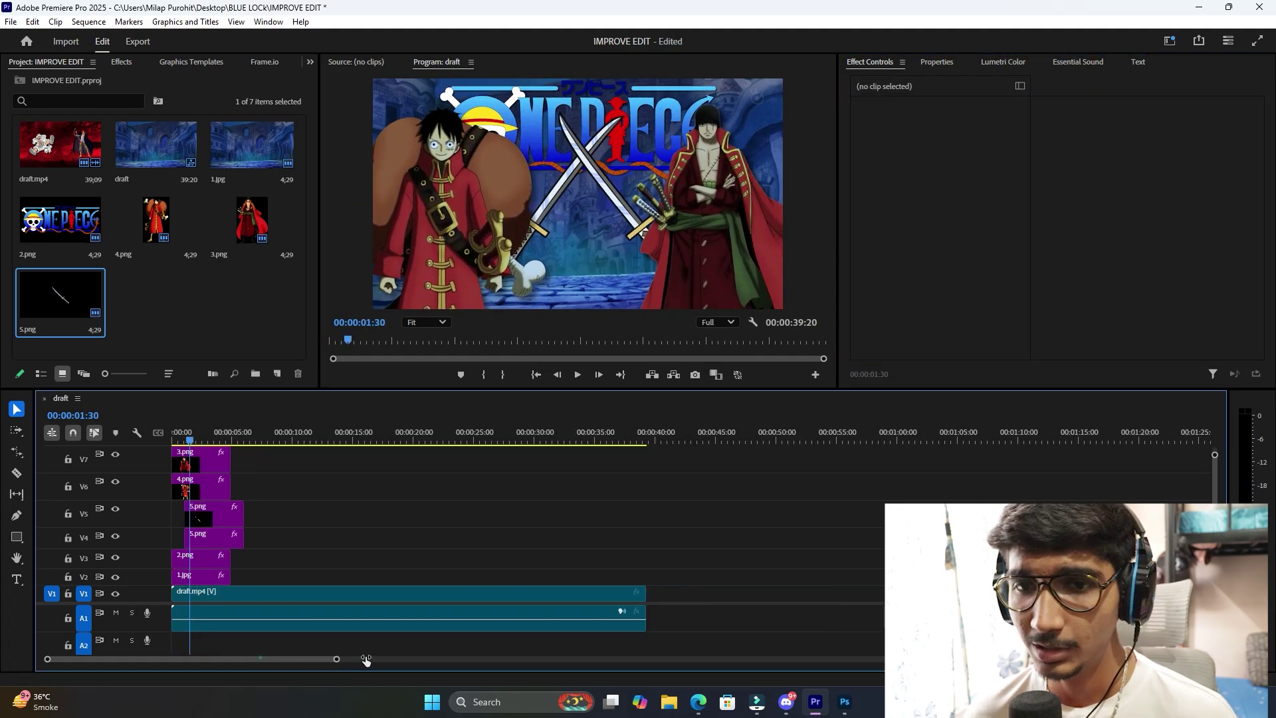
{"action": "mouse_move", "coordinate": [364, 660]}
{"action": "left_mouse_down"}
{"action": "mouse_move", "coordinate": [381, 658]}
{"action": "mouse_move", "coordinate": [362, 661]}
{"action": "left_mouse_up"}
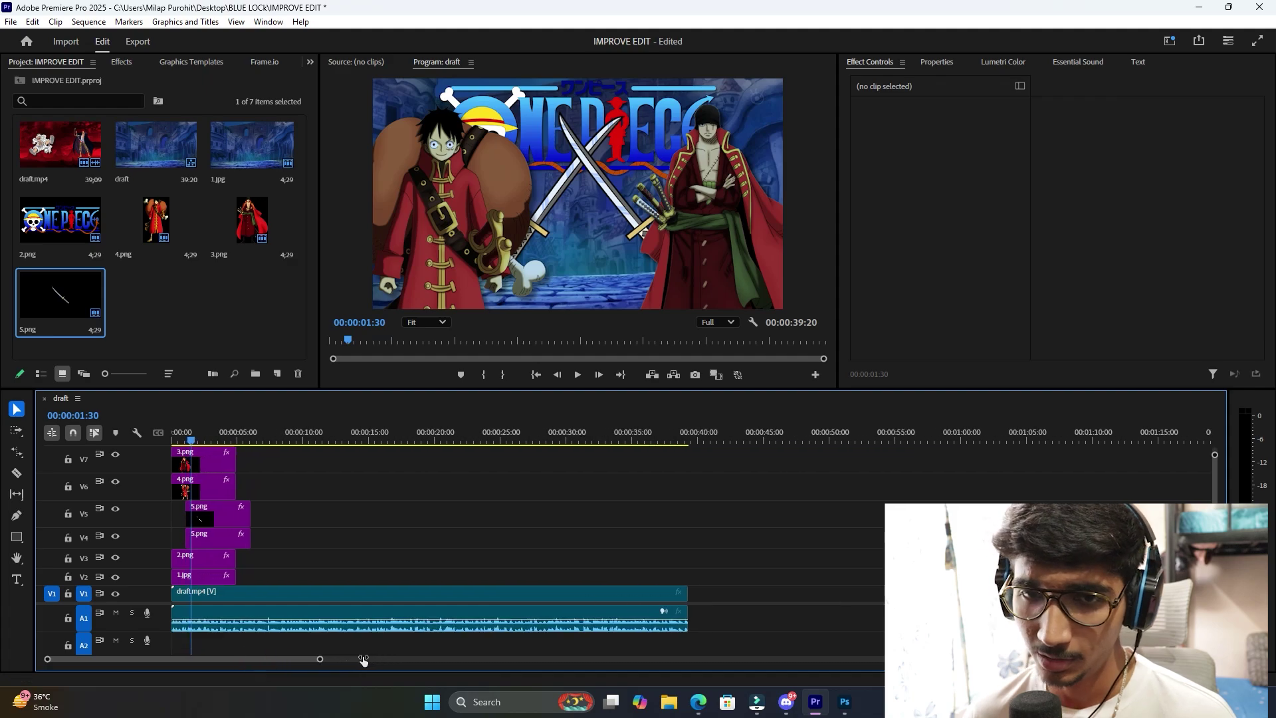
{"action": "double_click", "coordinate": [150, 476]}
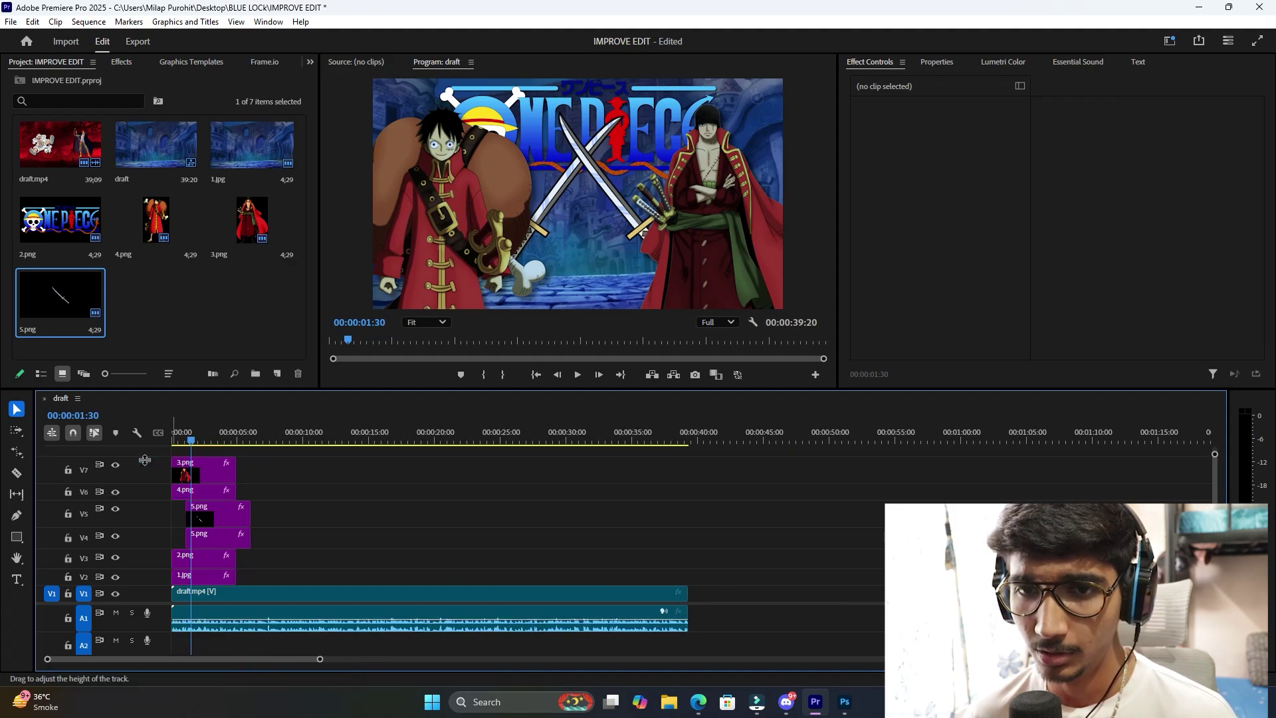
{"action": "double_click", "coordinate": [144, 460]}
{"action": "double_click", "coordinate": [151, 503]}
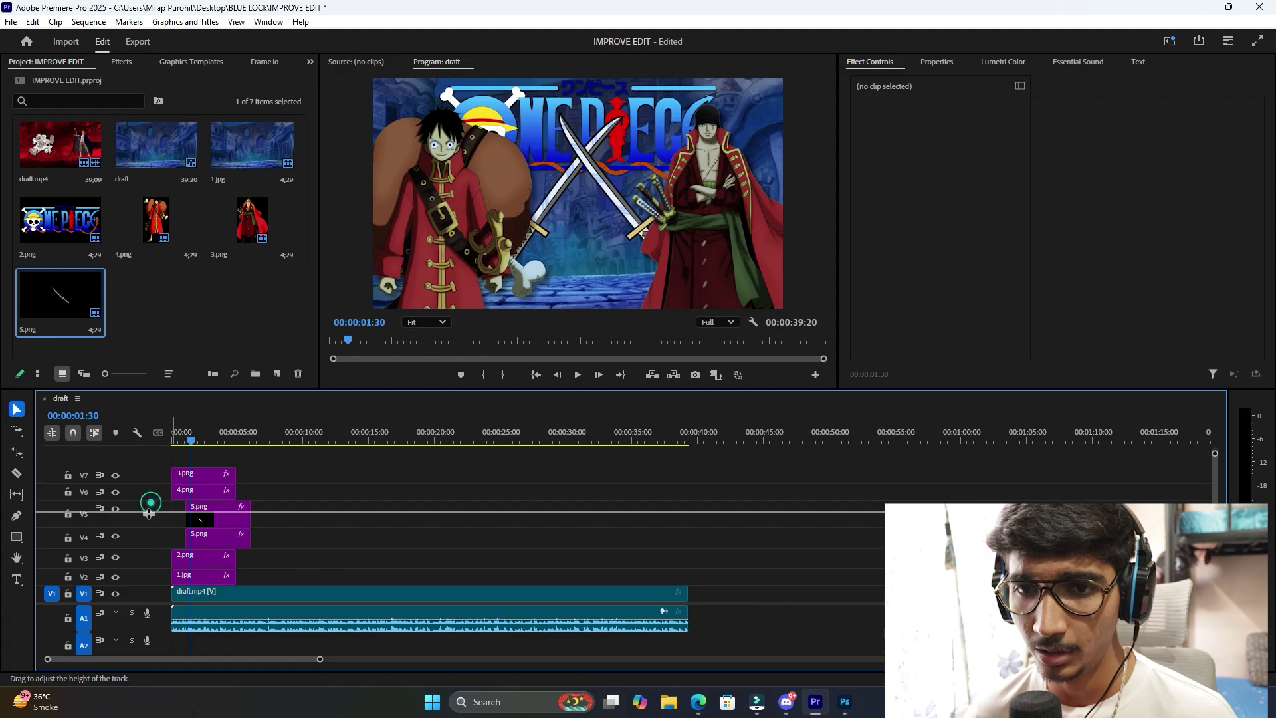
{"action": "left_click", "coordinate": [147, 529]}
{"action": "left_click_drag", "start_coordinate": [147, 529], "coordinate": [292, 529]}
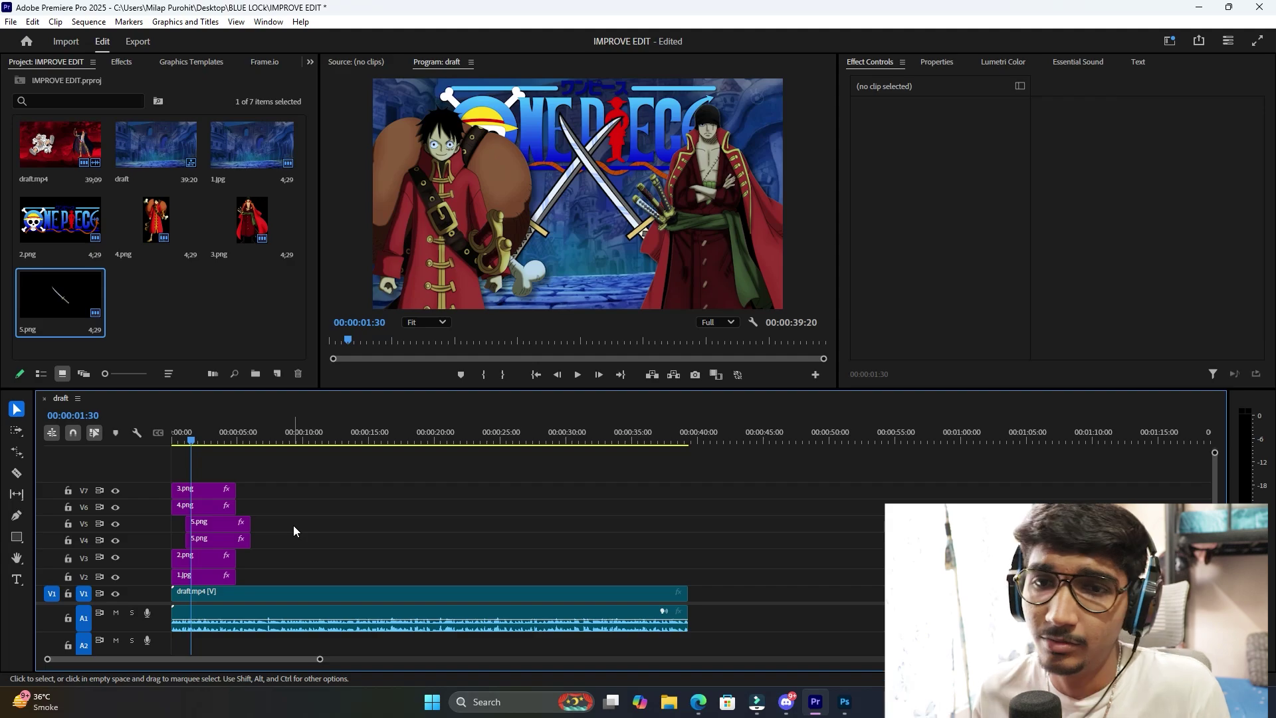
Create a new 1920 × 1080 adjustment layer at 60 fps with square pixels in the project.
{"action": "left_click", "coordinate": [240, 336]}
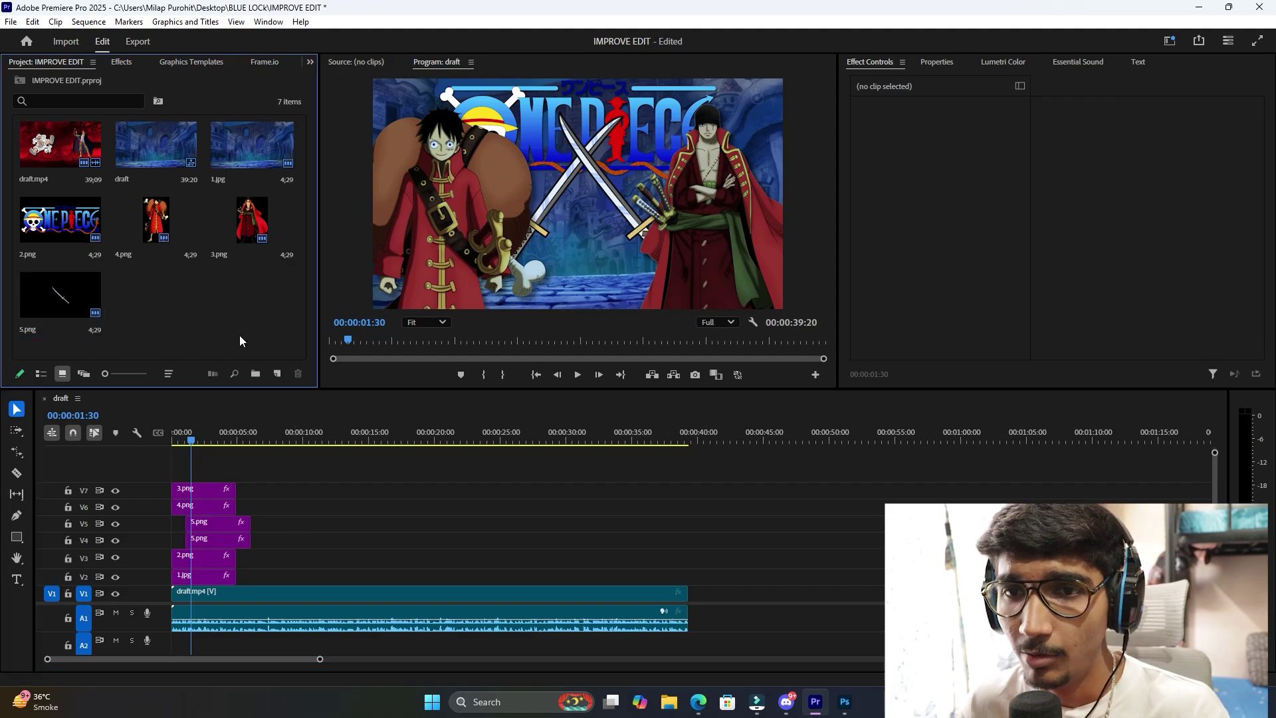
{"action": "left_click", "coordinate": [271, 374]}
{"action": "left_click", "coordinate": [352, 444]}
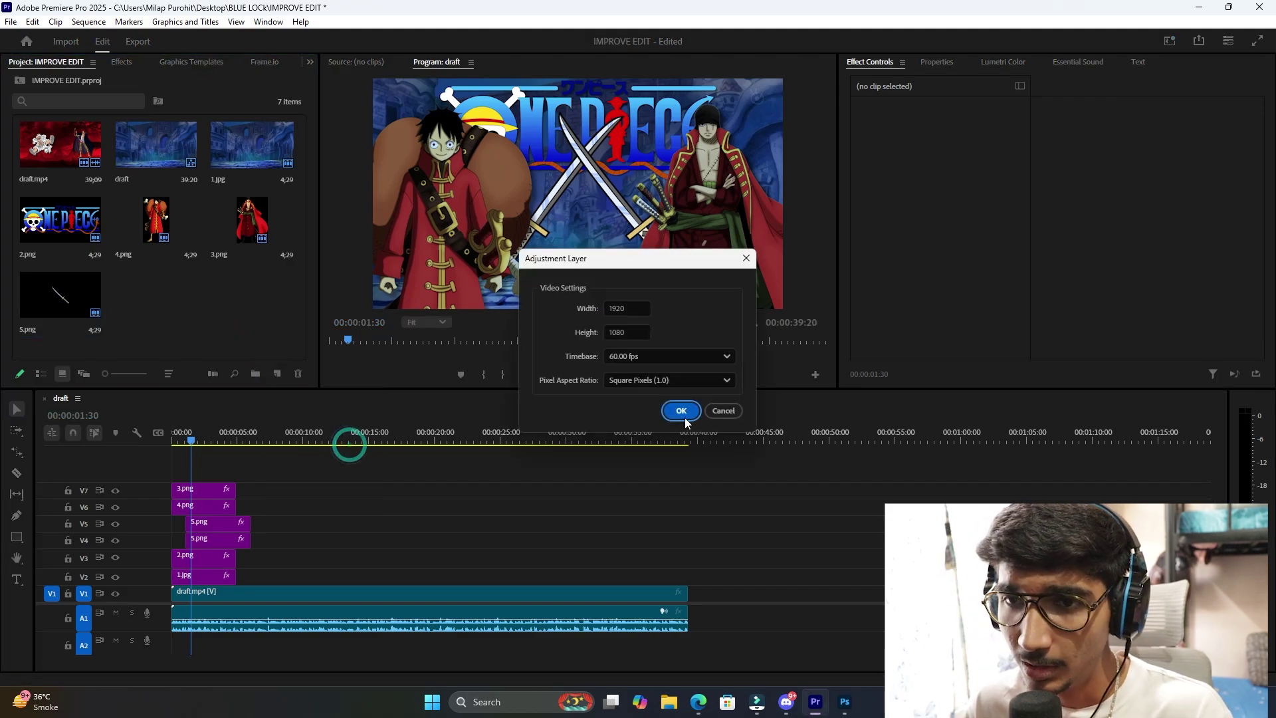
{"action": "key", "text": "Return"}
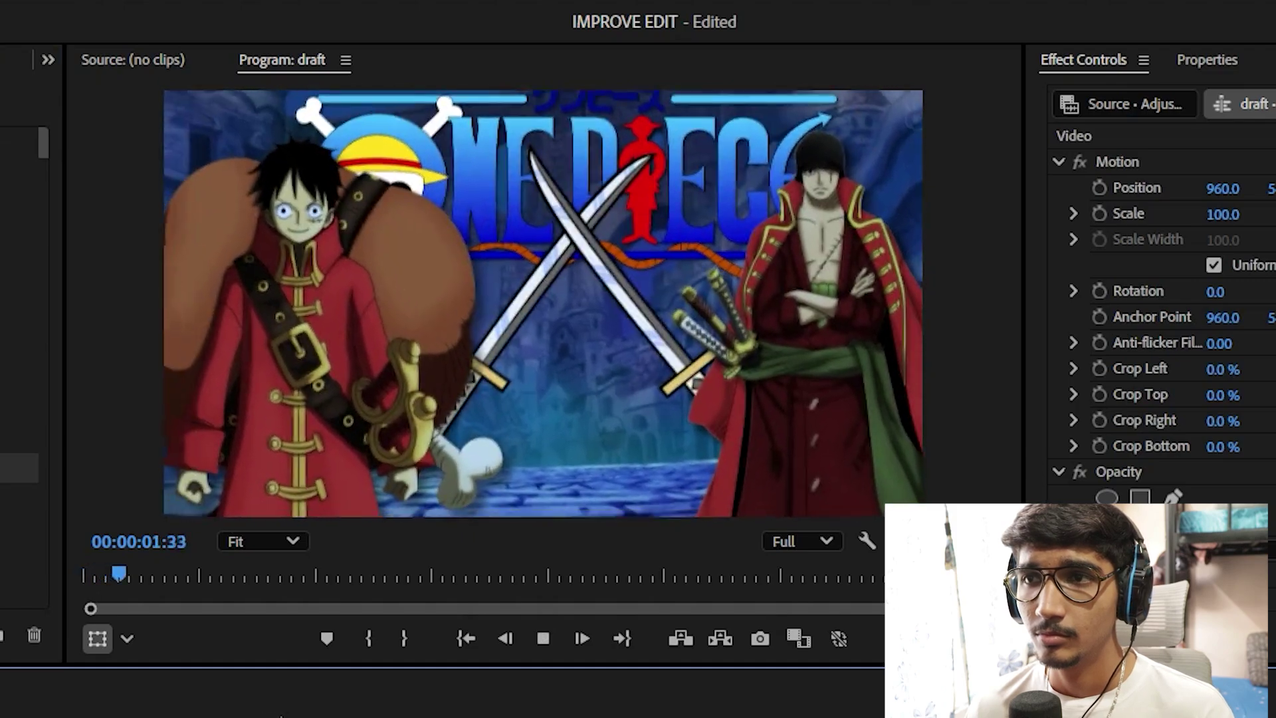
Replay the opening seconds of the intro repeatedly to review the composition with the adjustment layer.
{"action": "key", "text": "space"}
{"action": "key", "text": "Home"}
{"action": "key", "text": "space"}
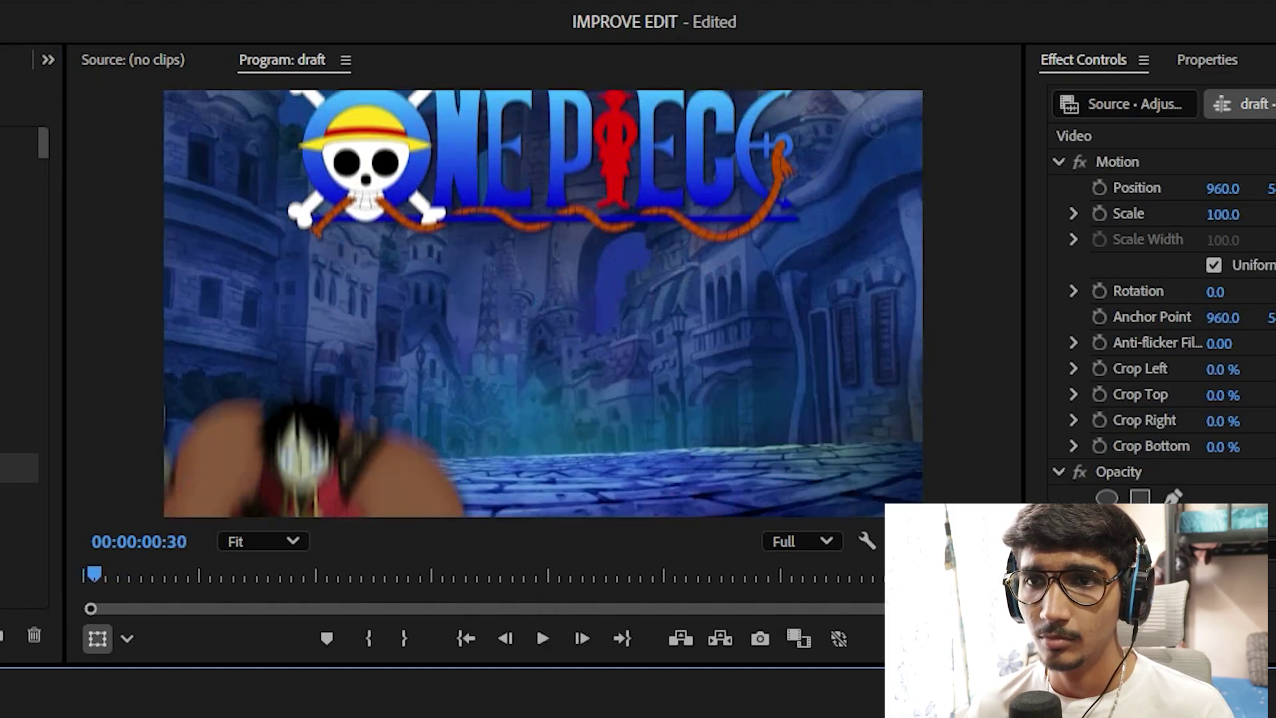
{"action": "key", "text": "space"}
{"action": "key", "text": "space"}
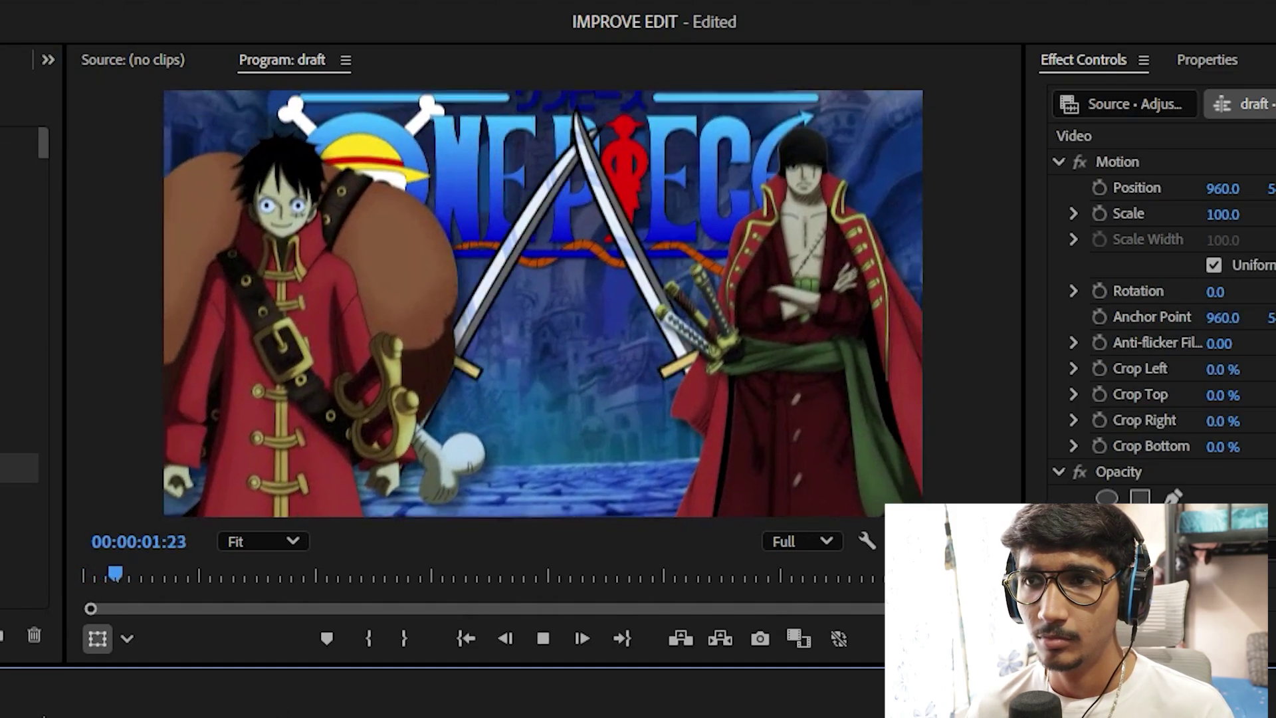
{"action": "key", "text": "j"}
{"action": "key", "text": "space"}
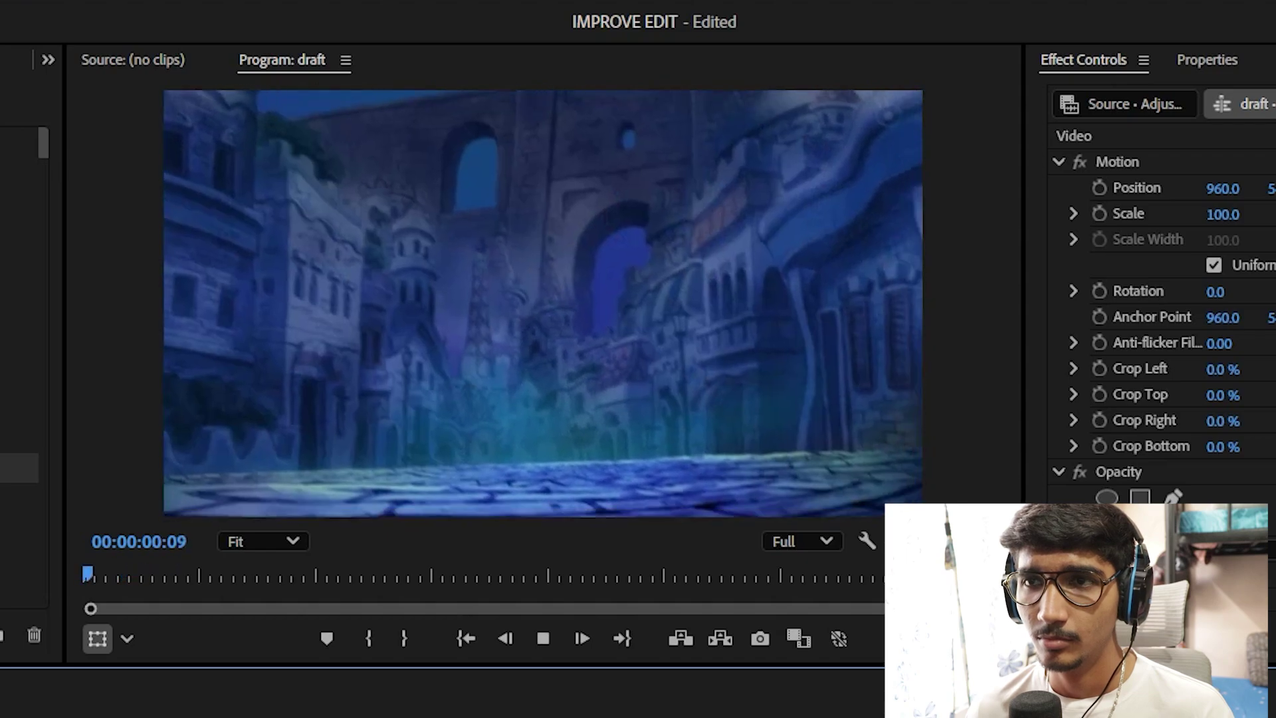
{"action": "key", "text": "space"}
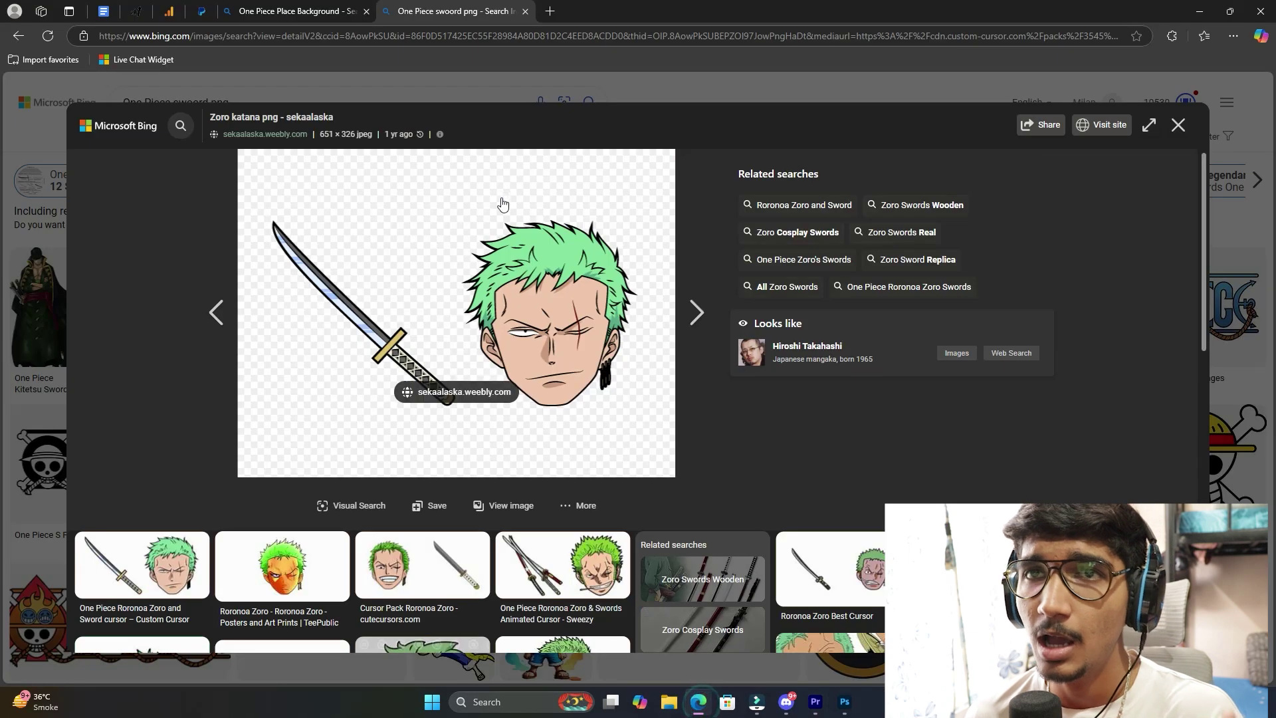
Switch to the Edge browser, search YouTube in a new tab for "Fire Greenscreen" and look through the results.
{"action": "left_click", "coordinate": [550, 11]}
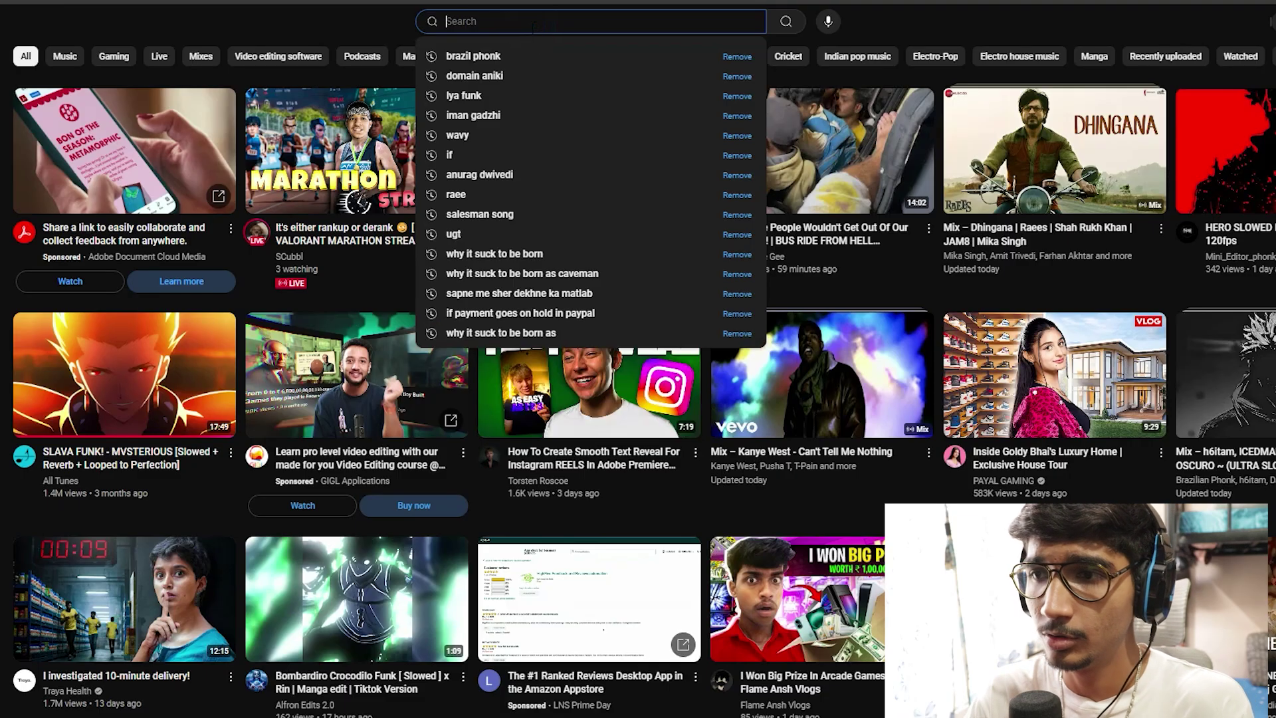
{"action": "type", "text": "Fi"}
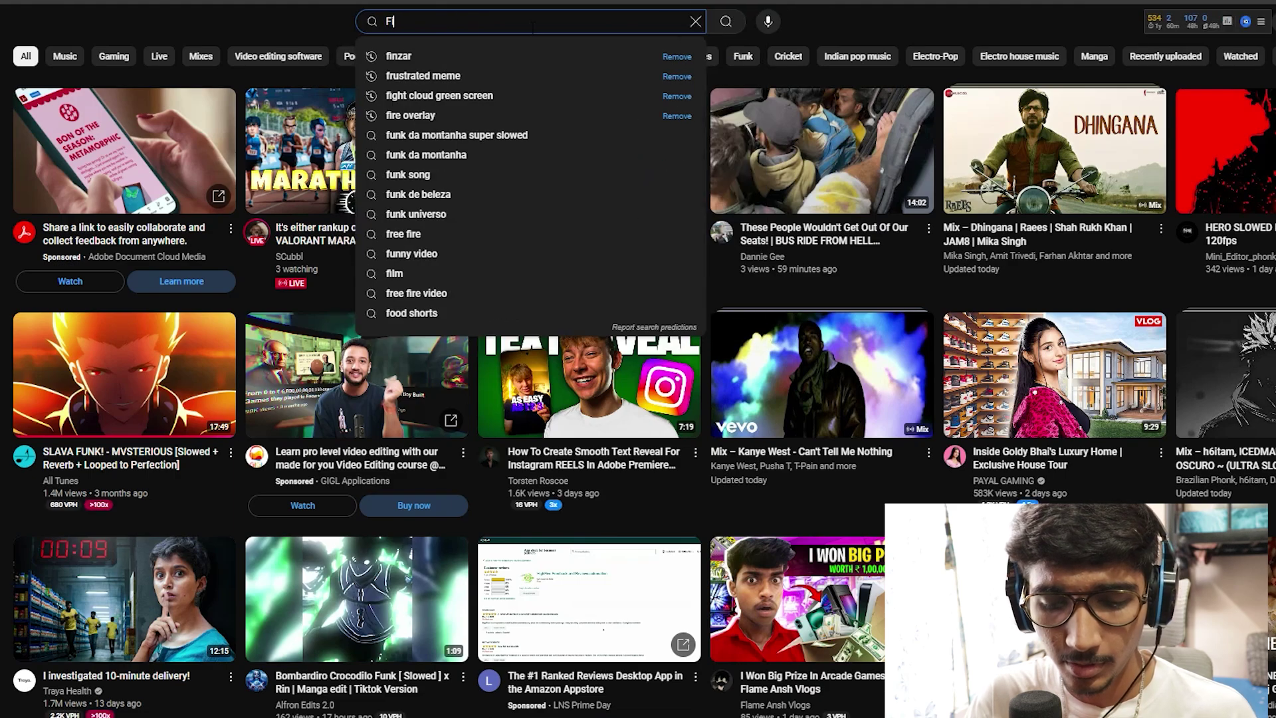
{"action": "type", "text": "re G"}
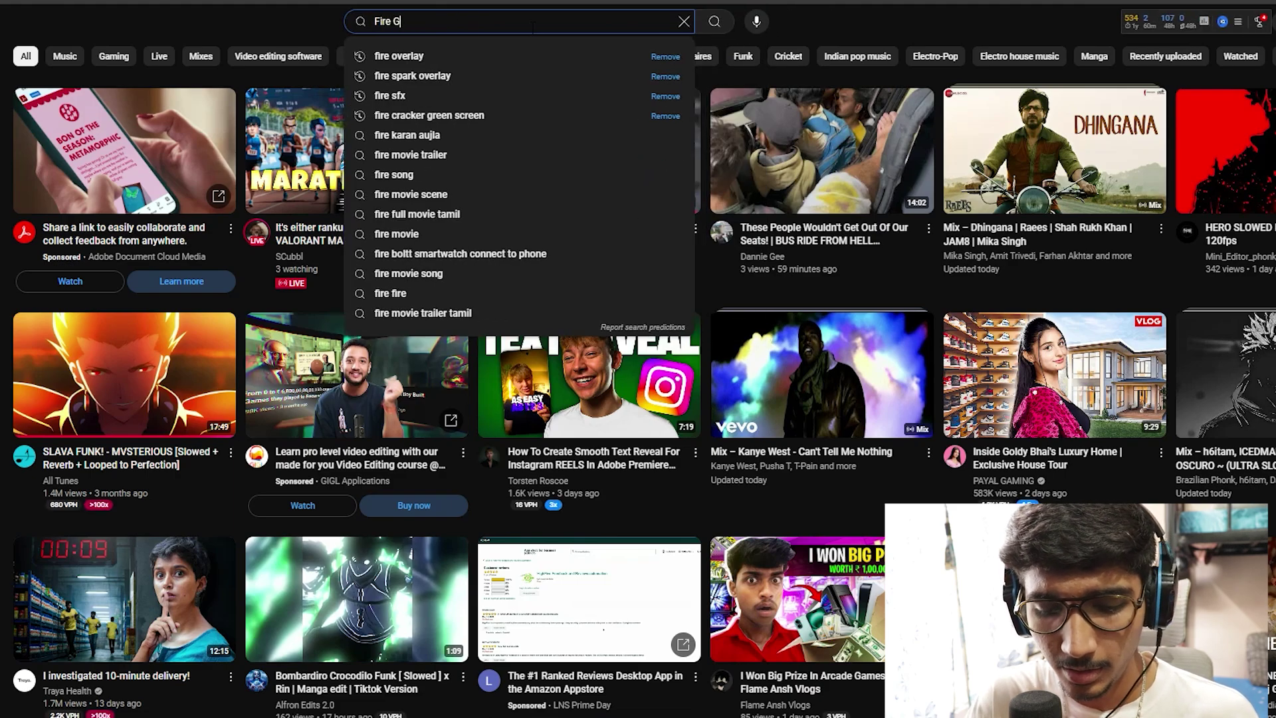
{"action": "type", "text": "reenscreen"}
{"action": "key", "text": "Return"}
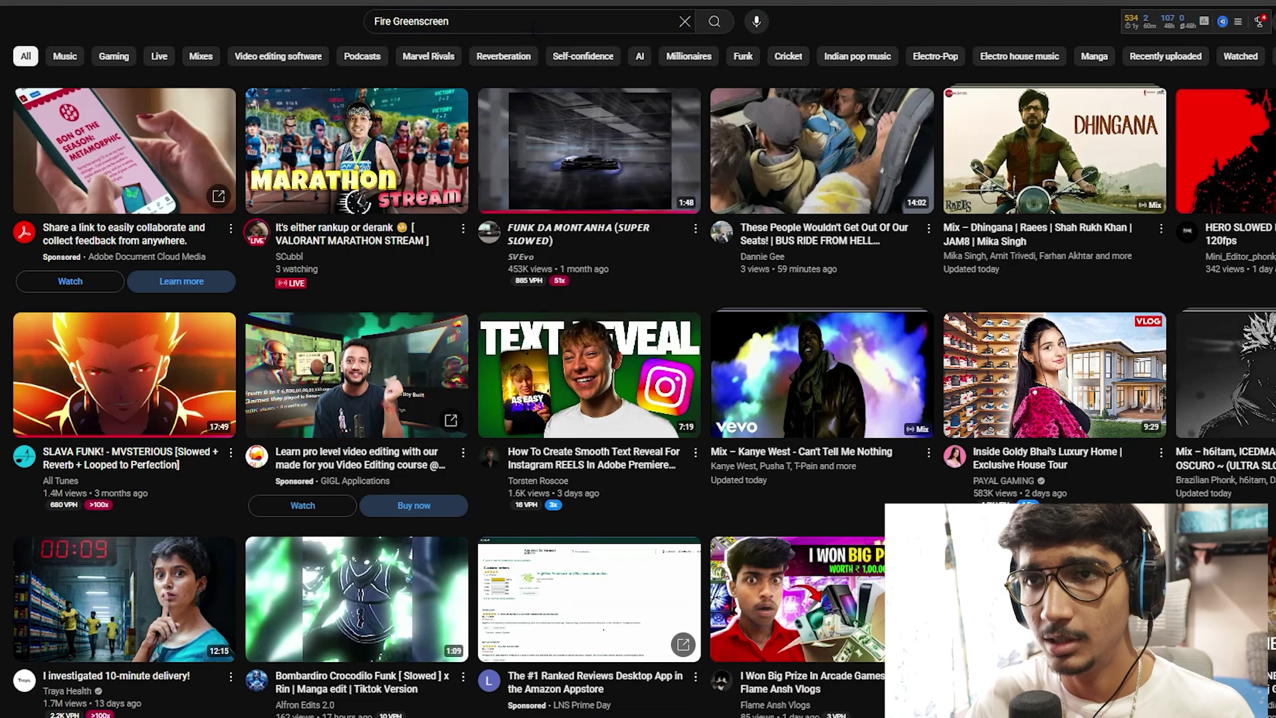
{"action": "scroll", "coordinate": [698, 193], "scroll_direction": "down", "scroll_amount": 10}
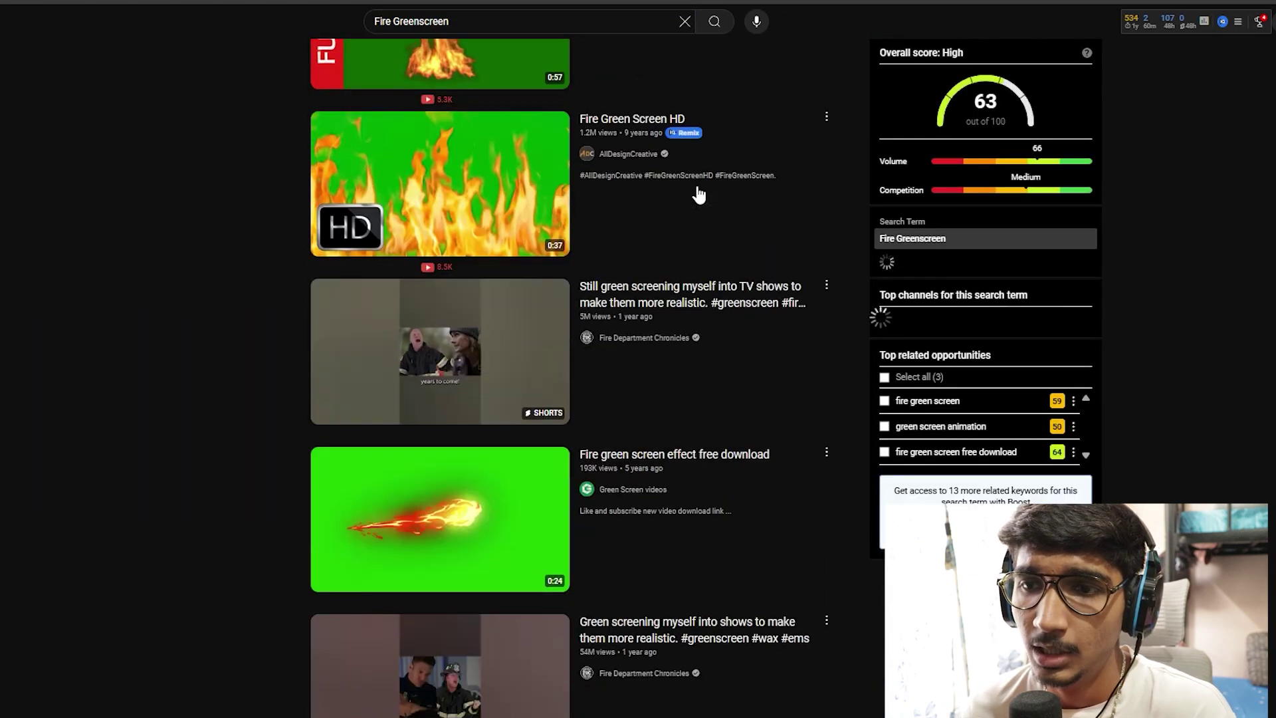
{"action": "scroll", "coordinate": [718, 373], "scroll_direction": "up", "scroll_amount": 10}
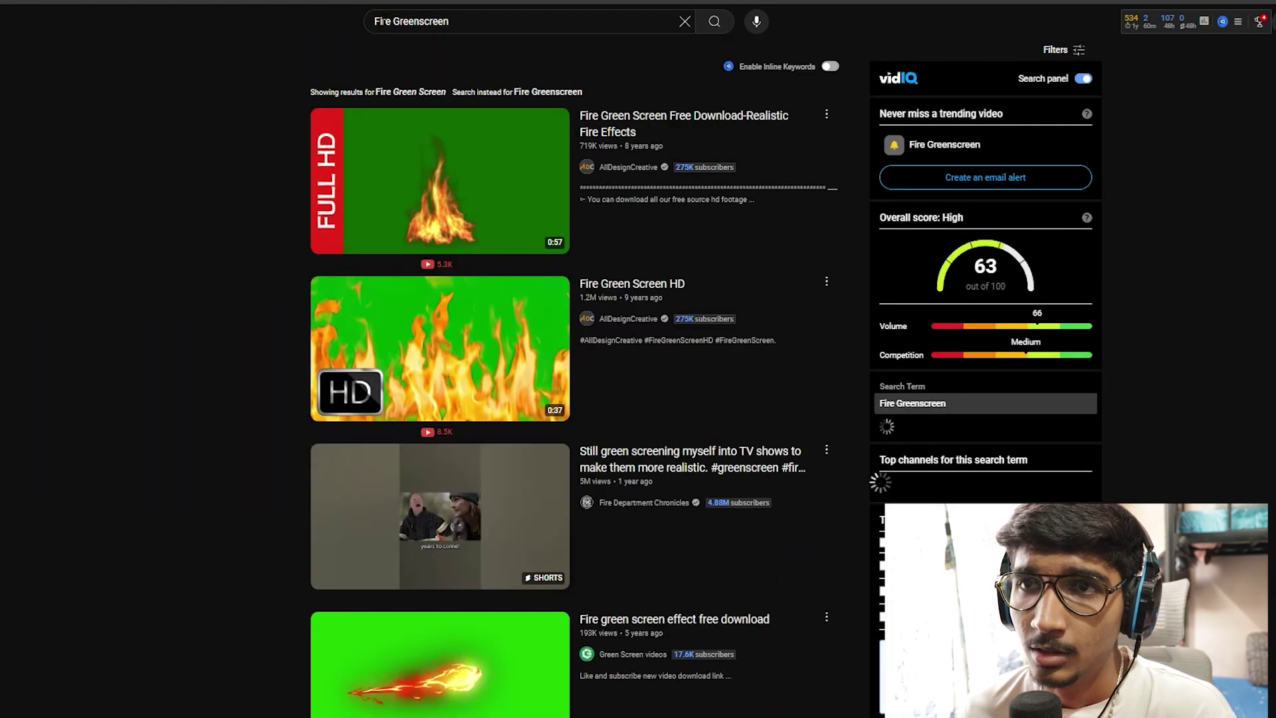
Refine the YouTube search to "Fire toon Greenscreen".
{"action": "left_click", "coordinate": [471, 25]}
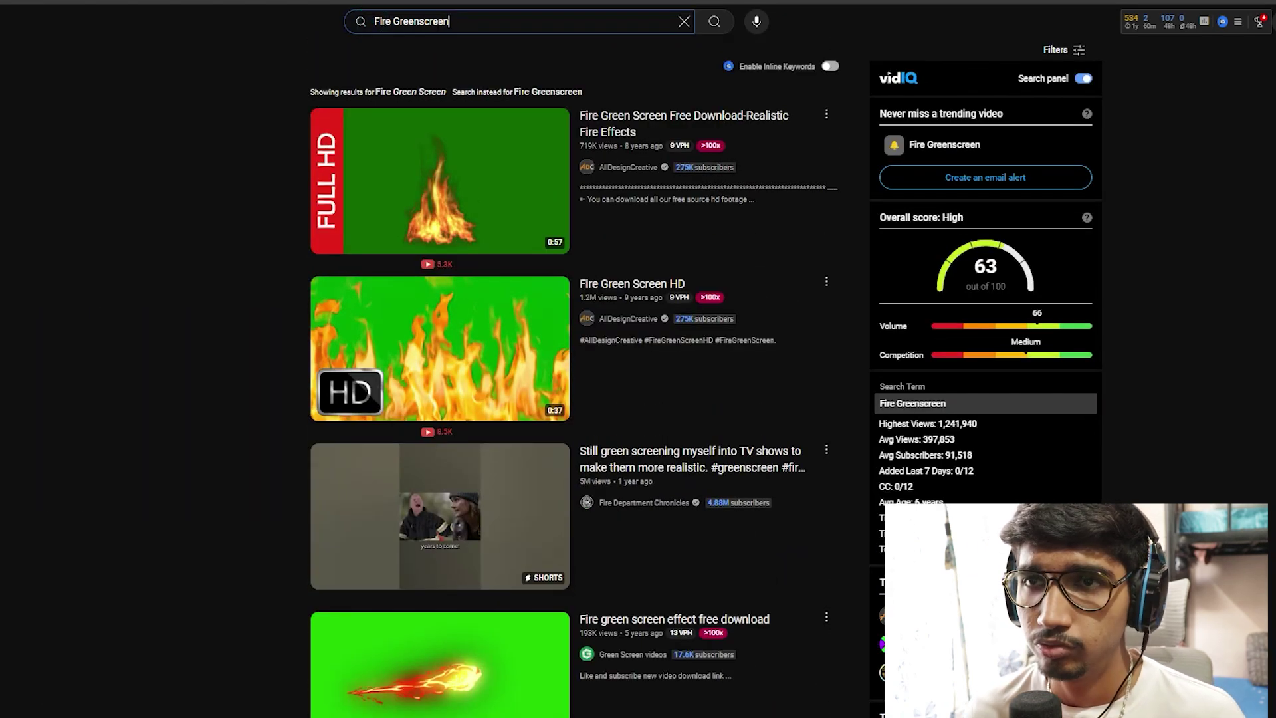
{"action": "left_click", "coordinate": [390, 21]}
{"action": "type", "text": "toon"}
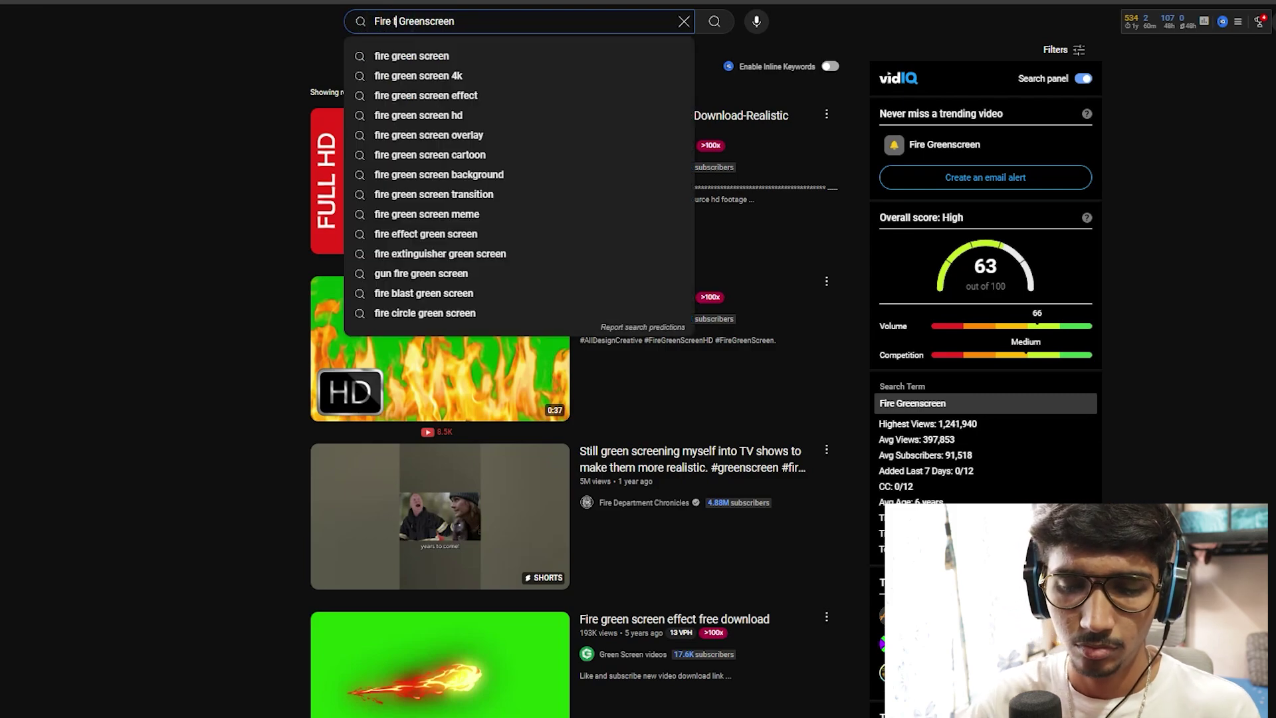
{"action": "type", "text": " Gree"}
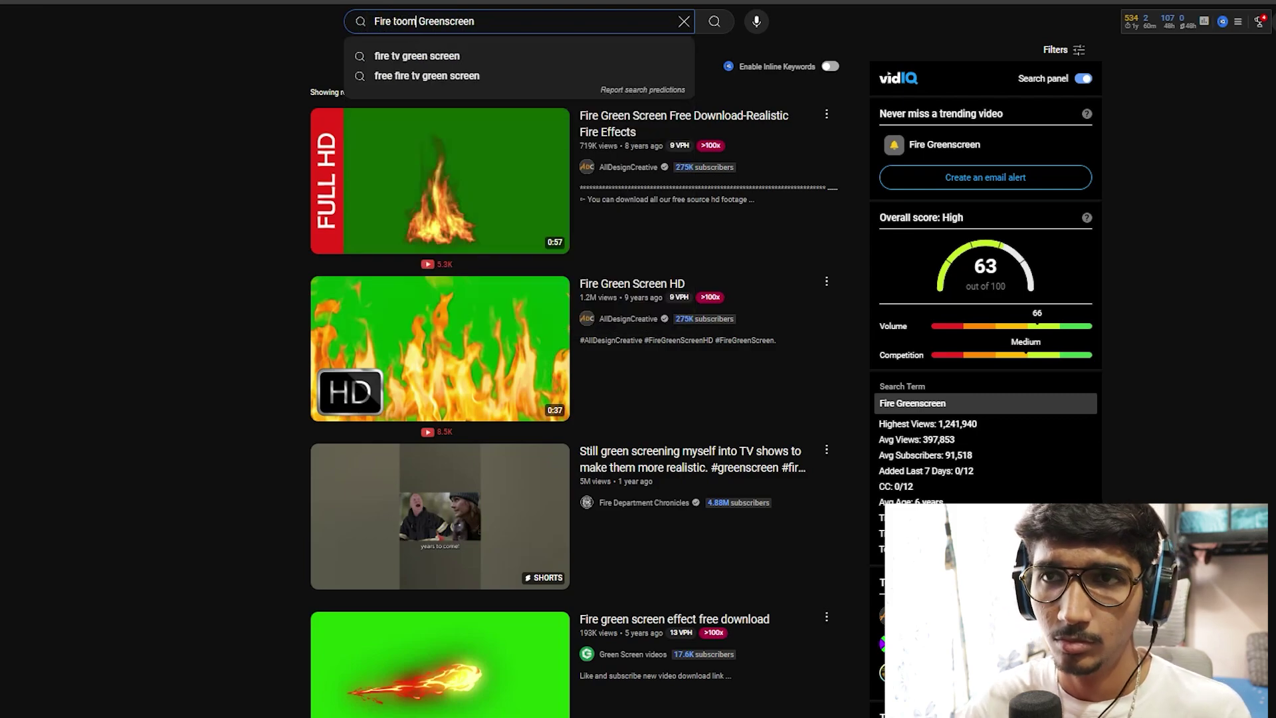
{"action": "type", "text": "n"}
{"action": "key", "text": "Return"}
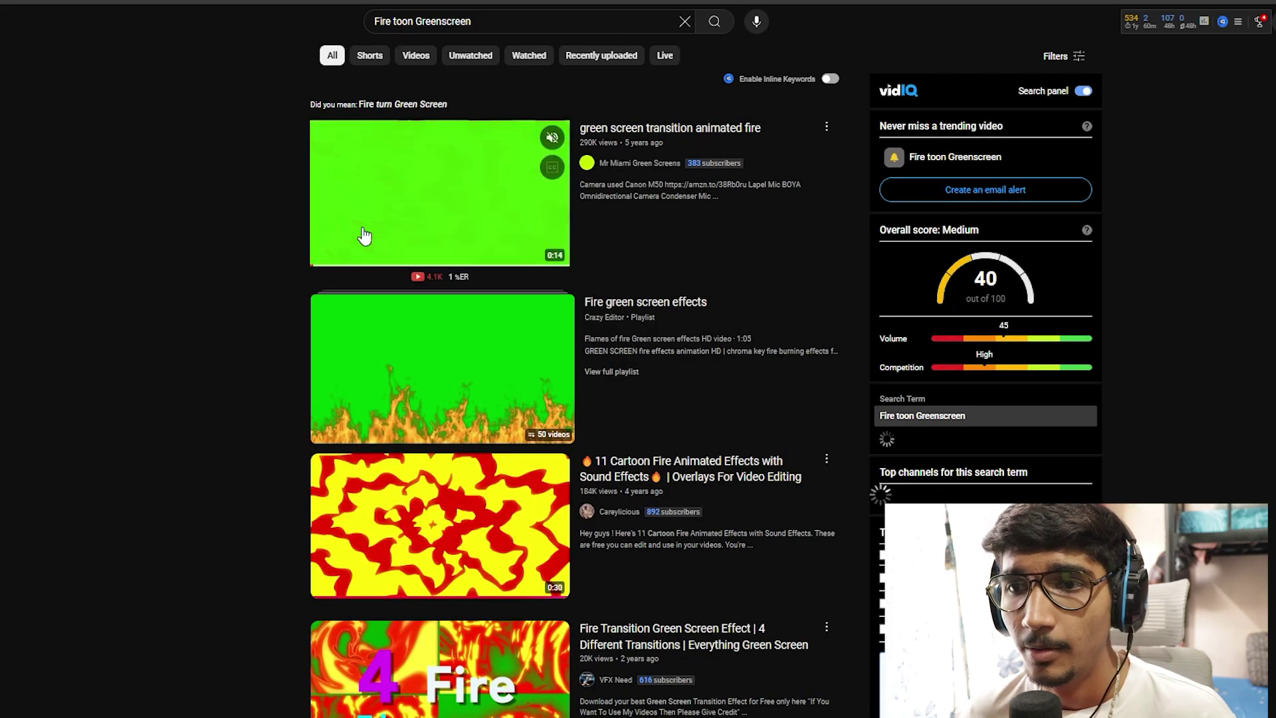
Look through the cartoon fire results and preview the "Fire Transition Green Screen Effect" video.
{"action": "scroll", "coordinate": [399, 160], "scroll_direction": "down", "scroll_amount": 9}
{"action": "scroll", "coordinate": [428, 85], "scroll_direction": "up", "scroll_amount": 5}
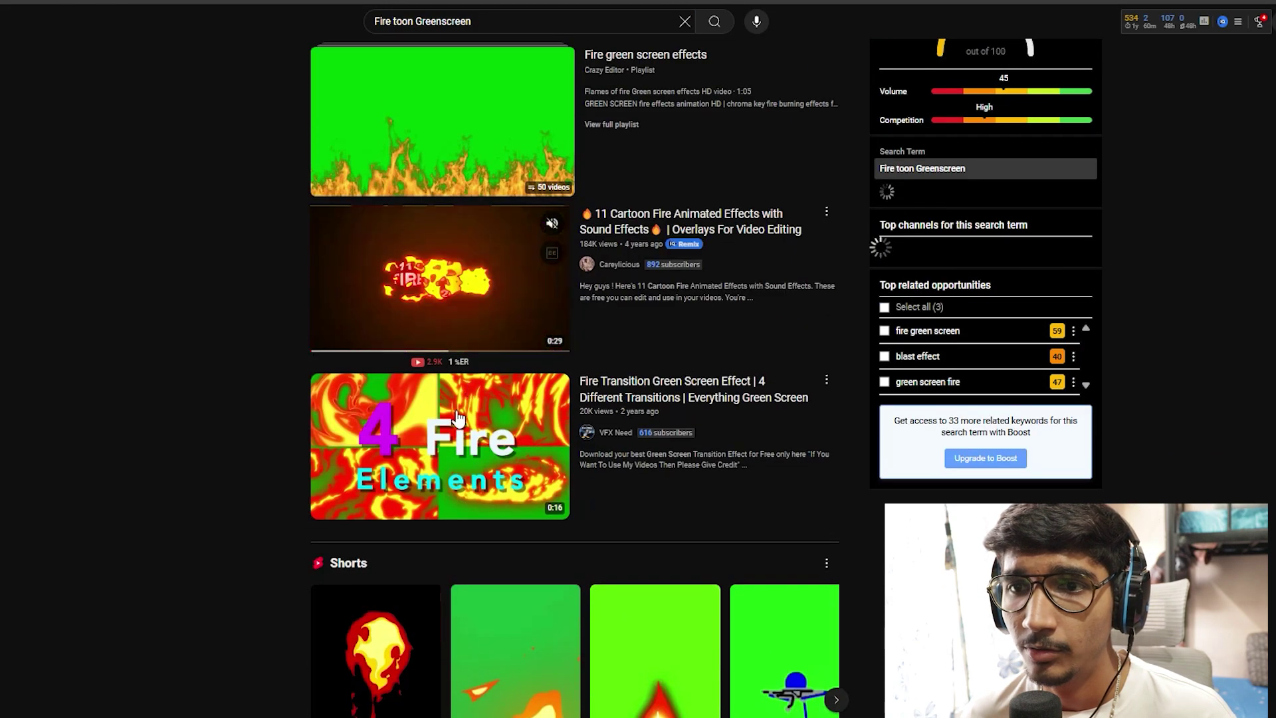
{"action": "mouse_move", "coordinate": [553, 423]}
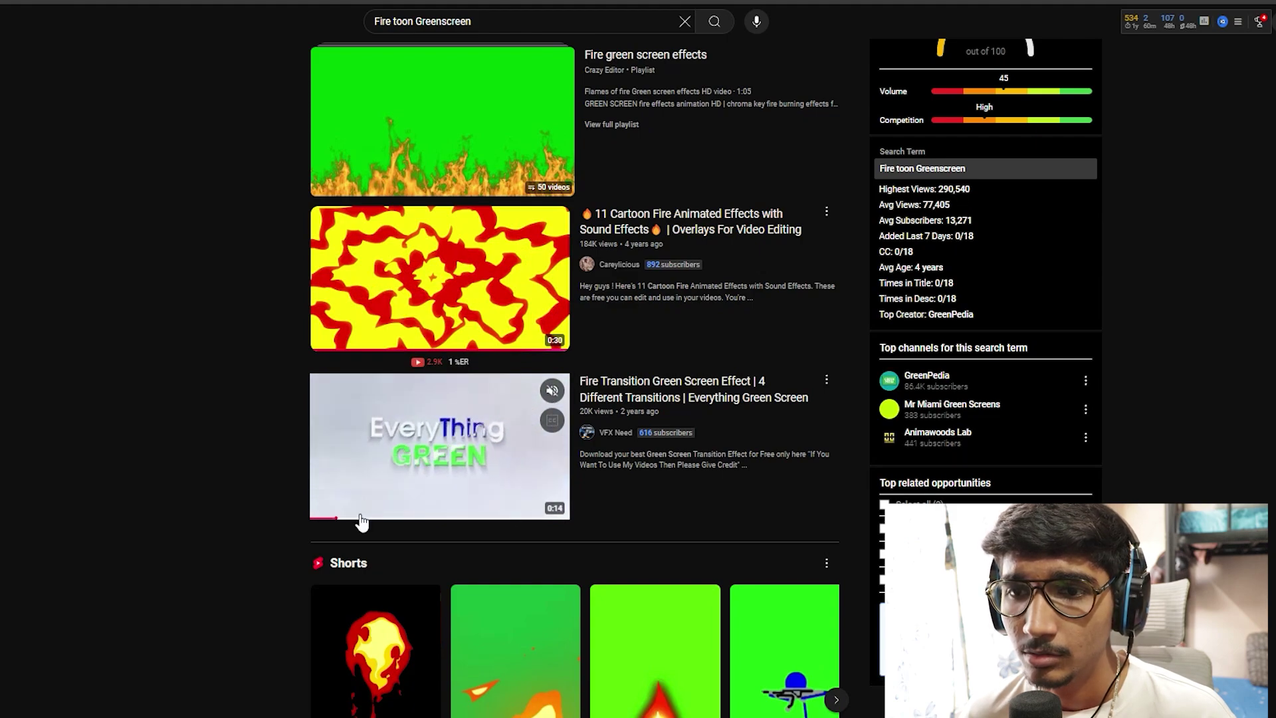
{"action": "left_click", "coordinate": [396, 517]}
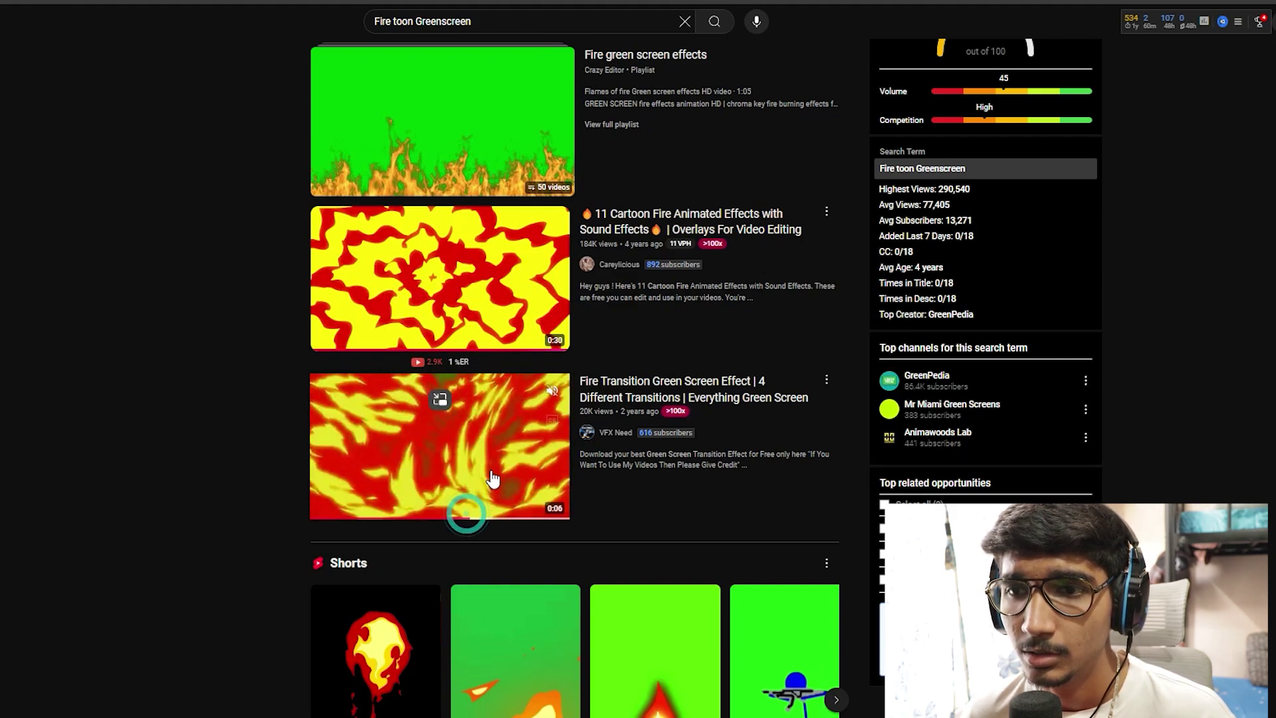
{"action": "scroll", "coordinate": [490, 476], "scroll_direction": "down", "scroll_amount": 8}
{"action": "scroll", "coordinate": [490, 472], "scroll_direction": "down", "scroll_amount": 10}
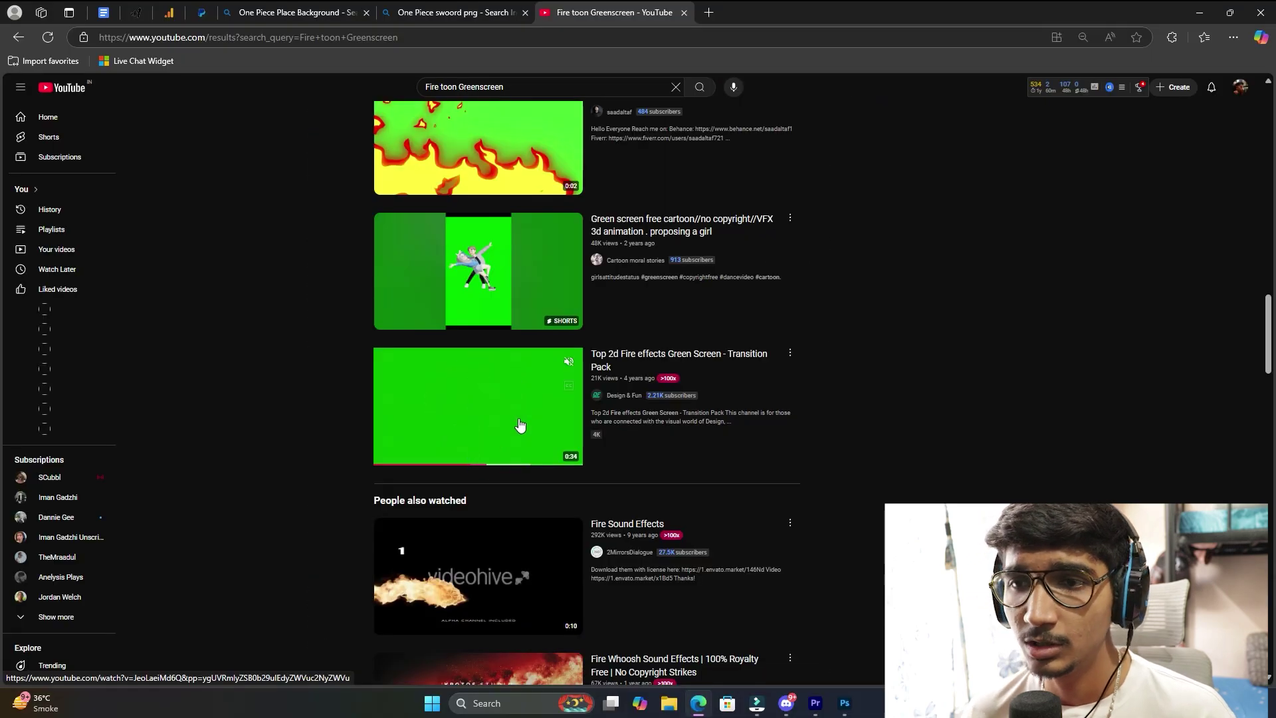
{"action": "scroll", "coordinate": [521, 425], "scroll_direction": "down", "scroll_amount": 4}
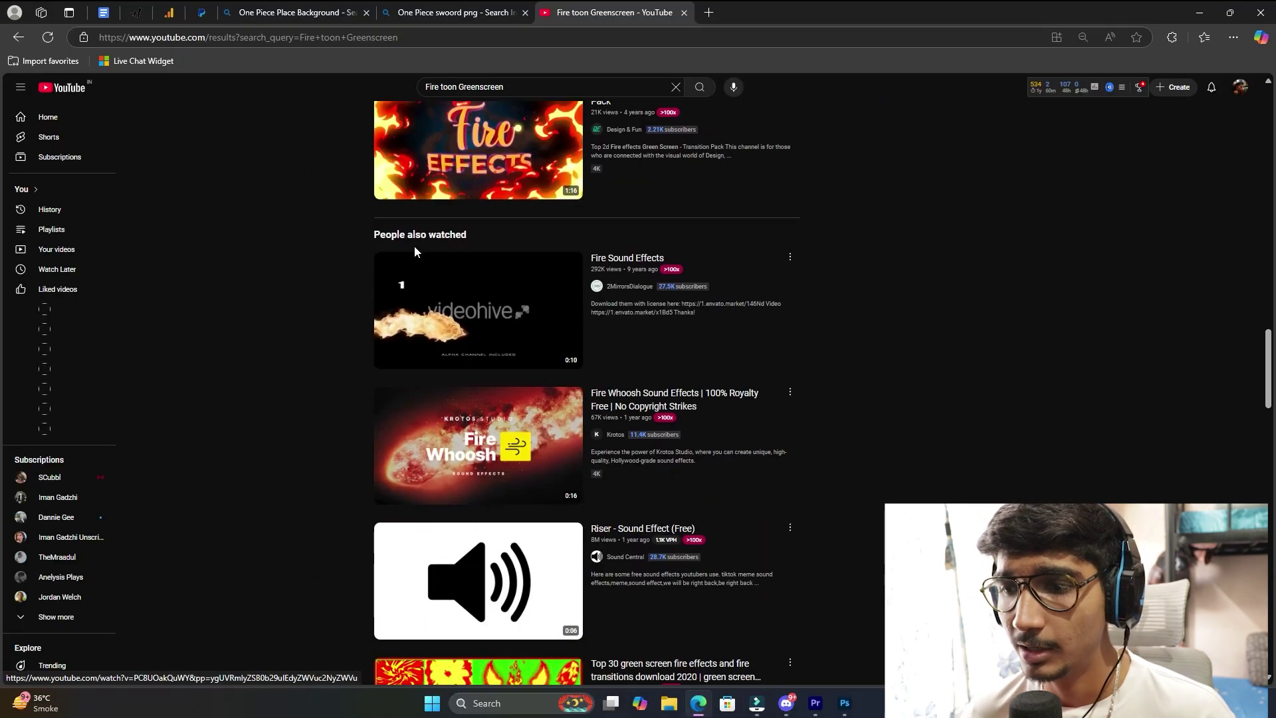
Switch to Premiere Pro, split the stacked intro clips on V2 to V8 at 00:00:01:53 and delete the portions after the cut.
{"action": "left_click", "coordinate": [815, 702]}
{"action": "key", "text": "Home"}
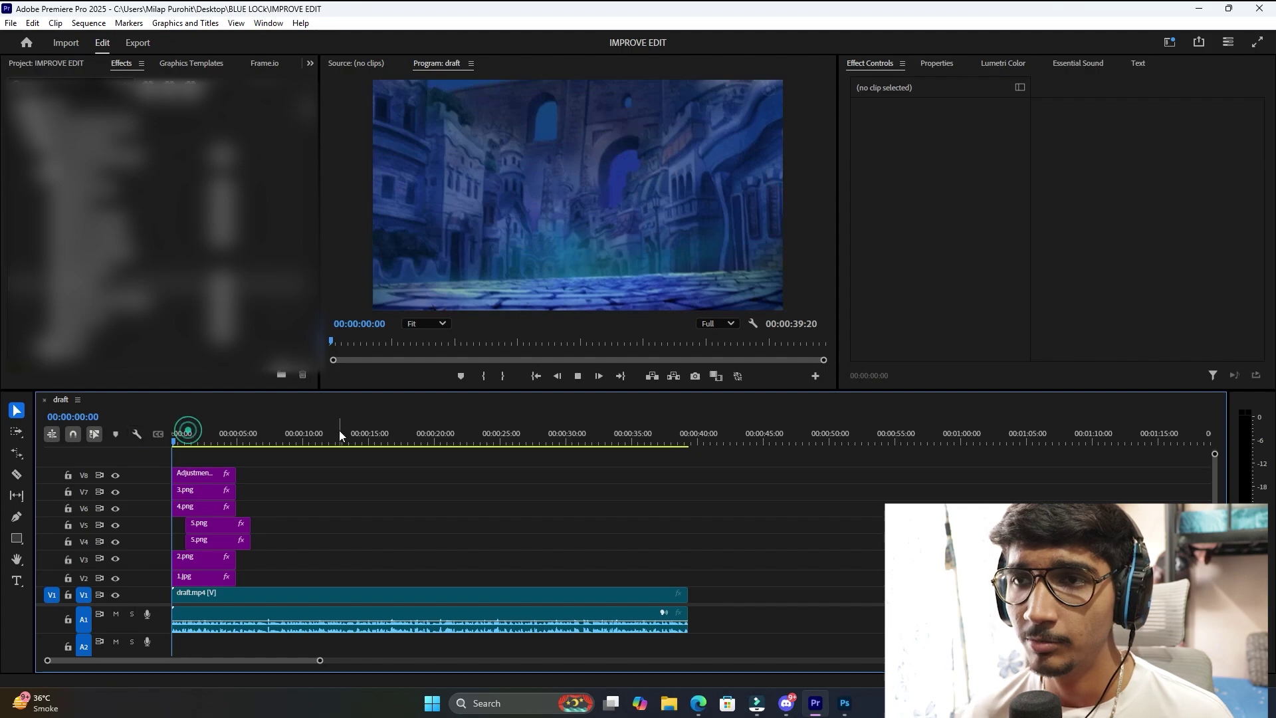
{"action": "key", "text": "space"}
{"action": "key", "text": "space"}
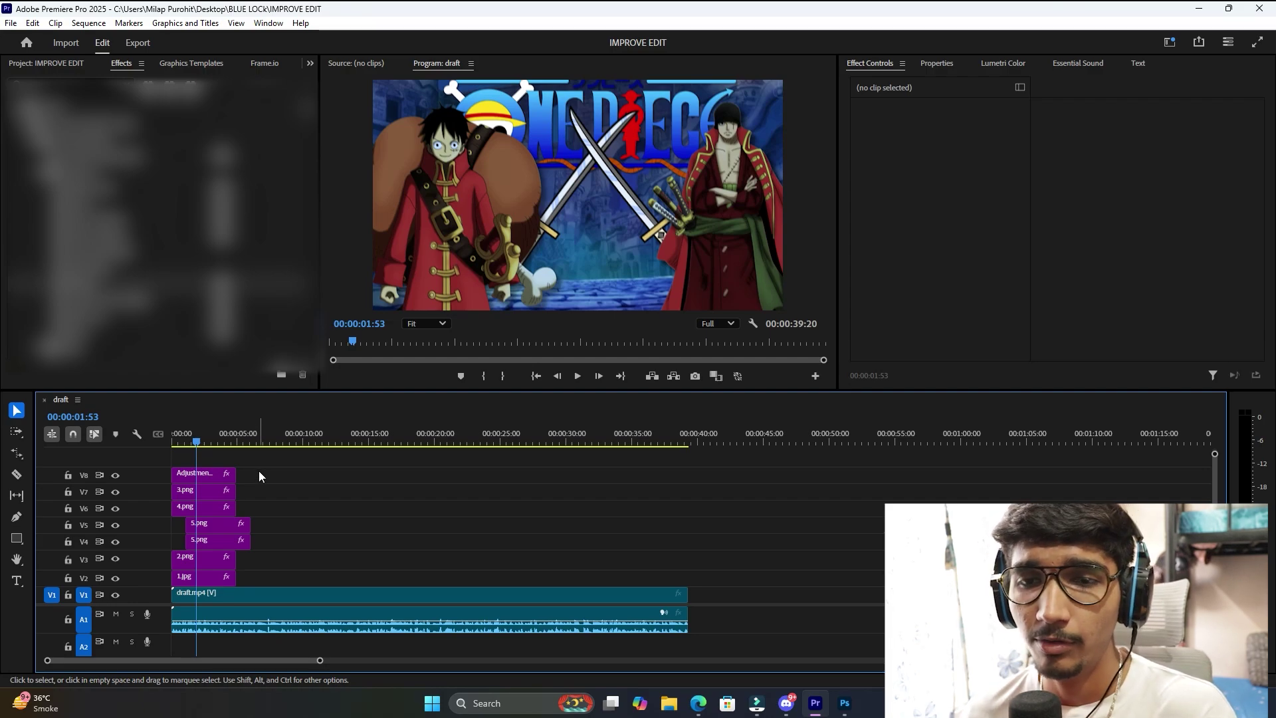
{"action": "left_click_drag", "start_coordinate": [257, 472], "coordinate": [210, 582]}
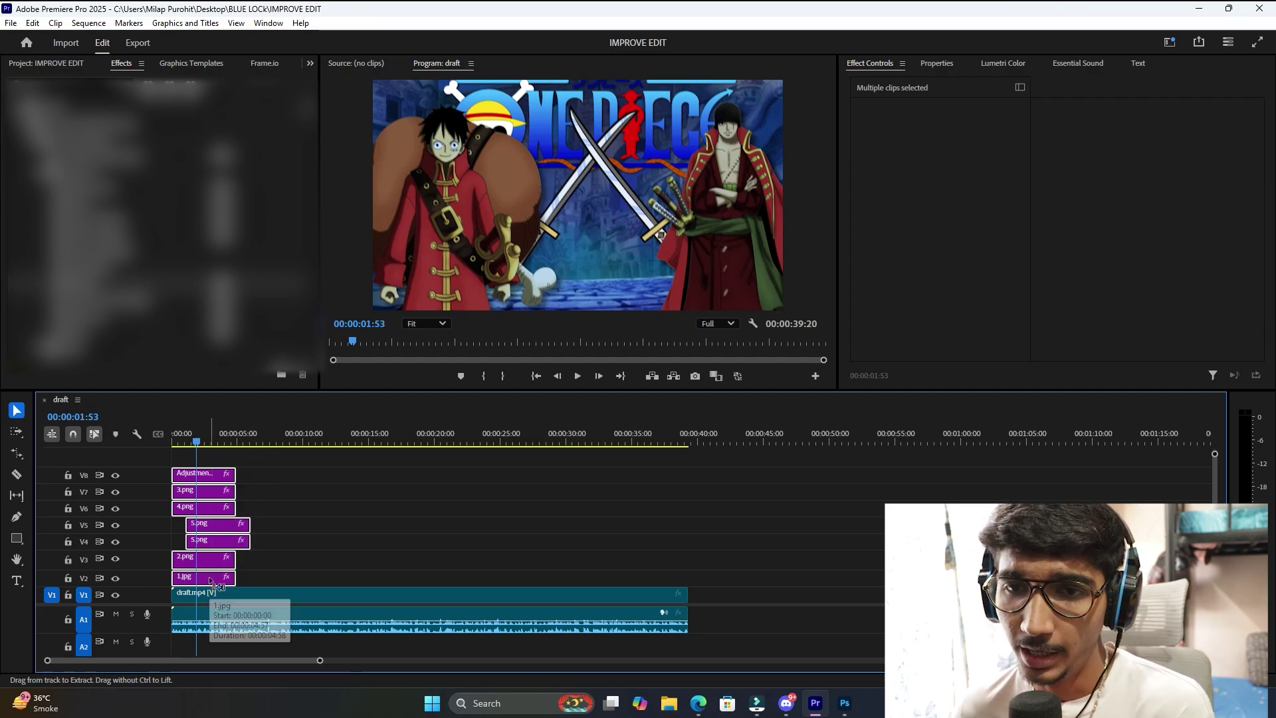
{"action": "key", "text": "ctrl+k"}
{"action": "left_click_drag", "start_coordinate": [259, 475], "coordinate": [208, 578]}
{"action": "key", "text": "Delete"}
Play on to the burning clocks scene and inspect the frame at 00:00:07:32 in full screen.
{"action": "key", "text": "space"}
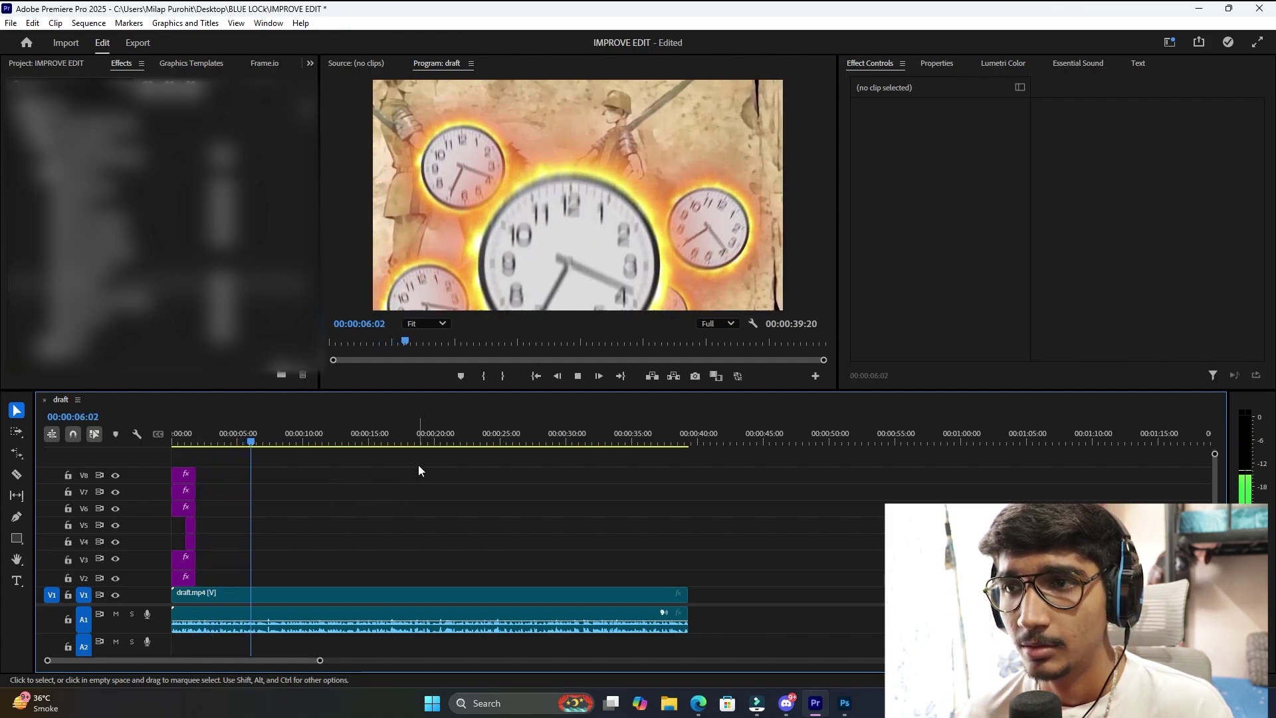
{"action": "key", "text": "space"}
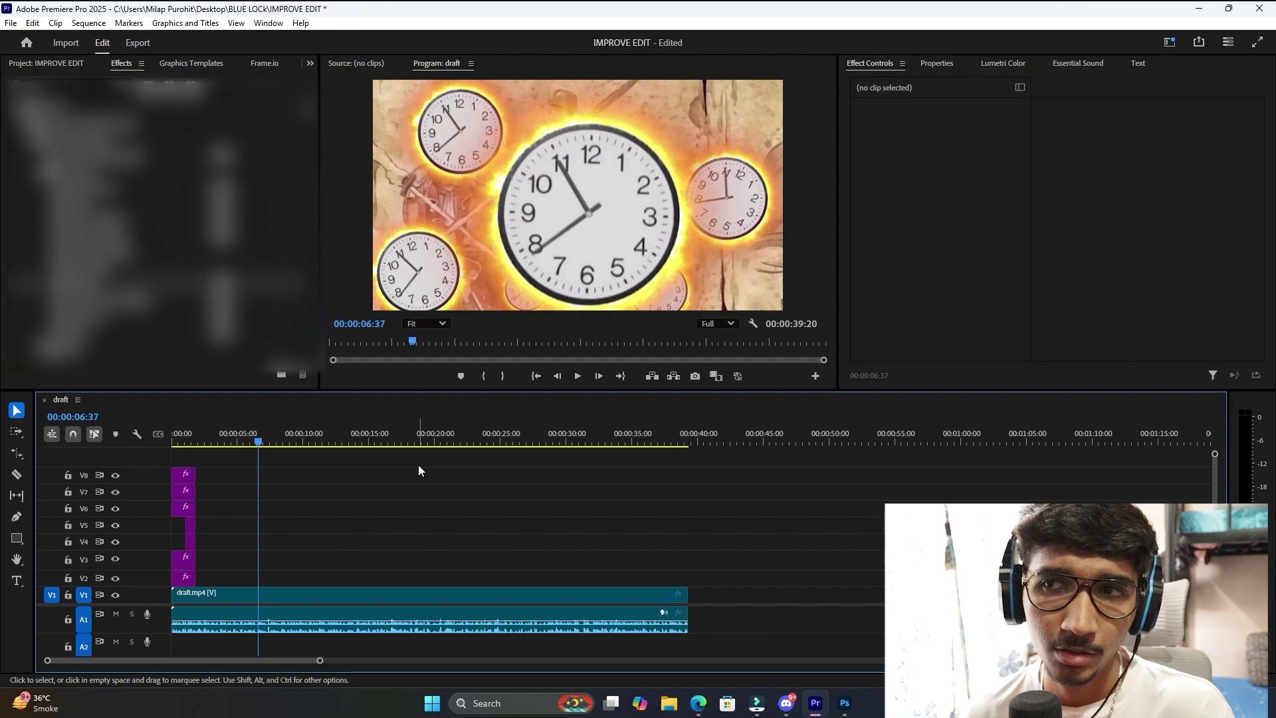
{"action": "key", "text": "space"}
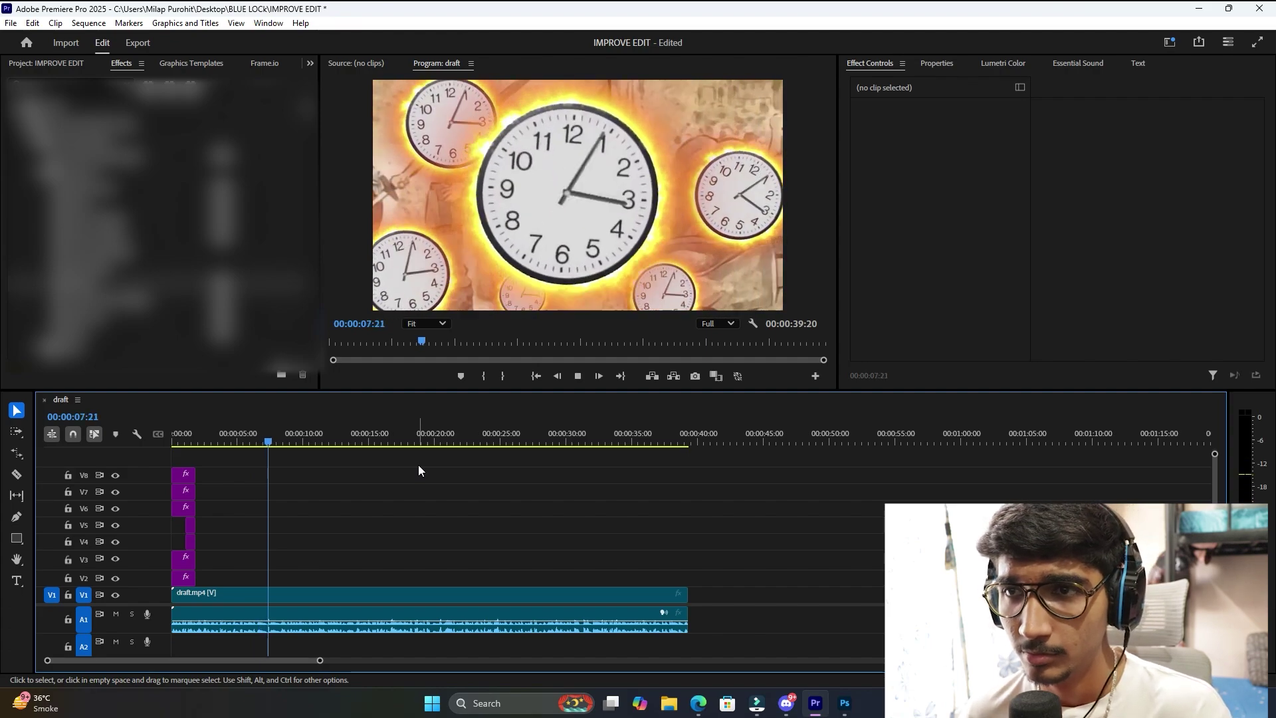
{"action": "left_click_drag", "start_coordinate": [252, 451], "coordinate": [271, 449]}
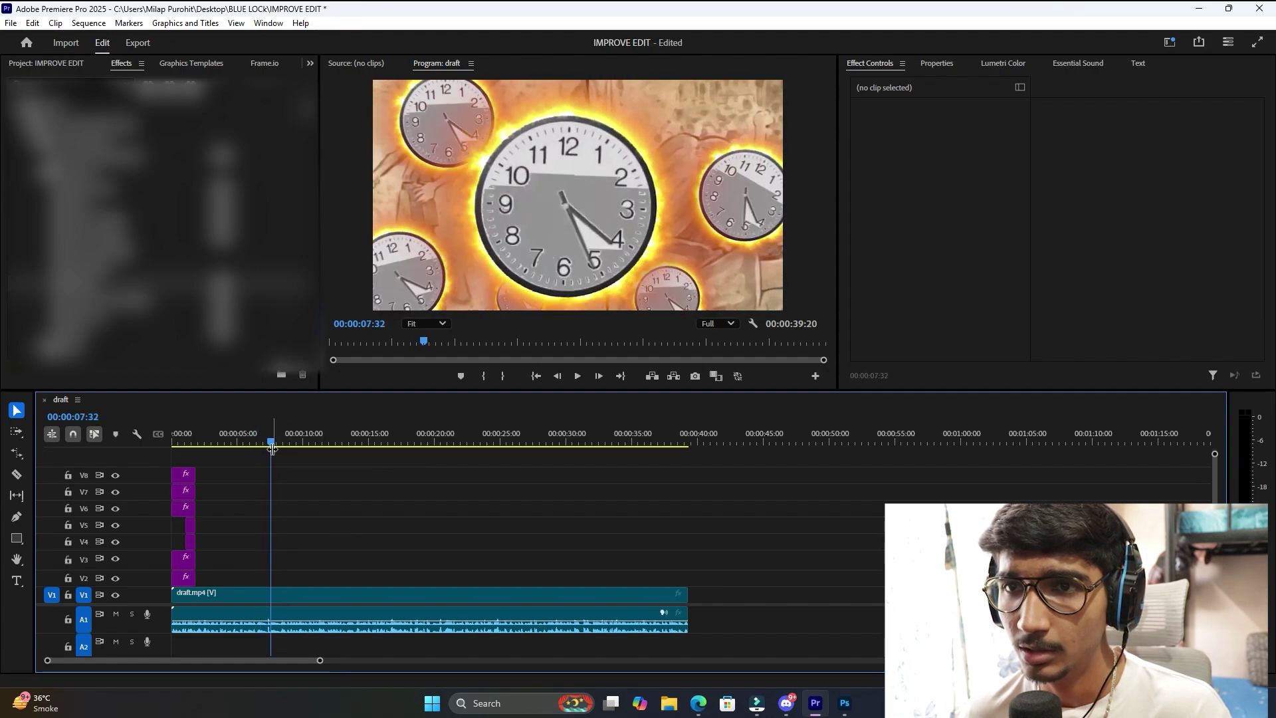
{"action": "key", "text": "ctrl+grave"}
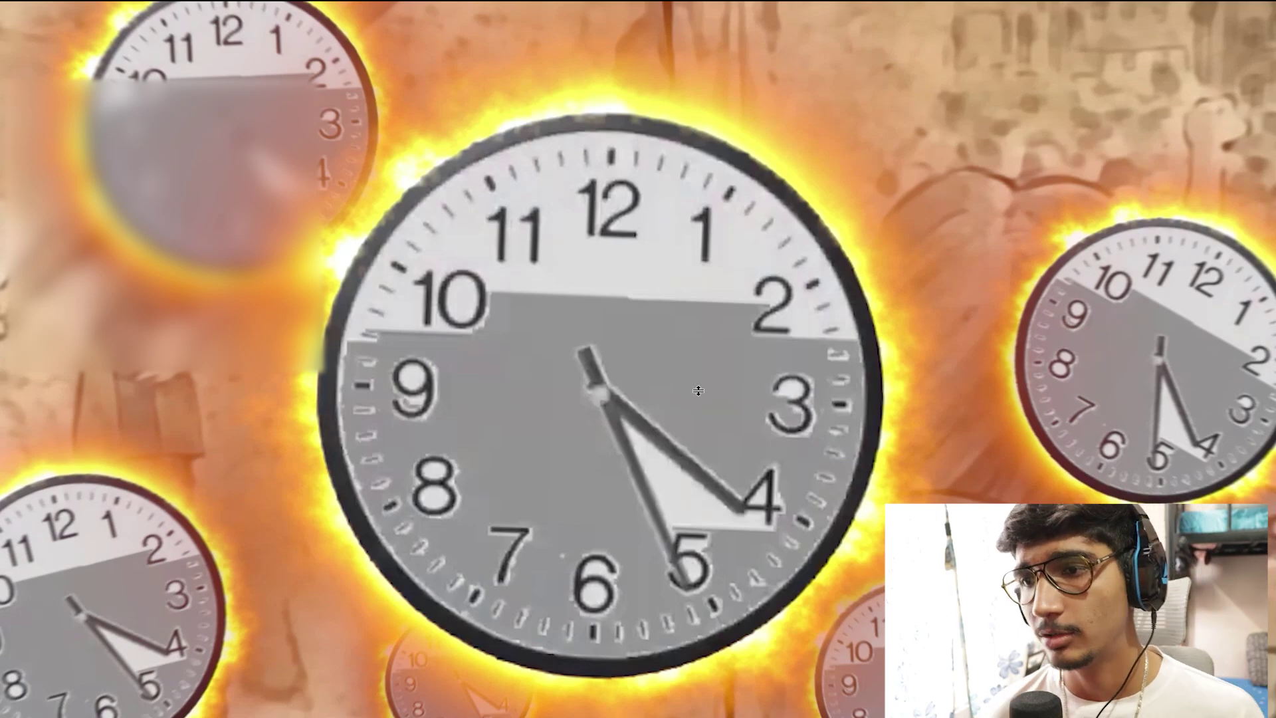
{"action": "key", "text": "ctrl+grave"}
Play the draft from the clocks scene to the caped character and examine the green effect's first frames around 00:00:10:15.
{"action": "key", "text": "space"}
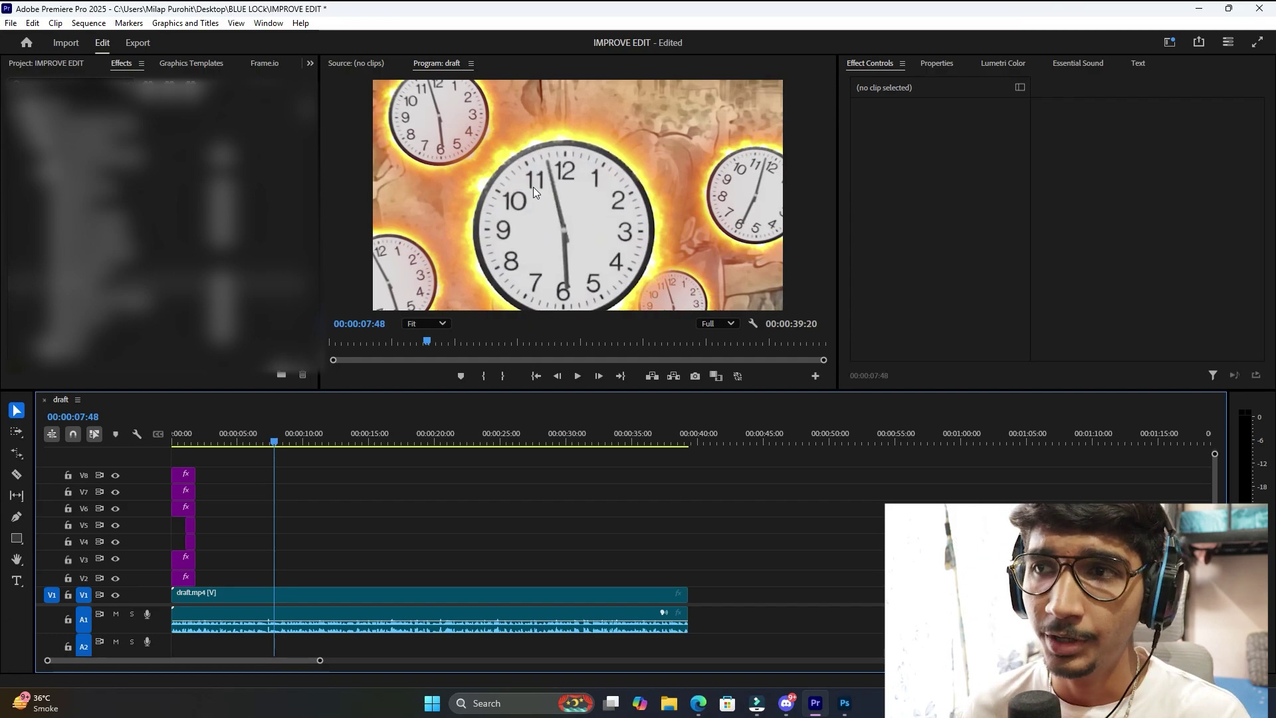
{"action": "key", "text": "space"}
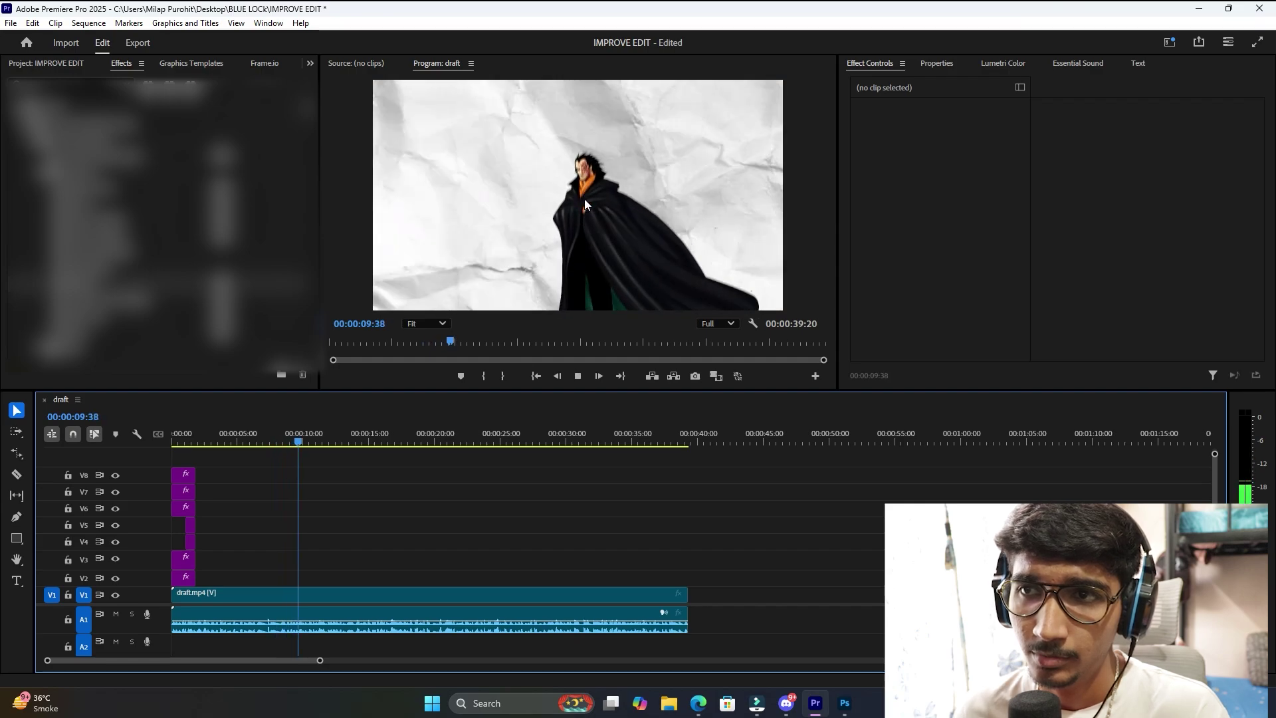
{"action": "key", "text": "space"}
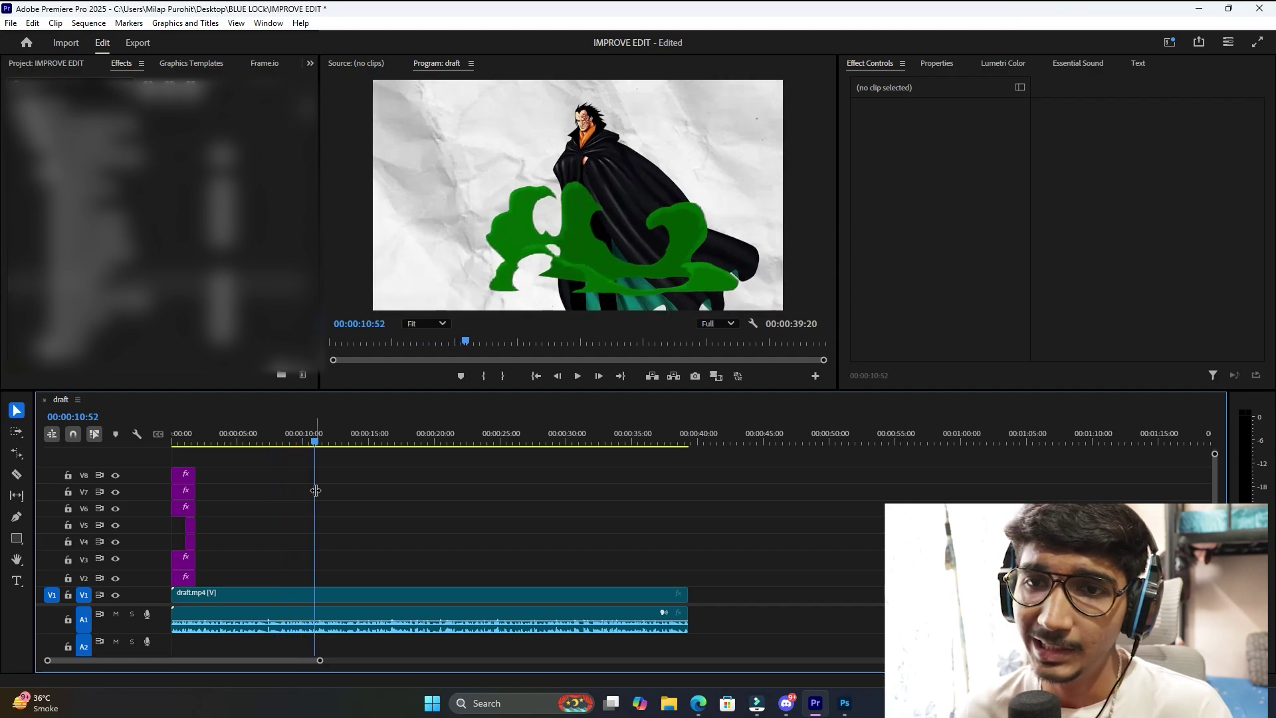
{"action": "left_click", "coordinate": [308, 441]}
{"action": "left_click_drag", "start_coordinate": [308, 444], "coordinate": [307, 442]}
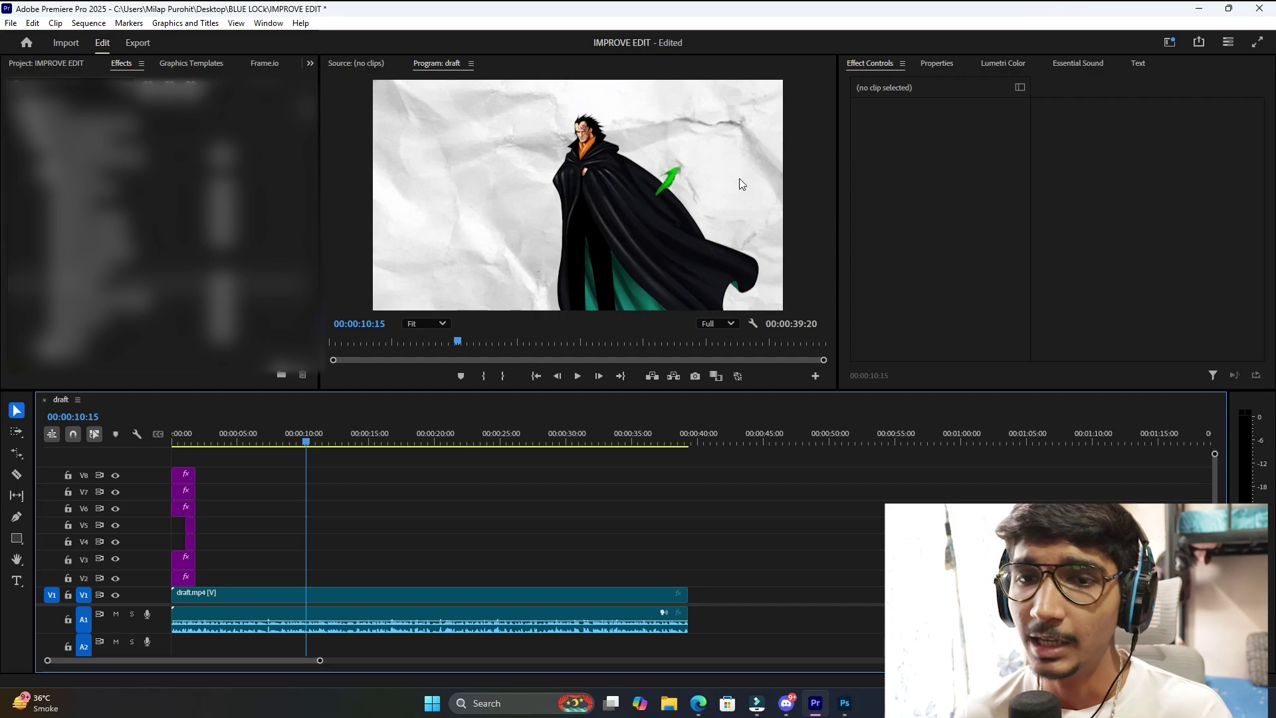
Shift the trimmed intro clips on V2 to V8 later to compare the original battle opening underneath, and undo the shift.
{"action": "left_click_drag", "start_coordinate": [221, 464], "coordinate": [186, 568]}
{"action": "left_click", "coordinate": [174, 579]}
{"action": "left_click_drag", "start_coordinate": [215, 471], "coordinate": [223, 561]}
{"action": "left_click", "coordinate": [177, 438]}
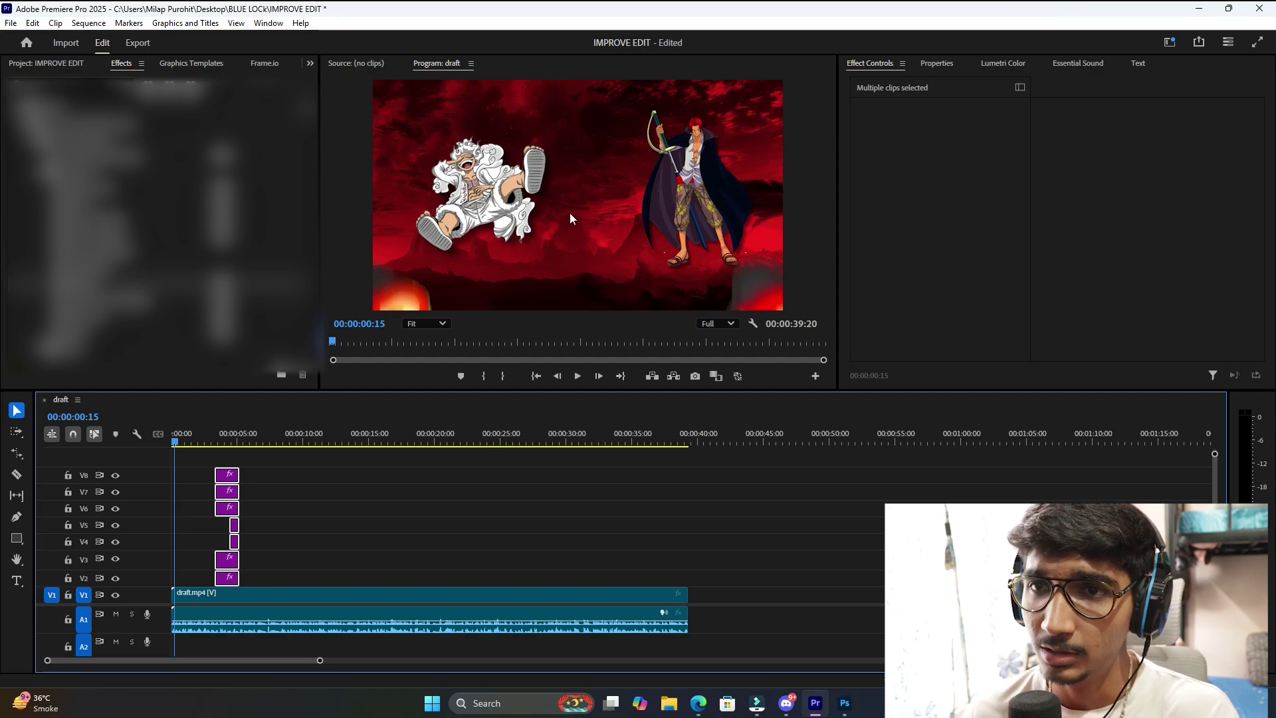
{"action": "left_click", "coordinate": [186, 435]}
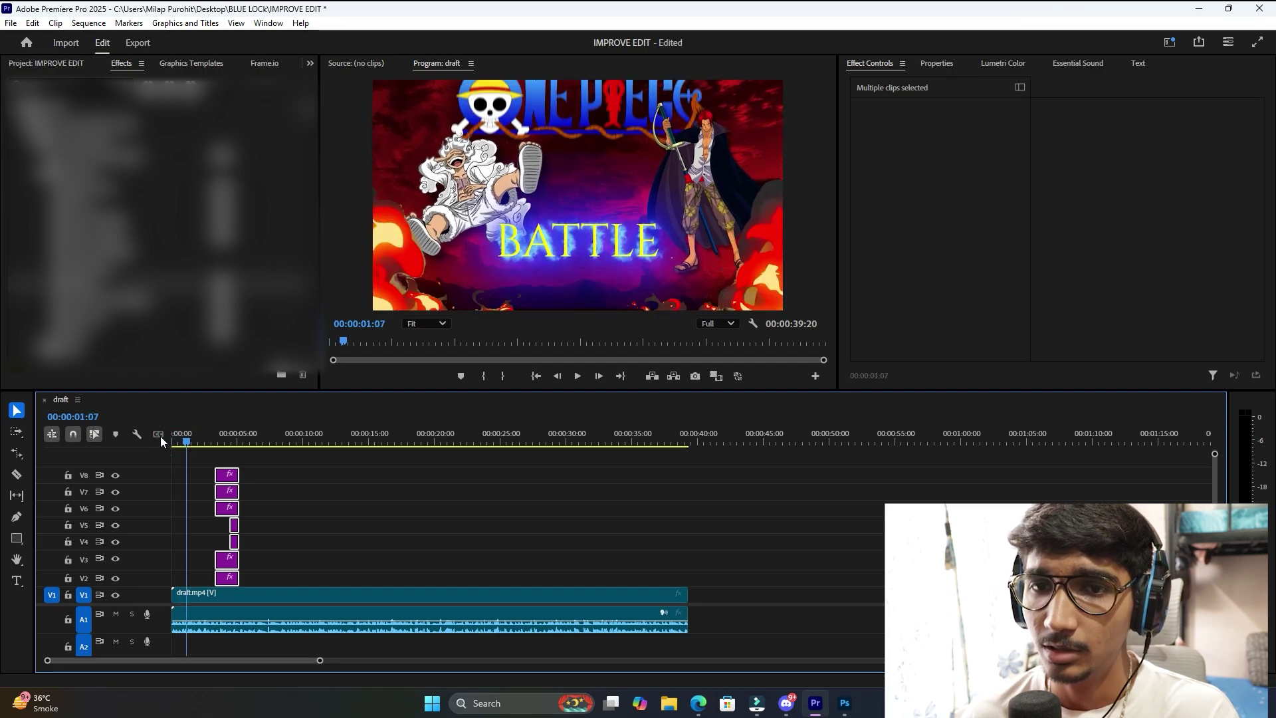
{"action": "left_click", "coordinate": [191, 439]}
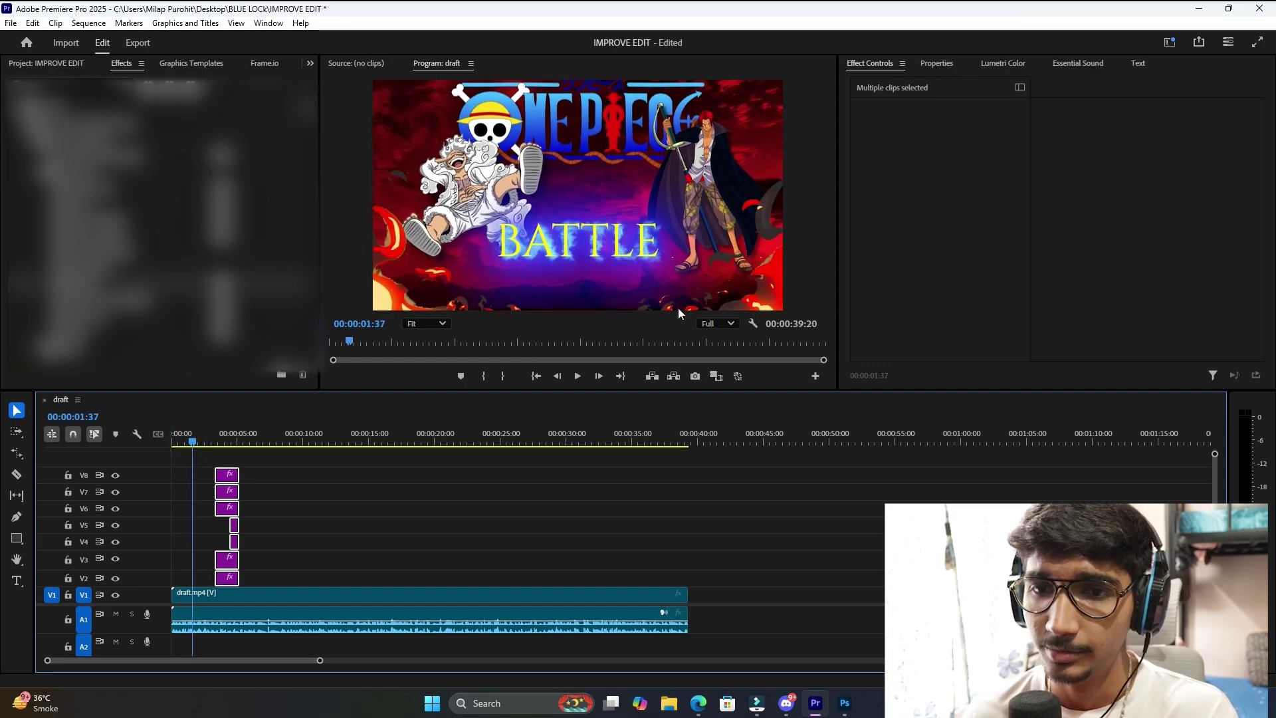
{"action": "key", "text": "ctrl+z"}
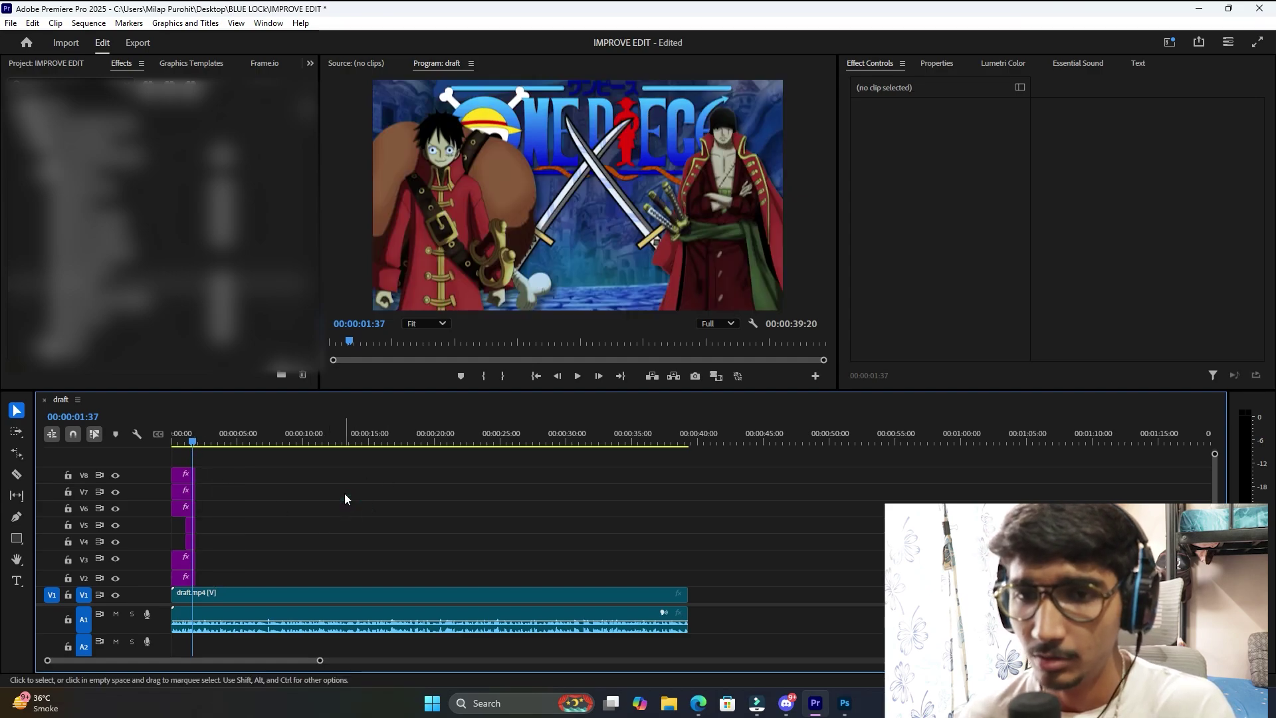
Review the caped character's green tornado transition and the pink forest scene between about 00:00:09:27 and 00:00:13:46.
{"action": "left_click", "coordinate": [299, 441]}
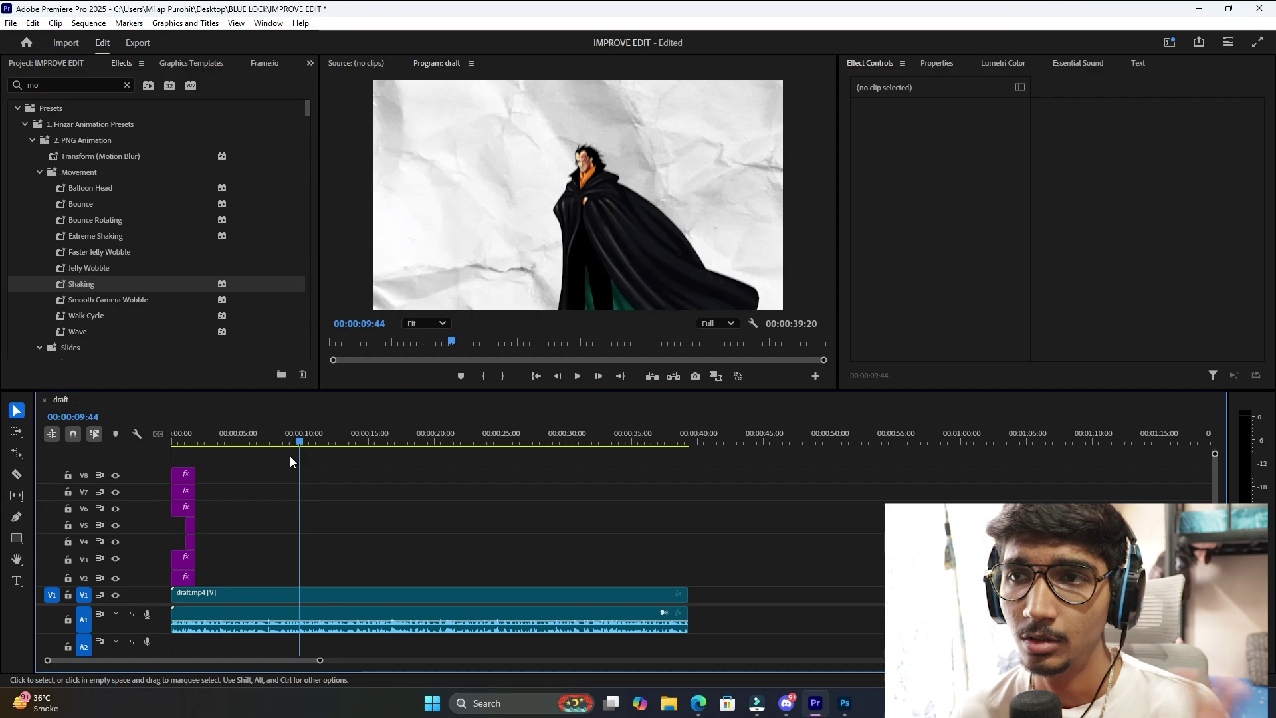
{"action": "left_click", "coordinate": [301, 441]}
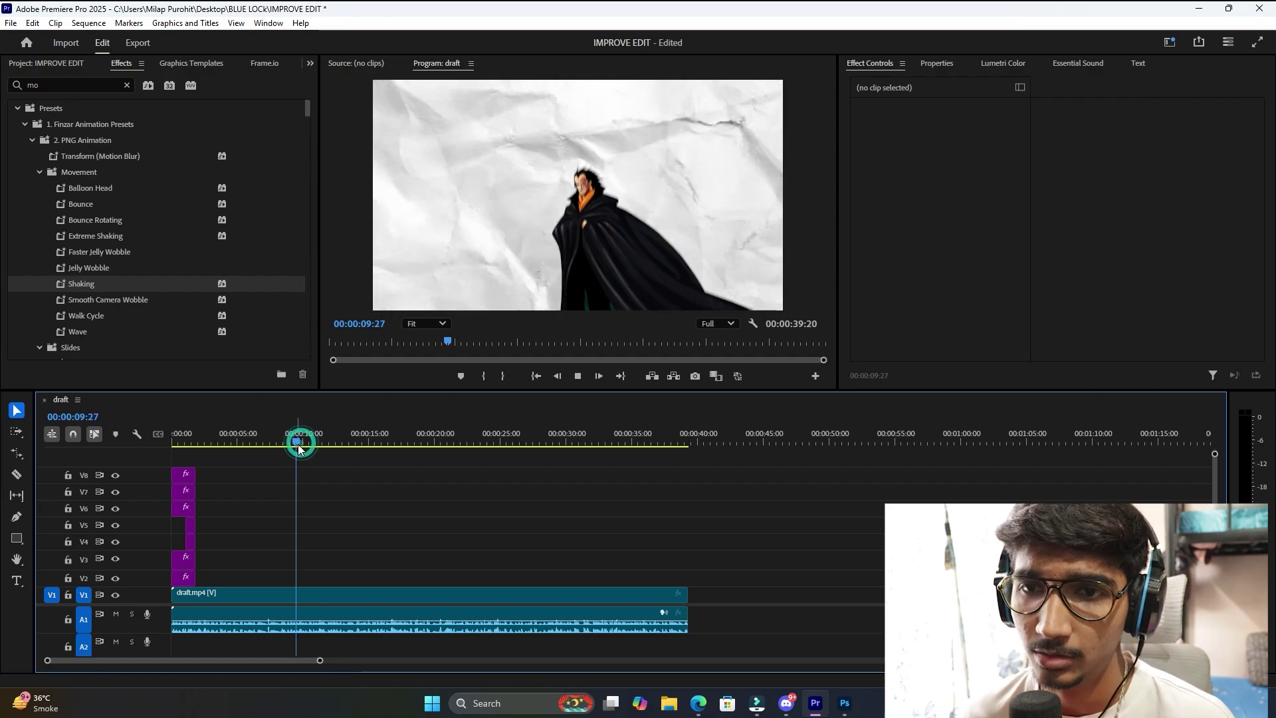
{"action": "key", "text": "space"}
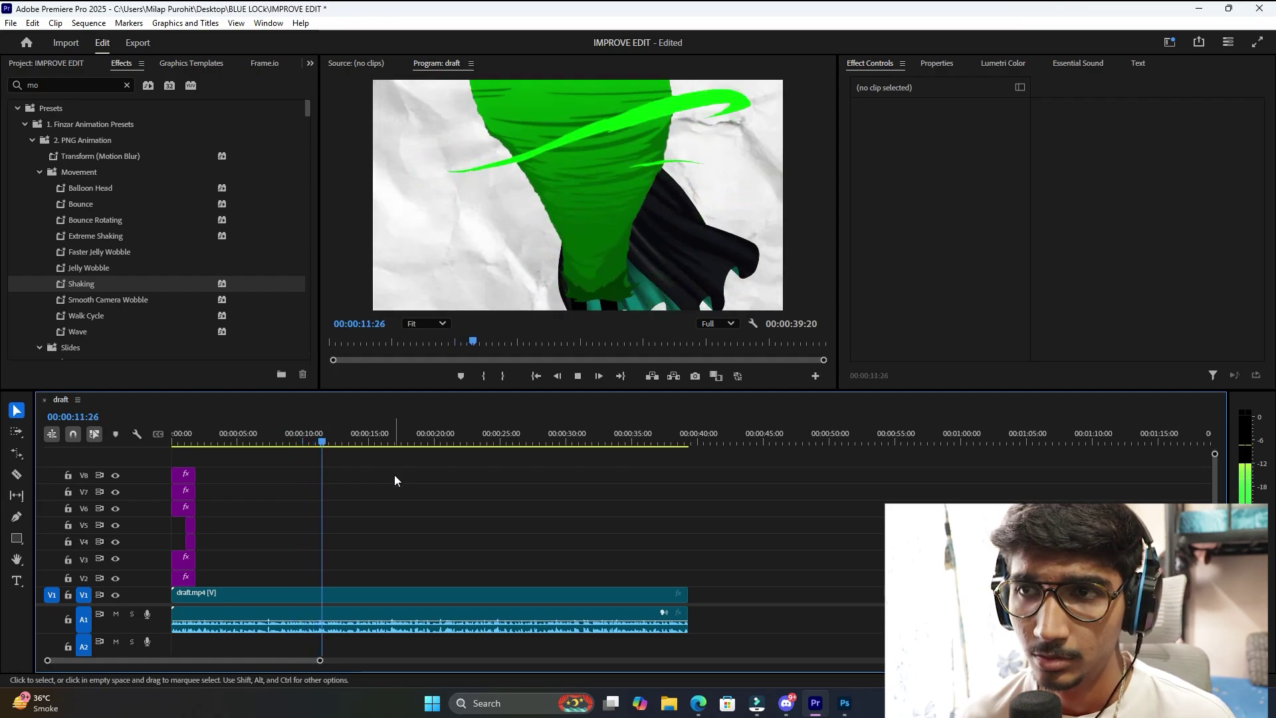
{"action": "left_click", "coordinate": [332, 443]}
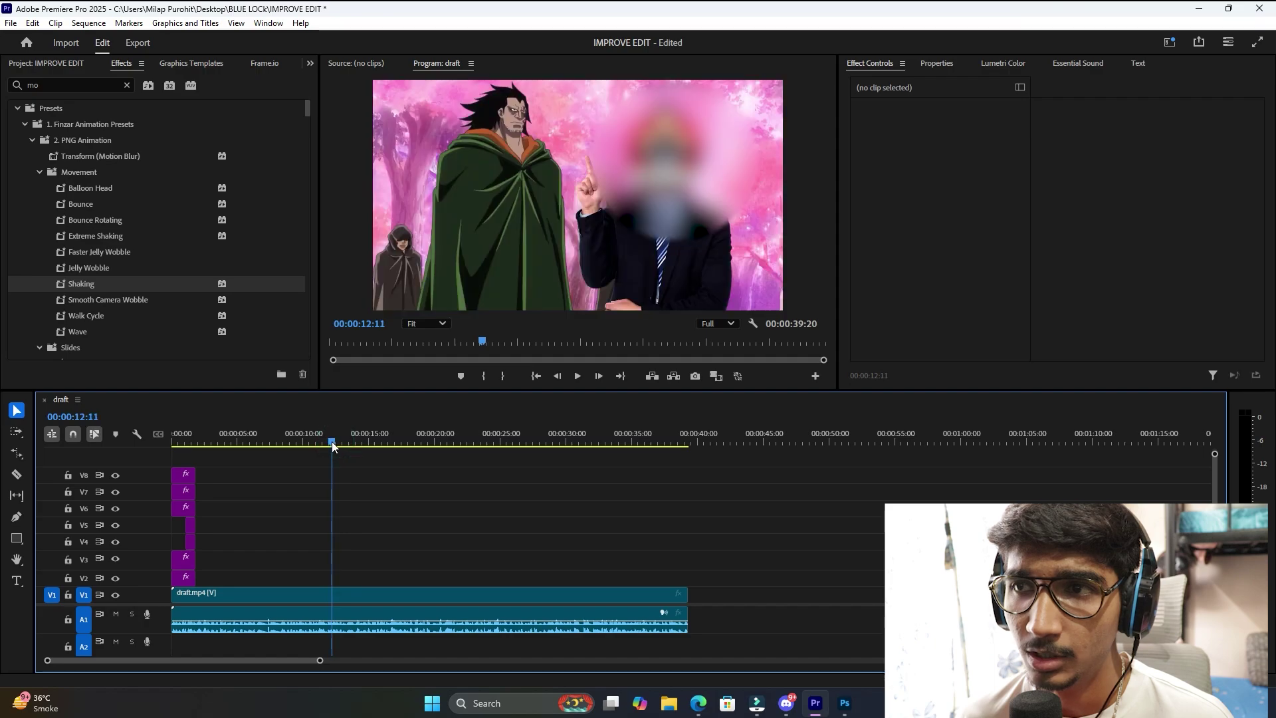
{"action": "left_click_drag", "start_coordinate": [333, 443], "coordinate": [316, 443]}
{"action": "key", "text": "space"}
{"action": "key", "text": "space"}
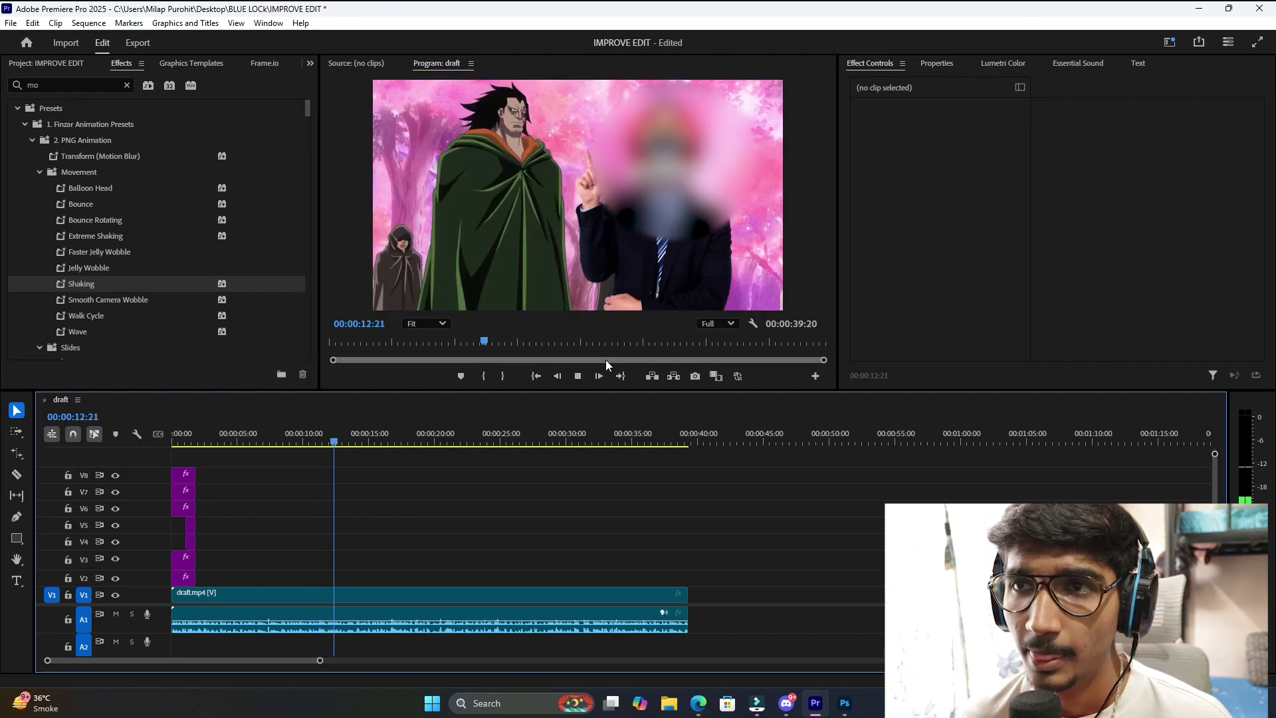
{"action": "key", "text": "space"}
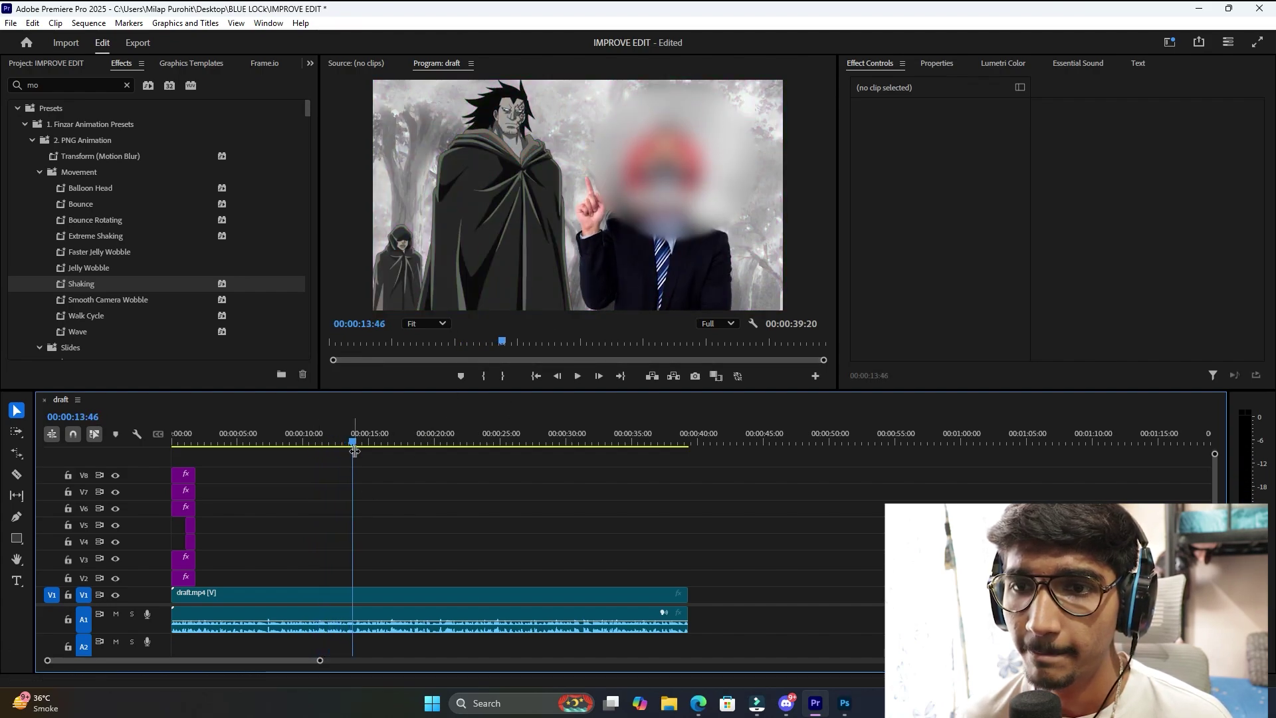
Play back the draft sequence around the 10 to 13 second mark to review the character's appearance.
{"action": "left_click_drag", "start_coordinate": [355, 452], "coordinate": [313, 452]}
{"action": "key", "text": "space"}
{"action": "key", "text": "space"}
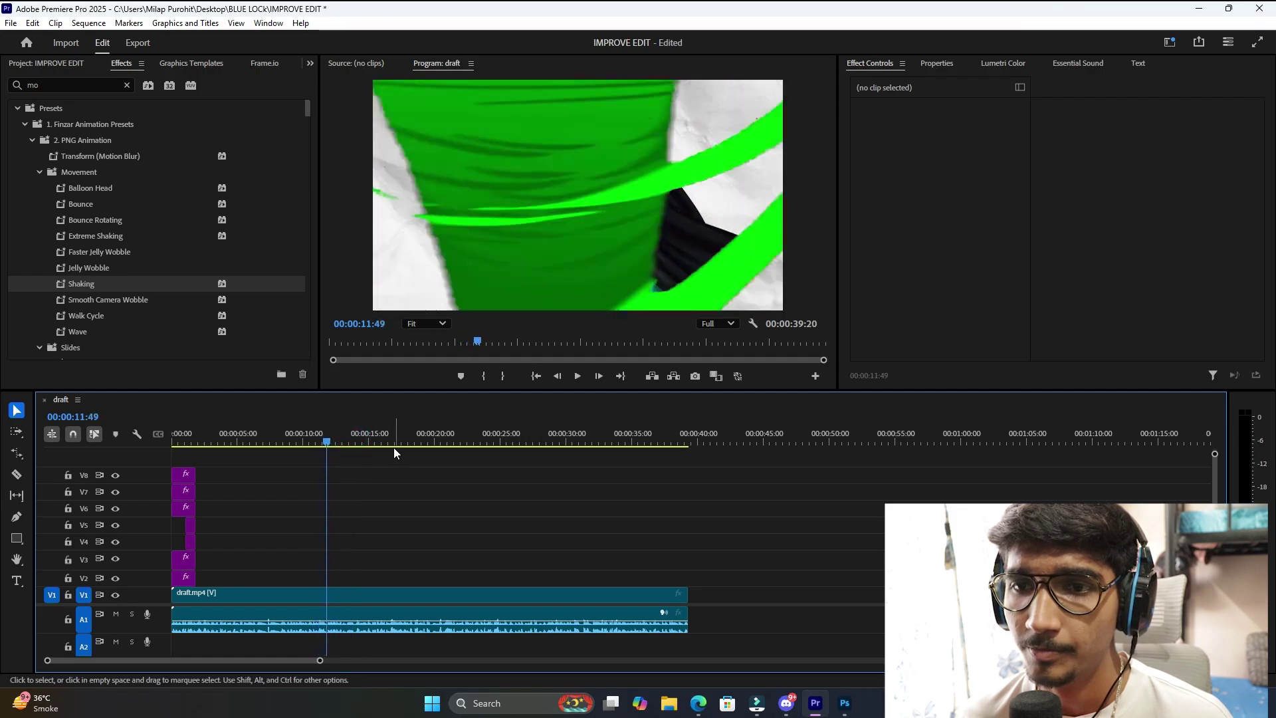
{"action": "left_click", "coordinate": [309, 444]}
{"action": "key", "text": "space"}
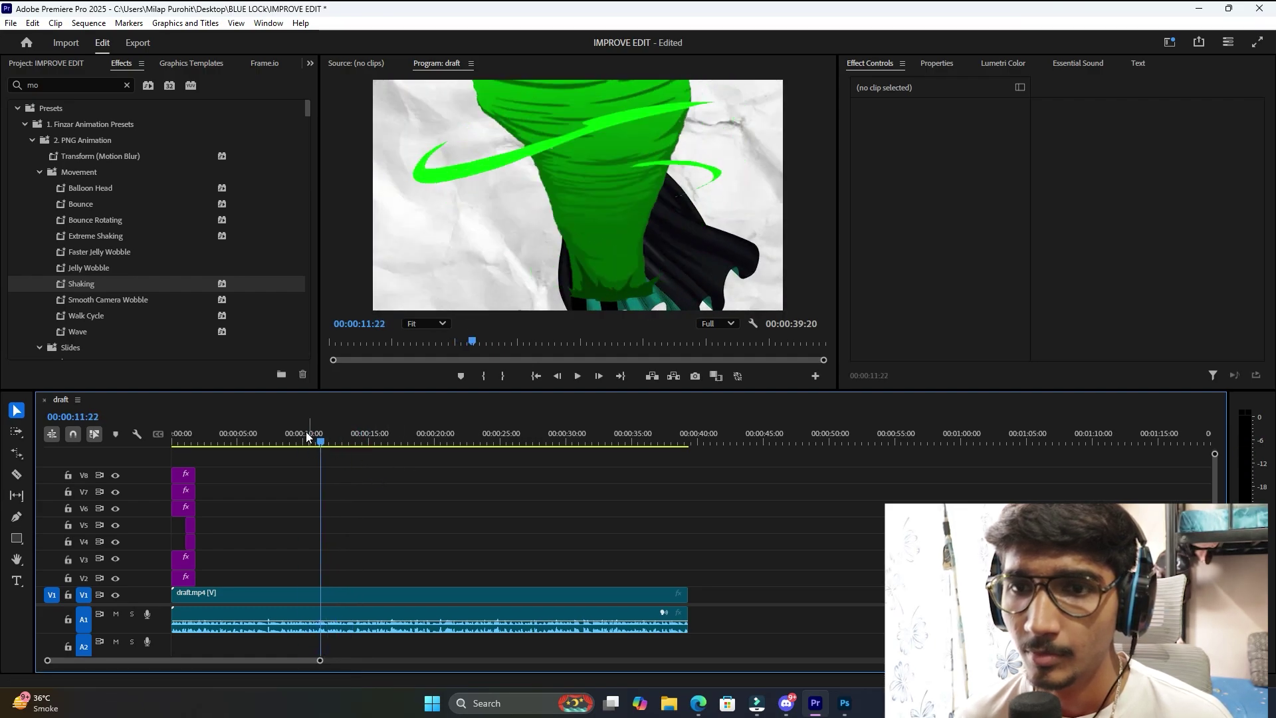
{"action": "left_click", "coordinate": [307, 435]}
Place Comp 2.mp4 on track V2 starting at 00:00:08:26 and save the project.
{"action": "left_click", "coordinate": [192, 63]}
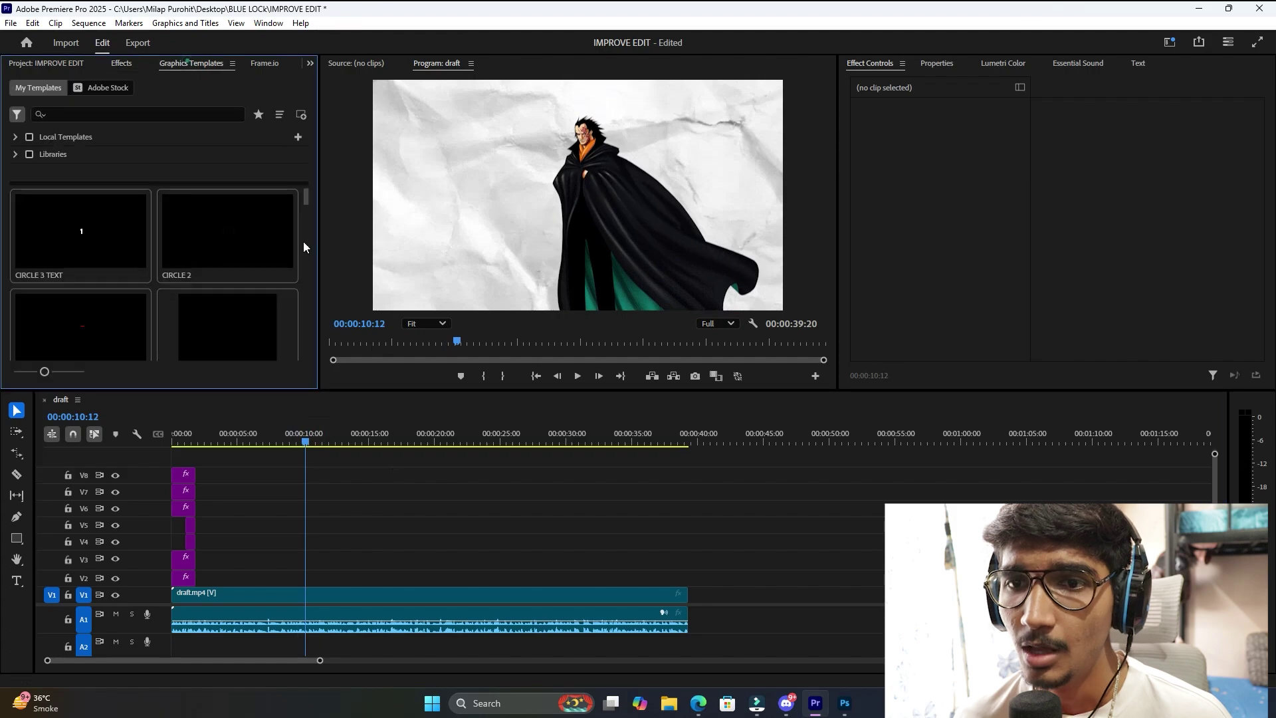
{"action": "left_click_drag", "start_coordinate": [305, 441], "coordinate": [285, 445]}
{"action": "key", "text": "shift+1"}
{"action": "left_click_drag", "start_coordinate": [246, 296], "coordinate": [289, 577]}
{"action": "key", "text": "ctrl+s"}
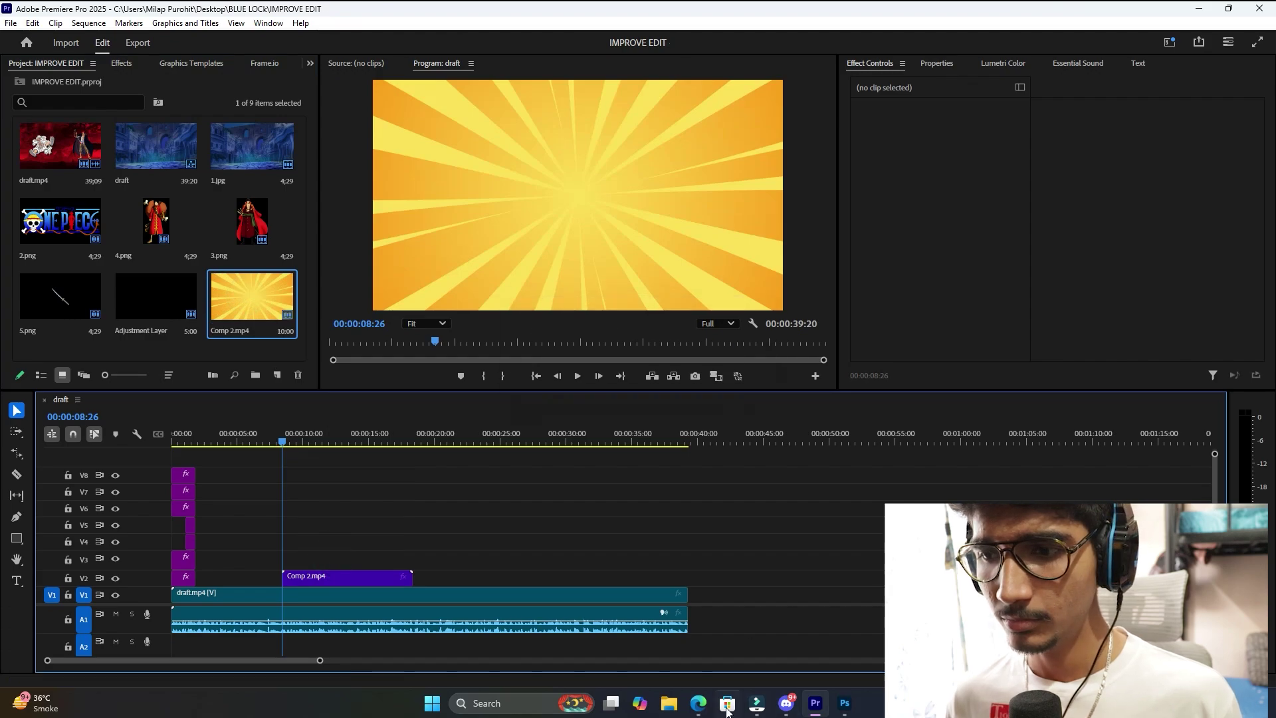
Switch to the Edge browser and run a Bing image search for "One Piece Monkey d dragon png".
{"action": "left_click", "coordinate": [698, 703]}
{"action": "left_click", "coordinate": [408, 12]}
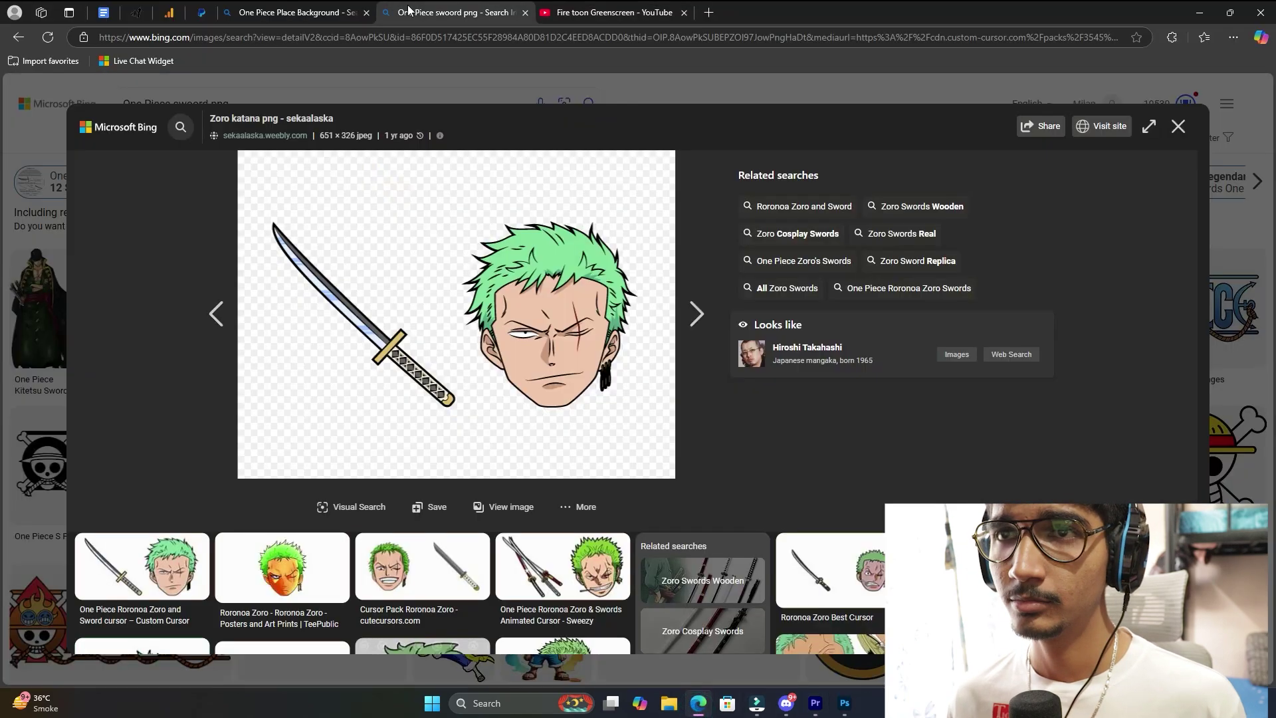
{"action": "left_click", "coordinate": [277, 81]}
{"action": "left_click_drag", "start_coordinate": [249, 104], "coordinate": [175, 108]}
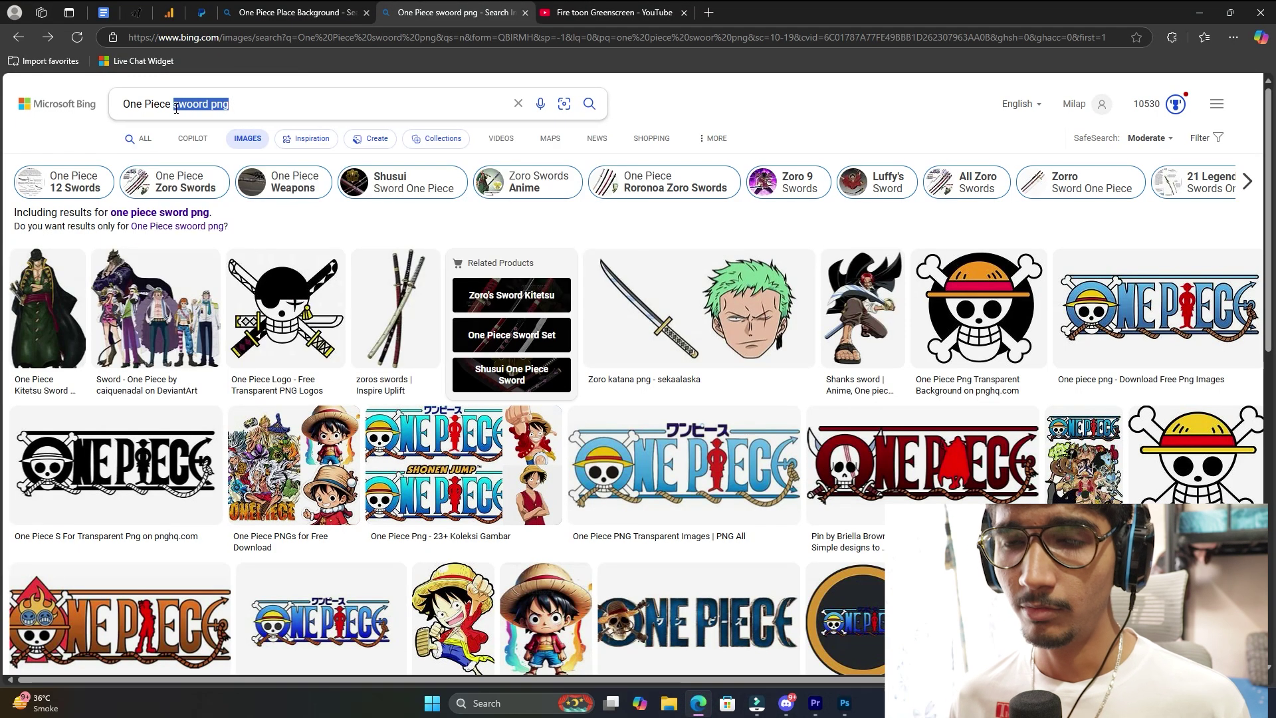
{"action": "type", "text": "MOn"}
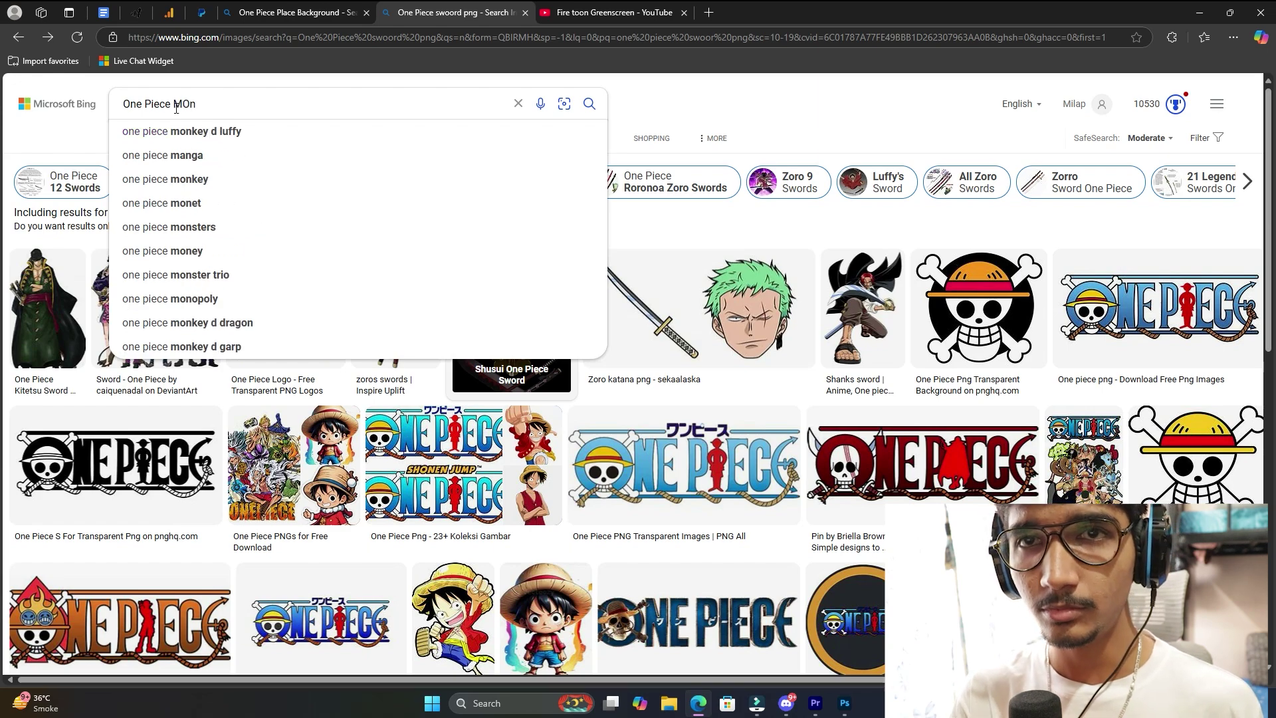
{"action": "key", "text": "BackSpace"}
{"action": "key", "text": "BackSpace"}
{"action": "type", "text": "on"}
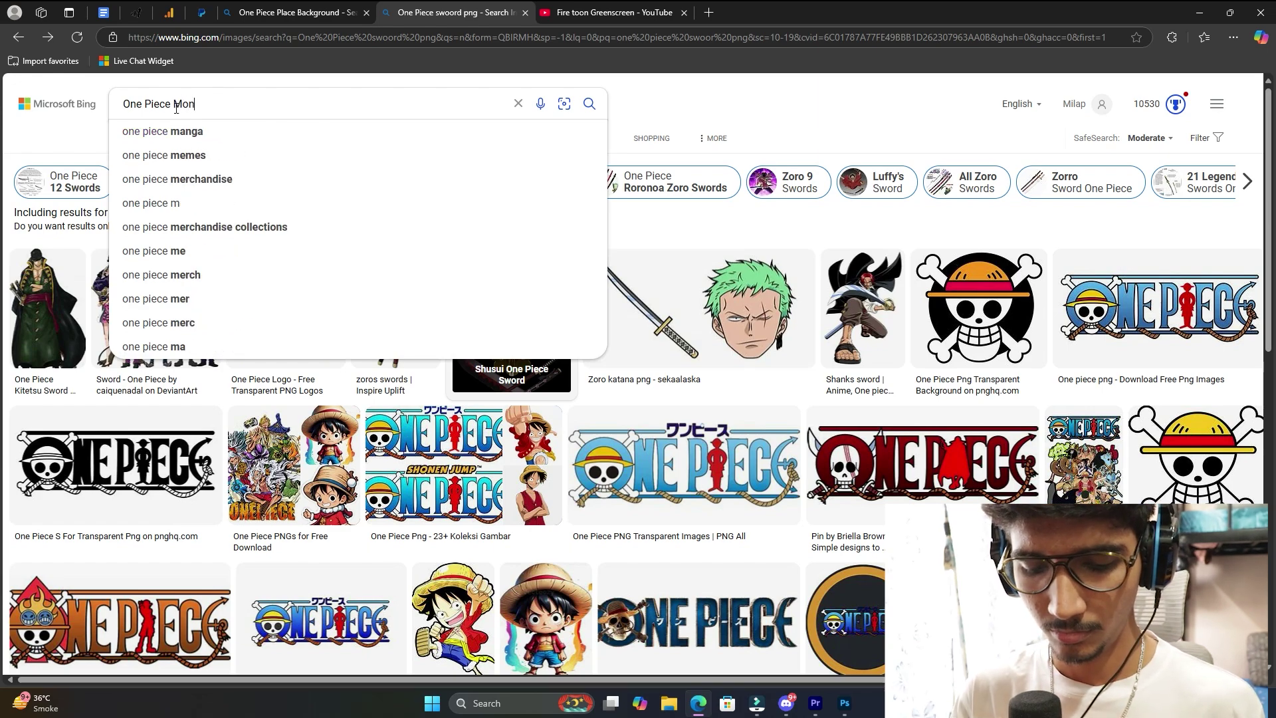
{"action": "type", "text": "key"}
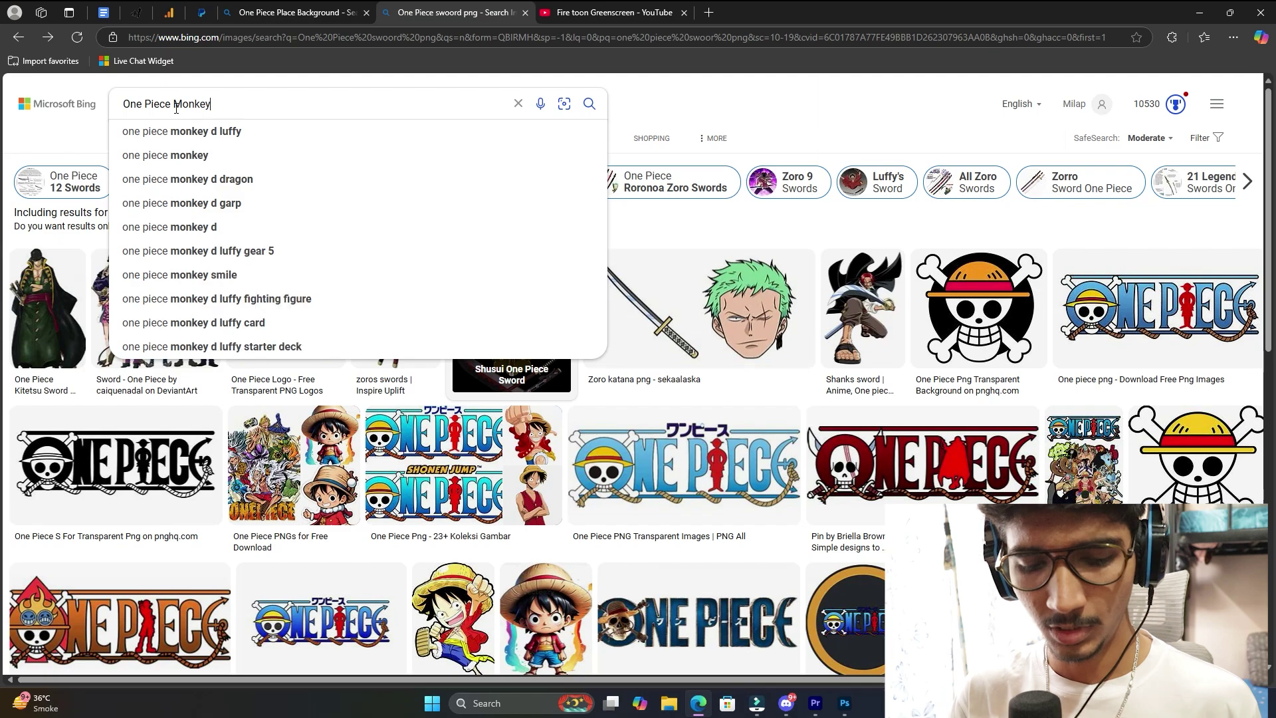
{"action": "type", "text": " d drag"}
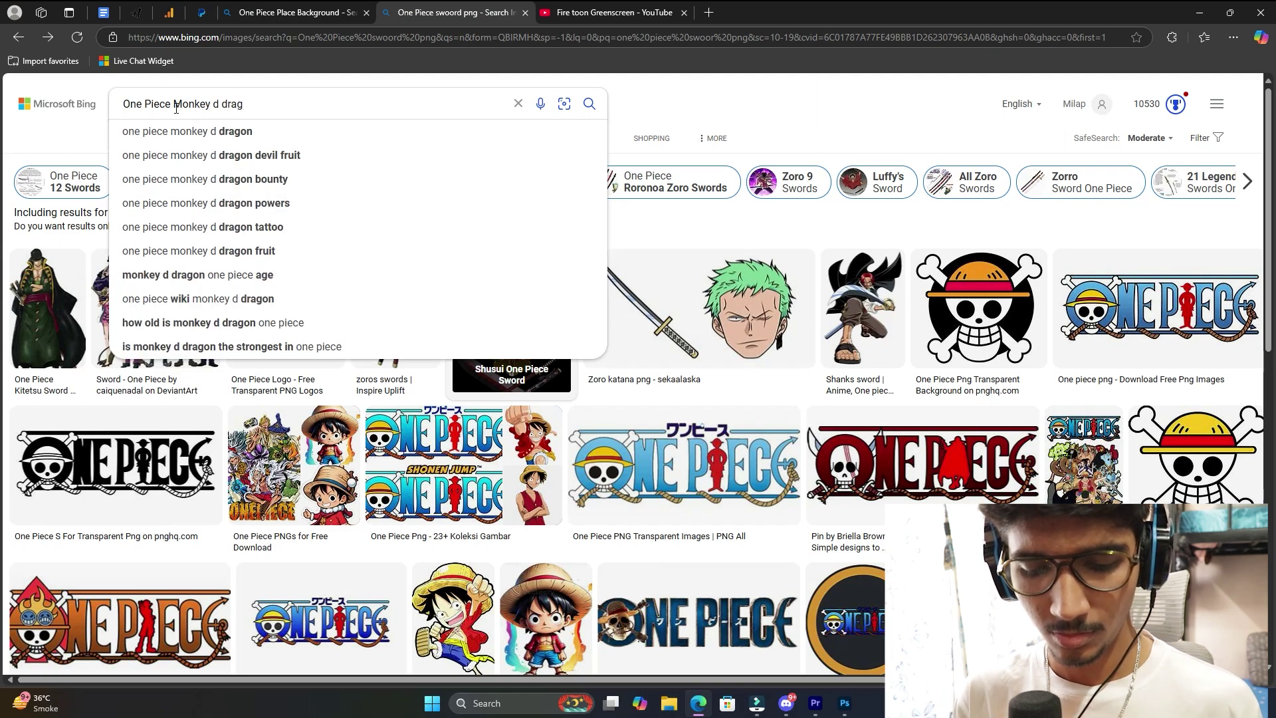
{"action": "type", "text": "on png"}
{"action": "key", "text": "Return"}
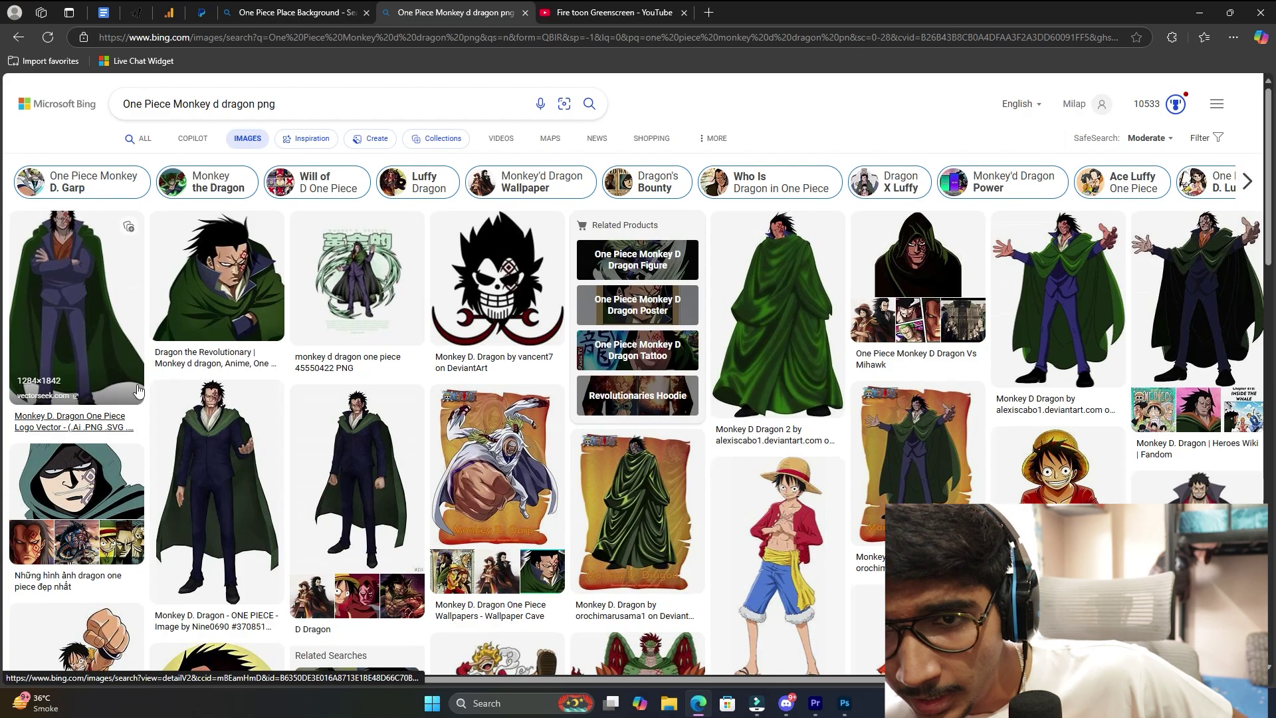
Save the crossed-arms Monkey D. Dragon image as a PNG named 6 in the IMP folder on the desktop.
{"action": "left_click", "coordinate": [109, 340]}
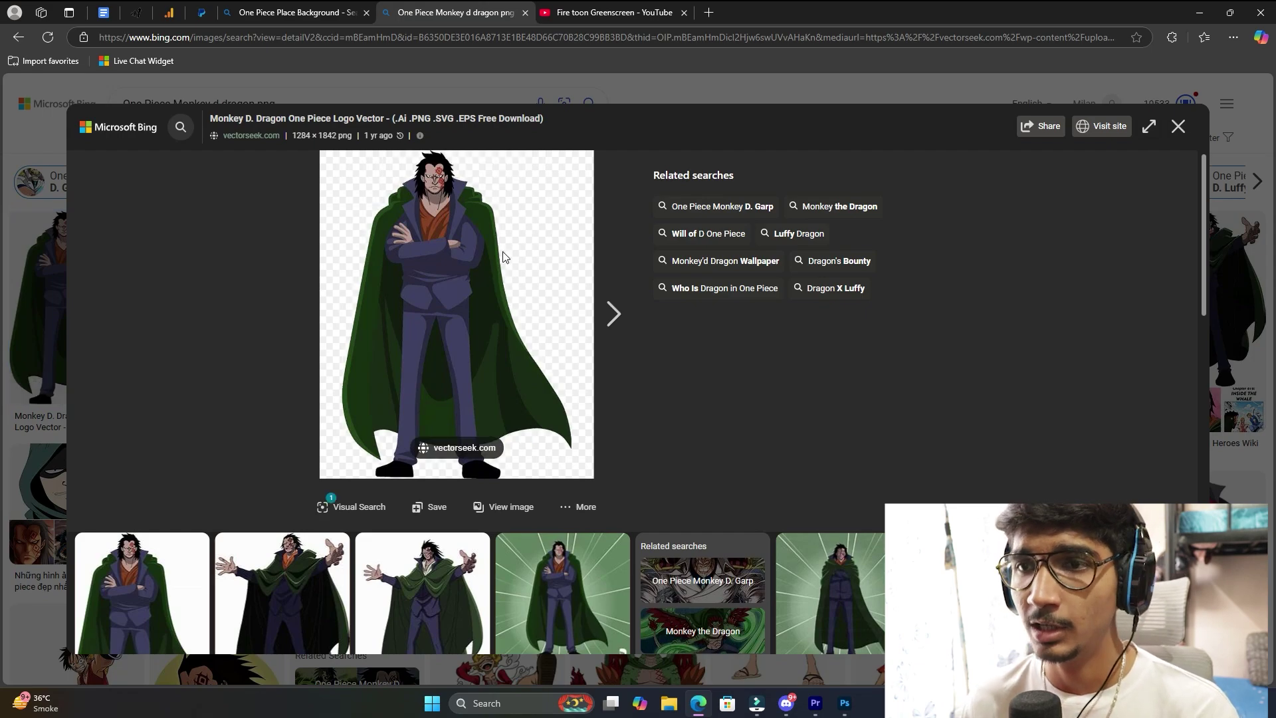
{"action": "right_click", "coordinate": [502, 256]}
{"action": "left_click", "coordinate": [564, 289]}
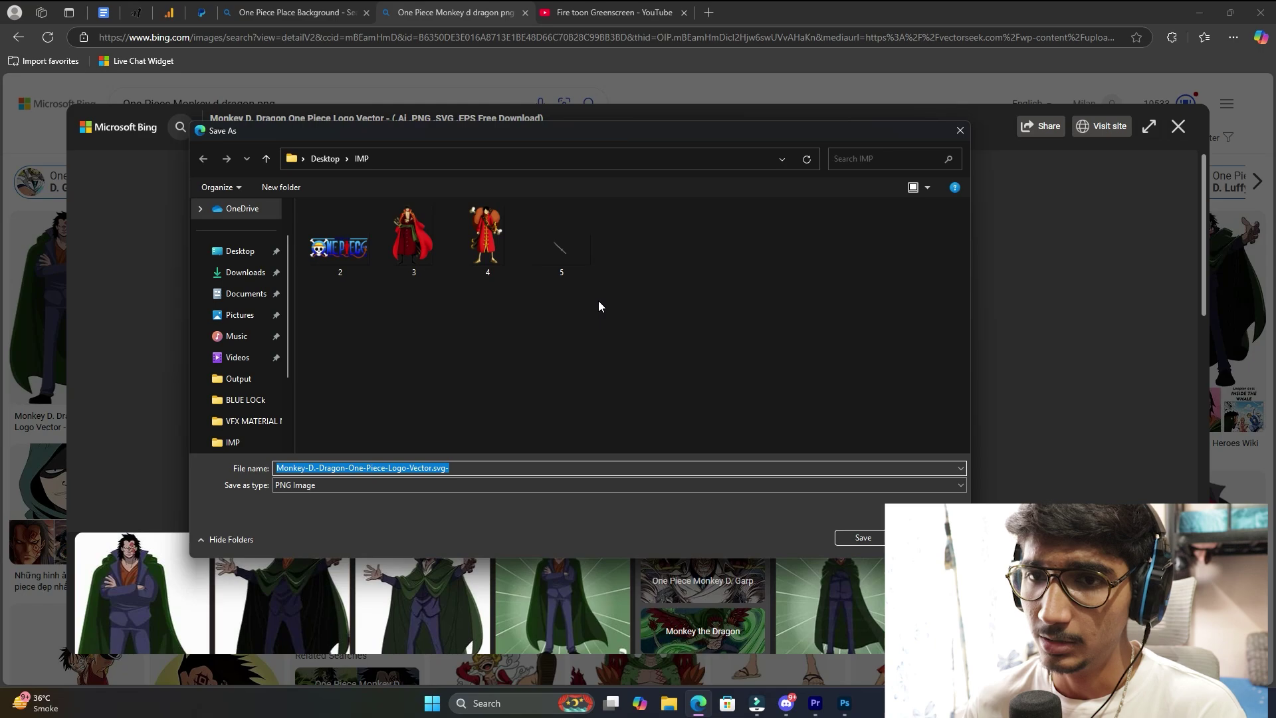
{"action": "key", "text": "Return"}
Switch back to Premiere Pro and import image 6 from the desktop's IMP folder.
{"action": "left_click", "coordinate": [815, 703]}
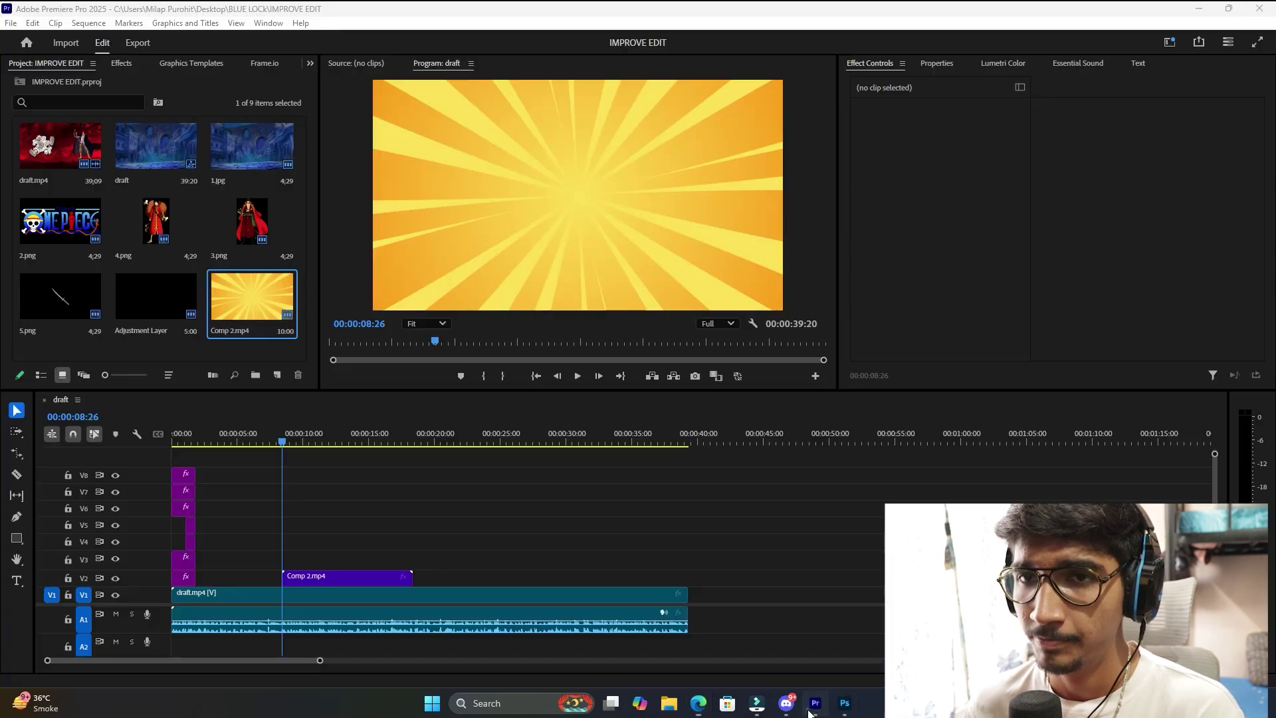
{"action": "double_click", "coordinate": [206, 333]}
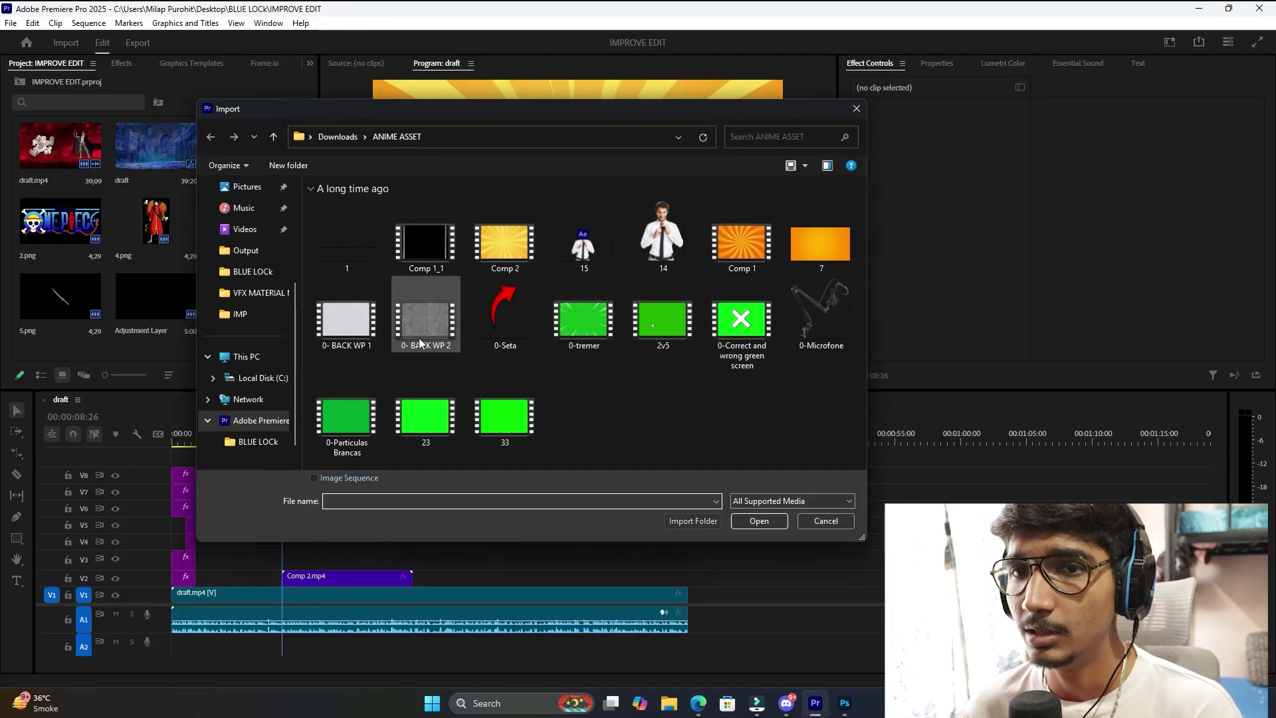
{"action": "scroll", "coordinate": [245, 267], "scroll_direction": "up", "scroll_amount": 3}
{"action": "left_click", "coordinate": [260, 277]}
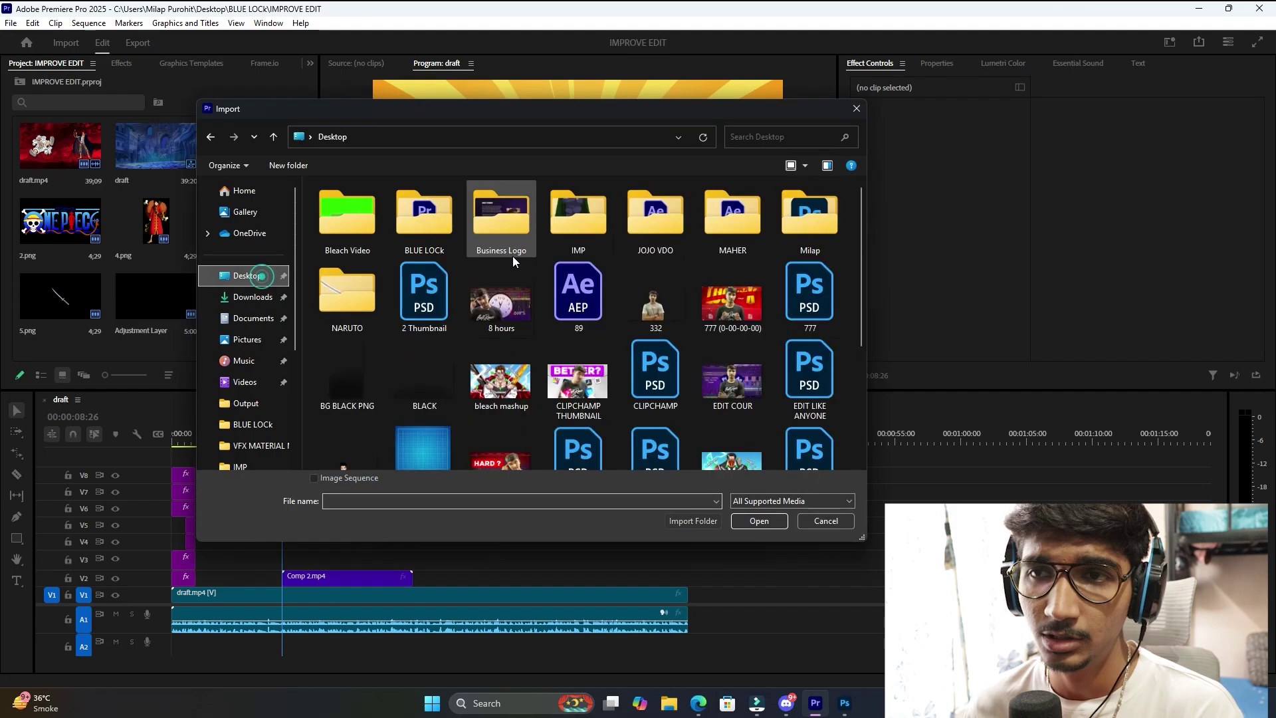
{"action": "double_click", "coordinate": [588, 209]}
{"action": "double_click", "coordinate": [740, 213]}
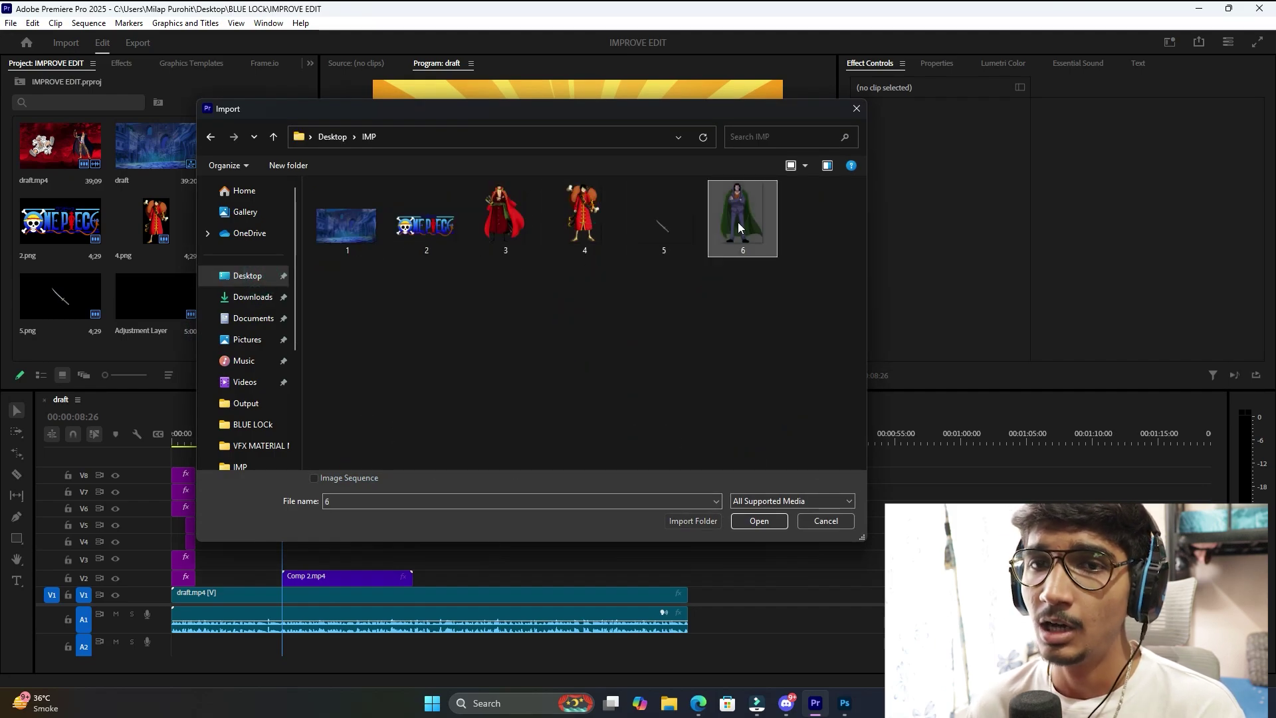
Place 6.png on V3 above Comp 2.mp4 and reposition it to about 1078, 1004 so the head is in frame.
{"action": "left_click_drag", "start_coordinate": [78, 306], "coordinate": [293, 557]}
{"action": "left_click", "coordinate": [525, 180]}
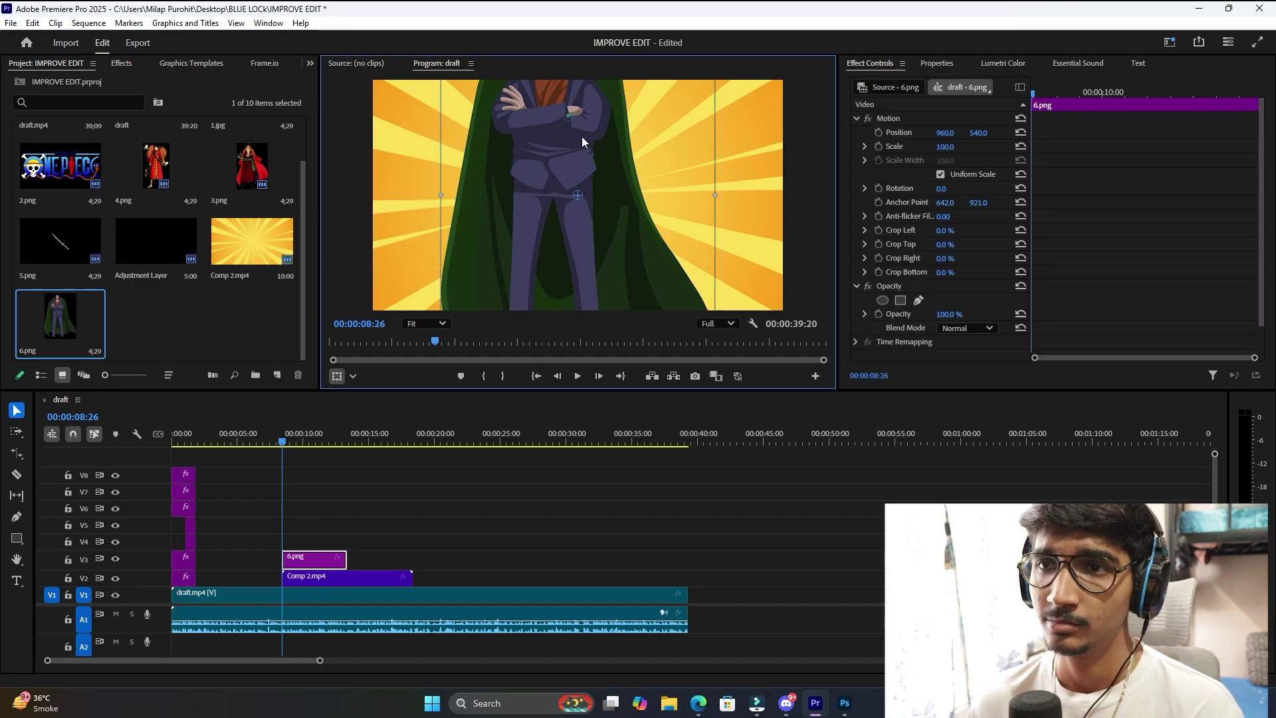
{"action": "left_click_drag", "start_coordinate": [588, 125], "coordinate": [624, 226]}
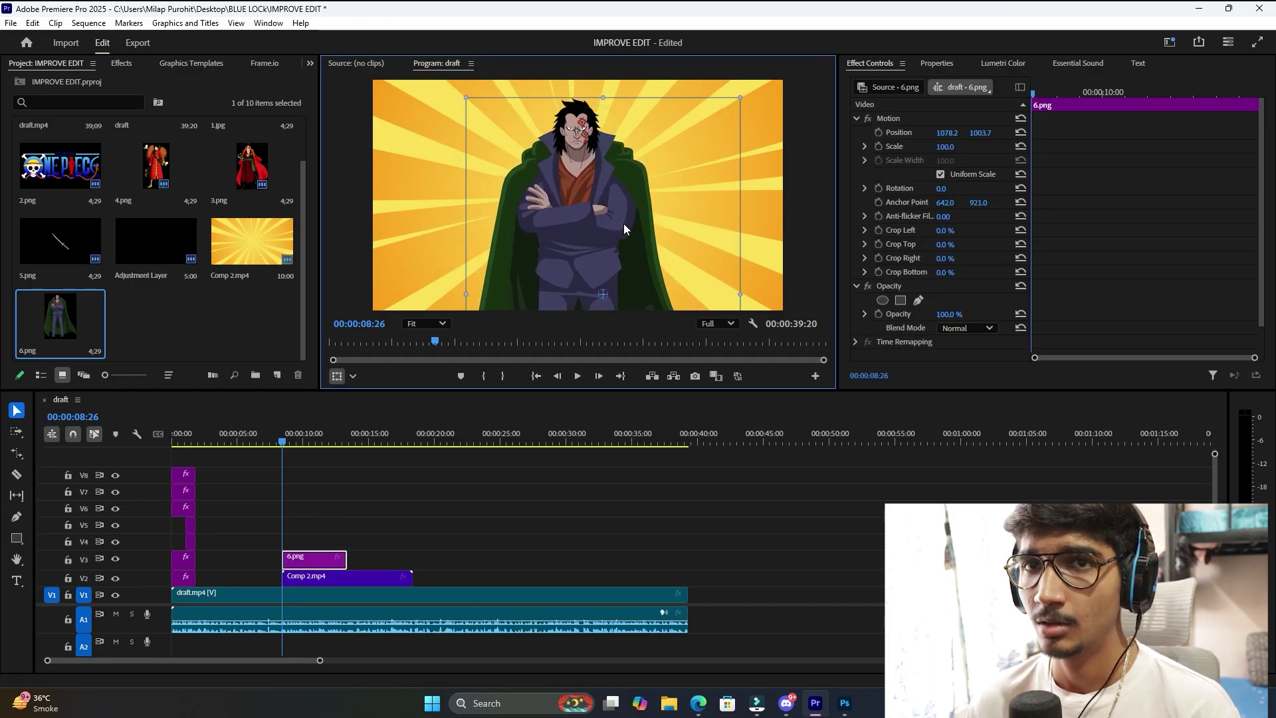
Play back the section containing 6.png over Comp 2.mp4, then return the playhead to the sequence start.
{"action": "left_click", "coordinate": [121, 62]}
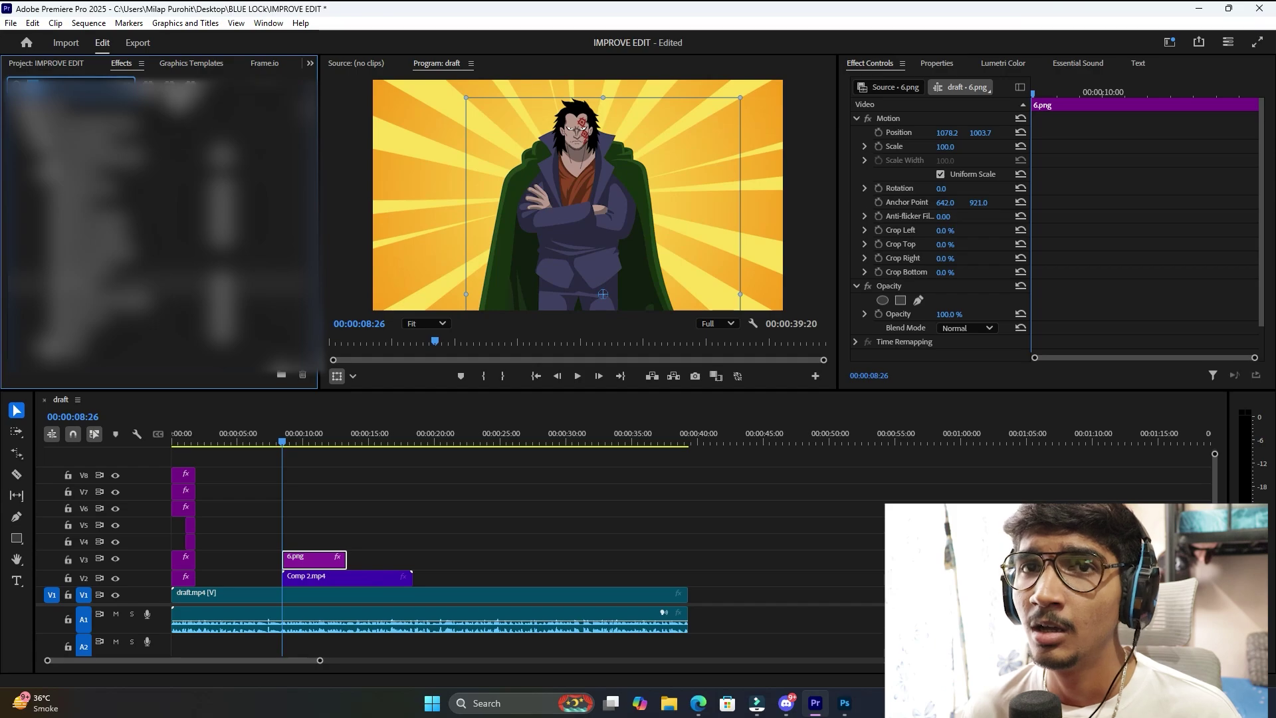
{"action": "left_click", "coordinate": [273, 440]}
{"action": "key", "text": "space"}
{"action": "left_click", "coordinate": [389, 529]}
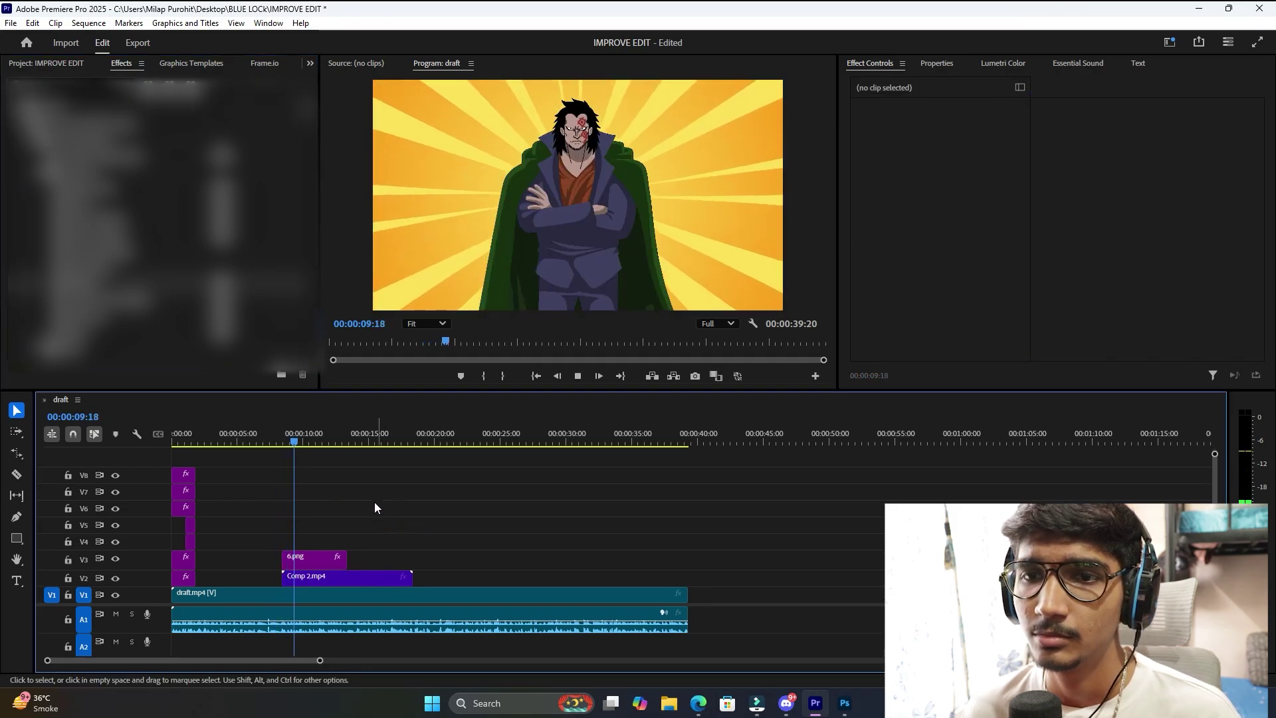
{"action": "key", "text": "space"}
{"action": "key", "text": "Home"}
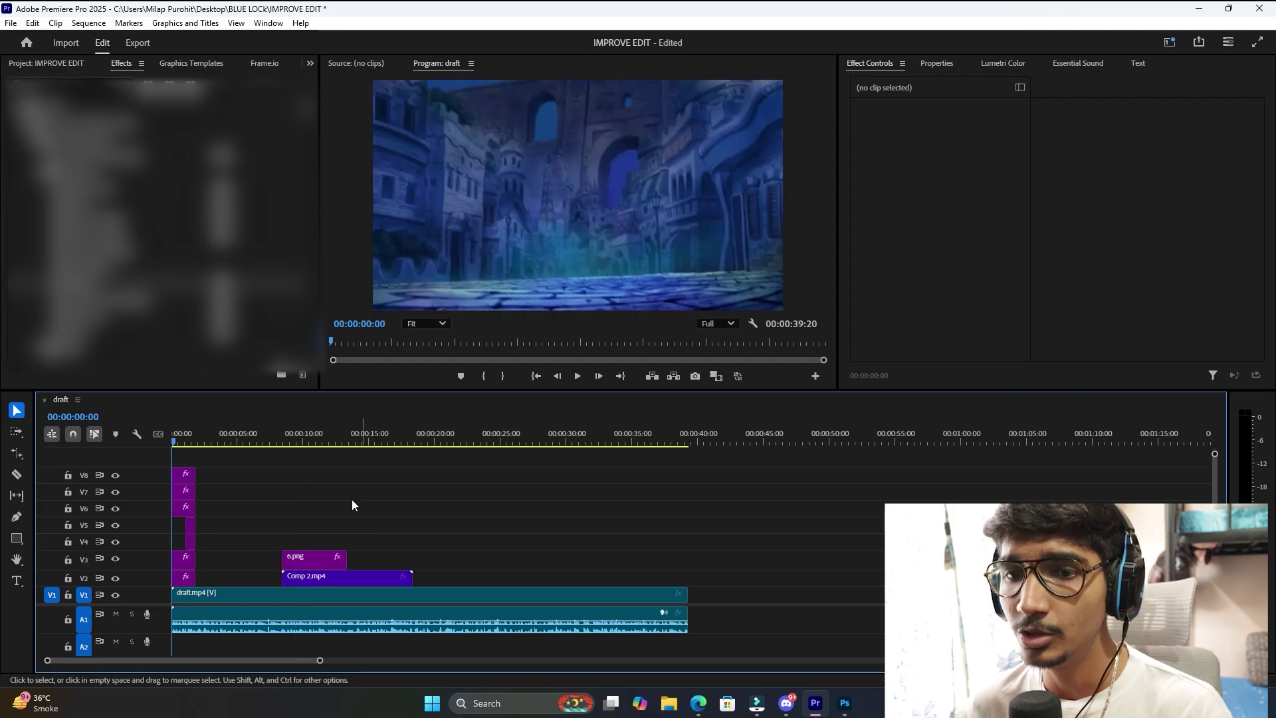
Target tracks V2 and V3 and jump the playhead to the start of the 6.png clip at 00:00:08:26.
{"action": "left_click", "coordinate": [81, 575]}
{"action": "left_click", "coordinate": [82, 561]}
{"action": "key", "text": "Down"}
{"action": "key", "text": "Down"}
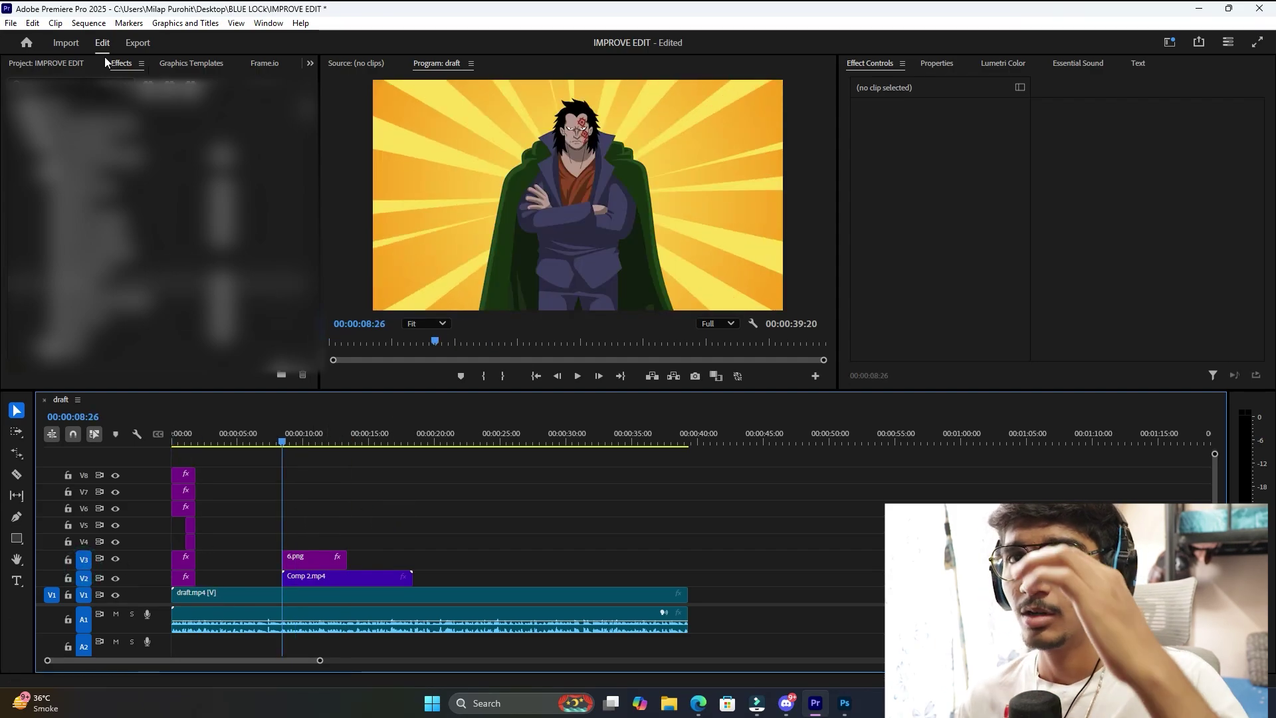
Import Curtain Open Green Screen.mp4 from the Filmora Output folder into the project.
{"action": "left_click", "coordinate": [57, 66]}
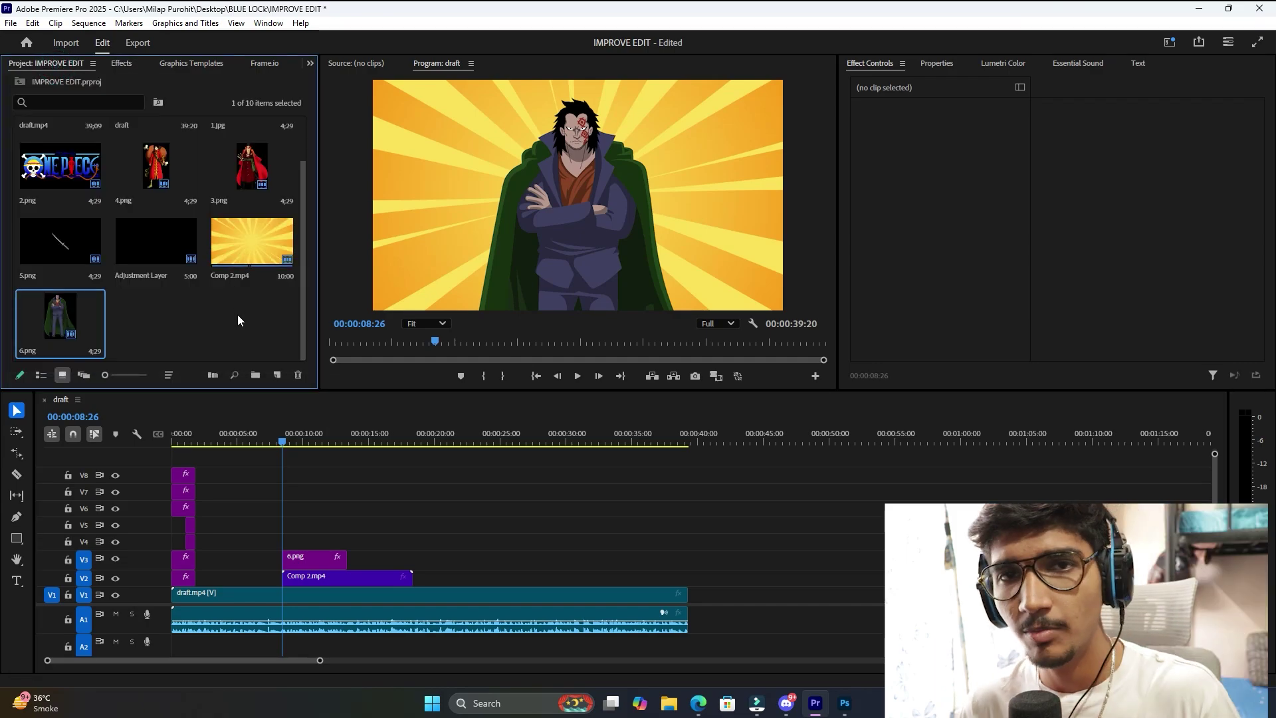
{"action": "left_click", "coordinate": [237, 314]}
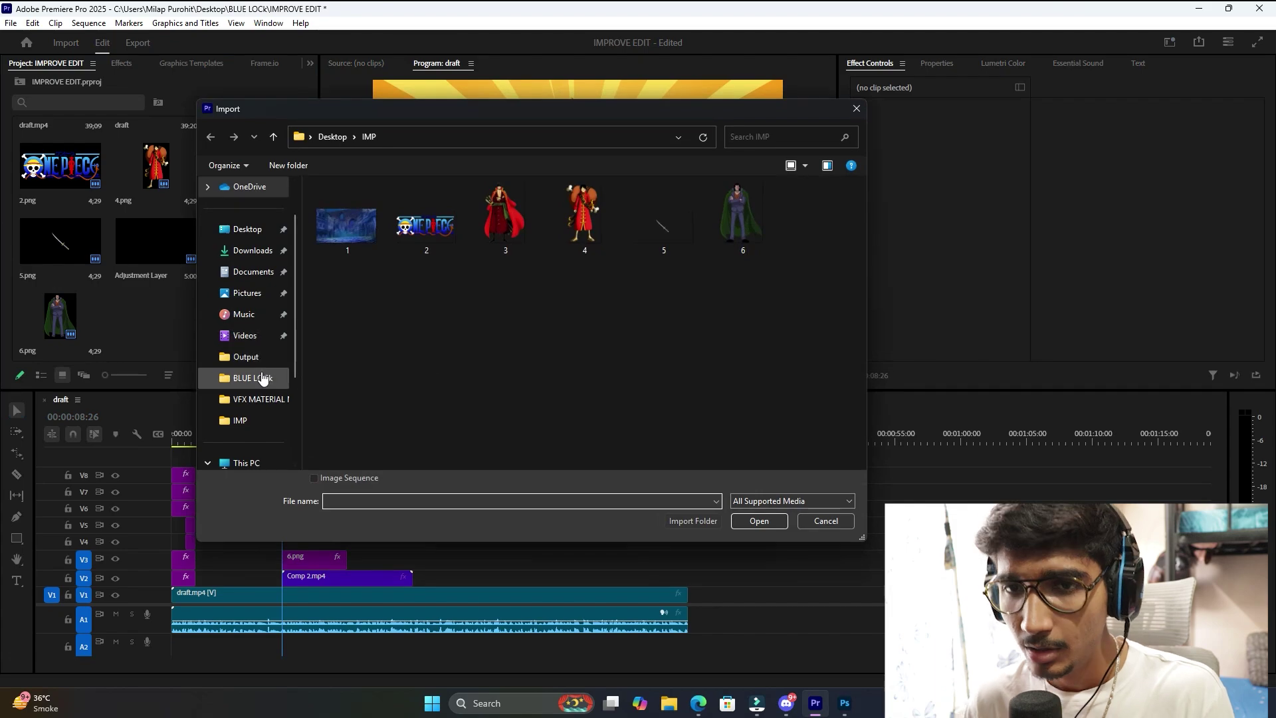
{"action": "left_click", "coordinate": [253, 378]}
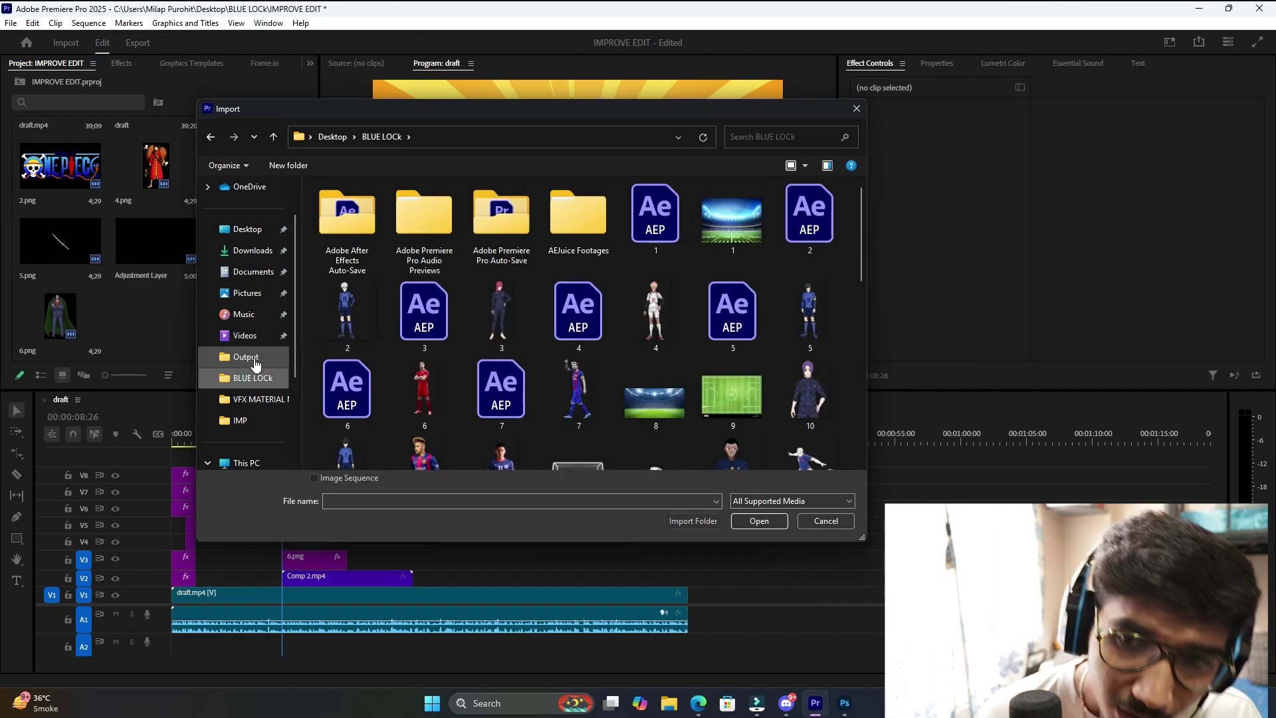
{"action": "left_click", "coordinate": [252, 357]}
{"action": "left_click", "coordinate": [400, 503]}
{"action": "type", "text": "Cur"}
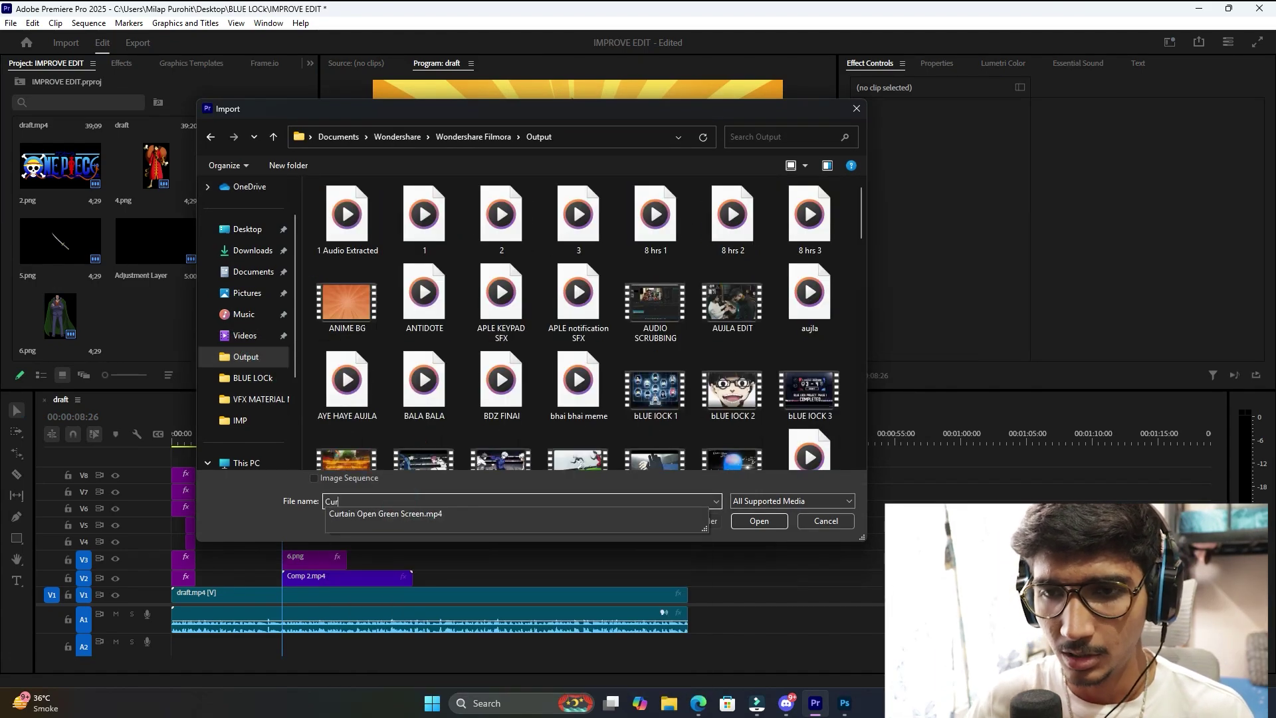
{"action": "key", "text": "Down"}
{"action": "key", "text": "Return"}
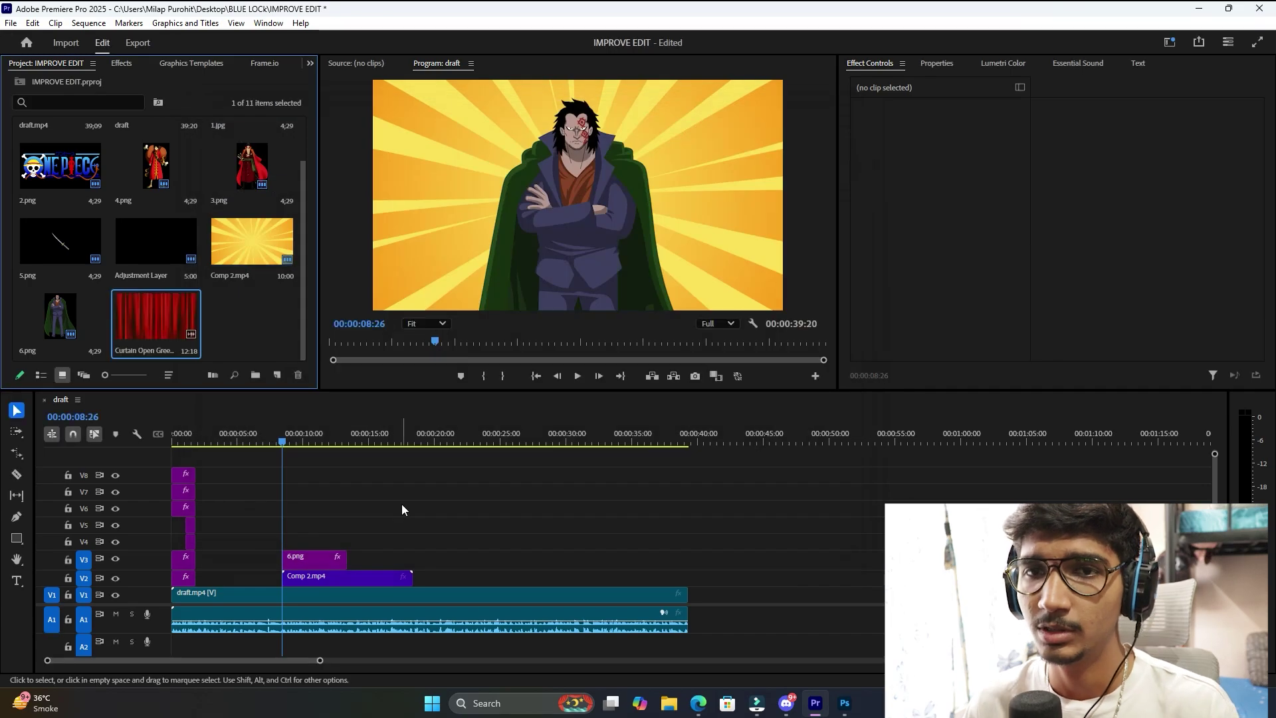
Preview the curtain clip in the source monitor and place only its video on V4 above 6.png at 00:00:08:26.
{"action": "mouse_move", "coordinate": [140, 299]}
{"action": "left_mouse_down"}
{"action": "mouse_move", "coordinate": [279, 511]}
{"action": "mouse_move", "coordinate": [298, 509]}
{"action": "mouse_move", "coordinate": [161, 289]}
{"action": "left_mouse_up"}
{"action": "double_click", "coordinate": [165, 311]}
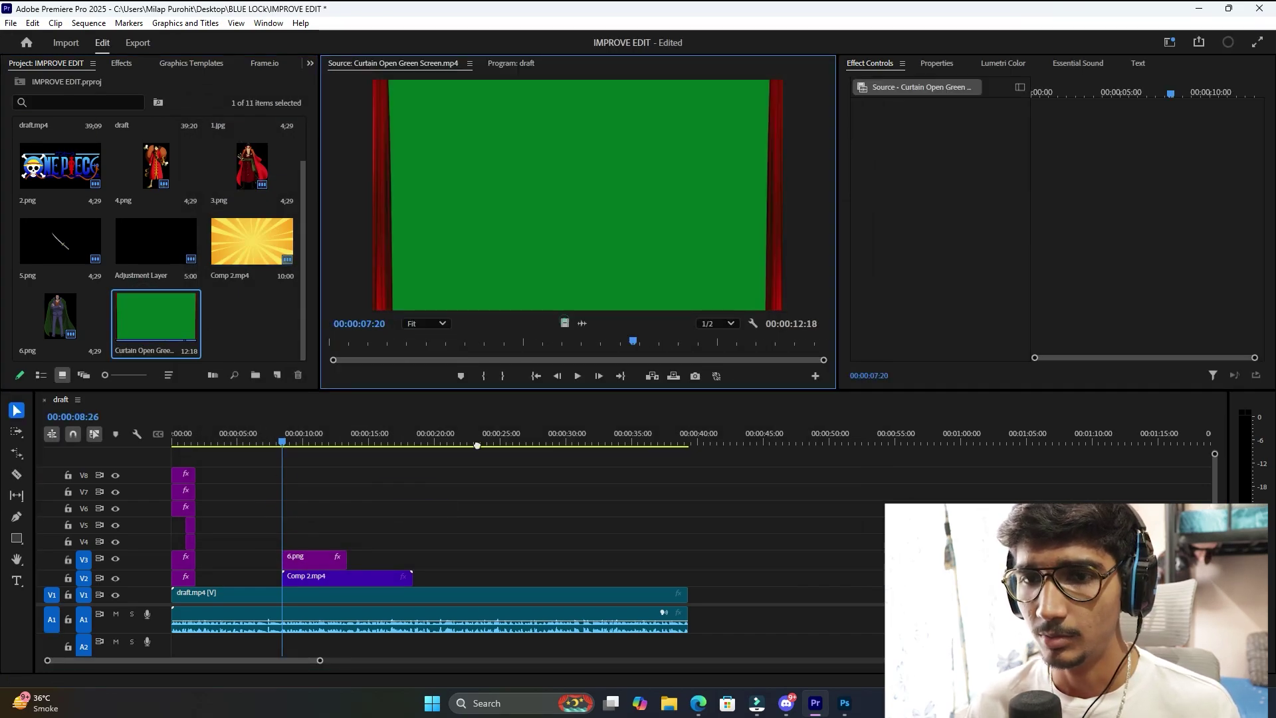
{"action": "left_click_drag", "start_coordinate": [564, 323], "coordinate": [288, 547]}
Set the curtain clip's speed to 150%.
{"action": "right_click", "coordinate": [300, 541]}
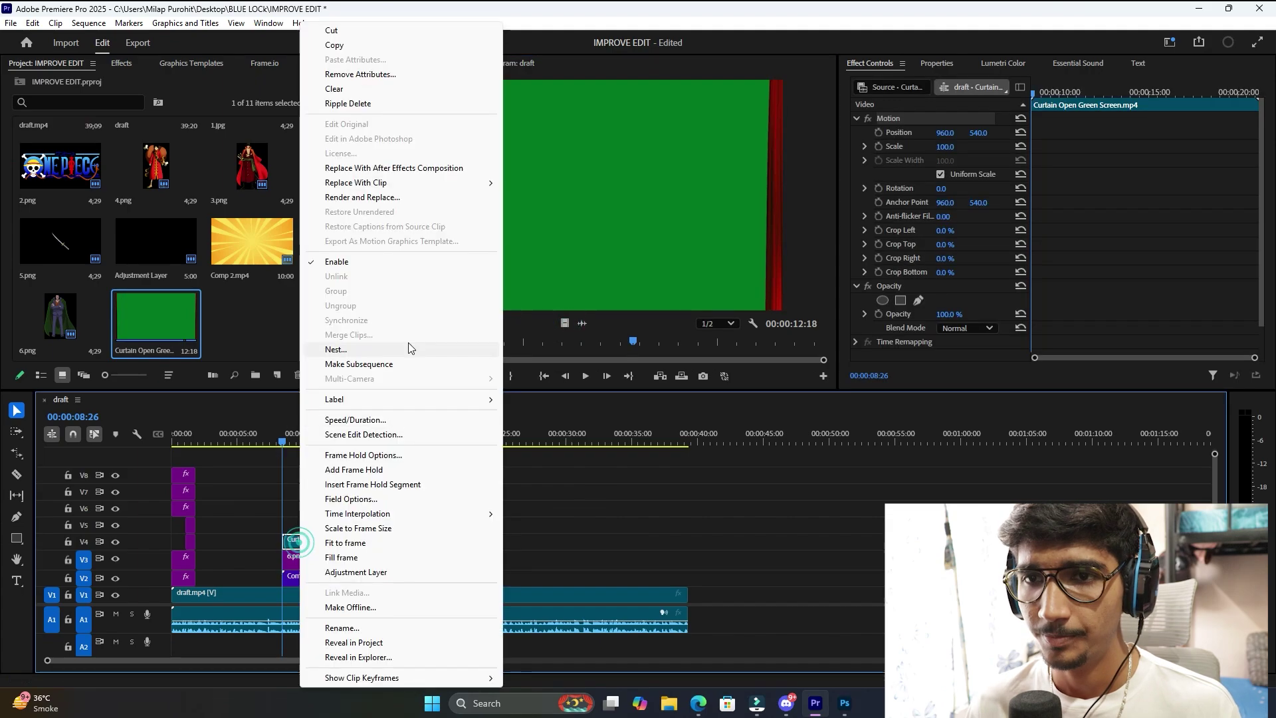
{"action": "left_click", "coordinate": [391, 420]}
{"action": "type", "text": "150"}
{"action": "key", "text": "Return"}
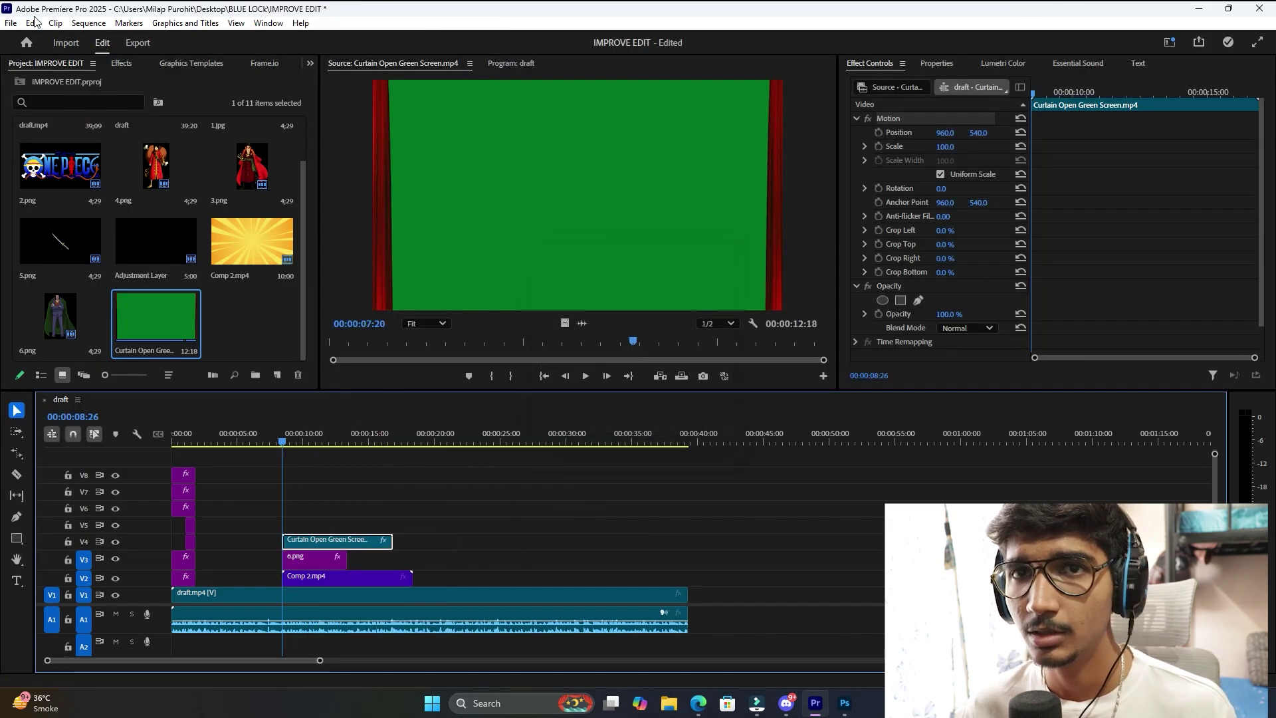
Apply the Ultra Key (Green Screen) preset to the curtain clip and play back the curtain opening in the sequence.
{"action": "left_click", "coordinate": [121, 63]}
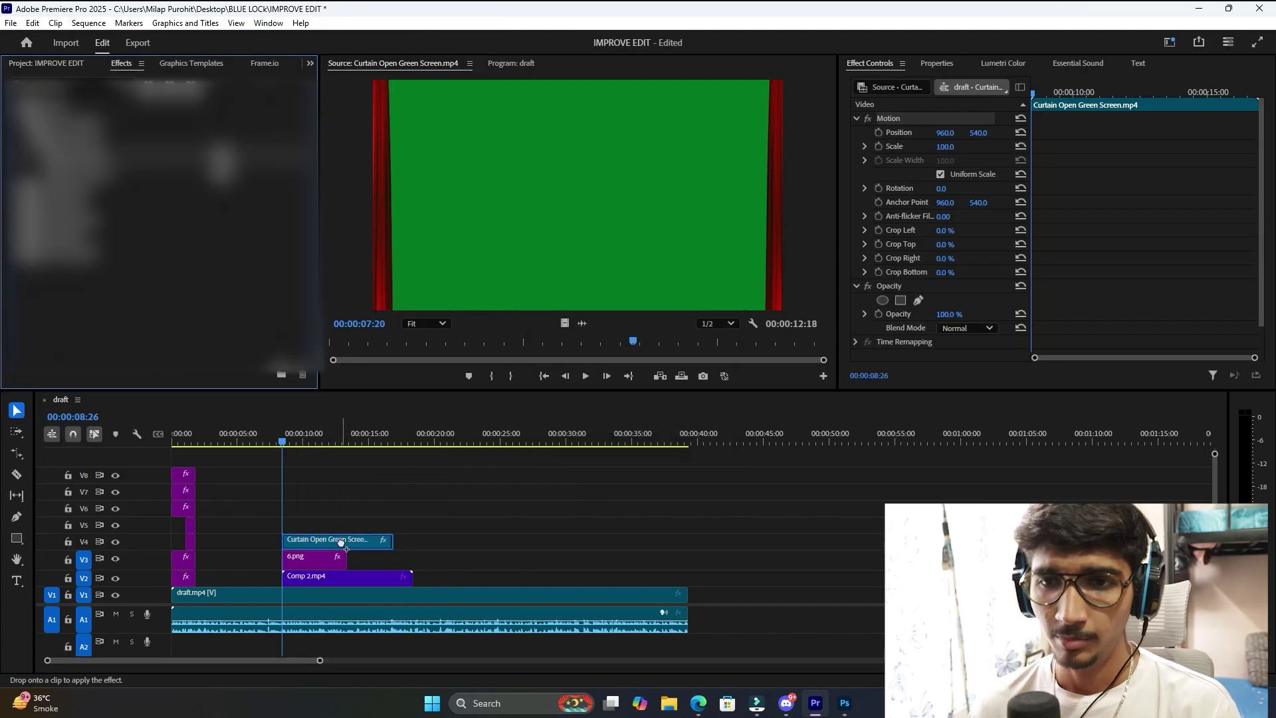
{"action": "left_click", "coordinate": [504, 64]}
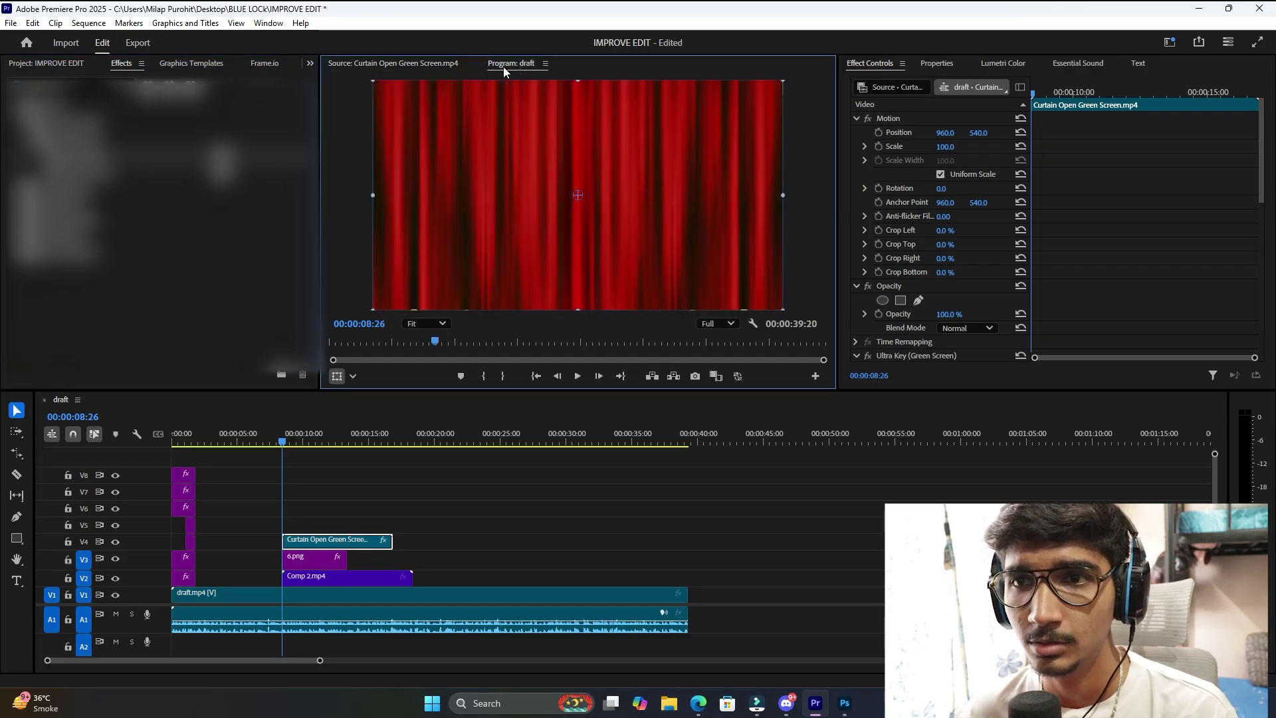
{"action": "left_click", "coordinate": [316, 561]}
{"action": "key", "text": "space"}
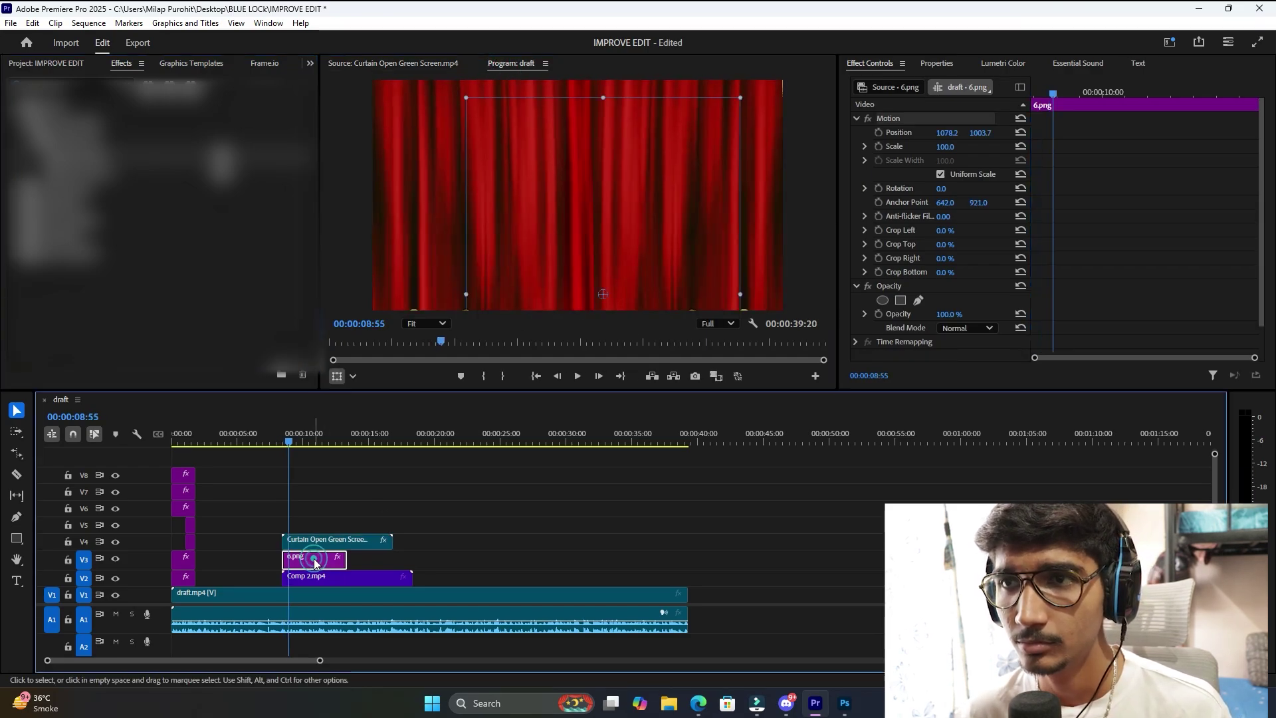
{"action": "key", "text": "space"}
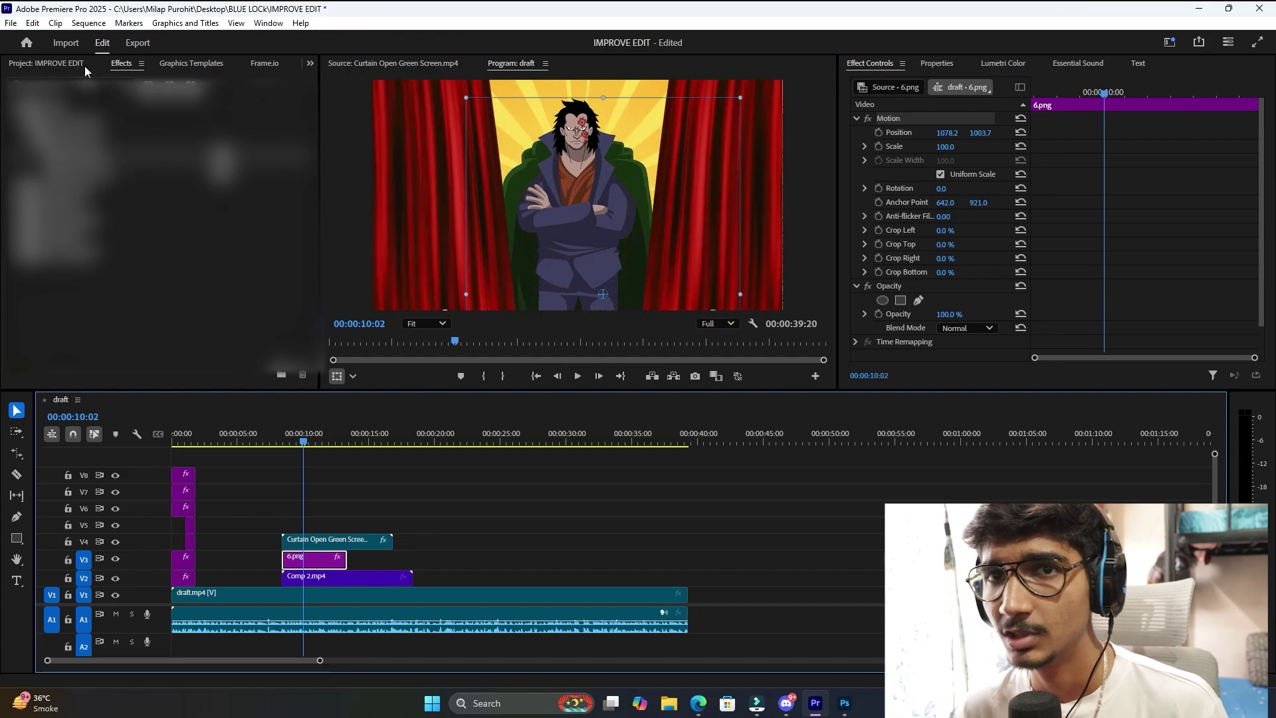
Play back Dragon's curtain reveal from just before the curtain clip and check the opening frame by frame.
{"action": "key", "text": "shift+1"}
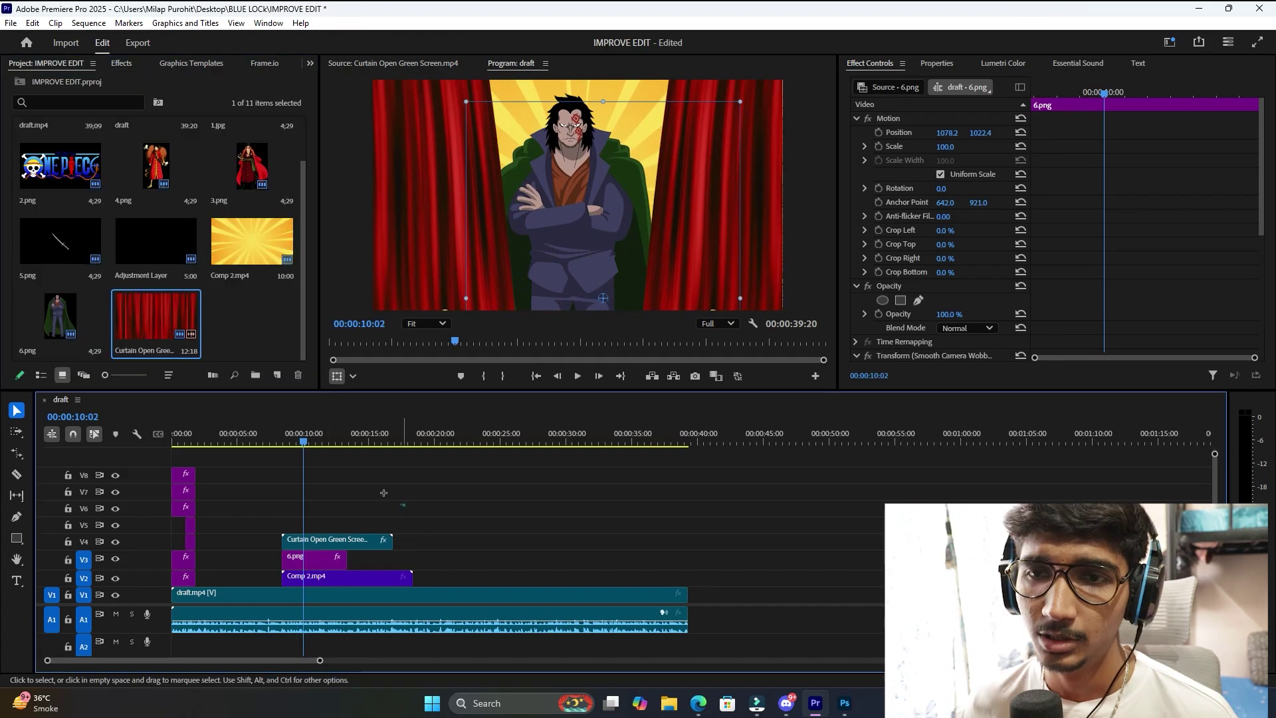
{"action": "left_click", "coordinate": [273, 444]}
{"action": "key", "text": "space"}
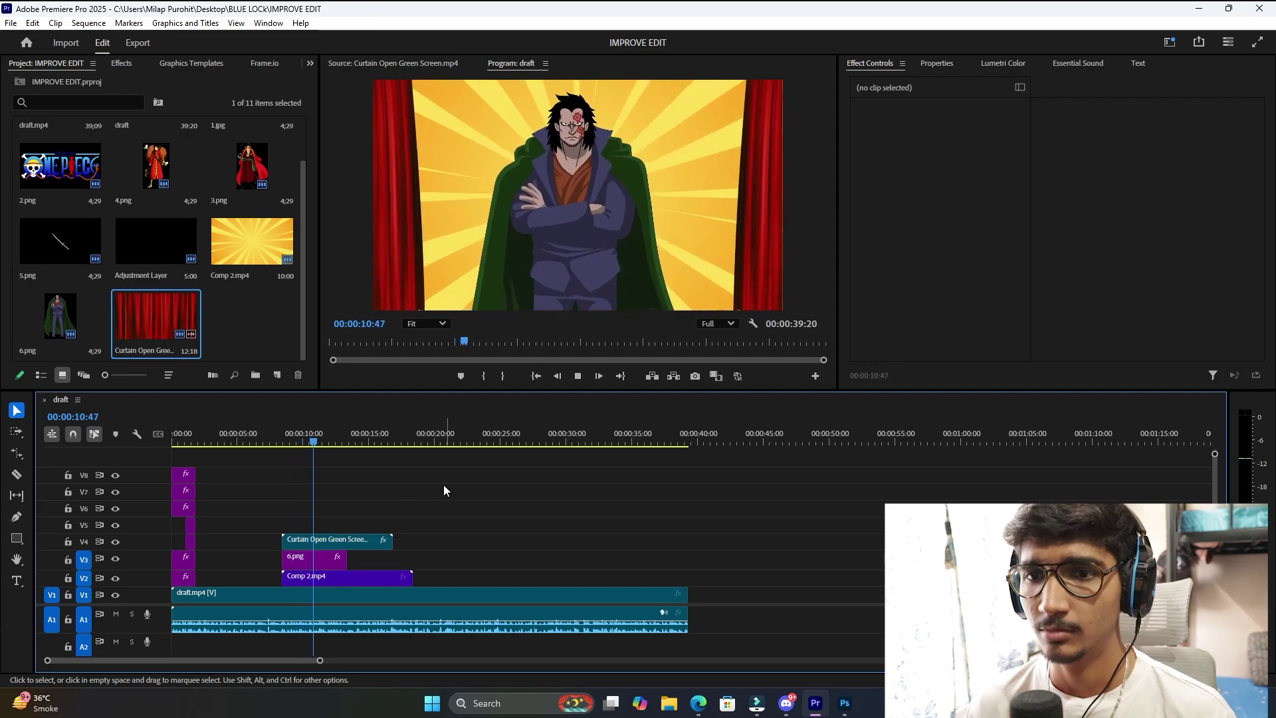
{"action": "key", "text": "space"}
{"action": "left_click_drag", "start_coordinate": [324, 436], "coordinate": [292, 435]}
{"action": "key", "text": "space"}
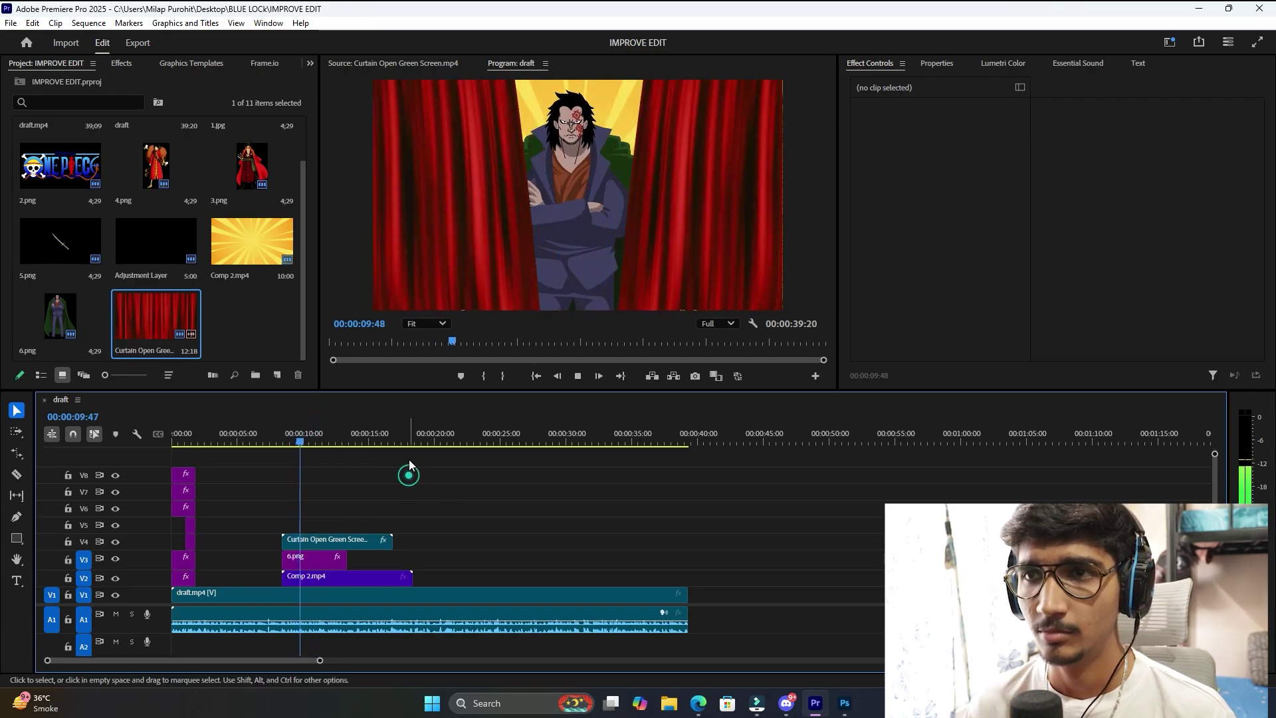
{"action": "key", "text": "Right"}
{"action": "key", "text": "Right"}
{"action": "key", "text": "Right"}
{"action": "key", "text": "Right"}
{"action": "key", "text": "Right"}
{"action": "key", "text": "Right"}
{"action": "key", "text": "Right"}
{"action": "key", "text": "Right"}
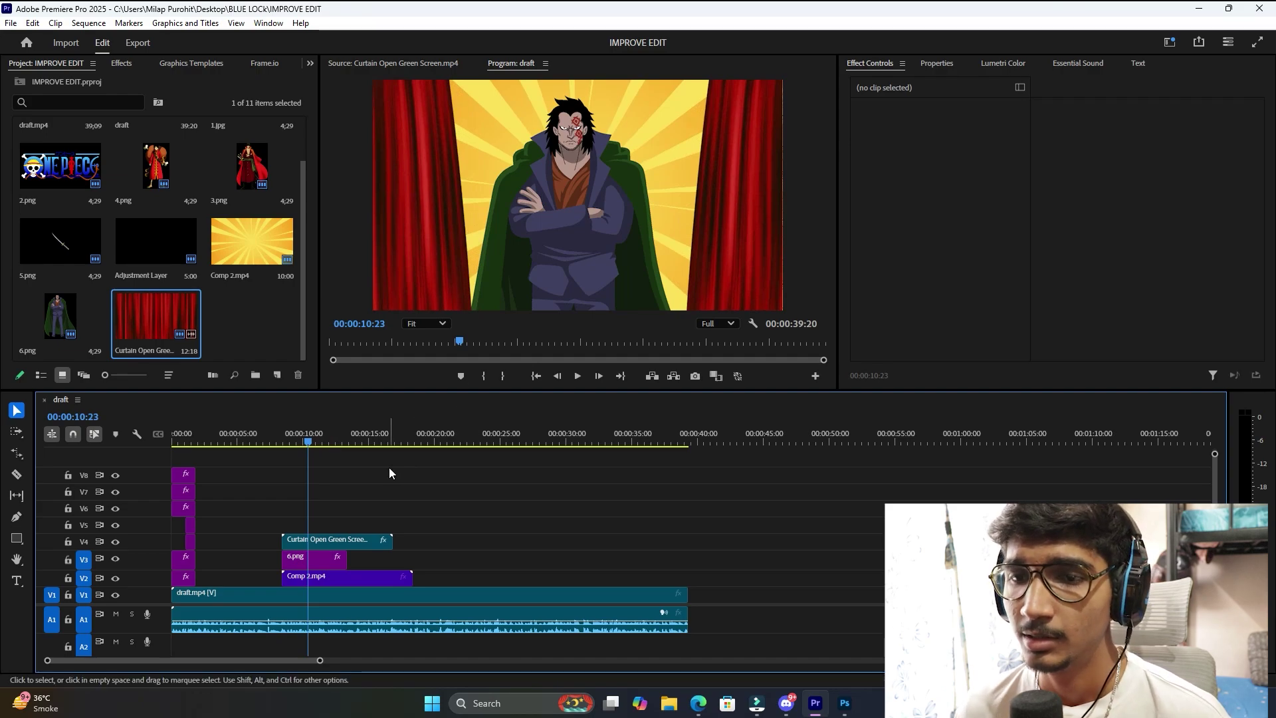
Replay the curtain opening around the 10-second mark and stop at 00:00:10:19 with Dragon between the curtains.
{"action": "key", "text": "space"}
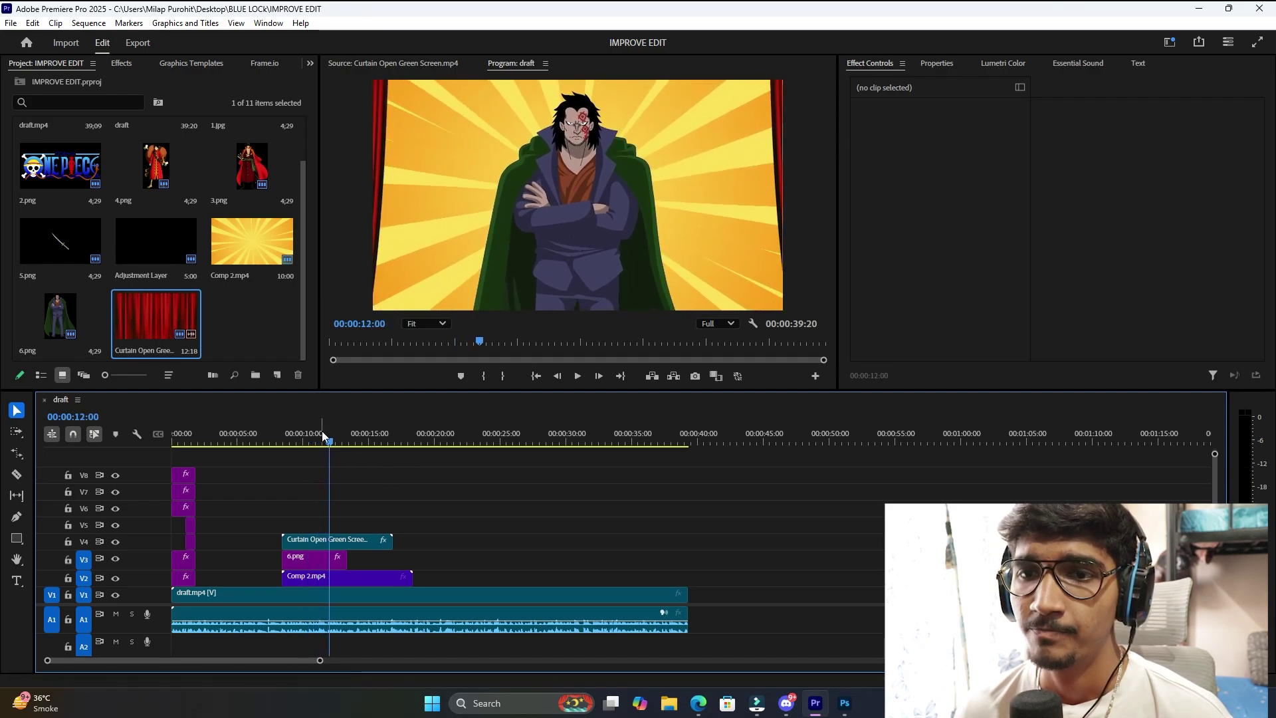
{"action": "left_click", "coordinate": [307, 437]}
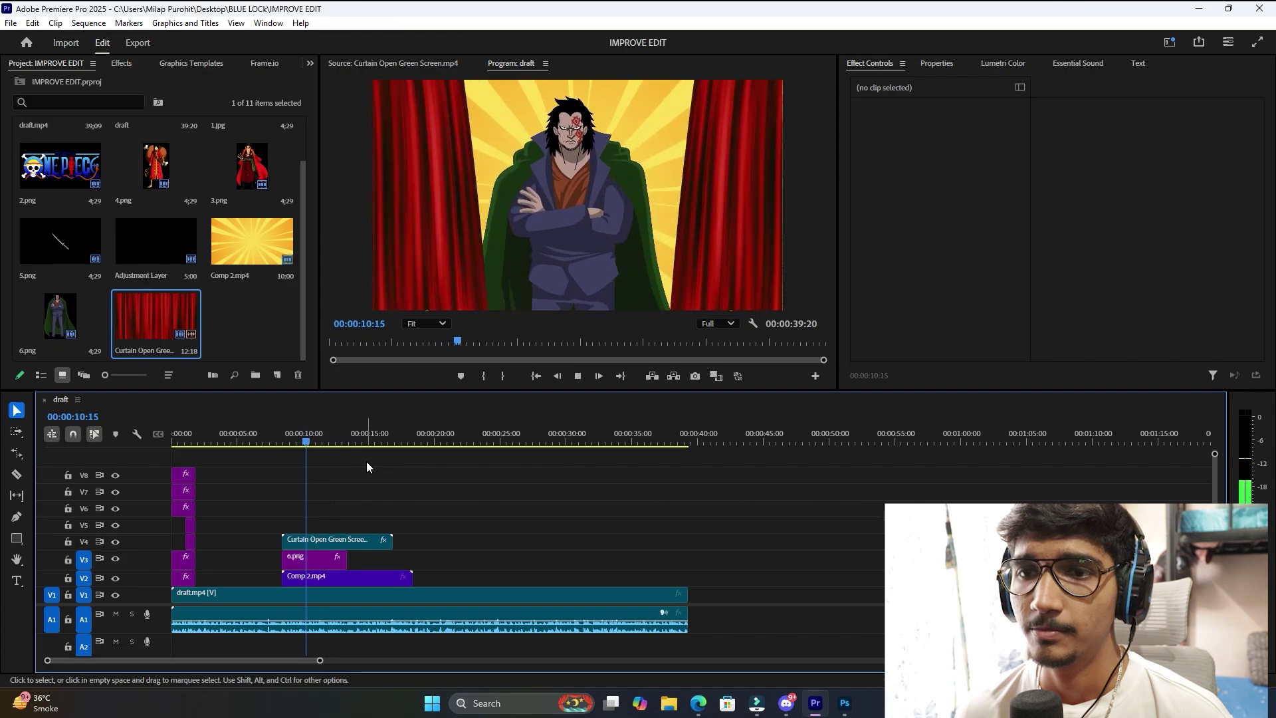
{"action": "key", "text": "space"}
{"action": "key", "text": "space"}
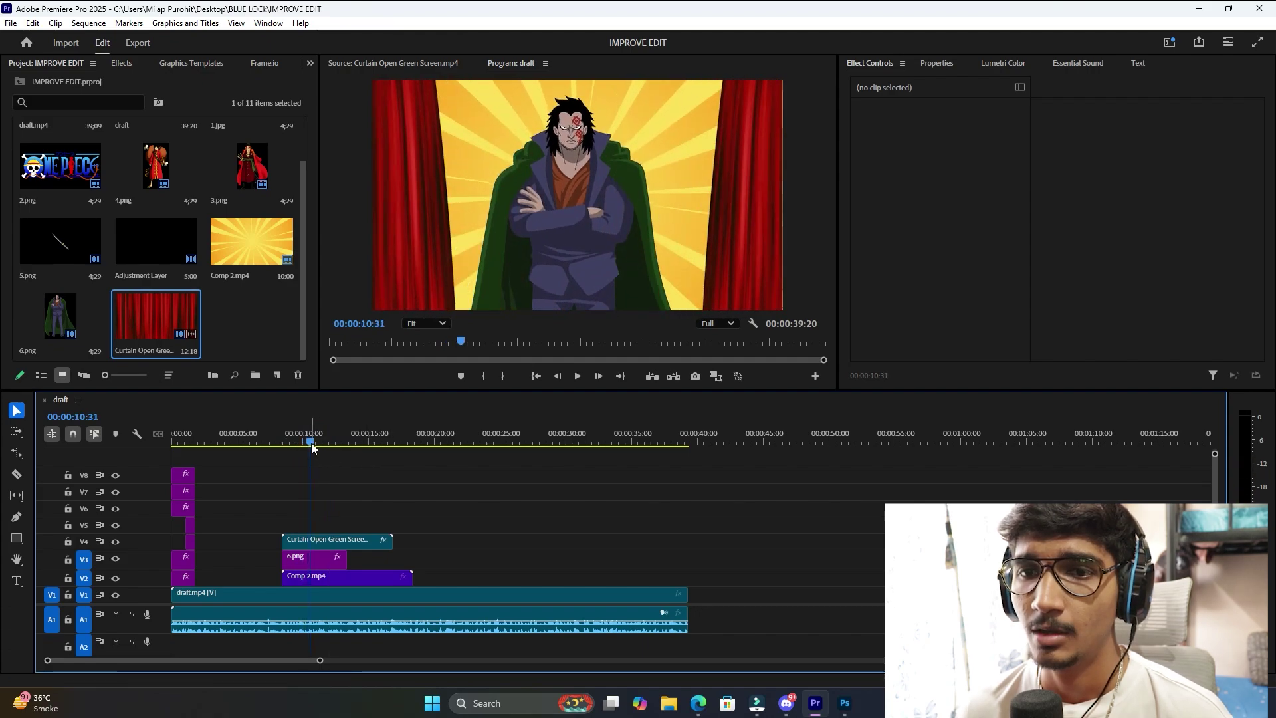
{"action": "left_click", "coordinate": [297, 439]}
{"action": "key", "text": "space"}
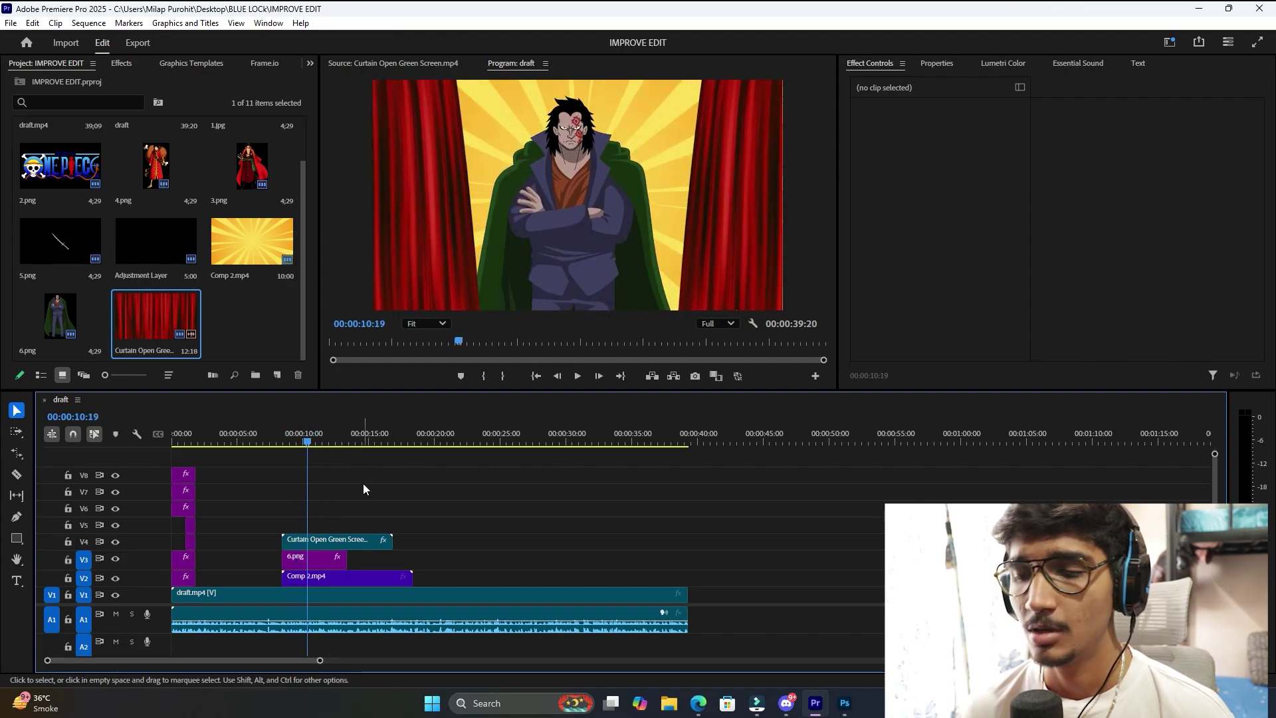
{"action": "left_click", "coordinate": [529, 519]}
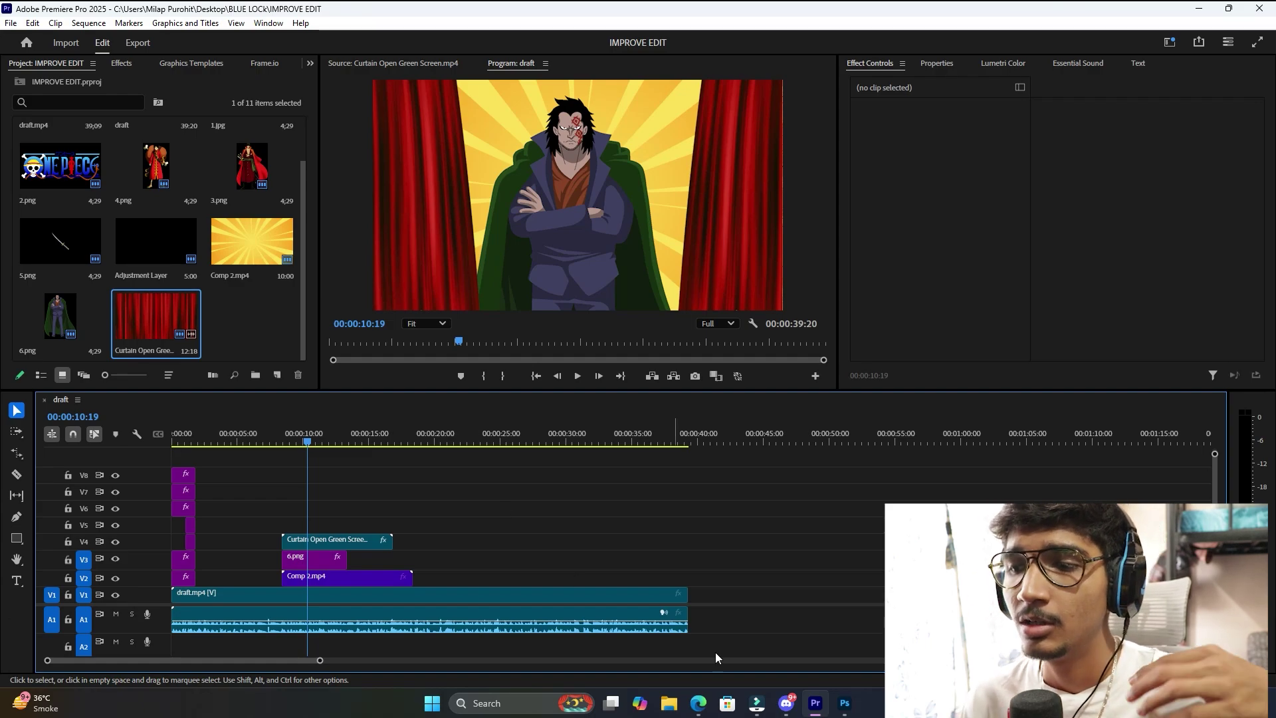
Switch to Photoshop and delete the existing artwork from the Untitled-1 canvas.
{"action": "left_click", "coordinate": [845, 703]}
{"action": "left_click_drag", "start_coordinate": [734, 254], "coordinate": [441, 436]}
{"action": "key", "text": "Delete"}
Place 6.png from the Desktop files on the canvas and fit the full Dragon figure at about 57% scale.
{"action": "left_click", "coordinate": [664, 708]}
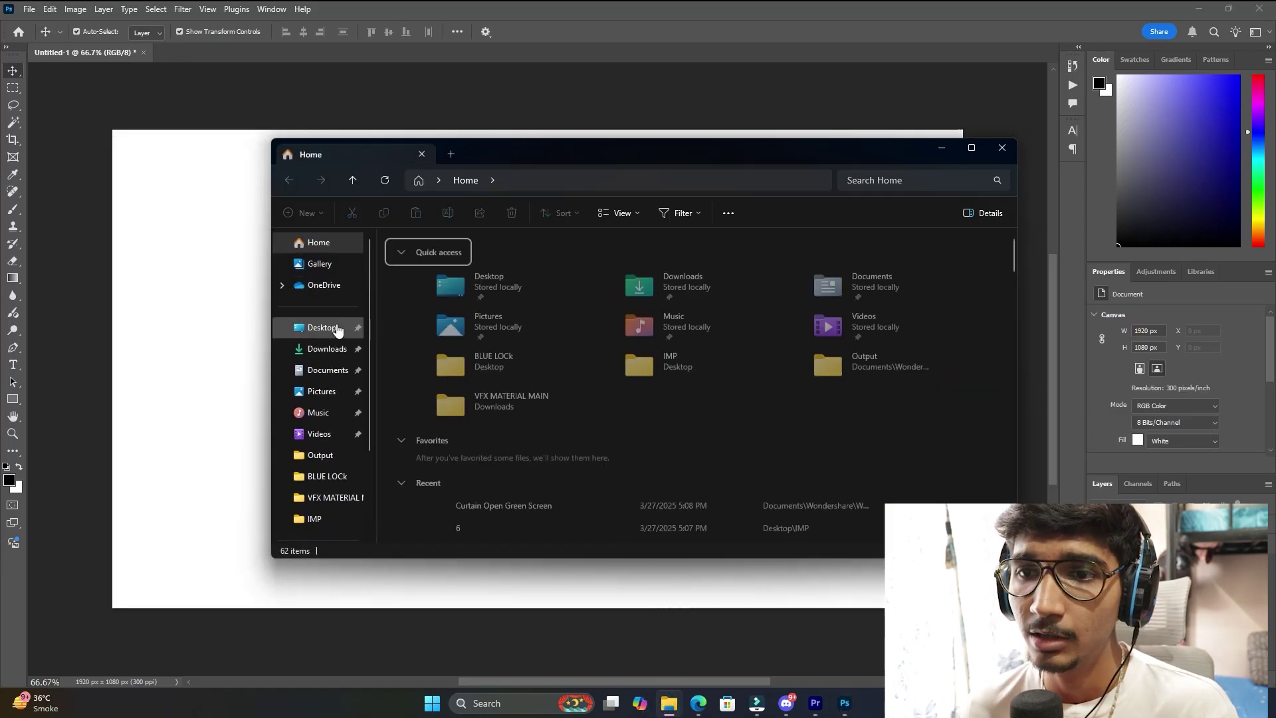
{"action": "left_click", "coordinate": [336, 327]}
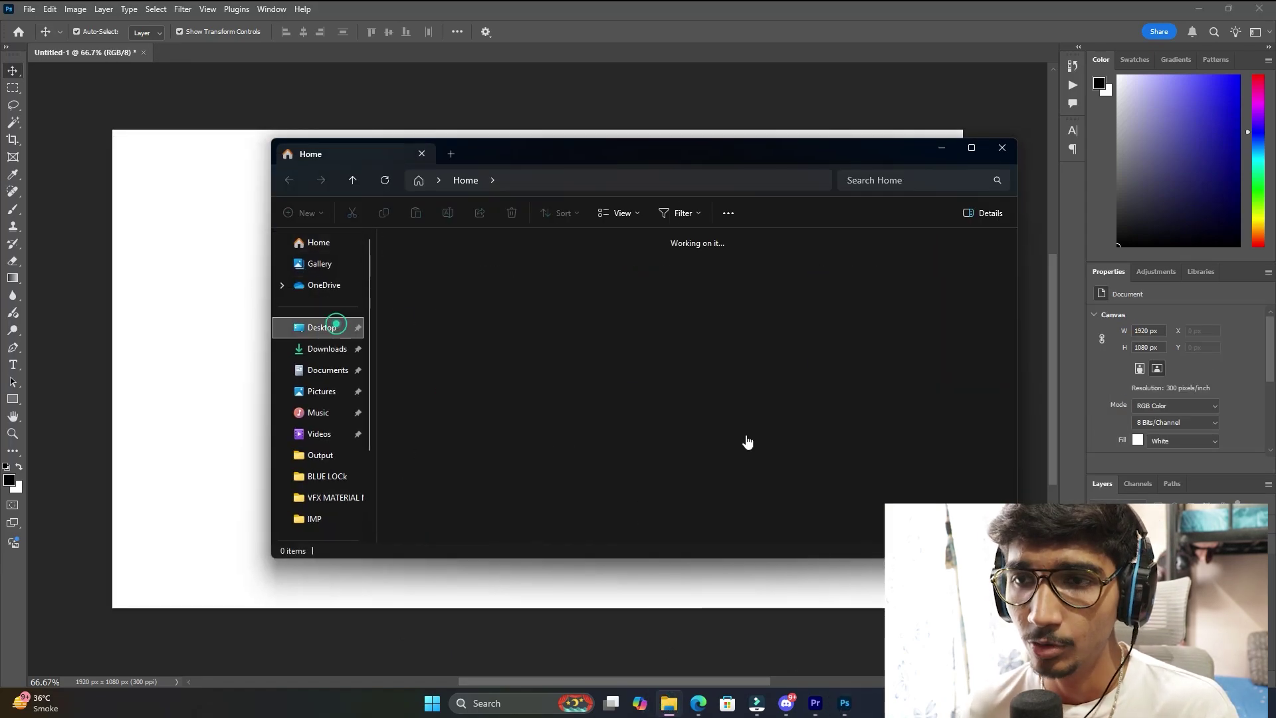
{"action": "left_click_drag", "start_coordinate": [812, 270], "coordinate": [564, 413]}
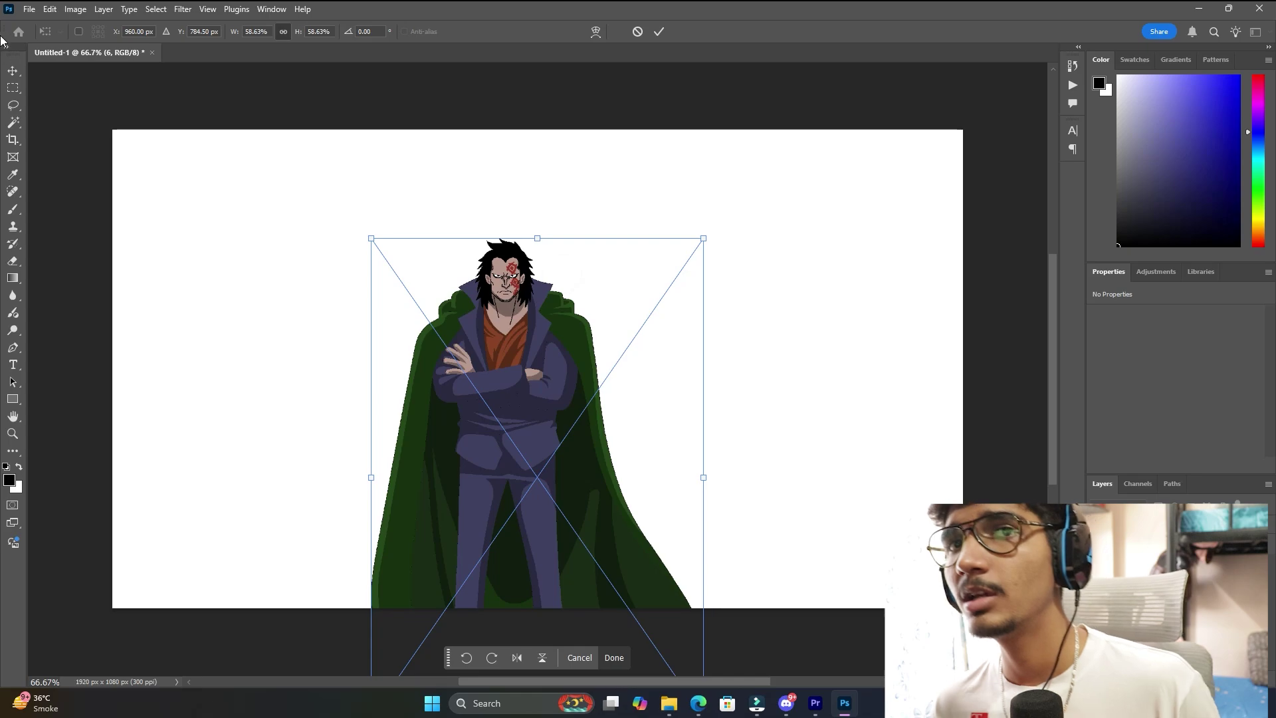
{"action": "key", "text": "Return"}
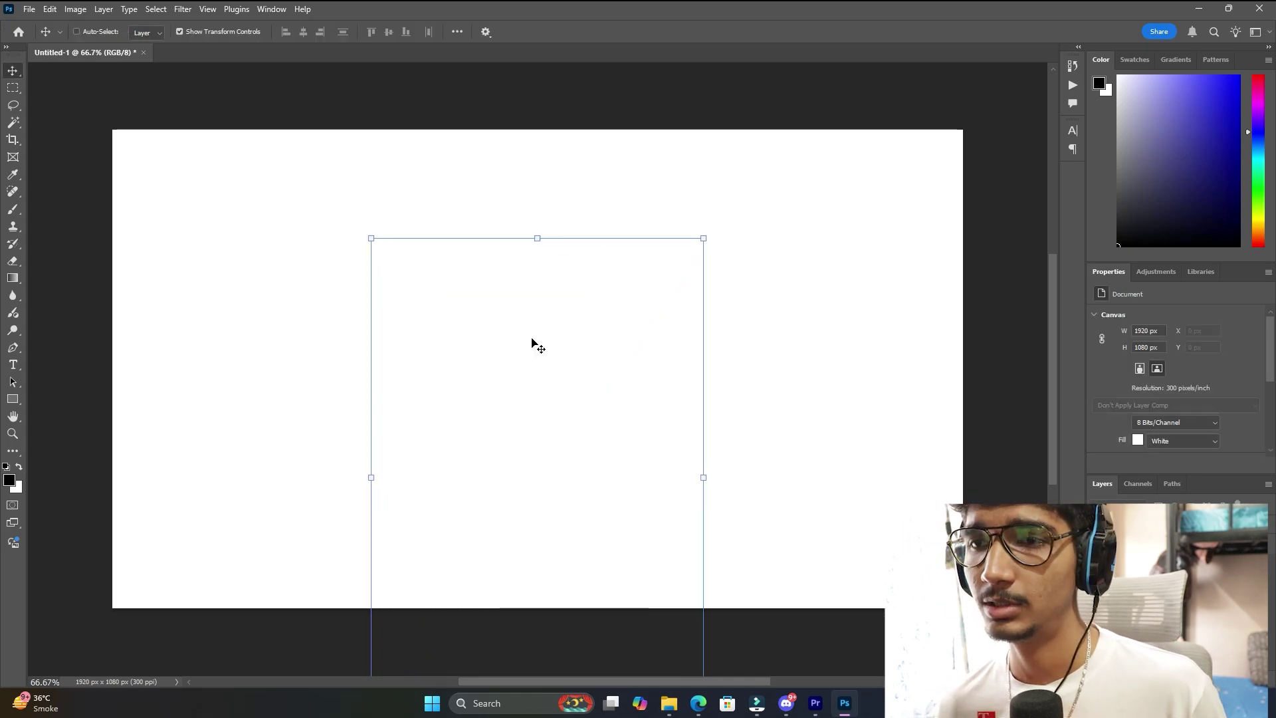
{"action": "left_click_drag", "start_coordinate": [537, 358], "coordinate": [577, 242]}
{"action": "key", "text": "ctrl+t"}
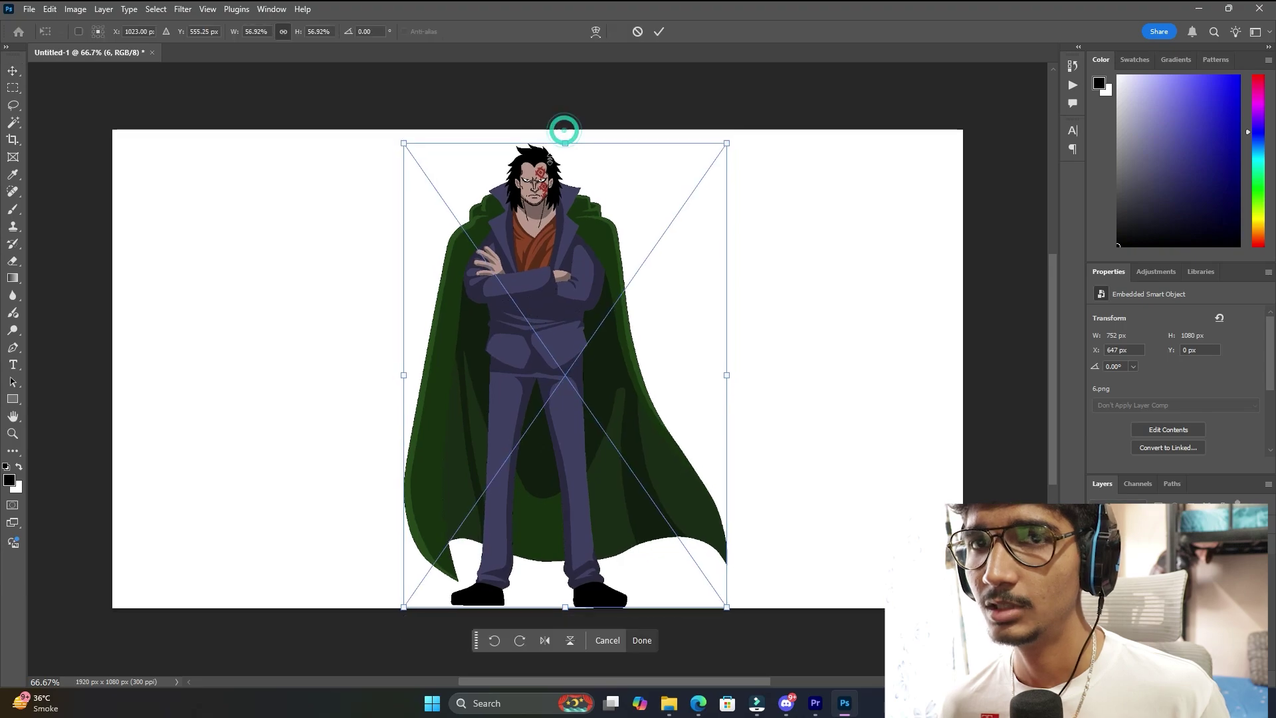
{"action": "key", "text": "Return"}
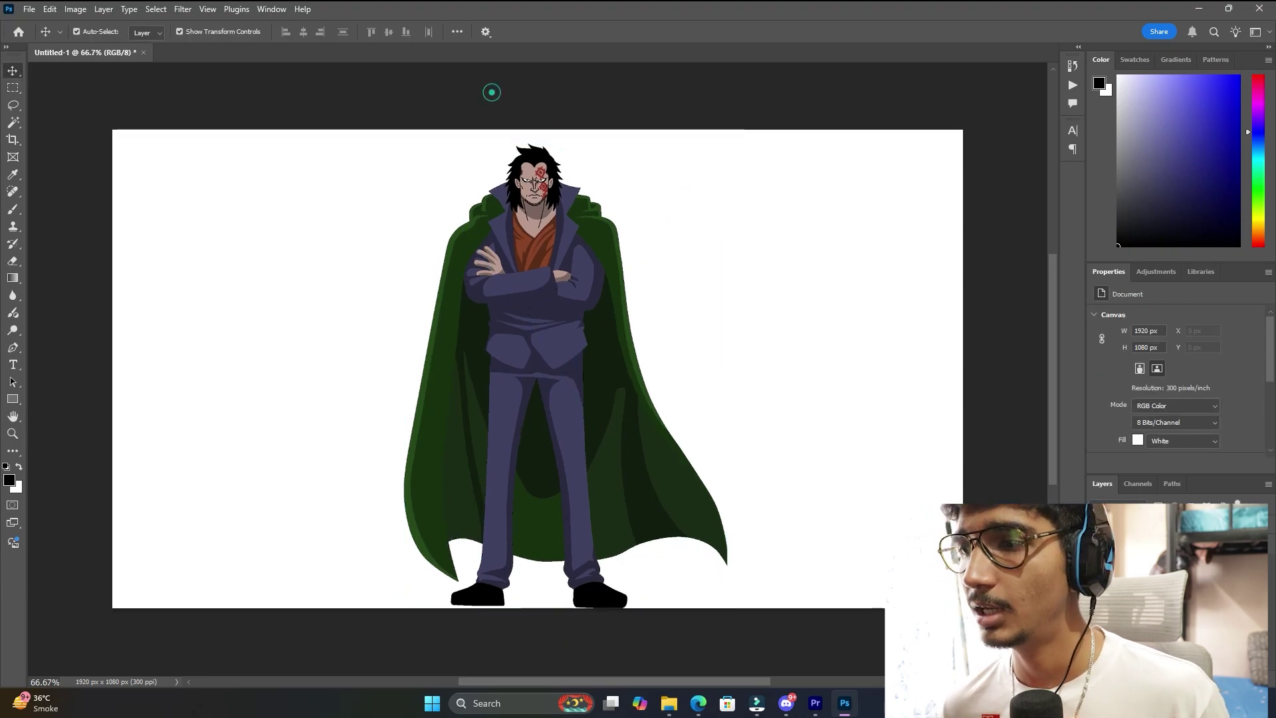
Remove the white background behind Dragon and rasterize the 6.png smart object so the Brush tool can paint on it.
{"action": "scroll", "coordinate": [535, 163], "scroll_direction": "up", "scroll_amount": 10}
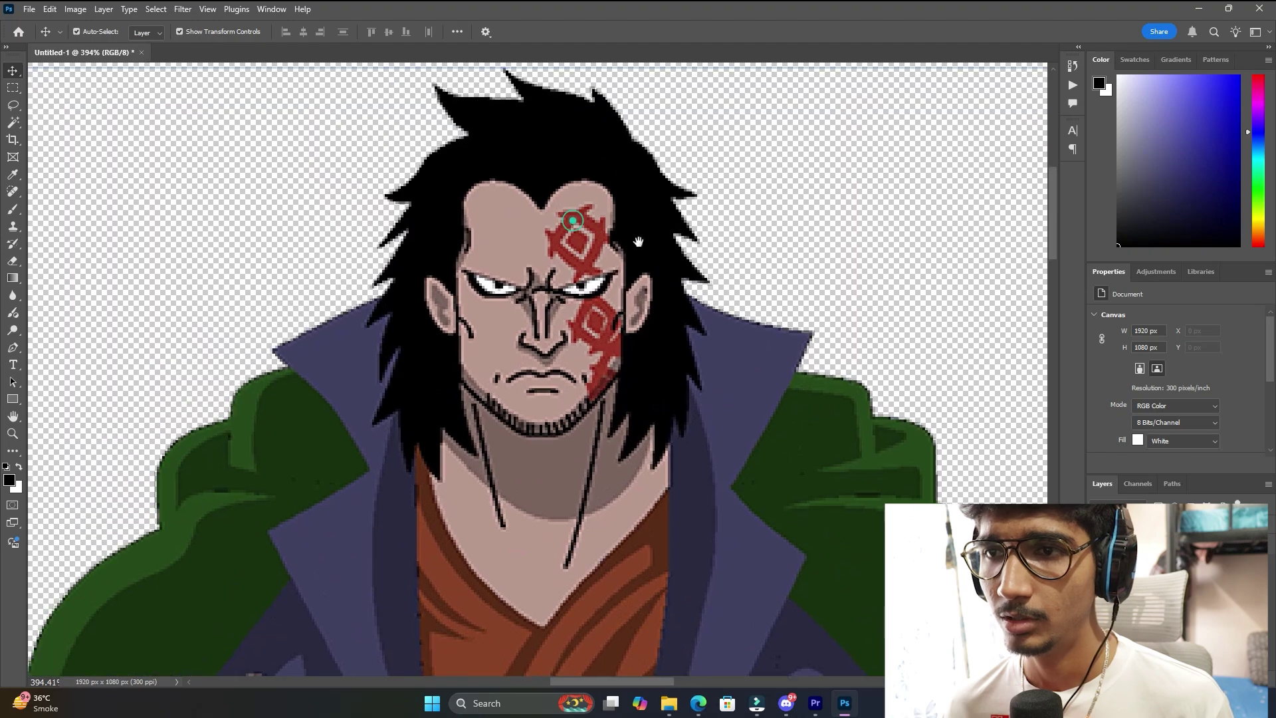
{"action": "left_click", "coordinate": [578, 288]}
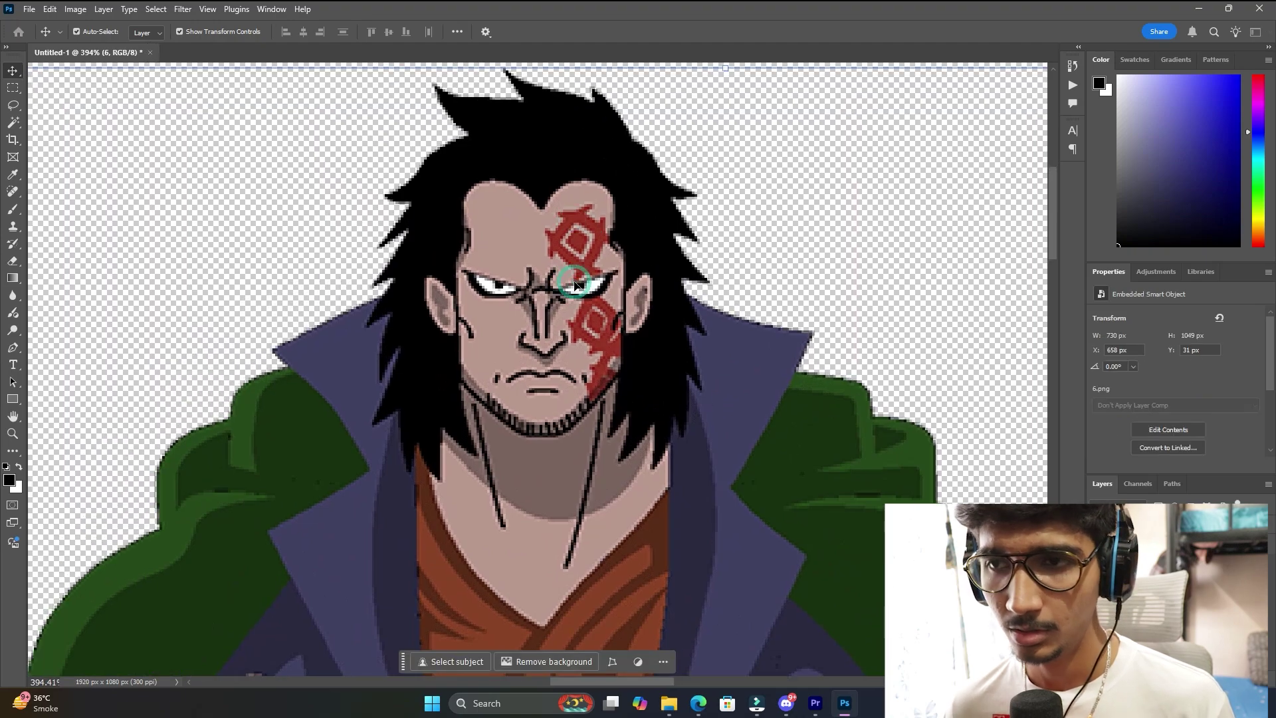
{"action": "key", "text": "b"}
{"action": "left_click", "coordinate": [632, 275]}
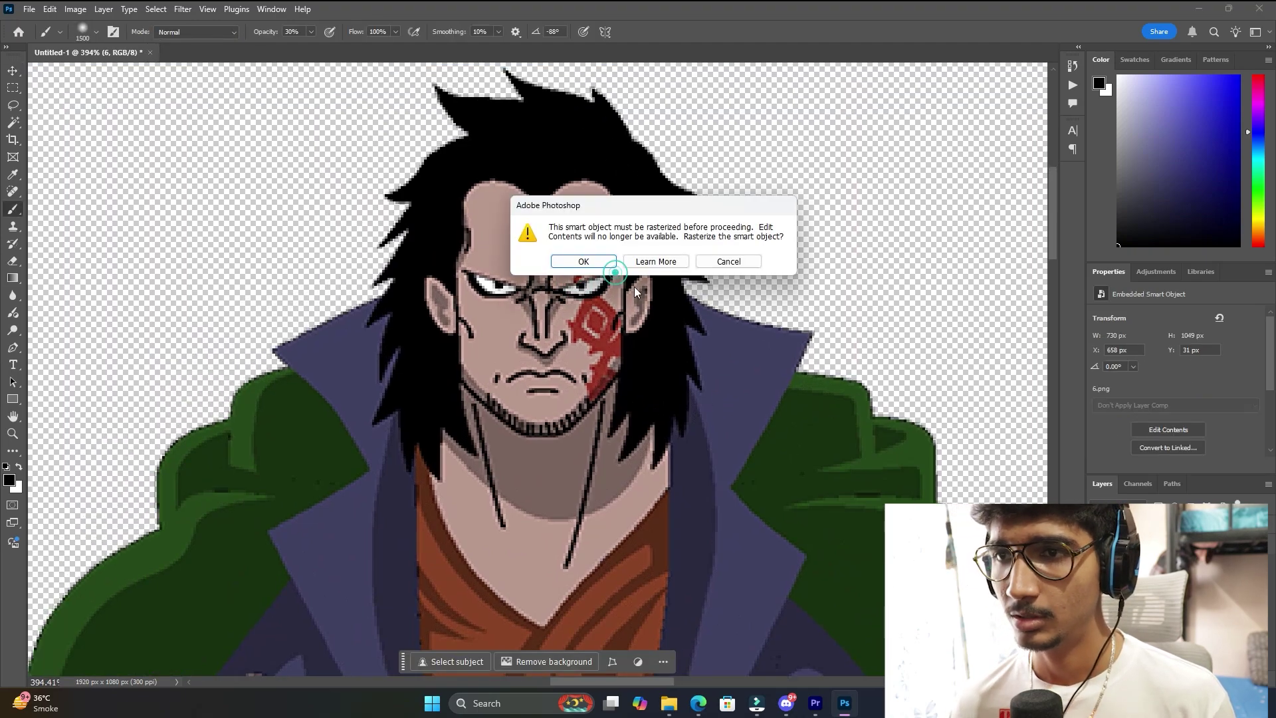
{"action": "left_click", "coordinate": [580, 260]}
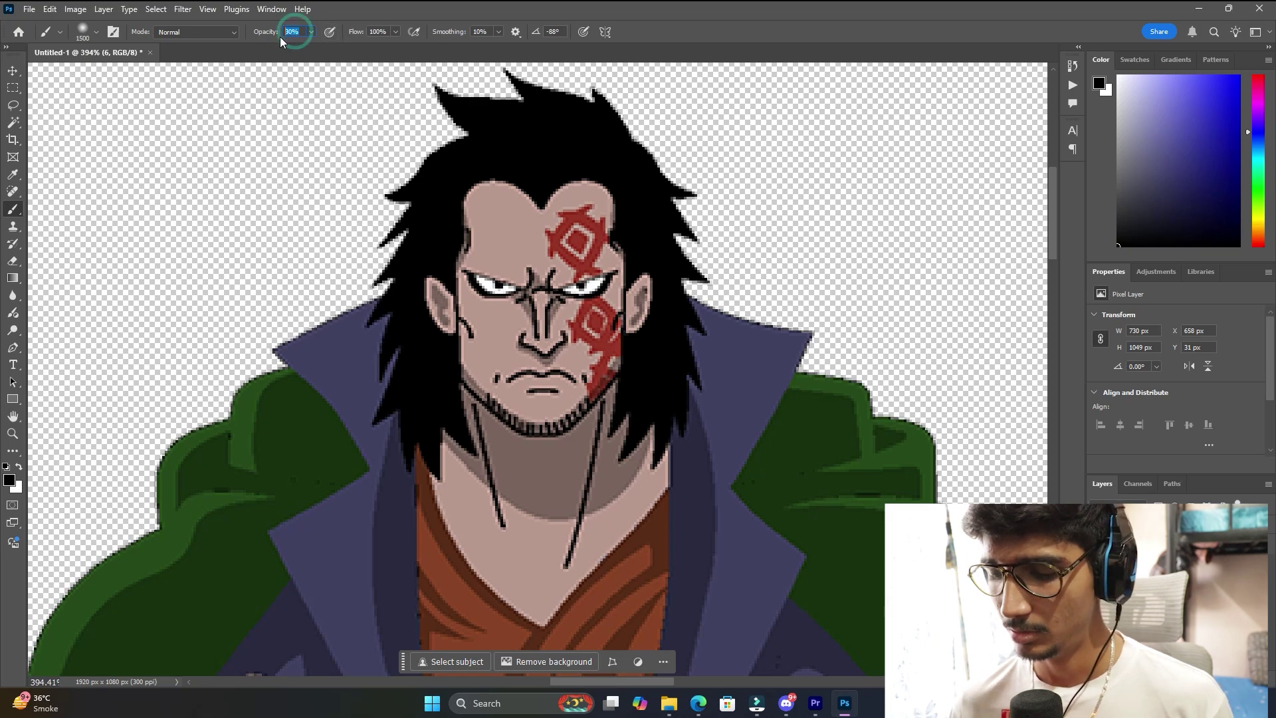
Set the brush to 100% opacity and 100% hardness, undoing the stray brush dab.
{"action": "right_click", "coordinate": [450, 186]}
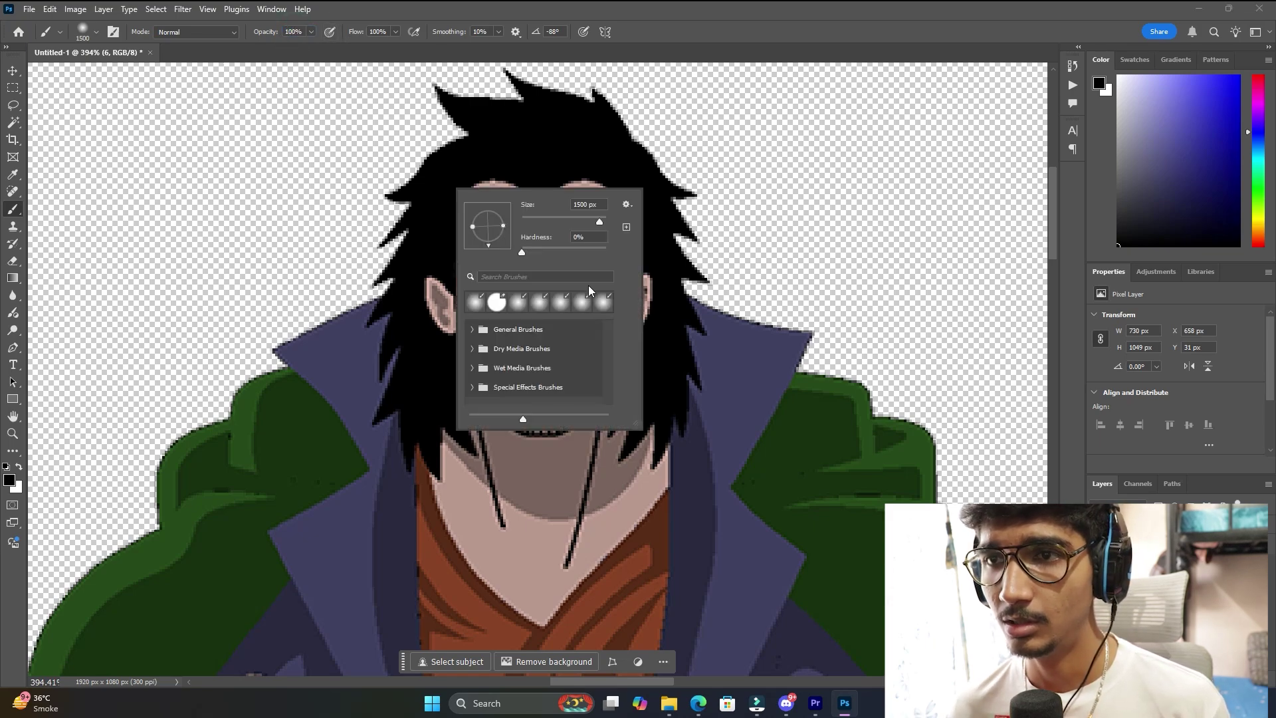
{"action": "left_click", "coordinate": [582, 253]}
{"action": "left_click", "coordinate": [826, 193]}
{"action": "key", "text": "ctrl+z"}
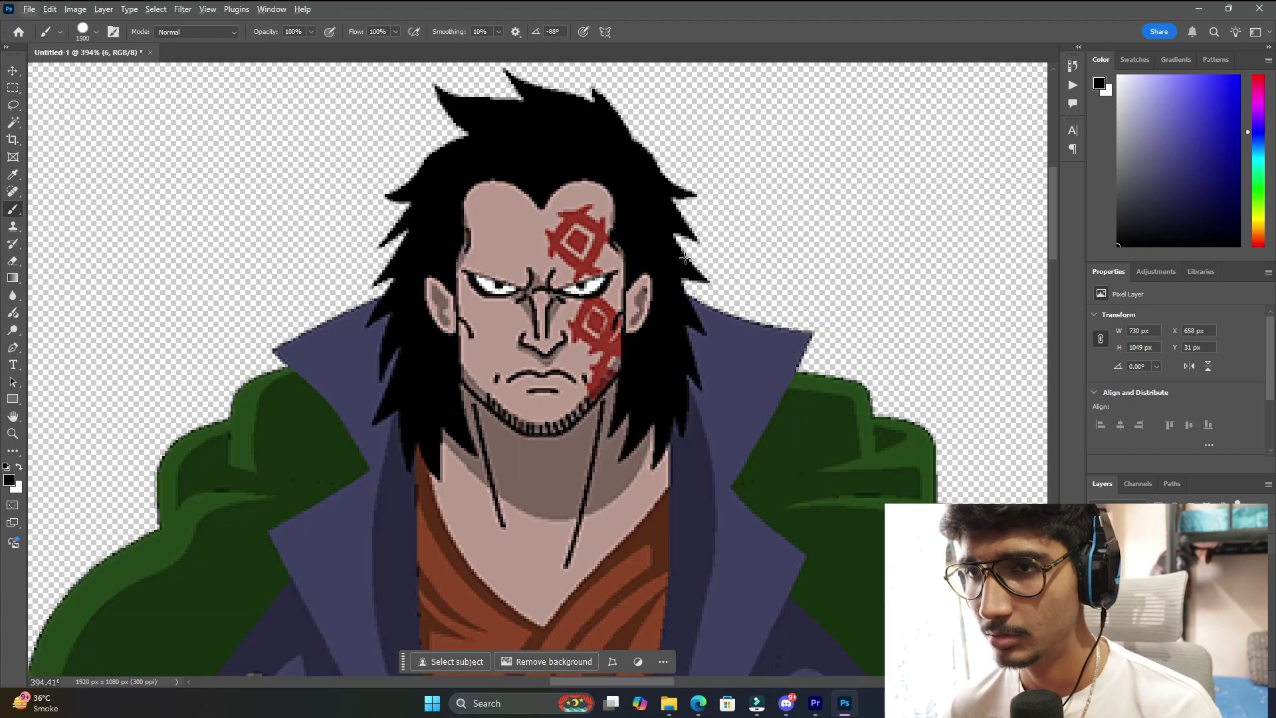
Reduce the brush size to 25 px and paint a solid black circle over each of Dragon's eyes.
{"action": "right_click", "coordinate": [685, 258]}
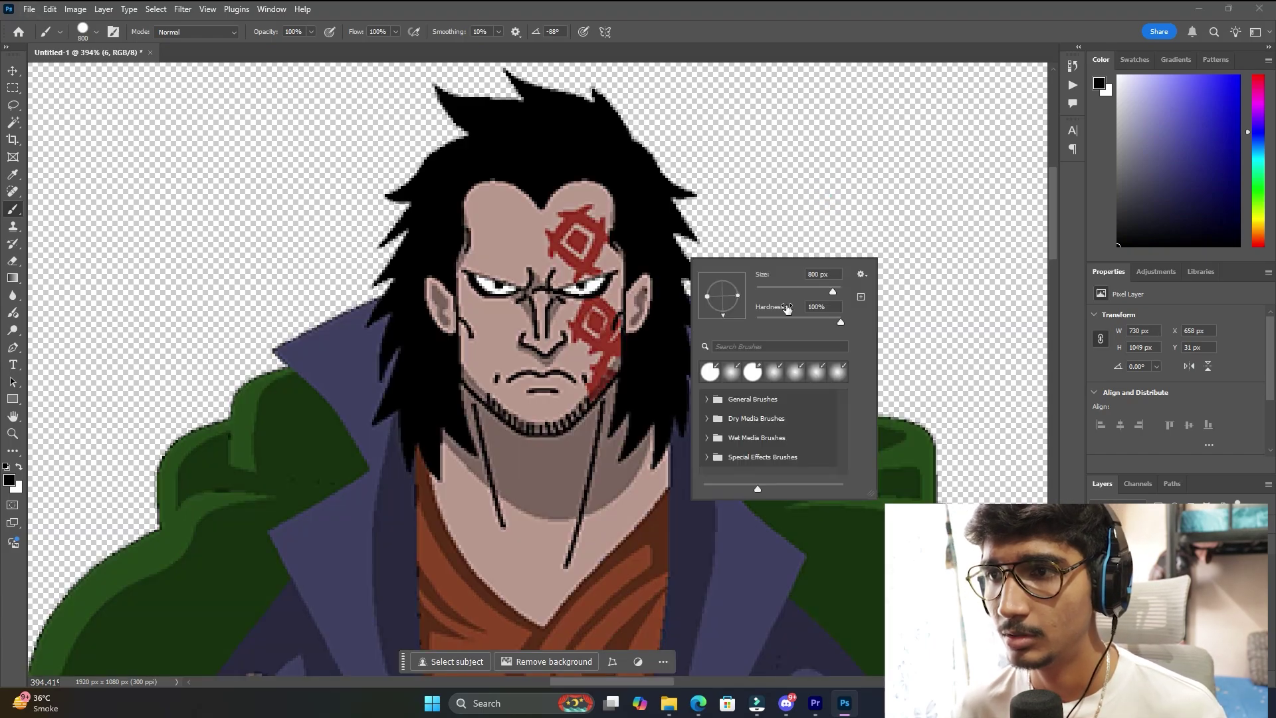
{"action": "left_click_drag", "start_coordinate": [773, 292], "coordinate": [771, 292]}
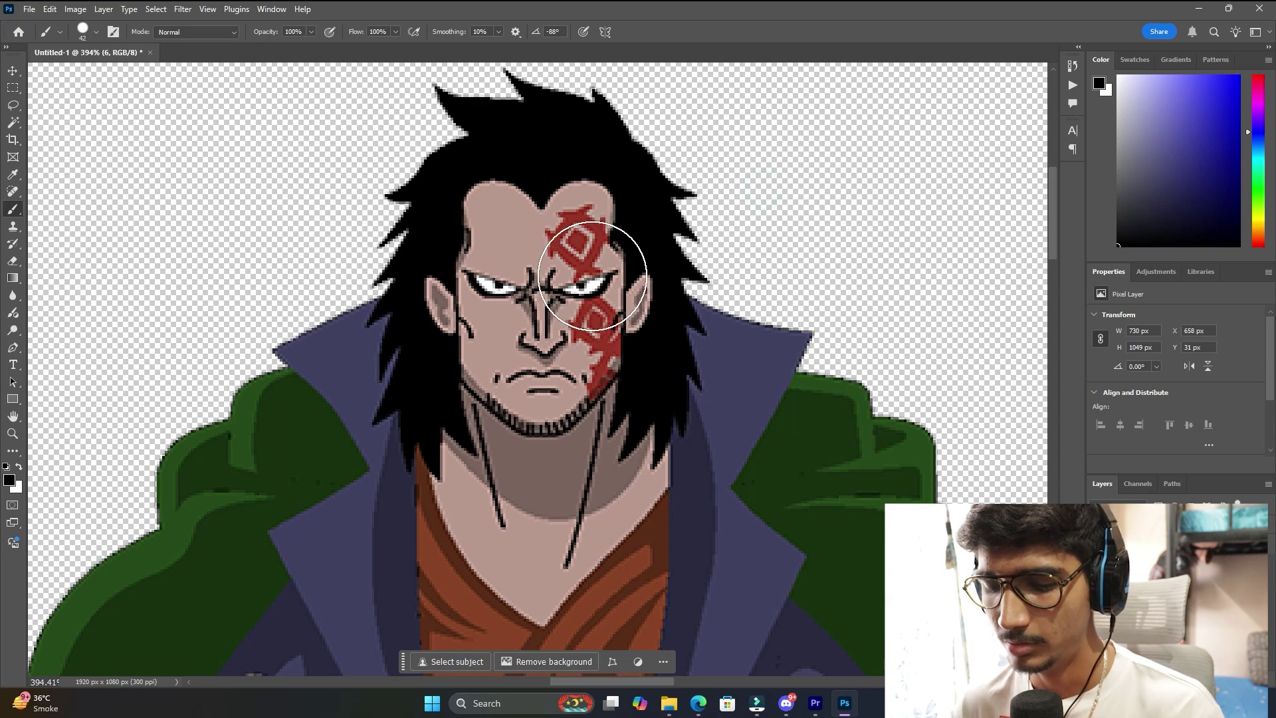
{"action": "key", "text": "bracketleft"}
{"action": "key", "text": "bracketleft"}
{"action": "key", "text": "bracketleft"}
{"action": "key", "text": "bracketright"}
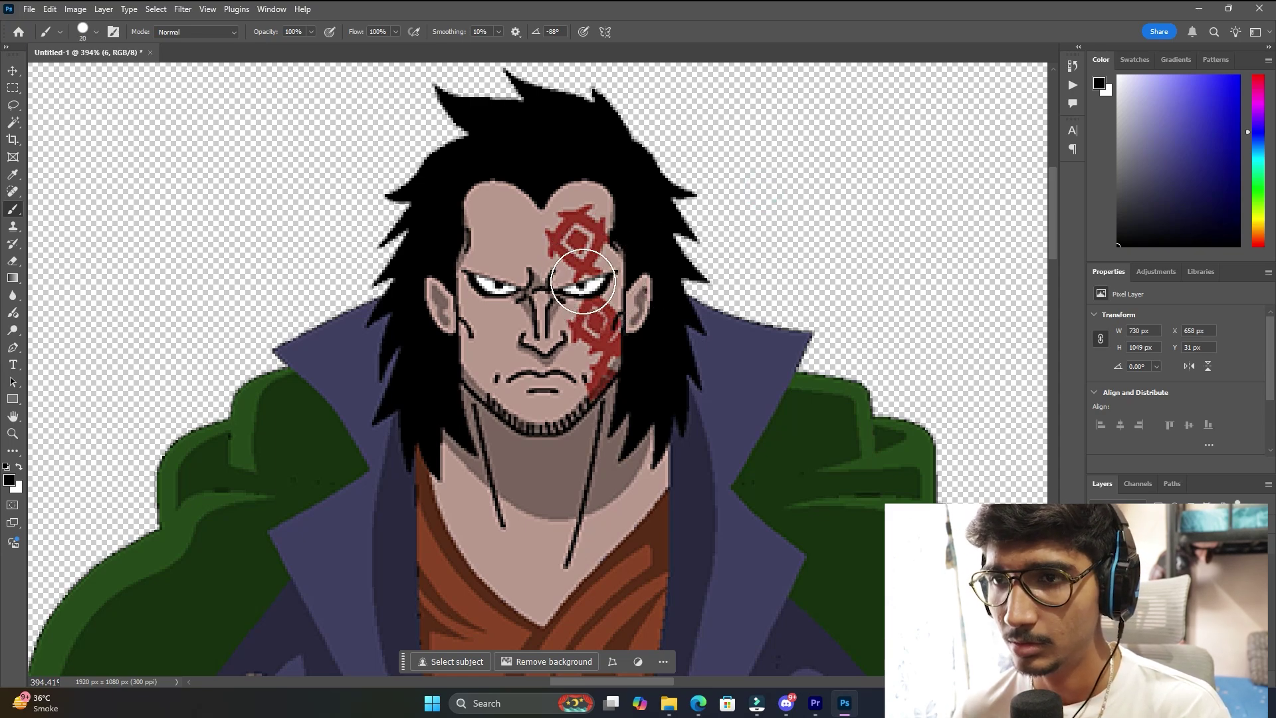
{"action": "left_click", "coordinate": [582, 281]}
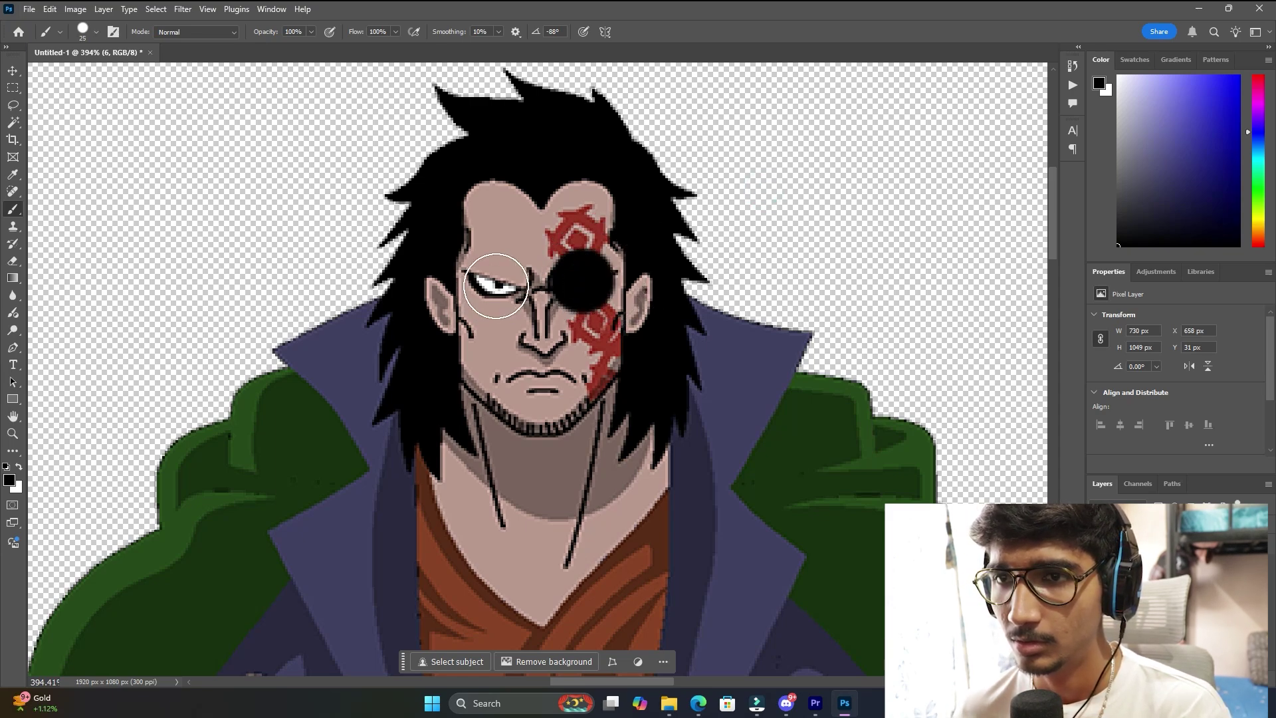
{"action": "left_click", "coordinate": [494, 287]}
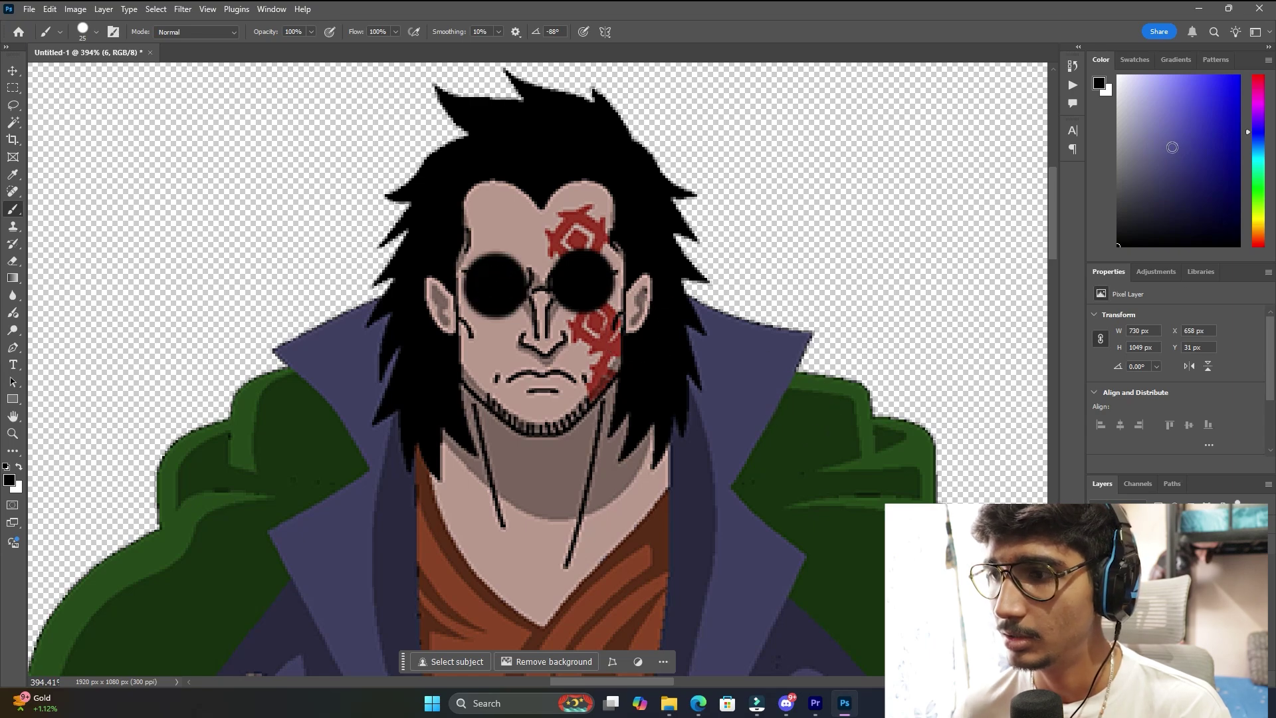
Set the foreground colour to white and paint a 10 px dot near the inner edge of each black eye circle.
{"action": "left_click_drag", "start_coordinate": [1171, 145], "coordinate": [1118, 75]}
{"action": "key", "text": "bracketleft"}
{"action": "key", "text": "bracketleft"}
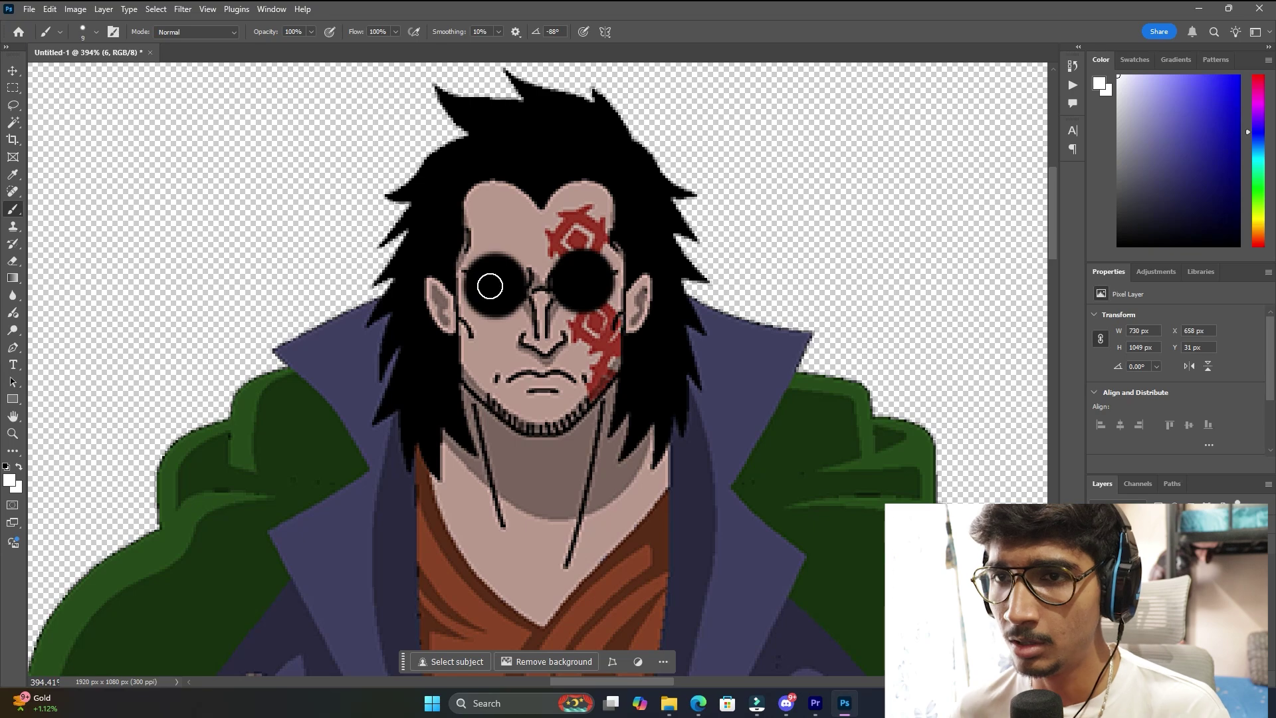
{"action": "key", "text": "bracketright"}
{"action": "left_click", "coordinate": [508, 286]}
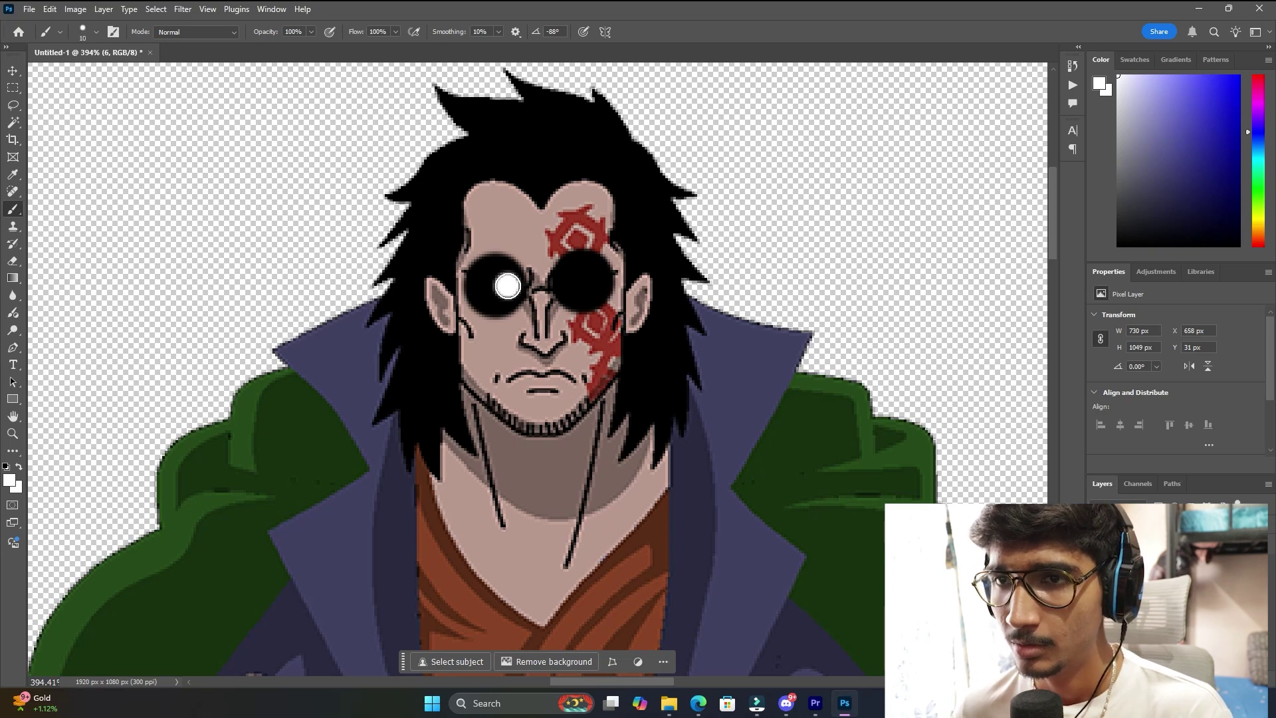
{"action": "left_click", "coordinate": [568, 285]}
Paint a tiny pupil in each white eye dot with a 1 px black brush and return to the Move tool.
{"action": "scroll", "coordinate": [684, 307], "scroll_direction": "down", "scroll_amount": 5}
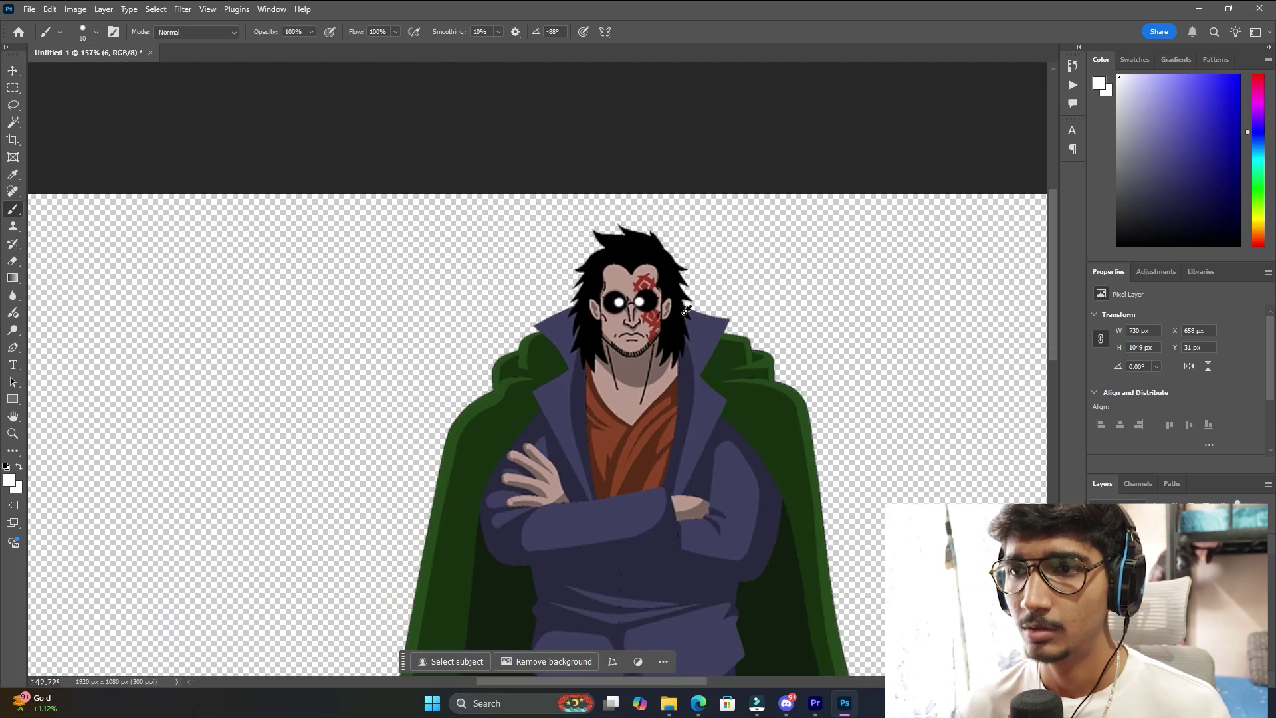
{"action": "scroll", "coordinate": [685, 310], "scroll_direction": "down", "scroll_amount": 2}
{"action": "scroll", "coordinate": [630, 276], "scroll_direction": "up", "scroll_amount": 7}
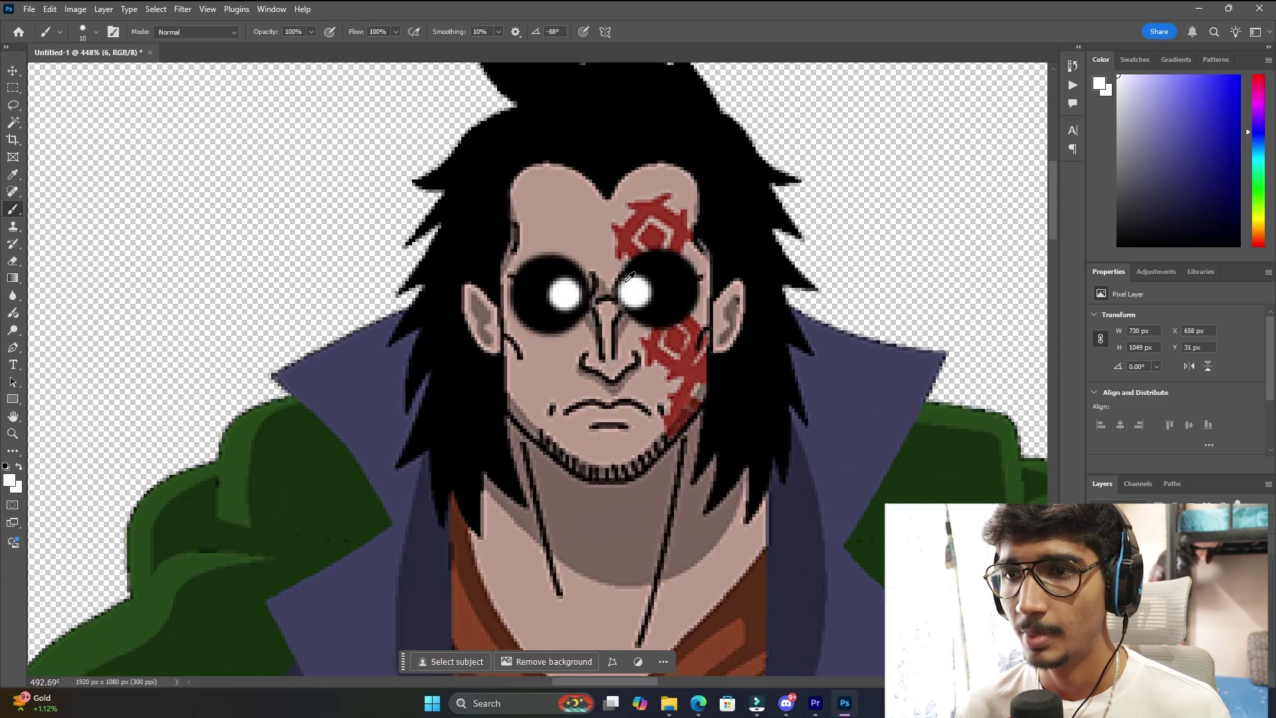
{"action": "scroll", "coordinate": [630, 276], "scroll_direction": "up", "scroll_amount": 3}
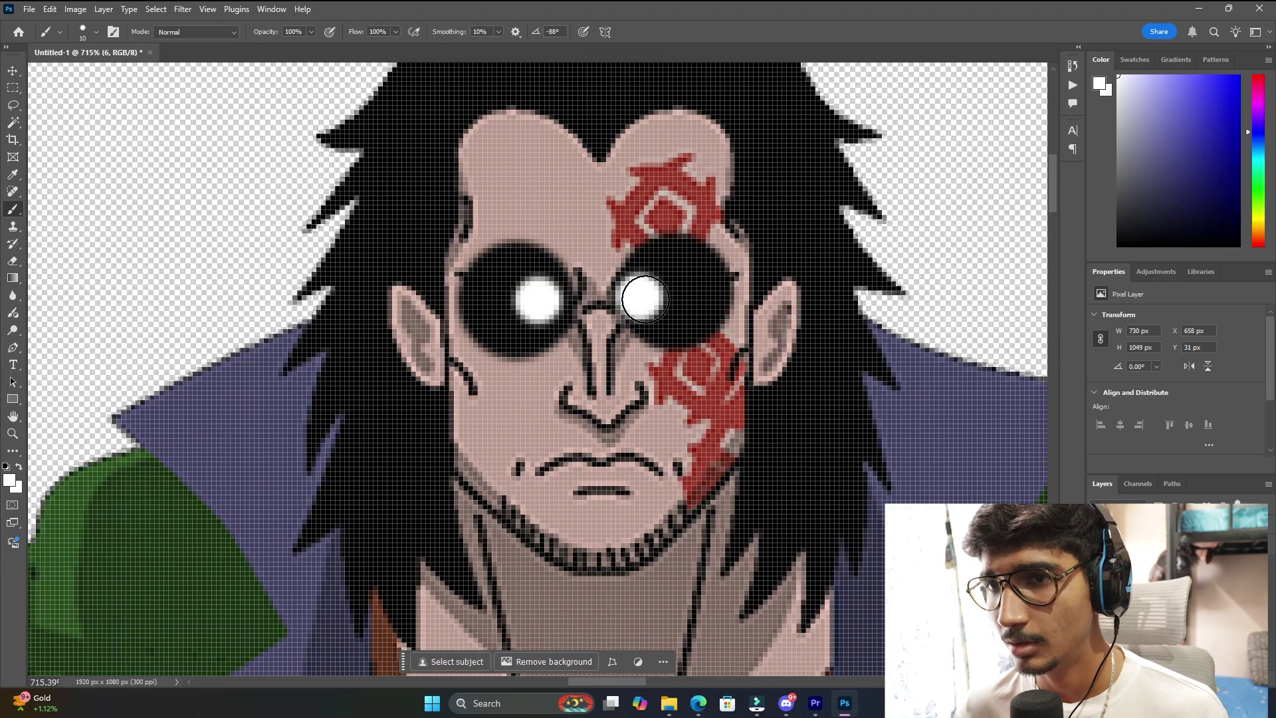
{"action": "key", "text": "d"}
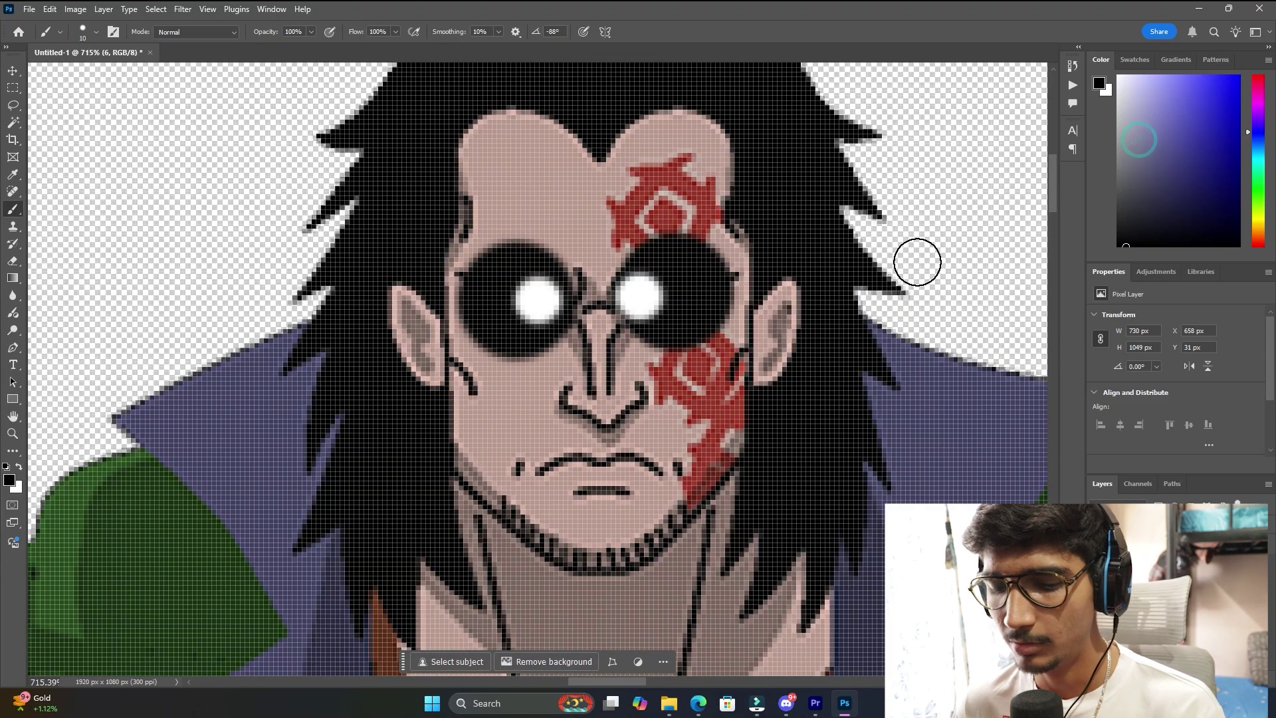
{"action": "key", "text": "bracketleft"}
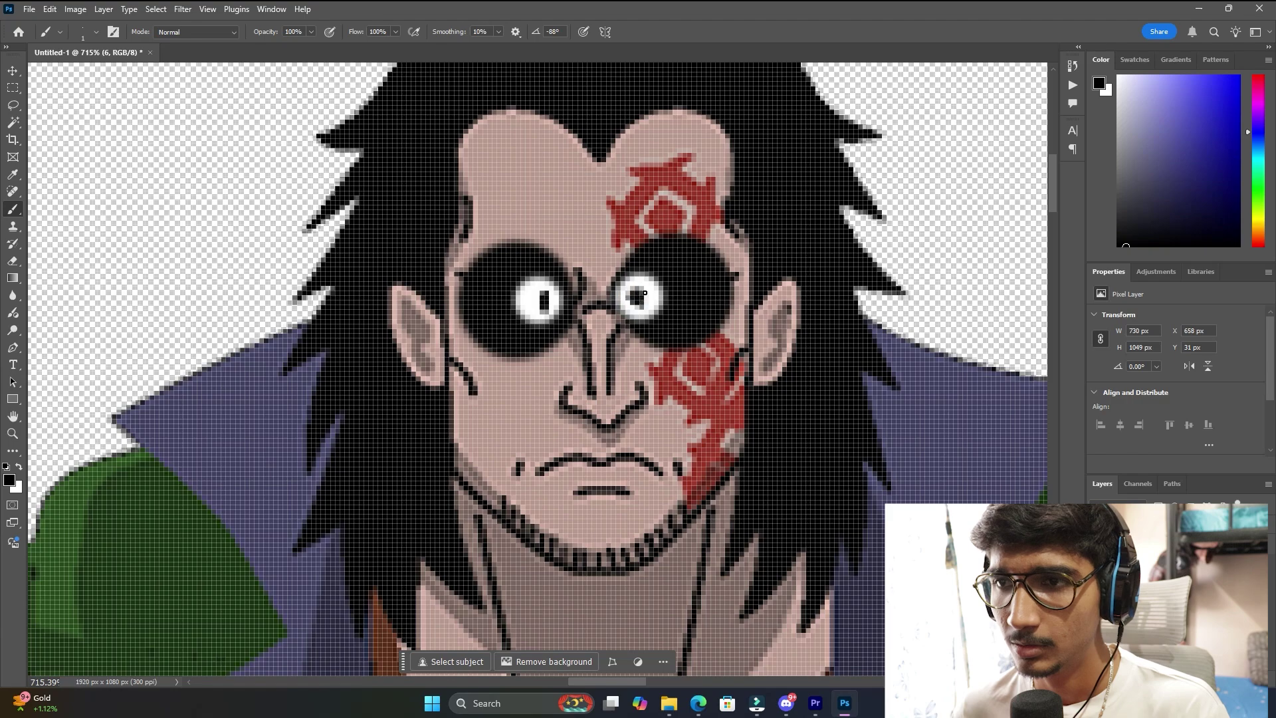
{"action": "scroll", "coordinate": [631, 293], "scroll_direction": "down", "scroll_amount": 10}
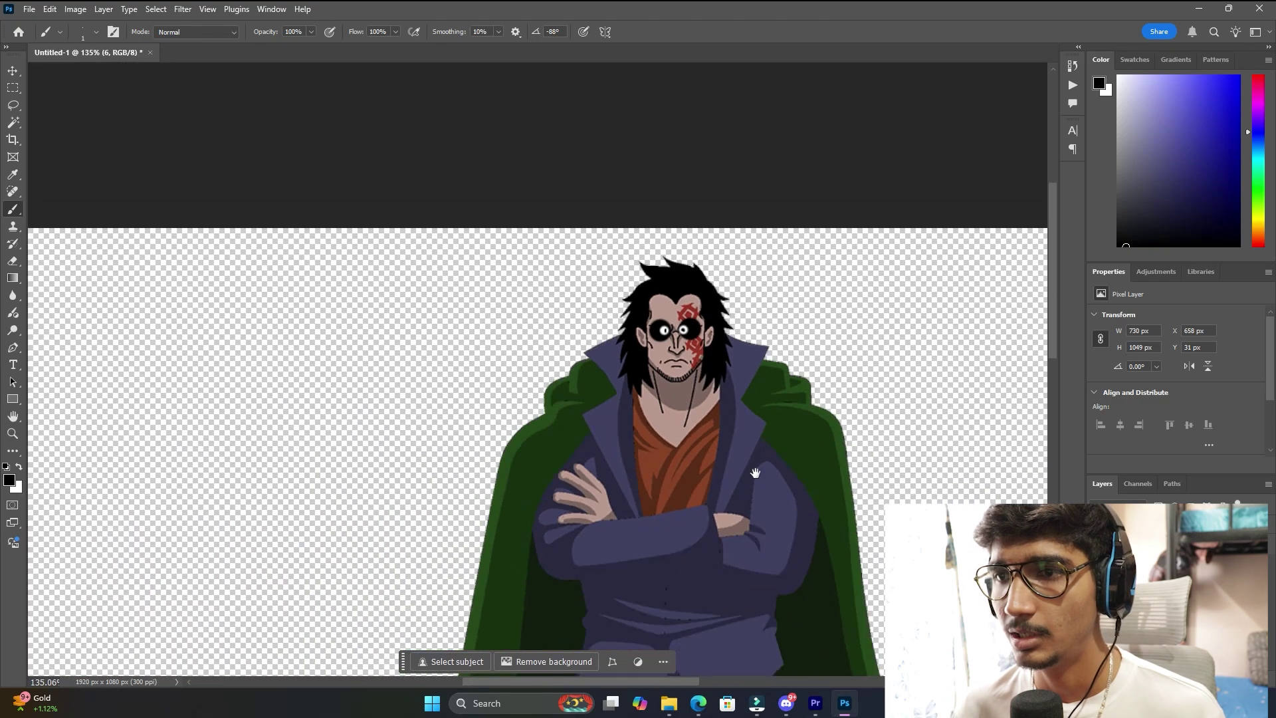
{"action": "key", "text": "v"}
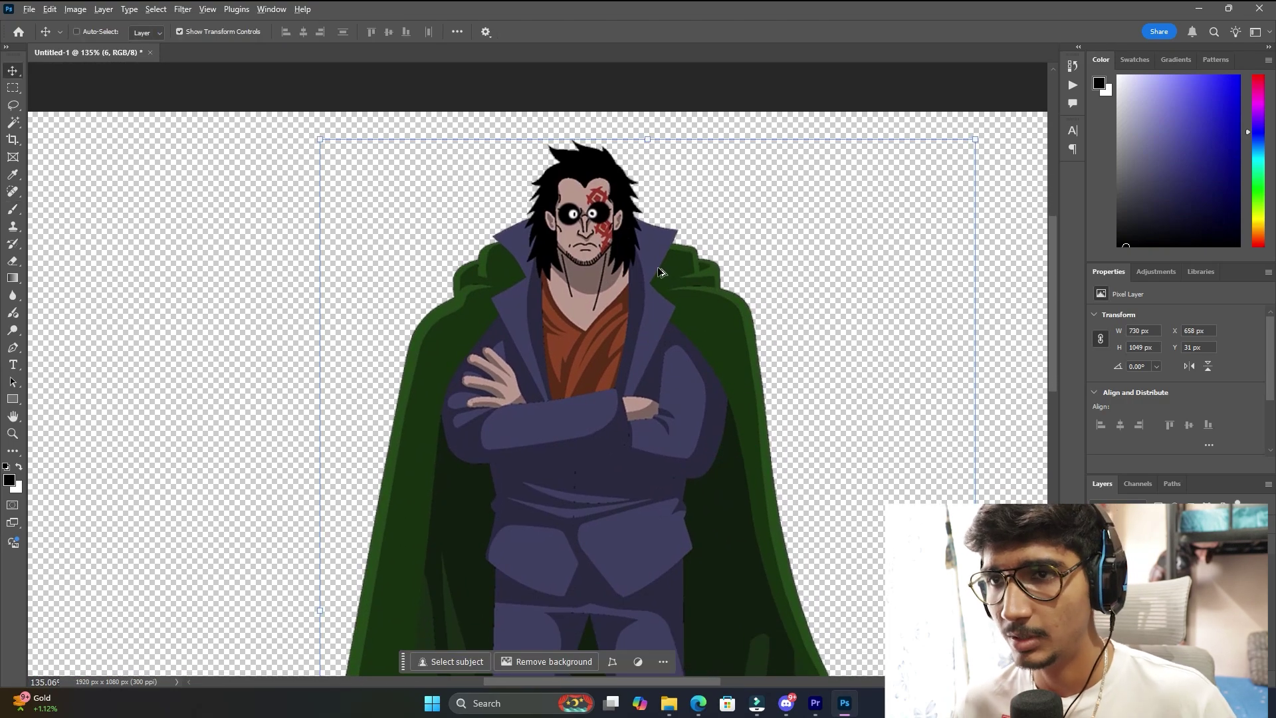
Export the big-eyed Dragon artwork as a transparent PNG named 7 into the IMP folder.
{"action": "key", "text": "ctrl+alt+shift+w"}
{"action": "key", "text": "Return"}
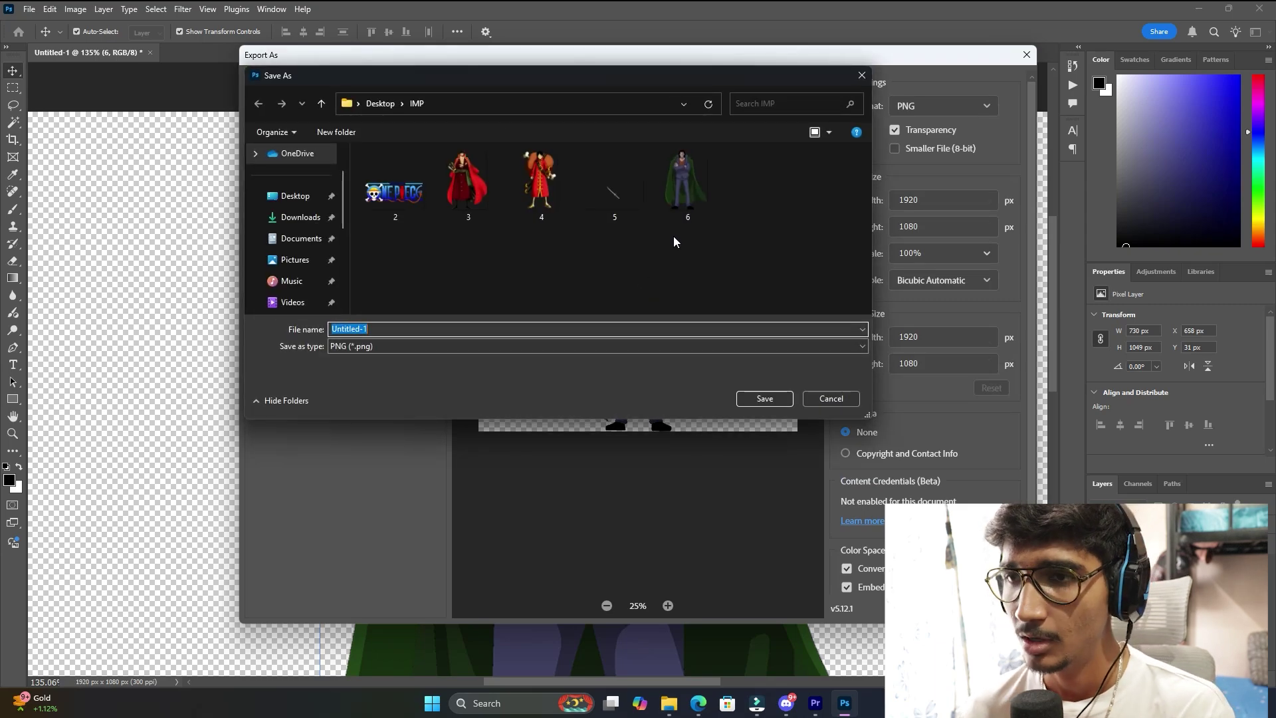
{"action": "key", "text": "Return"}
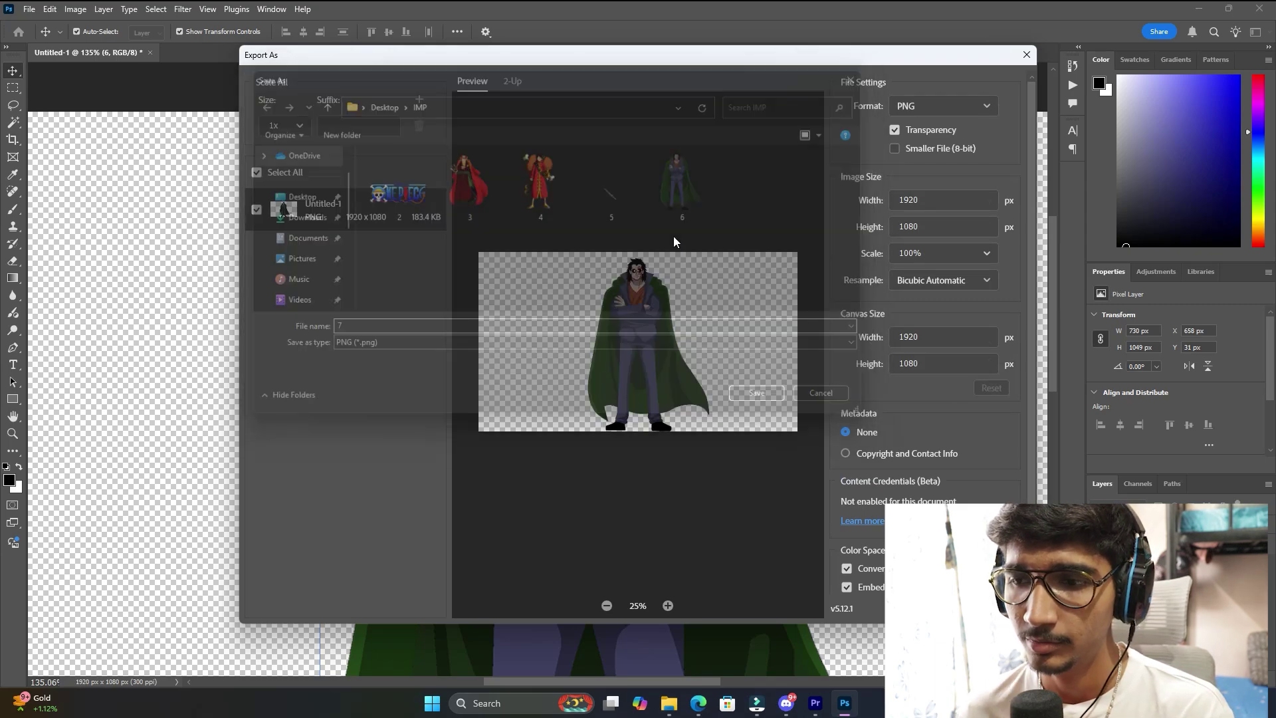
Switch to Premiere Pro and import image 7 from the IMP folder on the Desktop into the project.
{"action": "left_click", "coordinate": [814, 708]}
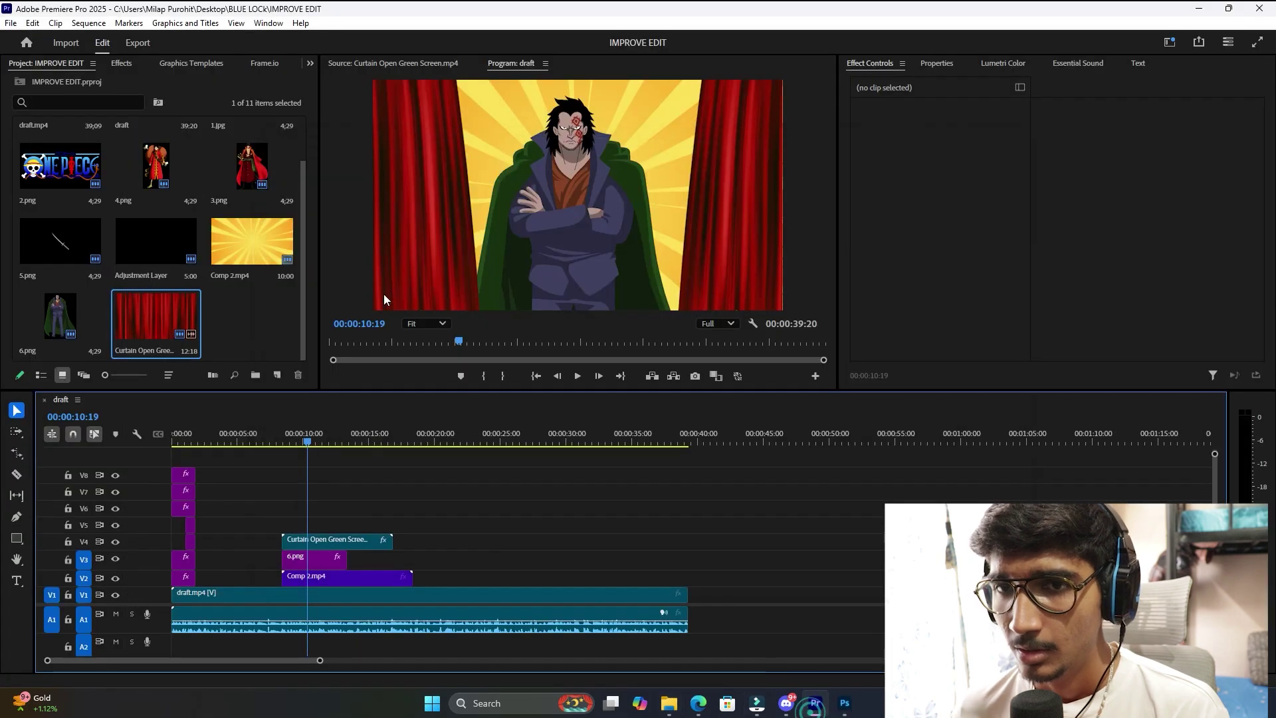
{"action": "double_click", "coordinate": [206, 324]}
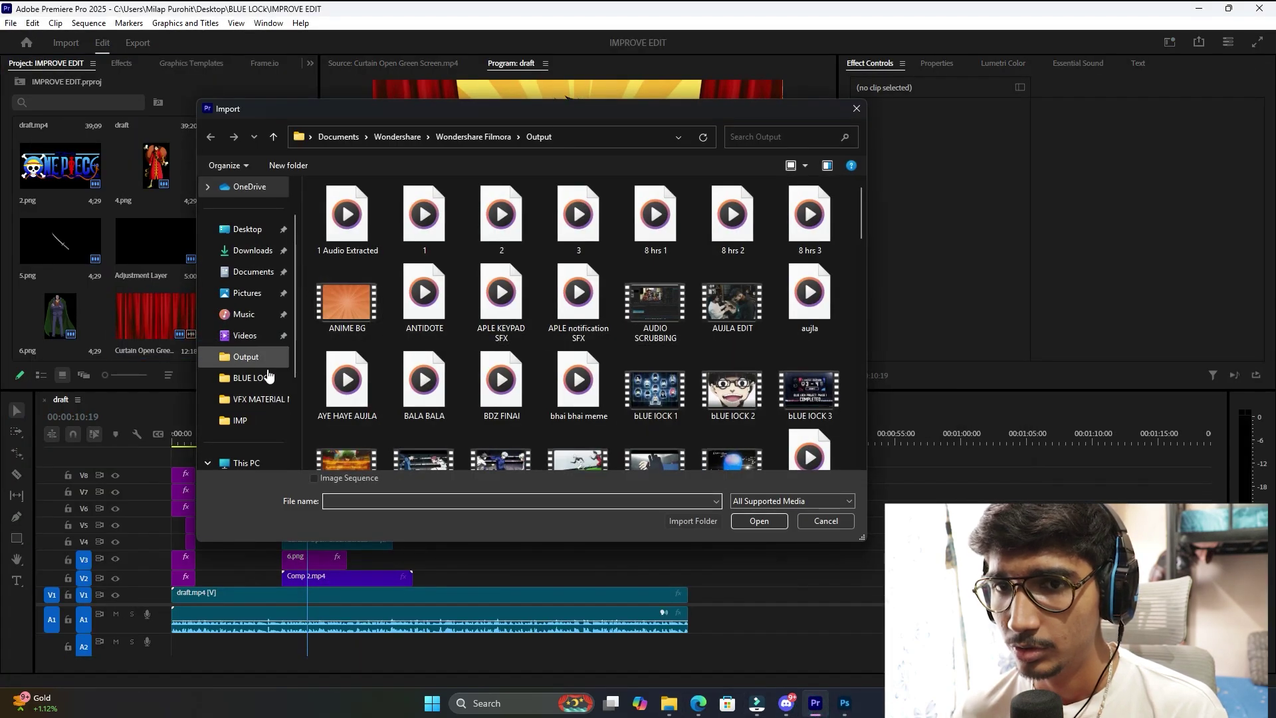
{"action": "scroll", "coordinate": [249, 299], "scroll_direction": "up", "scroll_amount": 2}
{"action": "left_click", "coordinate": [253, 275]}
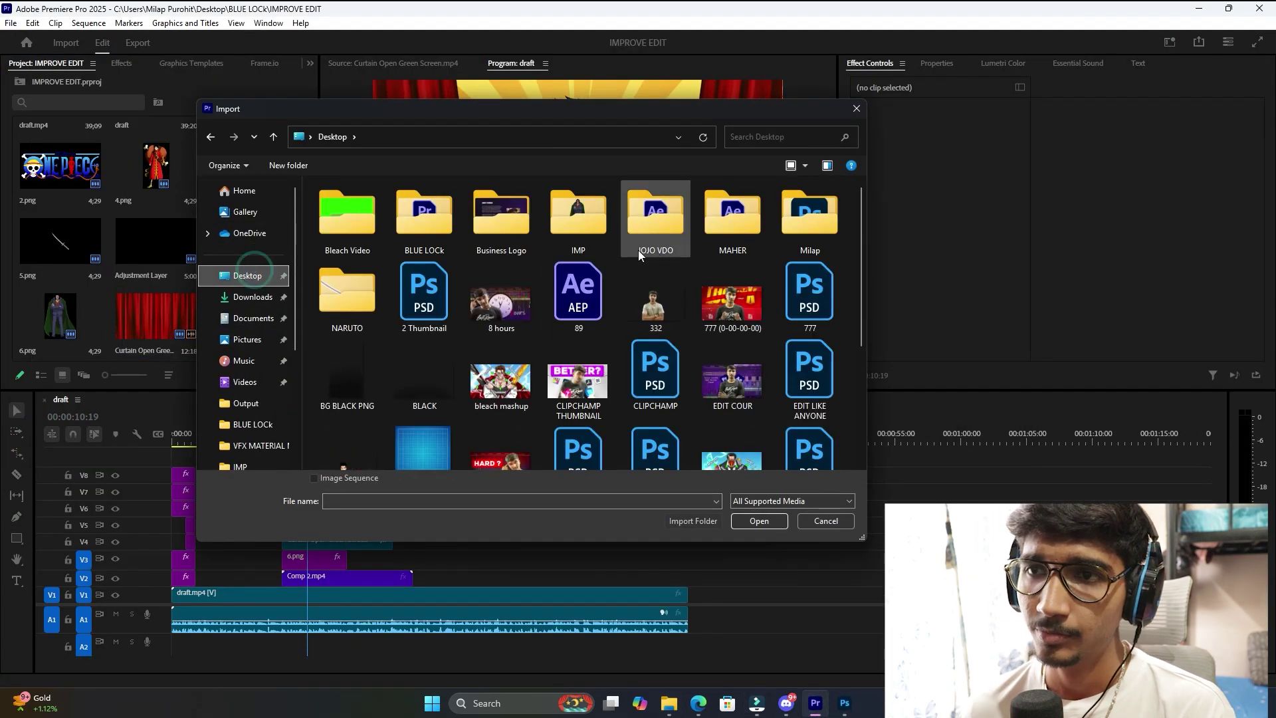
{"action": "double_click", "coordinate": [596, 228]}
{"action": "left_click", "coordinate": [792, 235]}
{"action": "double_click", "coordinate": [793, 235]}
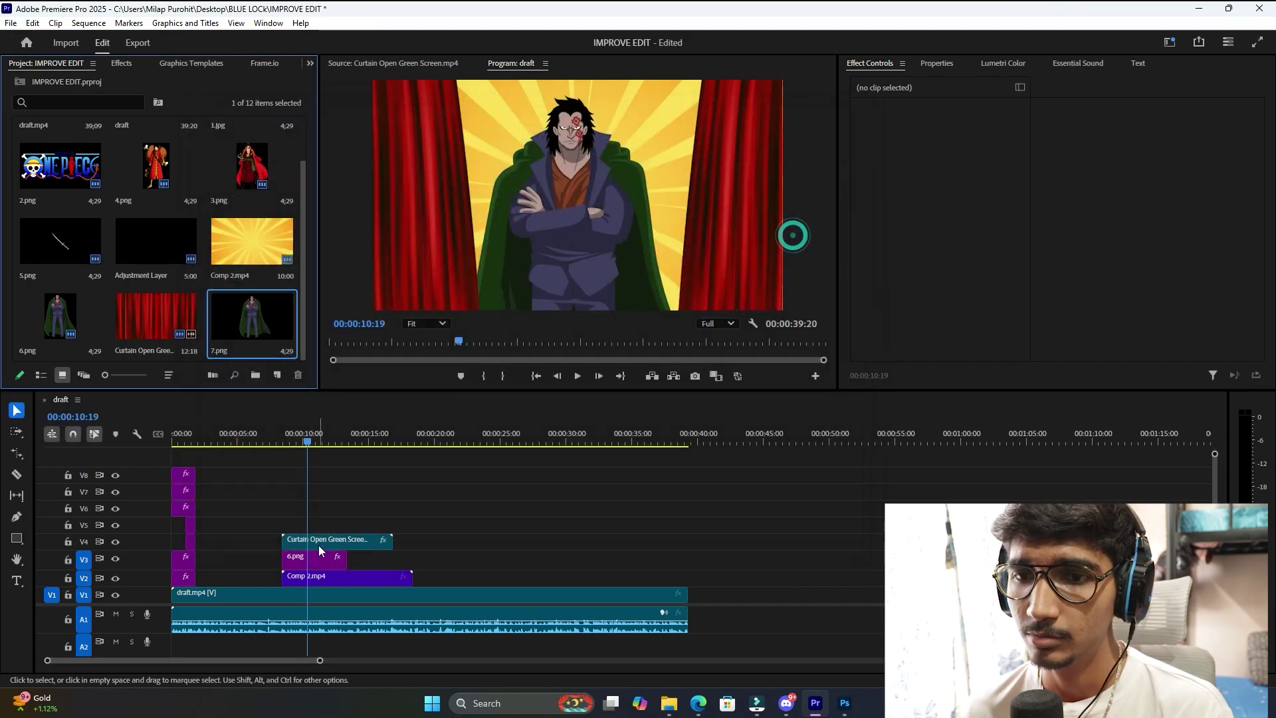
Move the curtain clip up to V5 and place 7.png on V3 over 6.png from 00:00:10:28.
{"action": "left_click_drag", "start_coordinate": [326, 542], "coordinate": [322, 528]}
{"action": "left_click", "coordinate": [295, 428]}
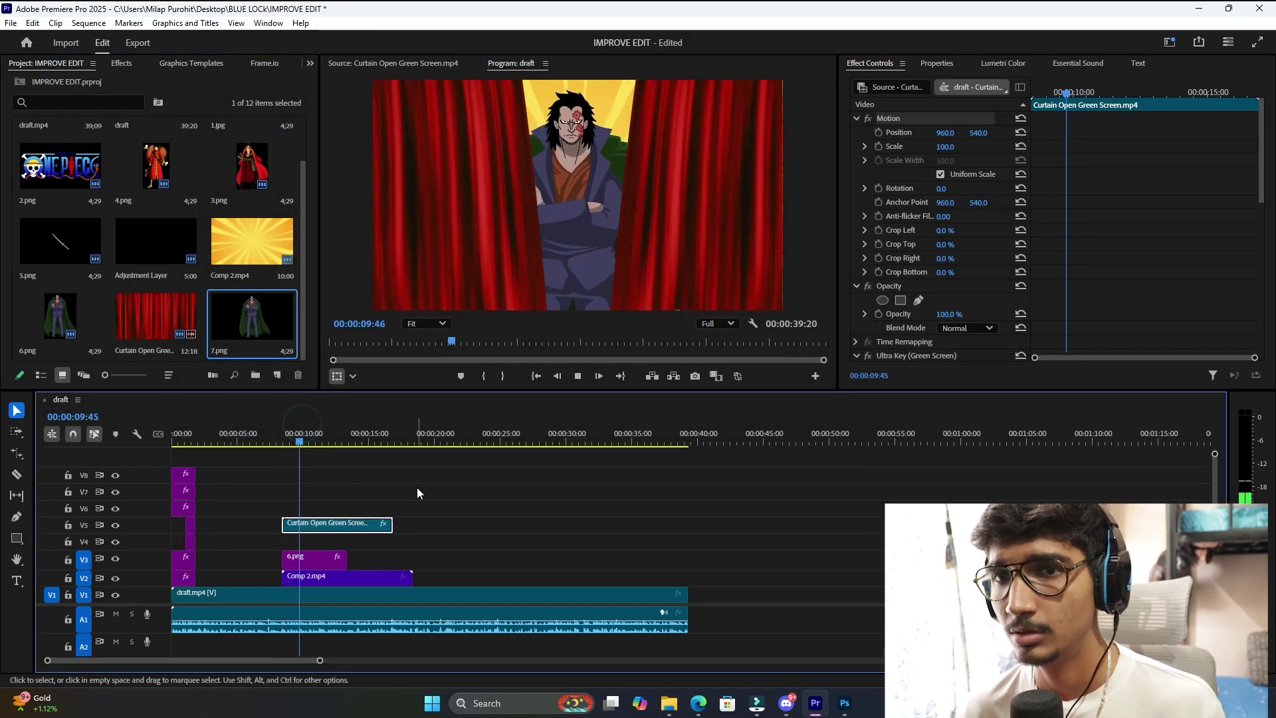
{"action": "key", "text": "space"}
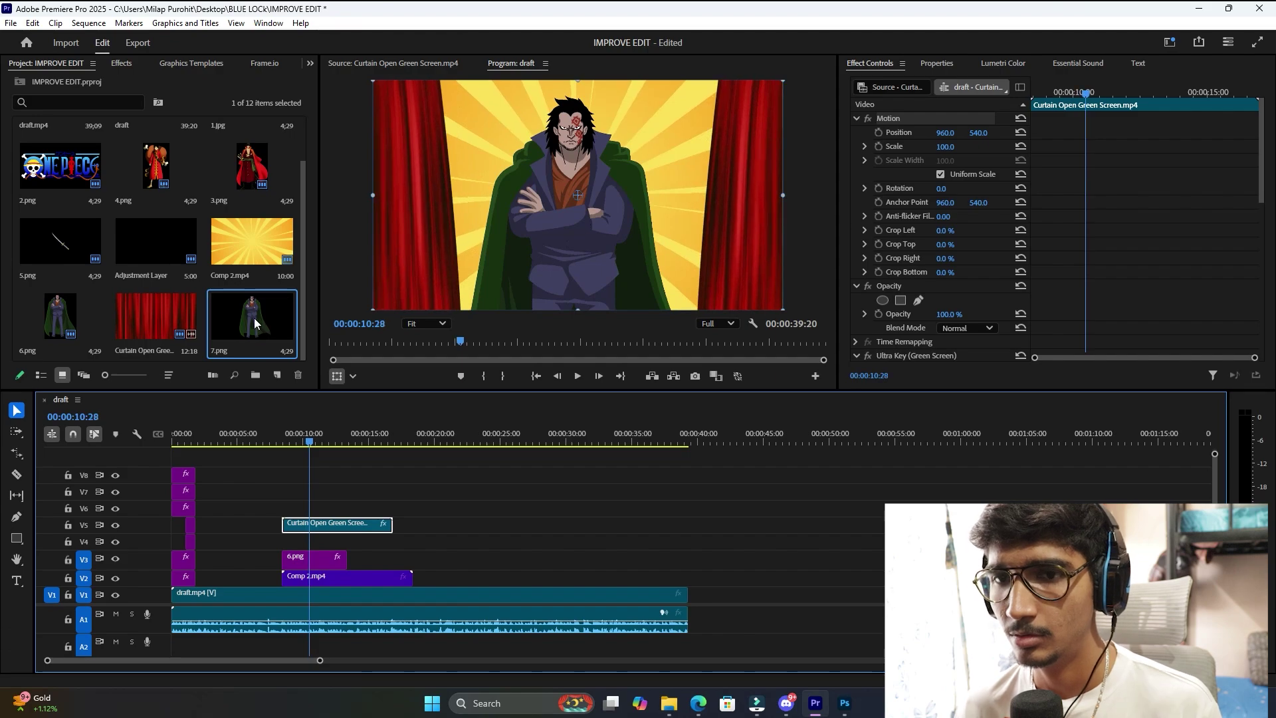
{"action": "left_click_drag", "start_coordinate": [254, 318], "coordinate": [324, 557]}
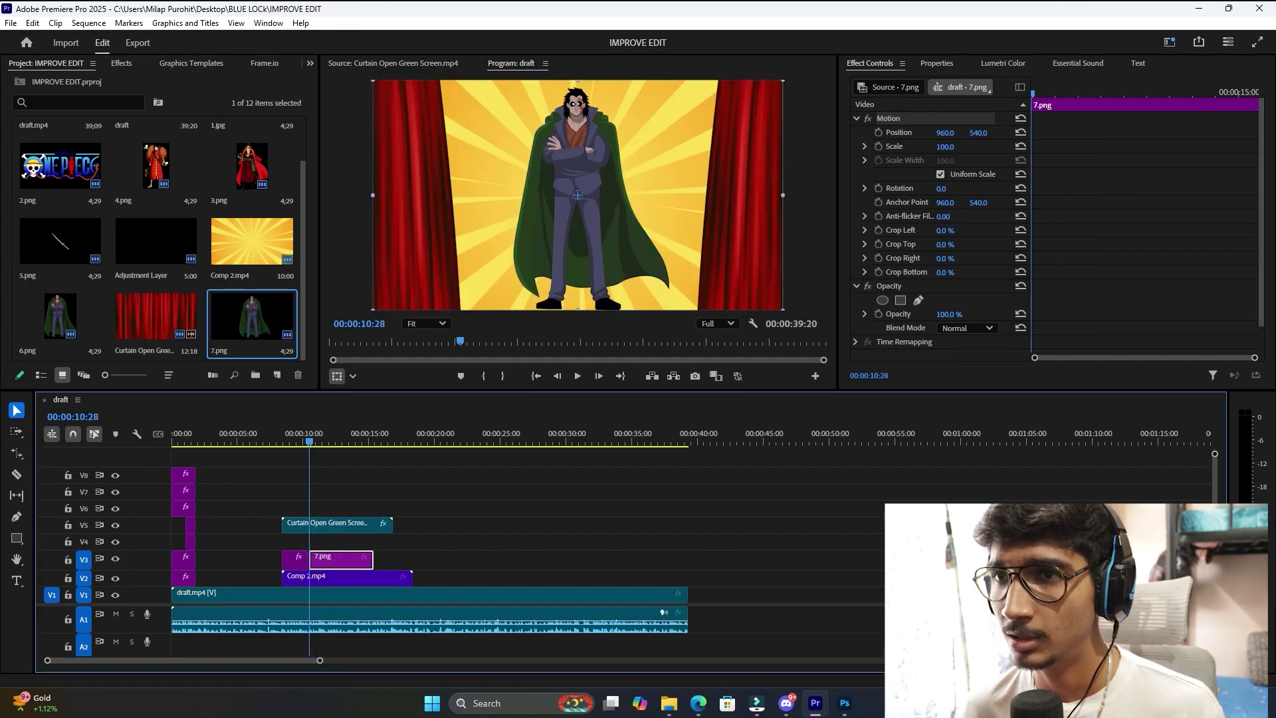
Scale 7.png to 181 and position it at about 950.7, 1034.9 to match 6.png, checking the switch in playback.
{"action": "left_click_drag", "start_coordinate": [945, 146], "coordinate": [982, 146]}
{"action": "left_click_drag", "start_coordinate": [564, 160], "coordinate": [564, 216]}
{"action": "left_click_drag", "start_coordinate": [945, 147], "coordinate": [961, 146]}
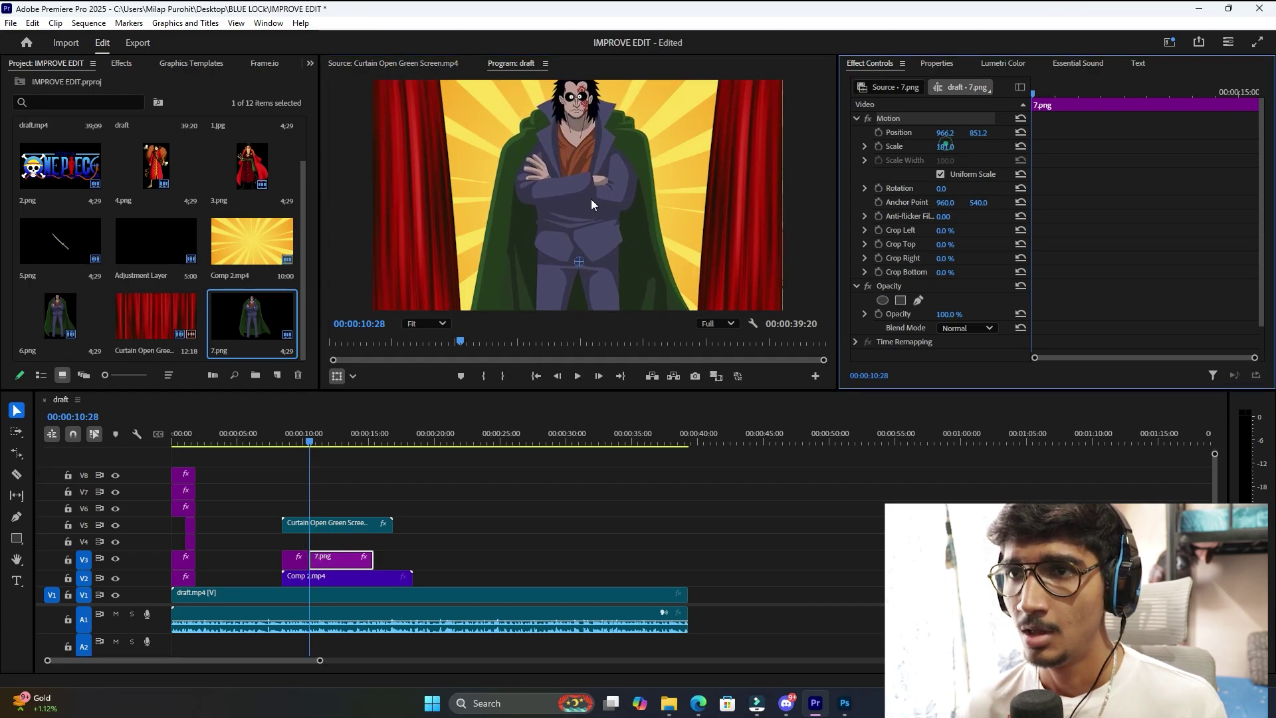
{"action": "left_click_drag", "start_coordinate": [591, 198], "coordinate": [576, 223]}
{"action": "left_click_drag", "start_coordinate": [310, 441], "coordinate": [303, 440]}
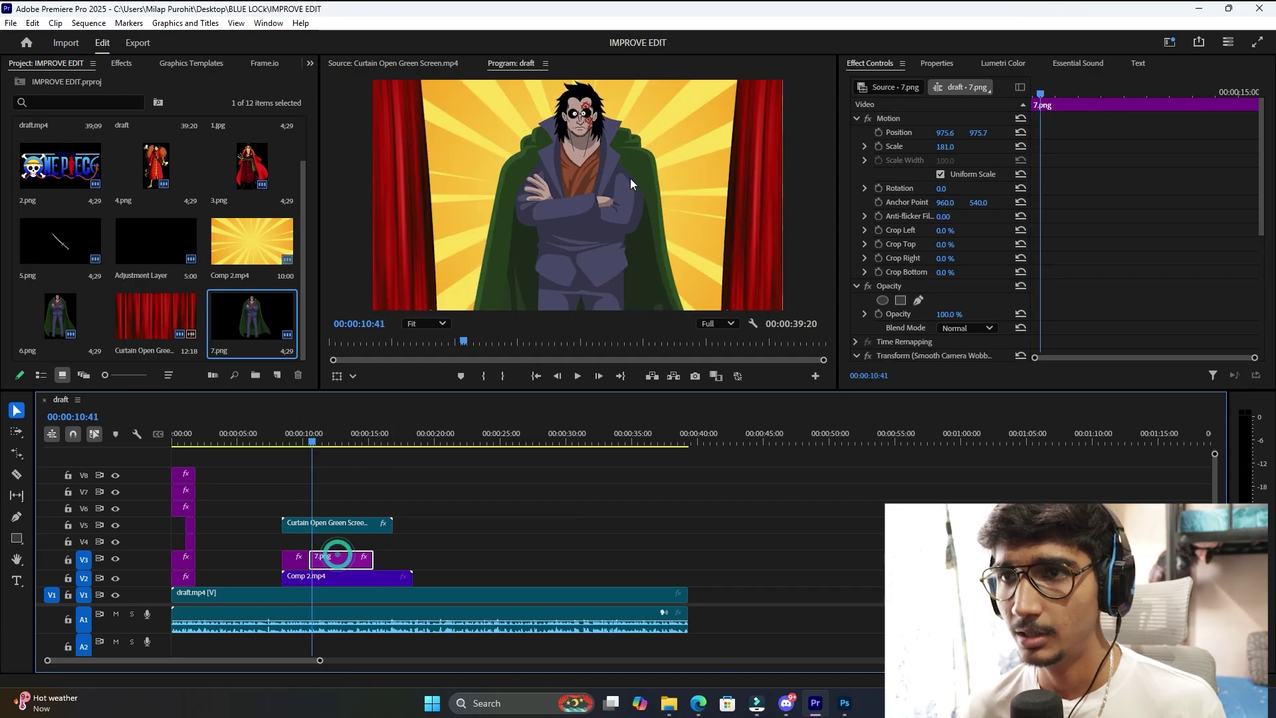
{"action": "left_click", "coordinate": [628, 179]}
{"action": "left_click", "coordinate": [345, 559]}
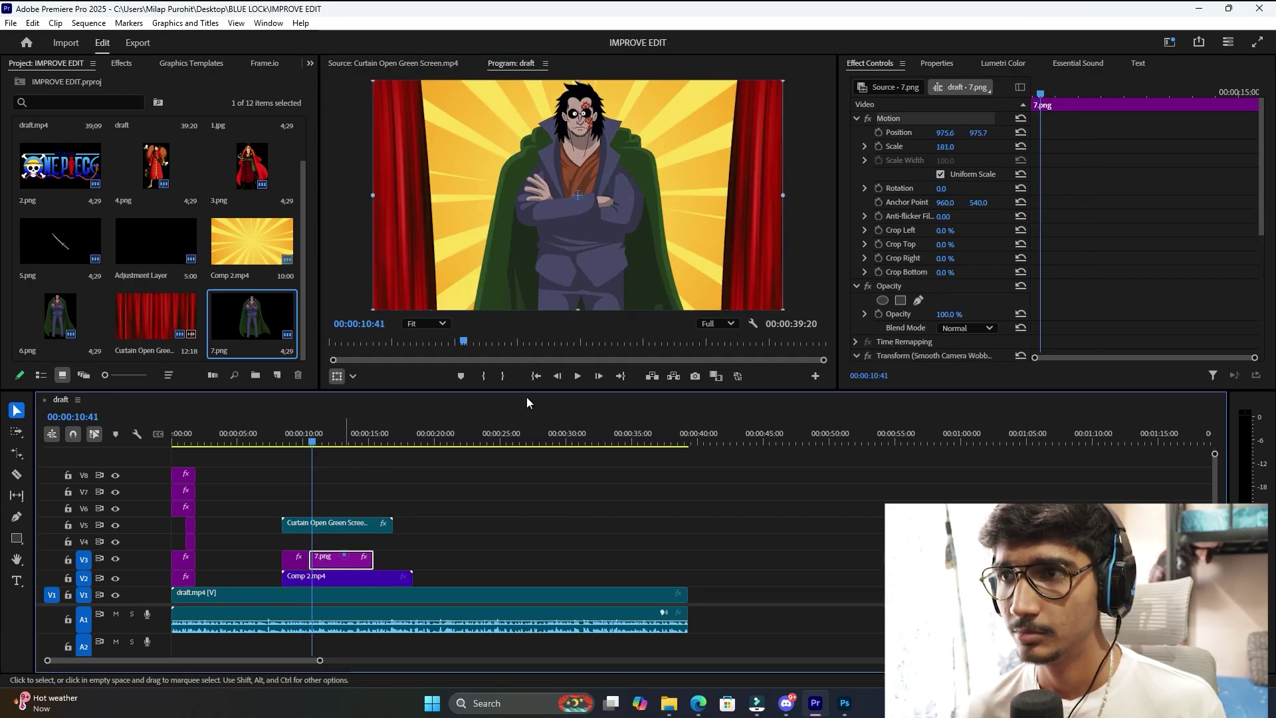
{"action": "left_click_drag", "start_coordinate": [564, 228], "coordinate": [558, 241]}
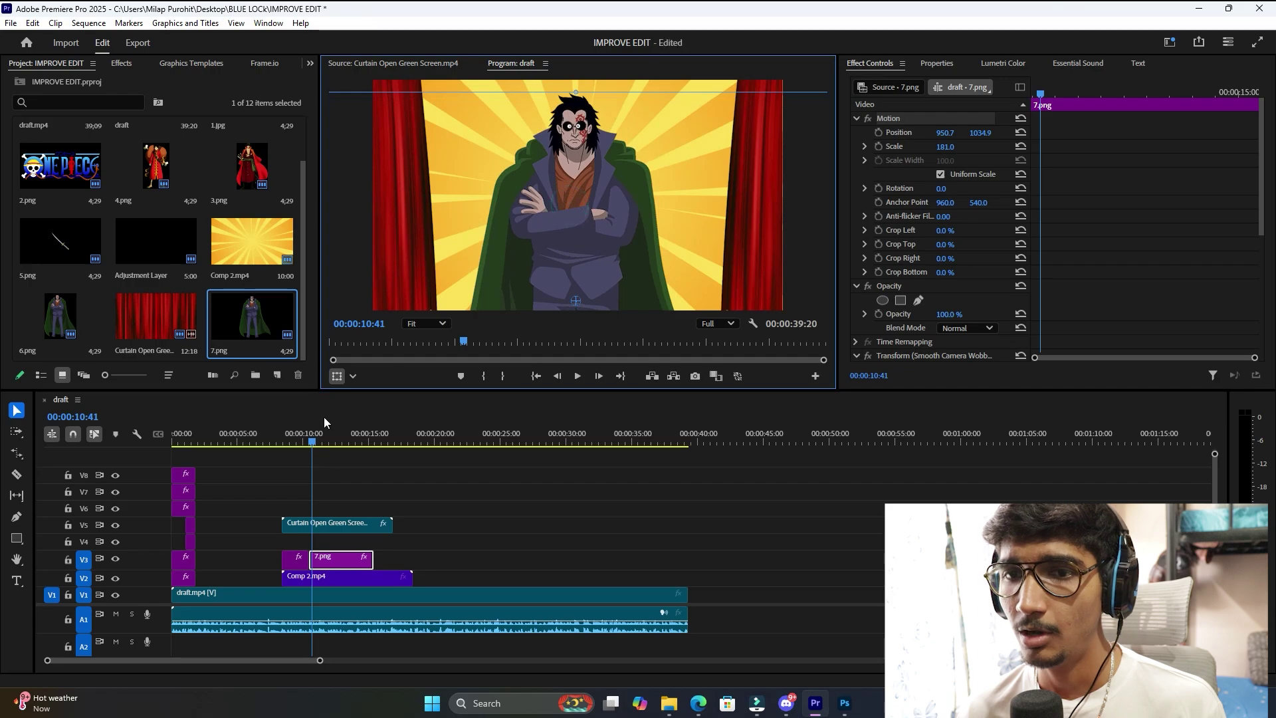
{"action": "left_click", "coordinate": [304, 441]}
{"action": "key", "text": "space"}
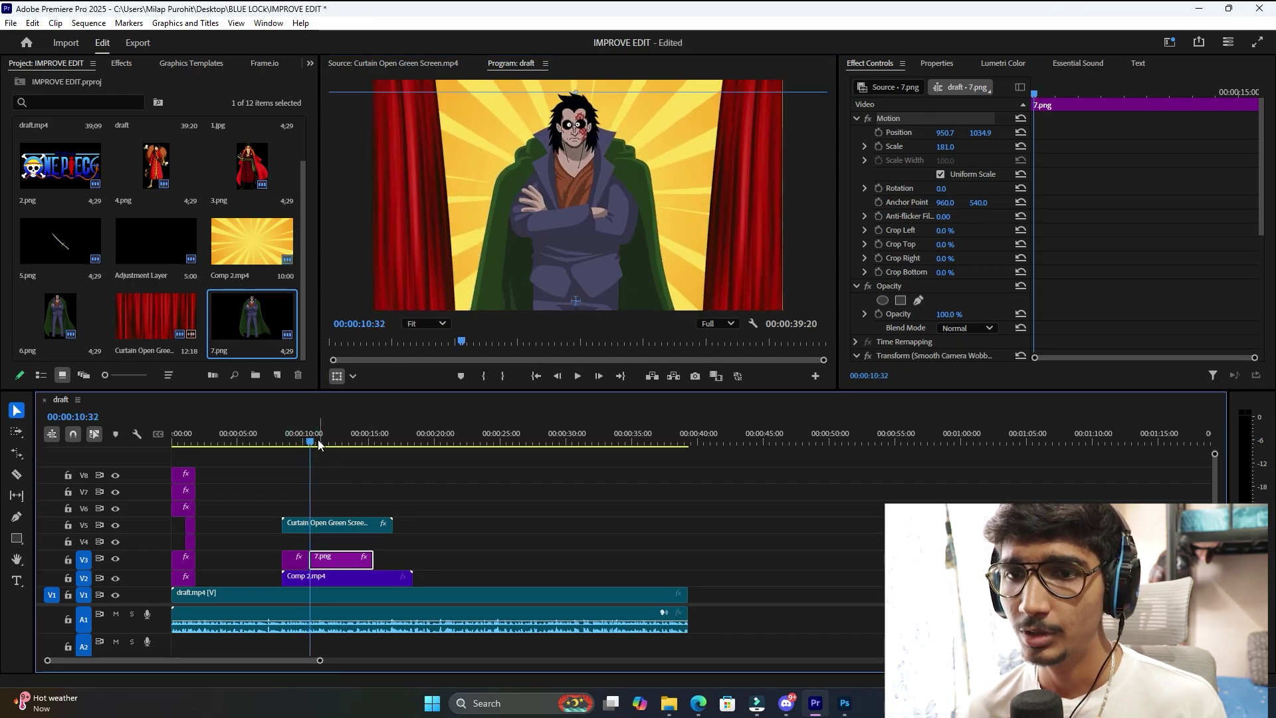
{"action": "left_click", "coordinate": [307, 443]}
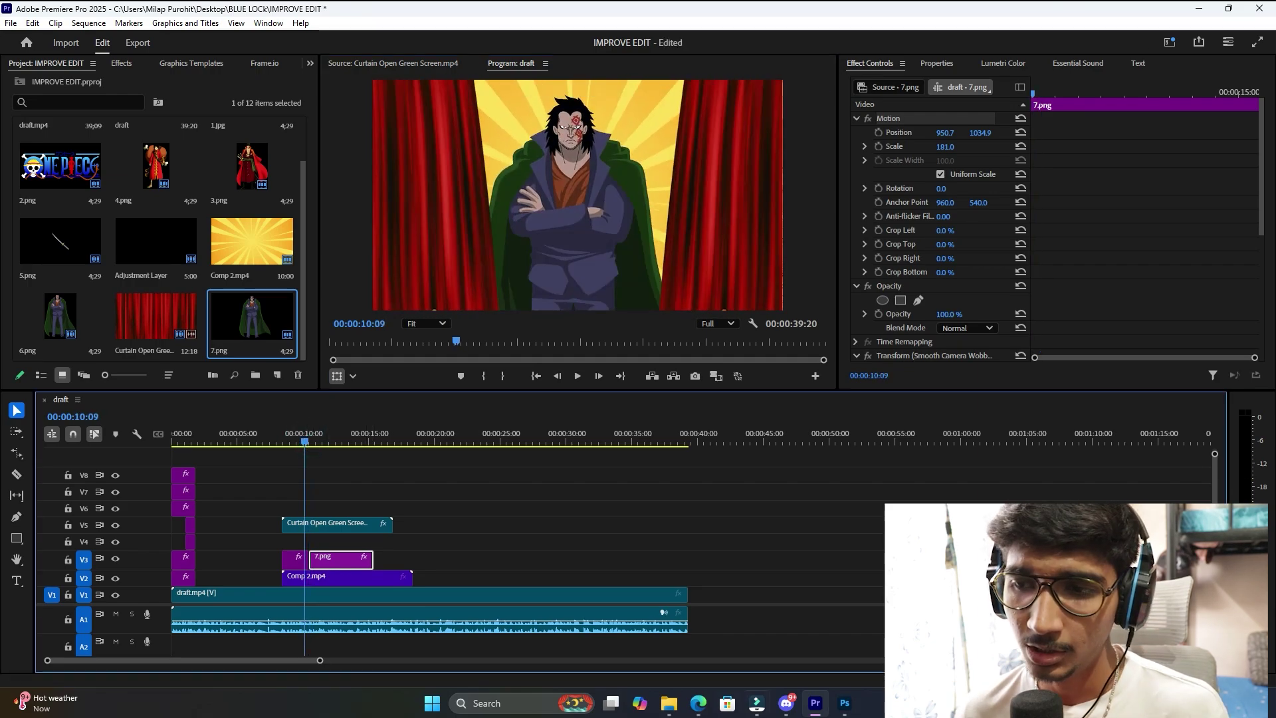
Switch to YouTube in the browser and search for "Smoke toon Greenscreen".
{"action": "left_click", "coordinate": [697, 702]}
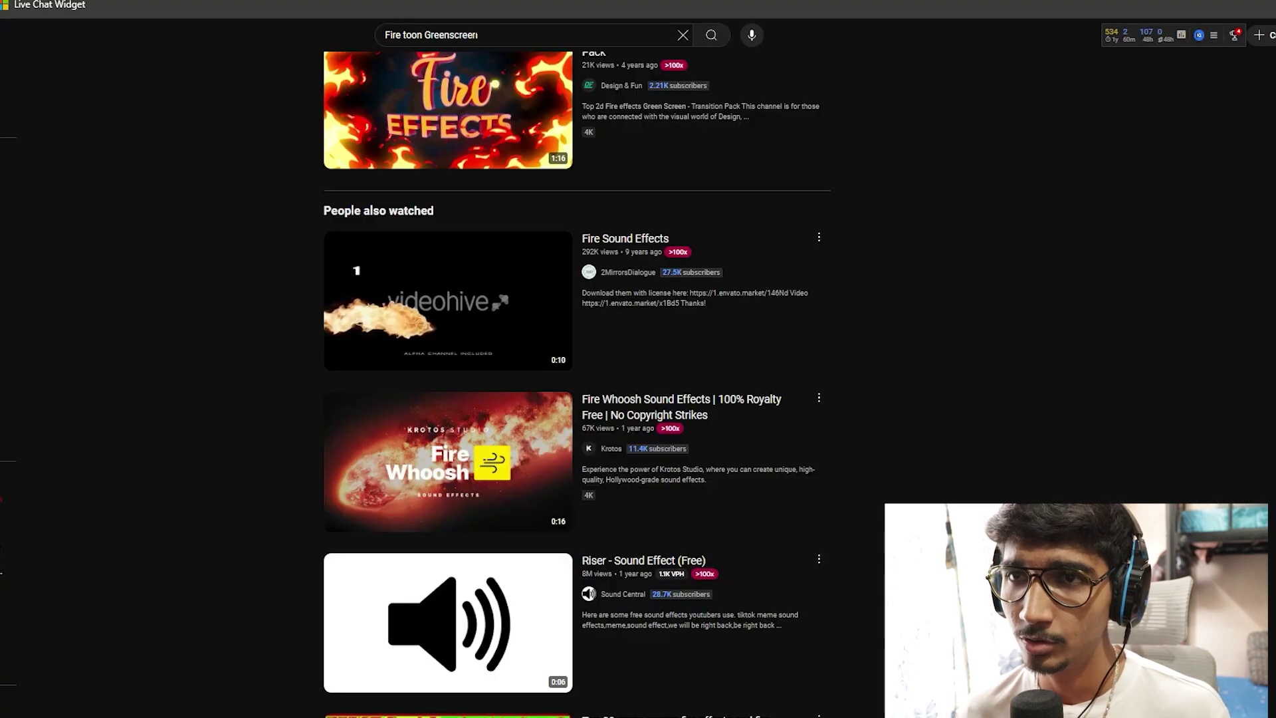
{"action": "left_click", "coordinate": [477, 34]}
{"action": "left_click", "coordinate": [477, 34]}
{"action": "double_click", "coordinate": [394, 35]}
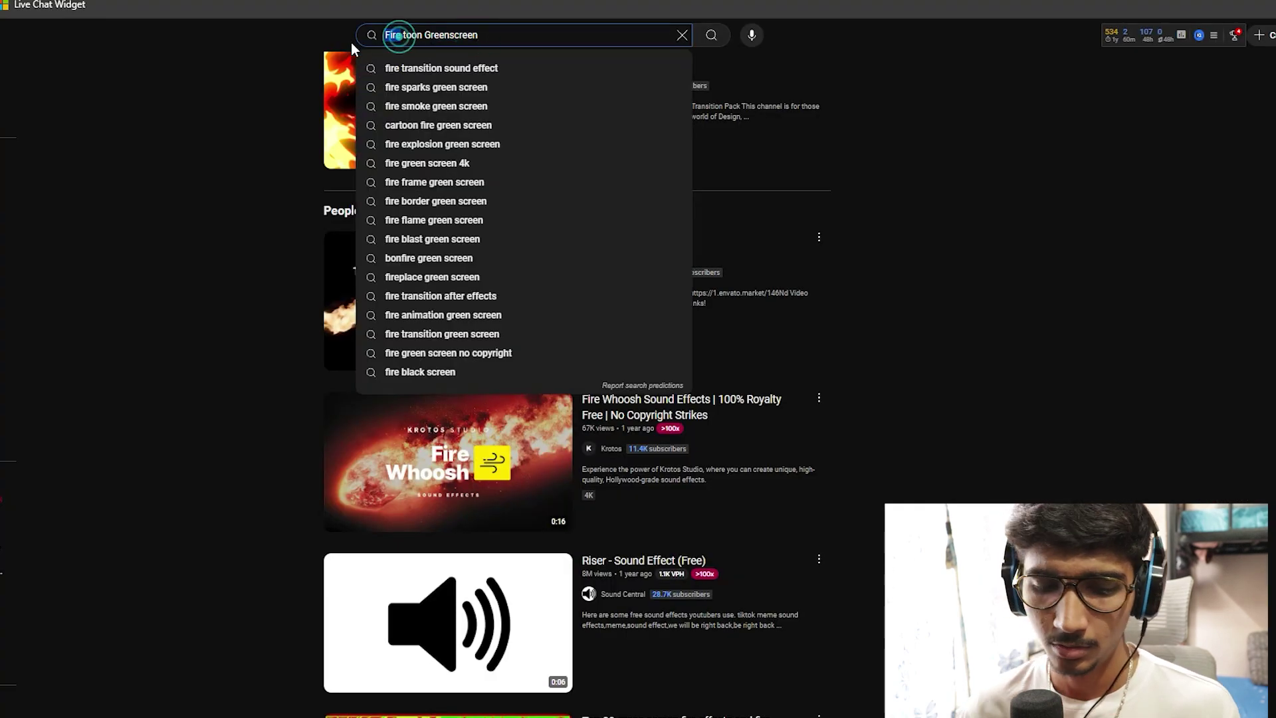
{"action": "type", "text": "Smoke"}
{"action": "key", "text": "Return"}
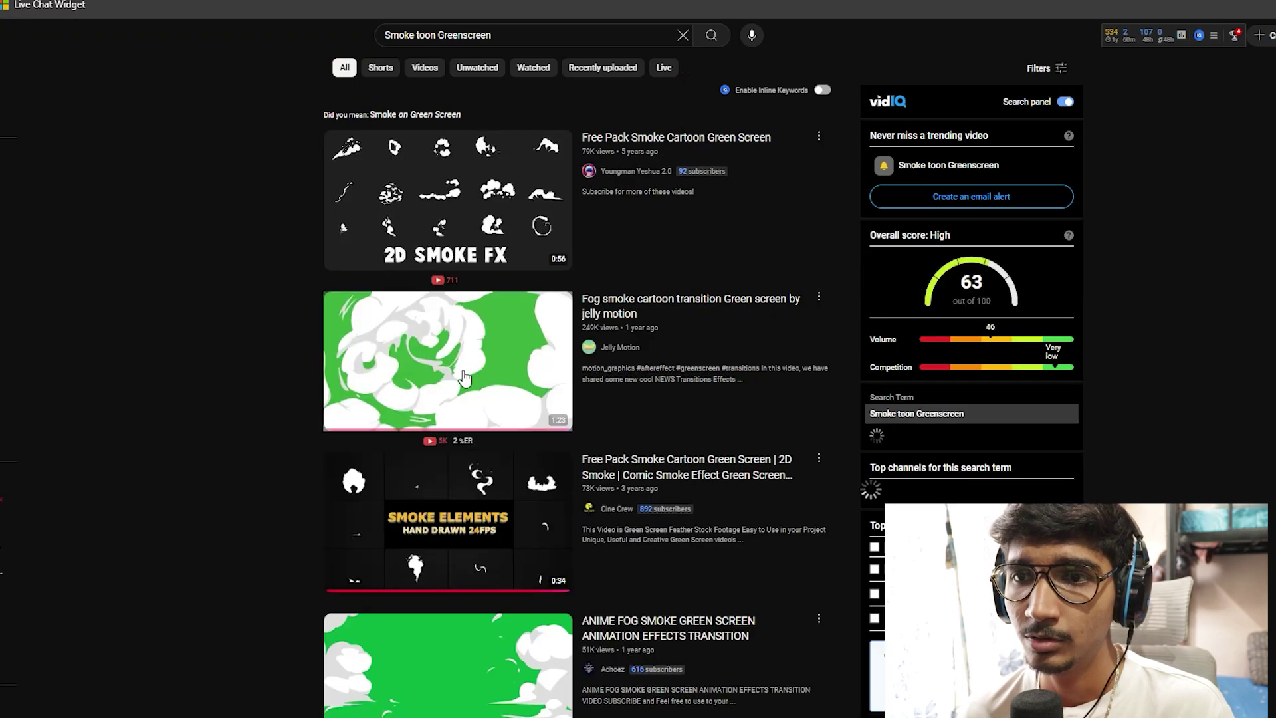
{"action": "mouse_move", "coordinate": [420, 425]}
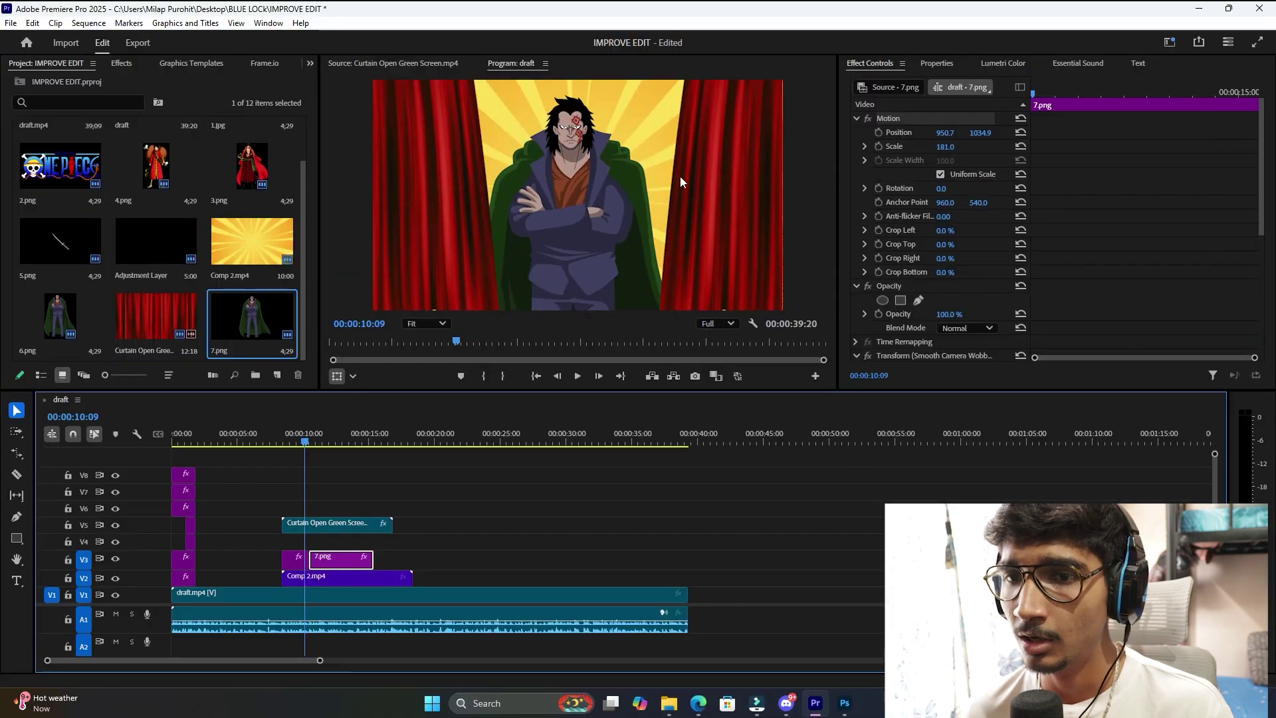
Back in Premiere Pro, split the curtain, 7.png and Comp 2.mp4 clips at 00:00:11:12 and delete the parts after the cut.
{"action": "left_click", "coordinate": [313, 445]}
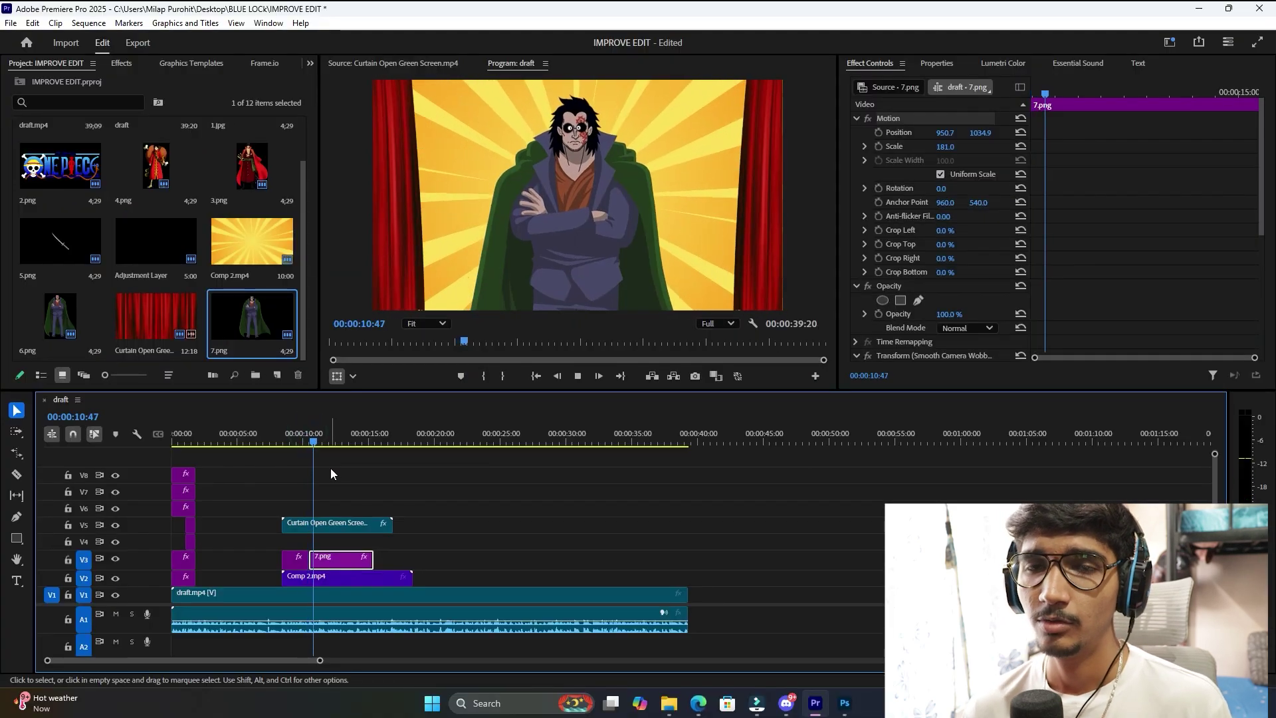
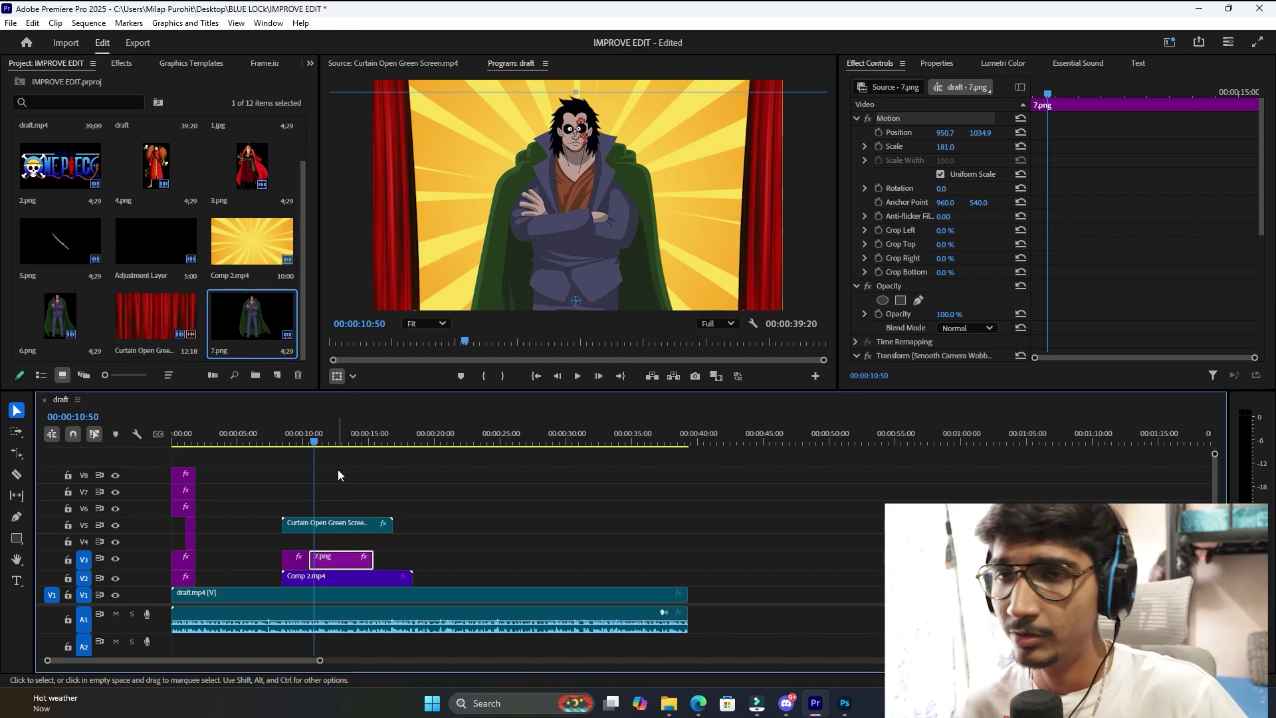
{"action": "left_click", "coordinate": [309, 435]}
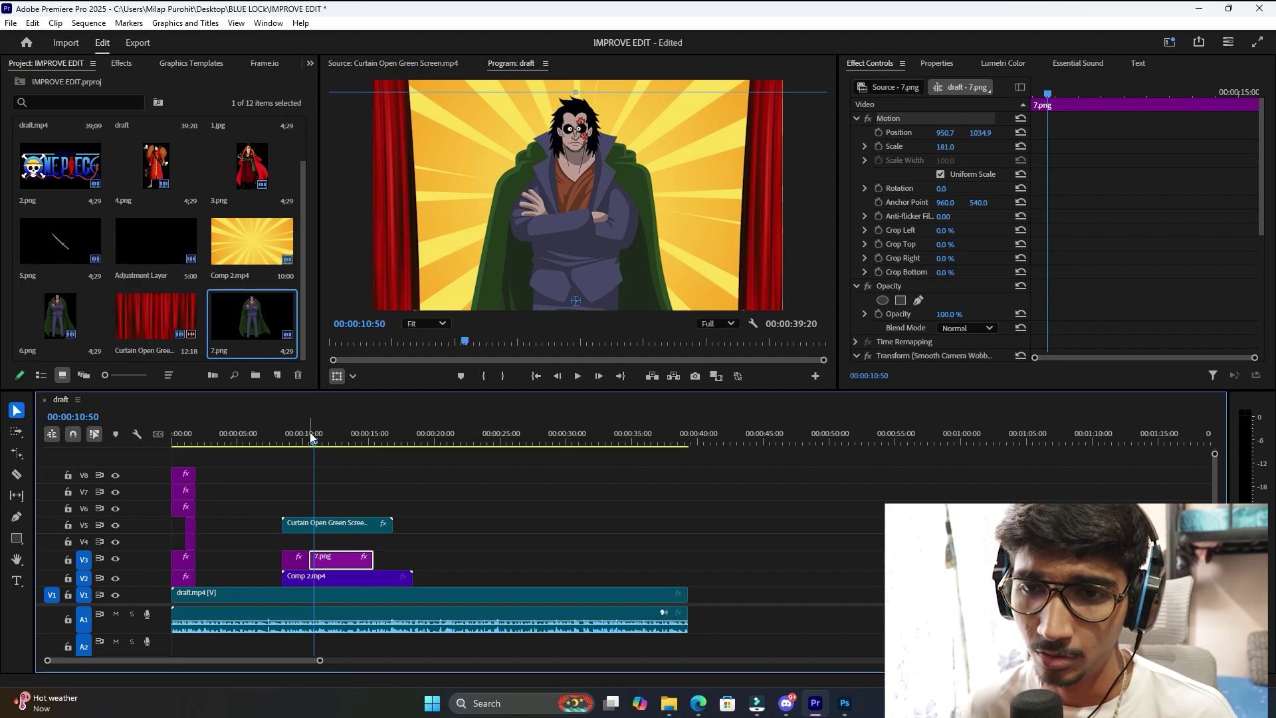
{"action": "key", "text": "space"}
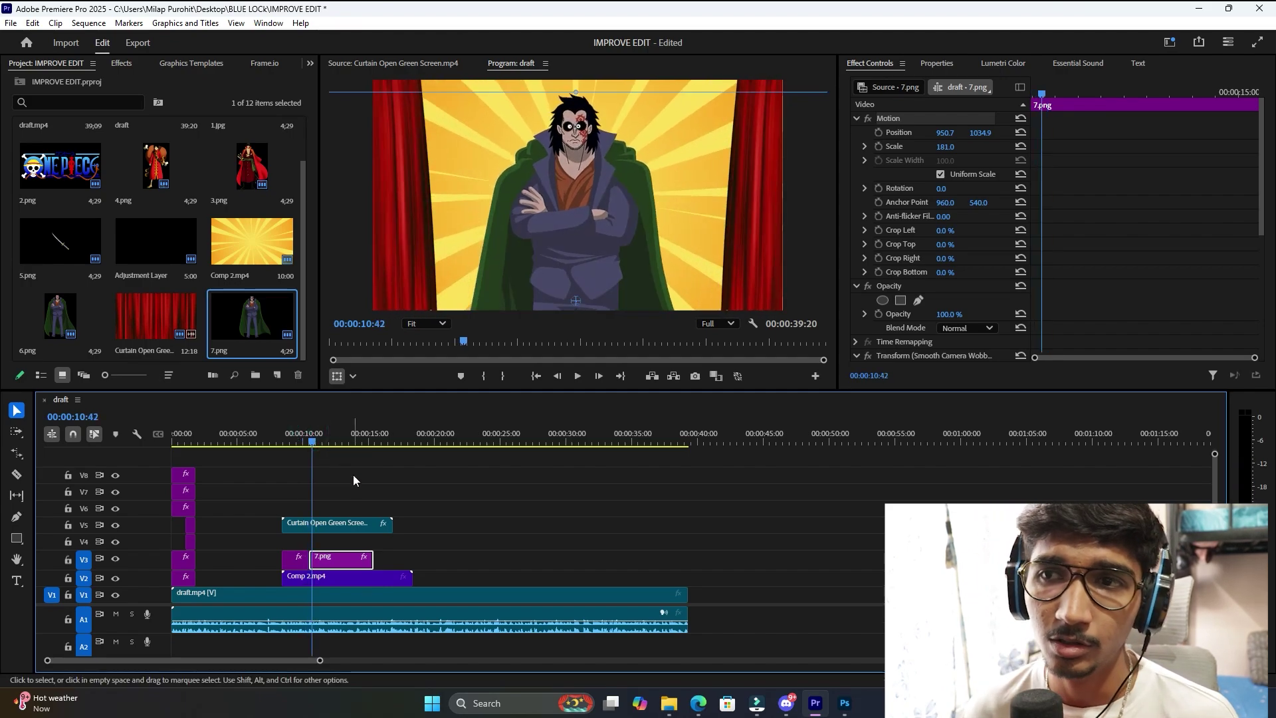
{"action": "left_click", "coordinate": [316, 438]}
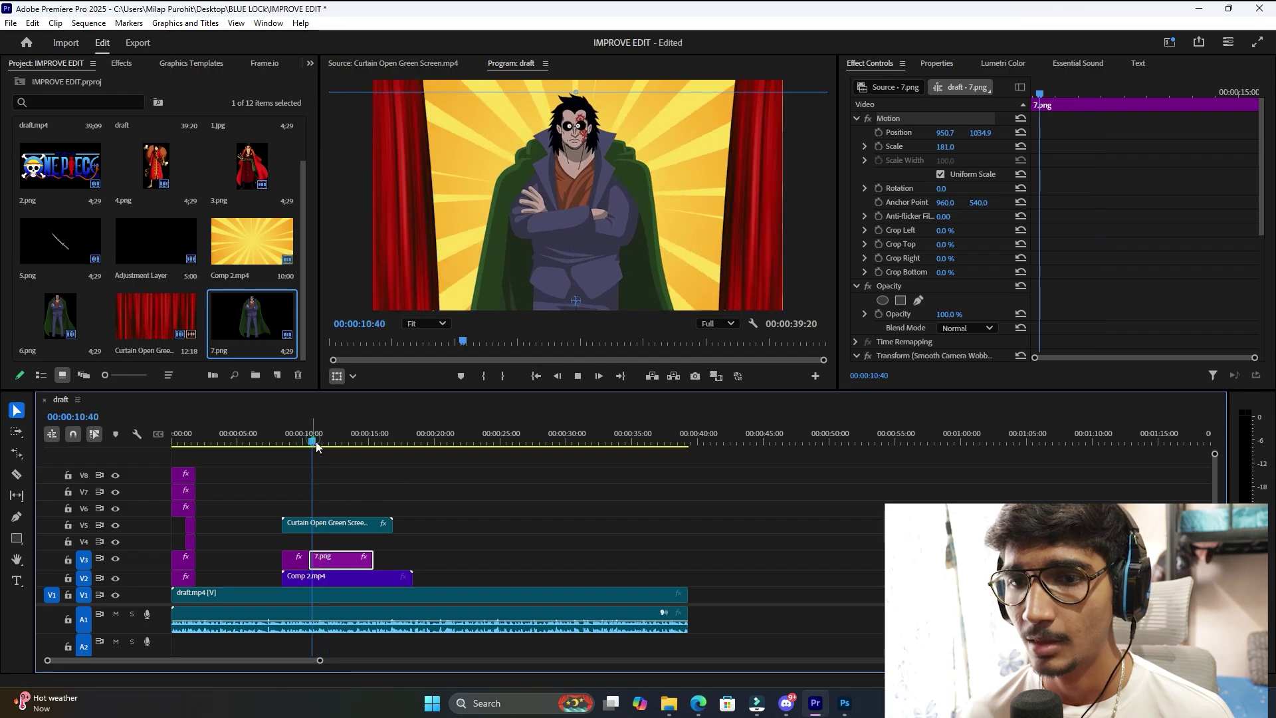
{"action": "key", "text": "space"}
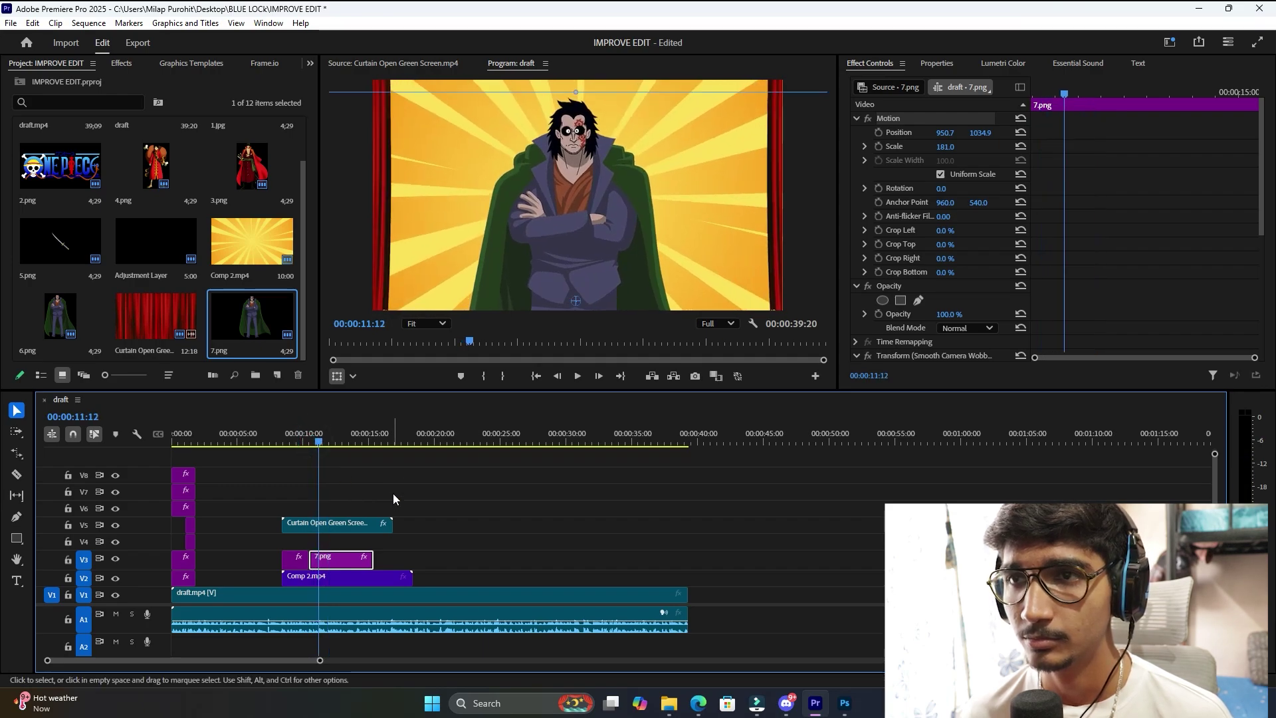
{"action": "left_click_drag", "start_coordinate": [391, 492], "coordinate": [339, 558]}
{"action": "key", "text": "ctrl+k"}
{"action": "key", "text": "Delete"}
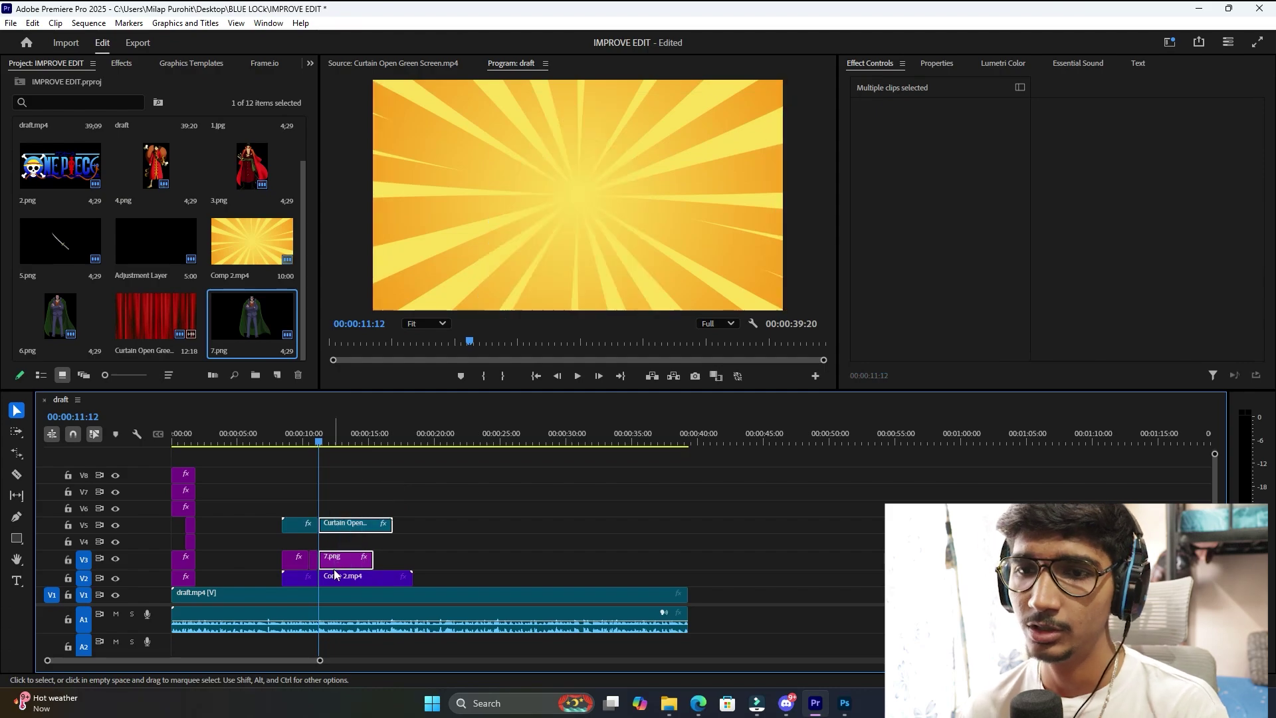
{"action": "left_click", "coordinate": [336, 576]}
{"action": "key", "text": "Delete"}
{"action": "key", "text": "space"}
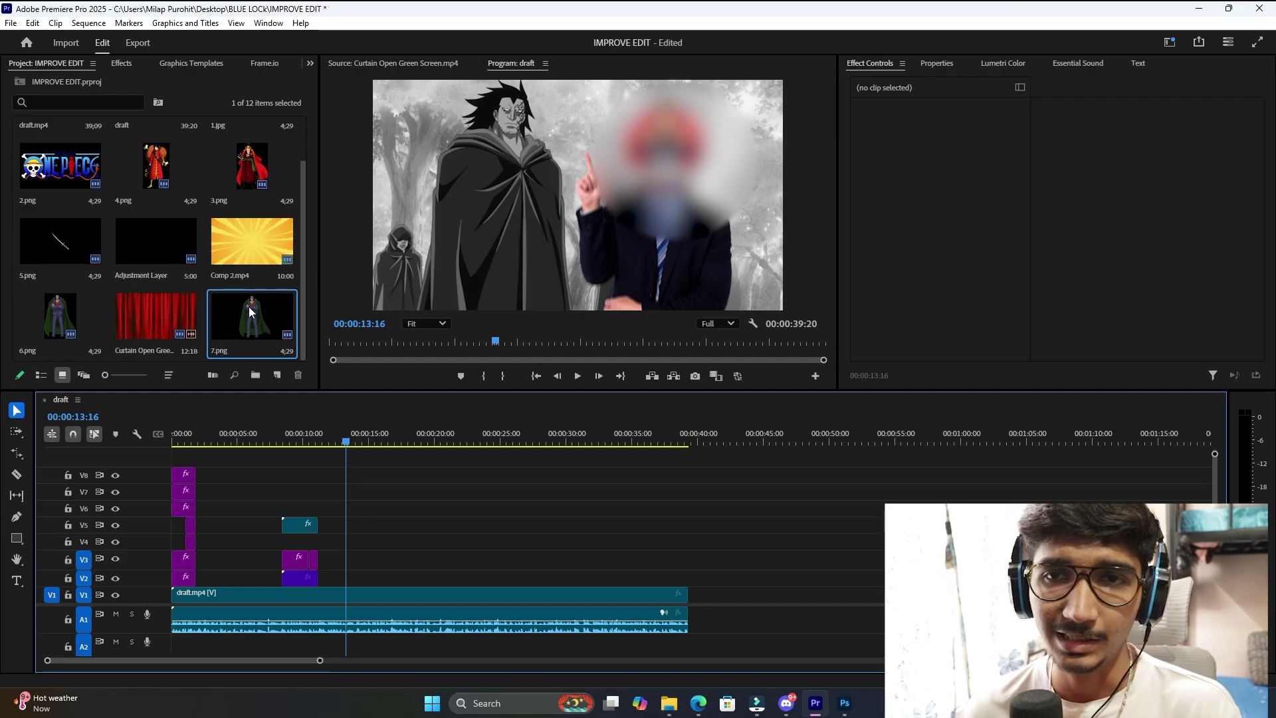
Import WASTE GREEN SCREEN.mp4 from the Filmora Output folder.
{"action": "double_click", "coordinate": [210, 337]}
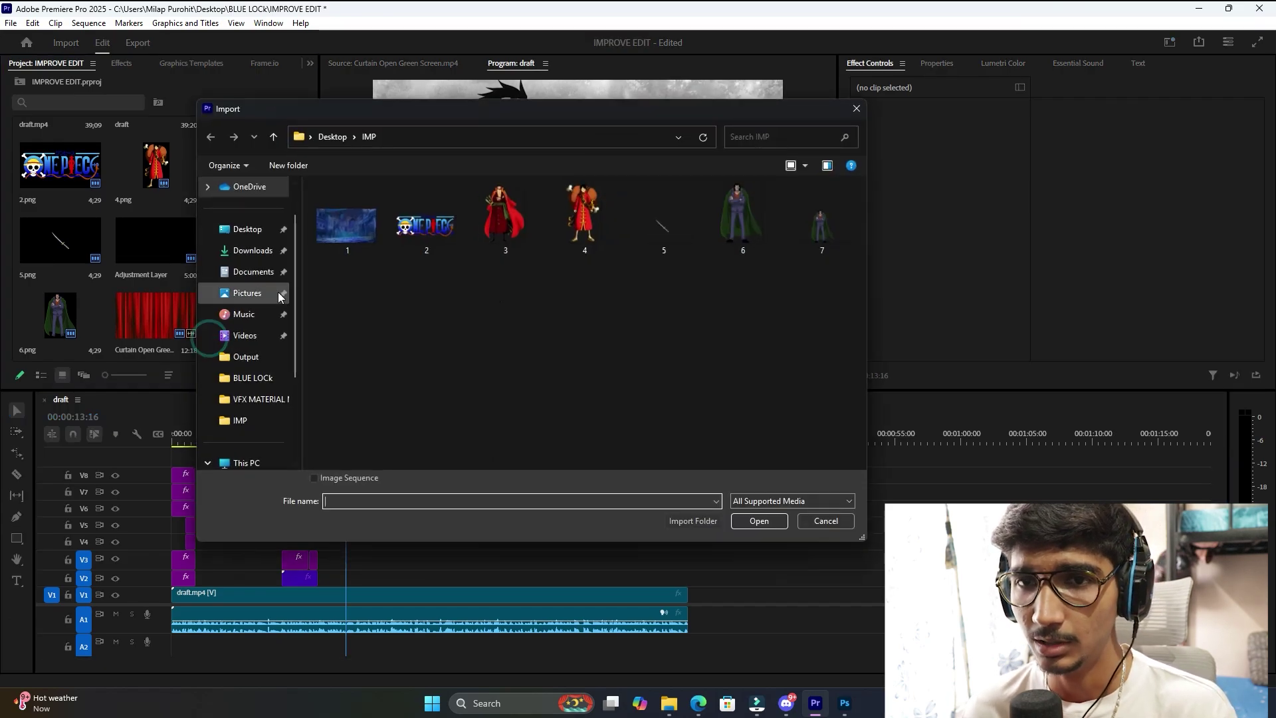
{"action": "left_click", "coordinate": [261, 358]}
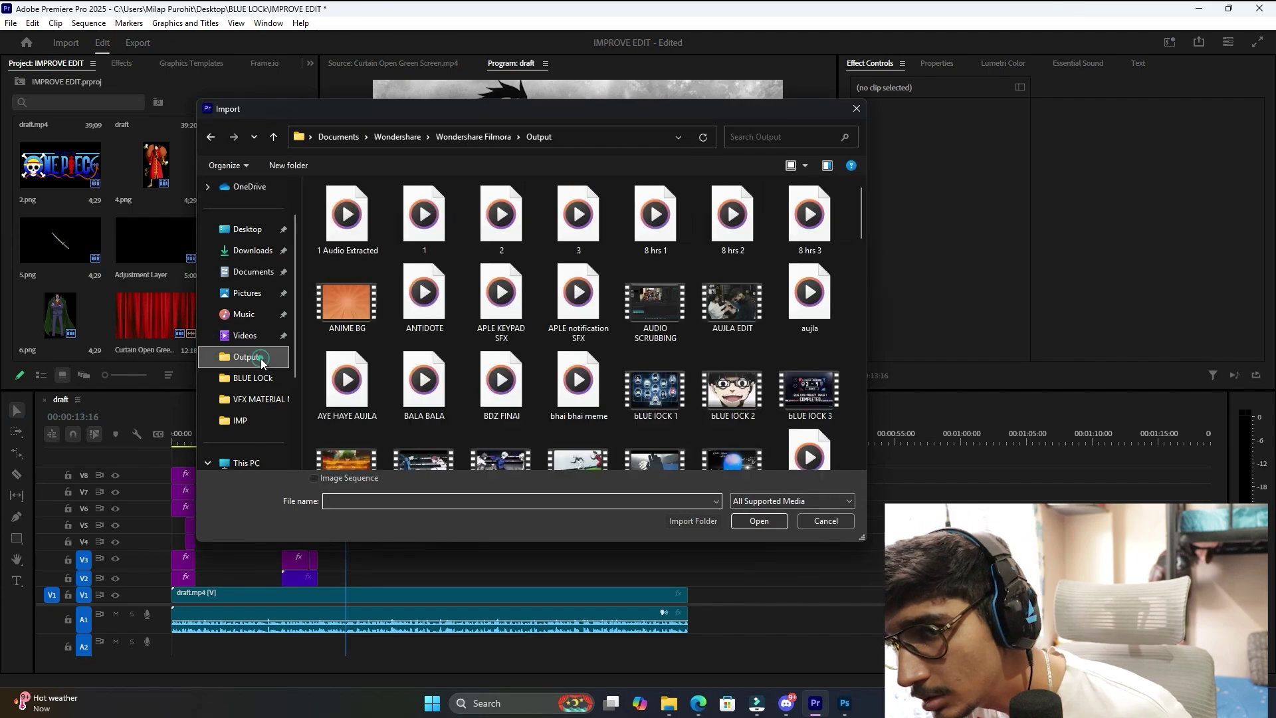
{"action": "left_click", "coordinate": [349, 503]}
{"action": "type", "text": "wast"}
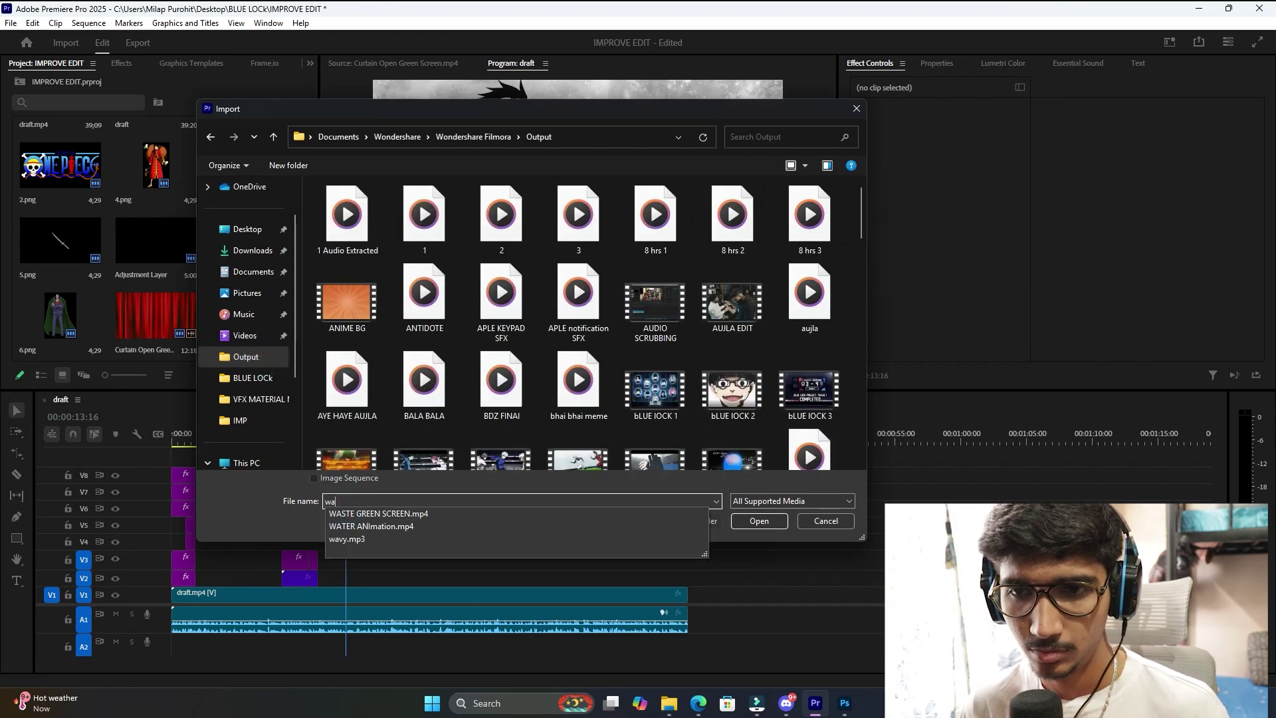
{"action": "key", "text": "Down"}
{"action": "key", "text": "Return"}
{"action": "key", "text": "Return"}
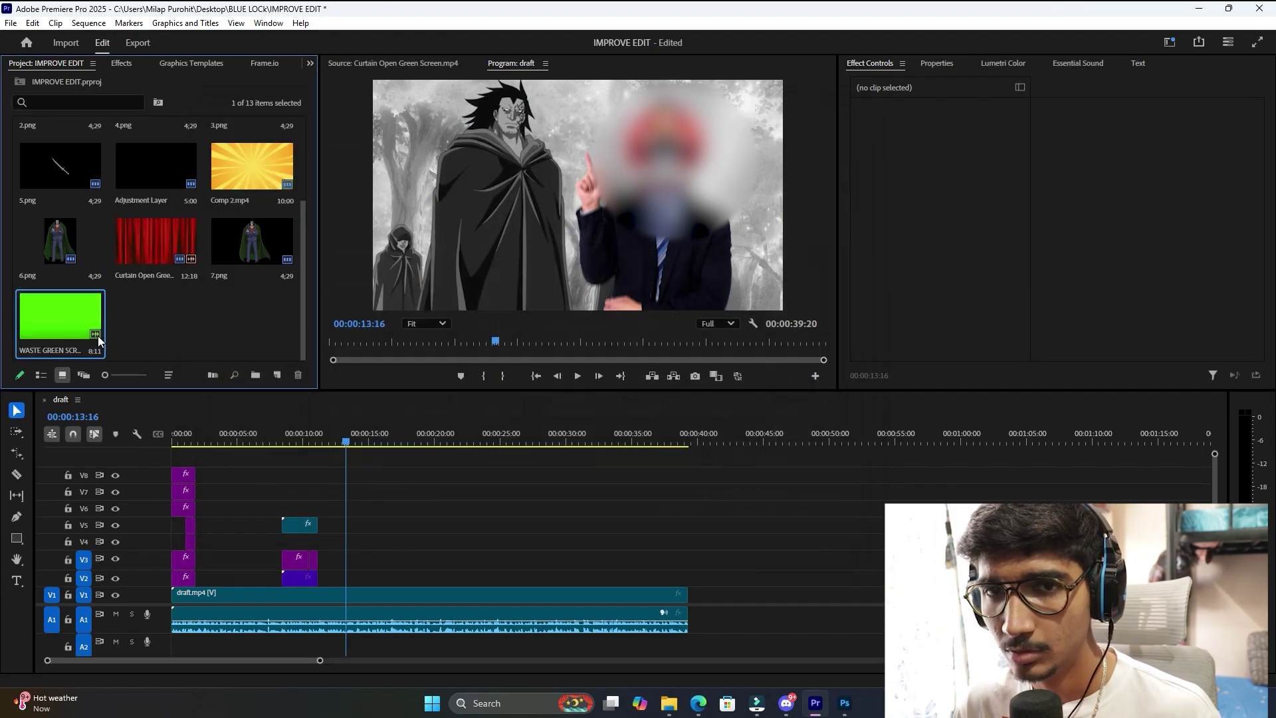
Place the WASTE GREEN SCREEN clip on V2 directly after Comp 2.mp4 at 00:00:11:12 and preview it.
{"action": "left_click_drag", "start_coordinate": [98, 336], "coordinate": [328, 586]}
{"action": "left_click", "coordinate": [314, 441]}
{"action": "key", "text": "space"}
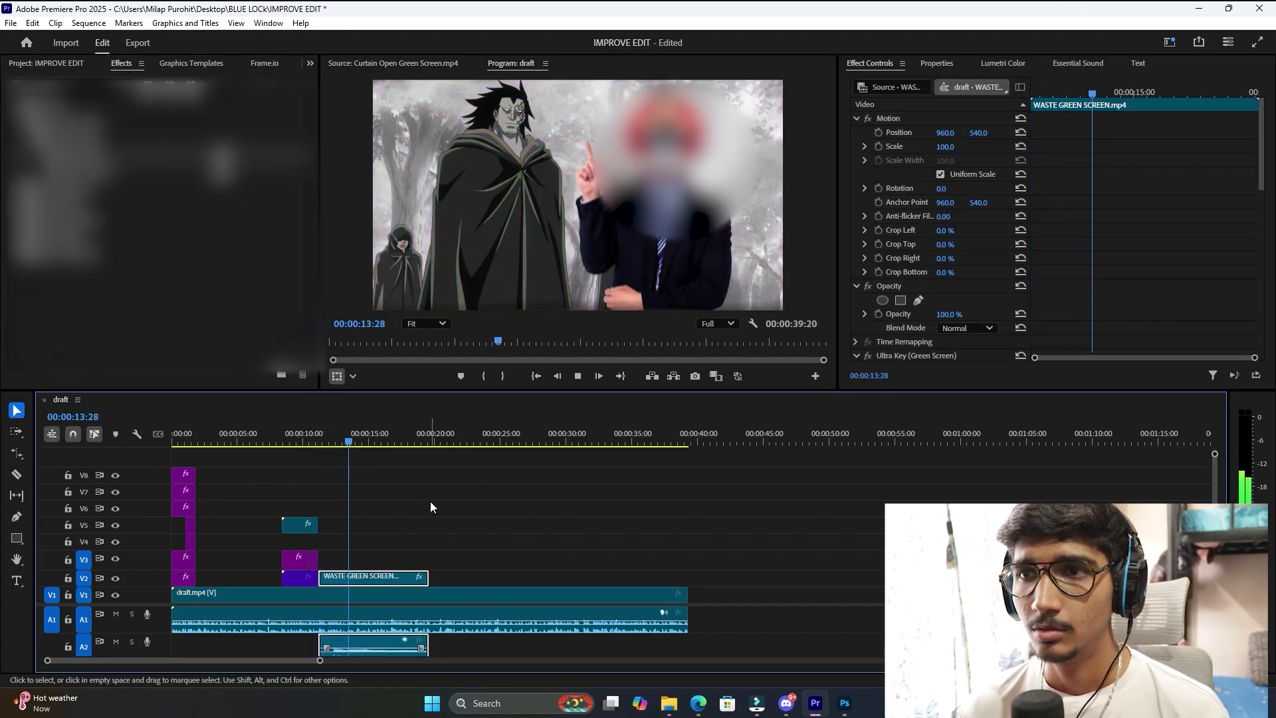
{"action": "key", "text": "space"}
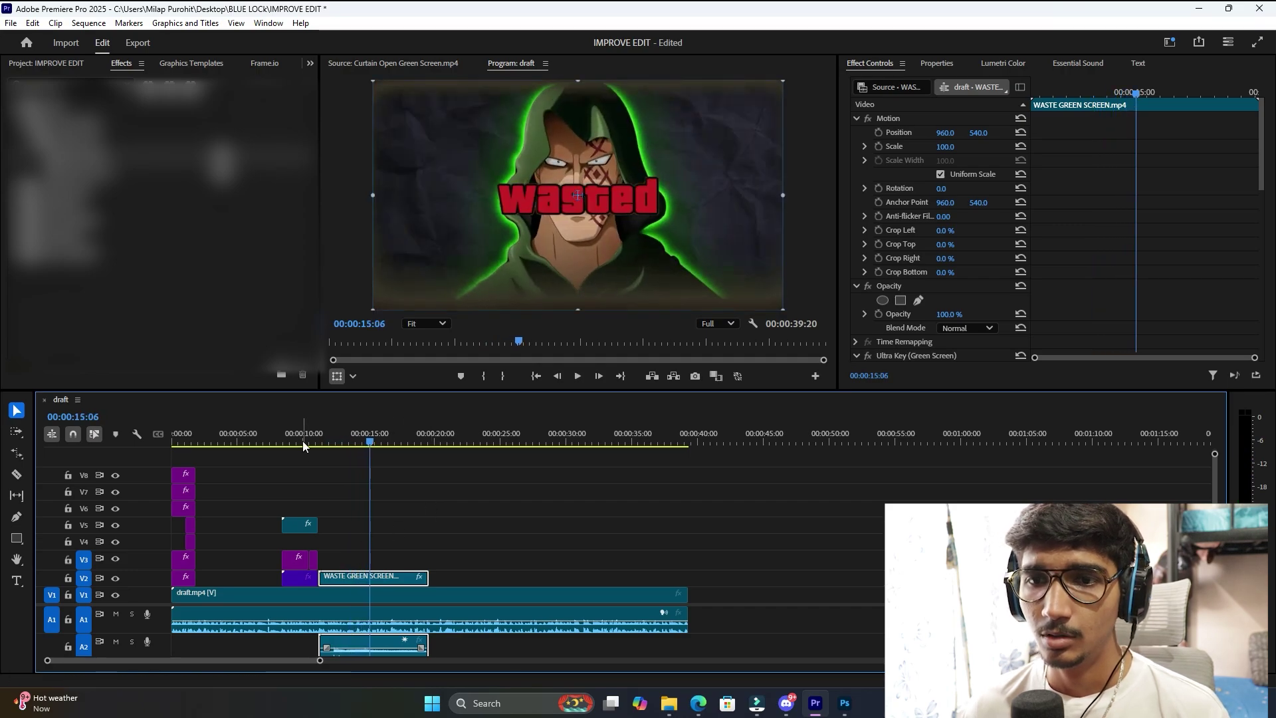
Trim the end of the WASTE GREEN SCREEN clip to 00:00:18:00 and play the sequence from about 10 seconds.
{"action": "left_click", "coordinate": [302, 441]}
{"action": "left_click_drag", "start_coordinate": [428, 577], "coordinate": [407, 577]}
{"action": "key", "text": "space"}
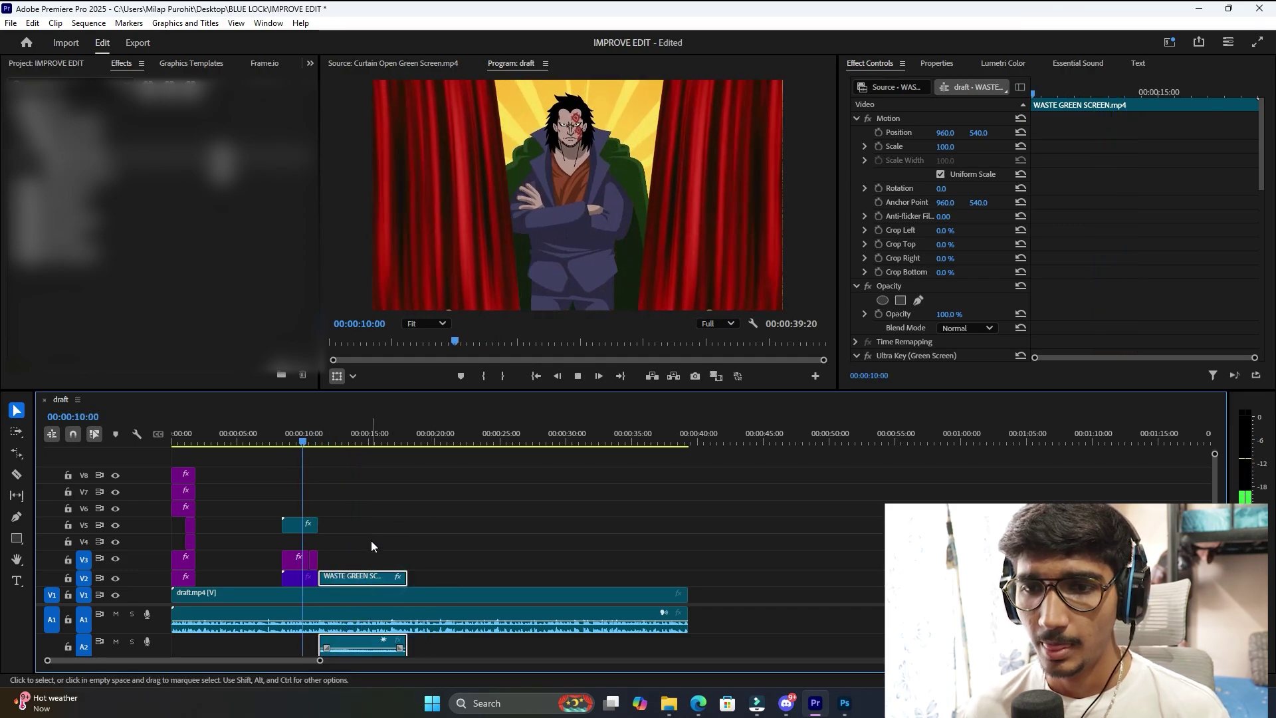
{"action": "left_click", "coordinate": [375, 554]}
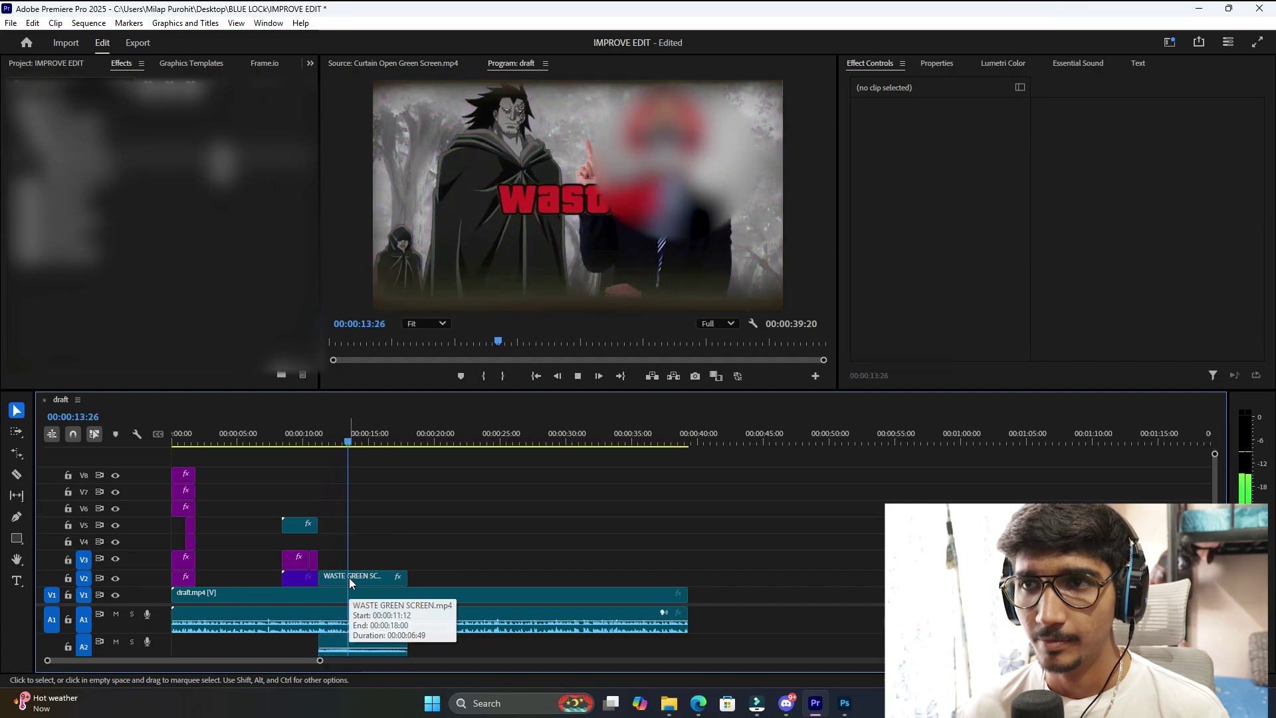
Trim the end of the WASTE GREEN SCREEN clip to 00:00:13:58 and play on to 00:00:17:37.
{"action": "key", "text": "space"}
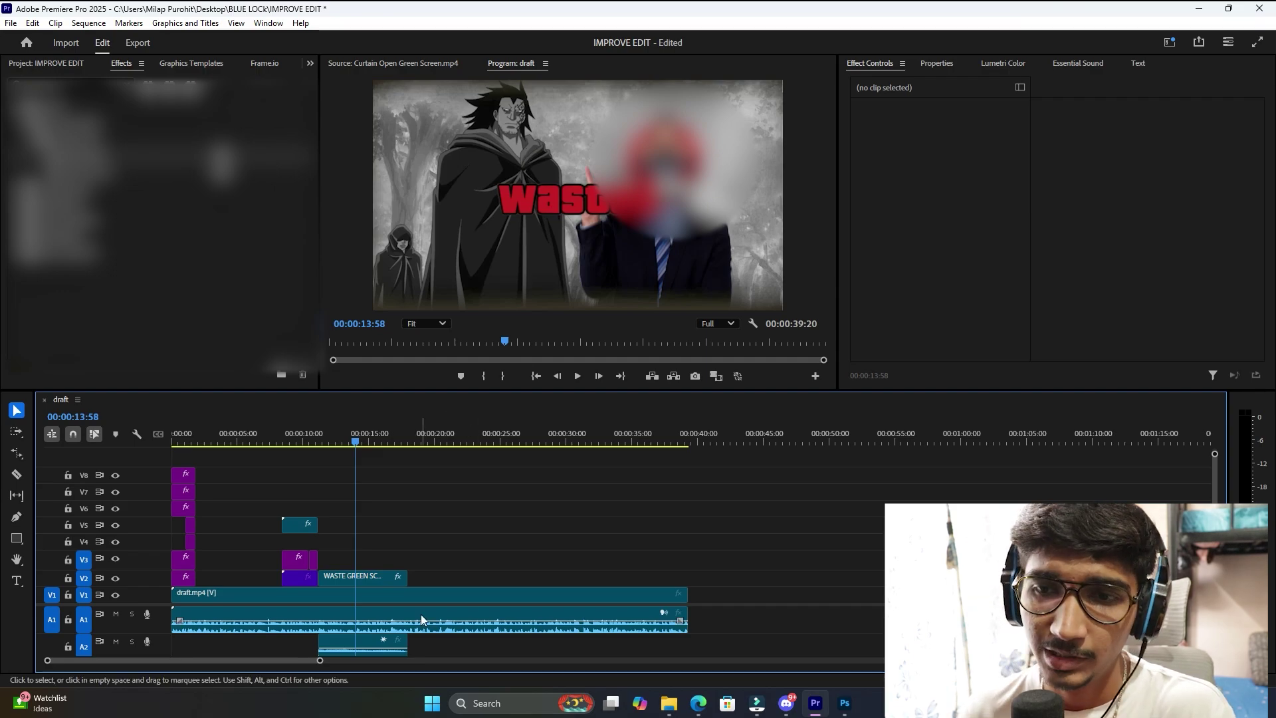
{"action": "left_click_drag", "start_coordinate": [407, 575], "coordinate": [355, 560]}
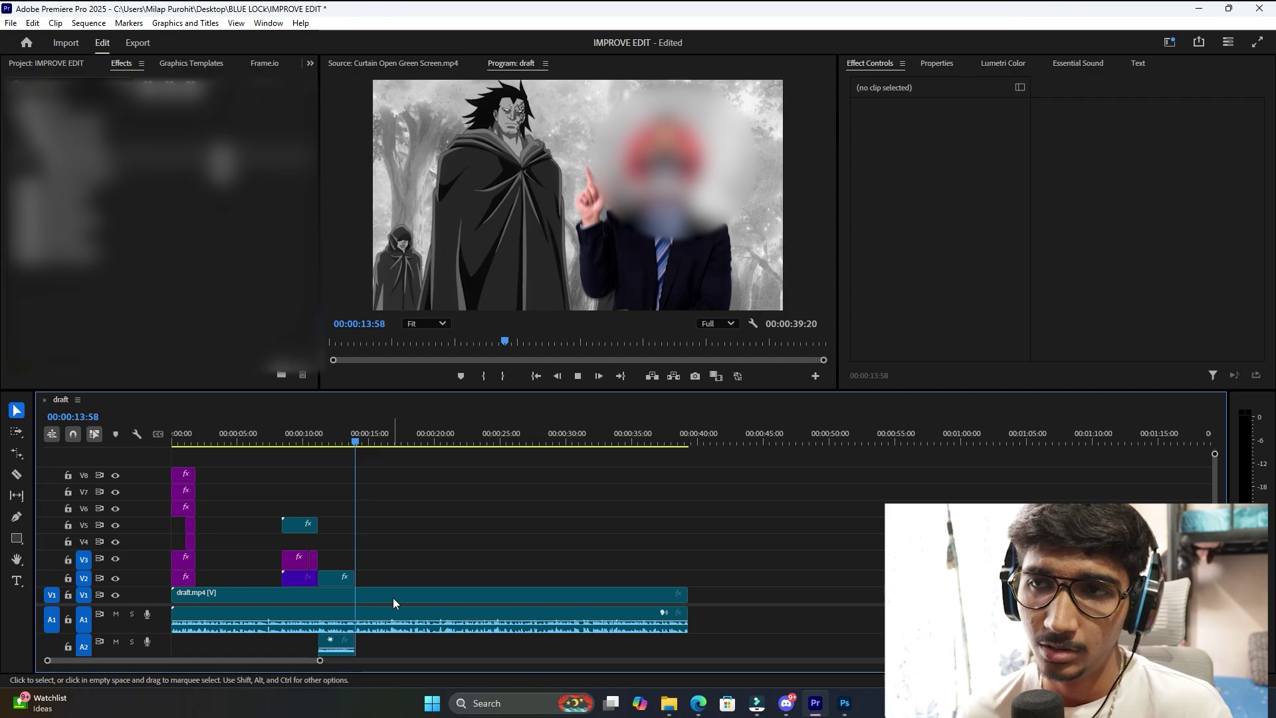
{"action": "key", "text": "space"}
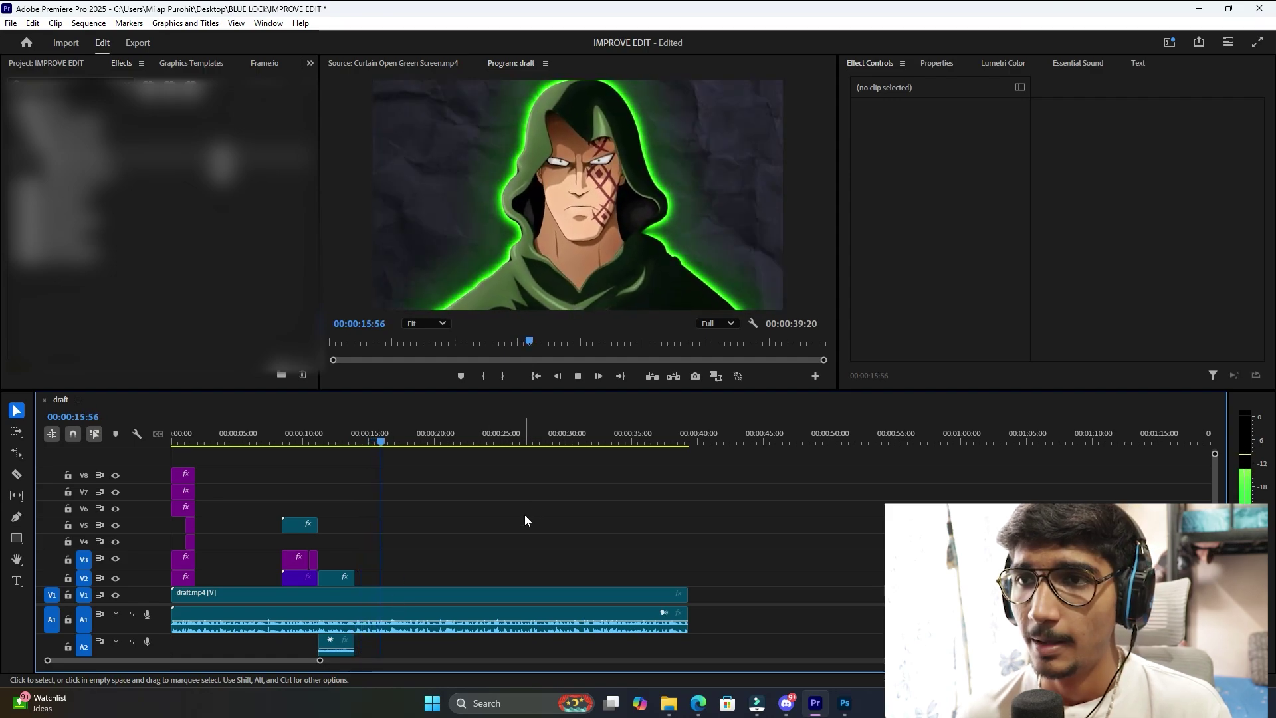
{"action": "key", "text": "space"}
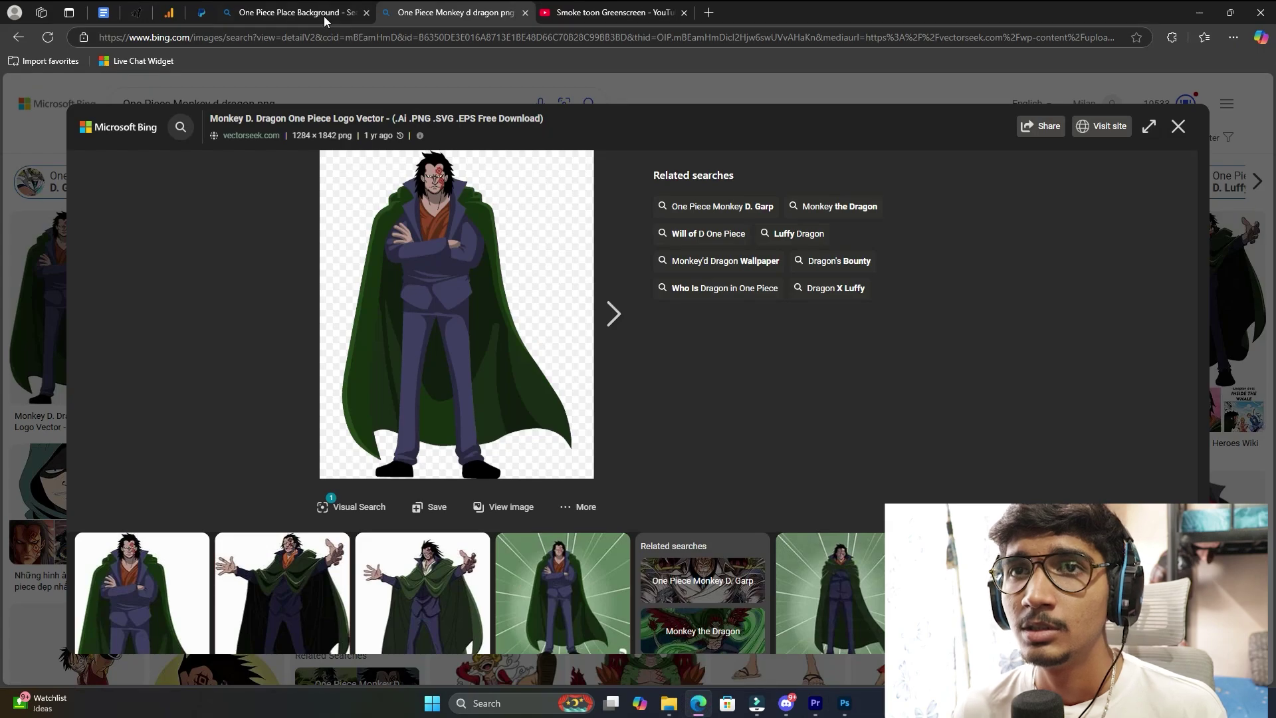
In the browser, open the One Piece Place Background image results and save the wooden-deck picture as 2 in Desktop's IMP folder.
{"action": "left_click", "coordinate": [325, 19]}
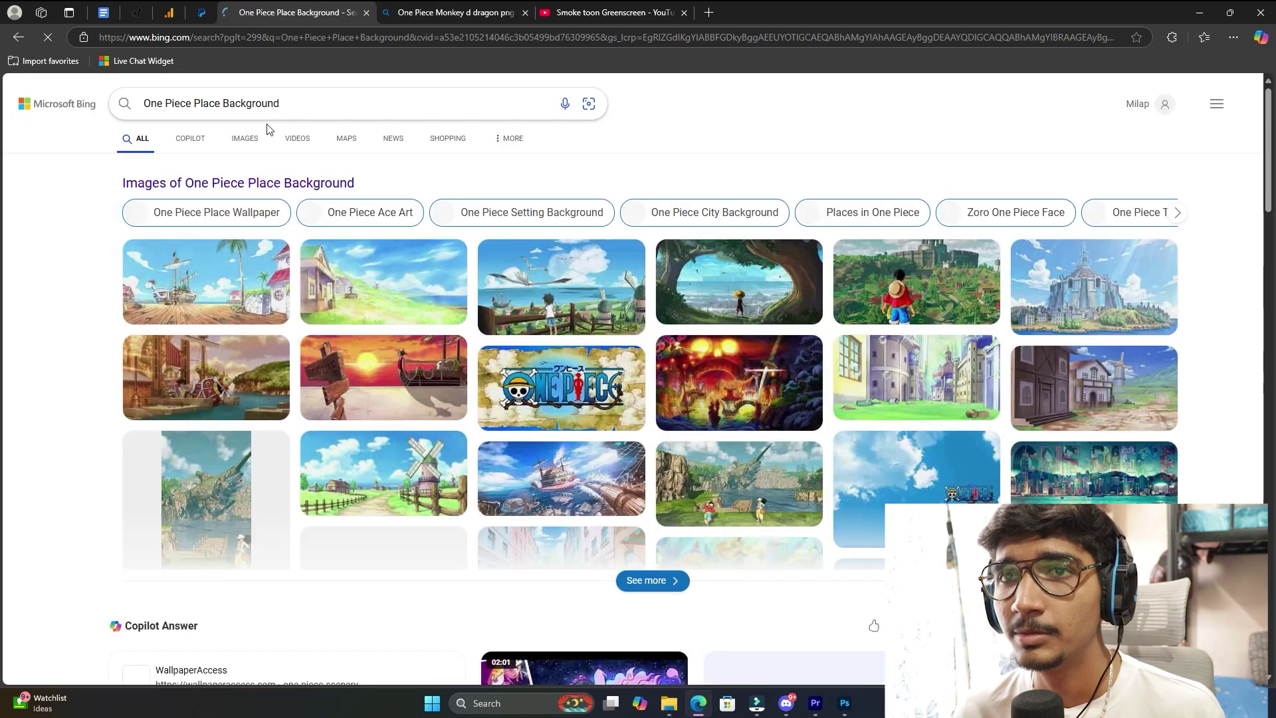
{"action": "left_click", "coordinate": [260, 152]}
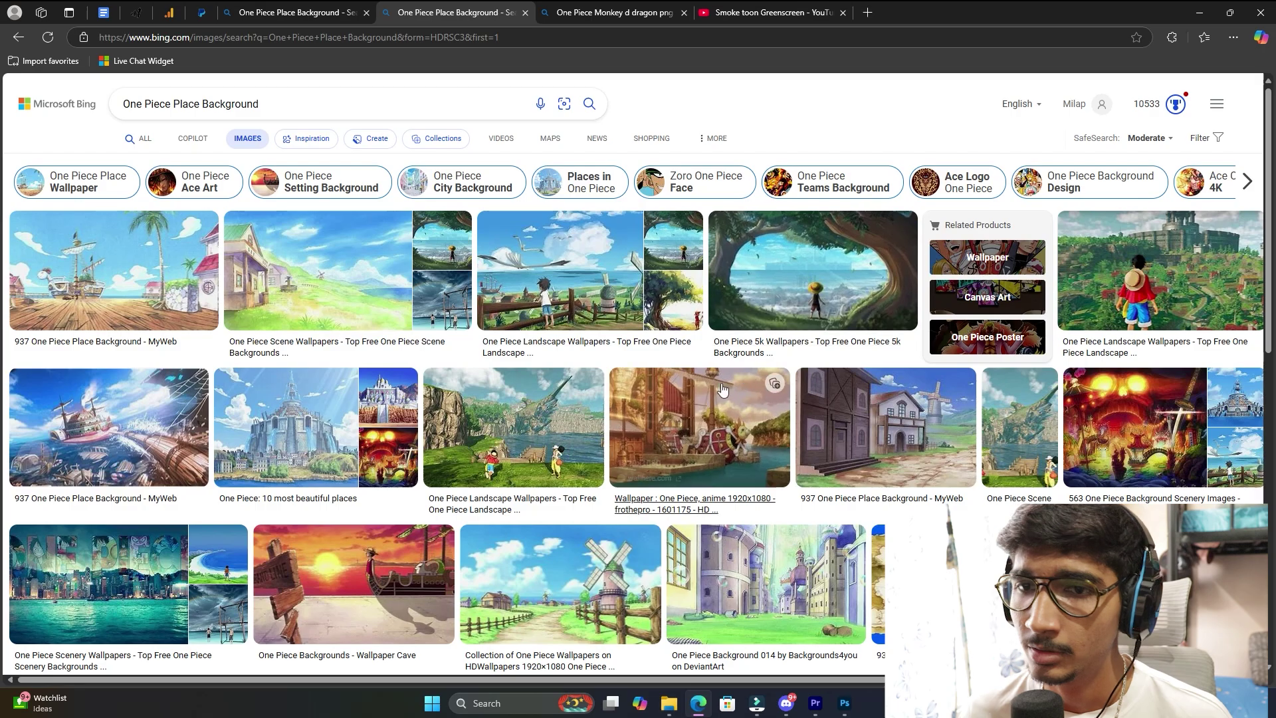
{"action": "scroll", "coordinate": [465, 451], "scroll_direction": "down", "scroll_amount": 2}
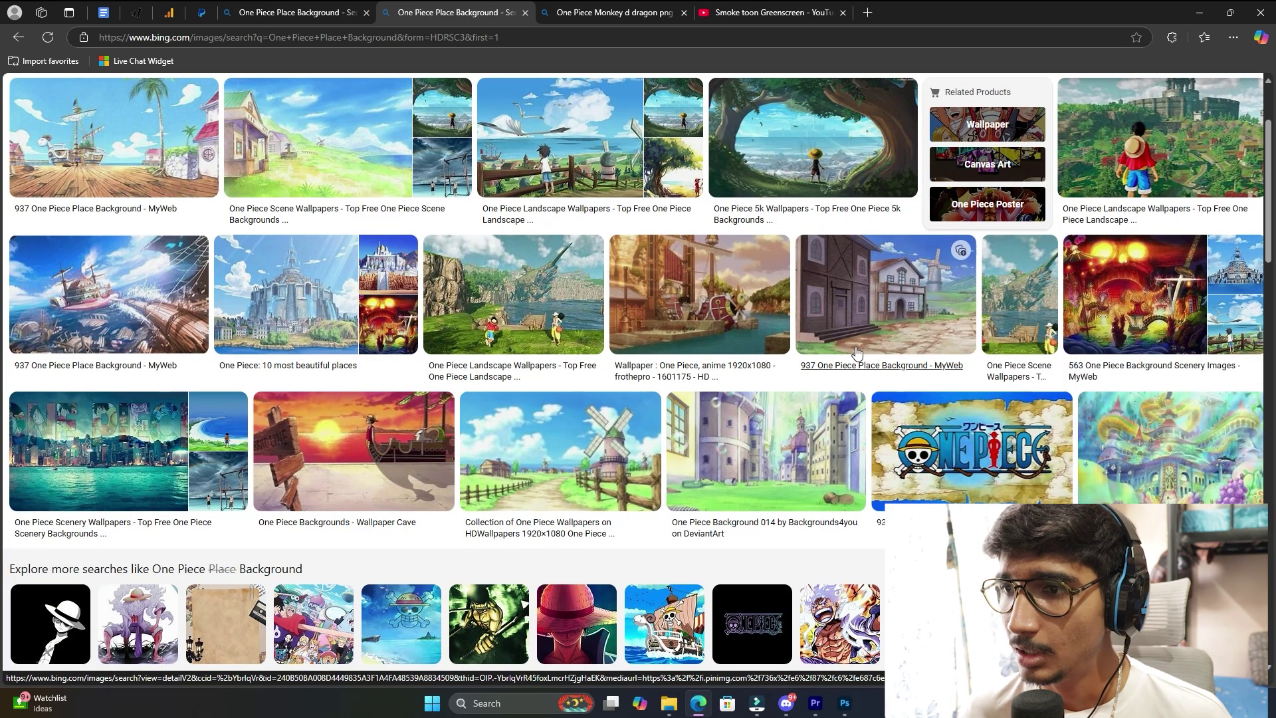
{"action": "left_click", "coordinate": [899, 303]}
{"action": "right_click", "coordinate": [416, 279]}
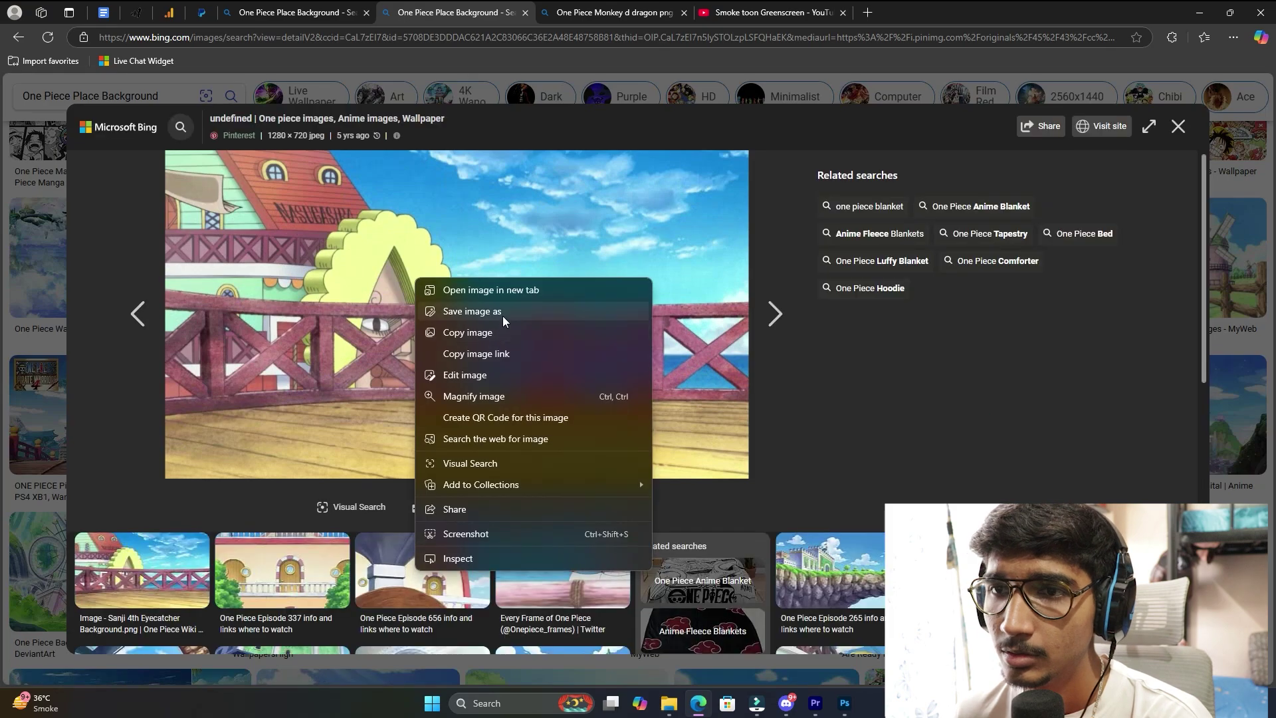
{"action": "left_click", "coordinate": [503, 317]}
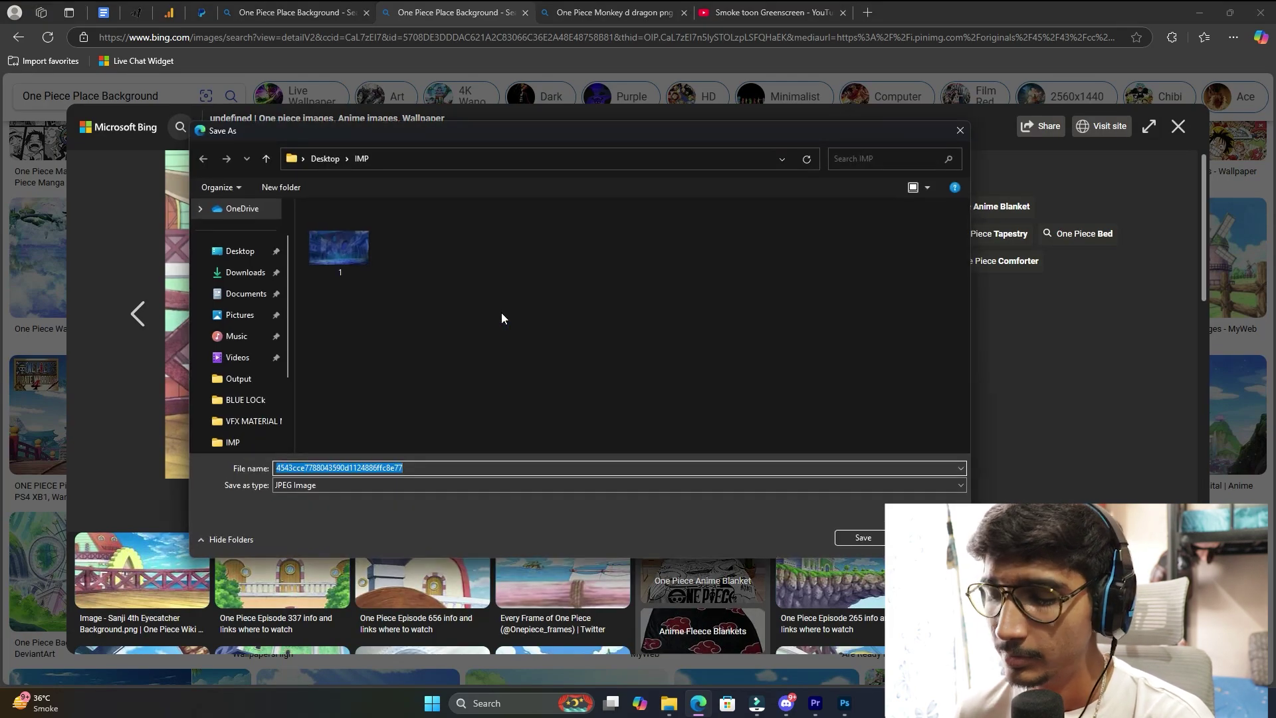
{"action": "key", "text": "Return"}
Back in Premiere Pro, import the 2.jpg background from the IMP folder on the Desktop.
{"action": "left_click", "coordinate": [815, 703]}
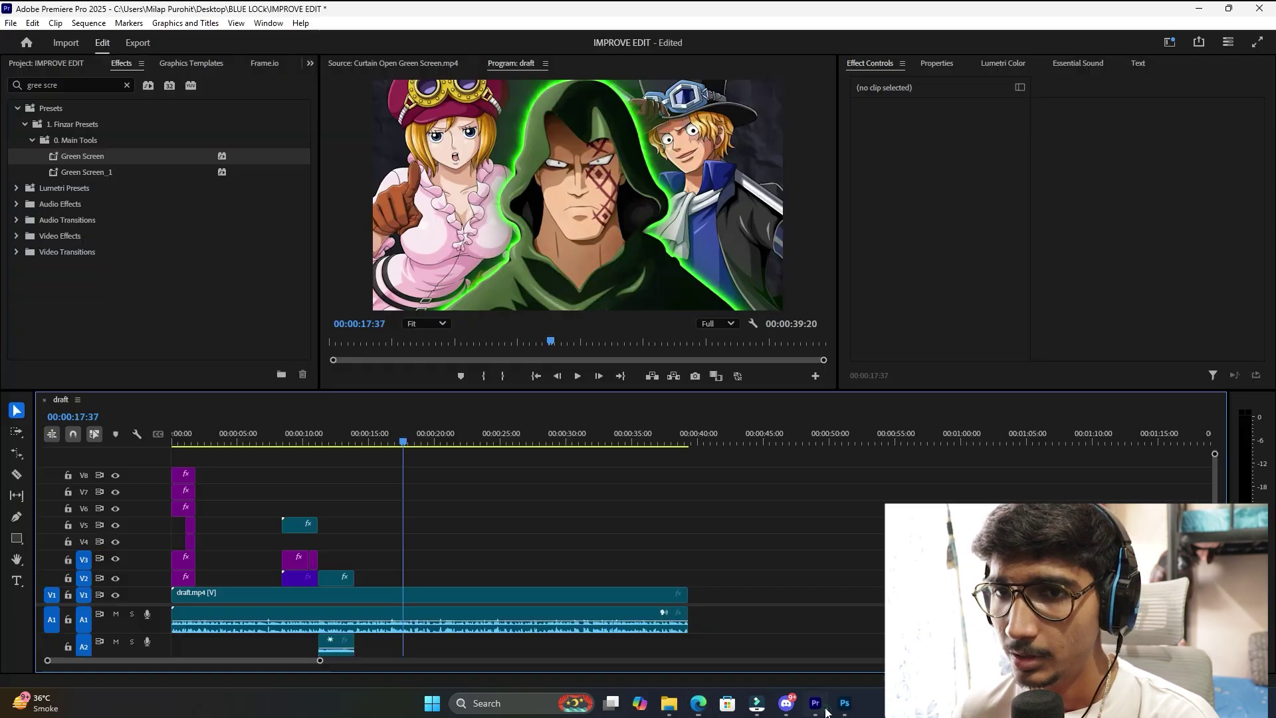
{"action": "left_click", "coordinate": [89, 63]}
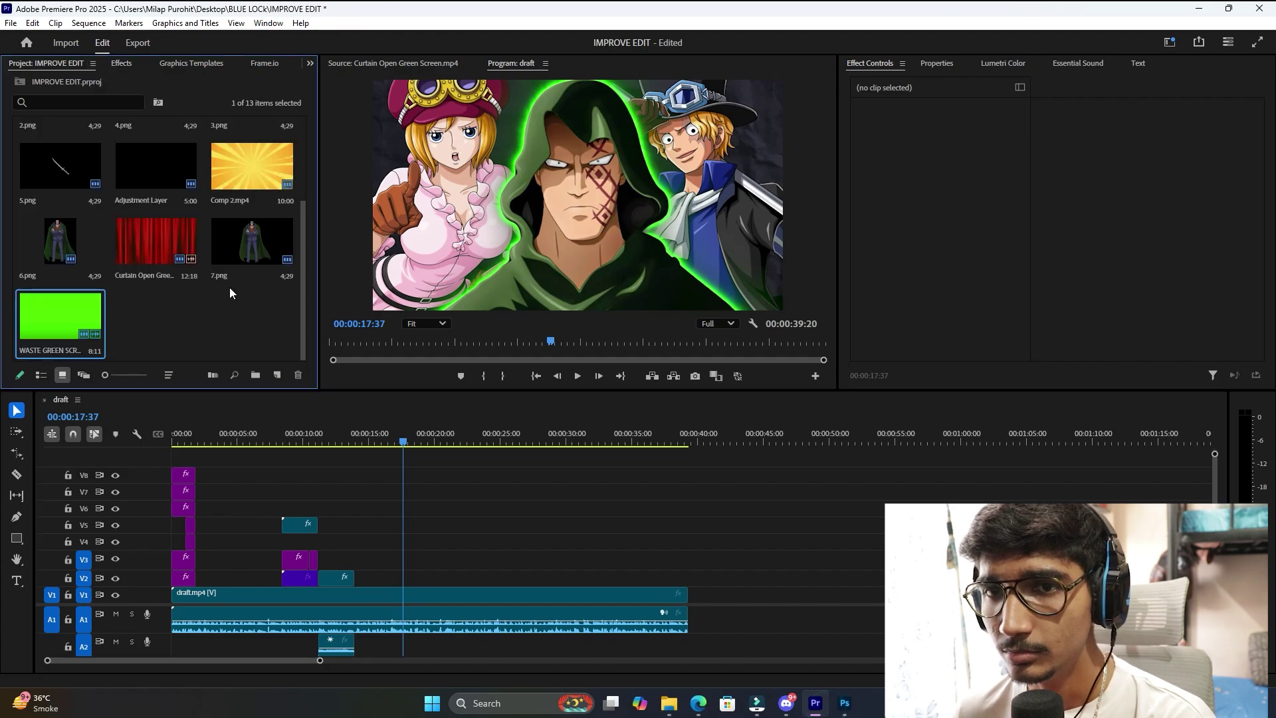
{"action": "double_click", "coordinate": [241, 316]}
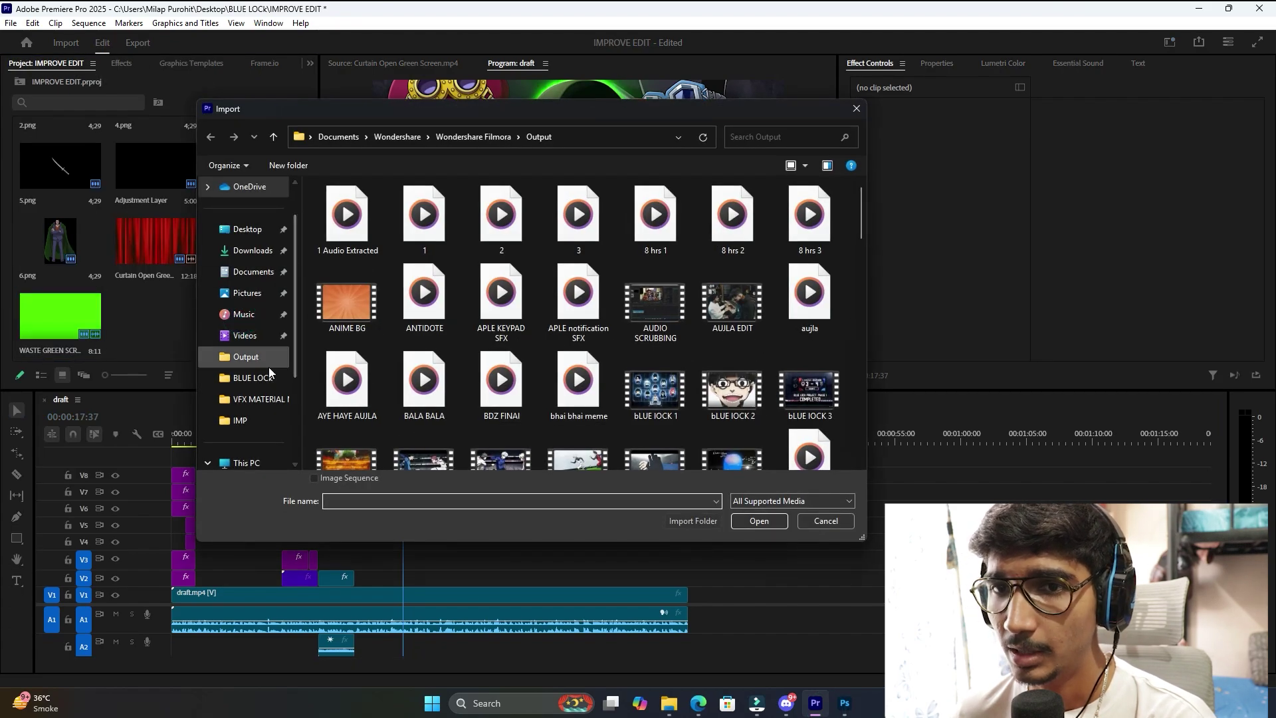
{"action": "scroll", "coordinate": [269, 279], "scroll_direction": "up", "scroll_amount": 1}
{"action": "left_click", "coordinate": [253, 276]}
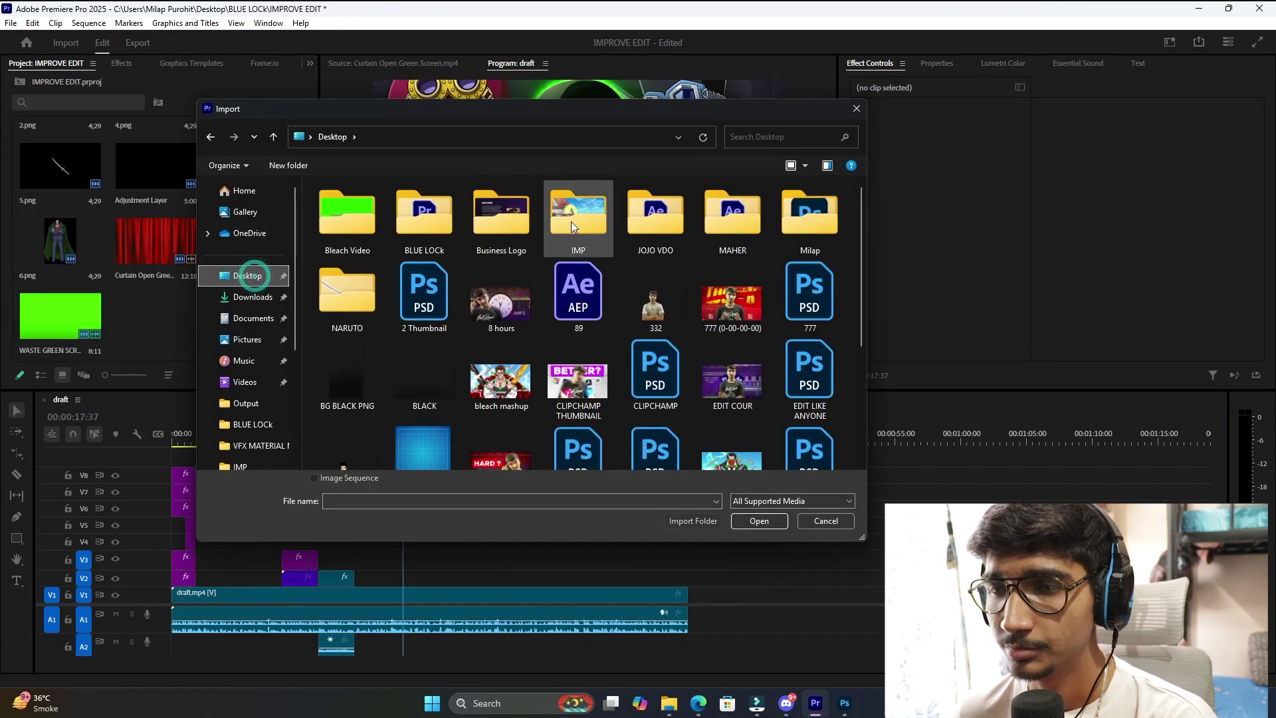
{"action": "double_click", "coordinate": [571, 221]}
{"action": "left_click", "coordinate": [402, 233]}
{"action": "double_click", "coordinate": [401, 233]}
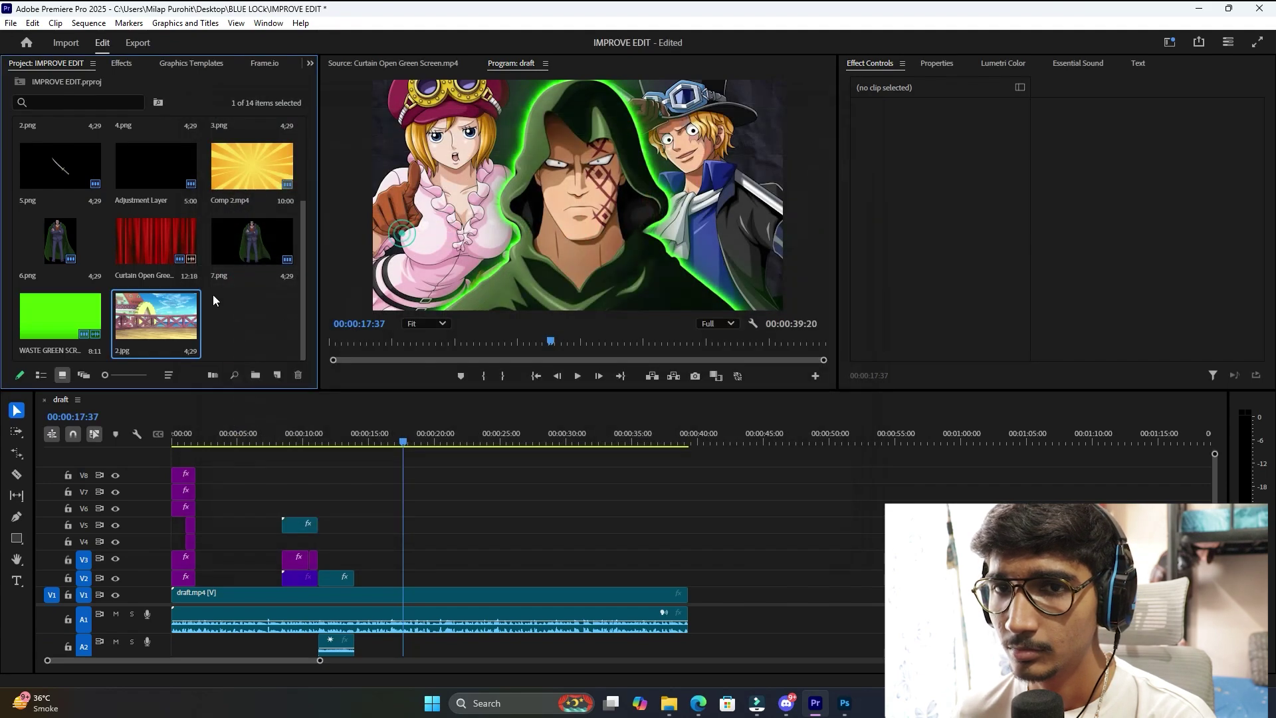
Place 2.jpg on V2, align its start to the scene beginning at 00:00:15:18, and save the project.
{"action": "left_click_drag", "start_coordinate": [159, 322], "coordinate": [406, 579]}
{"action": "left_click", "coordinate": [397, 432]}
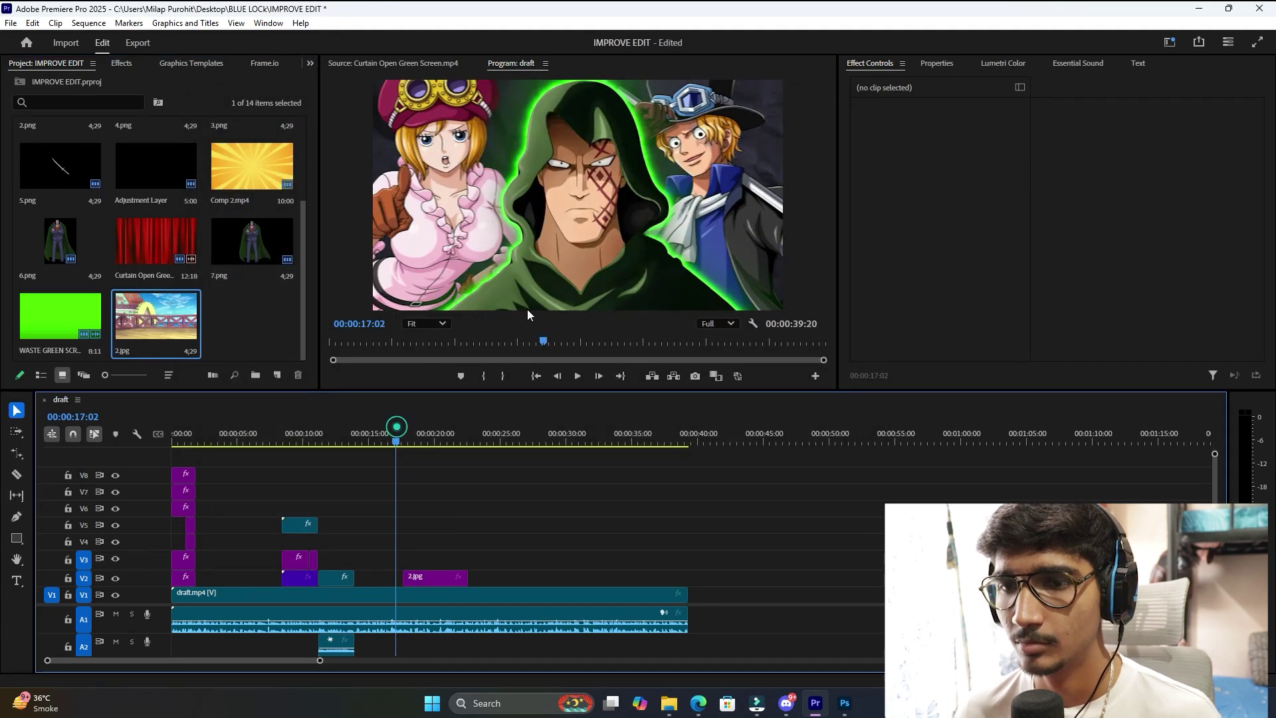
{"action": "left_click", "coordinate": [435, 576]}
{"action": "left_click", "coordinate": [369, 439]}
{"action": "key", "text": "space"}
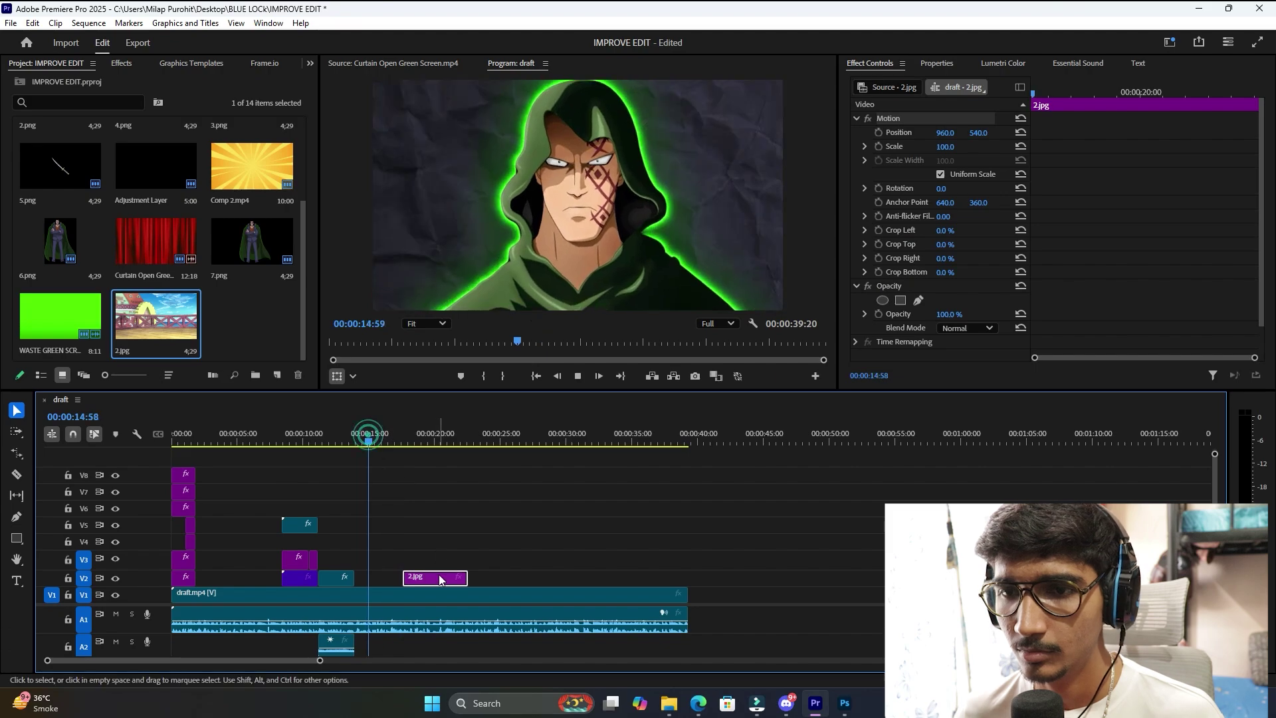
{"action": "mouse_move", "coordinate": [427, 577]}
{"action": "left_mouse_down"}
{"action": "mouse_move", "coordinate": [453, 580]}
{"action": "mouse_move", "coordinate": [403, 574]}
{"action": "left_mouse_up"}
{"action": "left_click", "coordinate": [362, 438]}
{"action": "key", "text": "space"}
{"action": "key", "text": "space"}
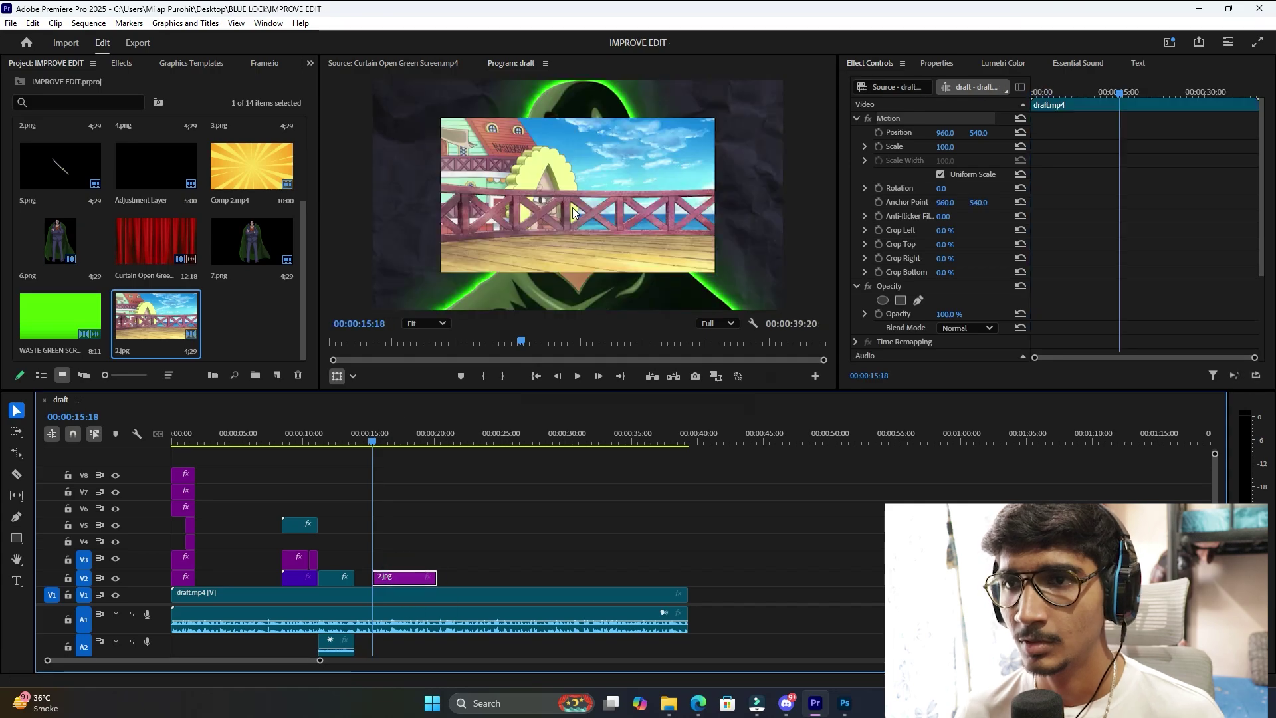
{"action": "key", "text": "ctrl+s"}
Scale the 2.jpg background to 164 so it fills the frame.
{"action": "left_click", "coordinate": [635, 555]}
{"action": "left_click", "coordinate": [558, 161]}
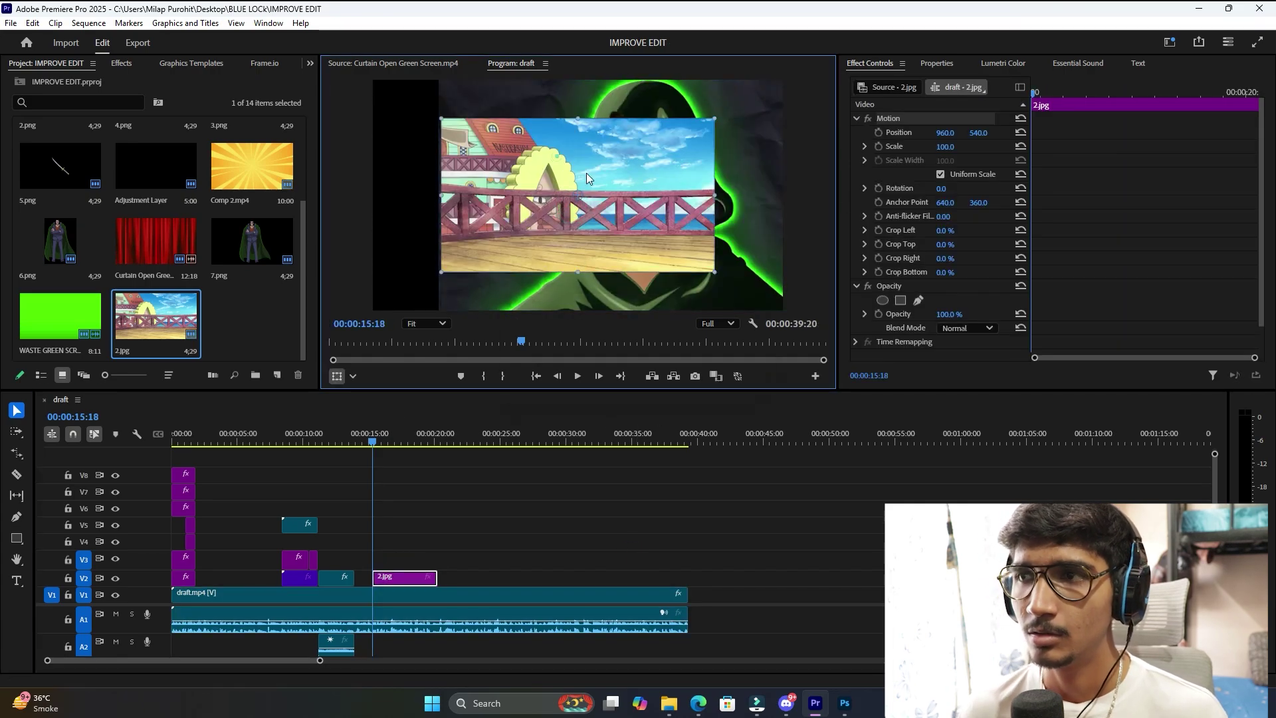
{"action": "left_click_drag", "start_coordinate": [945, 146], "coordinate": [937, 146]}
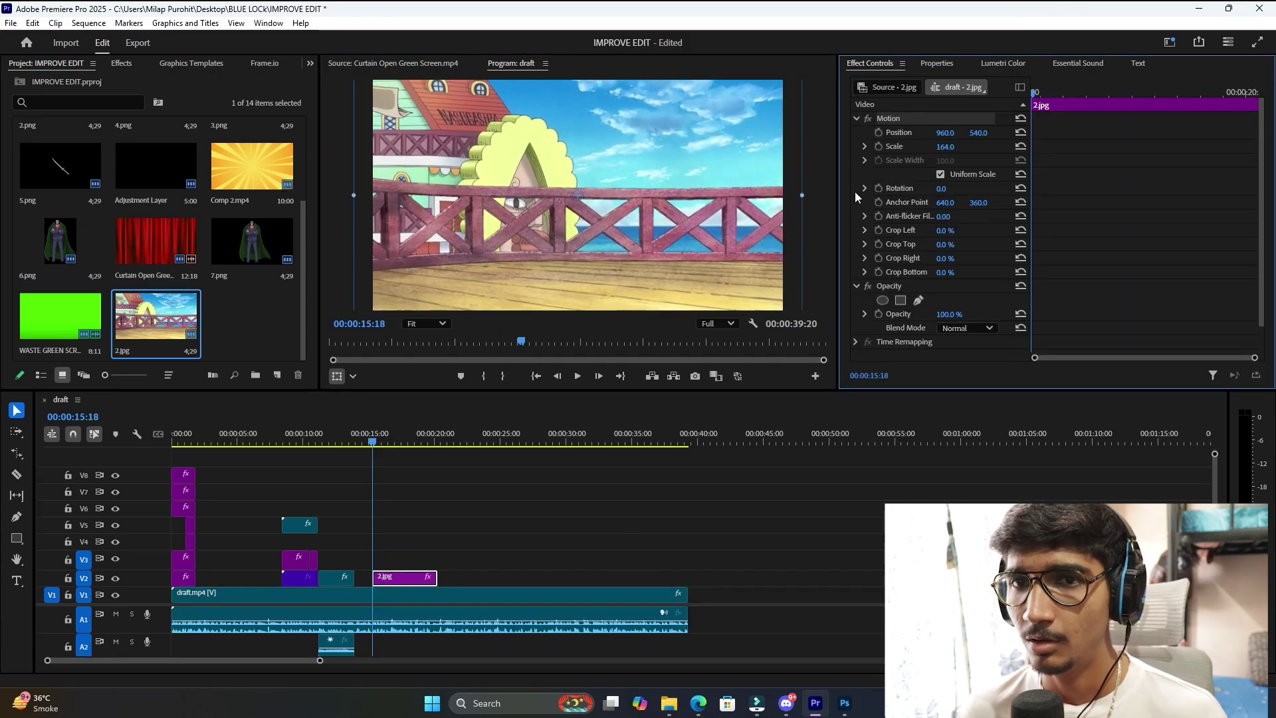
Place 6.png on V3 above 2.jpg and set its scale to 48 and position to about 984.9, 592.9.
{"action": "left_click", "coordinate": [242, 301]}
{"action": "scroll", "coordinate": [241, 301], "scroll_direction": "up", "scroll_amount": 2}
{"action": "left_click_drag", "start_coordinate": [59, 315], "coordinate": [383, 544]}
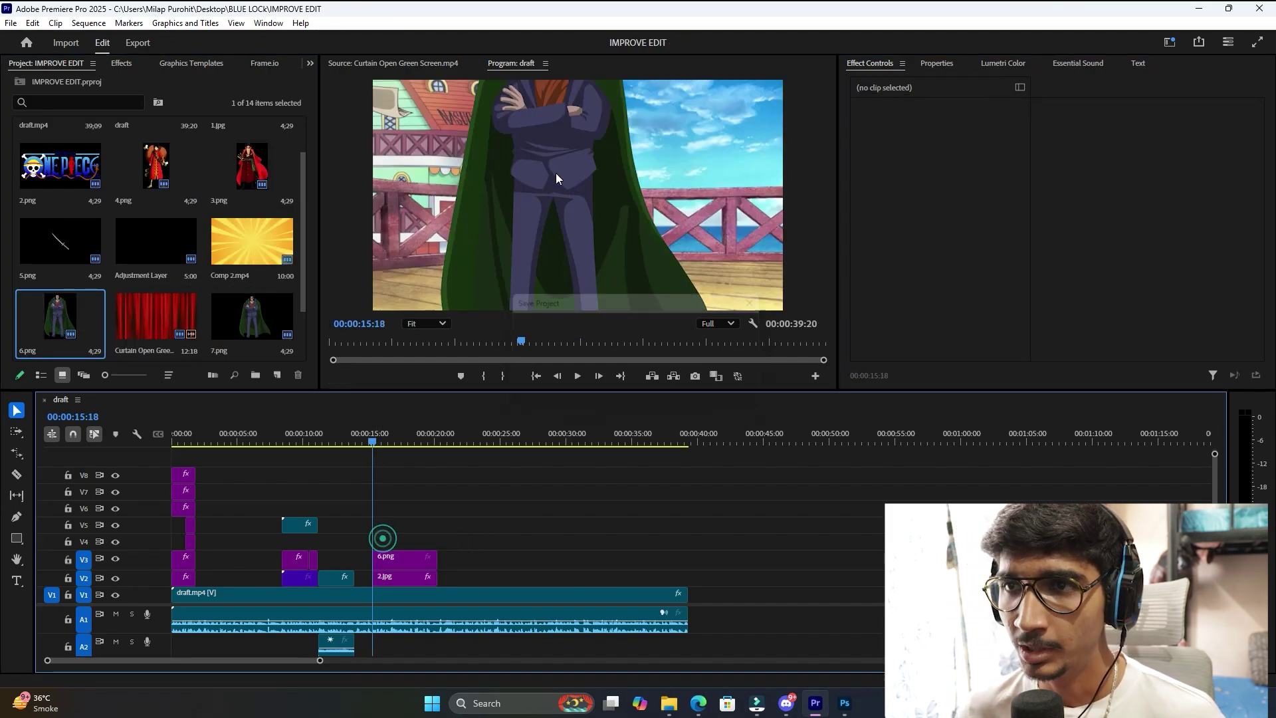
{"action": "left_click", "coordinate": [556, 172]}
{"action": "left_click_drag", "start_coordinate": [944, 146], "coordinate": [908, 146]}
{"action": "left_click_drag", "start_coordinate": [591, 231], "coordinate": [597, 243]}
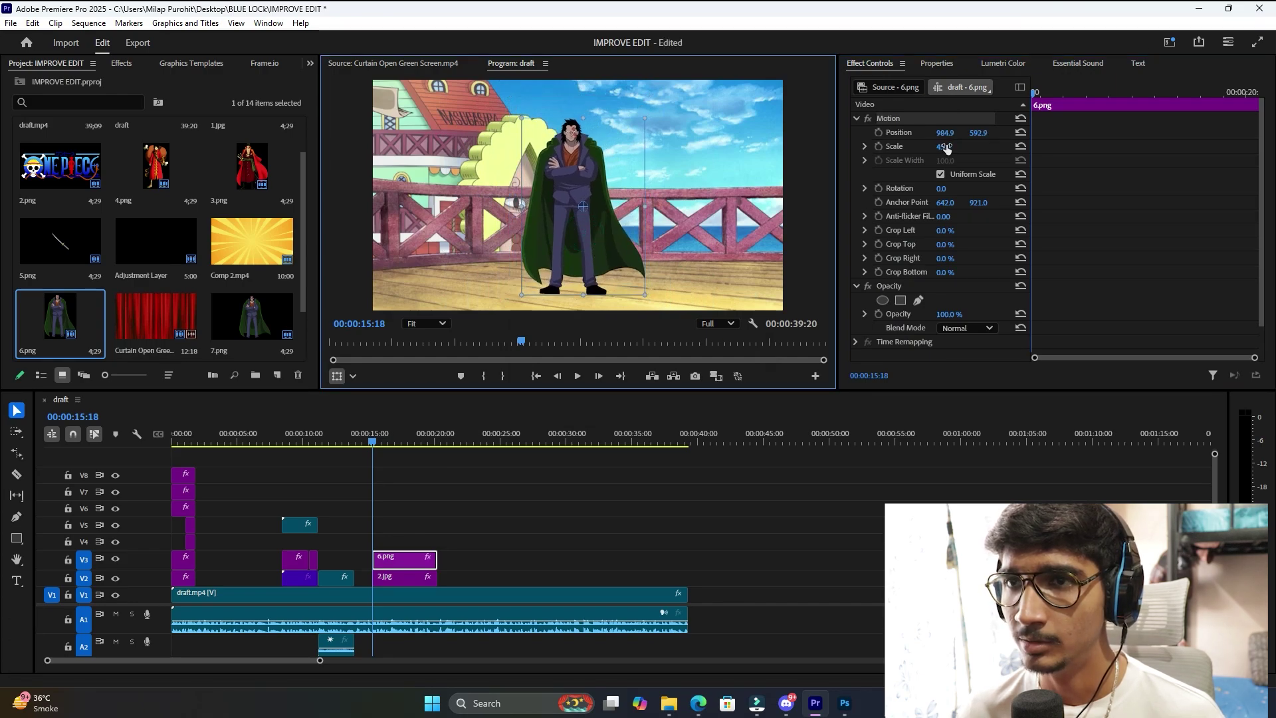
{"action": "left_click_drag", "start_coordinate": [943, 146], "coordinate": [946, 146]}
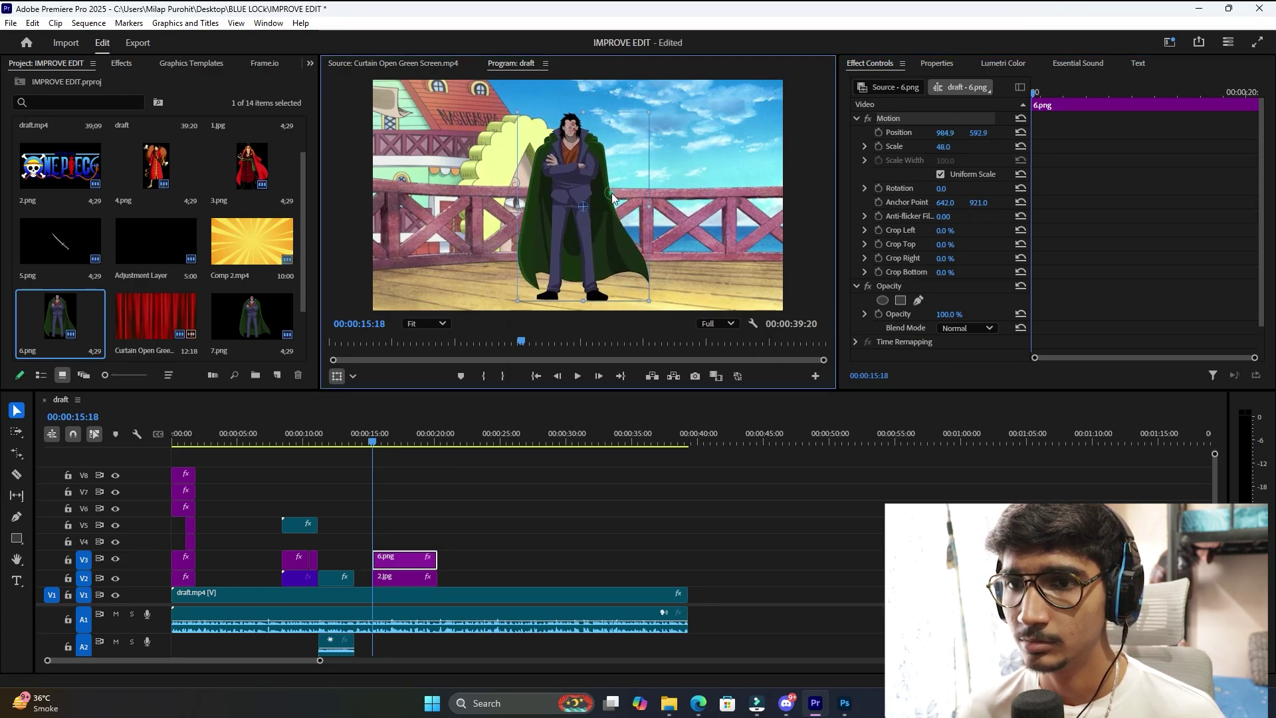
Play the new Dragon scene from its start and stop the playhead at 00:00:17:01.
{"action": "left_click", "coordinate": [372, 420]}
{"action": "key", "text": "space"}
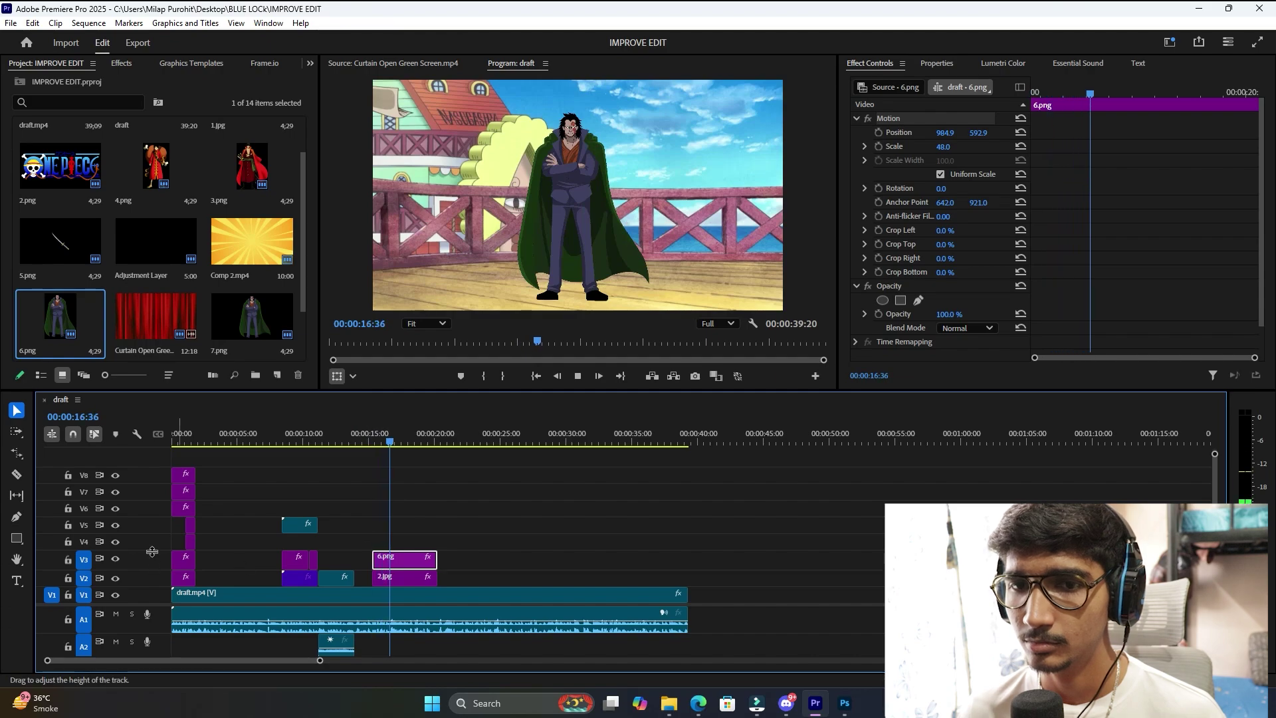
{"action": "left_click", "coordinate": [152, 549]}
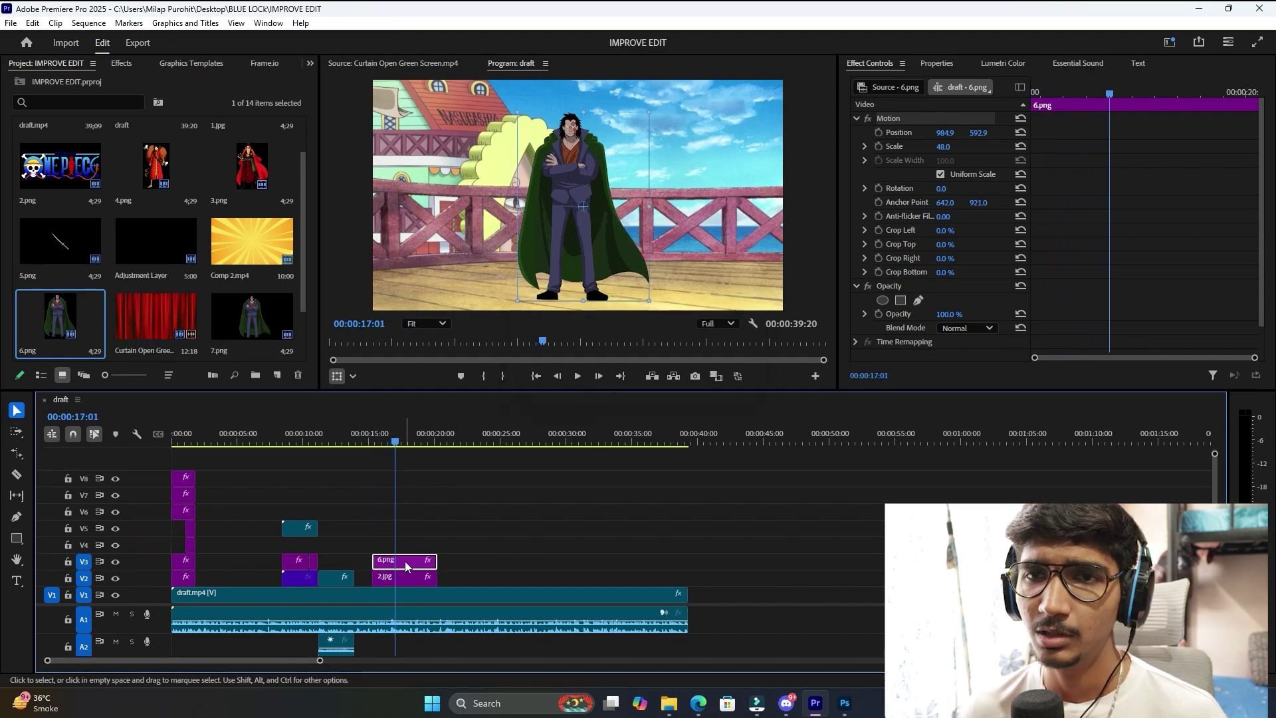
Import 3.png and 4.png together from the IMP folder.
{"action": "scroll", "coordinate": [253, 292], "scroll_direction": "down", "scroll_amount": 2}
{"action": "double_click", "coordinate": [261, 340]}
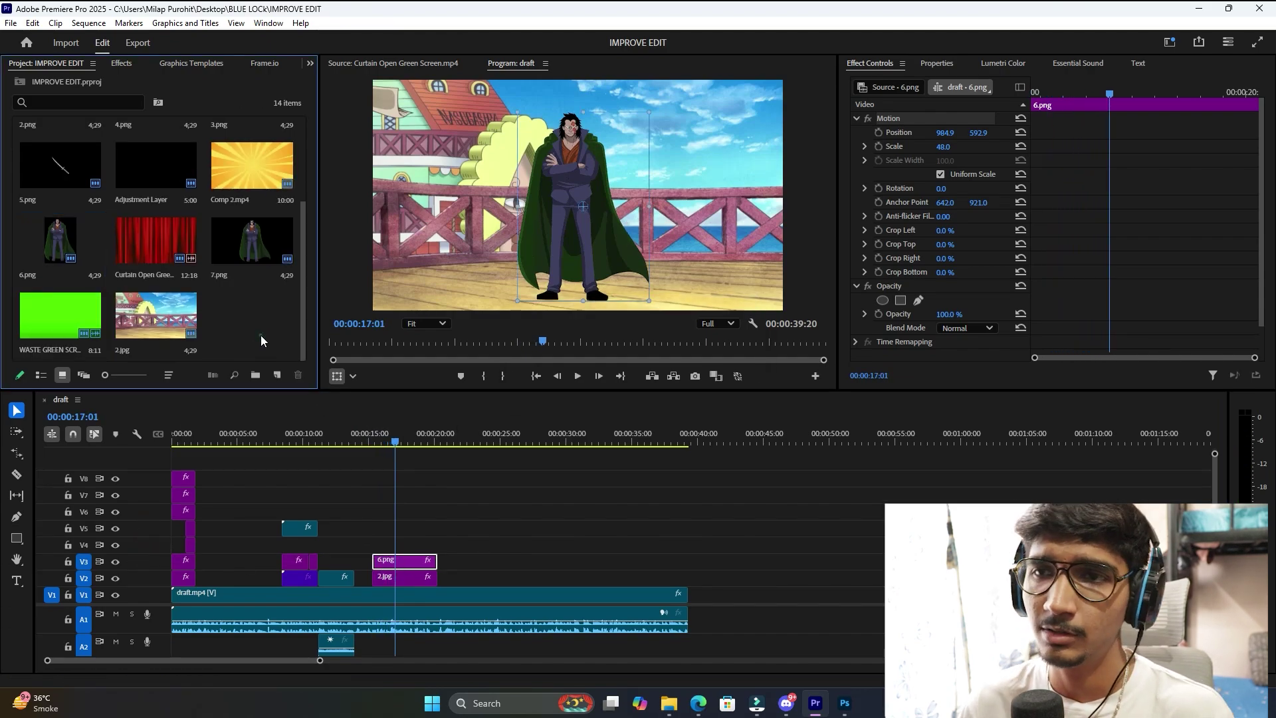
{"action": "left_click", "coordinate": [568, 226]}
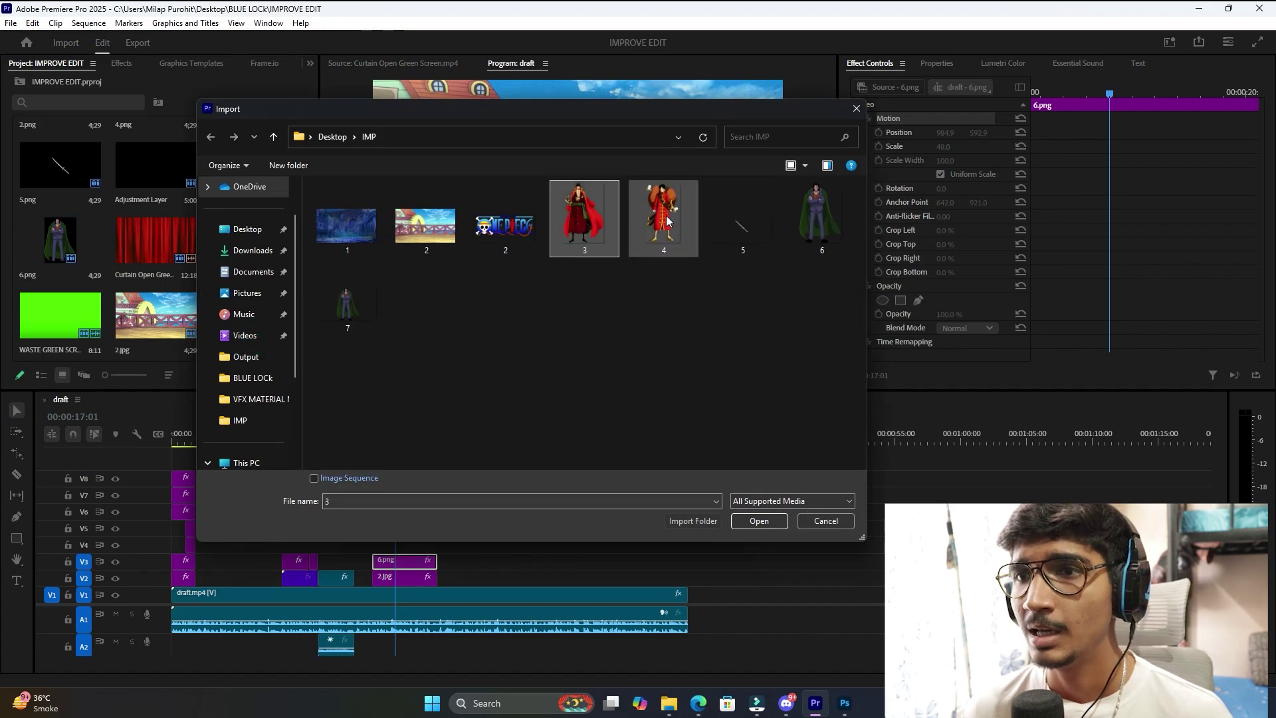
{"action": "left_click", "coordinate": [665, 219], "text": "ctrl"}
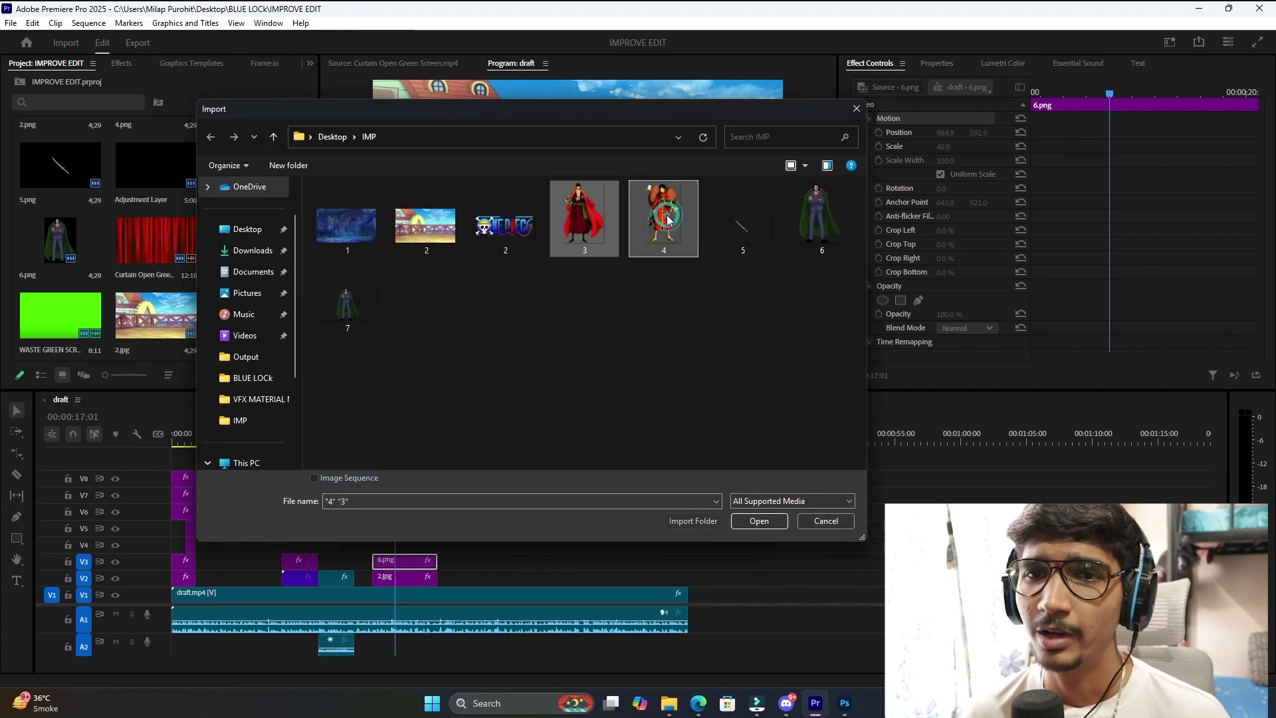
{"action": "key", "text": "Return"}
Move 6.png up to V6 and place 4.png on V5 starting at 00:00:17:01.
{"action": "left_click_drag", "start_coordinate": [396, 559], "coordinate": [396, 509]}
{"action": "left_click", "coordinate": [508, 544]}
{"action": "left_click_drag", "start_coordinate": [242, 244], "coordinate": [405, 529]}
Move 4.png's anchor point to the feet, enlarge the figure slightly beyond scale 69, and stand it to the right of Dragon.
{"action": "left_click_drag", "start_coordinate": [577, 194], "coordinate": [677, 211]}
{"action": "left_click_drag", "start_coordinate": [950, 147], "coordinate": [955, 148]}
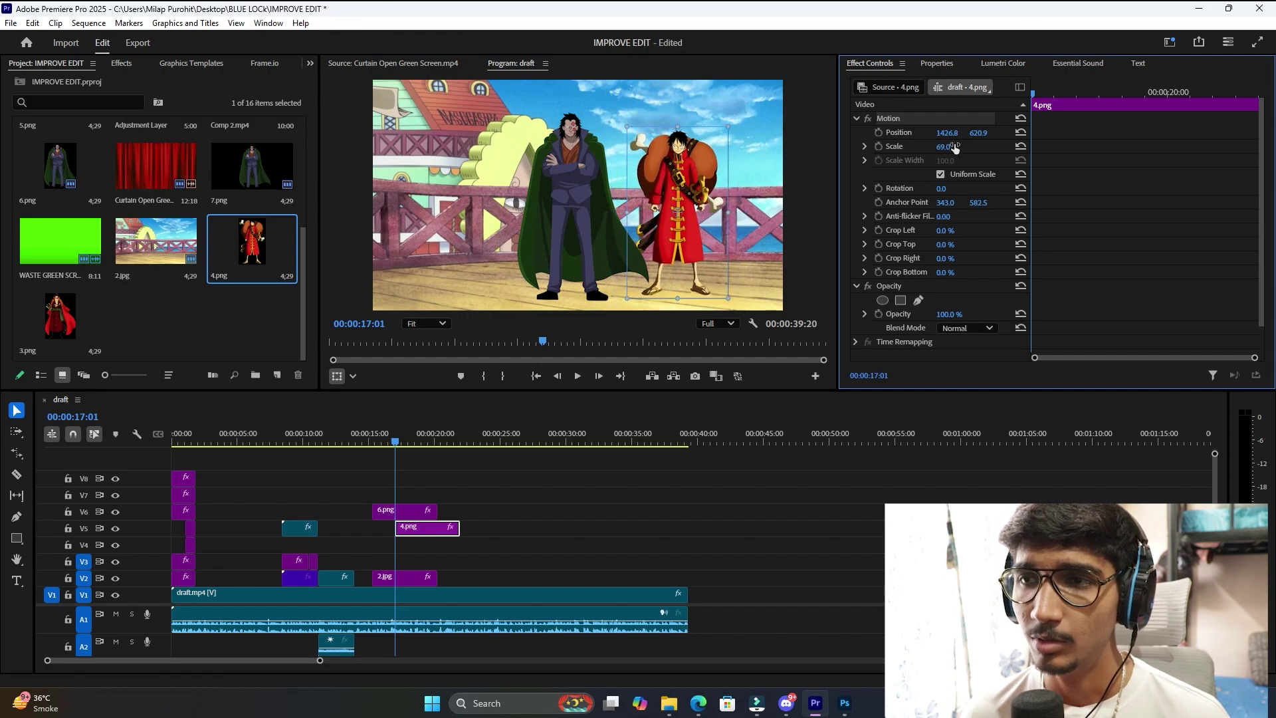
{"action": "left_click_drag", "start_coordinate": [719, 193], "coordinate": [690, 190]}
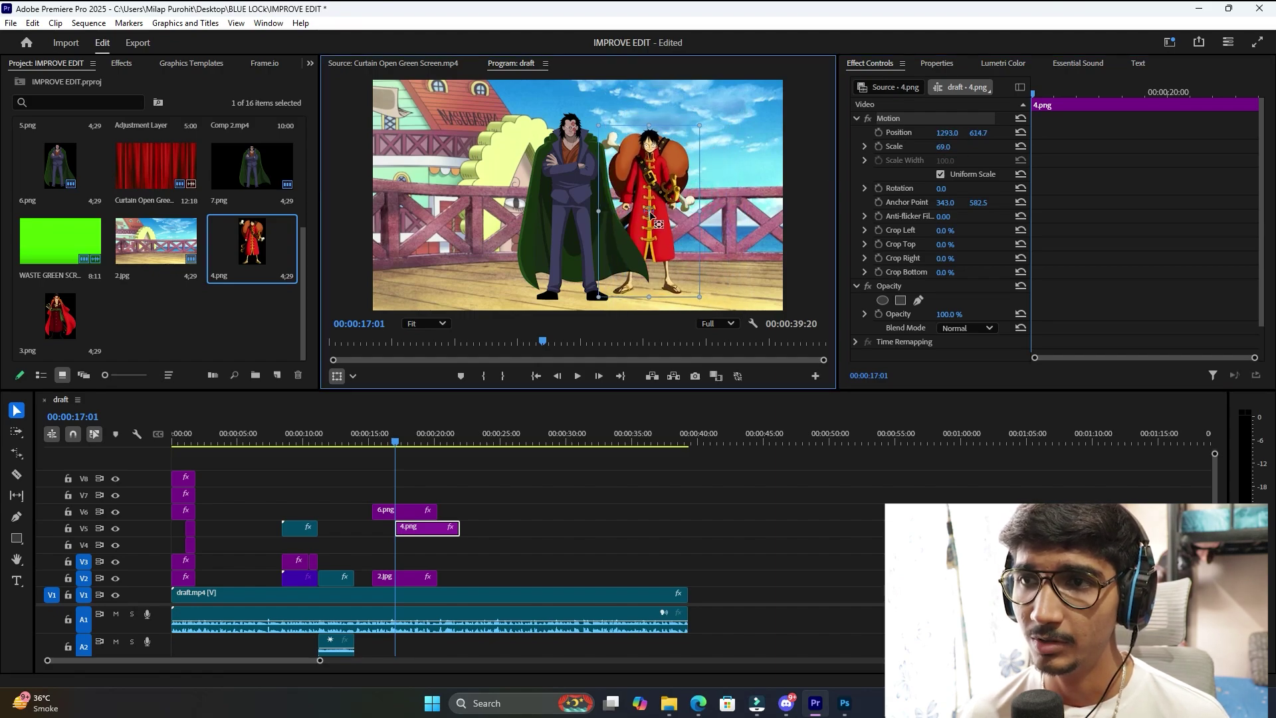
{"action": "left_click_drag", "start_coordinate": [649, 265], "coordinate": [648, 284]}
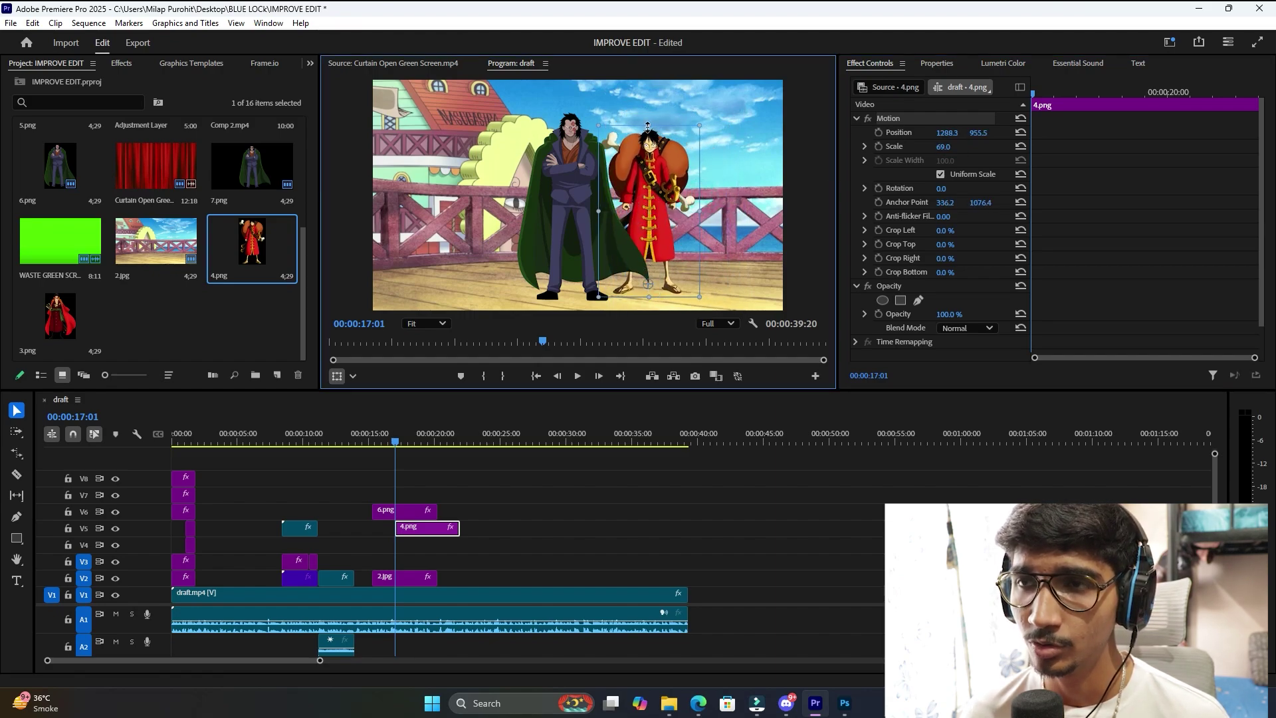
{"action": "mouse_move", "coordinate": [648, 126]}
{"action": "left_mouse_down"}
{"action": "mouse_move", "coordinate": [650, 105]}
{"action": "mouse_move", "coordinate": [650, 119]}
{"action": "left_mouse_up"}
{"action": "left_click_drag", "start_coordinate": [658, 199], "coordinate": [722, 198]}
Place 3.png on V4 at 00:00:17:01, anchor it at the feet, scale it to 80.6 and position it left of Dragon at 233.4, 949.3.
{"action": "left_click_drag", "start_coordinate": [60, 317], "coordinate": [397, 545]}
{"action": "left_click", "coordinate": [898, 118]}
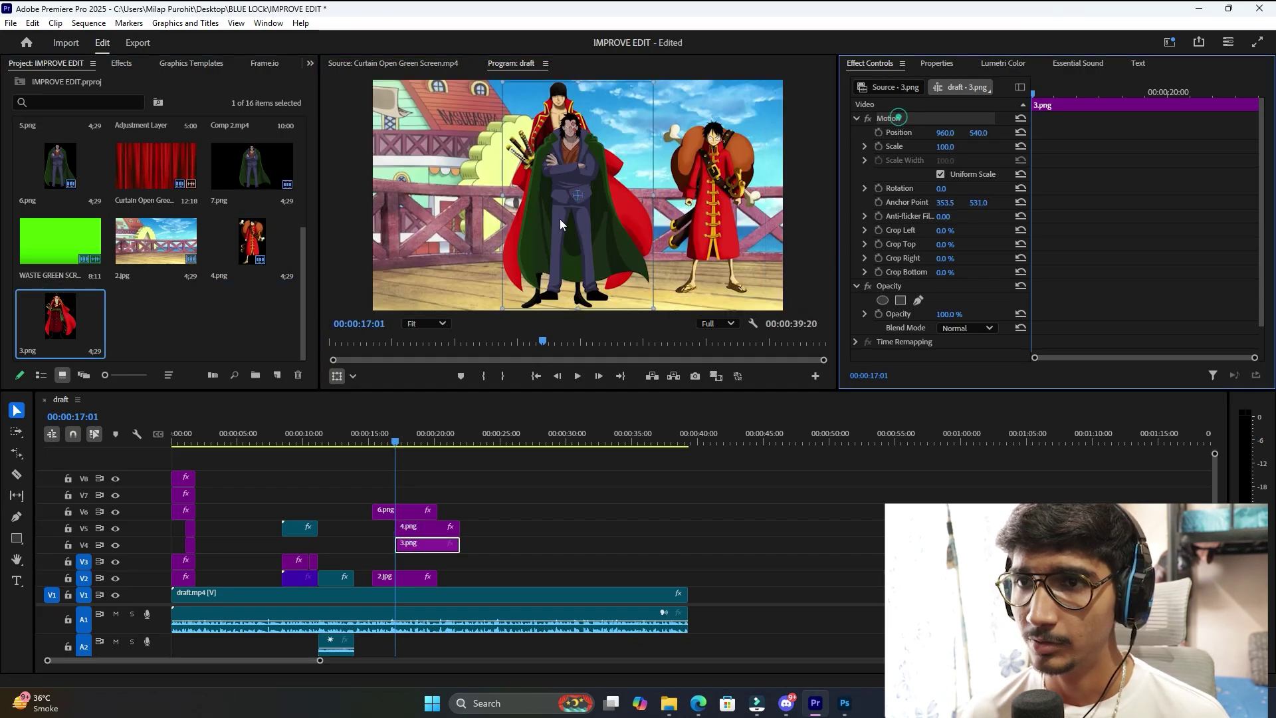
{"action": "left_click_drag", "start_coordinate": [559, 218], "coordinate": [489, 307]}
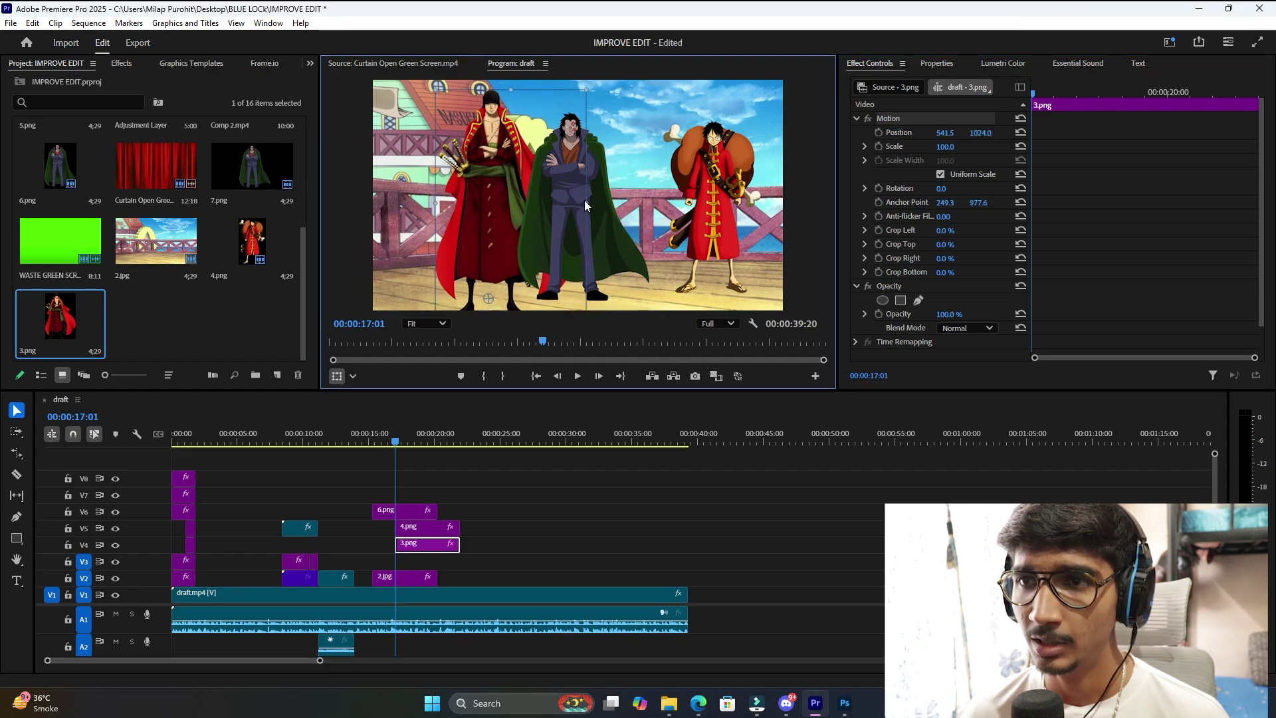
{"action": "left_click_drag", "start_coordinate": [584, 201], "coordinate": [471, 222]}
{"action": "left_click_drag", "start_coordinate": [438, 136], "coordinate": [442, 105]}
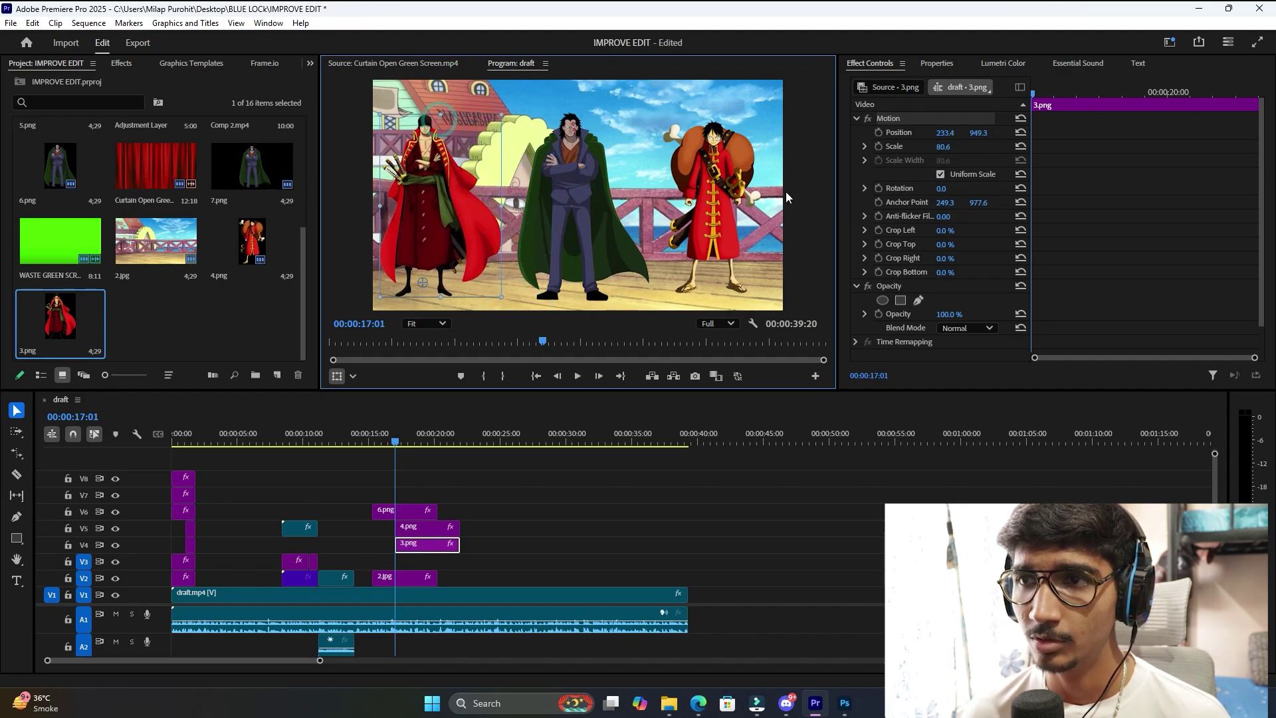
Shift 4.png and 3.png inward so both stand close behind Dragon, and check the composition full screen.
{"action": "left_click_drag", "start_coordinate": [731, 200], "coordinate": [656, 199]}
{"action": "left_click", "coordinate": [450, 219]}
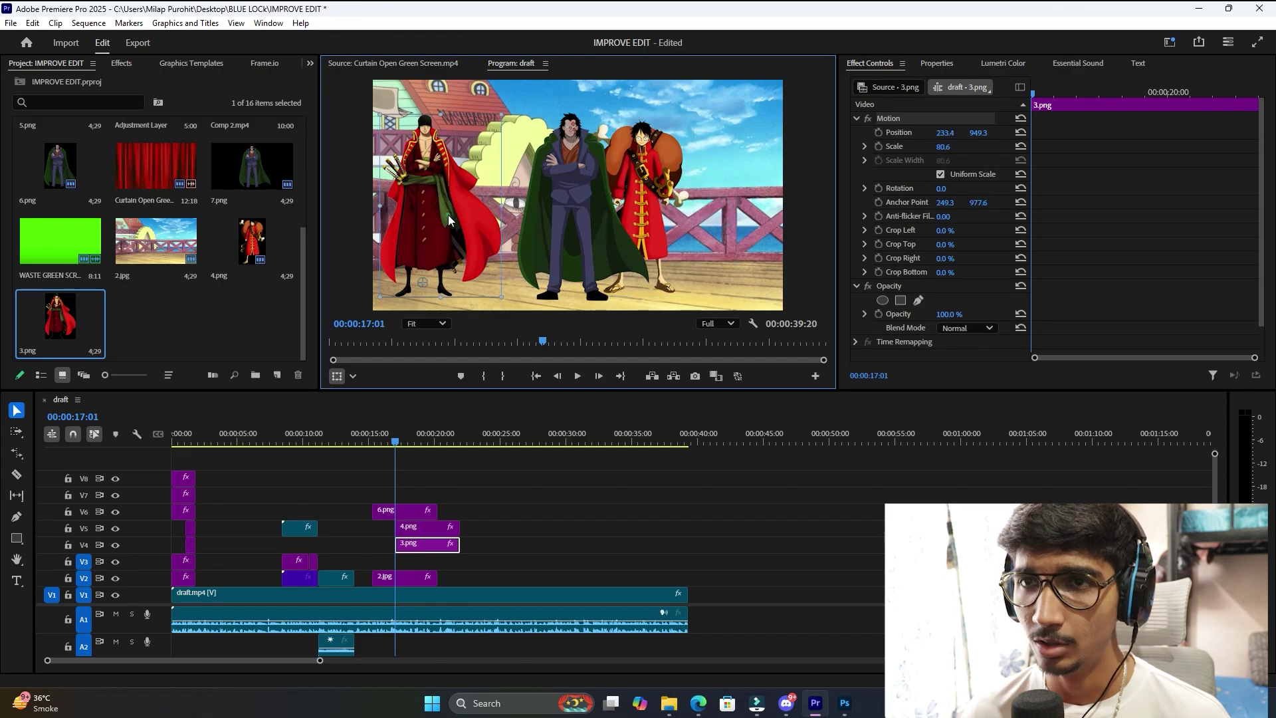
{"action": "left_click_drag", "start_coordinate": [466, 215], "coordinate": [520, 217]}
{"action": "key", "text": "ctrl+grave"}
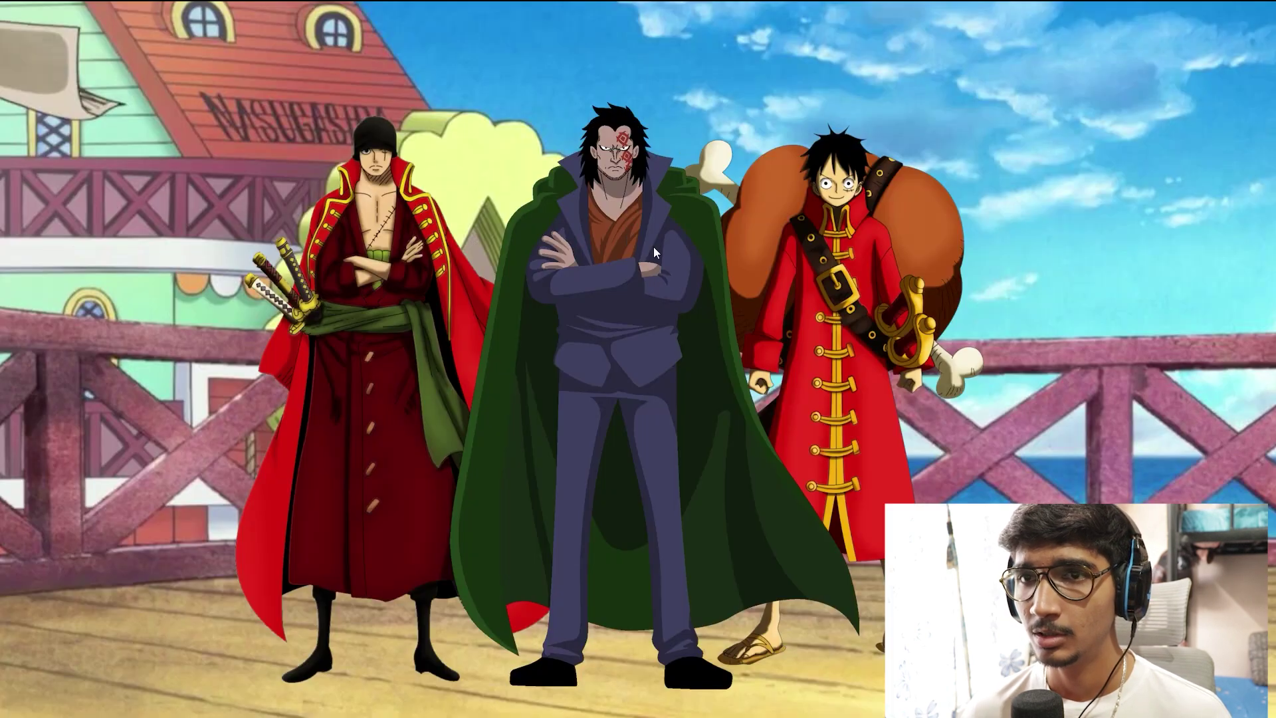
Duplicate 3.png from V4 onto V3 at 00:00:17:01 and move the copy outward to position 252.9, 958.6.
{"action": "key", "text": "ctrl+grave"}
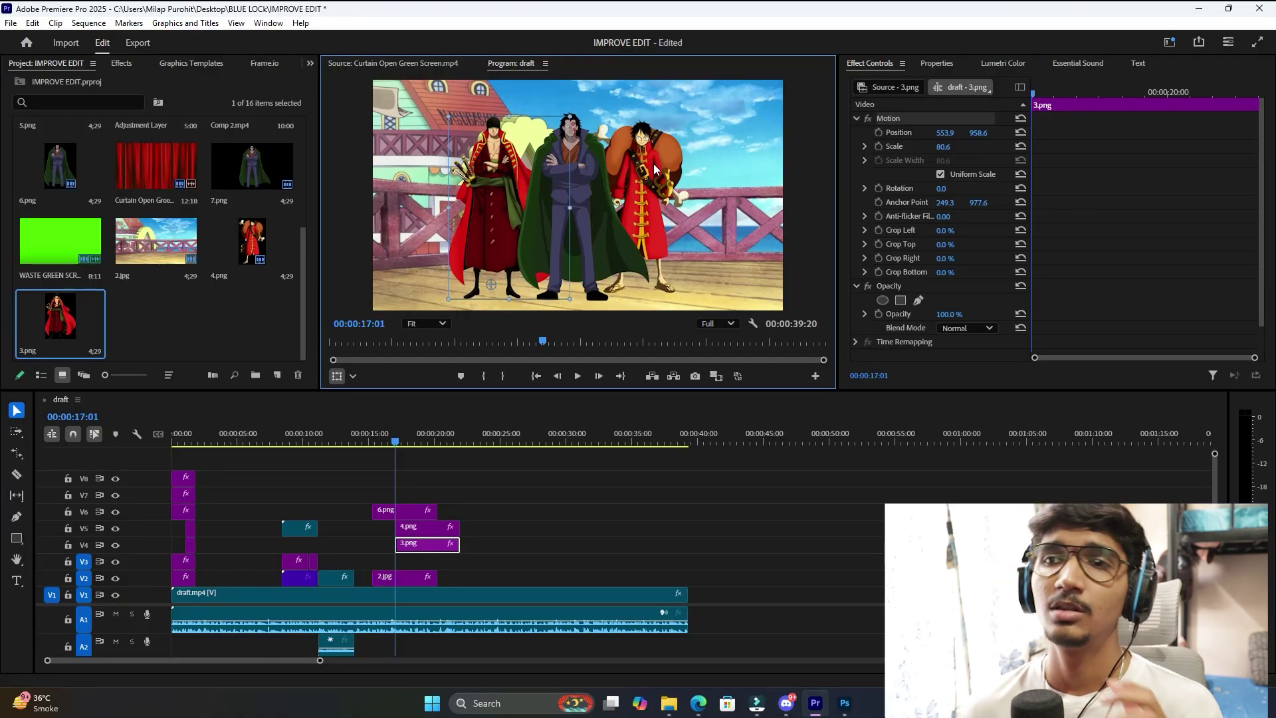
{"action": "left_click", "coordinate": [528, 532]}
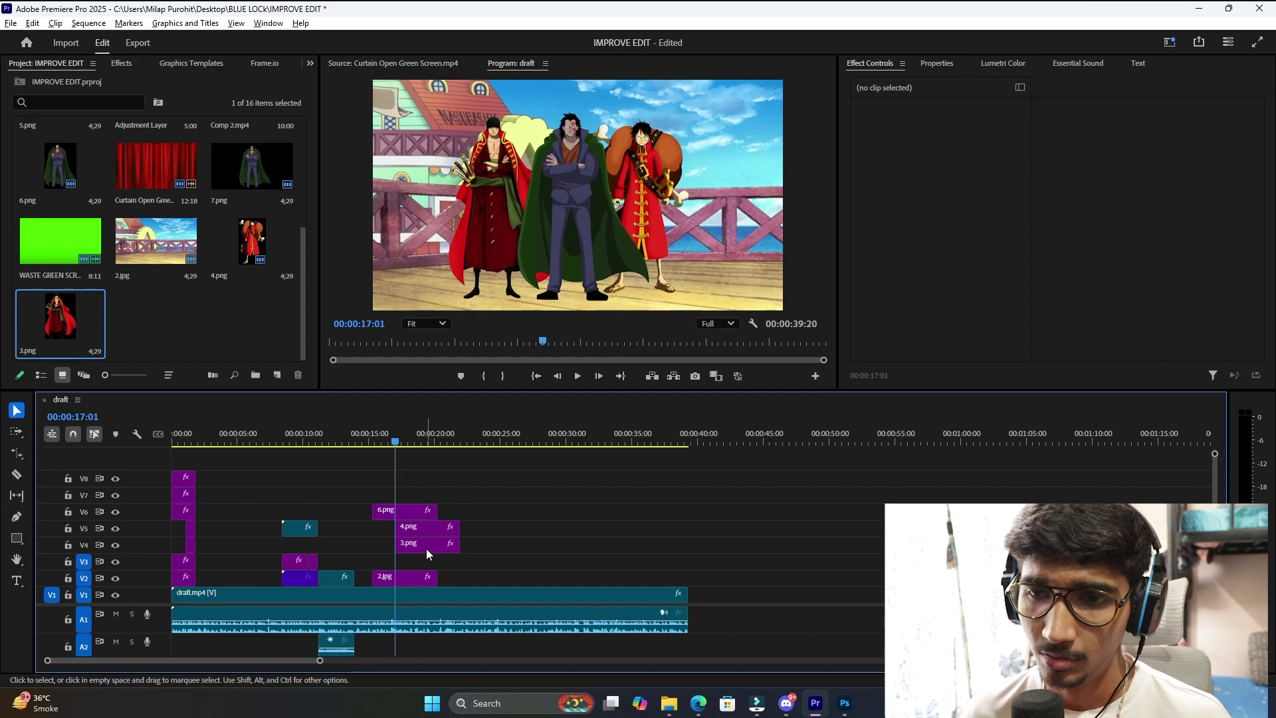
{"action": "left_click_drag", "start_coordinate": [425, 547], "coordinate": [425, 559]}
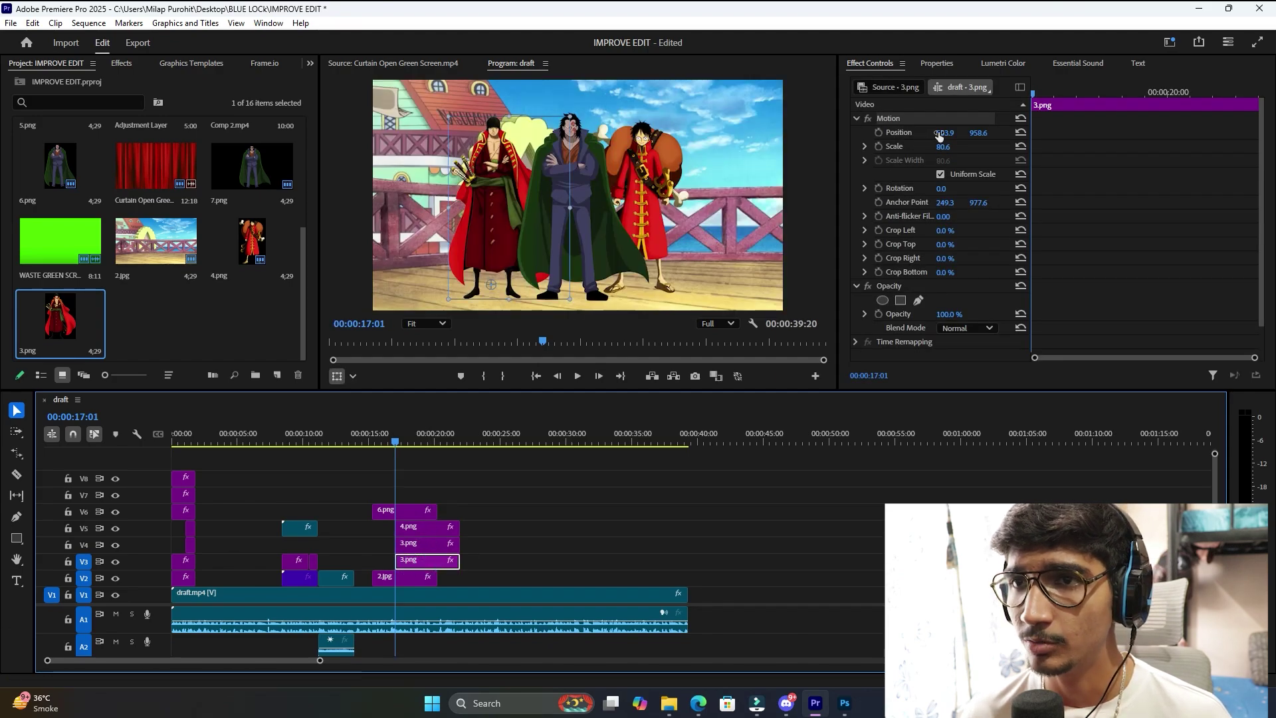
{"action": "left_click_drag", "start_coordinate": [944, 133], "coordinate": [748, 133]}
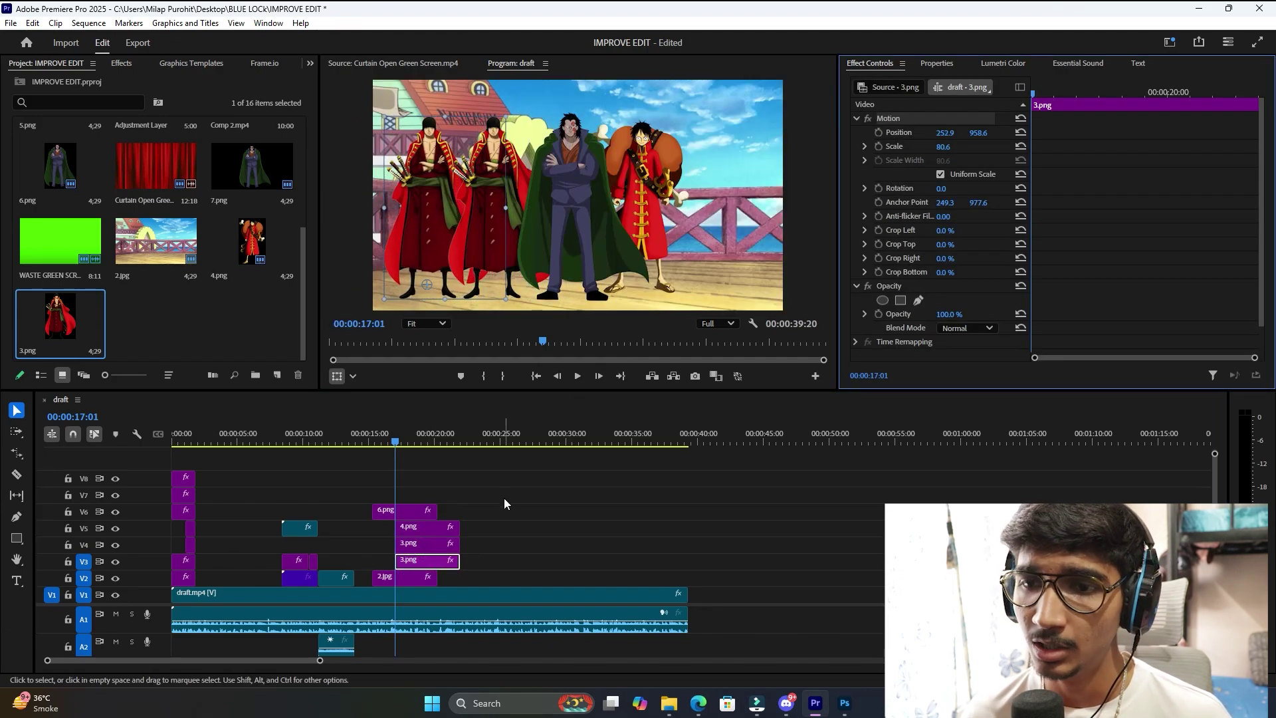
Move 6.png up to V7, duplicate 4.png onto V6, set the copy's horizontal position to 1644.0 and check the lineup full screen.
{"action": "mouse_move", "coordinate": [413, 512]}
{"action": "left_mouse_down"}
{"action": "mouse_move", "coordinate": [412, 495]}
{"action": "mouse_move", "coordinate": [422, 511]}
{"action": "left_mouse_up"}
{"action": "left_click_drag", "start_coordinate": [943, 133], "coordinate": [1205, 133]}
{"action": "key", "text": "ctrl+grave"}
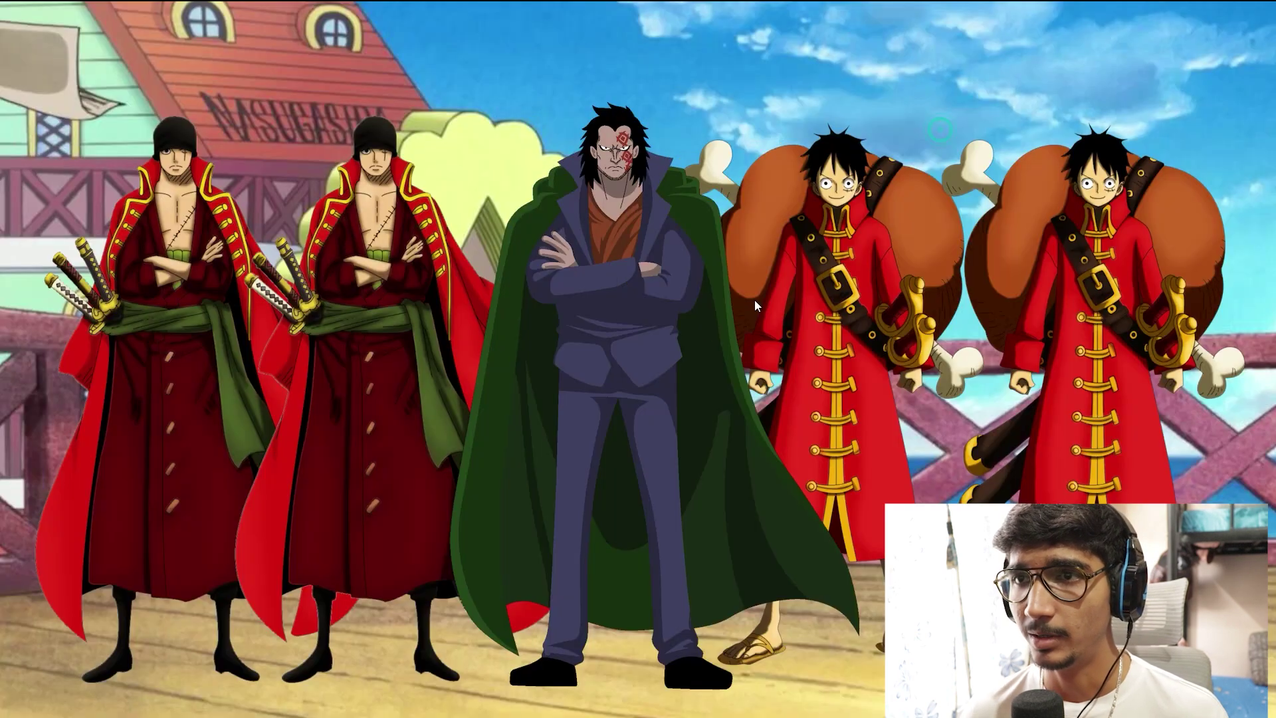
{"action": "key", "text": "ctrl+grave"}
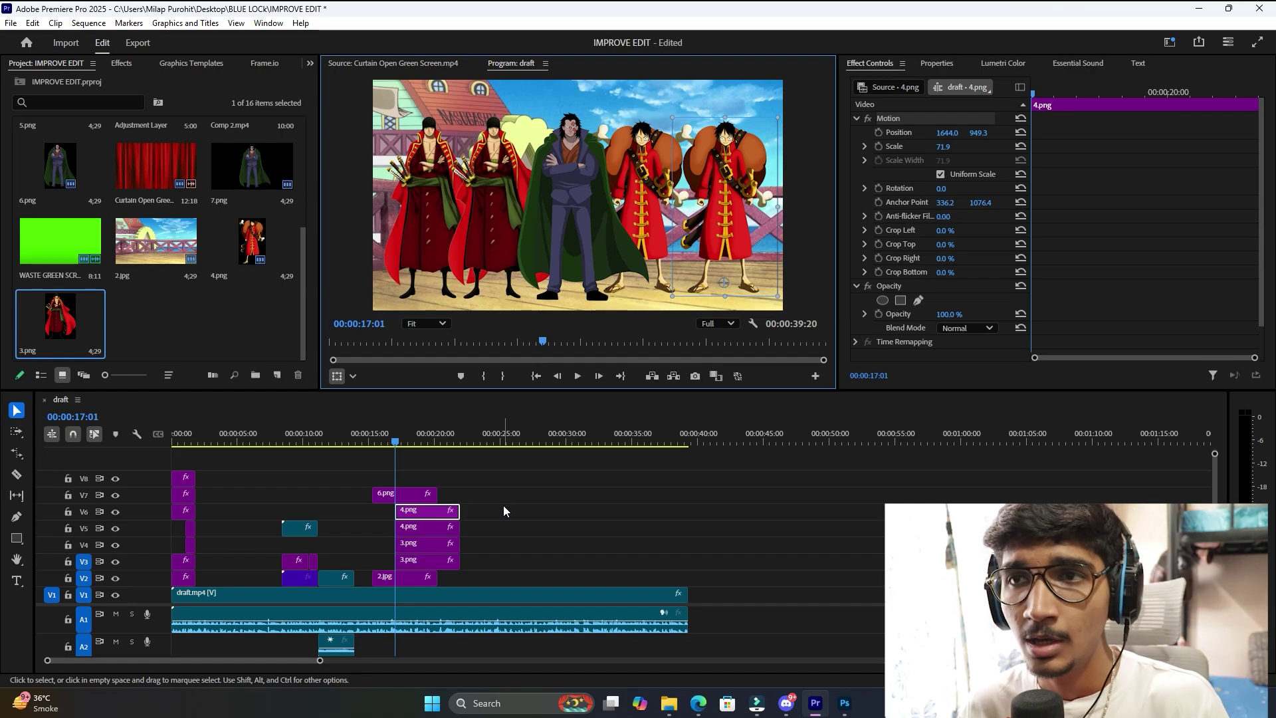
{"action": "left_click", "coordinate": [514, 544]}
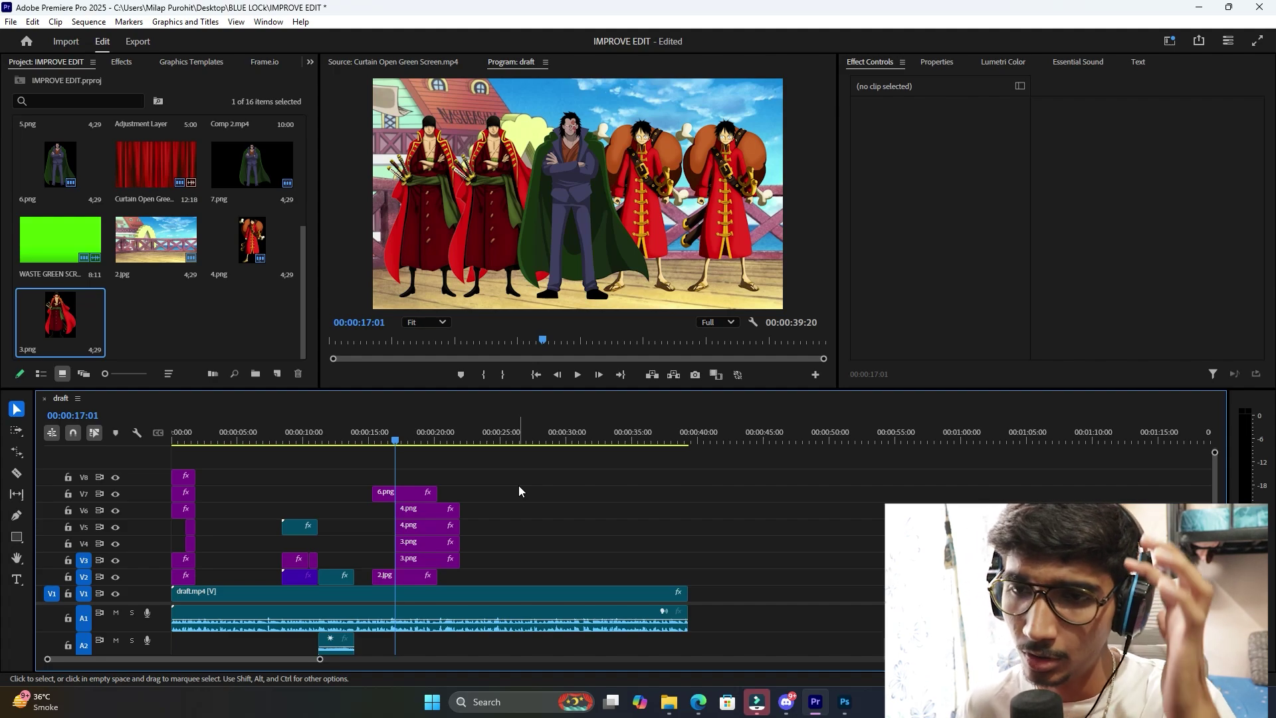
Trim the four 3.png and 4.png clips to end with 6.png, and play the draft on to the Eiichiro Oda title at 00:00:25:31.
{"action": "key", "text": "ctrl+z"}
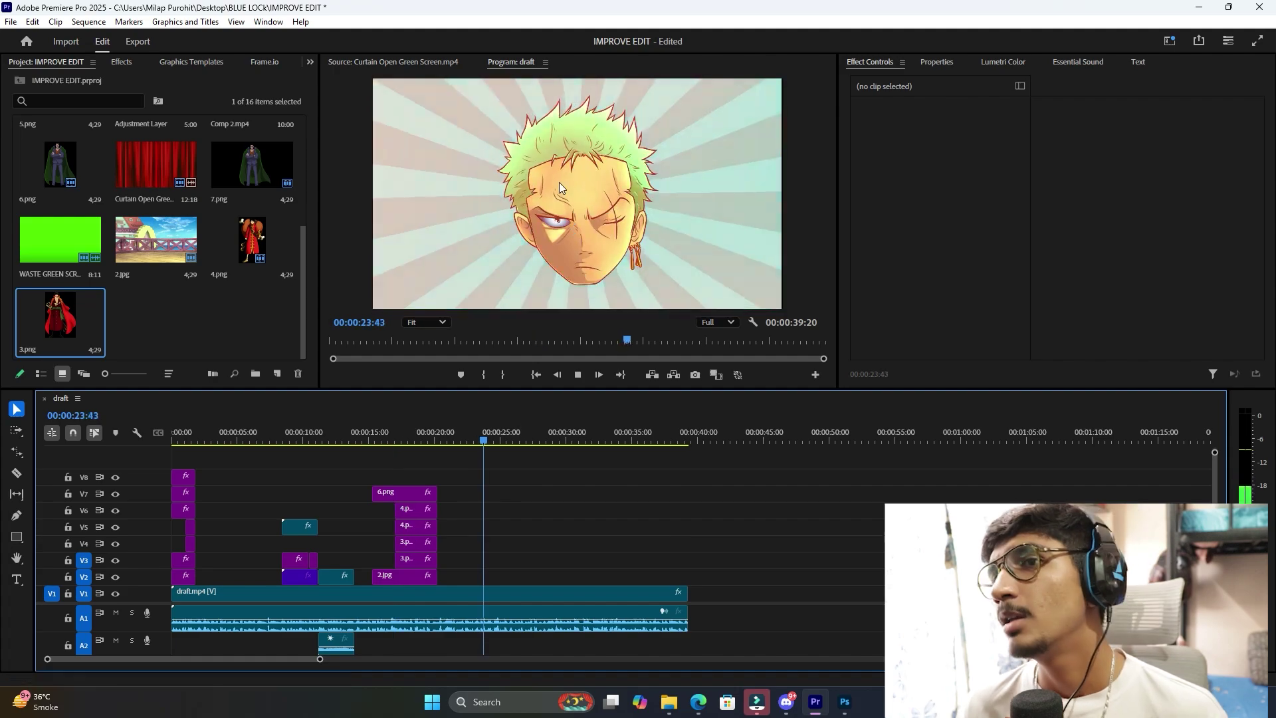
{"action": "left_click", "coordinate": [482, 442]}
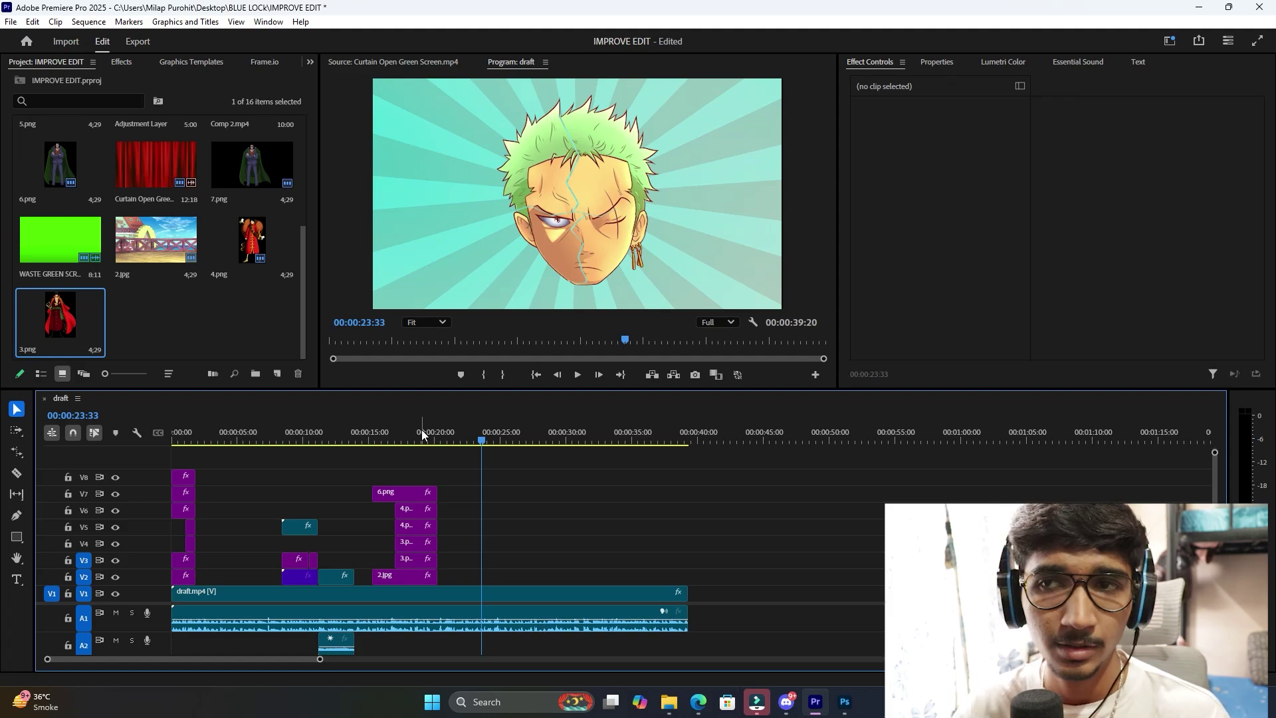
{"action": "key", "text": "space"}
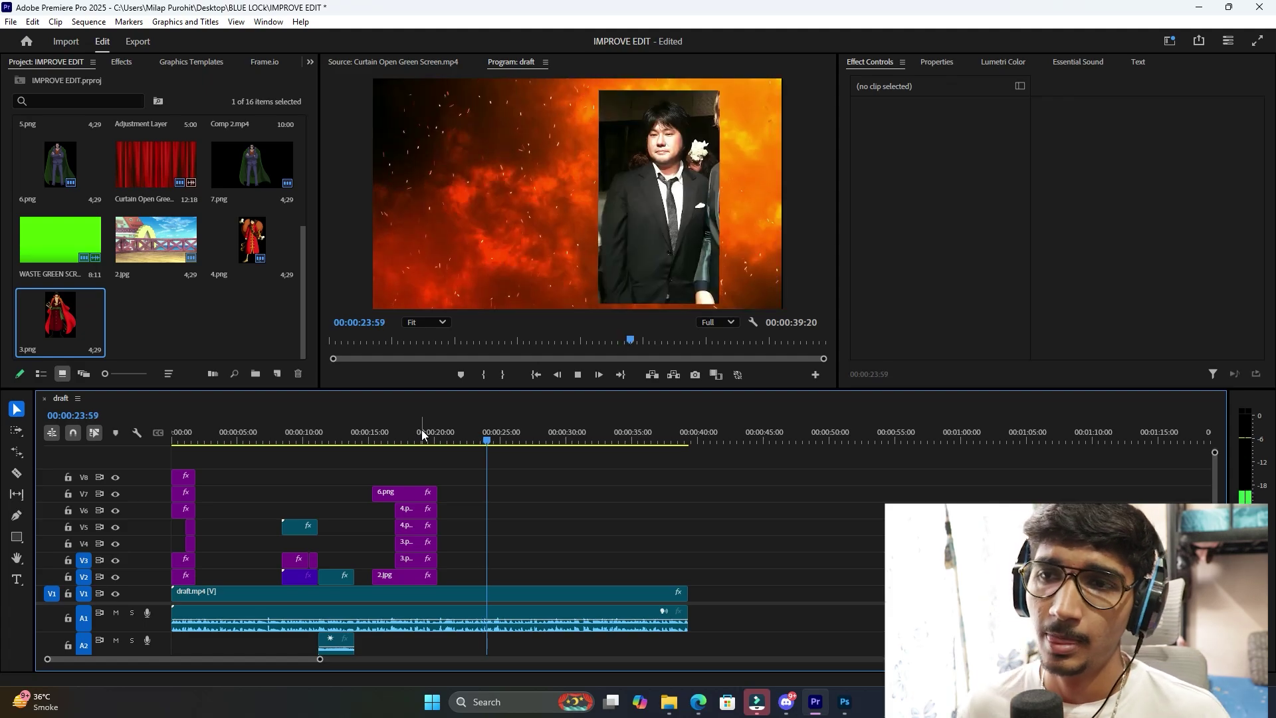
{"action": "key", "text": "space"}
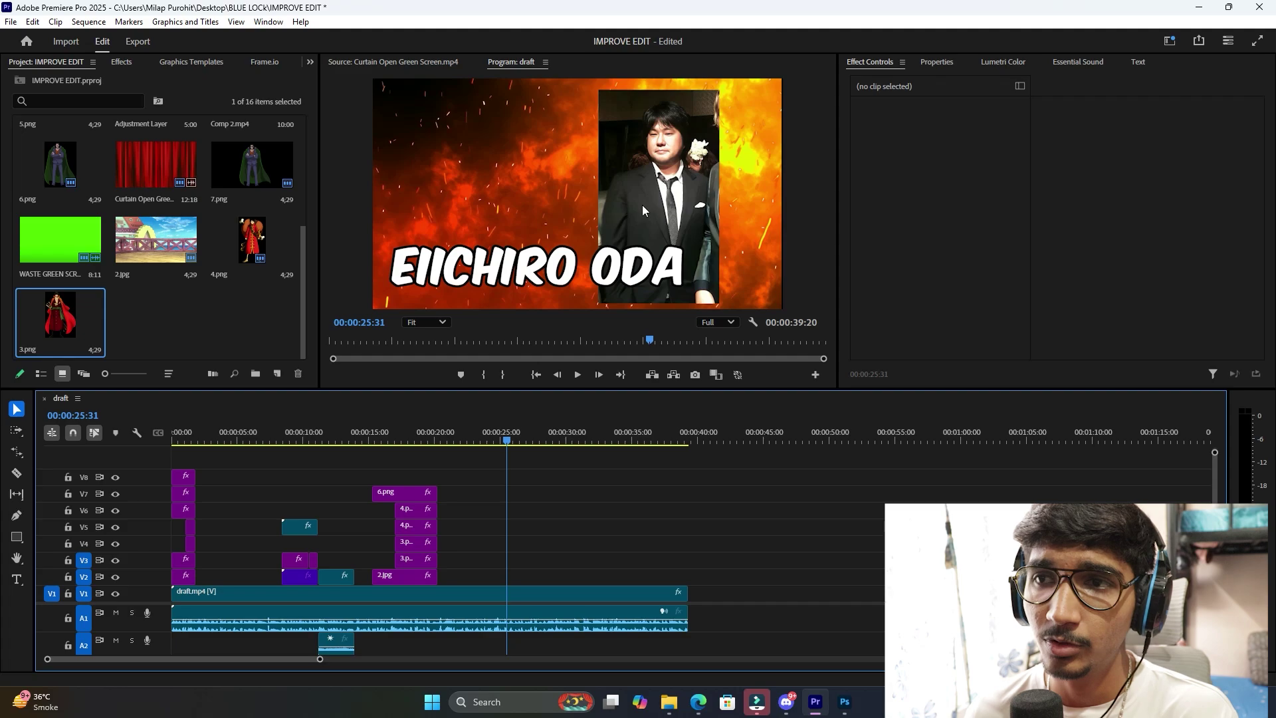
Copy the sunburst background clip on V2 to 00:00:25:31.
{"action": "left_click", "coordinate": [221, 300]}
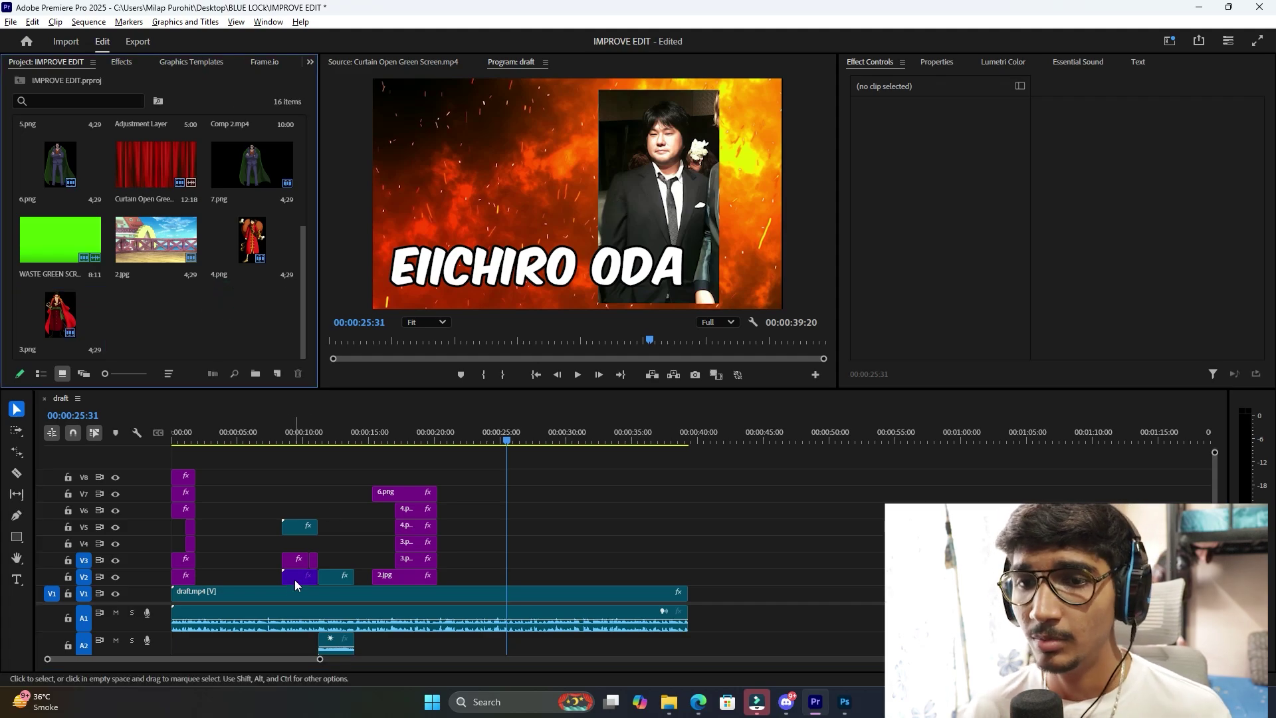
{"action": "left_click_drag", "start_coordinate": [294, 578], "coordinate": [522, 577]}
{"action": "left_click", "coordinate": [218, 300]}
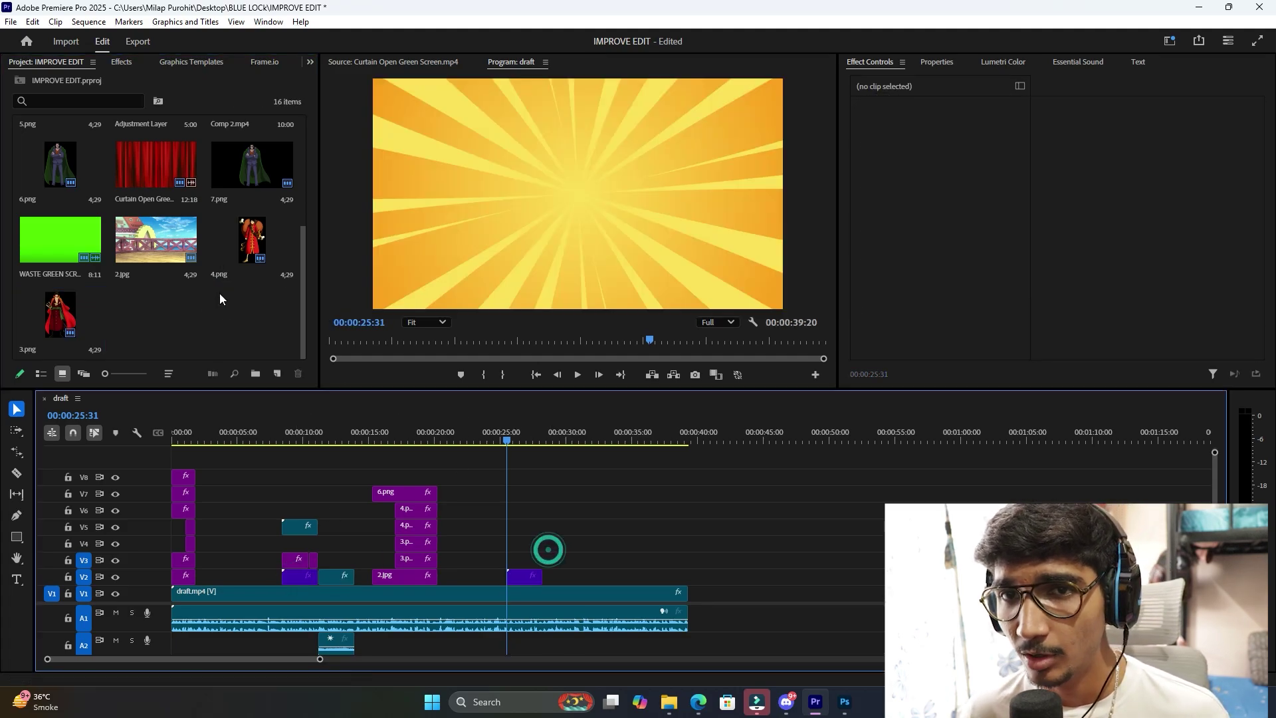
Import the manga panel image 32.png from the BLUE LOCk folder on the Desktop.
{"action": "double_click", "coordinate": [218, 301]}
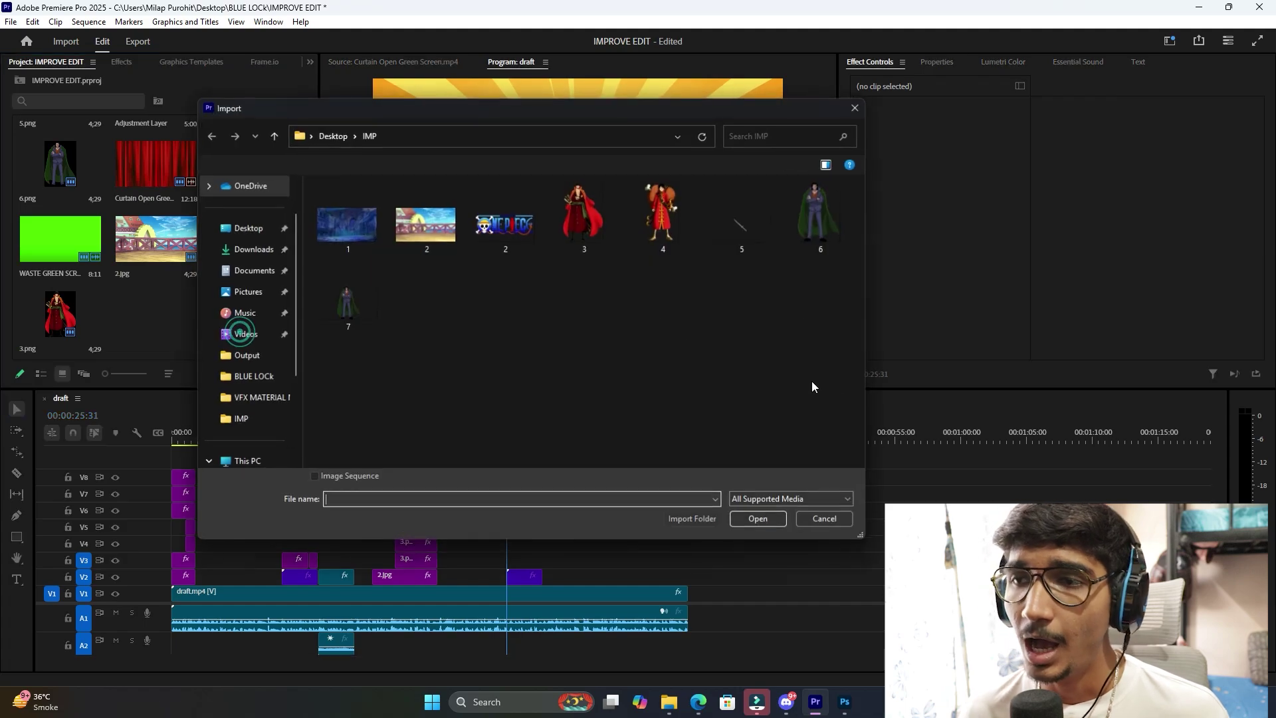
{"action": "scroll", "coordinate": [261, 252], "scroll_direction": "up", "scroll_amount": 2}
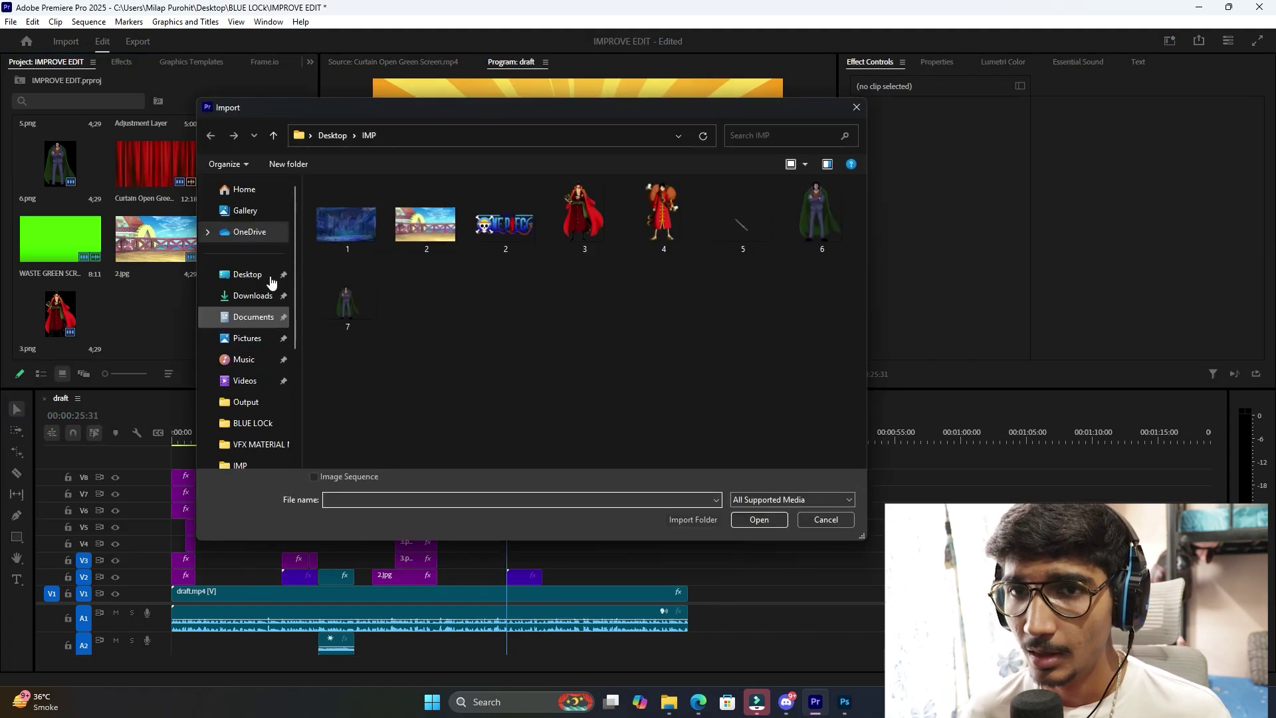
{"action": "left_click", "coordinate": [264, 284]}
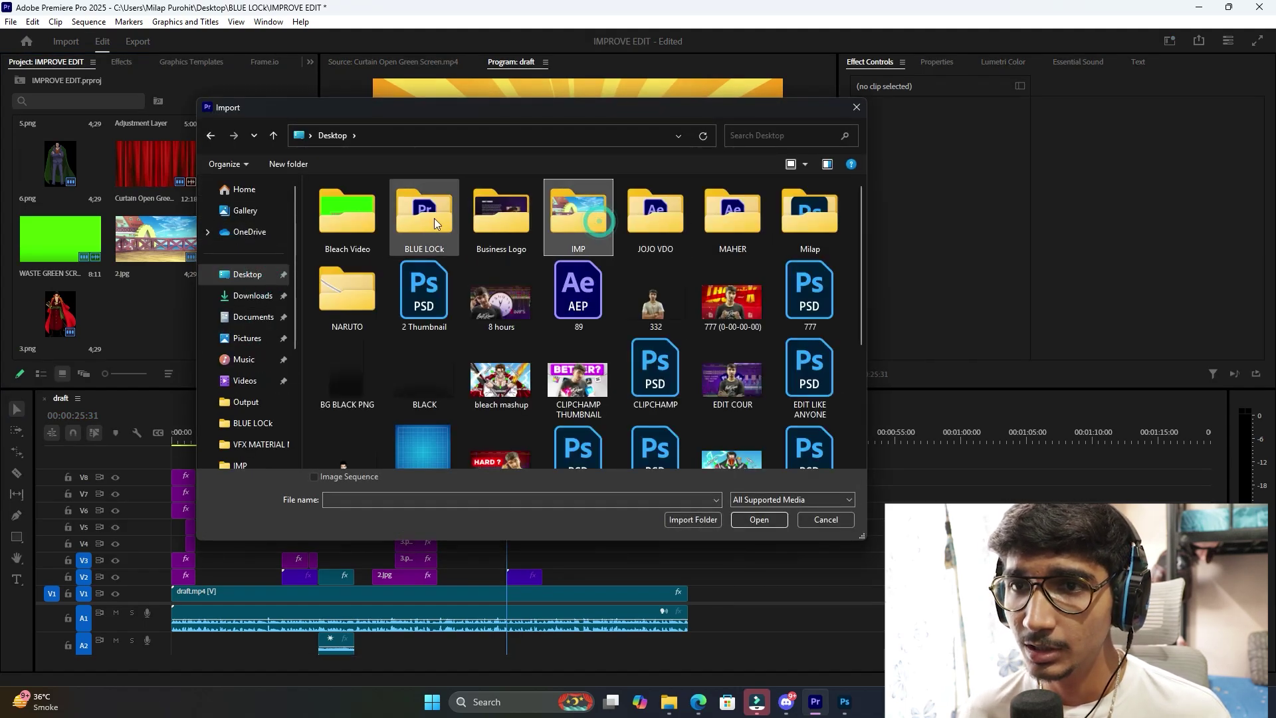
{"action": "double_click", "coordinate": [434, 218]}
{"action": "scroll", "coordinate": [691, 305], "scroll_direction": "down", "scroll_amount": 4}
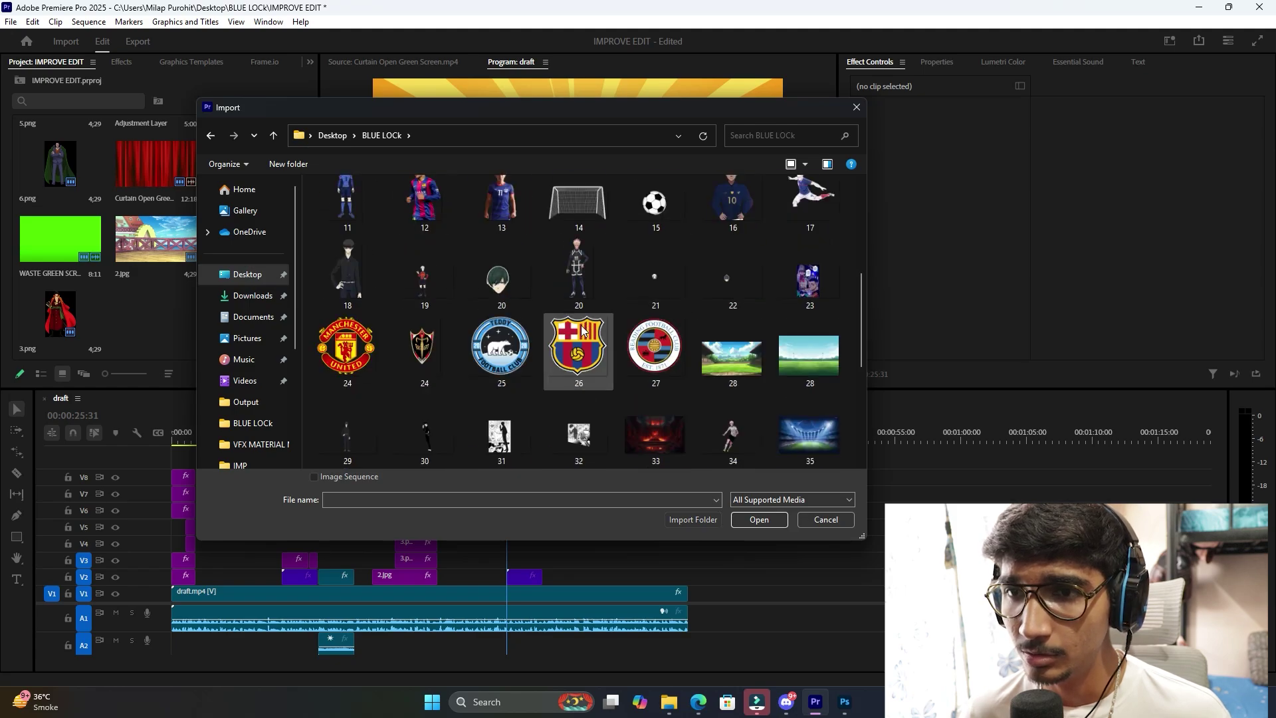
{"action": "scroll", "coordinate": [576, 332], "scroll_direction": "down", "scroll_amount": 2}
{"action": "double_click", "coordinate": [579, 269]}
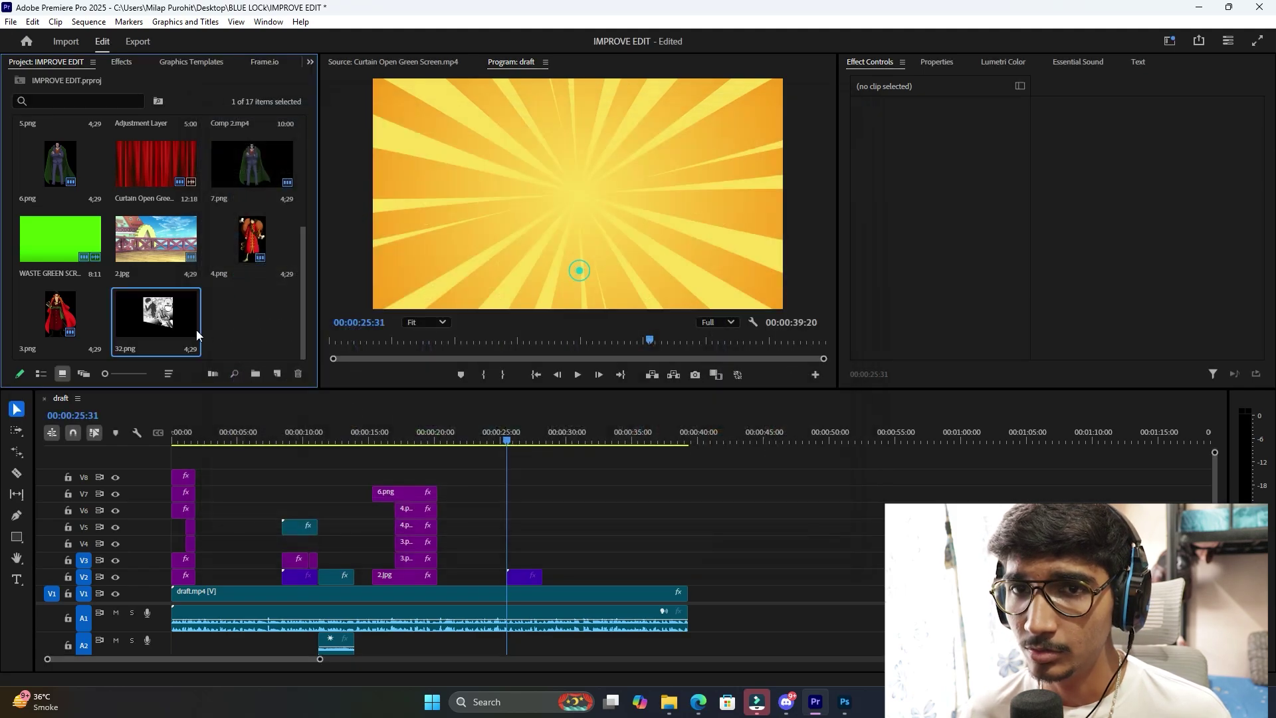
Try 32.png on V3 over the copied sunburst clip, offset to 891.5, 583.6, and delete both clips.
{"action": "left_click_drag", "start_coordinate": [155, 313], "coordinate": [541, 551]}
{"action": "left_click", "coordinate": [524, 559]}
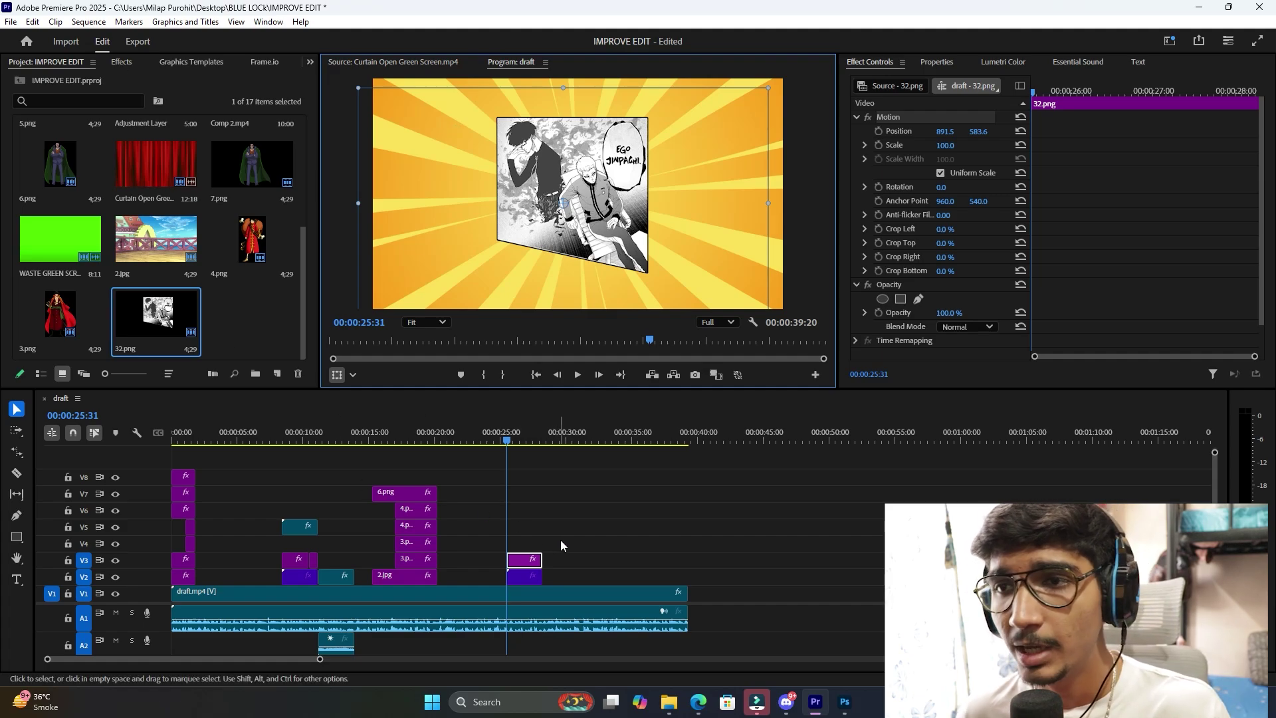
{"action": "left_click_drag", "start_coordinate": [560, 540], "coordinate": [527, 573]}
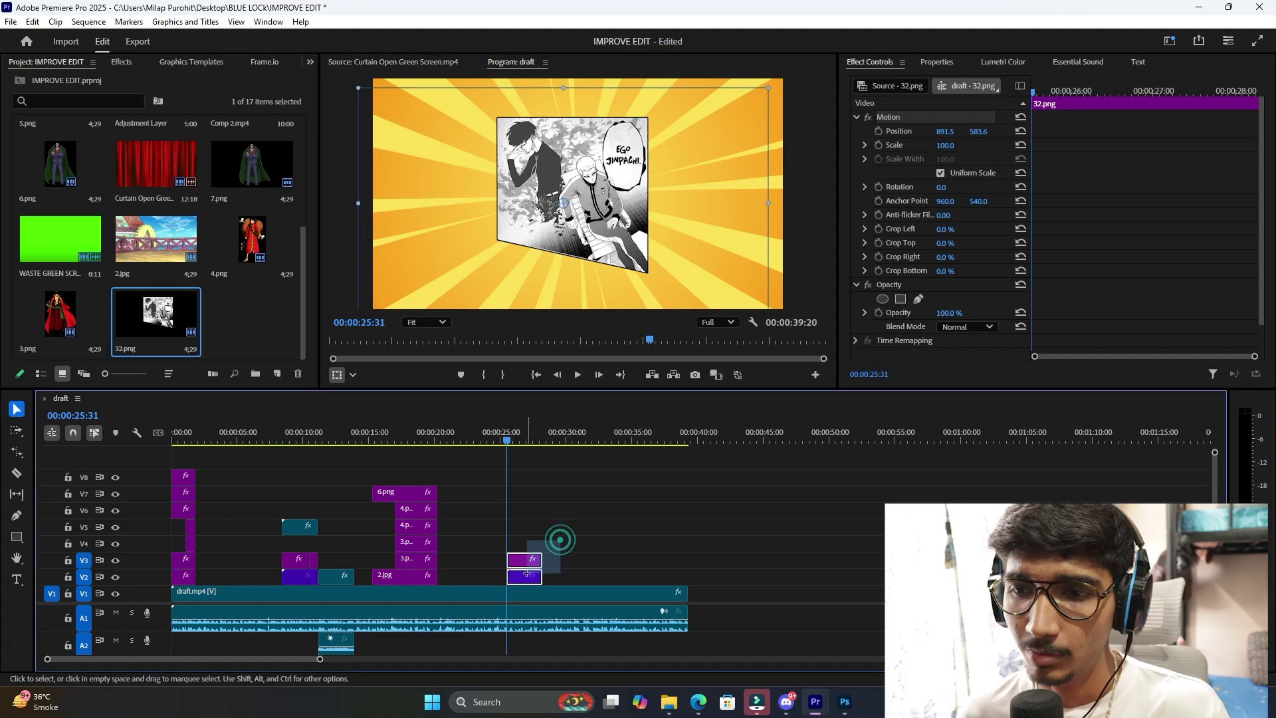
{"action": "key", "text": "Delete"}
Review the draft from the Eiichiro Oda thought-bubble scene through the pointing-man scene up to 00:00:33:10.
{"action": "key", "text": "space"}
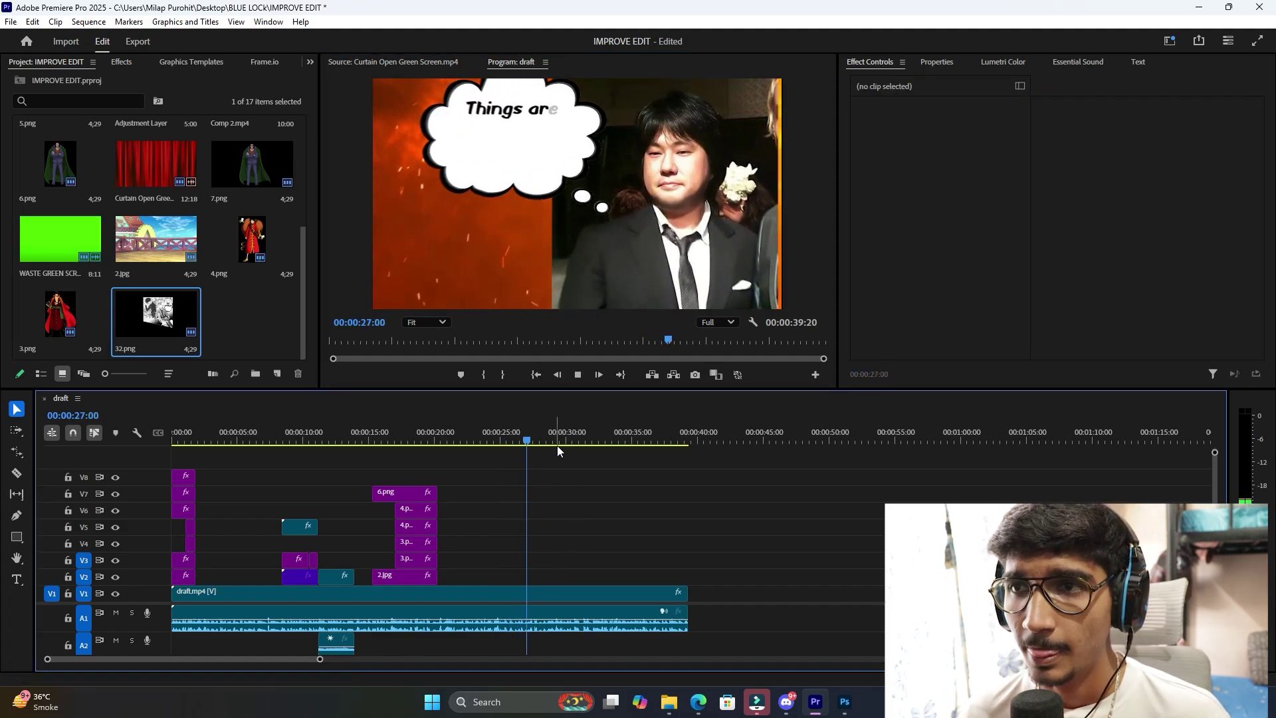
{"action": "key", "text": "space"}
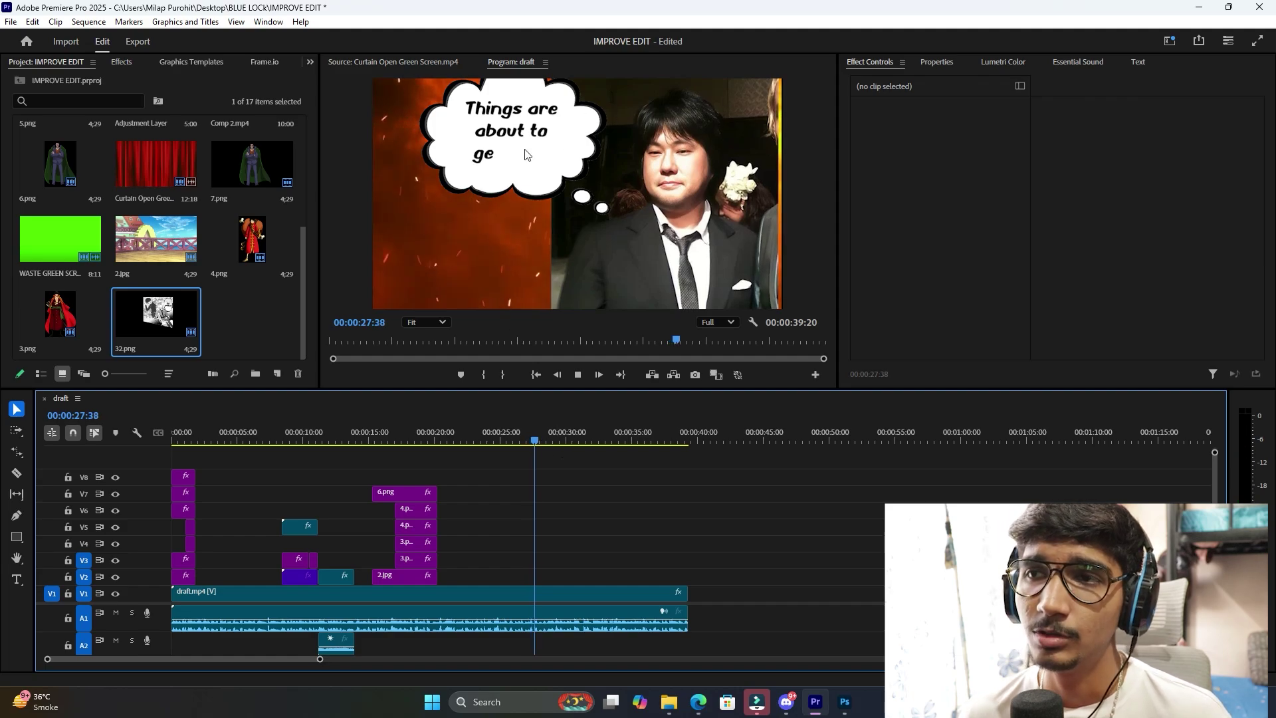
{"action": "key", "text": "space"}
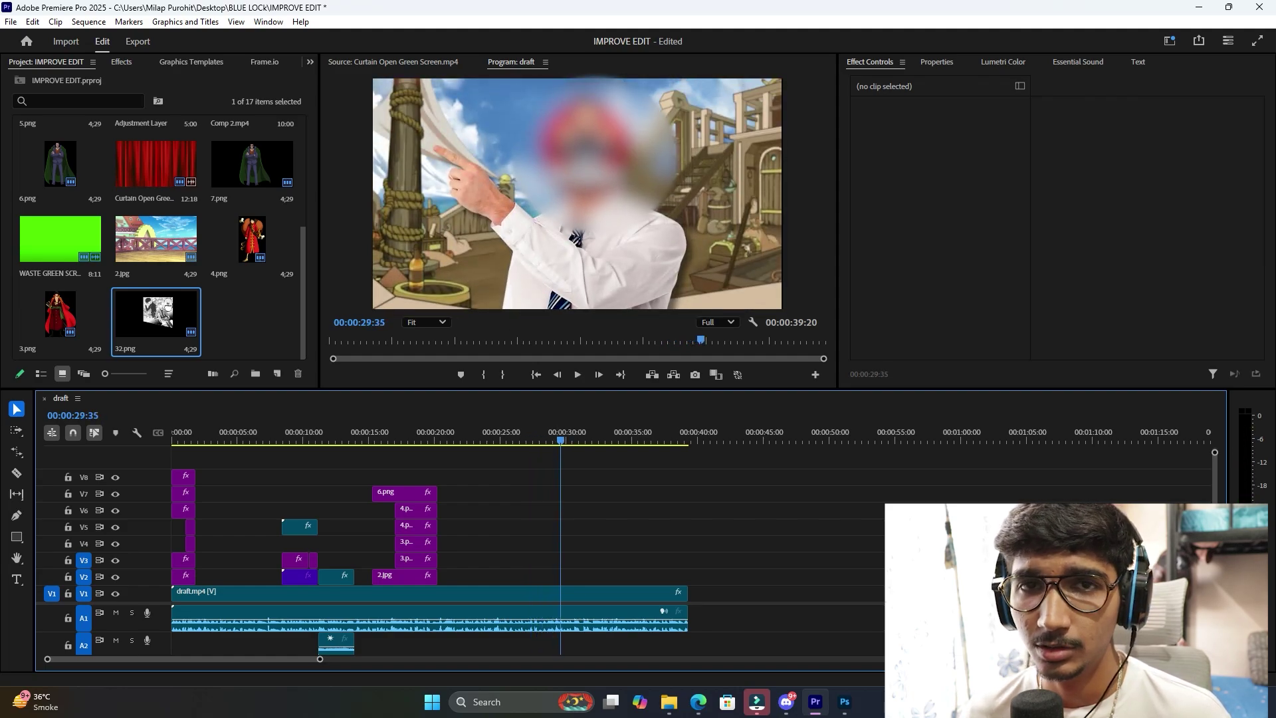
{"action": "left_click", "coordinate": [547, 431]}
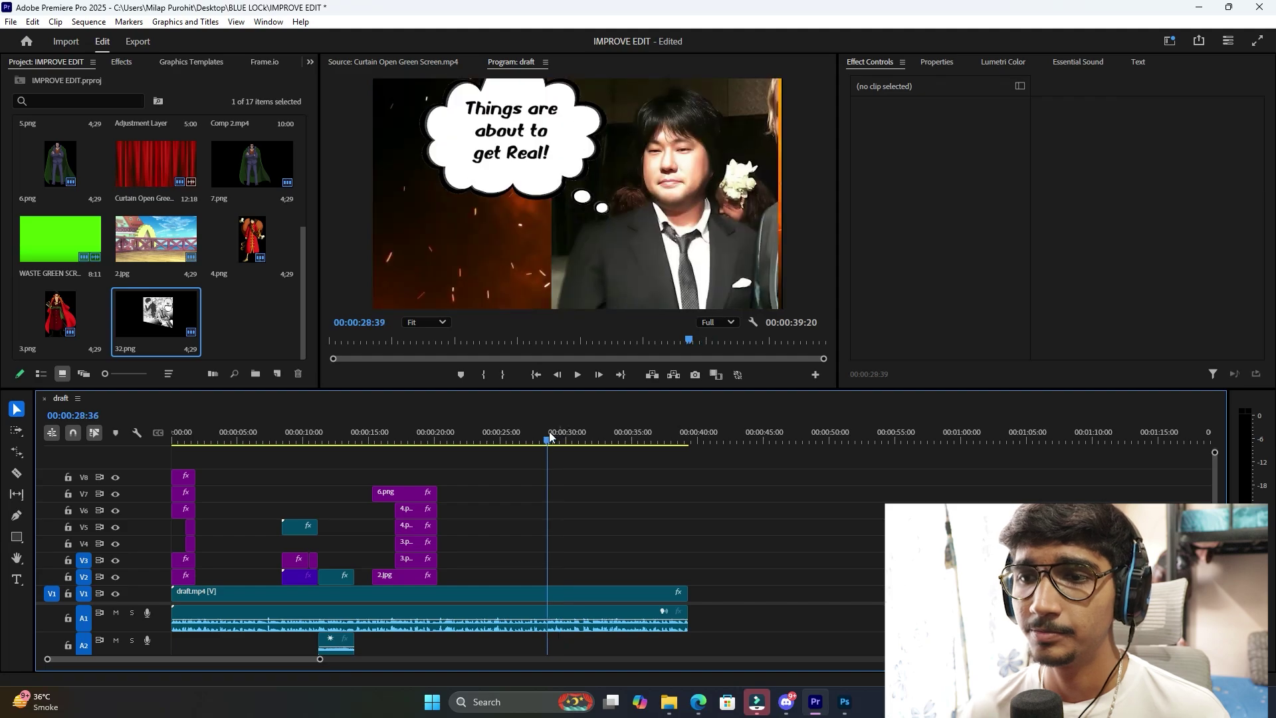
{"action": "mouse_move", "coordinate": [547, 432]}
{"action": "left_mouse_down"}
{"action": "mouse_move", "coordinate": [503, 444]}
{"action": "mouse_move", "coordinate": [530, 440]}
{"action": "left_mouse_up"}
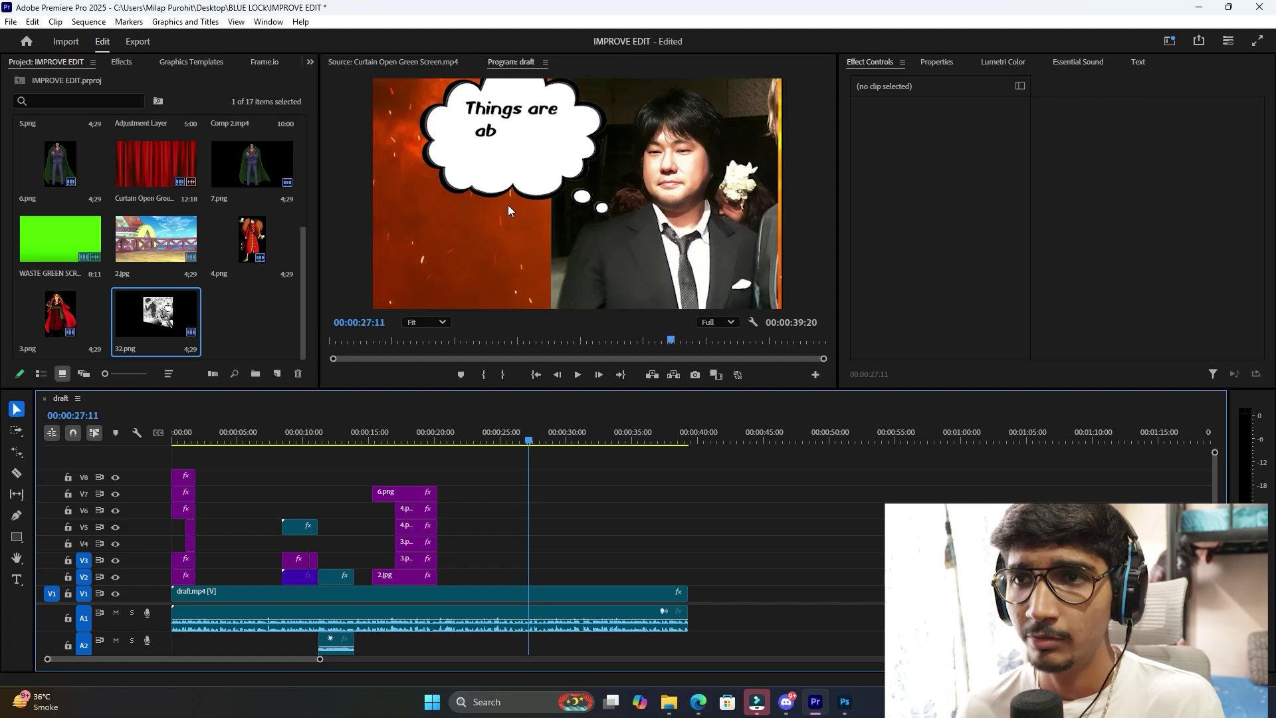
{"action": "left_click_drag", "start_coordinate": [527, 444], "coordinate": [608, 444]}
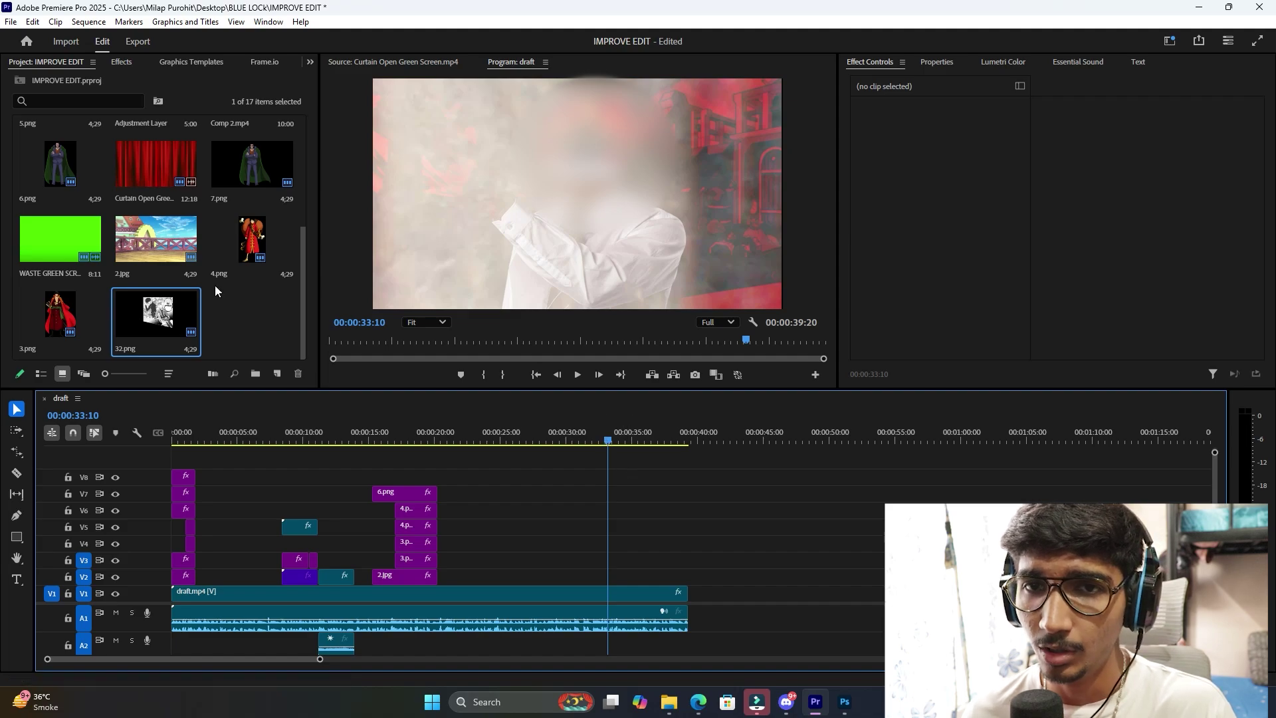
Place the deck background 2.jpg on V2 with its start at 00:00:32:00.
{"action": "scroll", "coordinate": [214, 285], "scroll_direction": "up", "scroll_amount": 3}
{"action": "scroll", "coordinate": [182, 289], "scroll_direction": "down", "scroll_amount": 3}
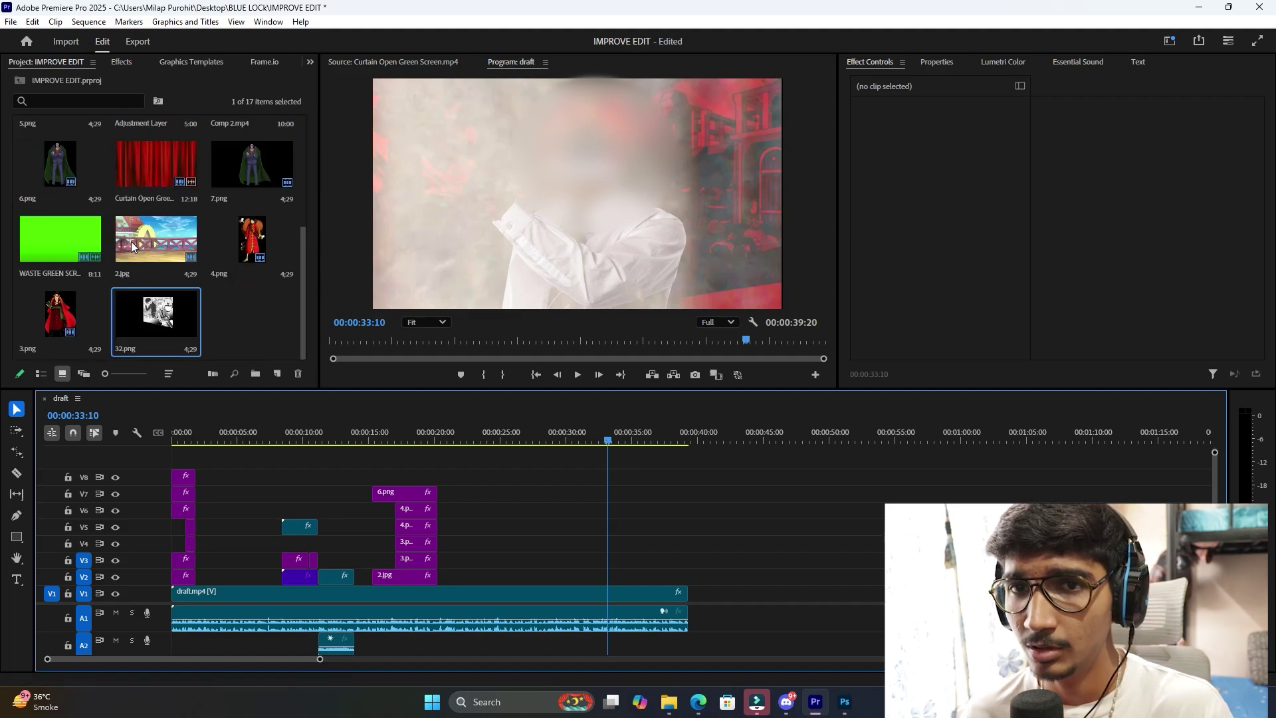
{"action": "left_click_drag", "start_coordinate": [130, 241], "coordinate": [612, 575]}
{"action": "left_click", "coordinate": [590, 439]}
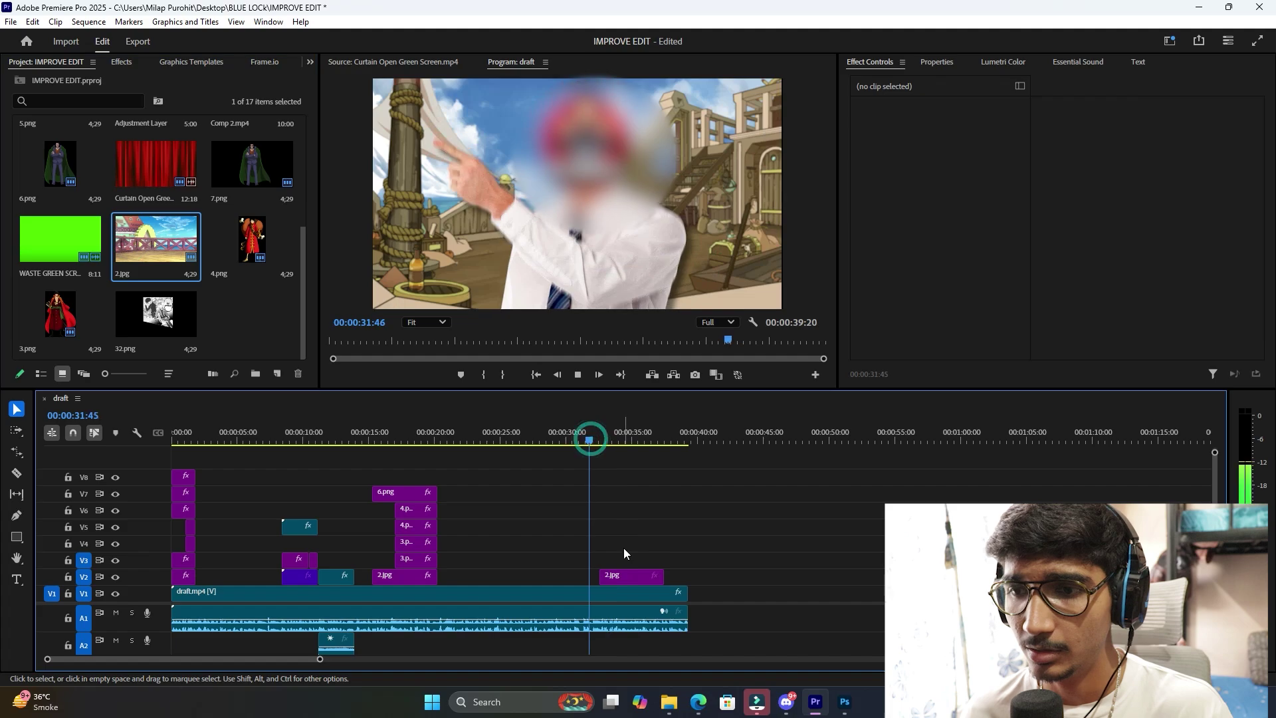
{"action": "left_click_drag", "start_coordinate": [590, 439], "coordinate": [592, 439]}
{"action": "left_click_drag", "start_coordinate": [625, 575], "coordinate": [617, 575]}
Scale the new 2.jpg clip to 179.0 so the deck background fills the frame.
{"action": "left_click", "coordinate": [602, 262]}
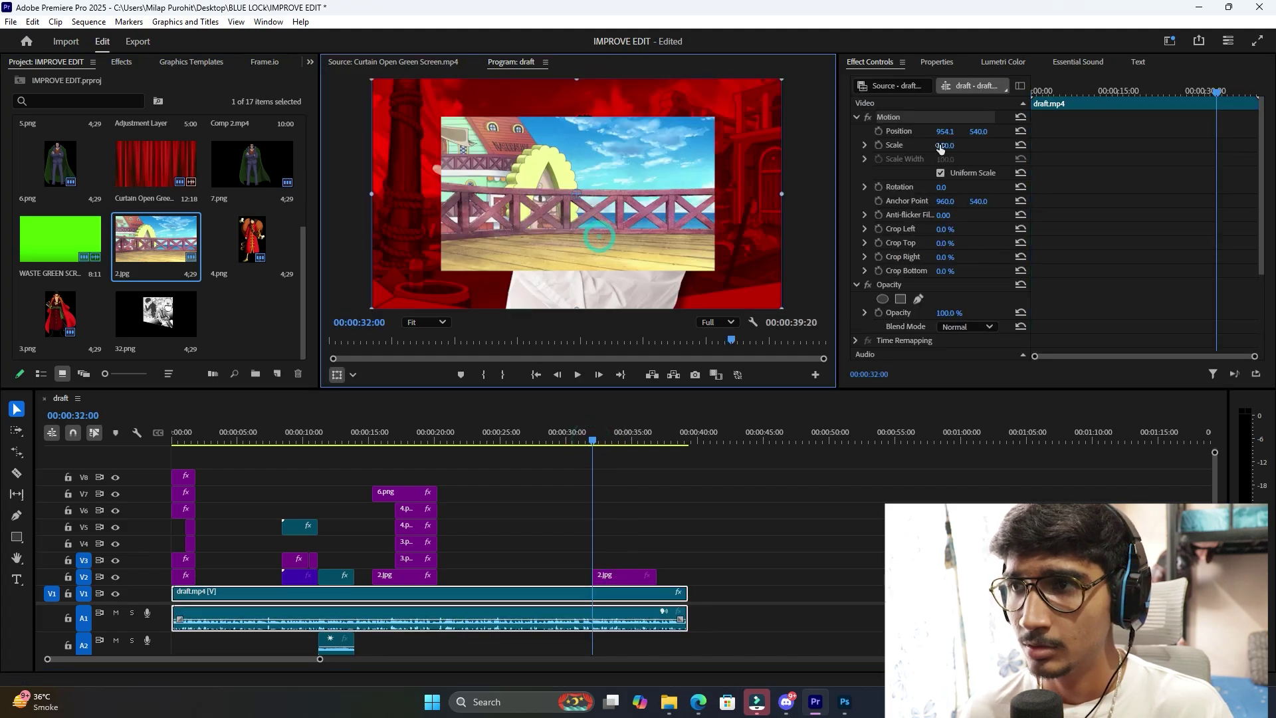
{"action": "left_click", "coordinate": [633, 216]}
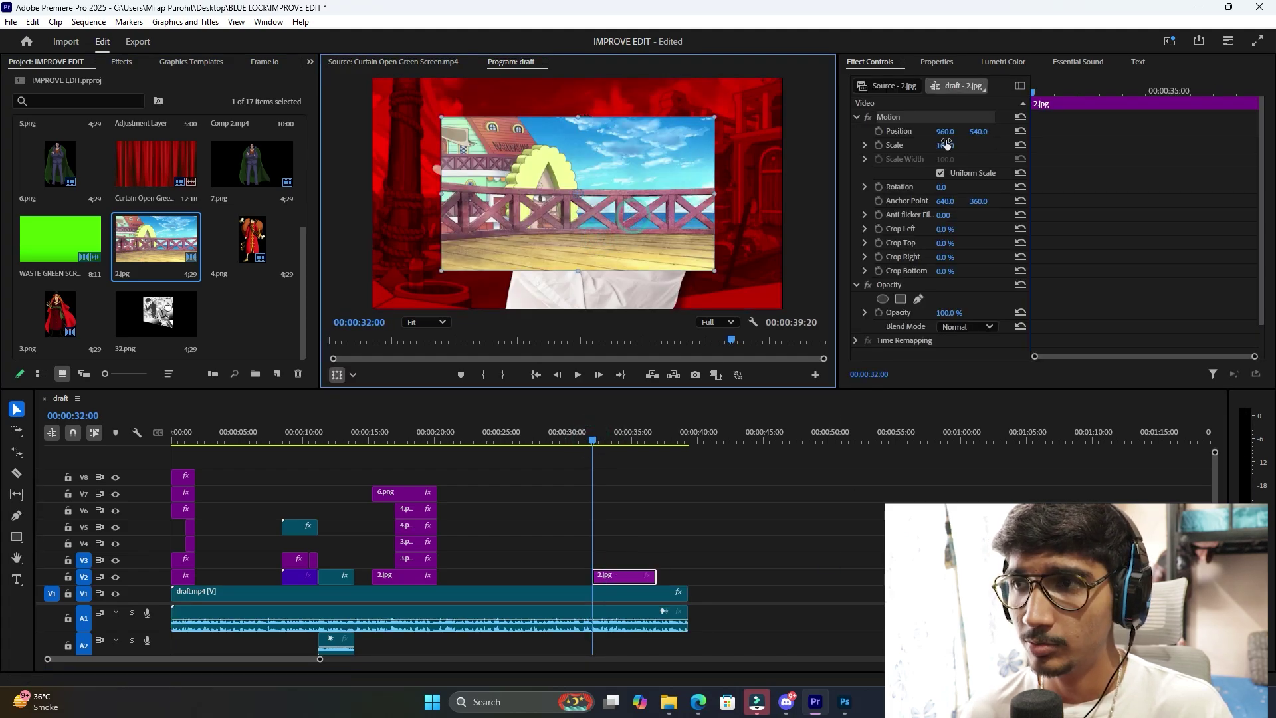
{"action": "left_click_drag", "start_coordinate": [945, 144], "coordinate": [985, 144]}
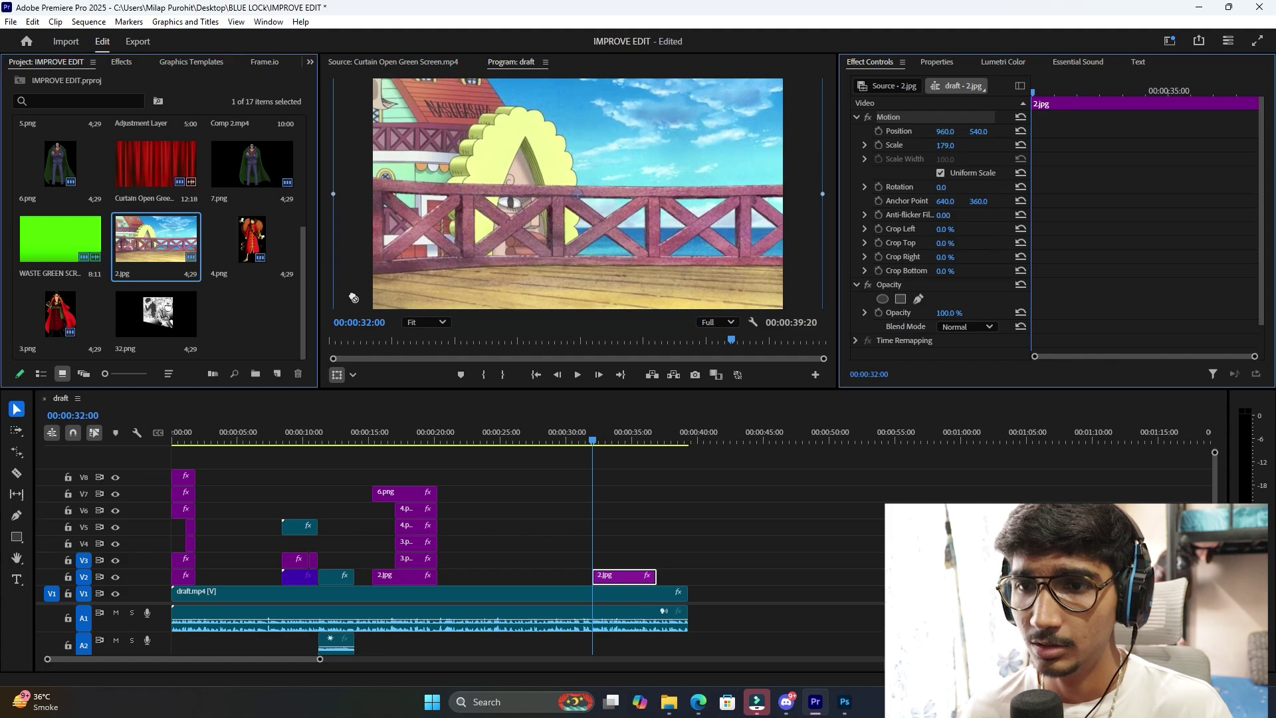
Place 4.png on V3 at 00:00:32:00, scale it to 162.0 and lower it so Luffy's head and upper body are framed.
{"action": "left_click_drag", "start_coordinate": [251, 238], "coordinate": [598, 558]}
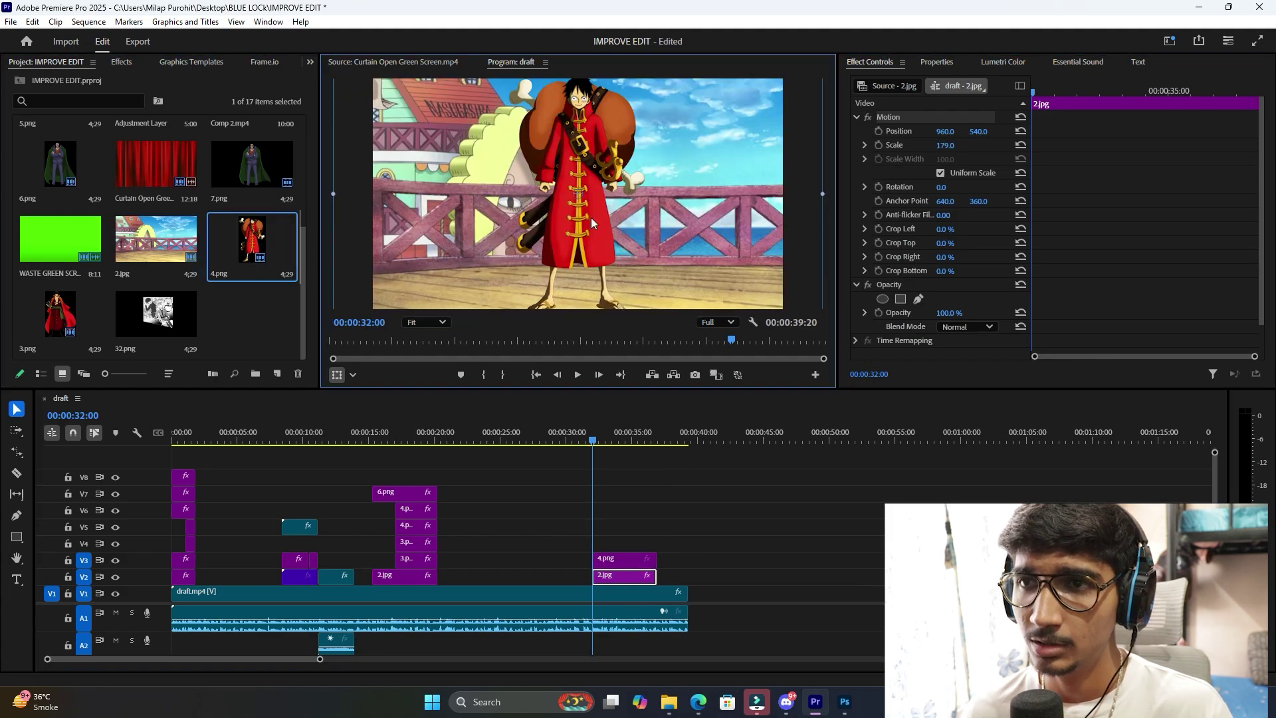
{"action": "left_click", "coordinate": [659, 333]}
{"action": "left_click", "coordinate": [567, 161]}
{"action": "left_click_drag", "start_coordinate": [953, 146], "coordinate": [995, 146]}
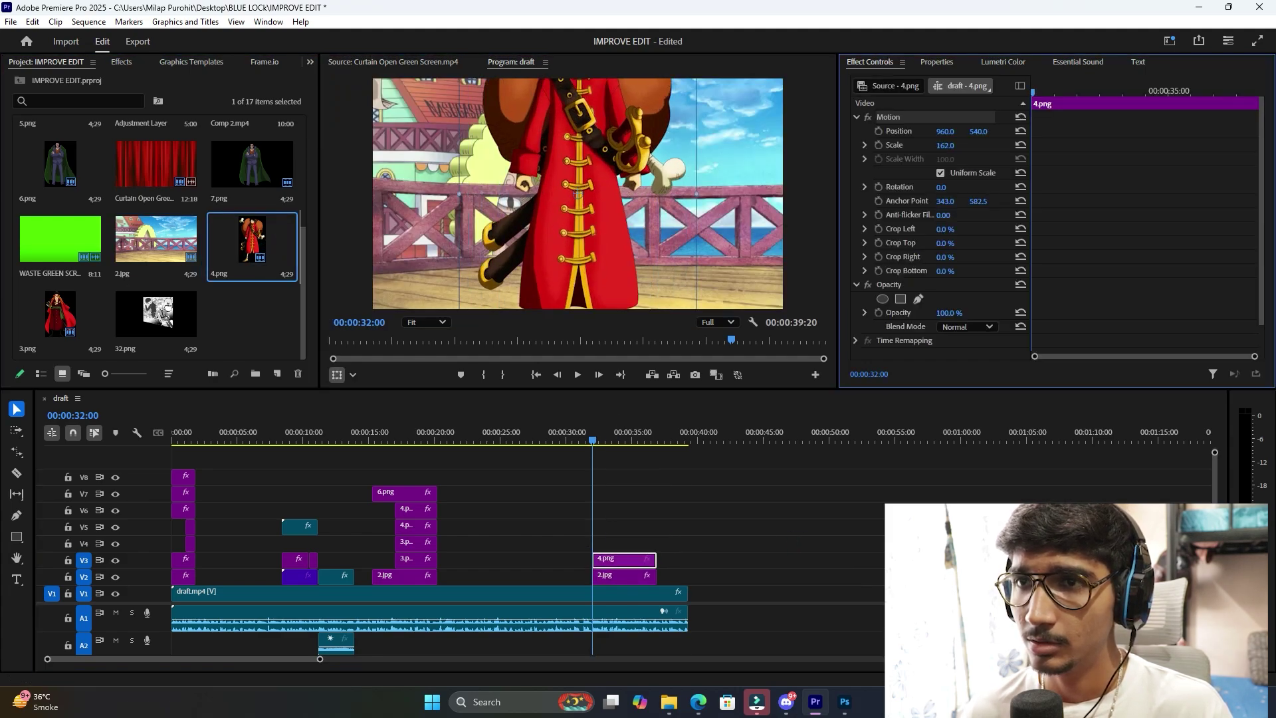
{"action": "left_click_drag", "start_coordinate": [614, 146], "coordinate": [612, 245]}
{"action": "left_click", "coordinate": [678, 499]}
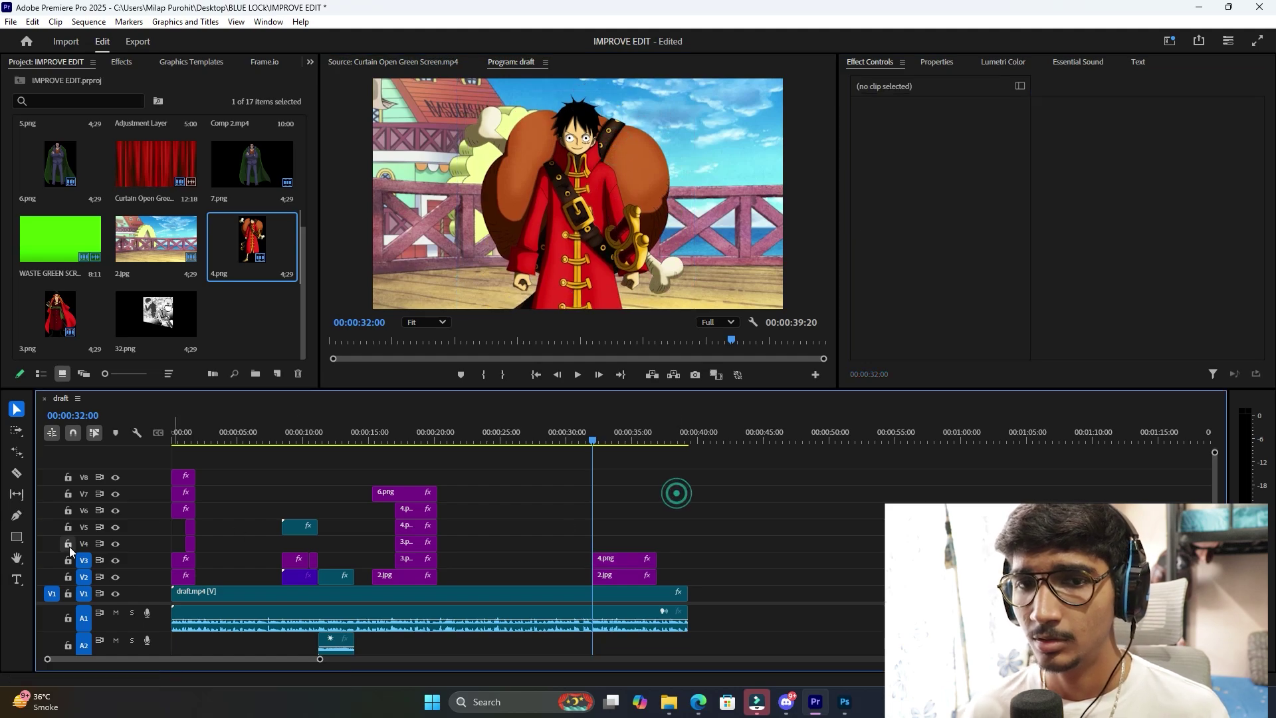
Save the project and draw a rectangle shape covering the whole frame on V4 at 00:00:32:00.
{"action": "key", "text": "ctrl+s"}
{"action": "left_click", "coordinate": [17, 537]}
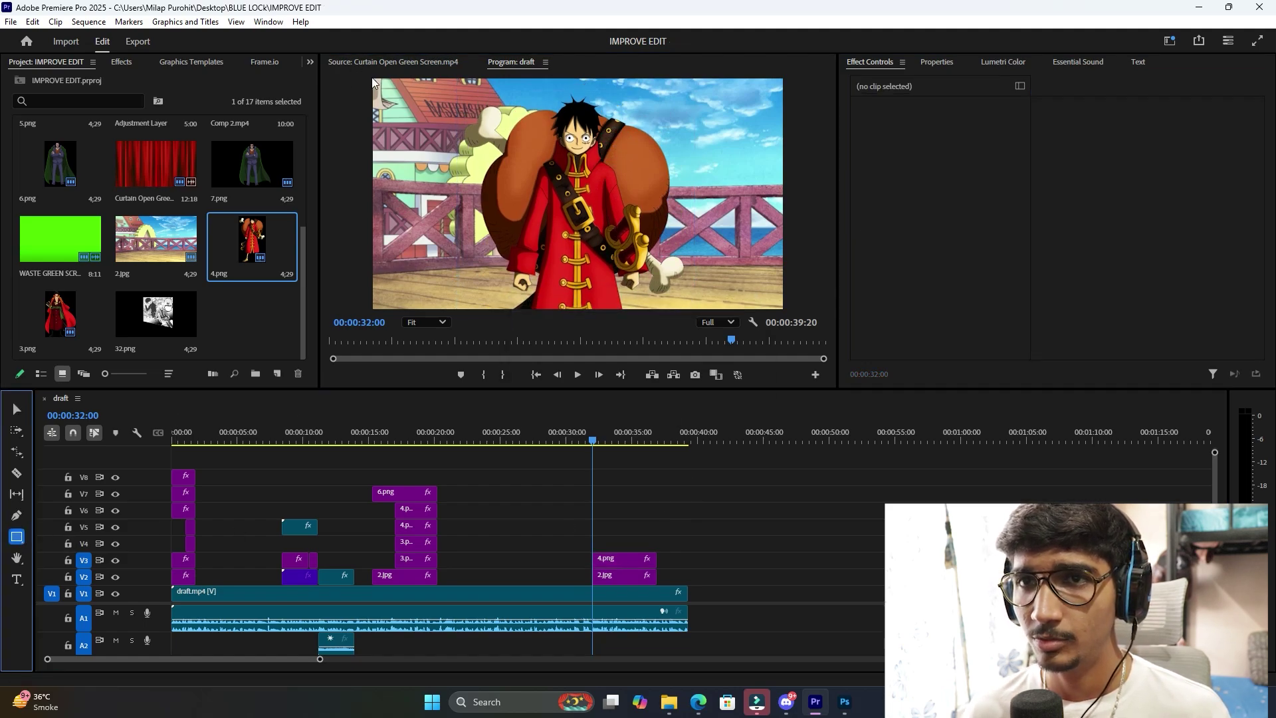
{"action": "left_click_drag", "start_coordinate": [370, 78], "coordinate": [779, 336]}
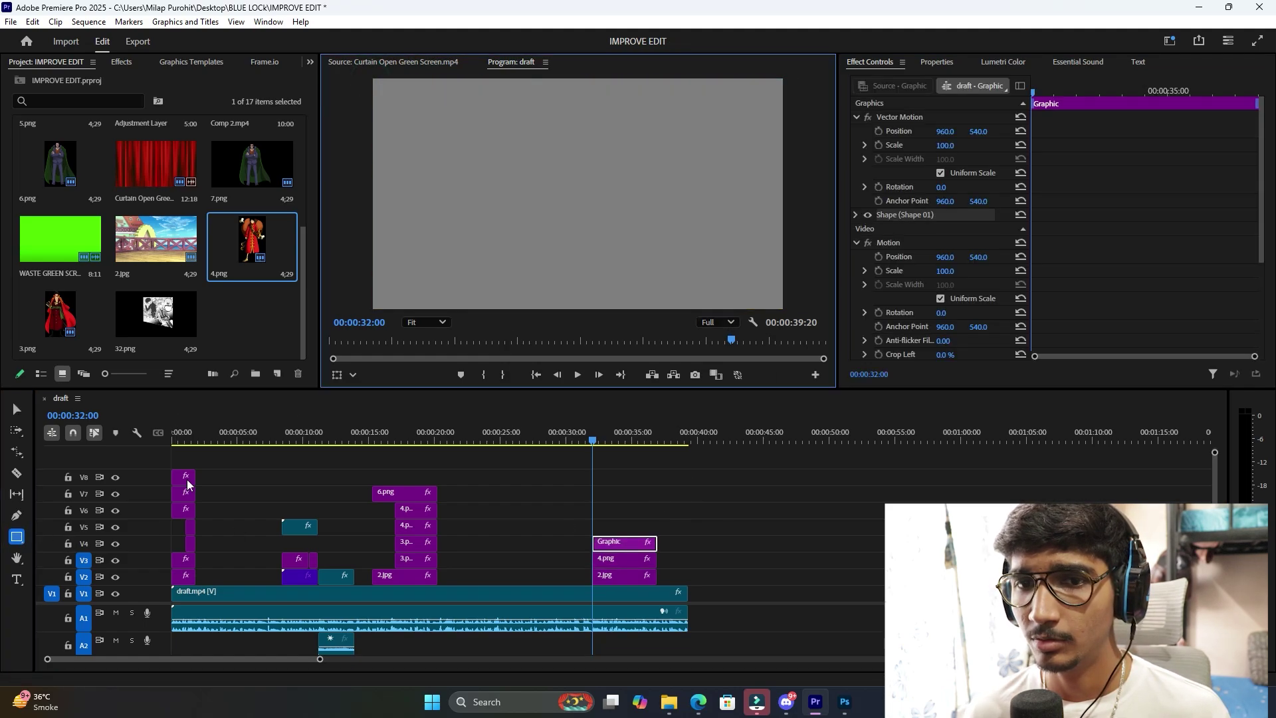
{"action": "left_click", "coordinate": [14, 401]}
{"action": "left_click", "coordinate": [598, 190]}
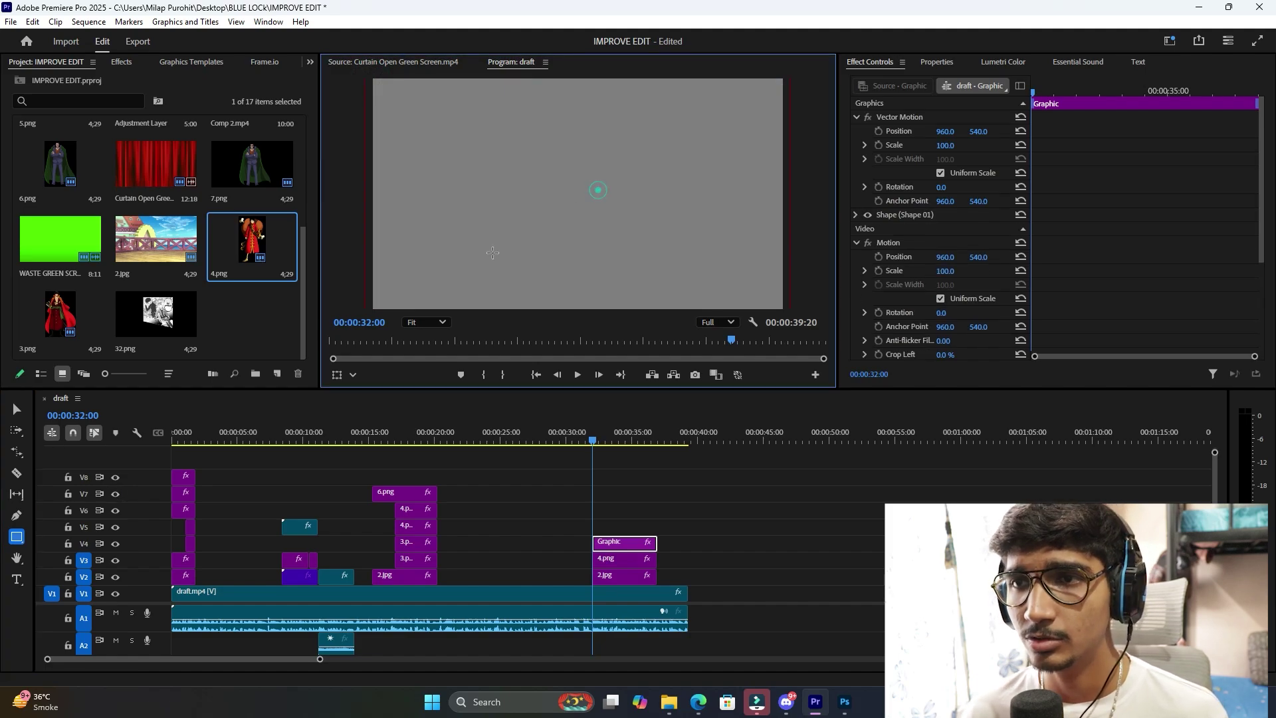
{"action": "left_click", "coordinate": [15, 410]}
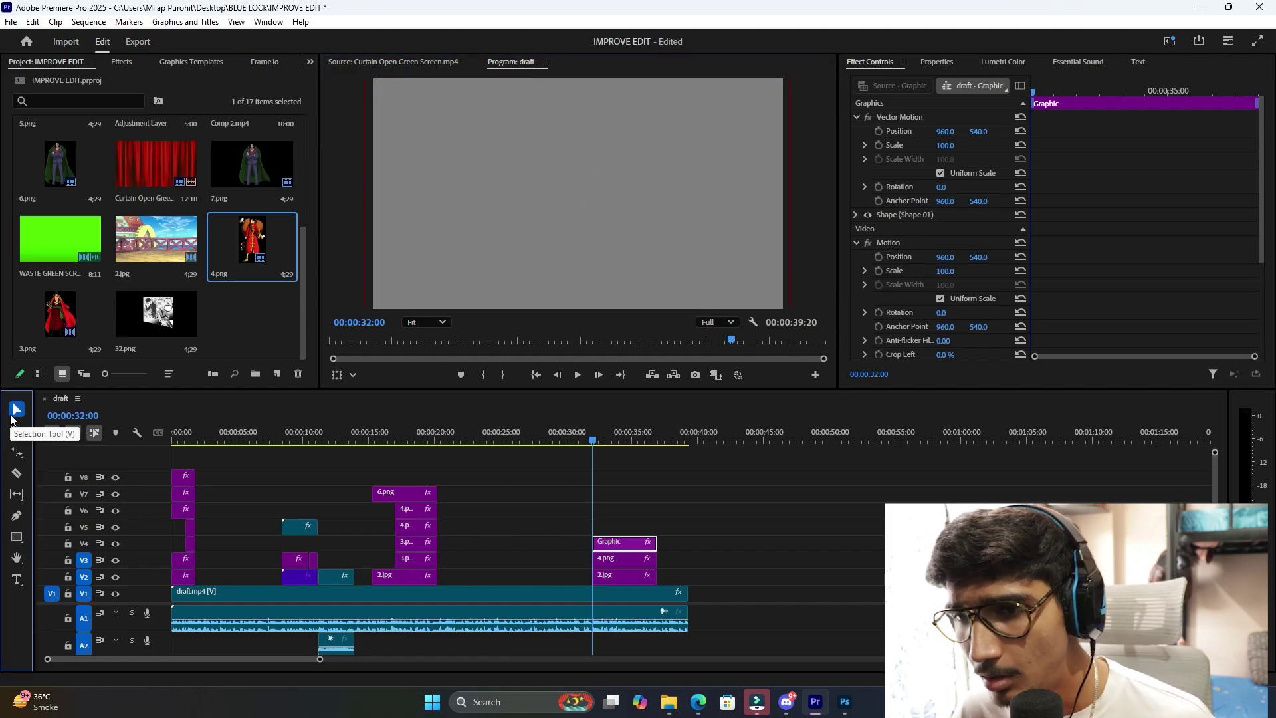
{"action": "left_click", "coordinate": [652, 225]}
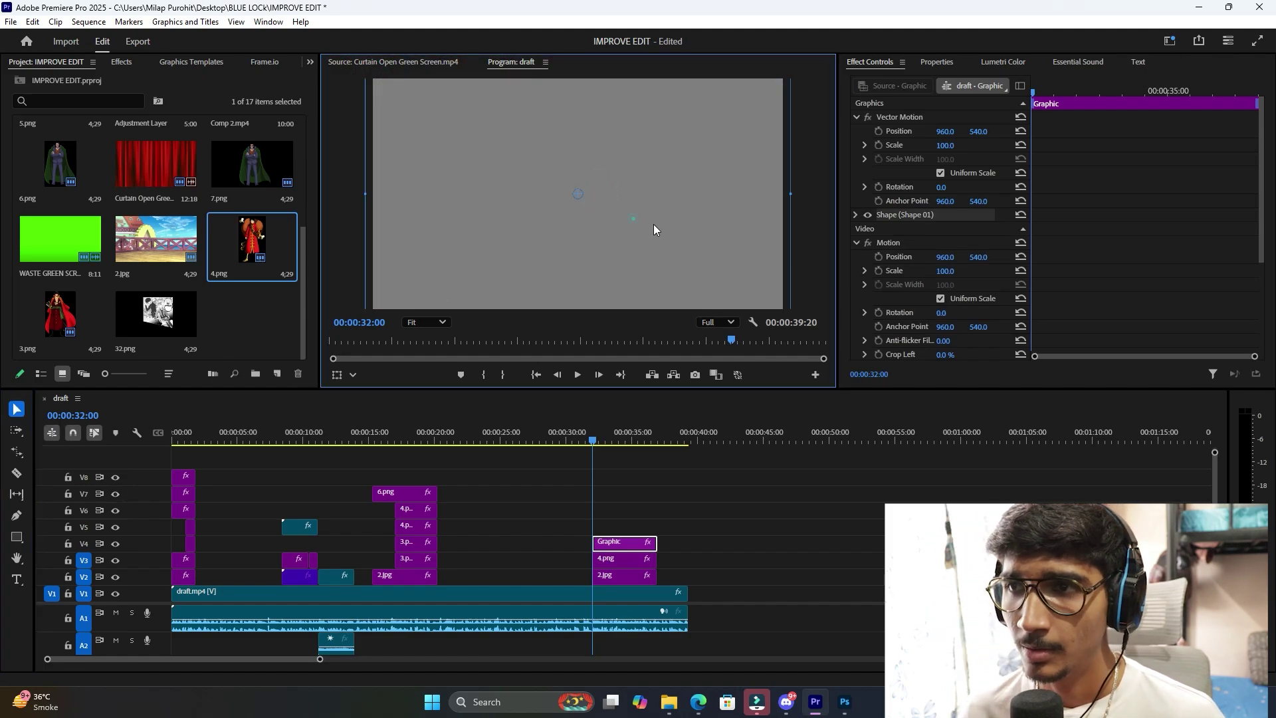
Set the rectangle's fill color to pure red, FF0000.
{"action": "left_click", "coordinate": [951, 60]}
{"action": "left_click", "coordinate": [885, 220]}
{"action": "left_click", "coordinate": [600, 332]}
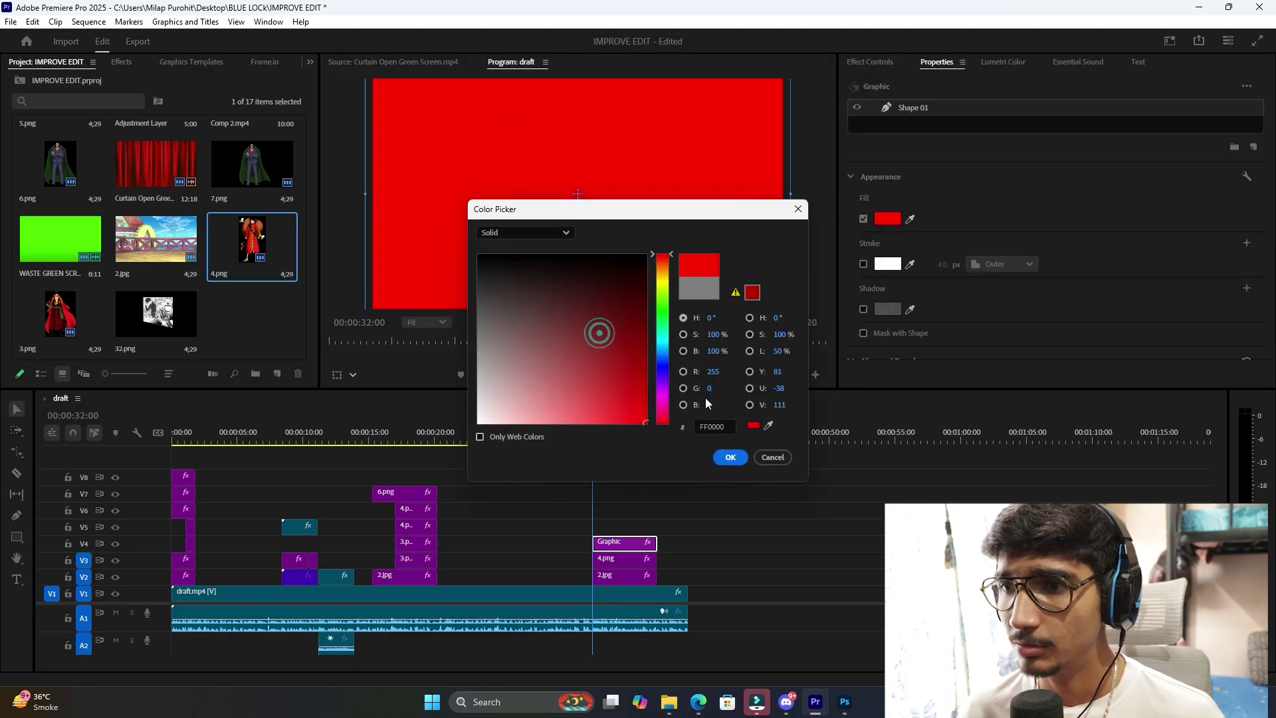
{"action": "left_click", "coordinate": [730, 457]}
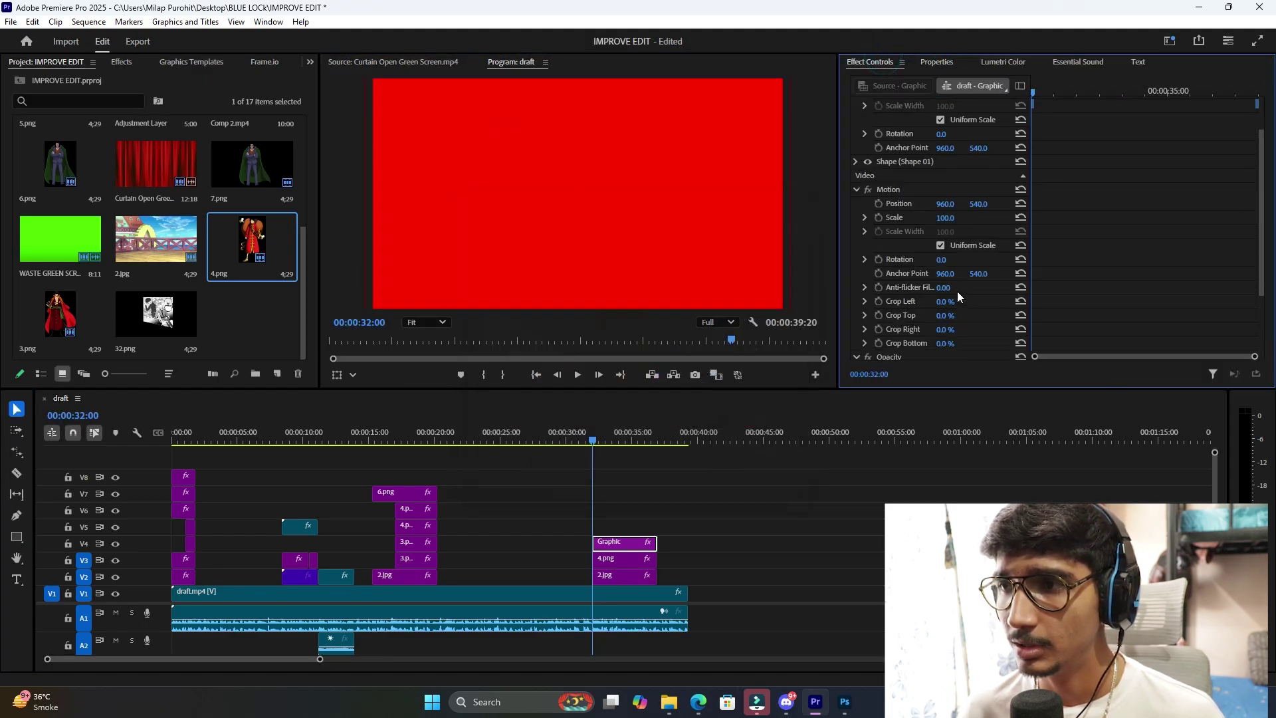
Set the red Graphic clip's blend mode to Multiply so Luffy and the deck show through.
{"action": "scroll", "coordinate": [957, 291], "scroll_direction": "down", "scroll_amount": 4}
{"action": "left_click", "coordinate": [961, 308]}
{"action": "left_click", "coordinate": [964, 360]}
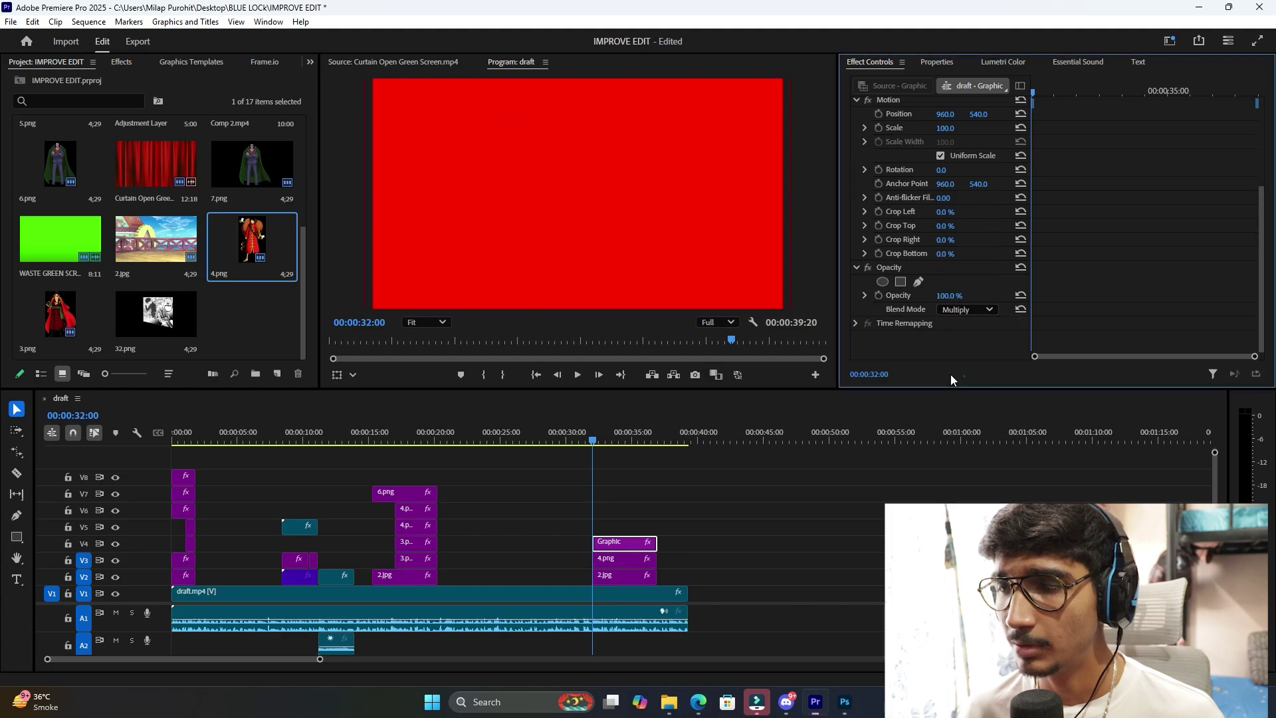
{"action": "left_click", "coordinate": [573, 194]}
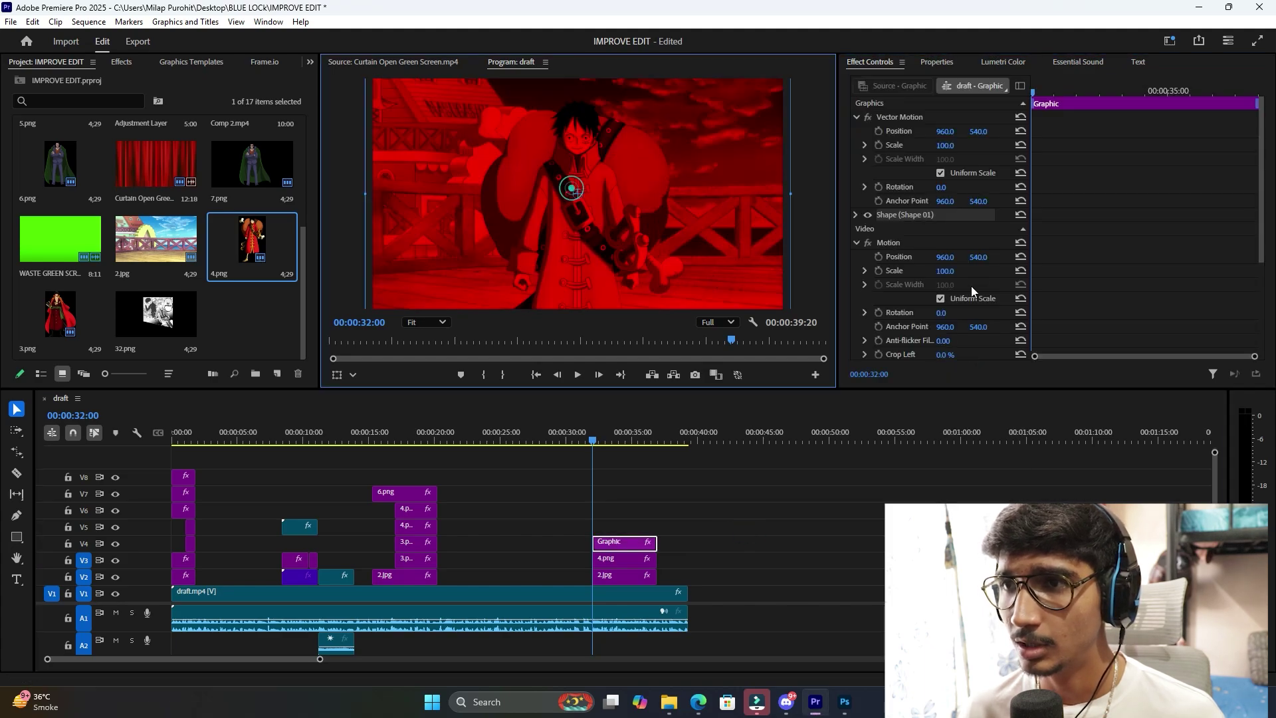
Start opacity keyframes on the red graphic with 0% at 00:00:32:00, 100% at 00:00:32:04 and 0% a few frames on.
{"action": "scroll", "coordinate": [971, 286], "scroll_direction": "down", "scroll_amount": 5}
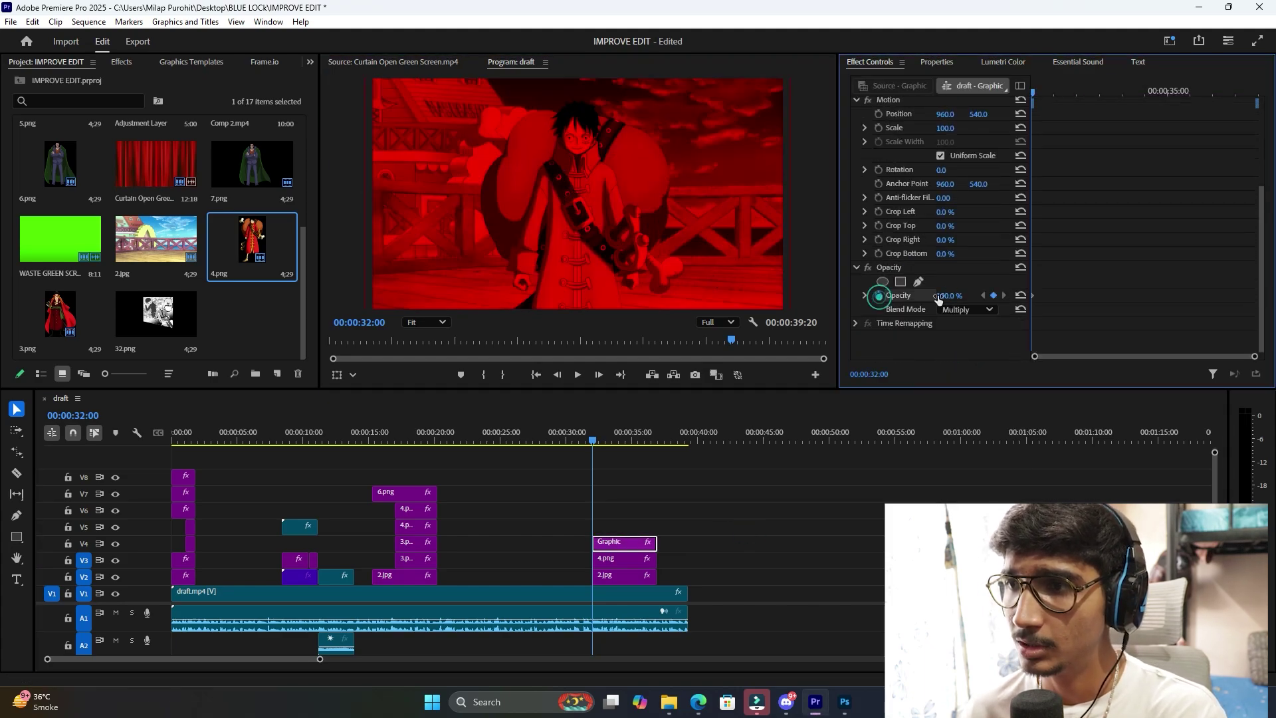
{"action": "left_click", "coordinate": [878, 296]}
{"action": "left_click_drag", "start_coordinate": [949, 296], "coordinate": [956, 297]}
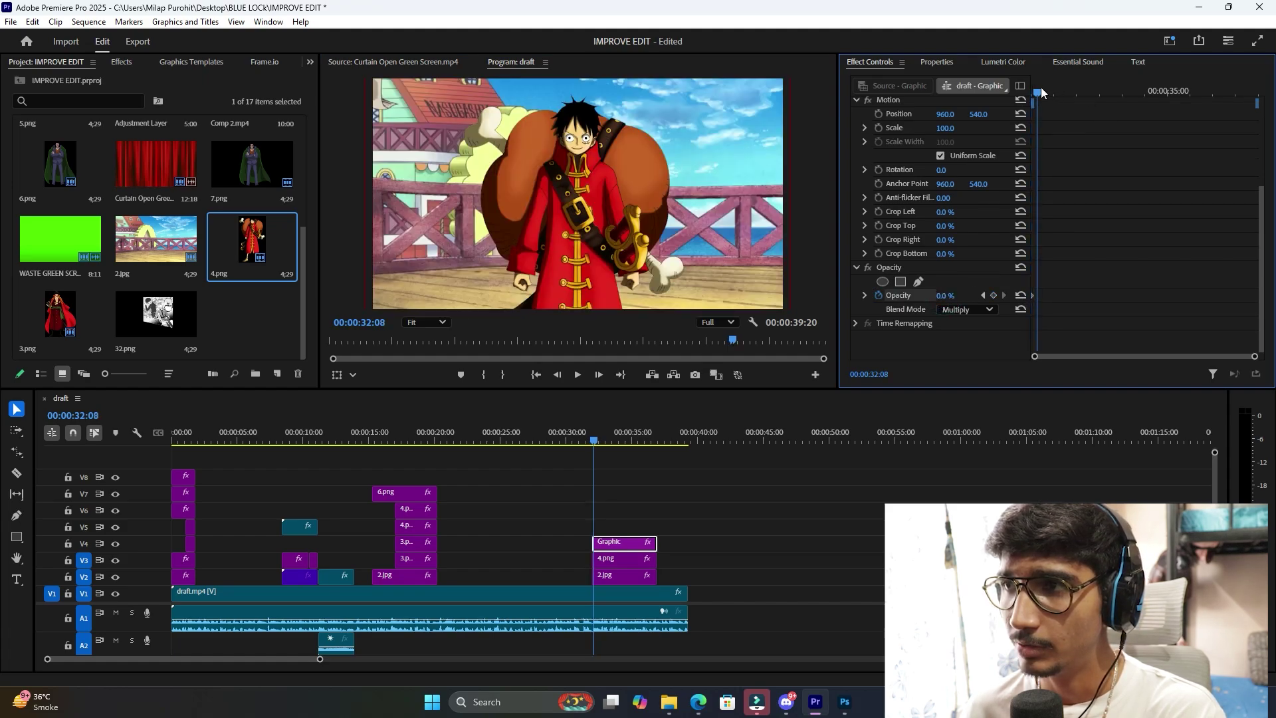
{"action": "left_click_drag", "start_coordinate": [1041, 93], "coordinate": [1034, 93]}
{"action": "left_click_drag", "start_coordinate": [946, 295], "coordinate": [955, 296]}
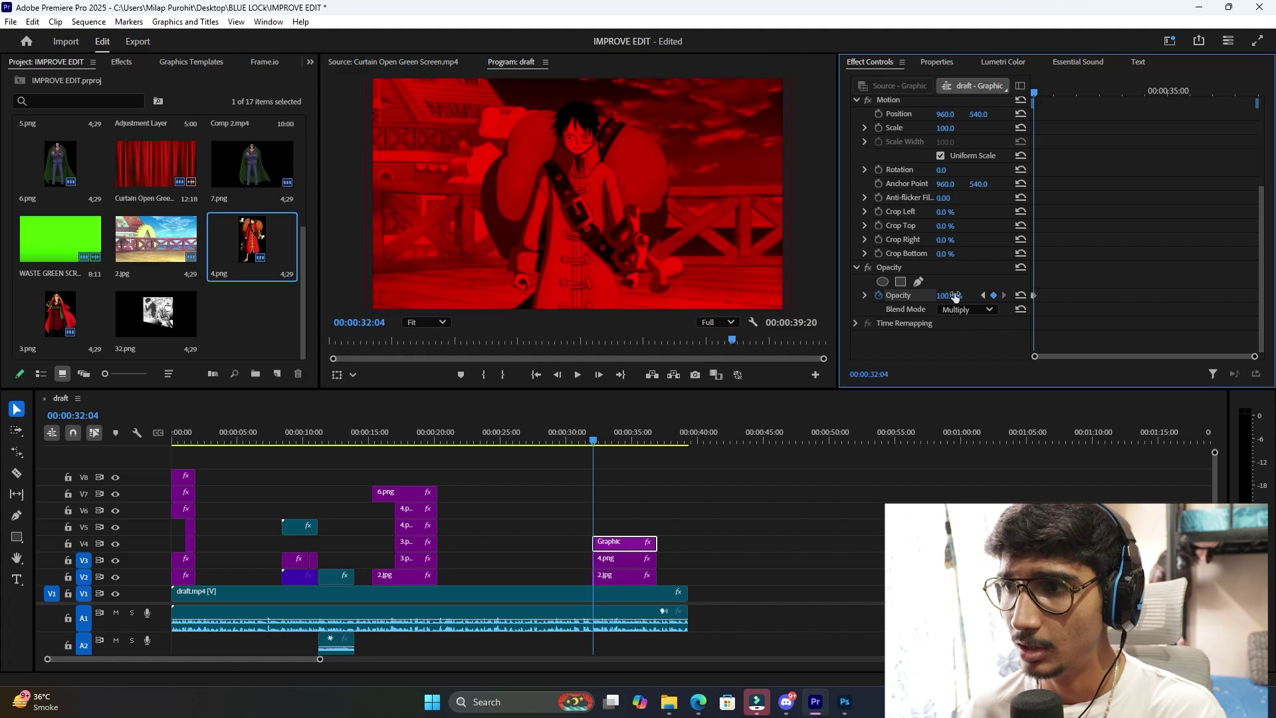
{"action": "left_click", "coordinate": [948, 295]}
{"action": "type", "text": "0"}
{"action": "key", "text": "Return"}
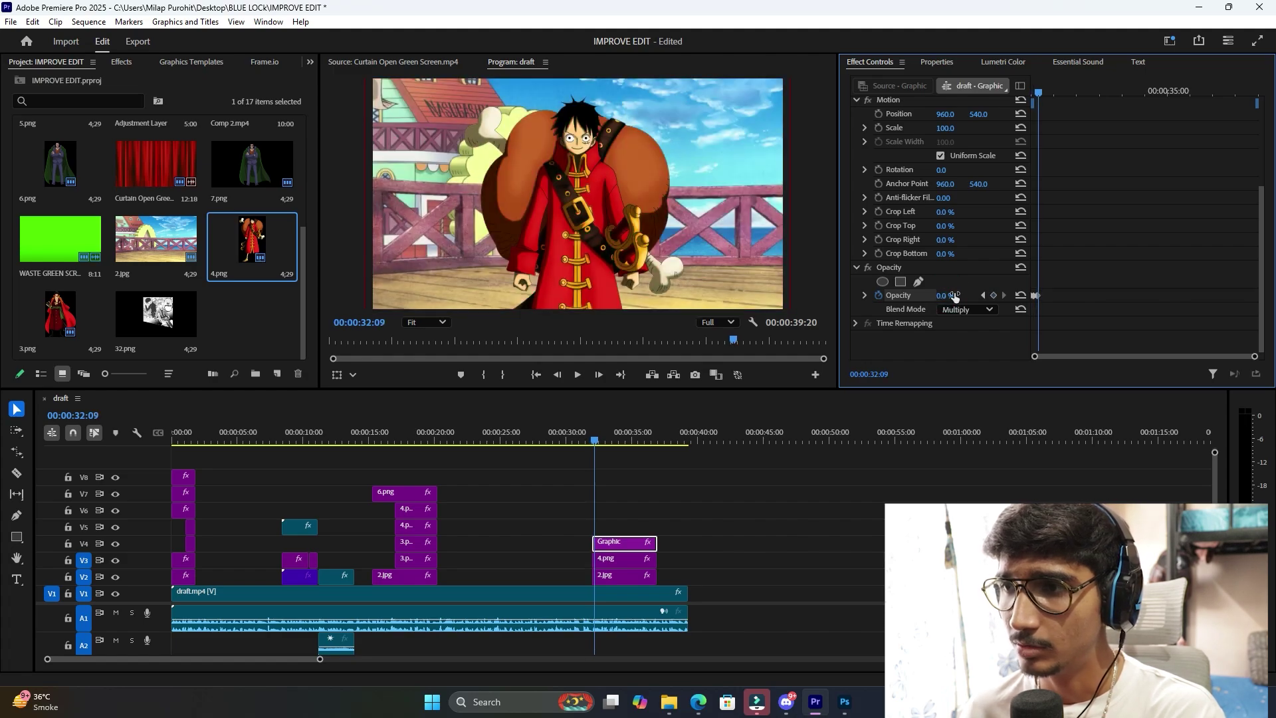
Continue the red flicker with opacity keyframes of 100% and 0%, spaced a few frames apart up to about 00:00:32:19.
{"action": "left_click", "coordinate": [944, 297]}
{"action": "type", "text": "100"}
{"action": "key", "text": "Return"}
{"action": "key", "text": "Right"}
{"action": "key", "text": "Right"}
{"action": "key", "text": "Right"}
{"action": "key", "text": "Right"}
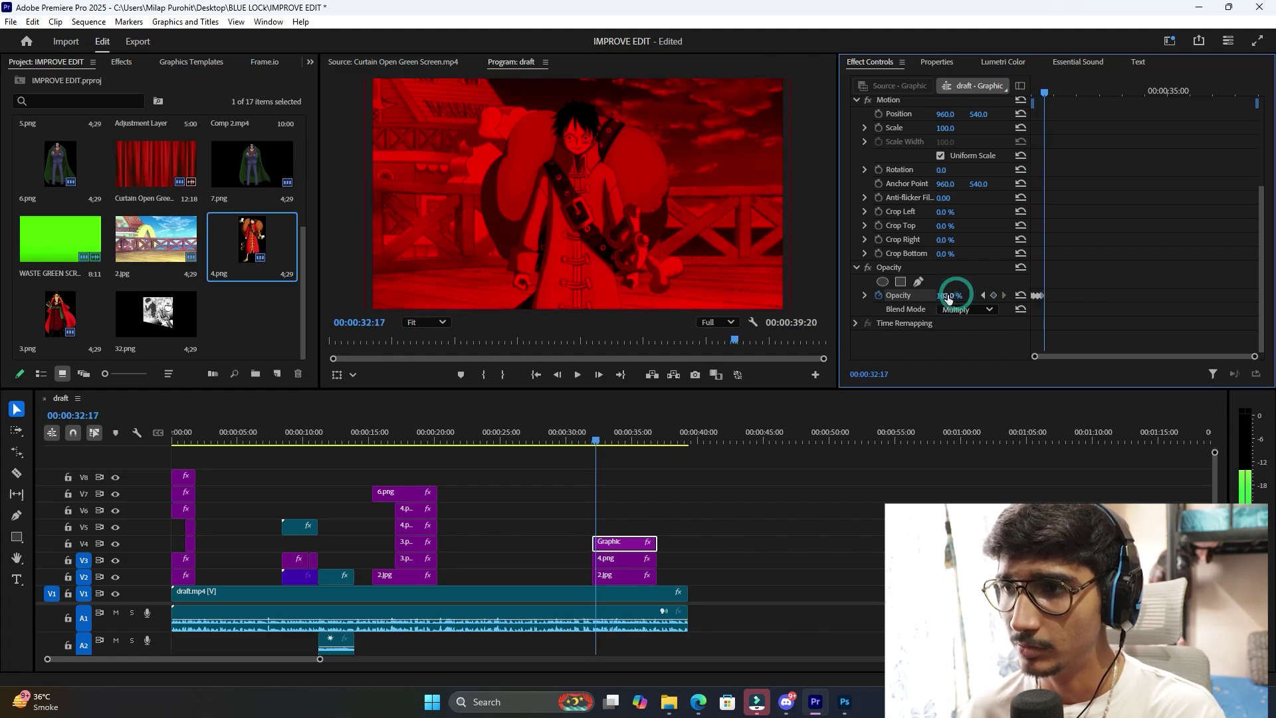
{"action": "left_click", "coordinate": [933, 296]}
{"action": "type", "text": "0"}
{"action": "key", "text": "Return"}
{"action": "key", "text": "Right"}
{"action": "key", "text": "Right"}
{"action": "key", "text": "Right"}
{"action": "key", "text": "Right"}
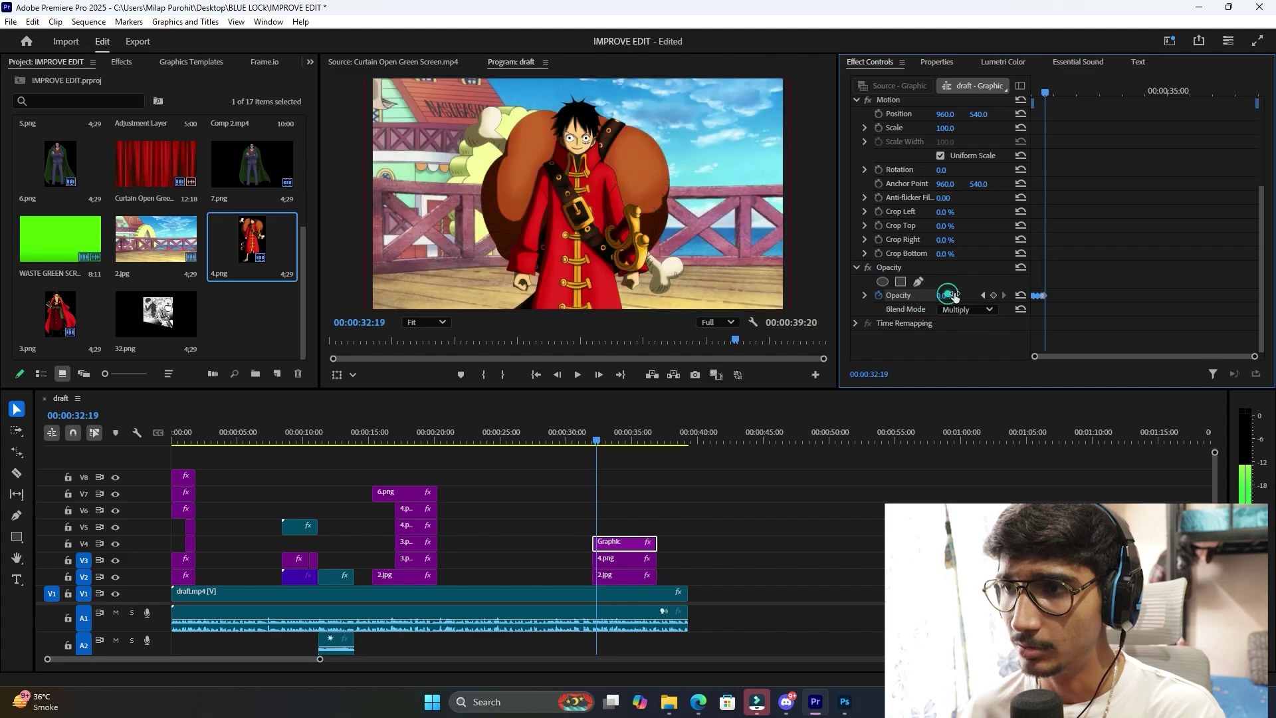
Finish the flicker with opacity keyframes of 100%, 0% and 100%, the last one at 00:00:32:30.
{"action": "left_click", "coordinate": [937, 296]}
{"action": "type", "text": "100"}
{"action": "key", "text": "Return"}
{"action": "key", "text": "Right"}
{"action": "key", "text": "Right"}
{"action": "key", "text": "Right"}
{"action": "key", "text": "Right"}
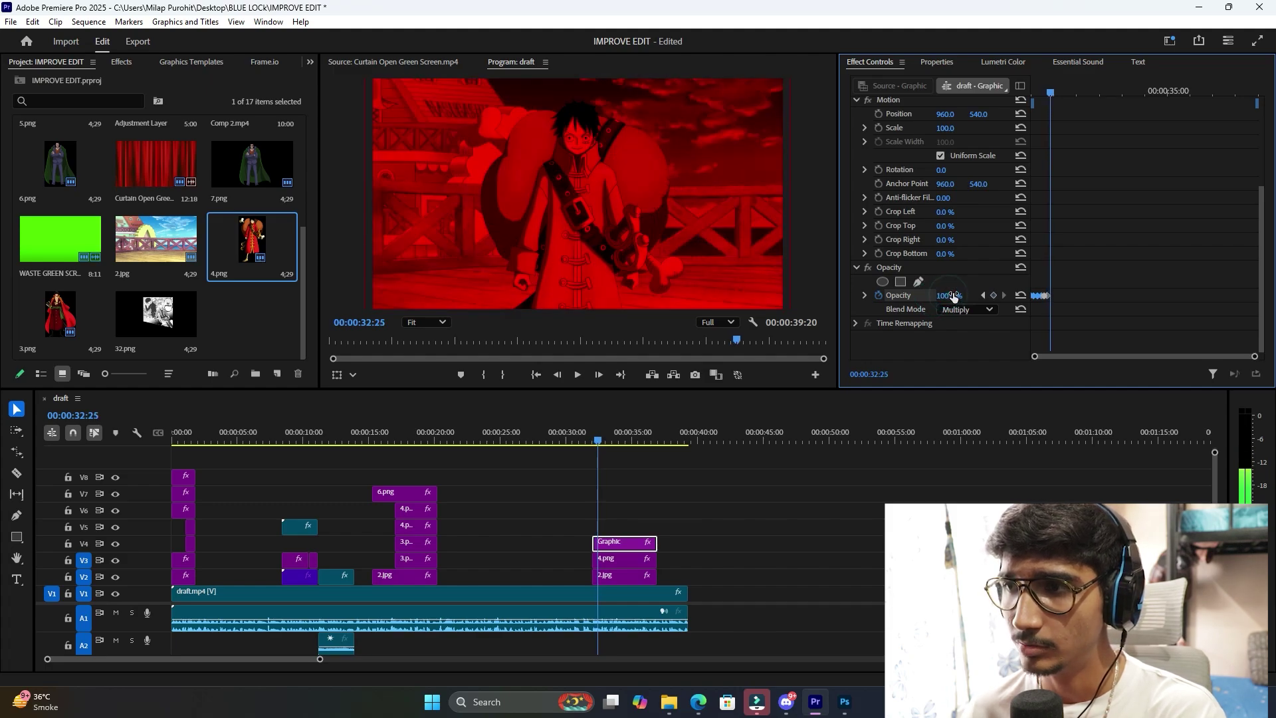
{"action": "left_click", "coordinate": [945, 295]}
{"action": "type", "text": "0"}
{"action": "key", "text": "Return"}
{"action": "key", "text": "Right"}
{"action": "key", "text": "Right"}
{"action": "left_click", "coordinate": [944, 295]}
{"action": "type", "text": "100"}
{"action": "key", "text": "Return"}
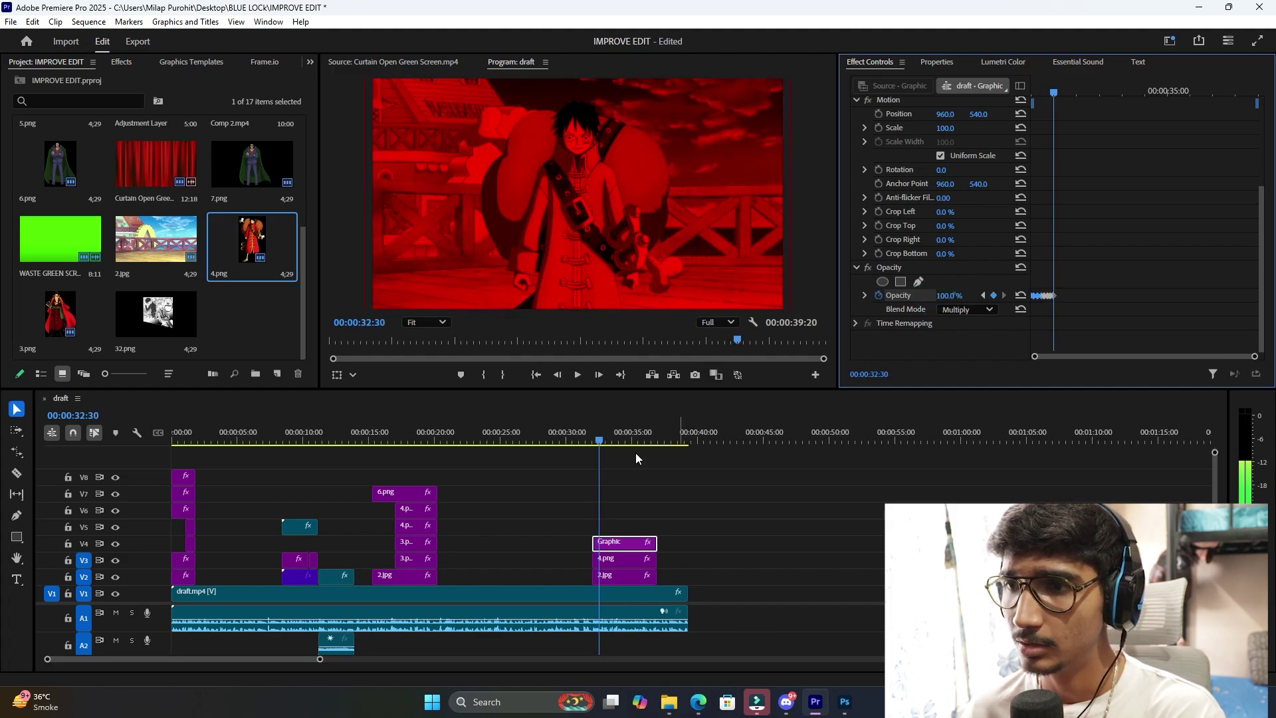
Play the Luffy close-up from about 00:00:32:00 to check the red flashing.
{"action": "left_click", "coordinate": [589, 437]}
{"action": "key", "text": "space"}
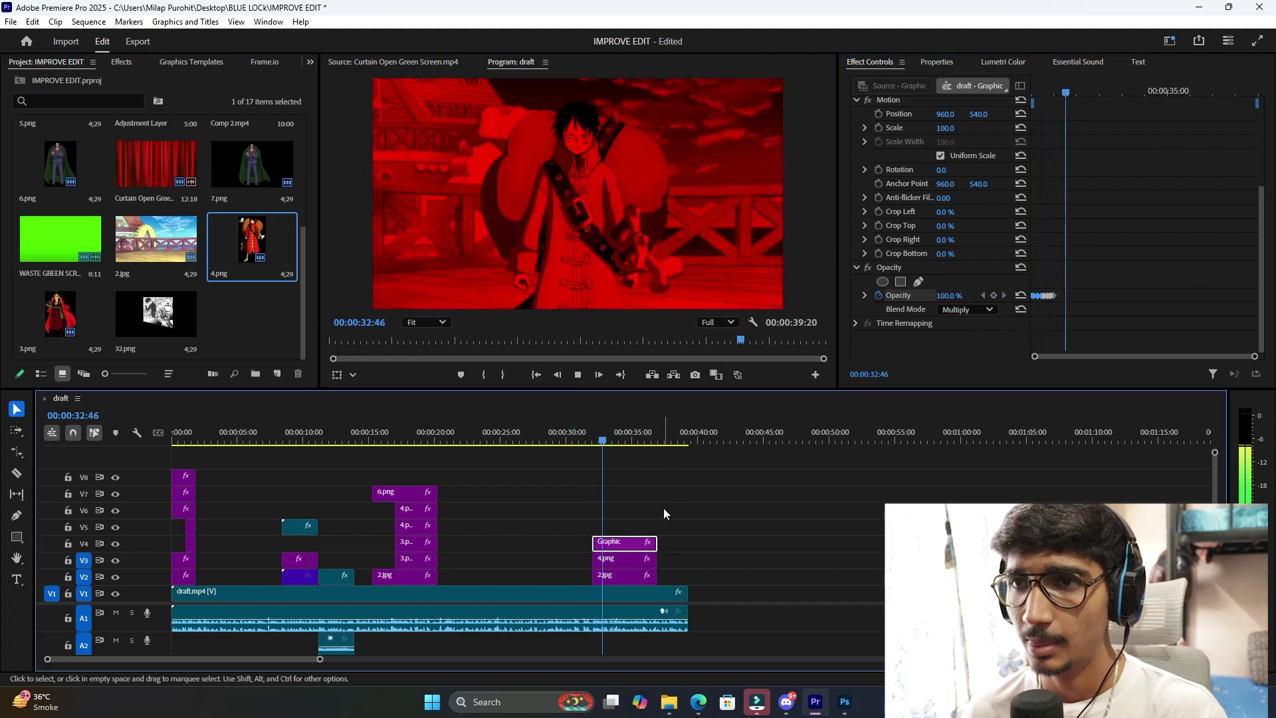
{"action": "left_click", "coordinate": [589, 429]}
Move the Graphic, 4.png and 2.jpg clips beyond the draft's end and play the original pointing-man scene from 00:00:29:37.
{"action": "left_click", "coordinate": [562, 432]}
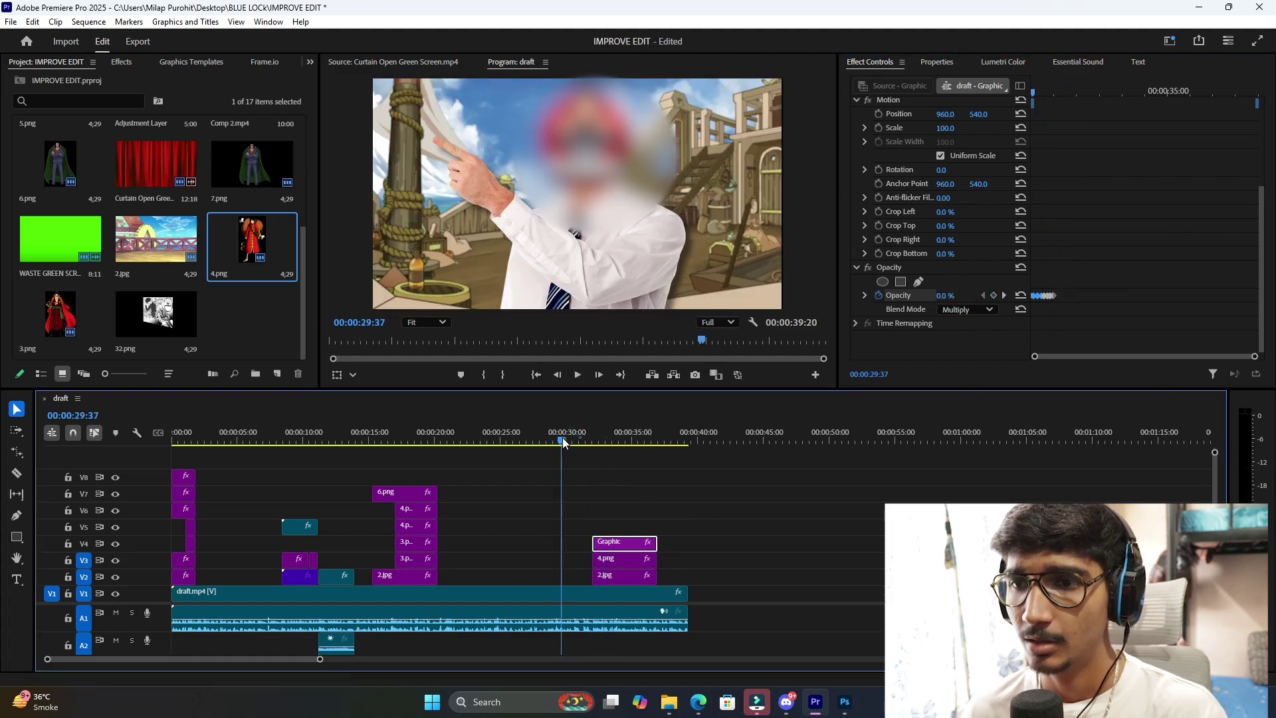
{"action": "left_click_drag", "start_coordinate": [679, 522], "coordinate": [726, 575]}
{"action": "key", "text": "space"}
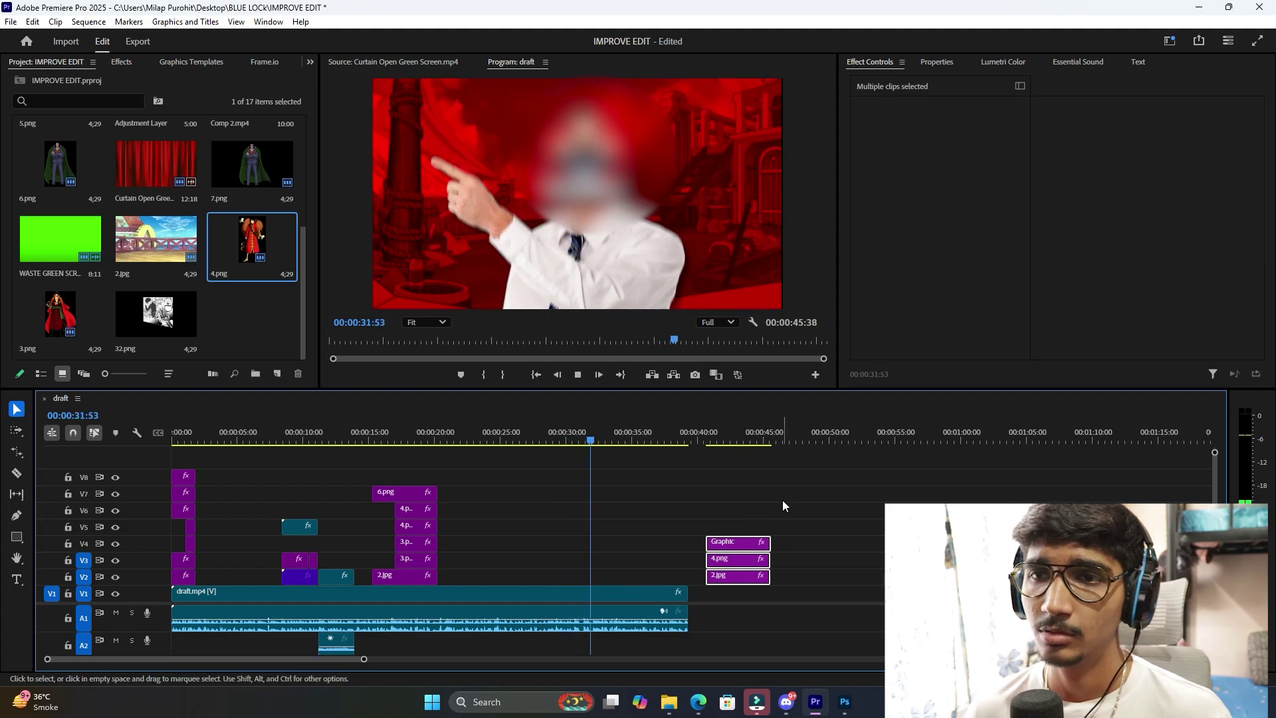
{"action": "key", "text": "space"}
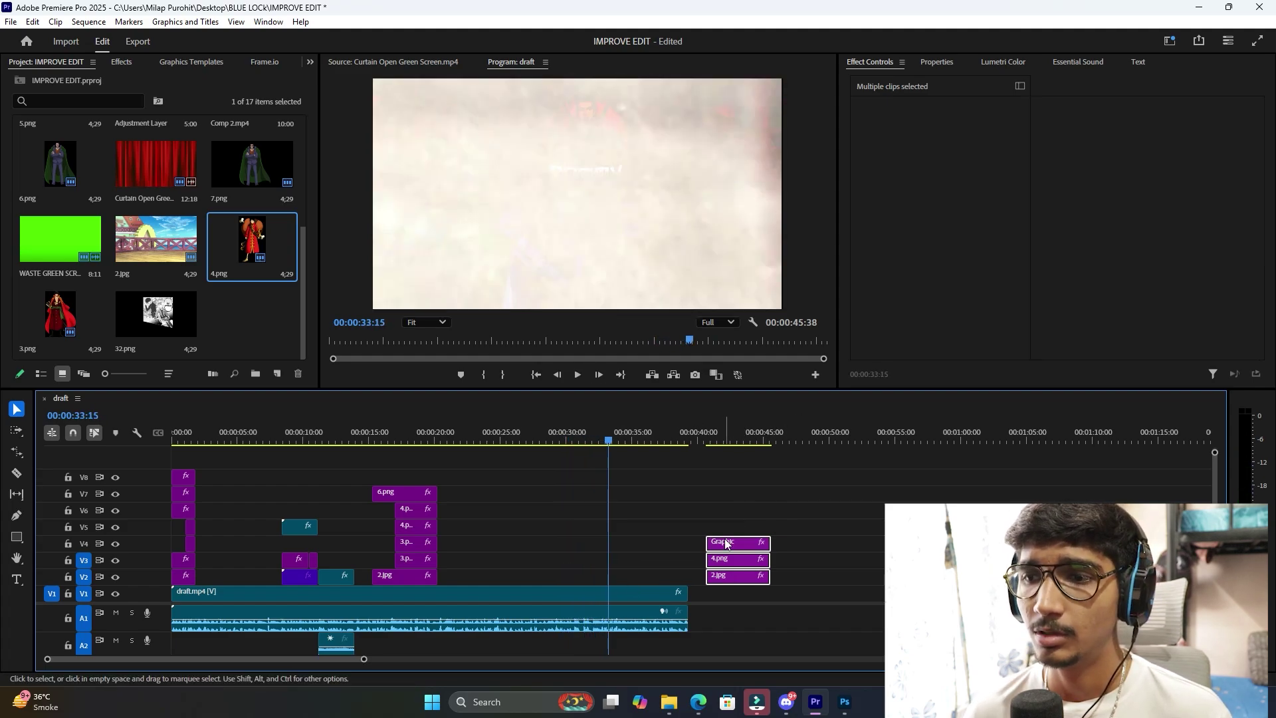
Move the Graphic, 4.png and 2.jpg stack back to start at 00:00:31:52 and play the transition into it.
{"action": "left_click_drag", "start_coordinate": [738, 558], "coordinate": [654, 558]}
{"action": "left_click", "coordinate": [577, 432]}
{"action": "key", "text": "space"}
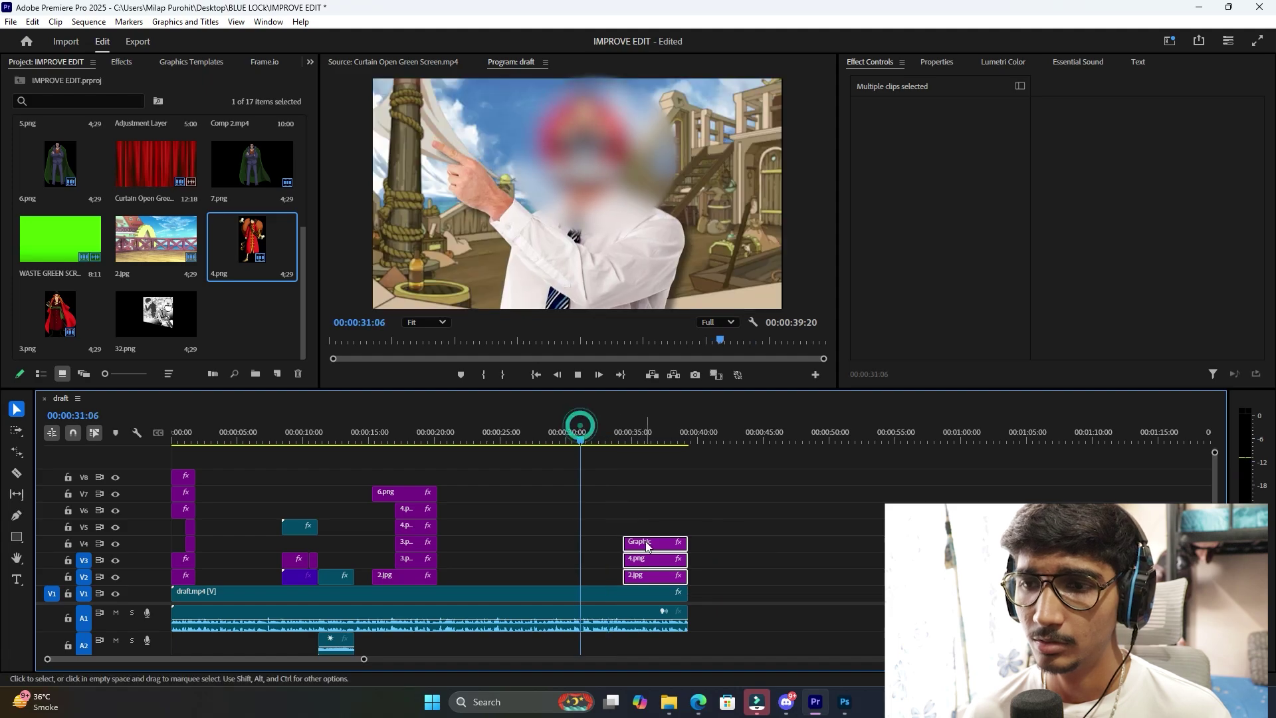
{"action": "key", "text": "space"}
{"action": "left_click_drag", "start_coordinate": [654, 545], "coordinate": [621, 544]}
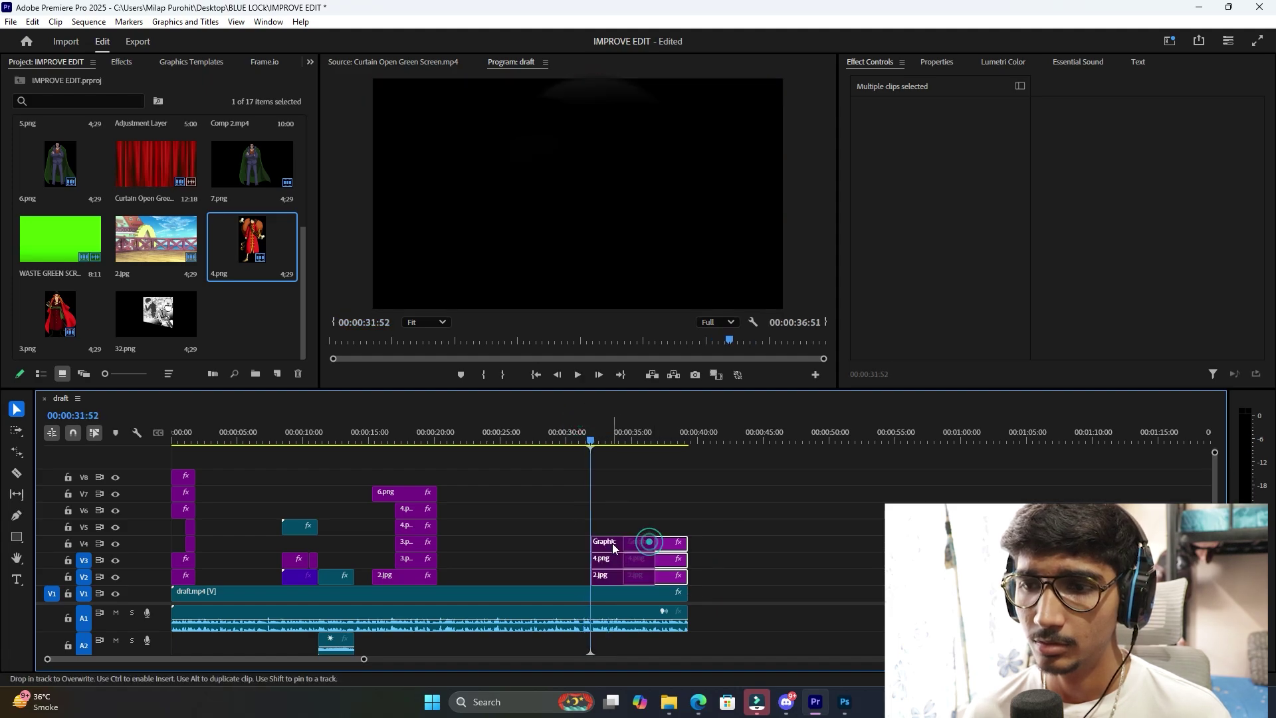
{"action": "key", "text": "space"}
{"action": "key", "text": "space"}
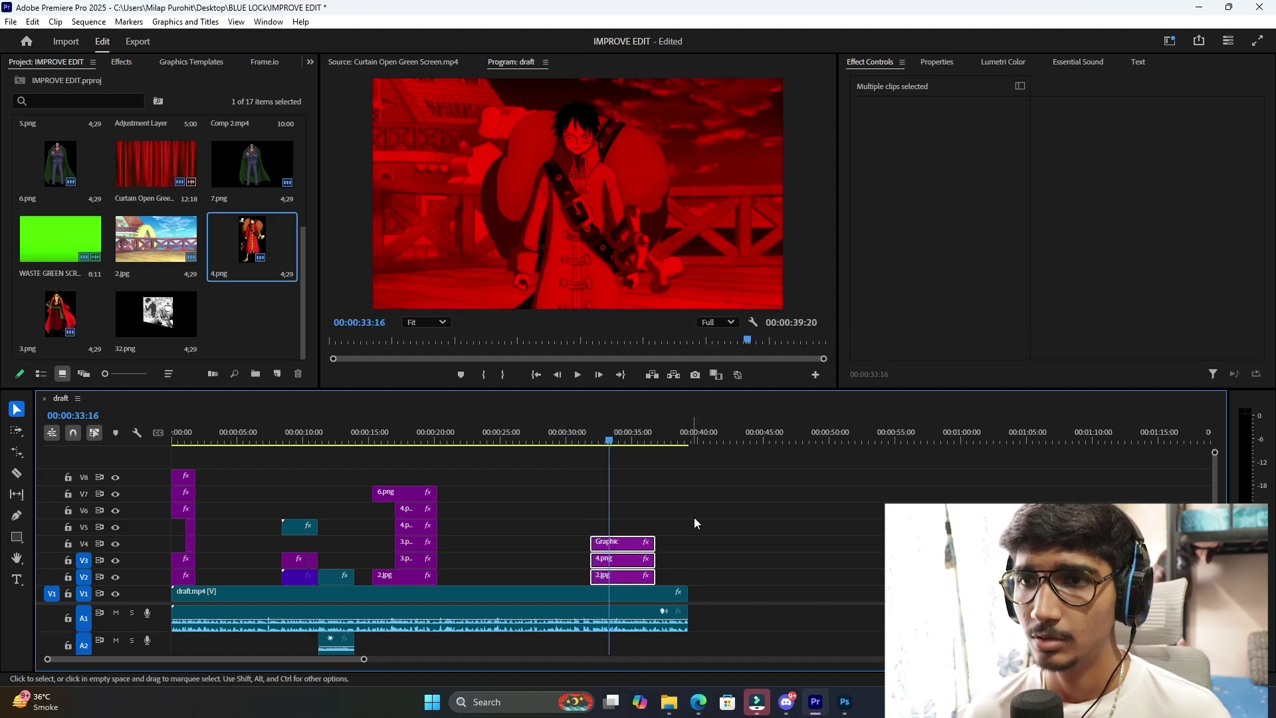
Delete the Graphic, 4.png and 2.jpg clips of the Luffy close-up from V4, V3 and V2.
{"action": "left_click", "coordinate": [695, 517]}
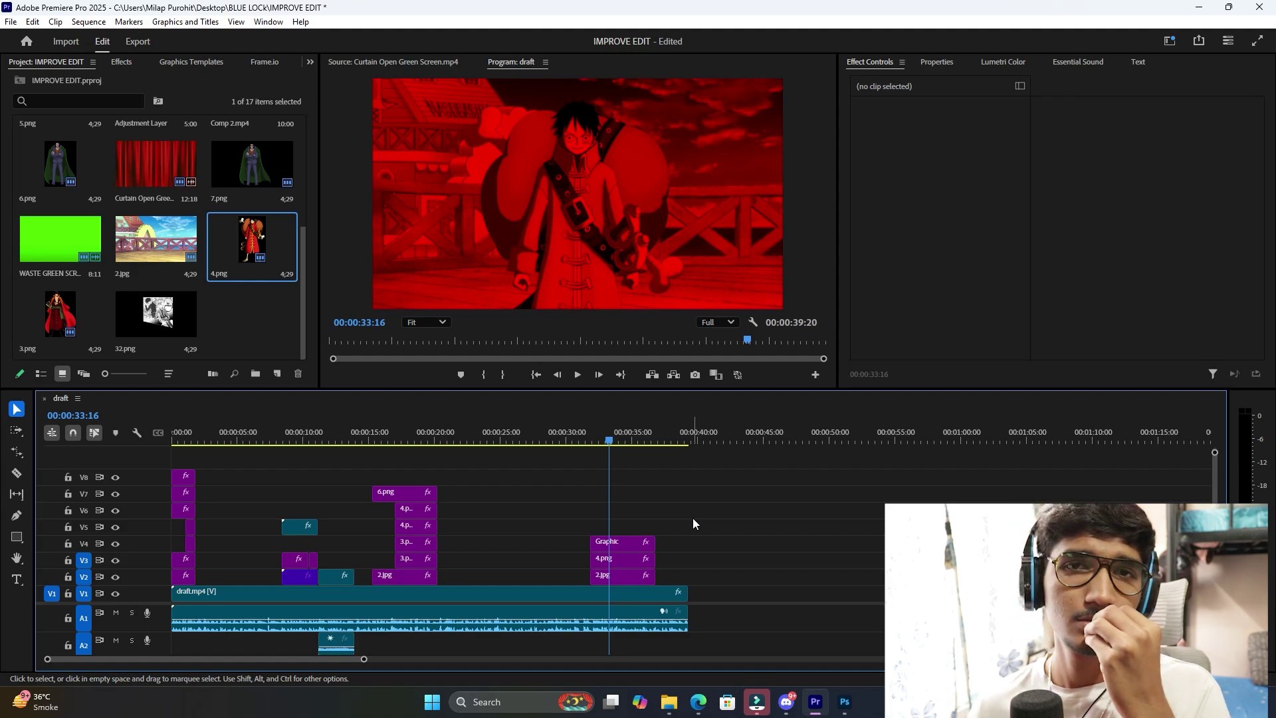
{"action": "left_click_drag", "start_coordinate": [681, 516], "coordinate": [632, 573]}
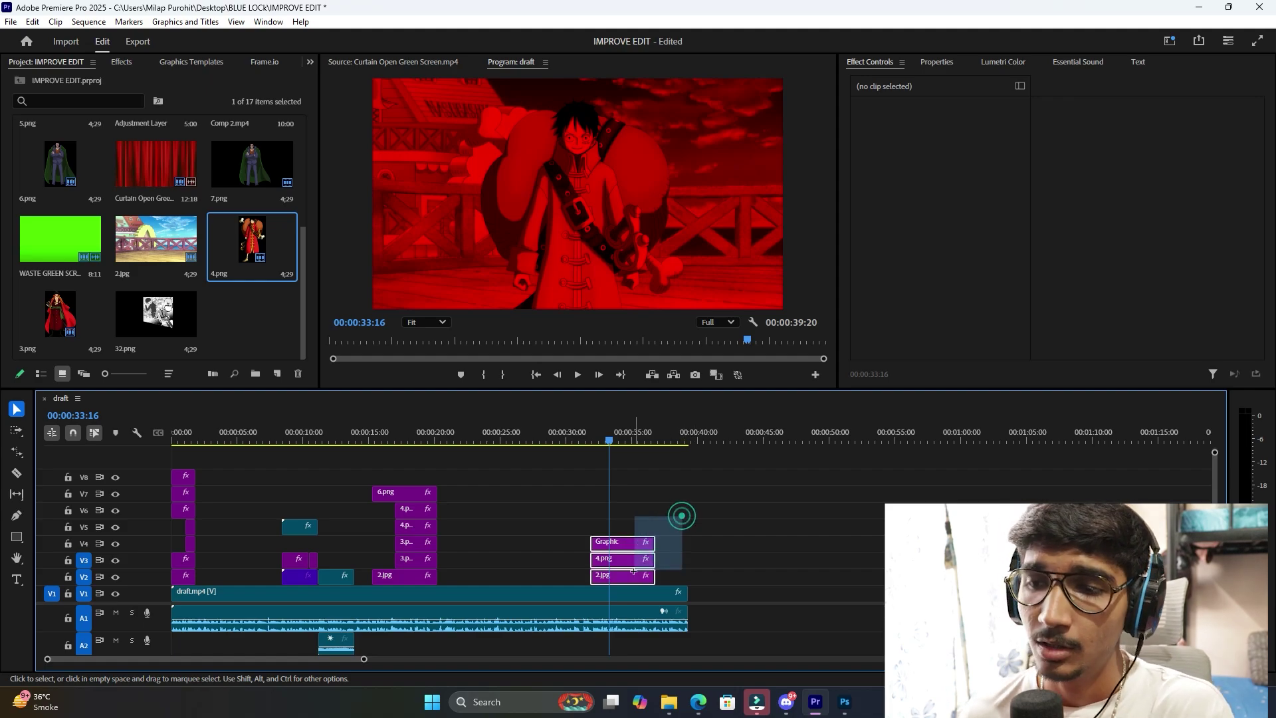
{"action": "key", "text": "Delete"}
Review the draft's green-caped character and suited-man scene between 00:00:33:16 and 00:00:37:16, returning to the energy beam at 00:00:36:44.
{"action": "key", "text": "space"}
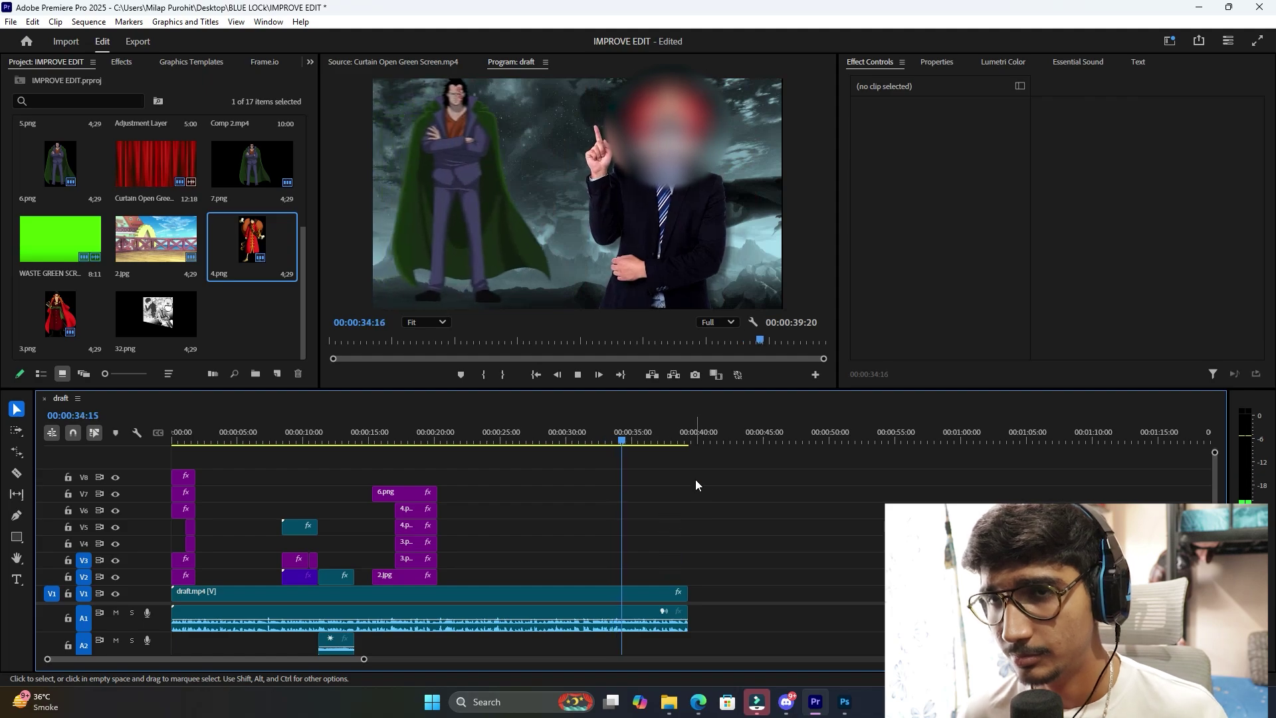
{"action": "key", "text": "space"}
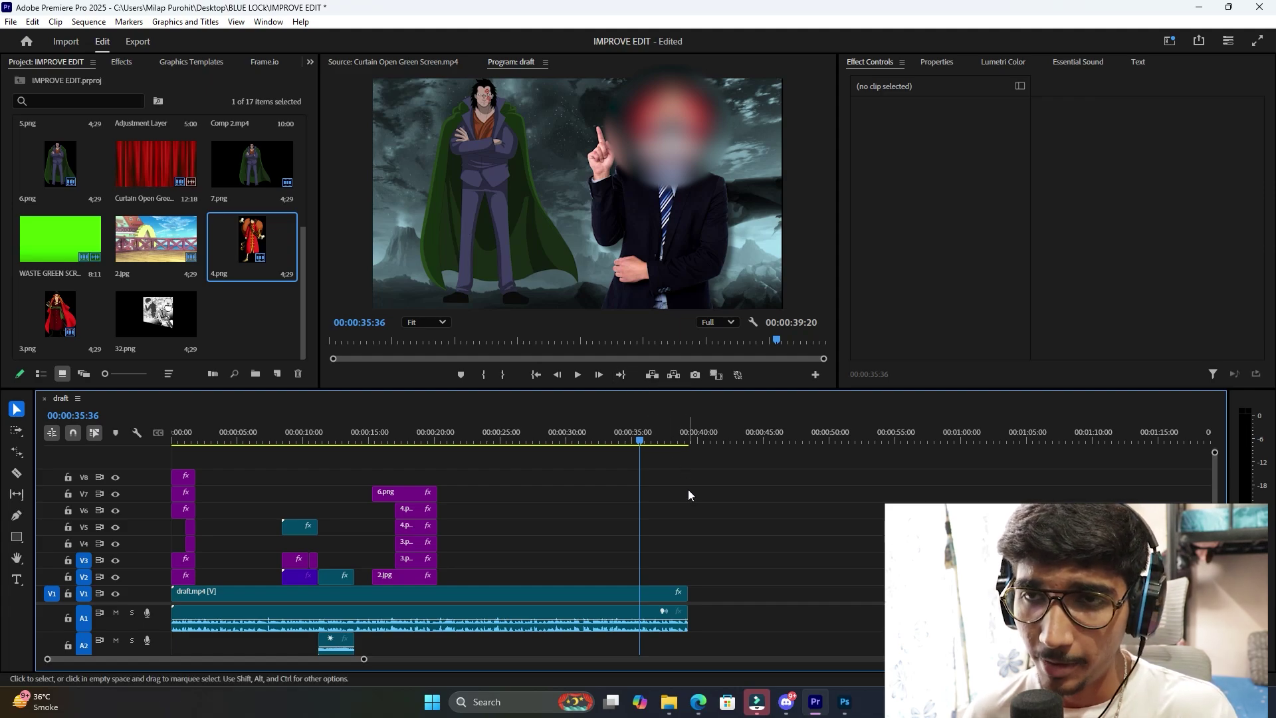
{"action": "key", "text": "space"}
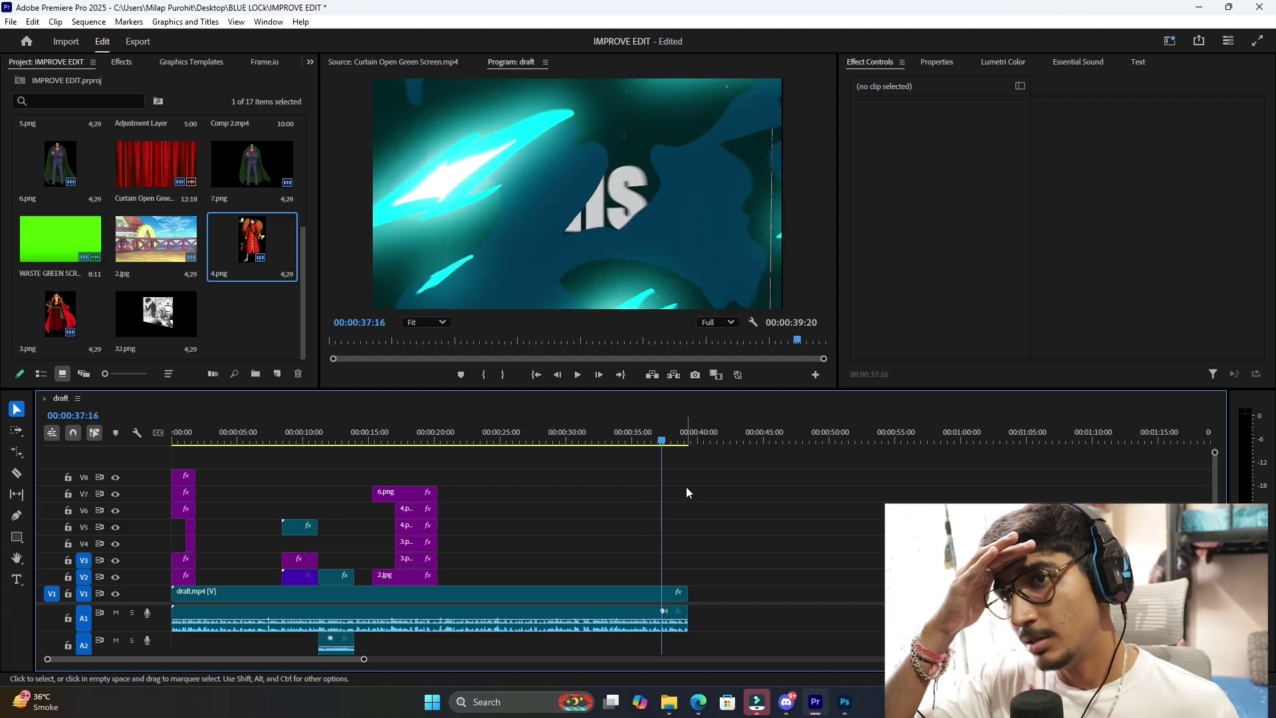
{"action": "left_click", "coordinate": [655, 443]}
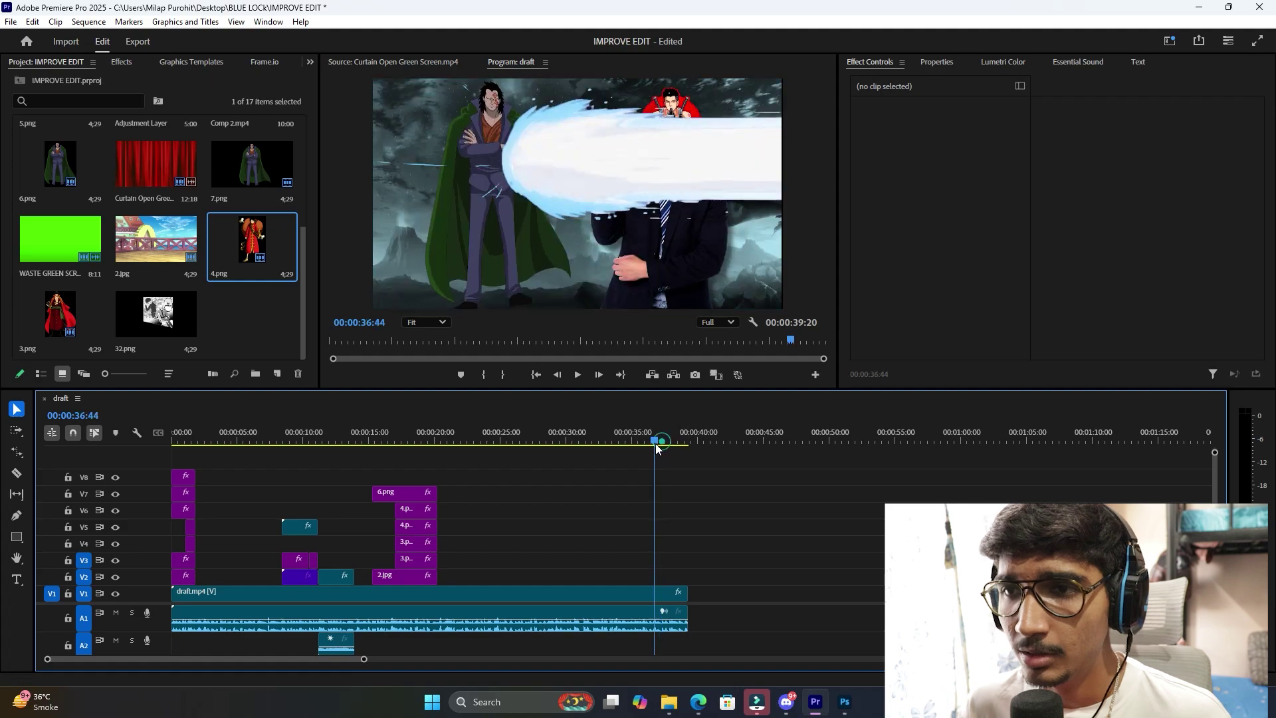